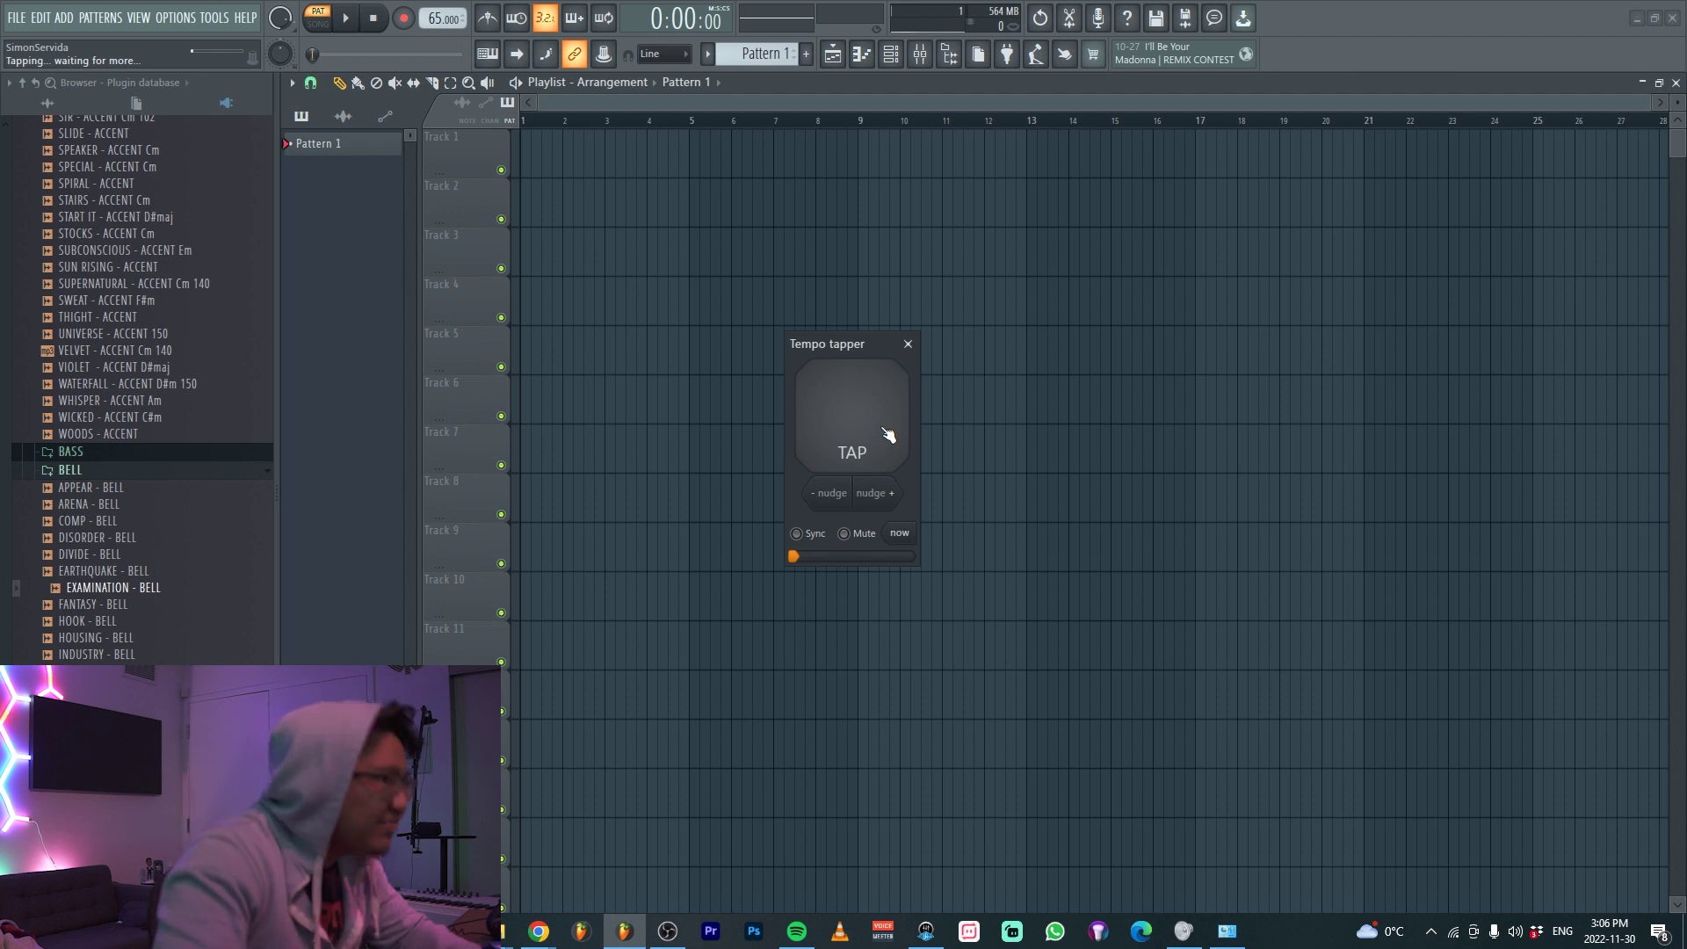
Tap in the song tempo and fine-tune it to 66 BPM
click(887, 431)
click(889, 423)
click(901, 413)
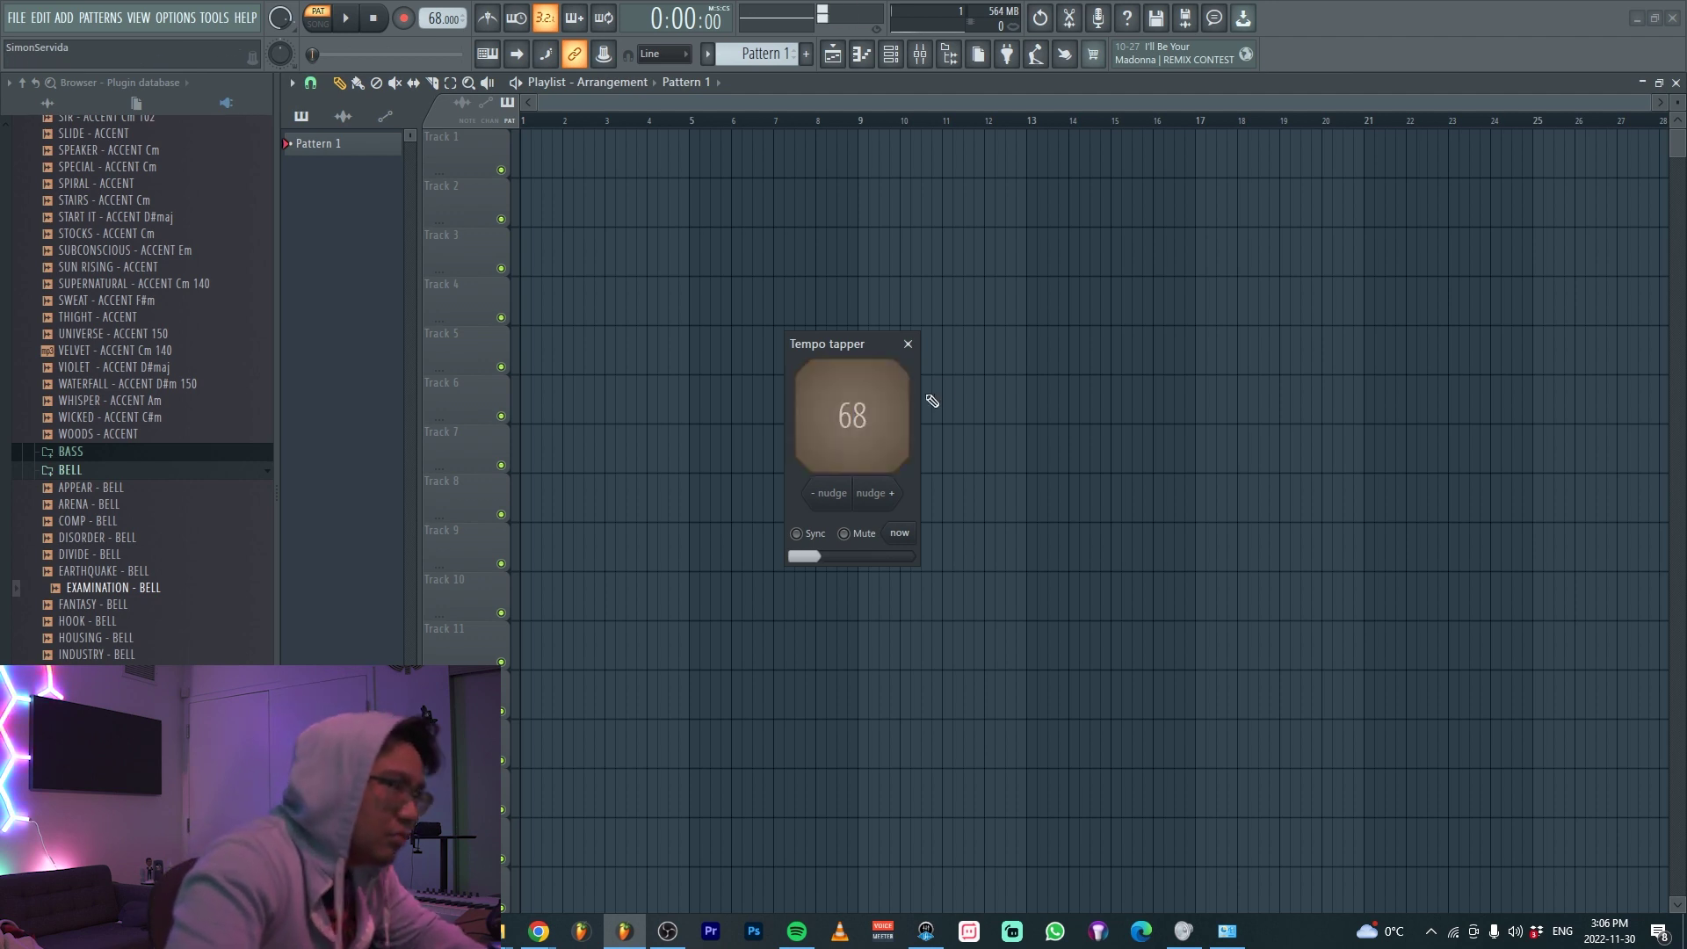
click(908, 344)
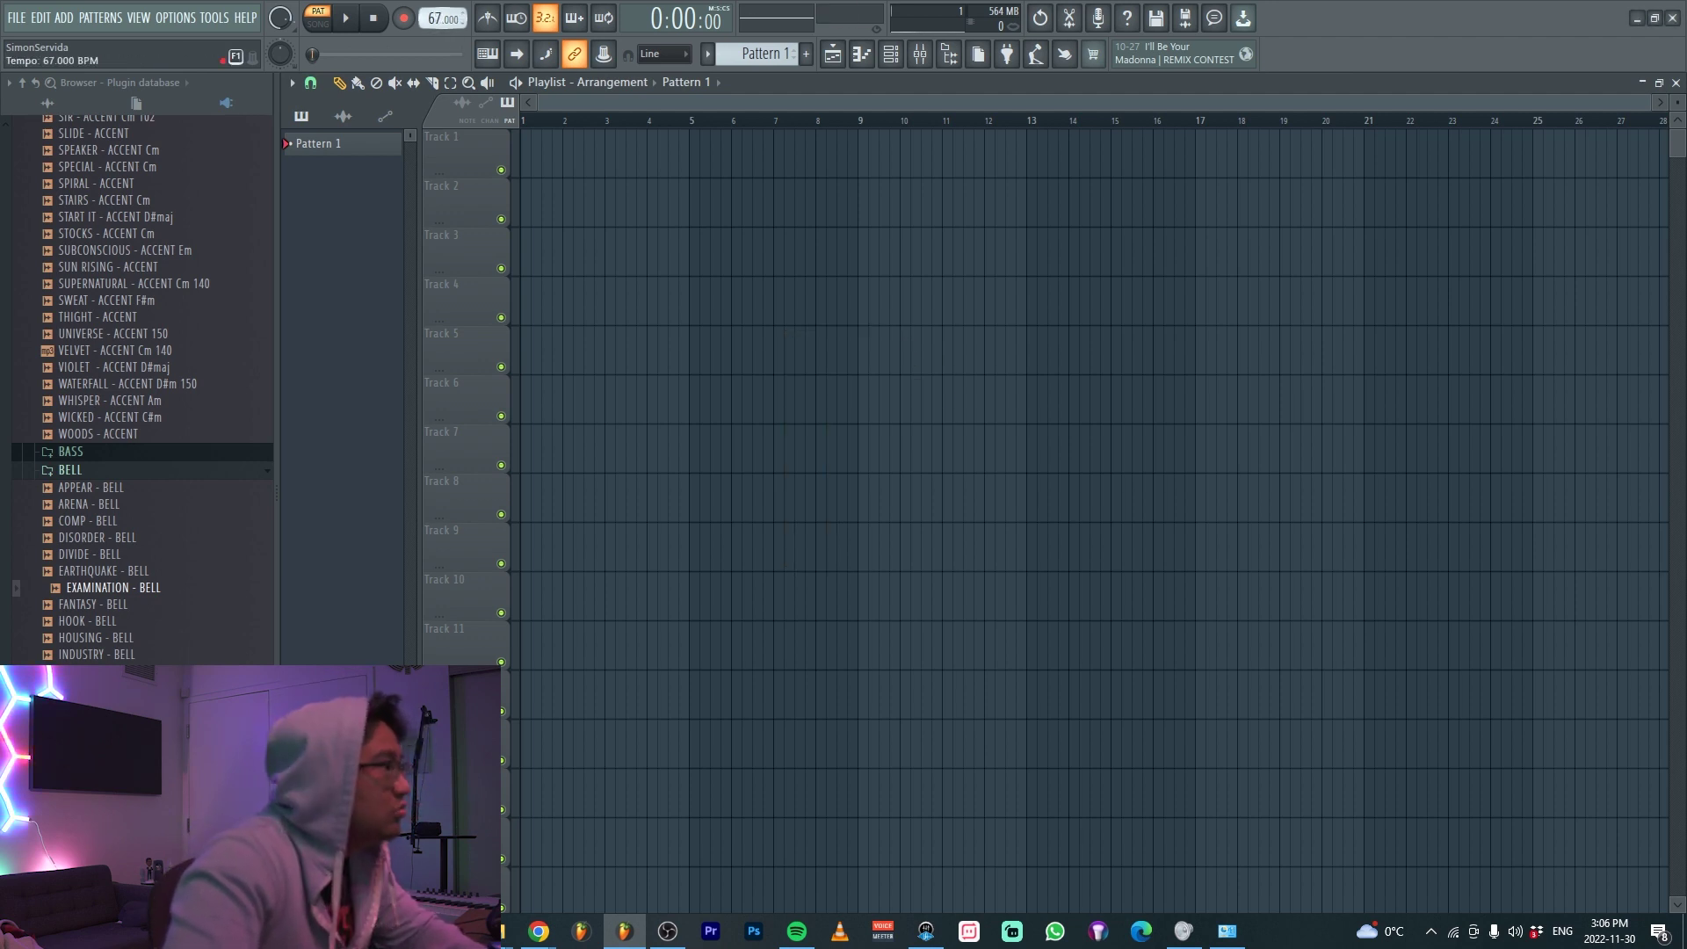
drag(435, 18, 435, 21)
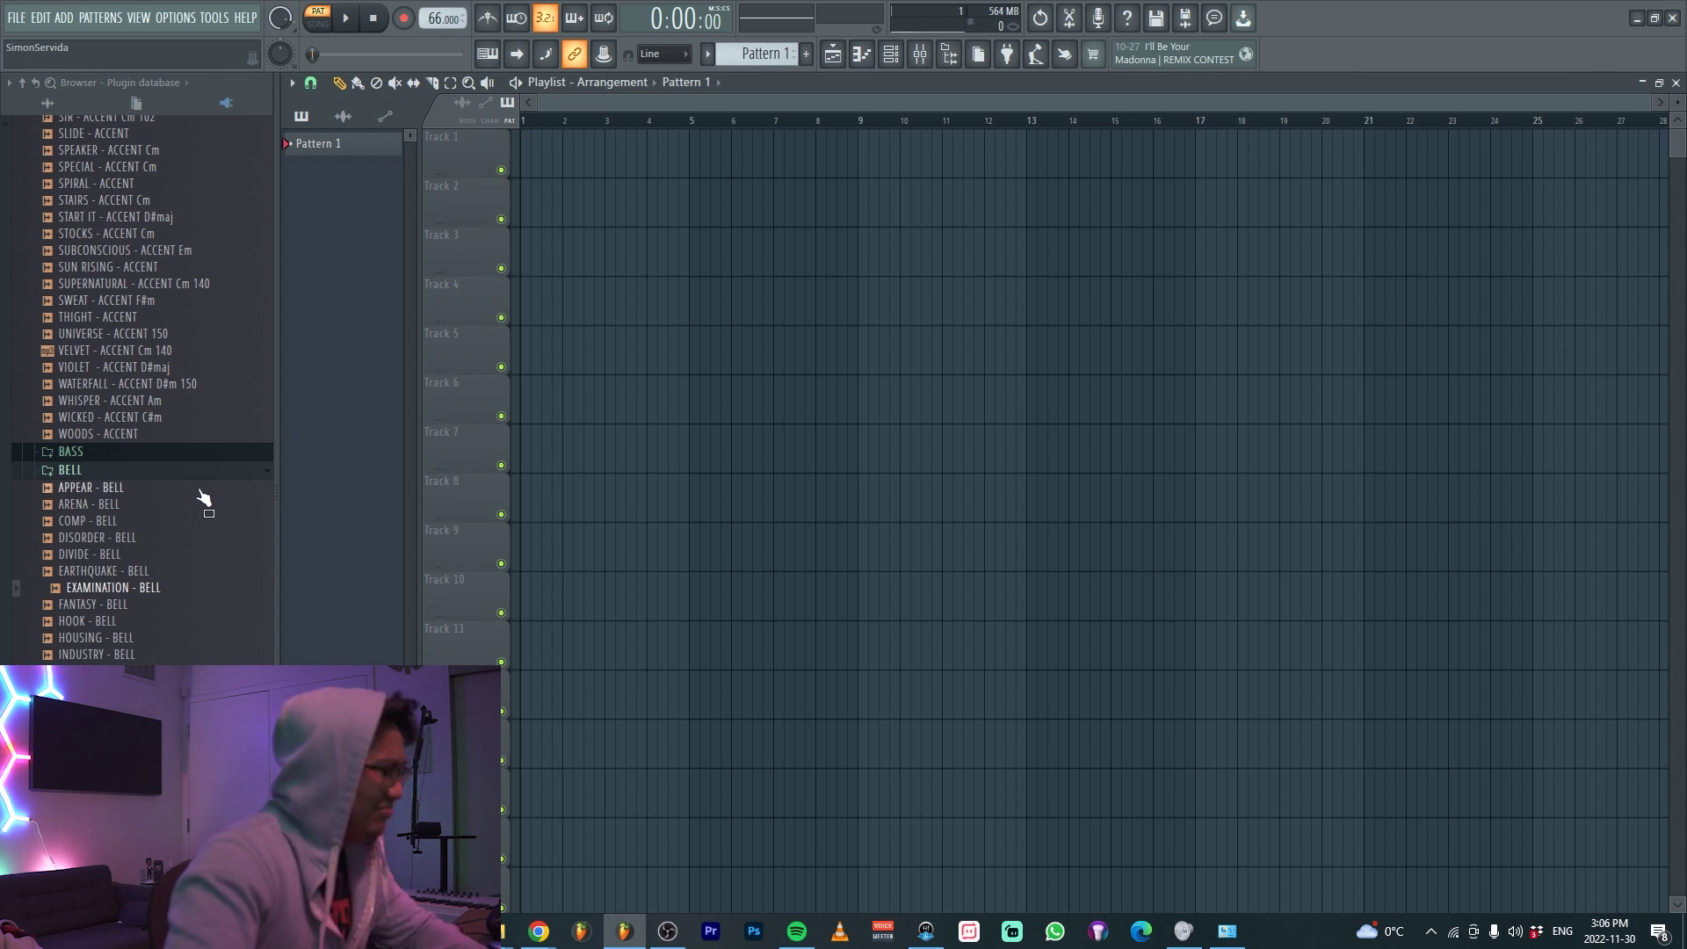
Collapse the ACCENTS + PHRASES folder of the LODONI - NEW ERA one-shot kit
scroll(225, 659, down, 2)
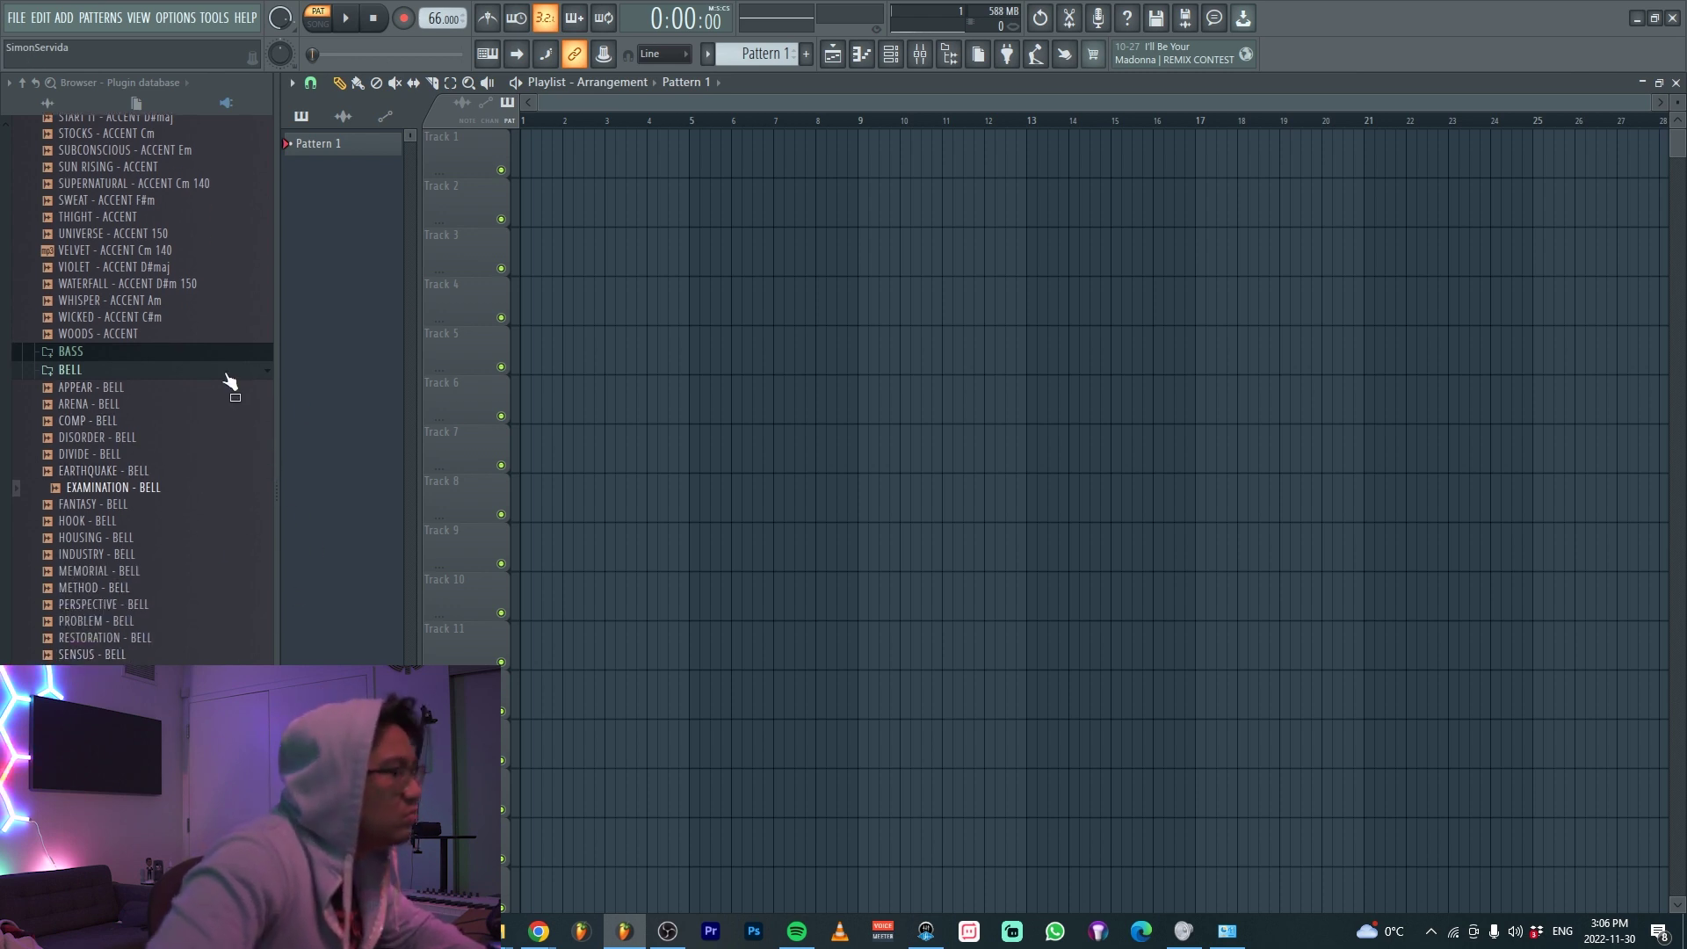
scroll(228, 380, up, 20)
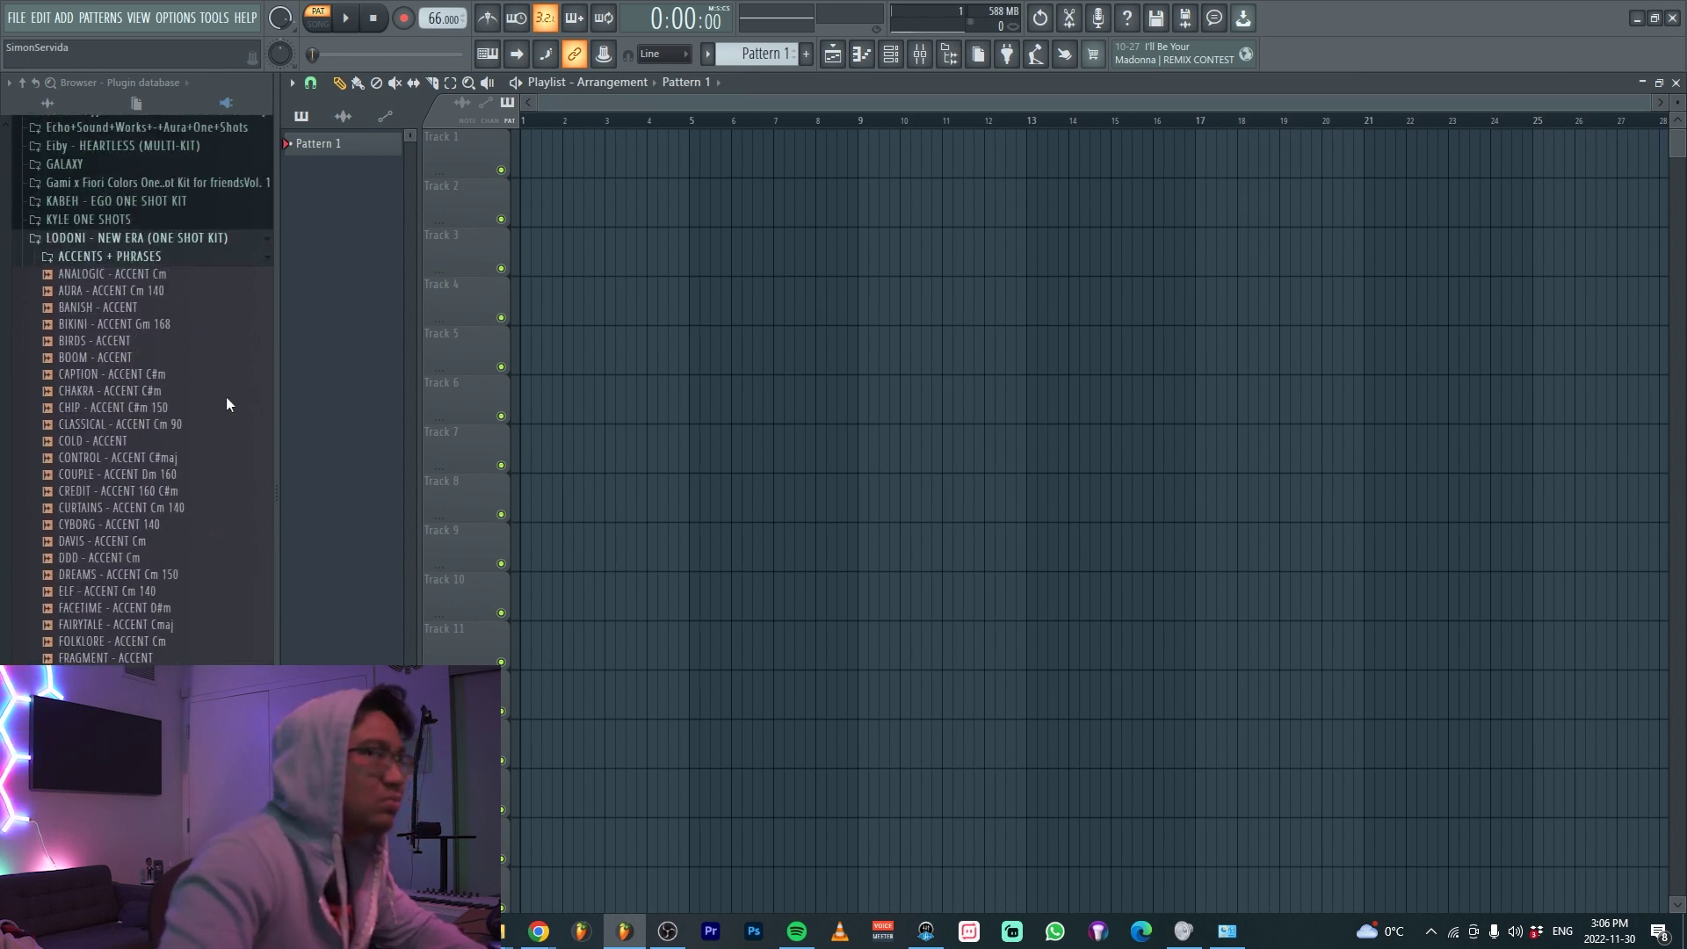
click(198, 267)
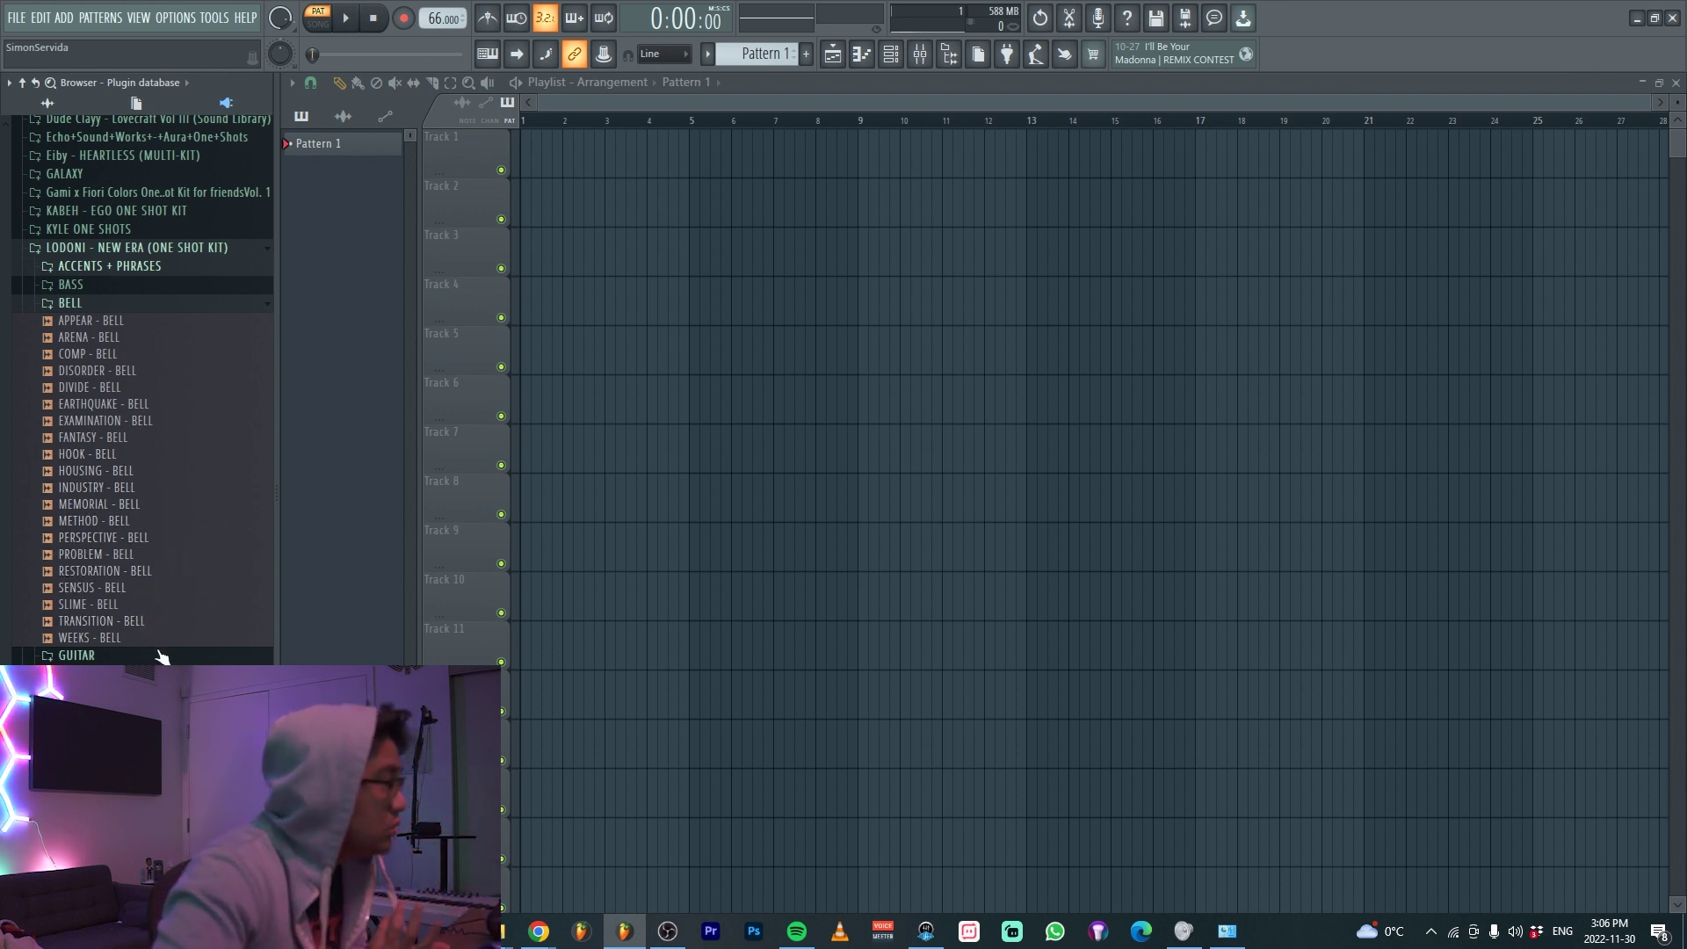
Route the EXAMINATION - BELL channel to its own mixer track and insert a Keyscape instrument channel
click(890, 54)
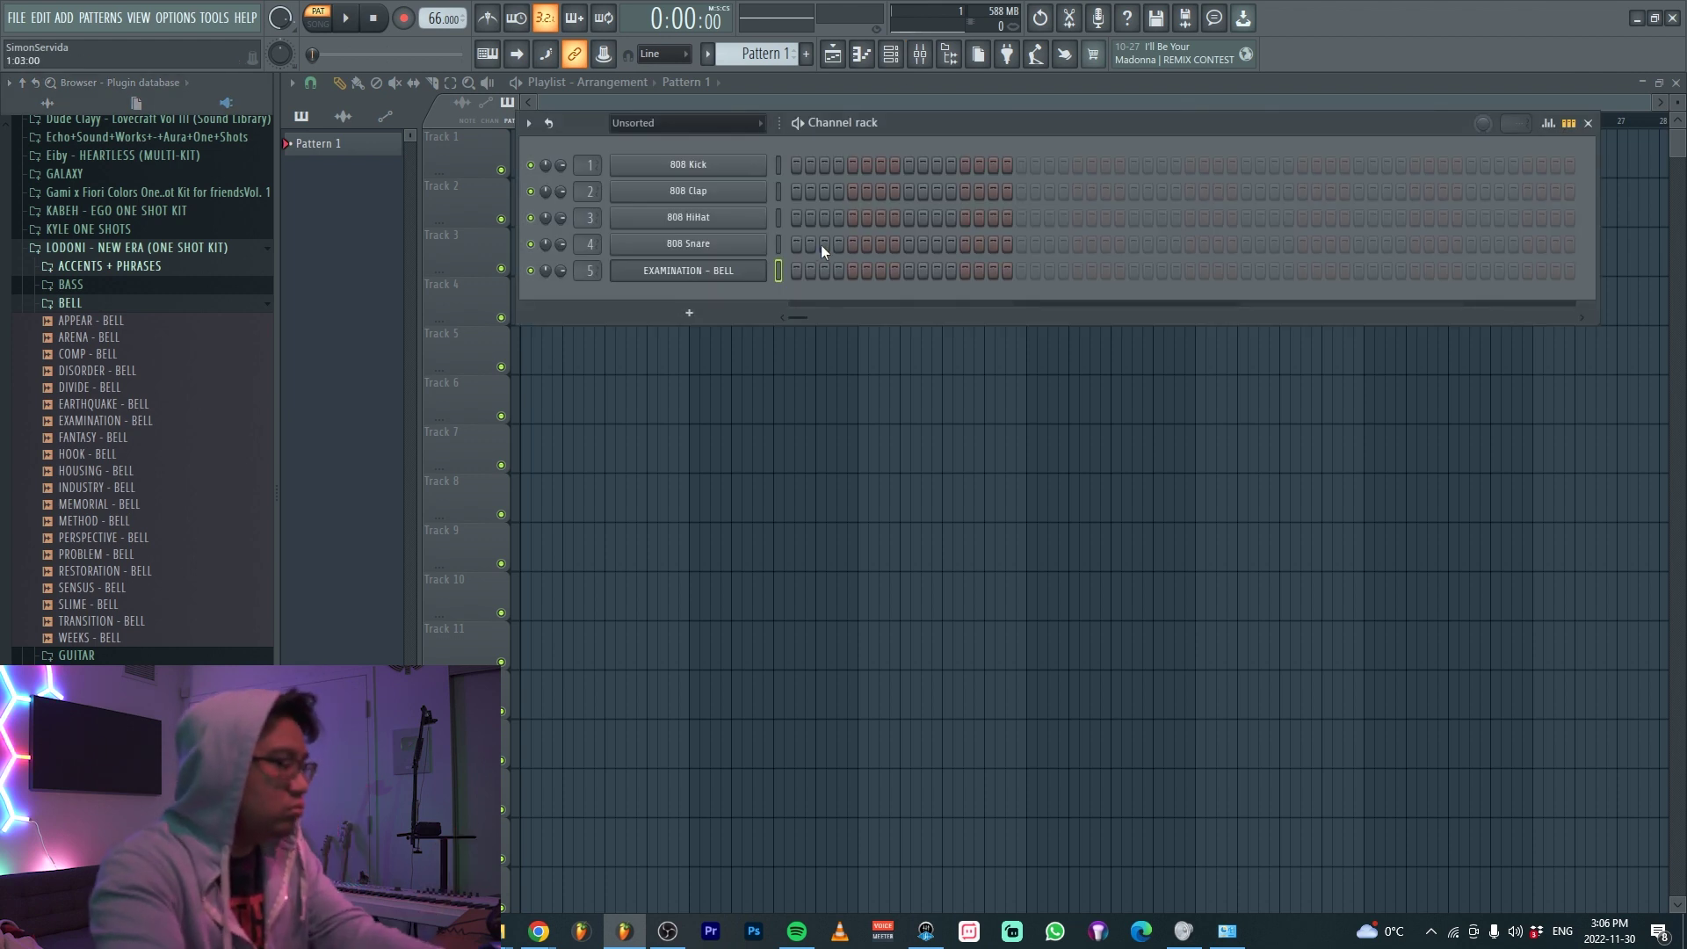
key(ctrl+l)
right_click(764, 236)
mouse_move(866, 377)
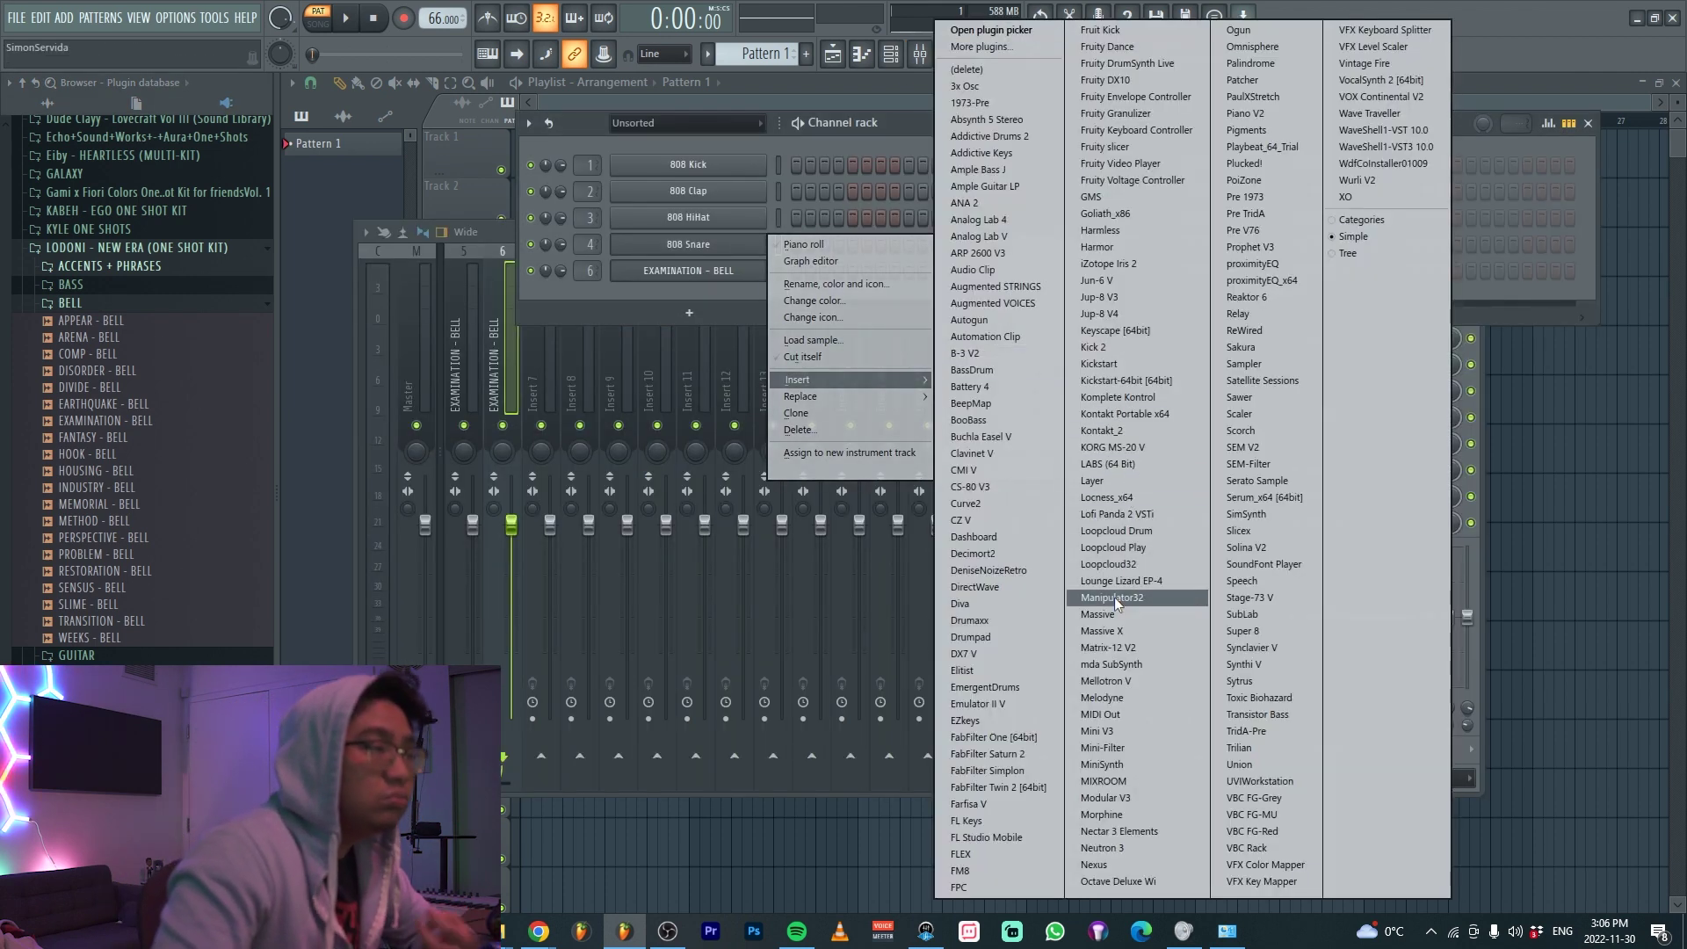
click(1117, 330)
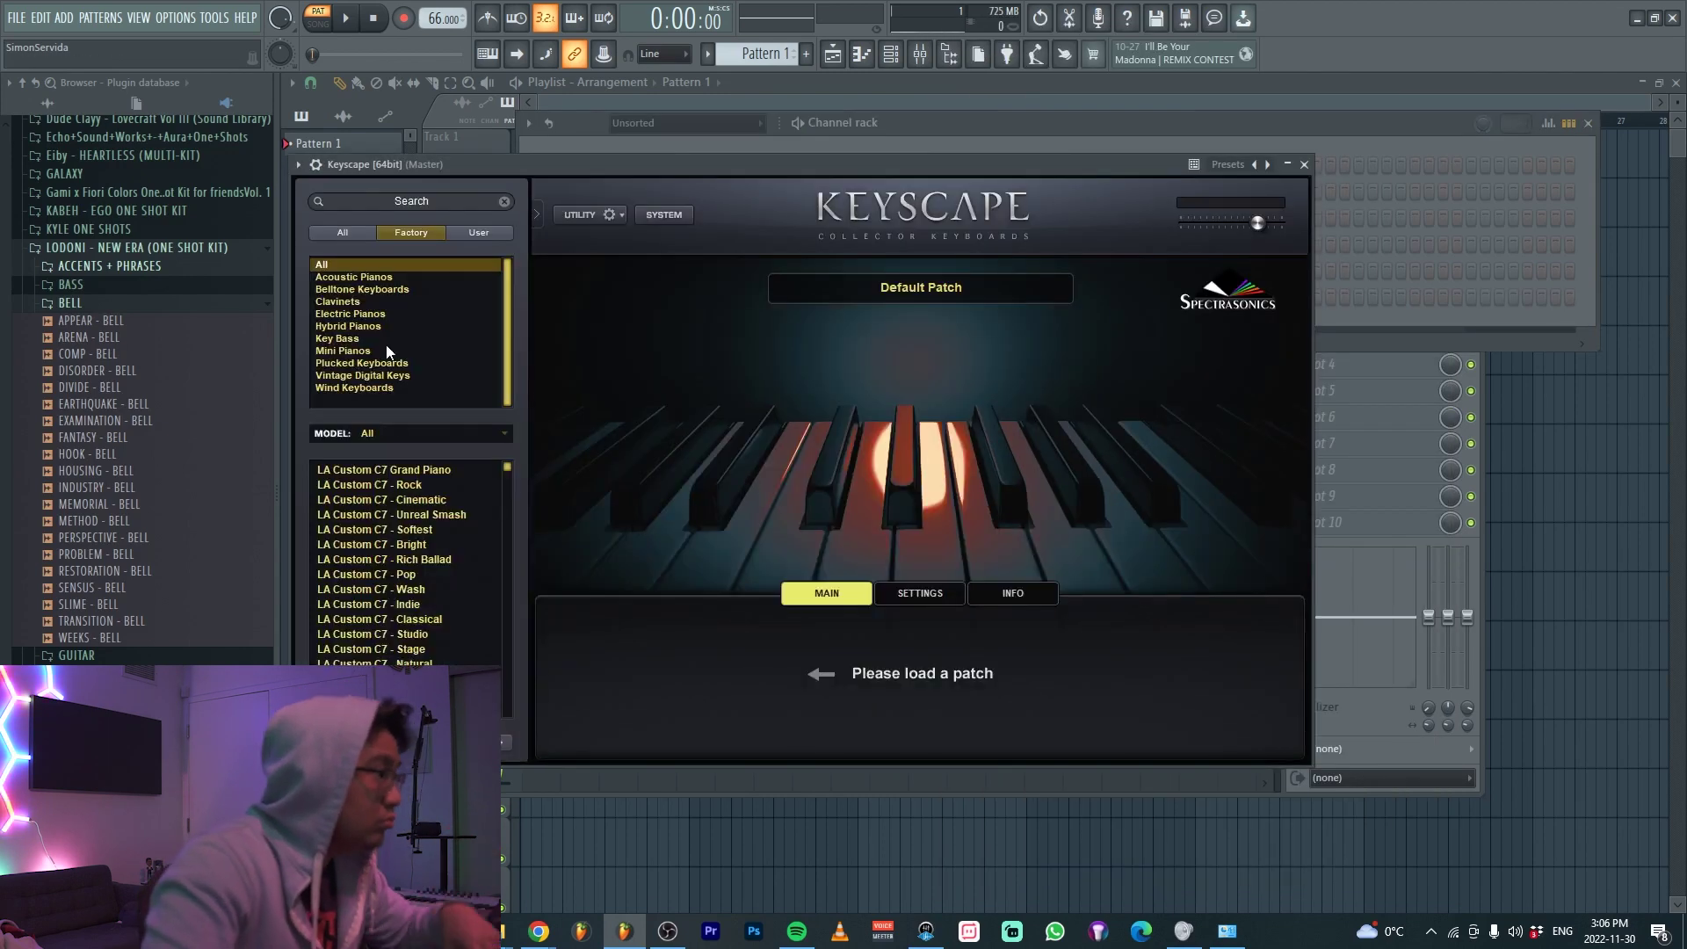
Load the Wing Upright - Mono patch from Keyscape's Acoustic Pianos
click(371, 278)
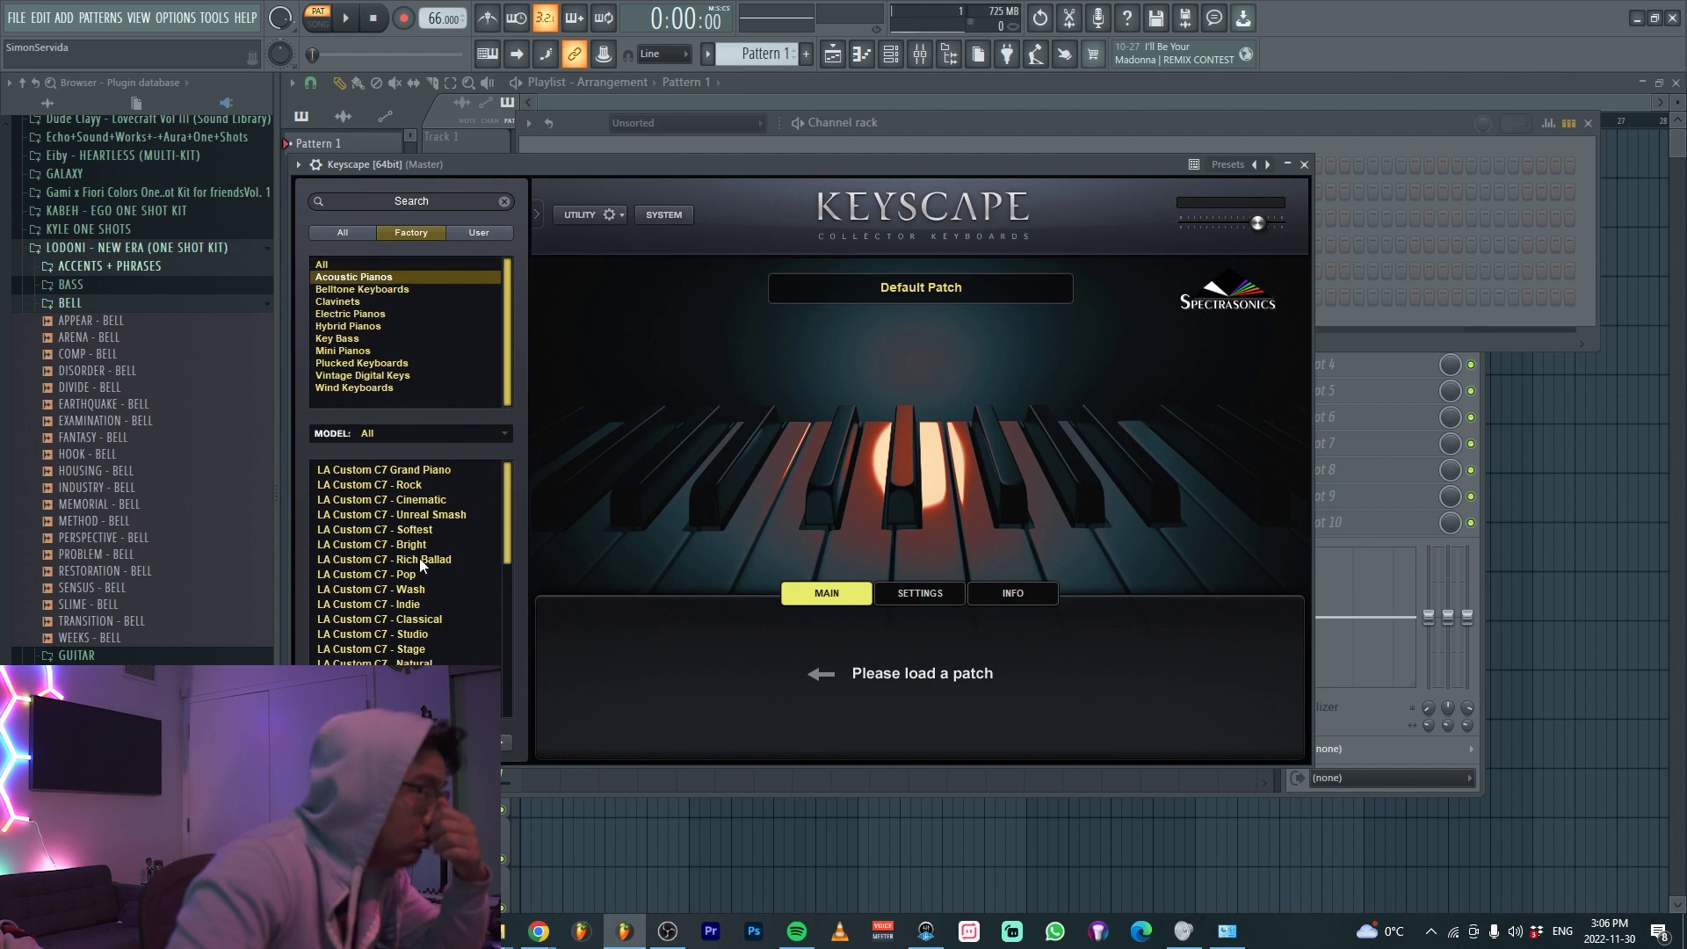
scroll(420, 567, down, 6)
click(371, 487)
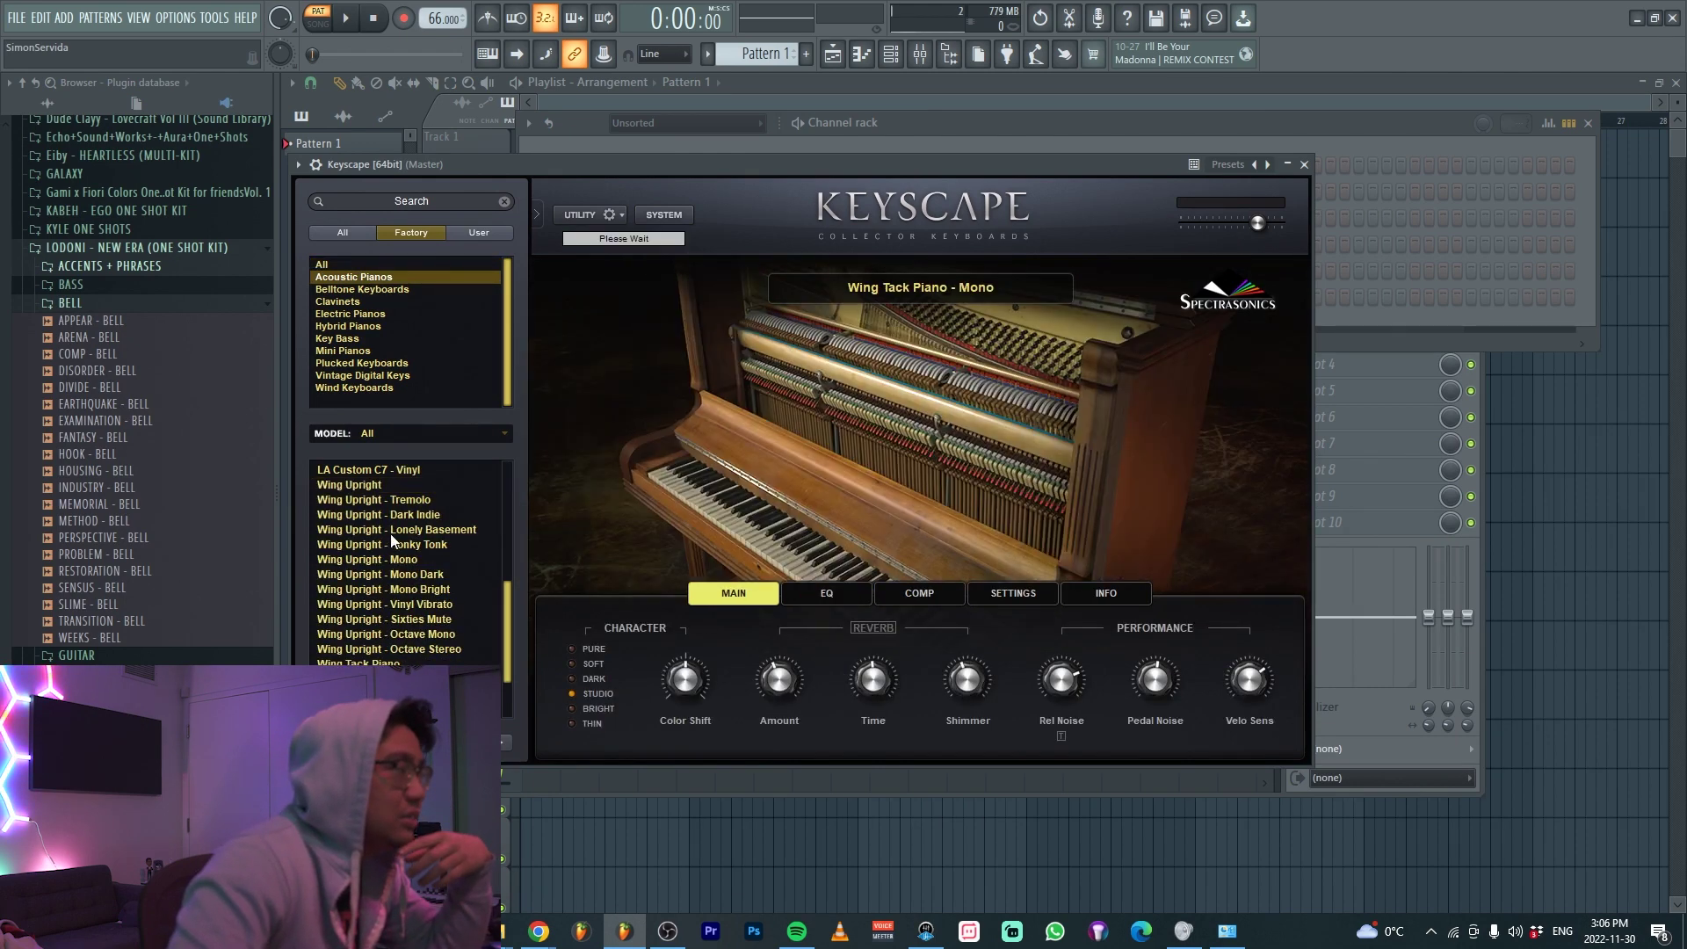
click(397, 559)
Record a live Keyscape piano performance into Pattern 1 and stop the recording
click(1045, 139)
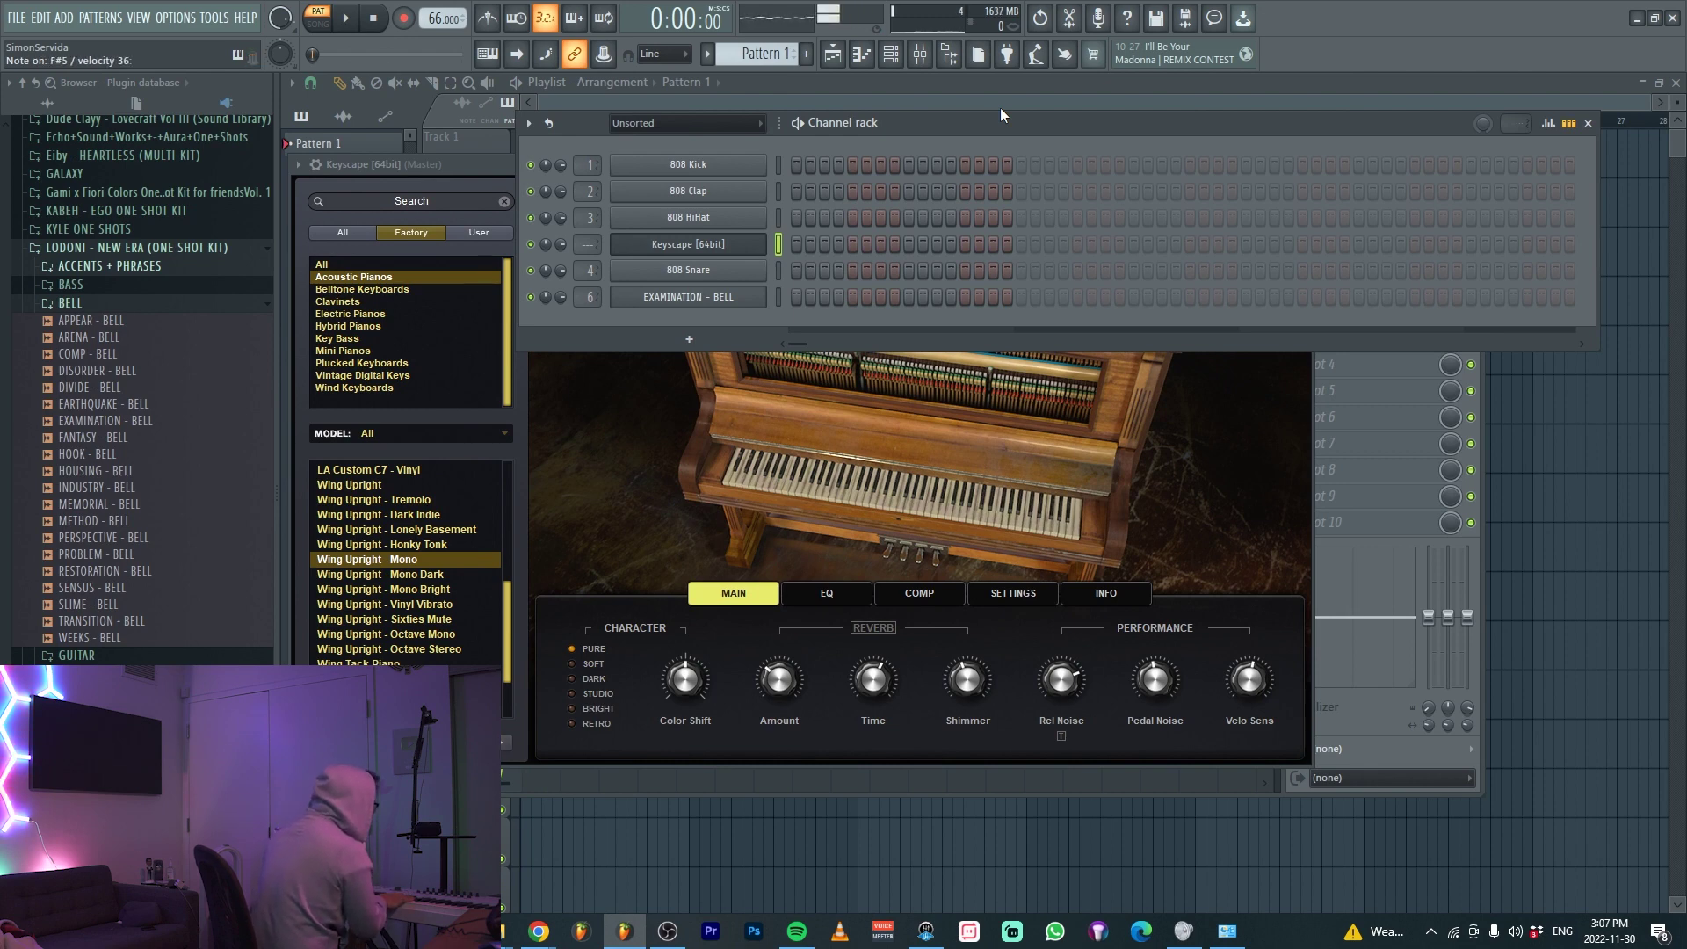
key(r)
click(865, 552)
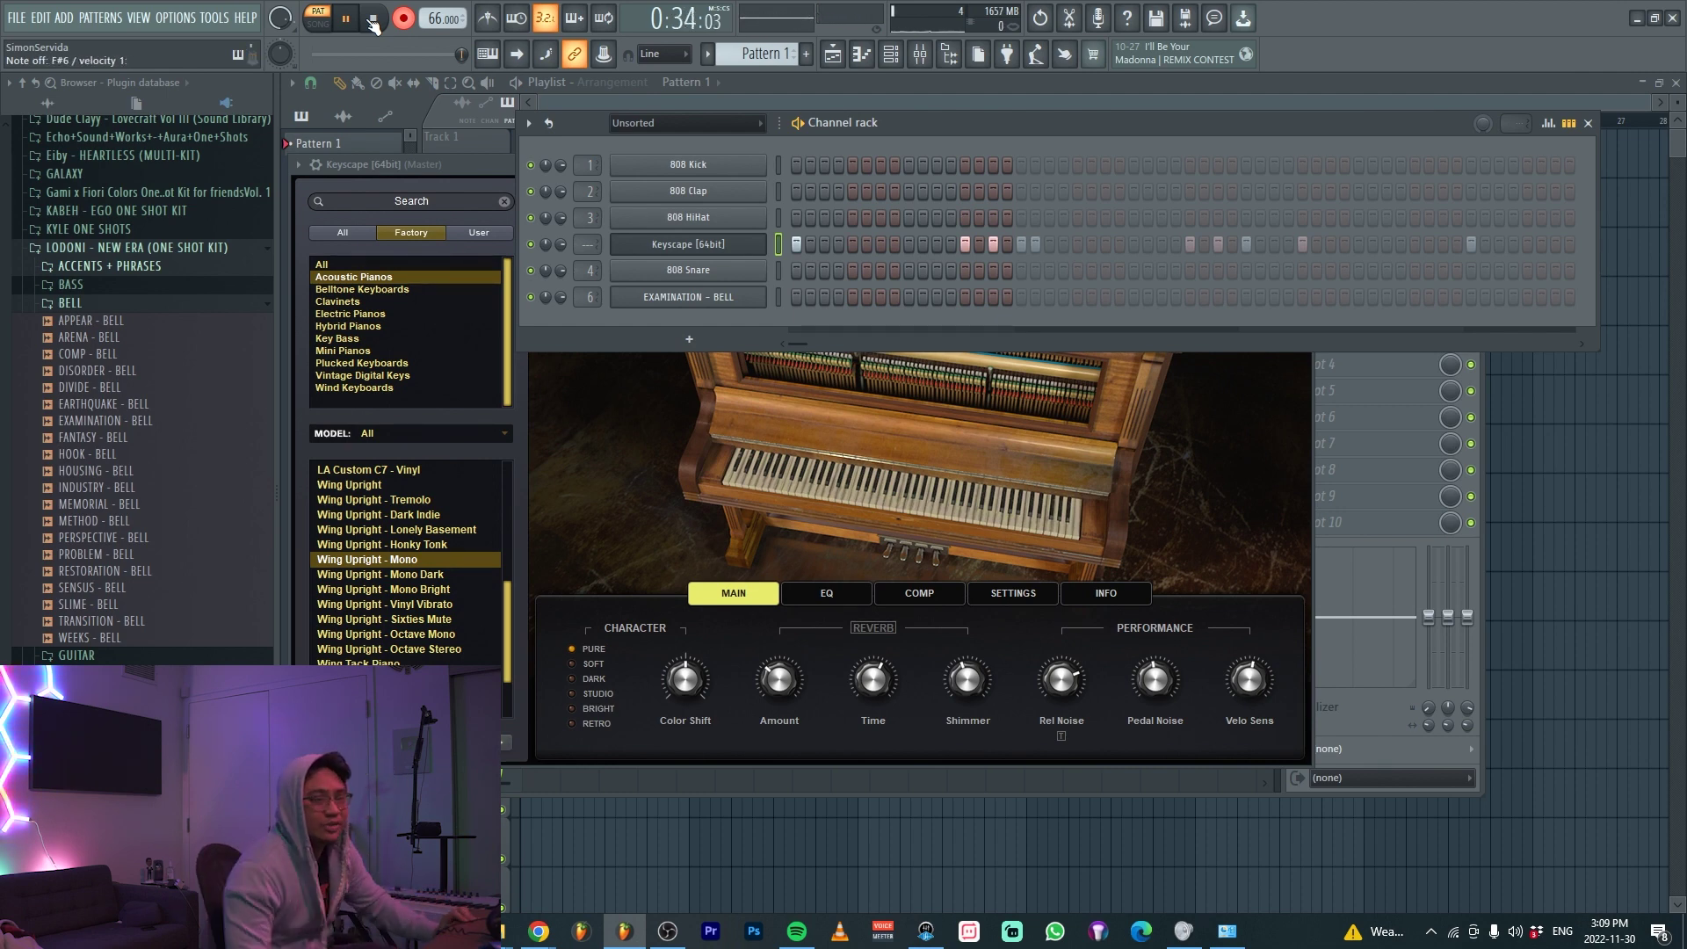
click(373, 23)
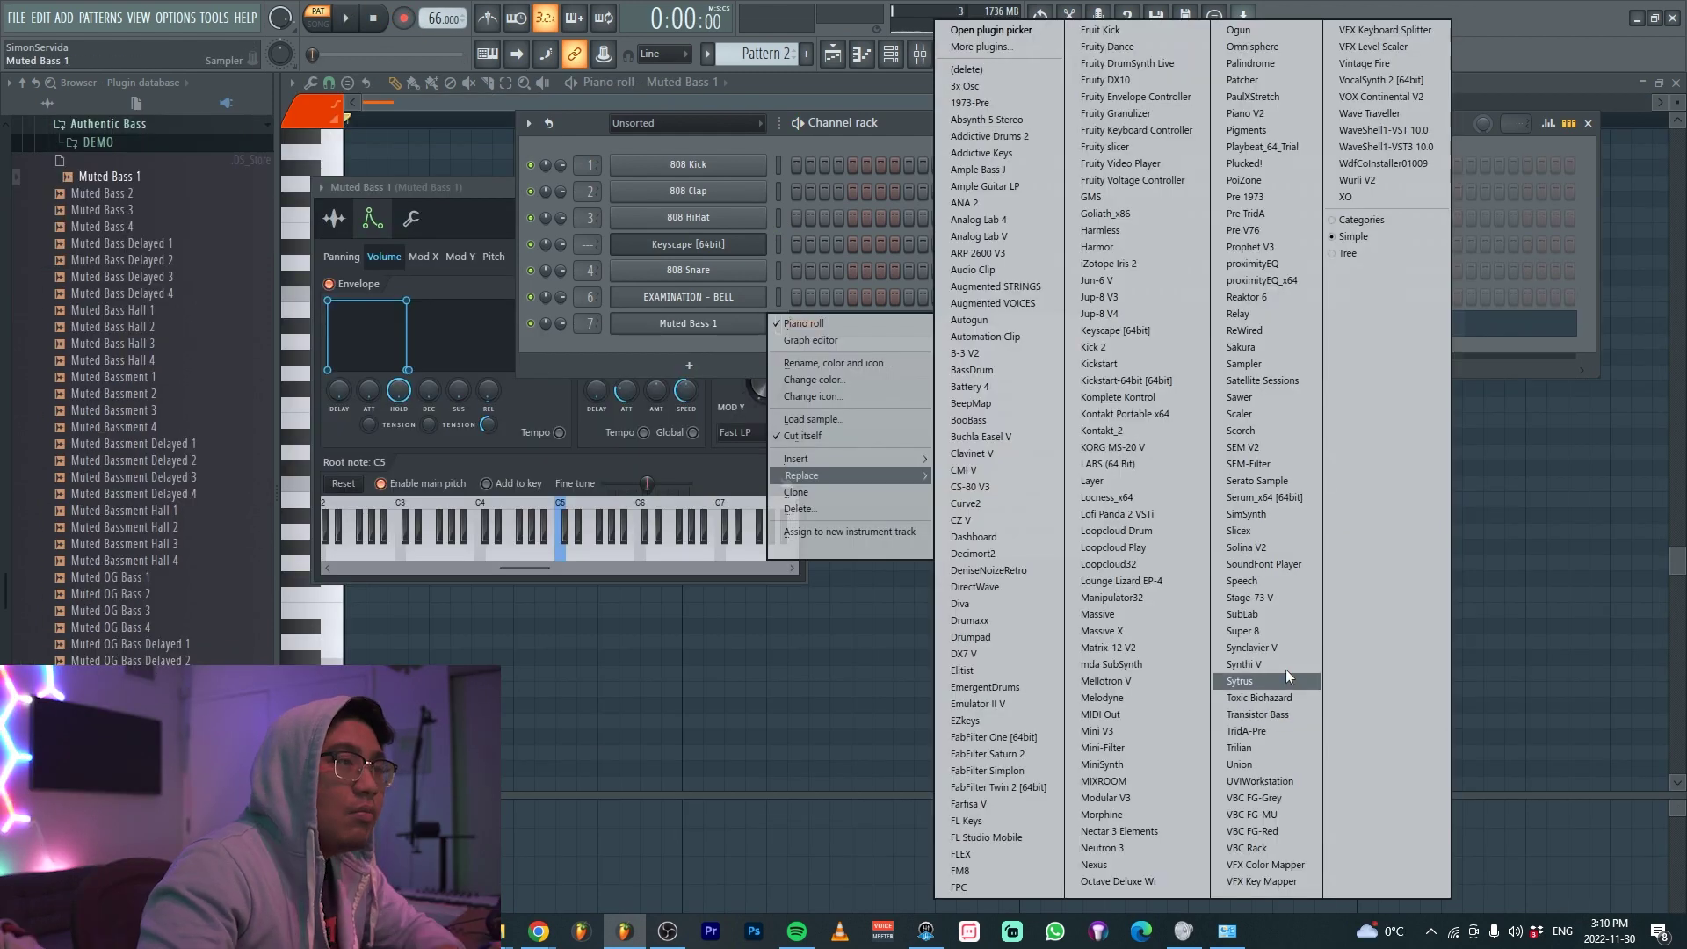
Replace the Muted Bass 1 channel with Trilian and load the Clean Fender Mute - Full Range patch from Bass - Electric Muted
click(1251, 748)
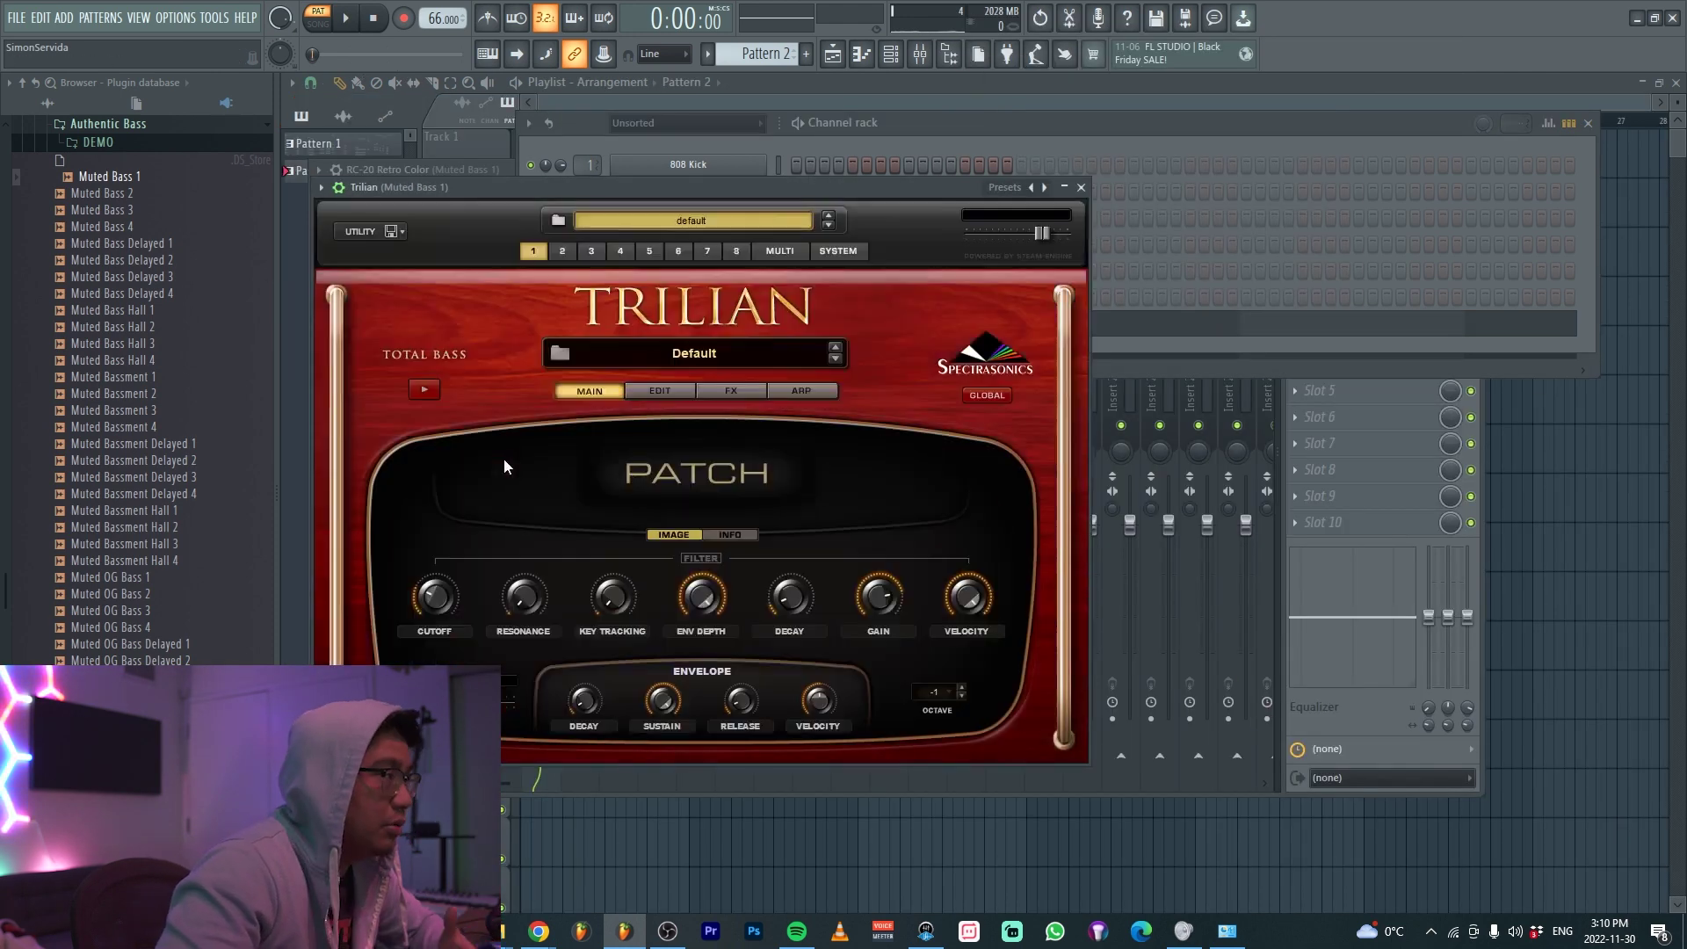
click(557, 353)
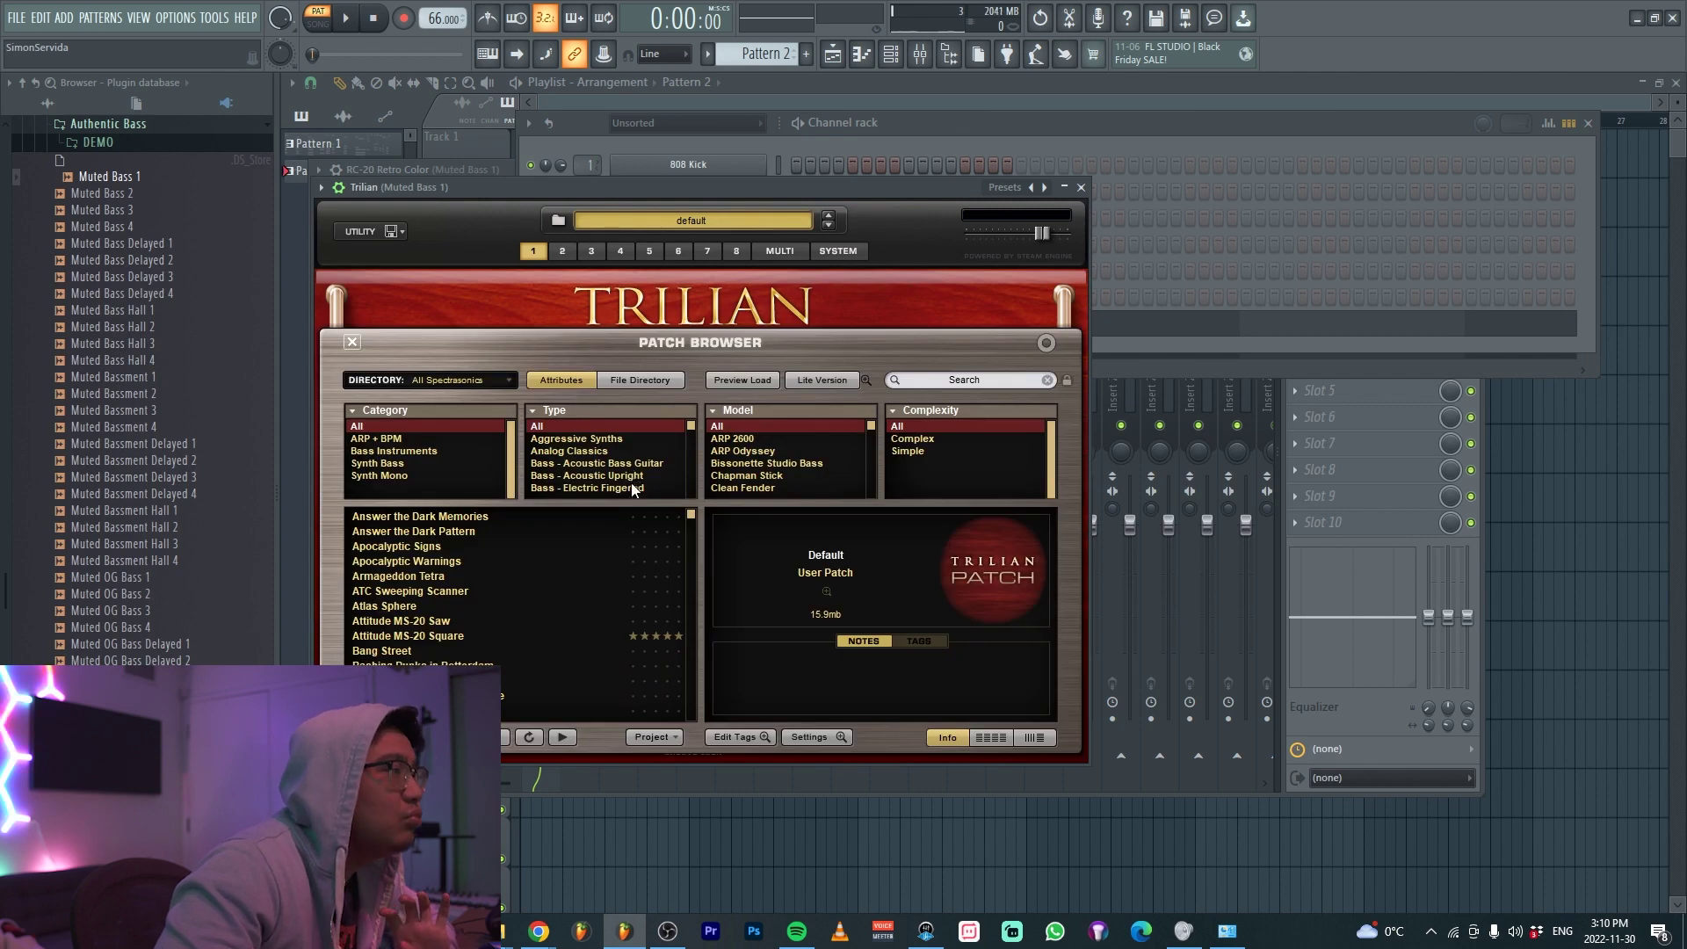
scroll(631, 488, down, 2)
click(634, 454)
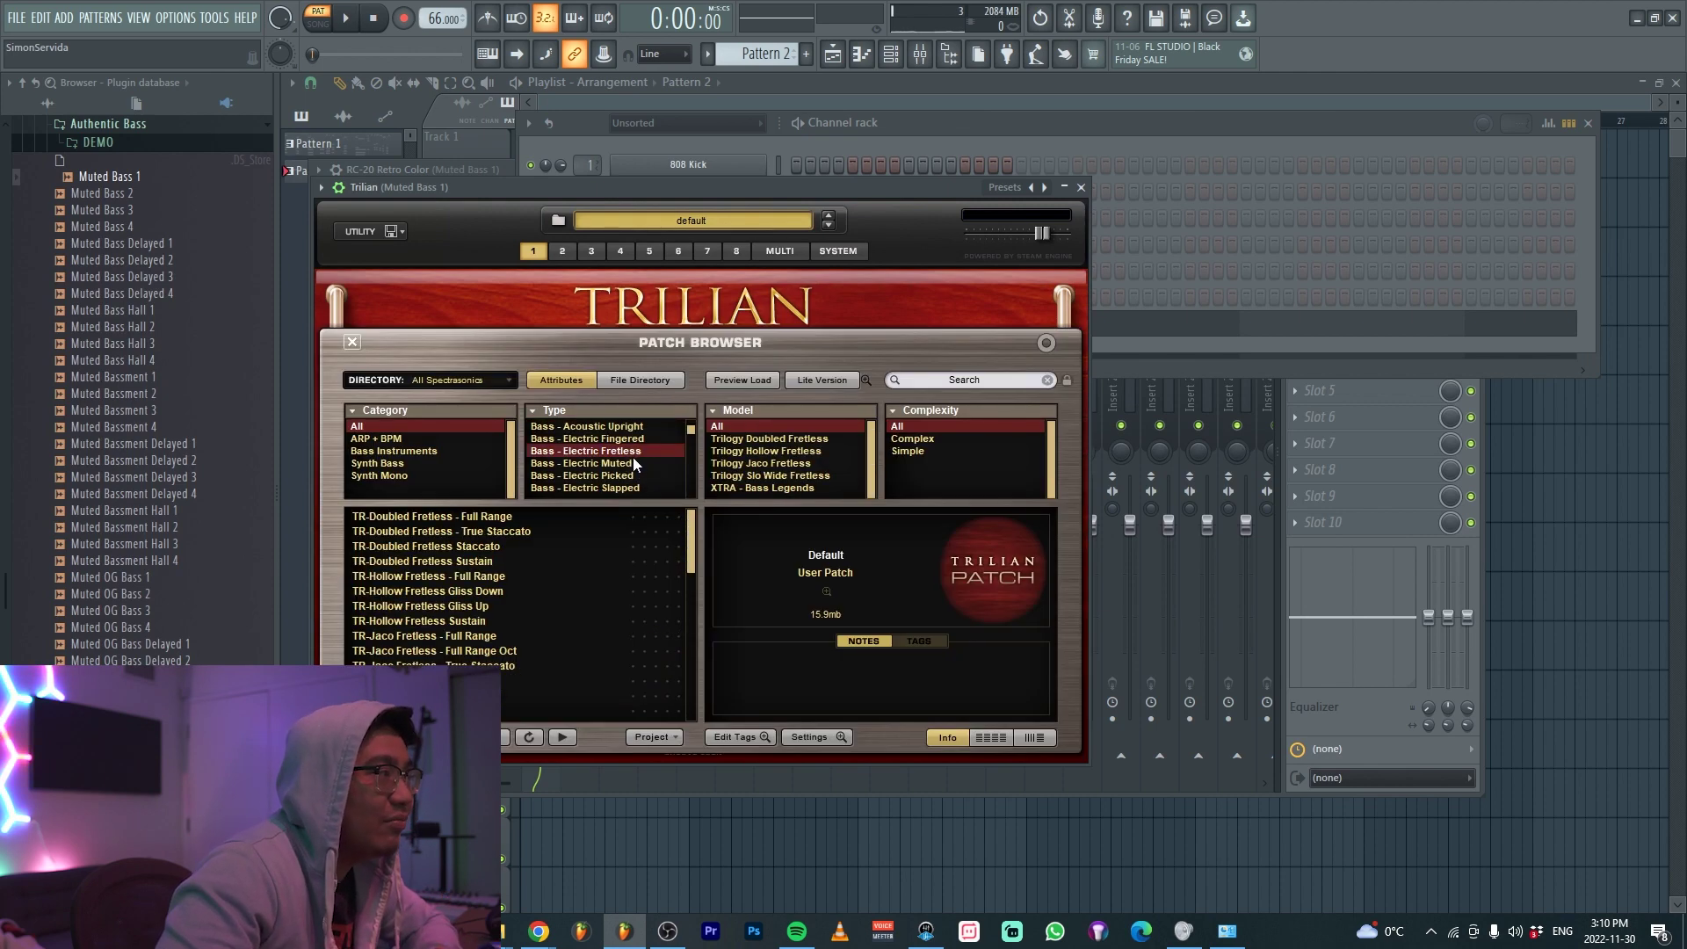
click(633, 463)
click(513, 576)
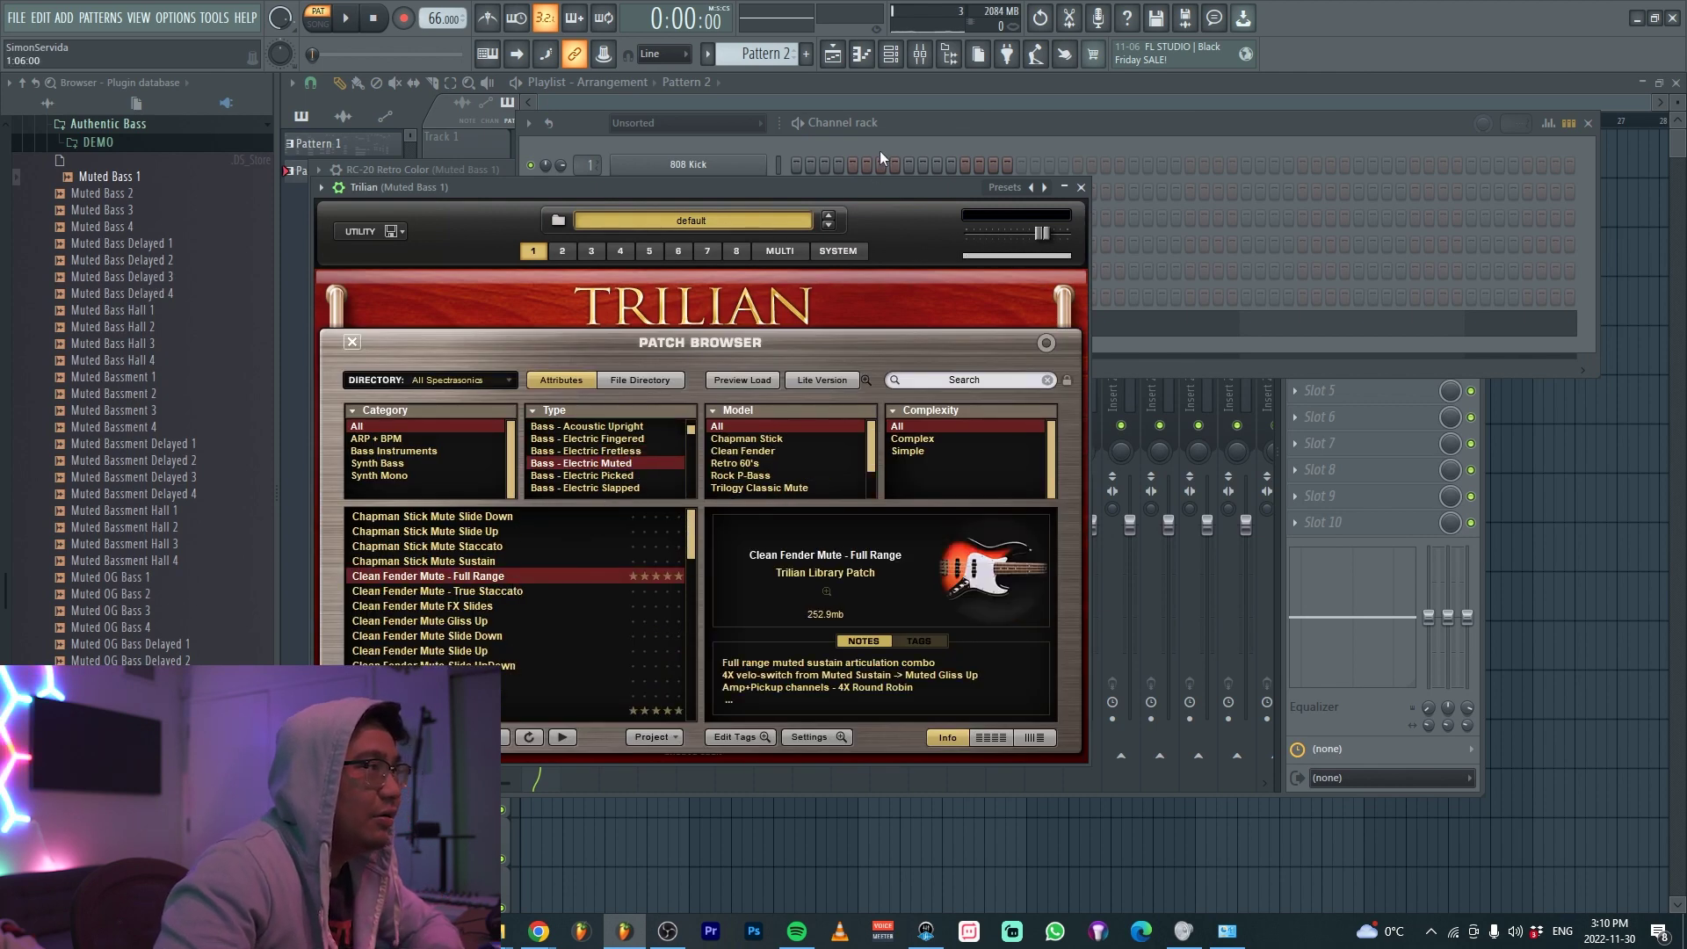
Open the Trilian channel's piano roll
click(898, 136)
click(833, 327)
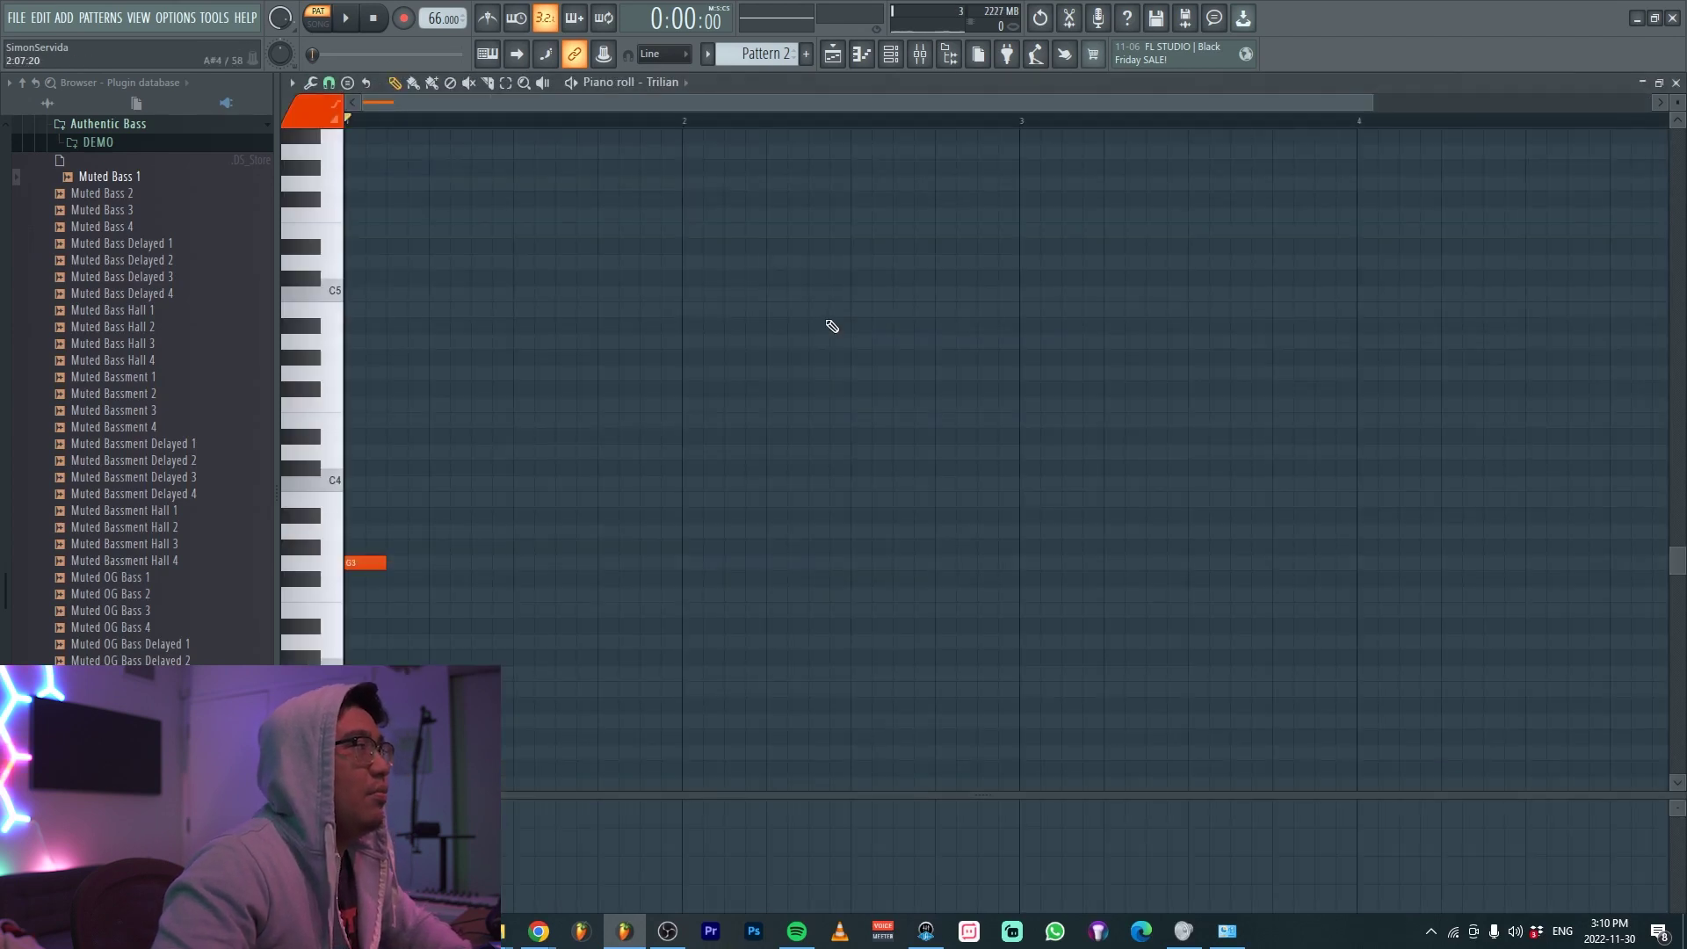
Try the opening G3 bass note one octave higher and audition it
click(360, 562)
drag(392, 617, 339, 513)
key(ctrl+Up)
key(space)
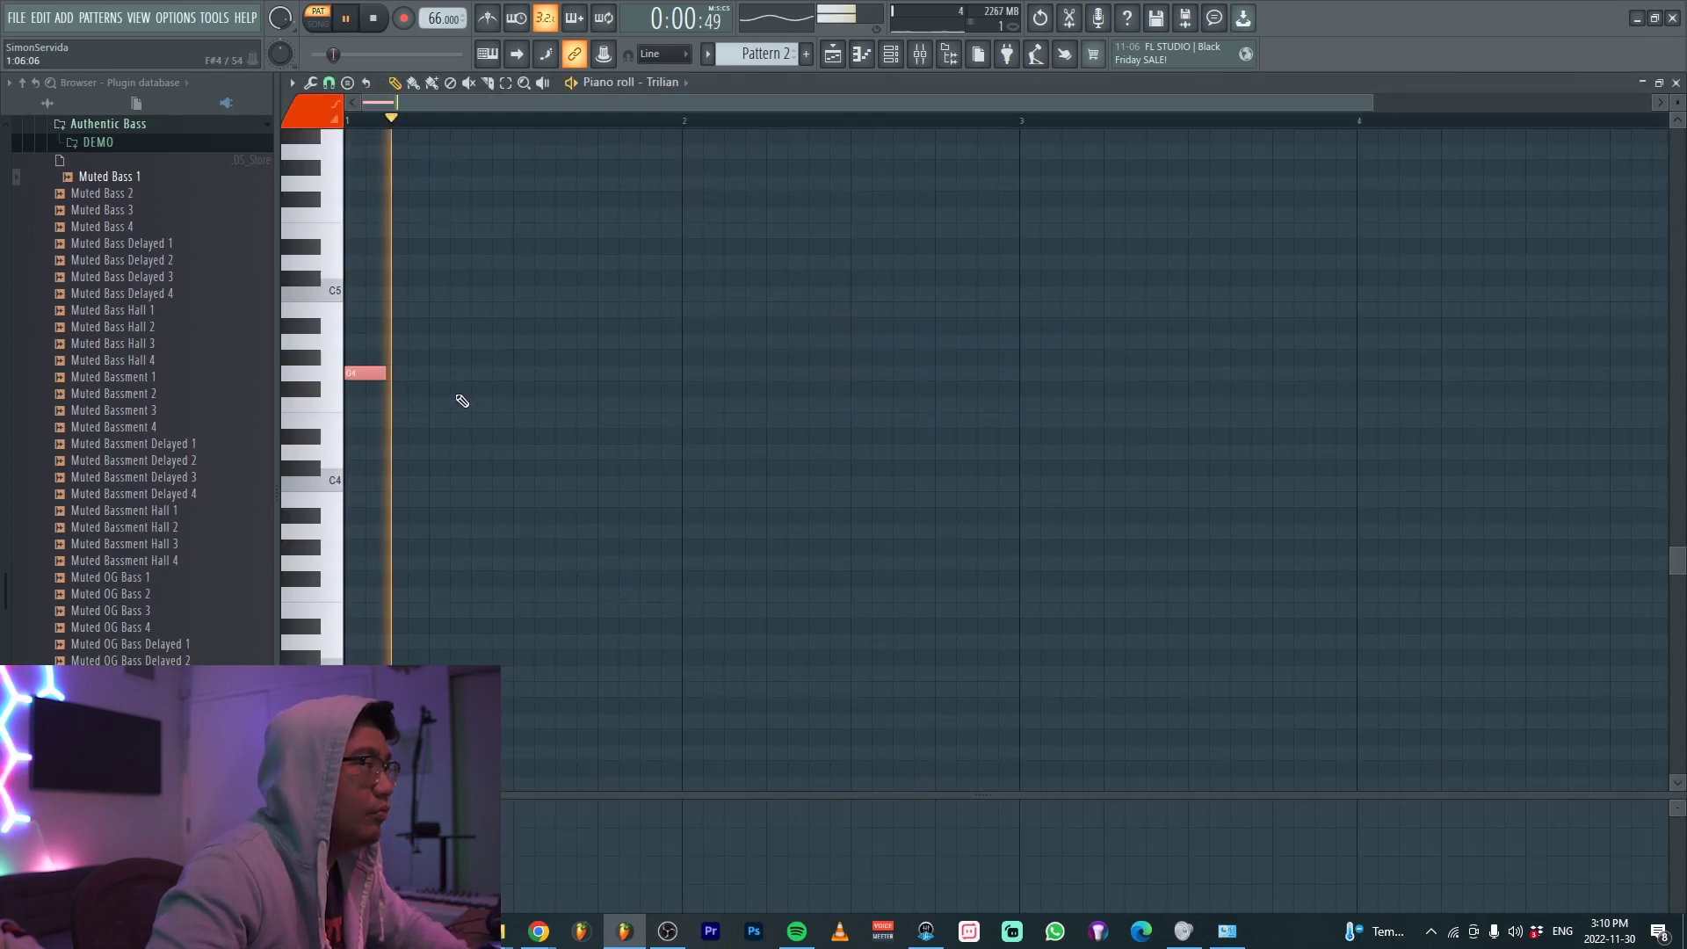
key(ctrl+Down)
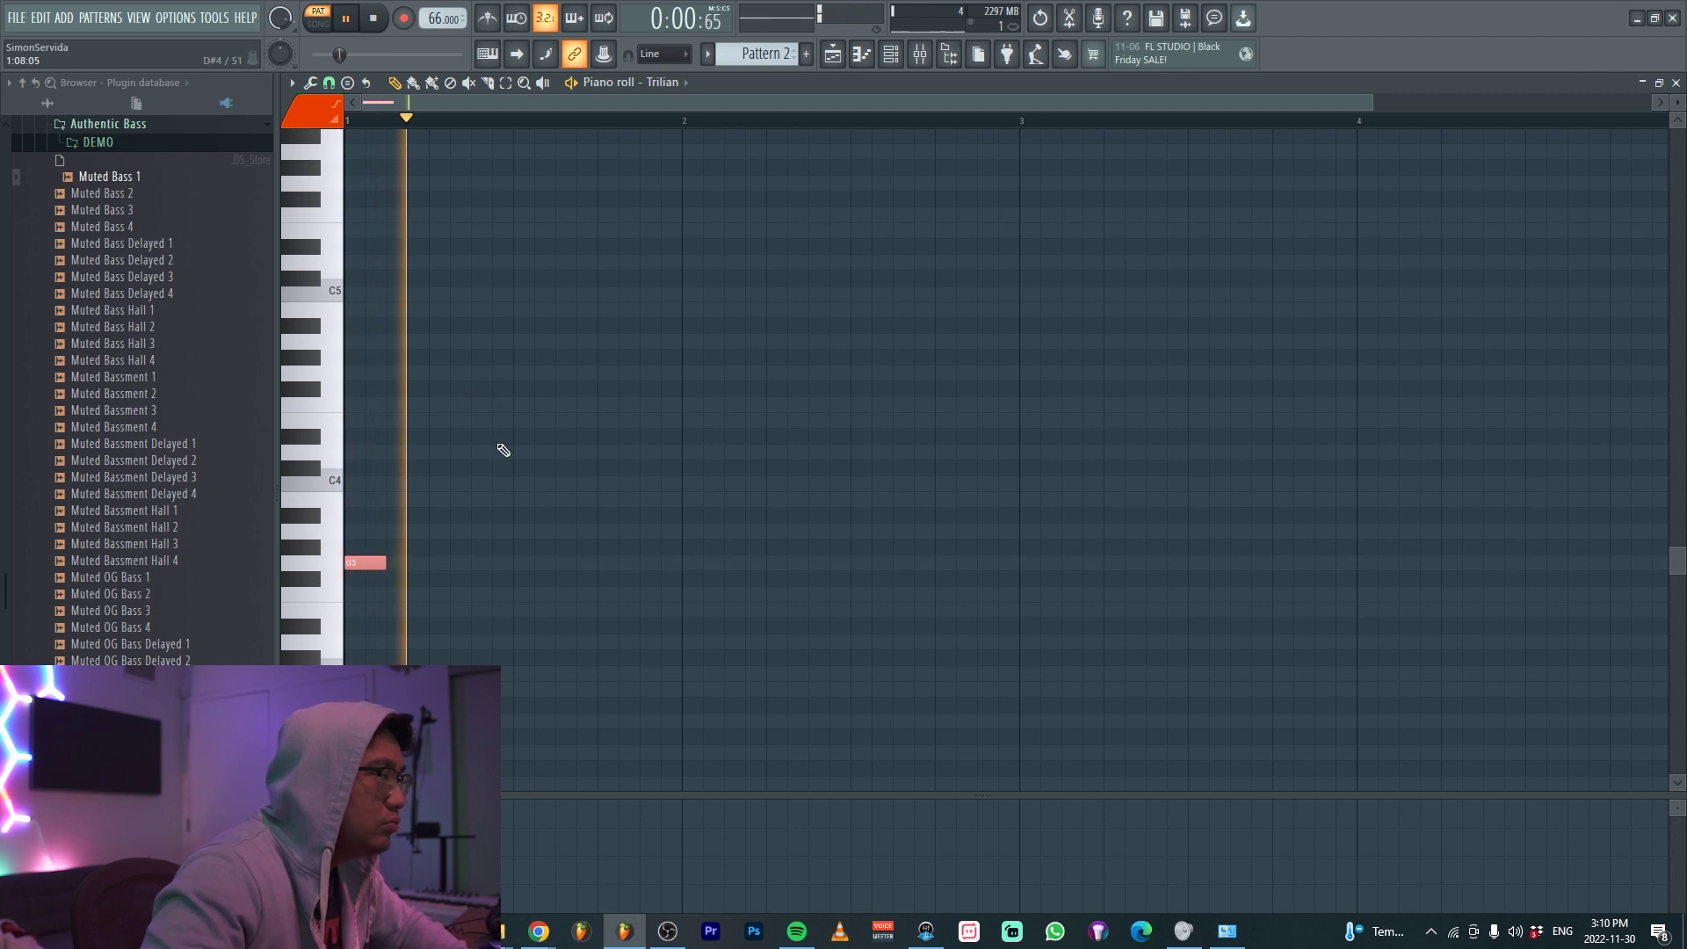
key(space)
Lengthen the first G3 note to one beat, add another G3 just before beat 3, and slice it at beat 3
drag(388, 564, 428, 584)
key(space)
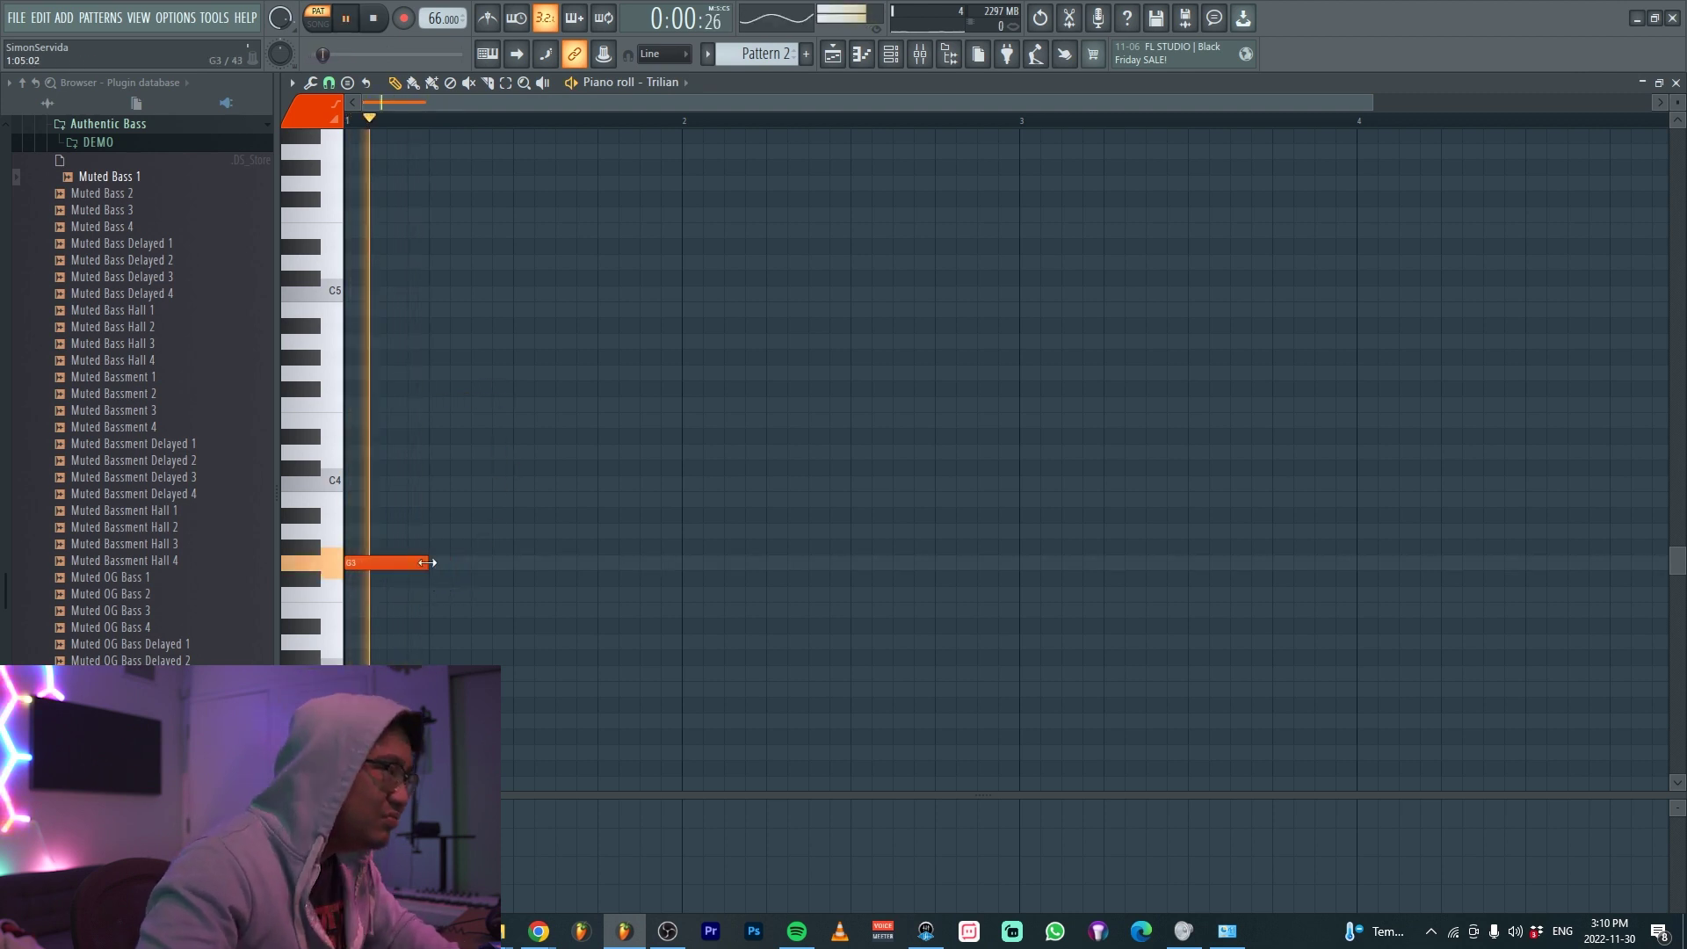
scroll(403, 489, up, 2)
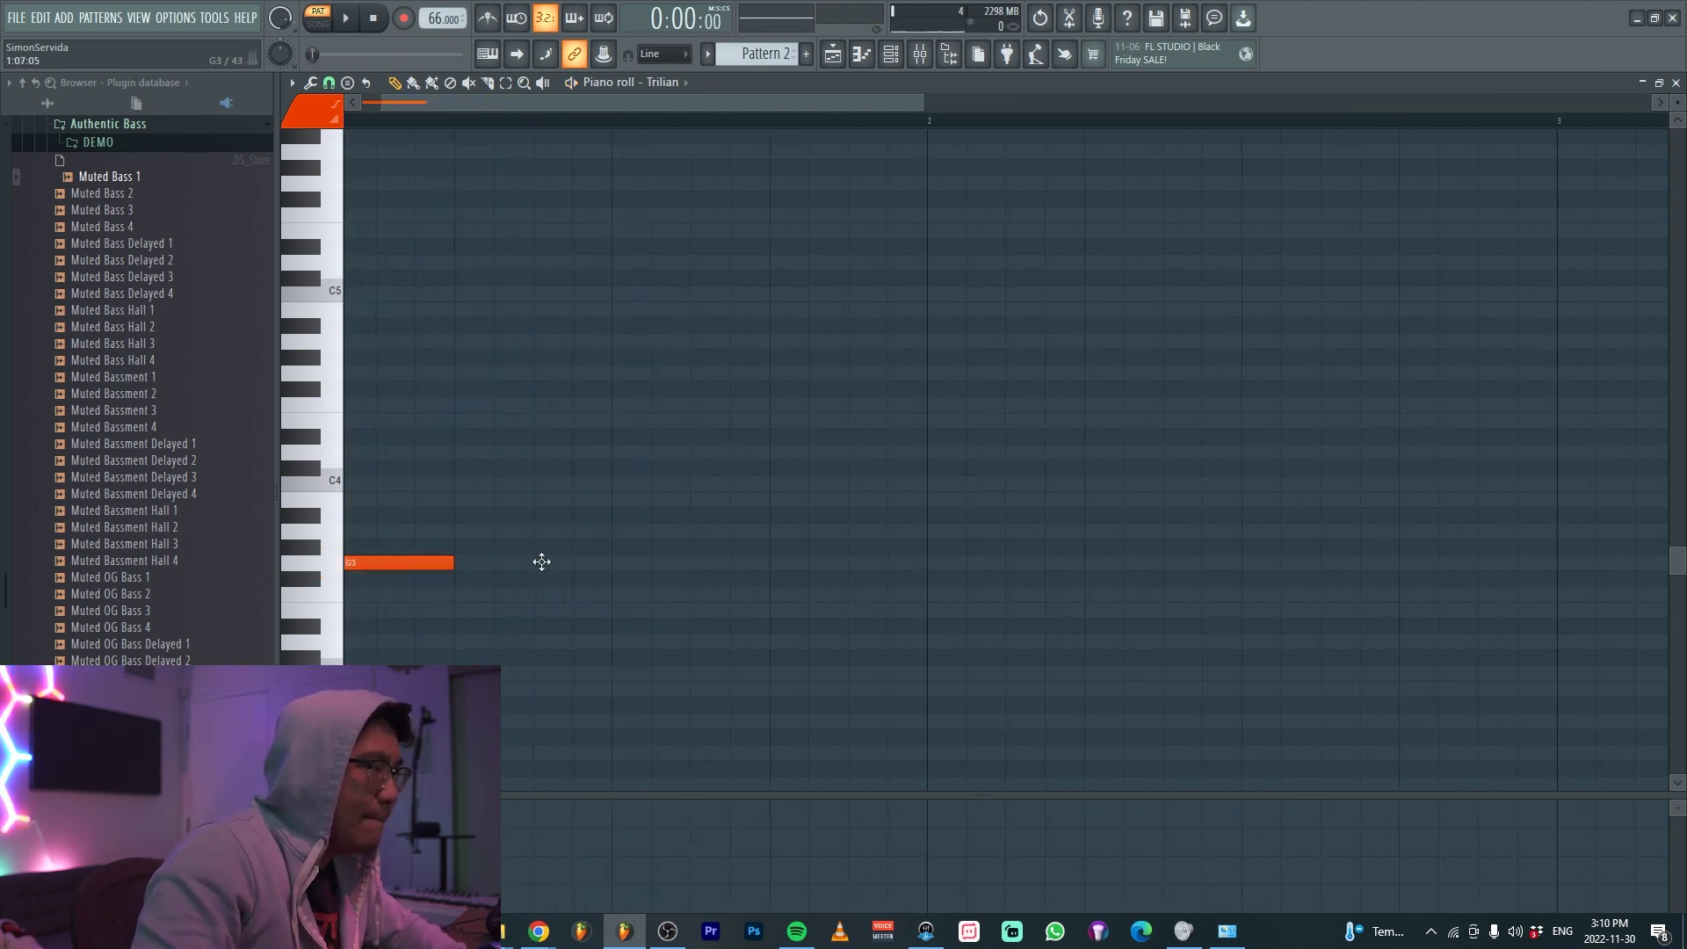
drag(539, 562, 613, 573)
click(613, 572)
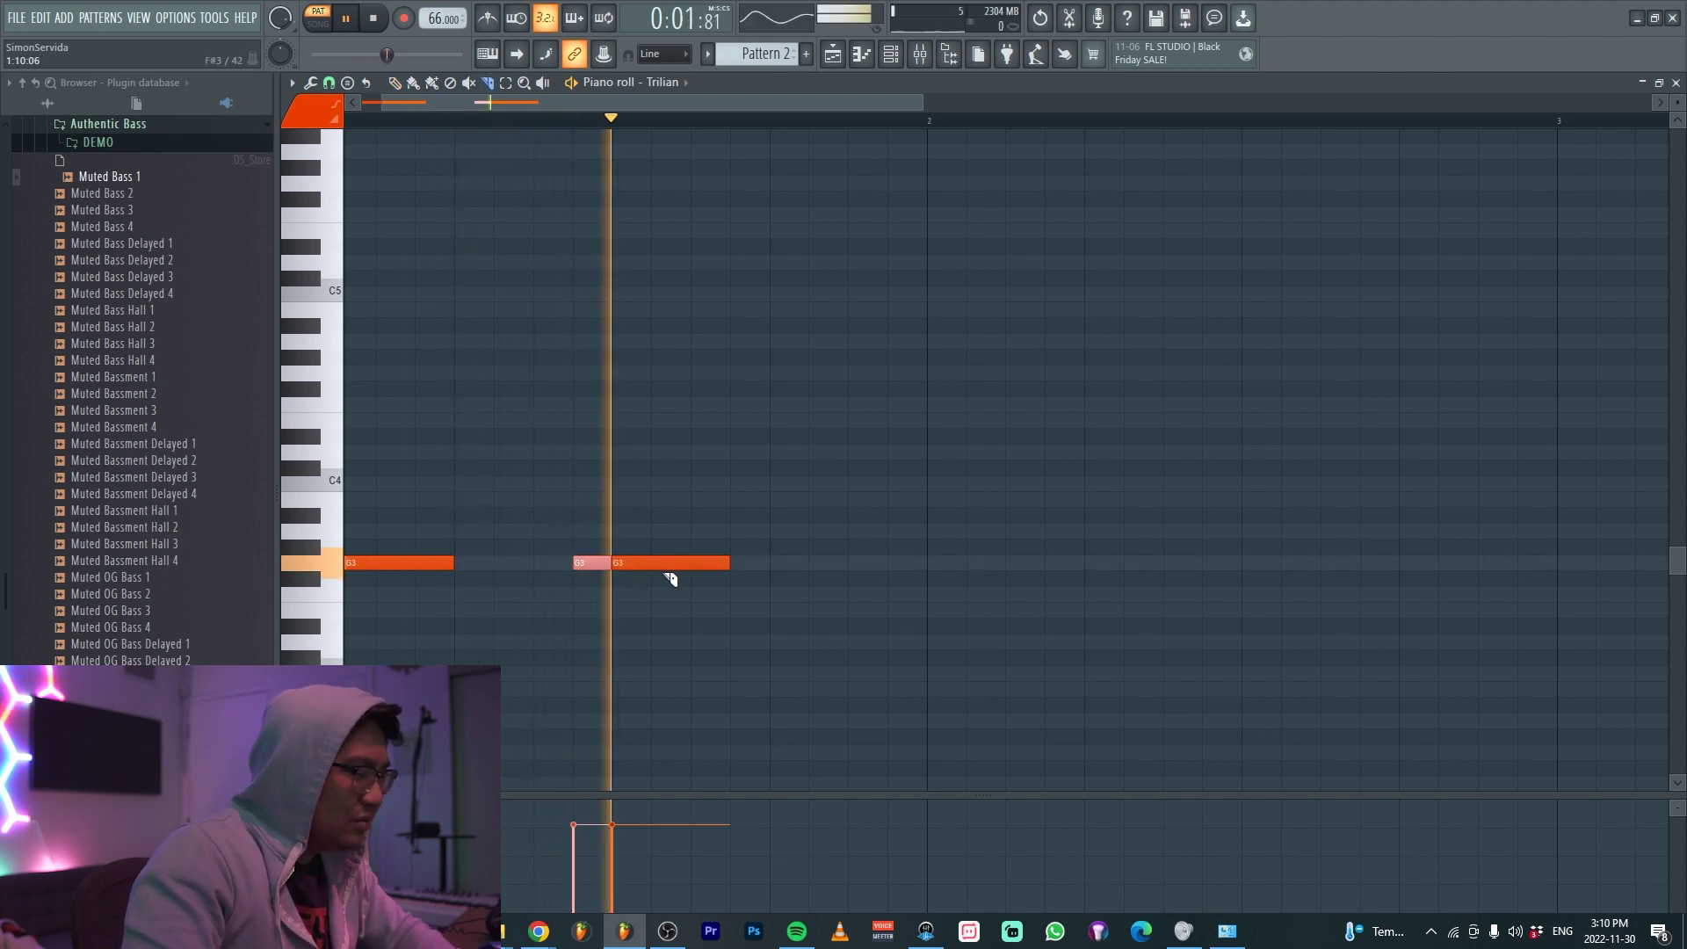
key(space)
key(p)
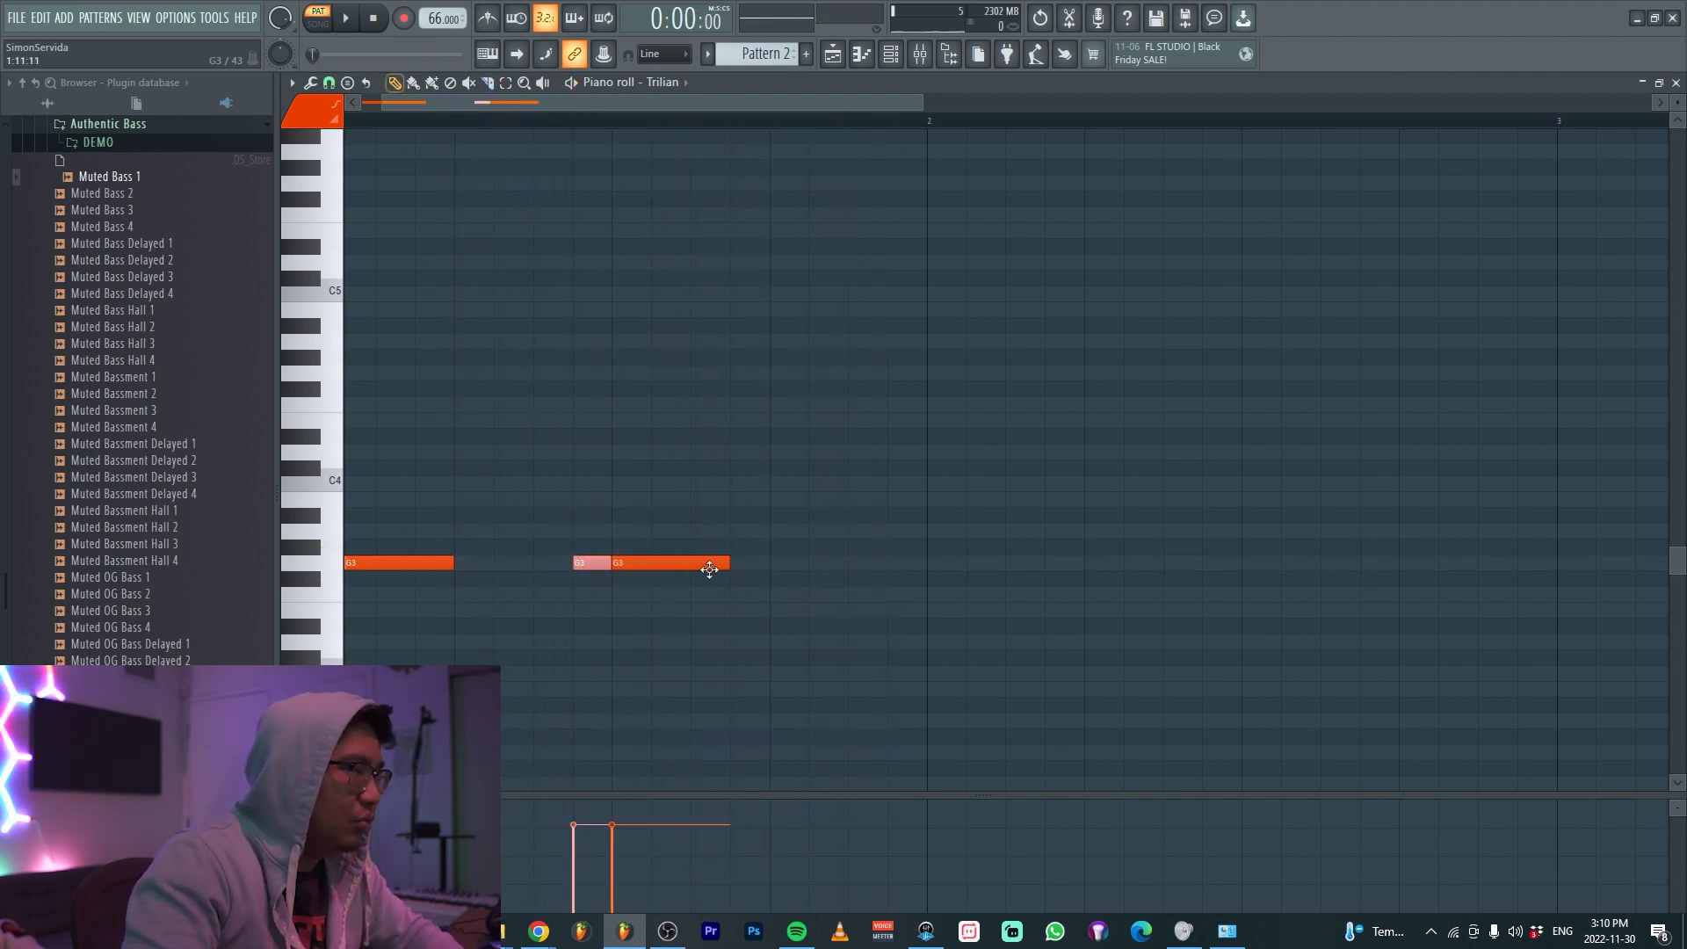
Trim the end of the last G3 note, lower the short G3's velocity to about 52%, and play the result
key(c)
right_click(694, 568)
drag(691, 651, 545, 540)
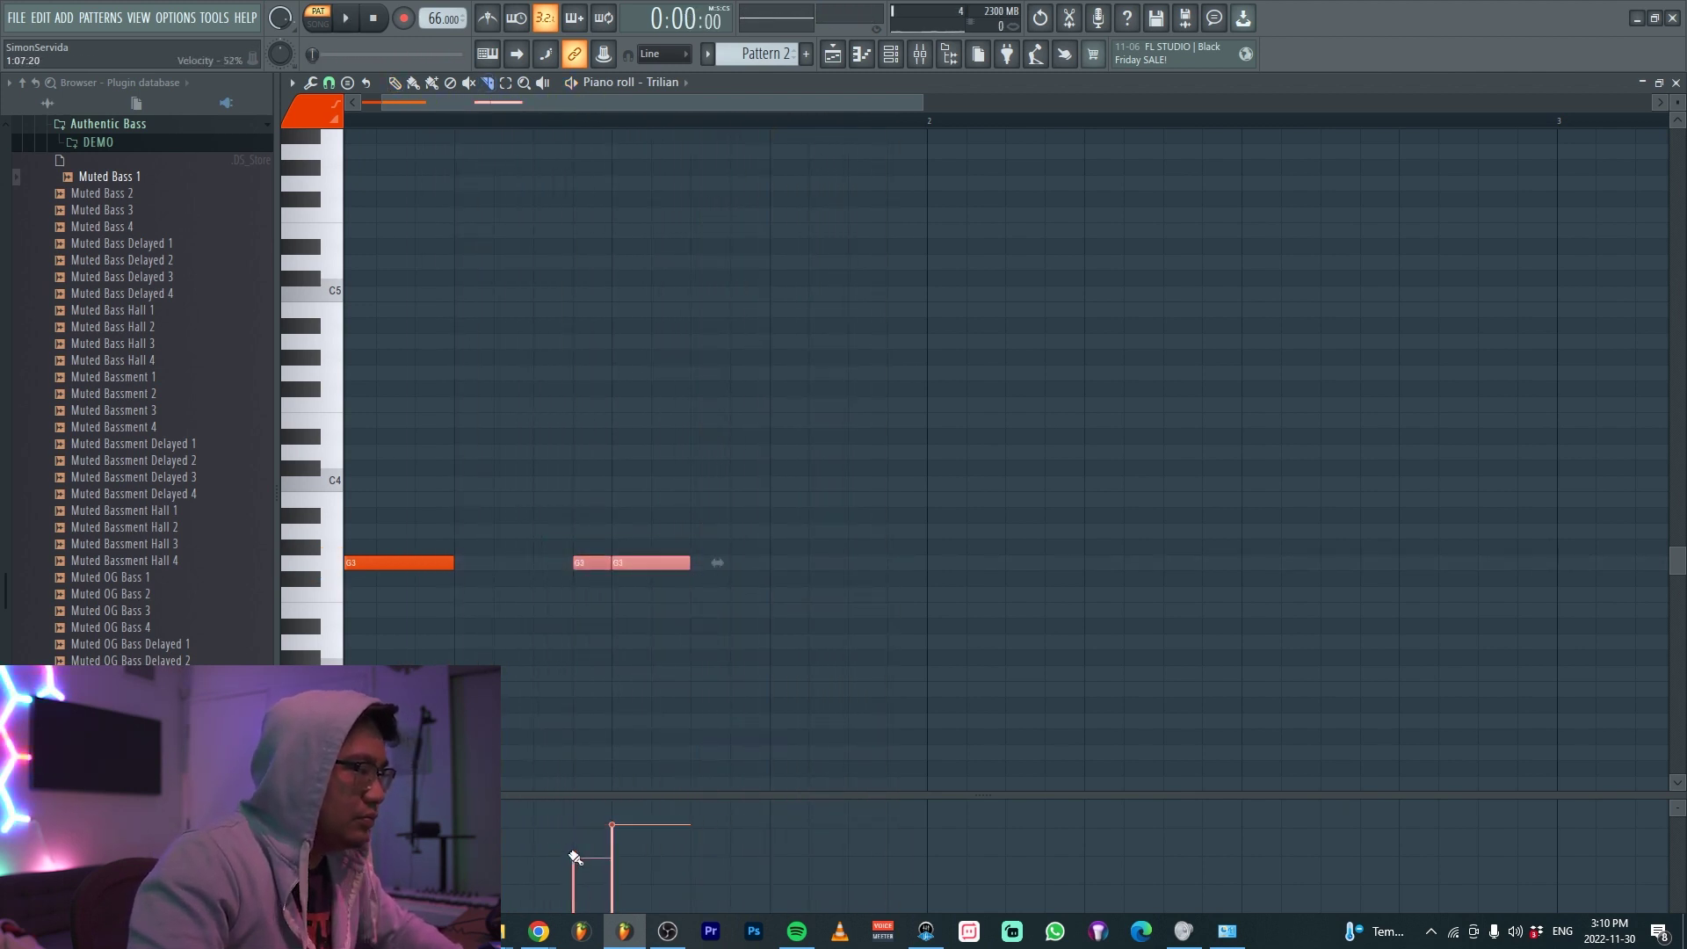
key(space)
scroll(772, 621, down, 3)
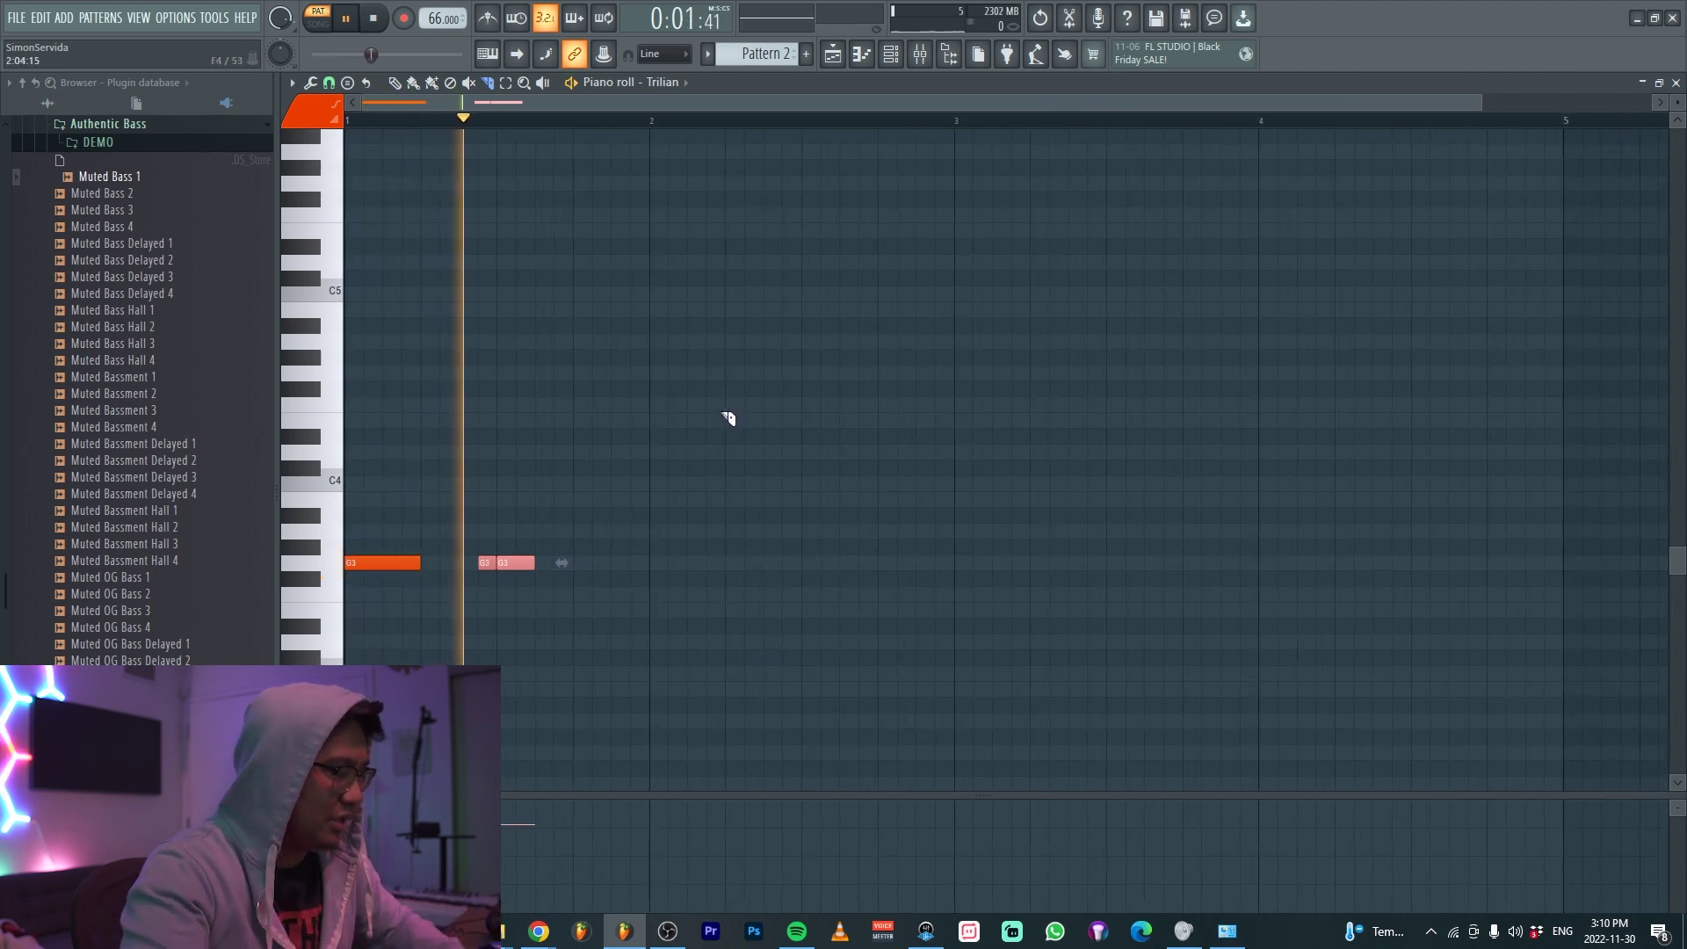
ctrl+click(716, 575)
key(space)
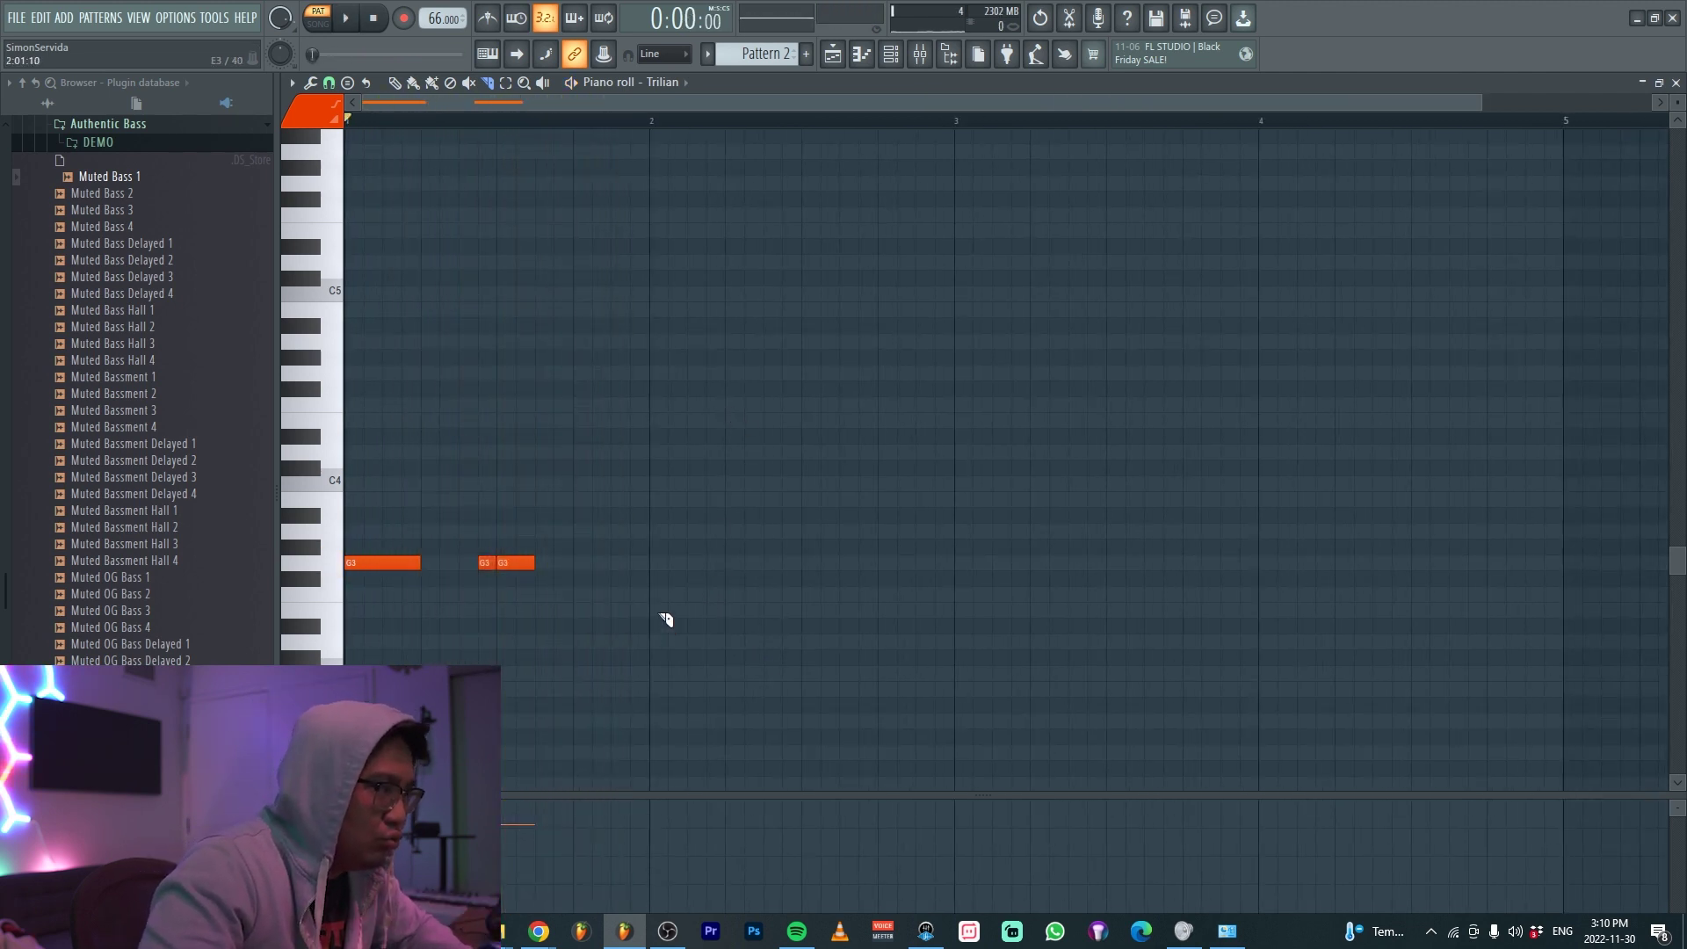
Try a lower bass note at the start of bar 2 during playback
click(650, 612)
key(space)
right_click(686, 613)
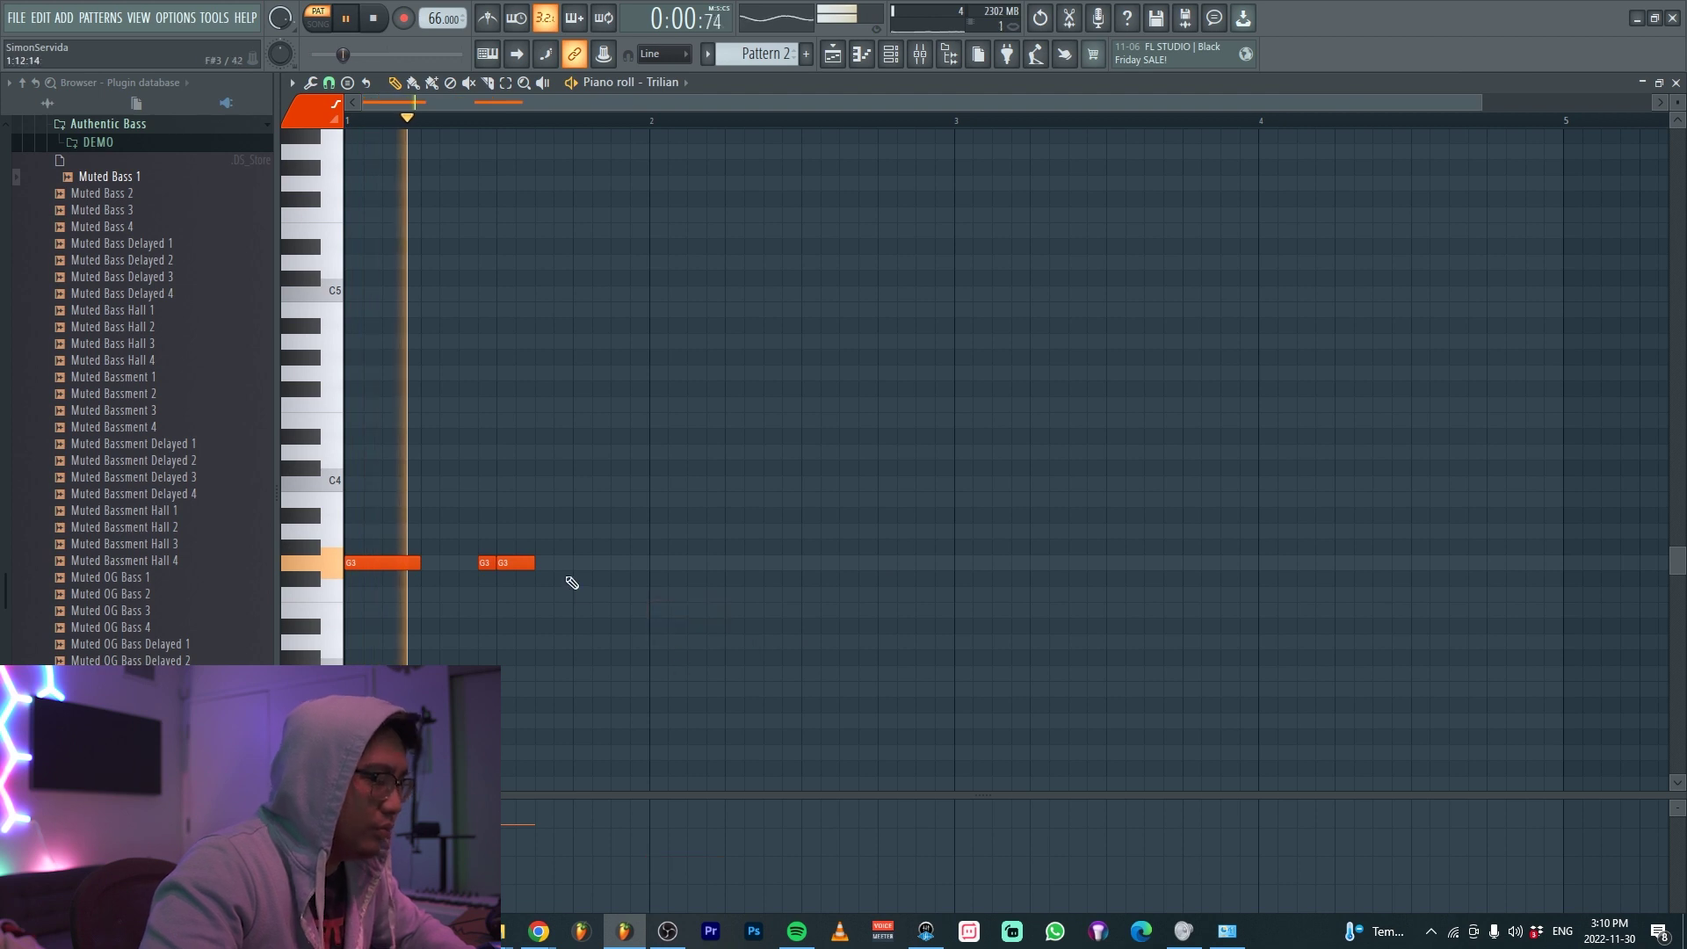
click(652, 614)
right_click(655, 612)
key(space)
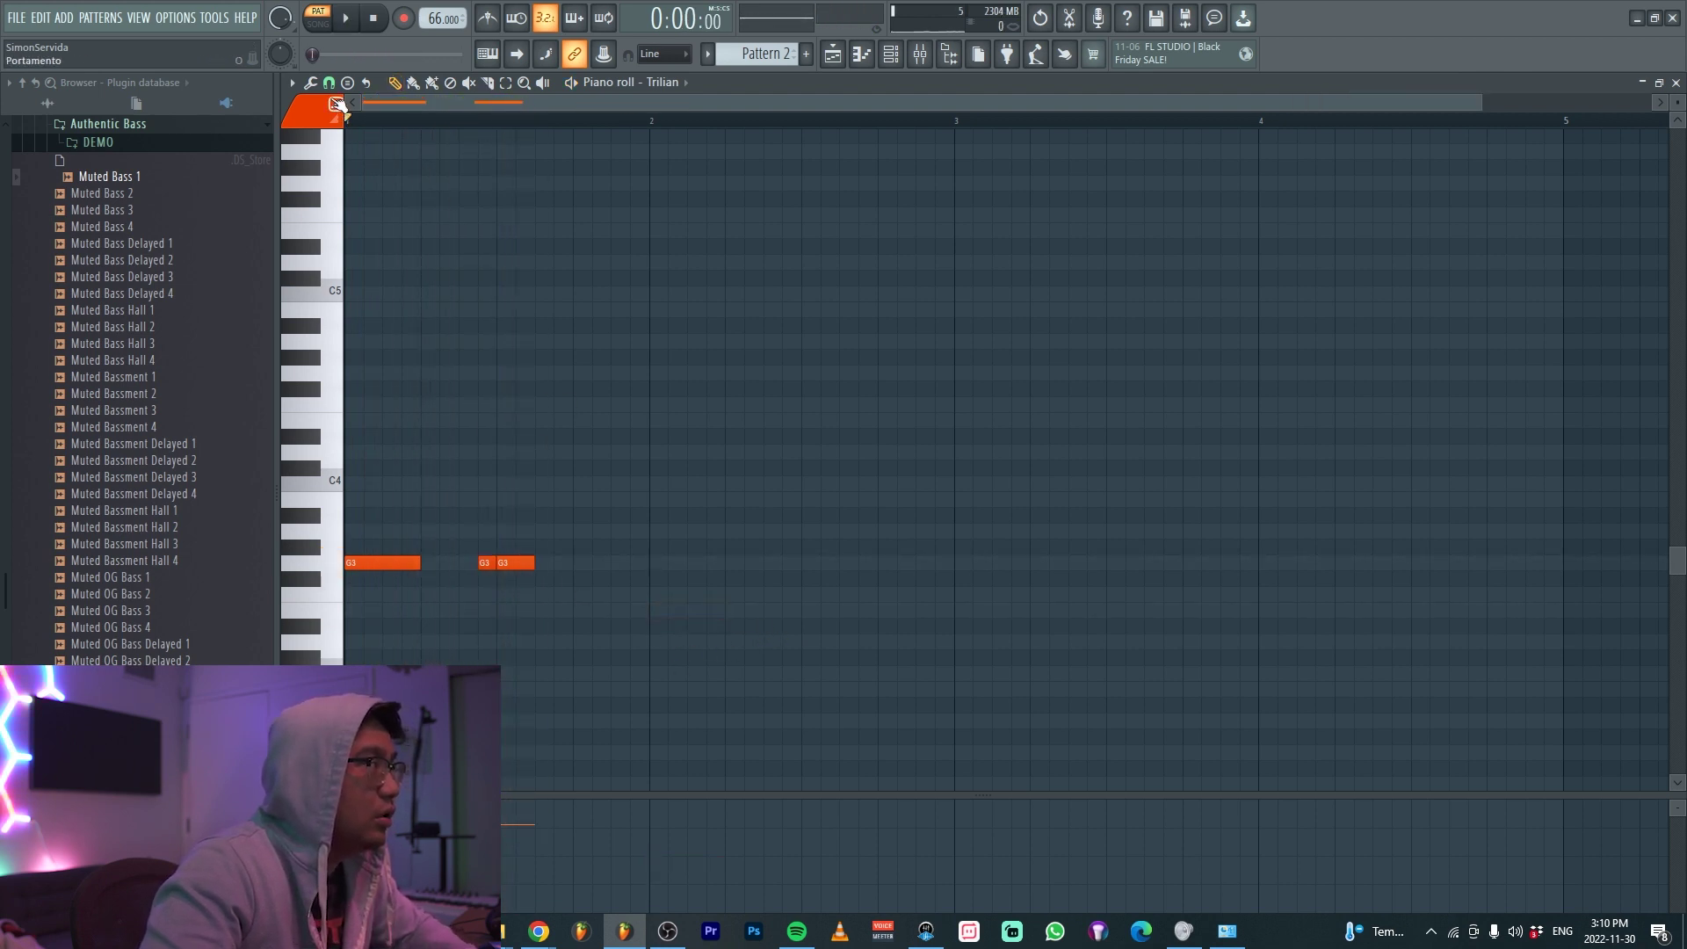
Place a one-beat F#3 bass note at the start of bar 2 and start playback
drag(651, 610, 649, 575)
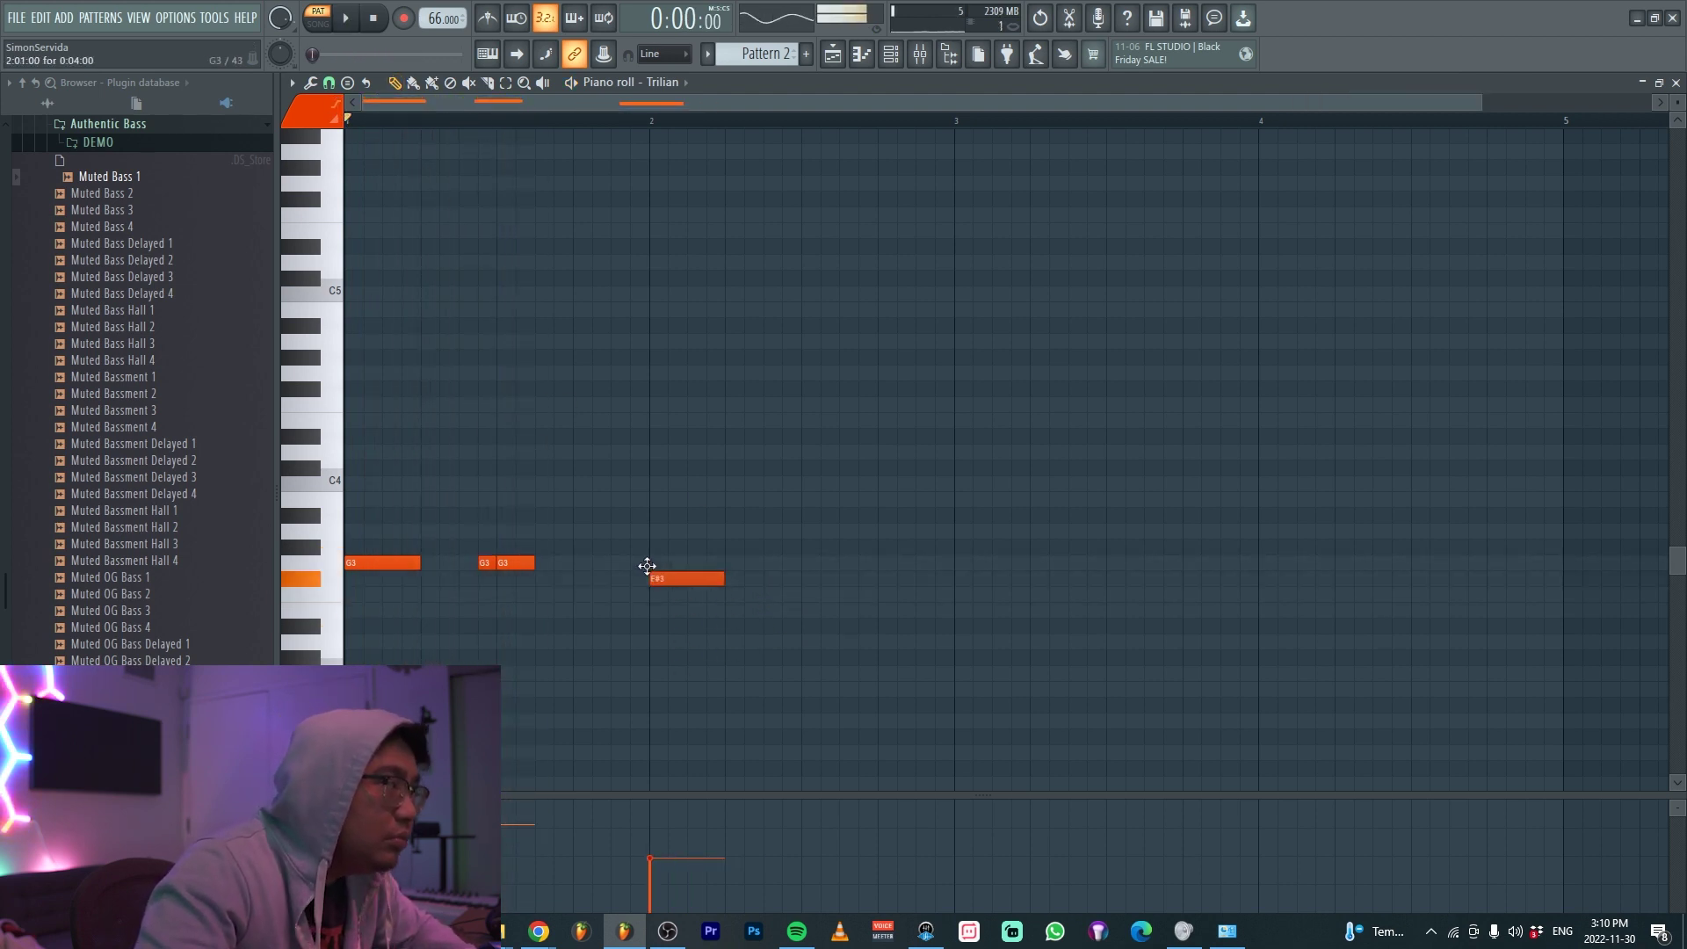
key(space)
Examine the Edit page of Trilian's Clean Fender Mute patch and replay the bass pattern
click(890, 56)
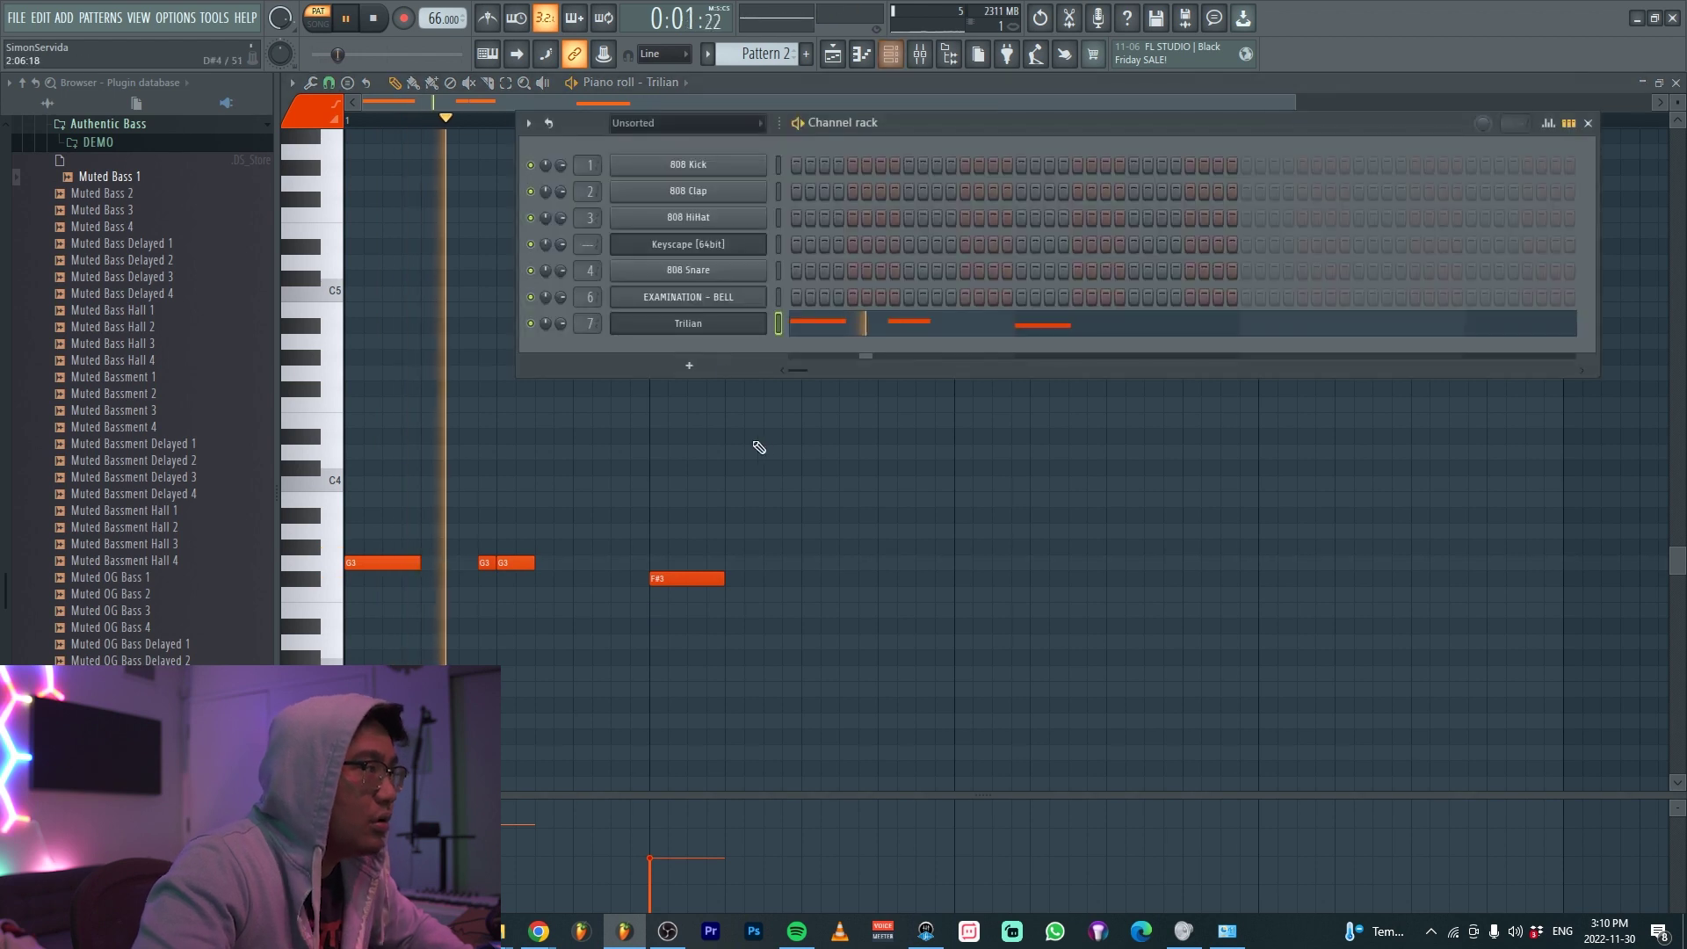
click(718, 326)
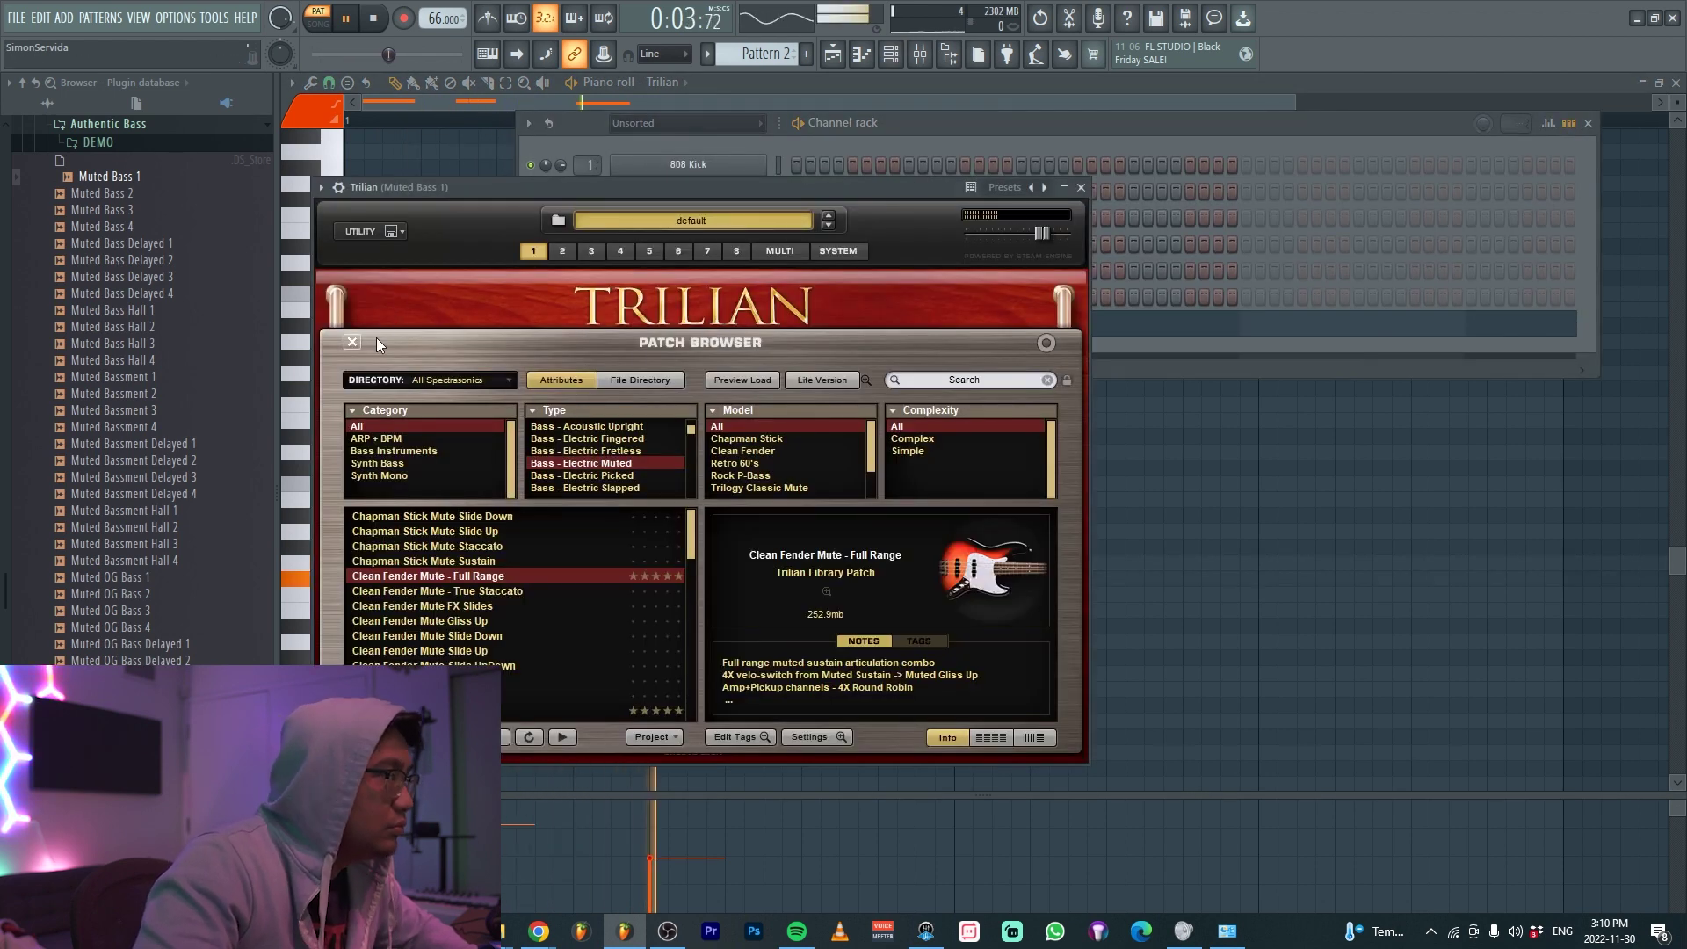
click(351, 342)
click(660, 390)
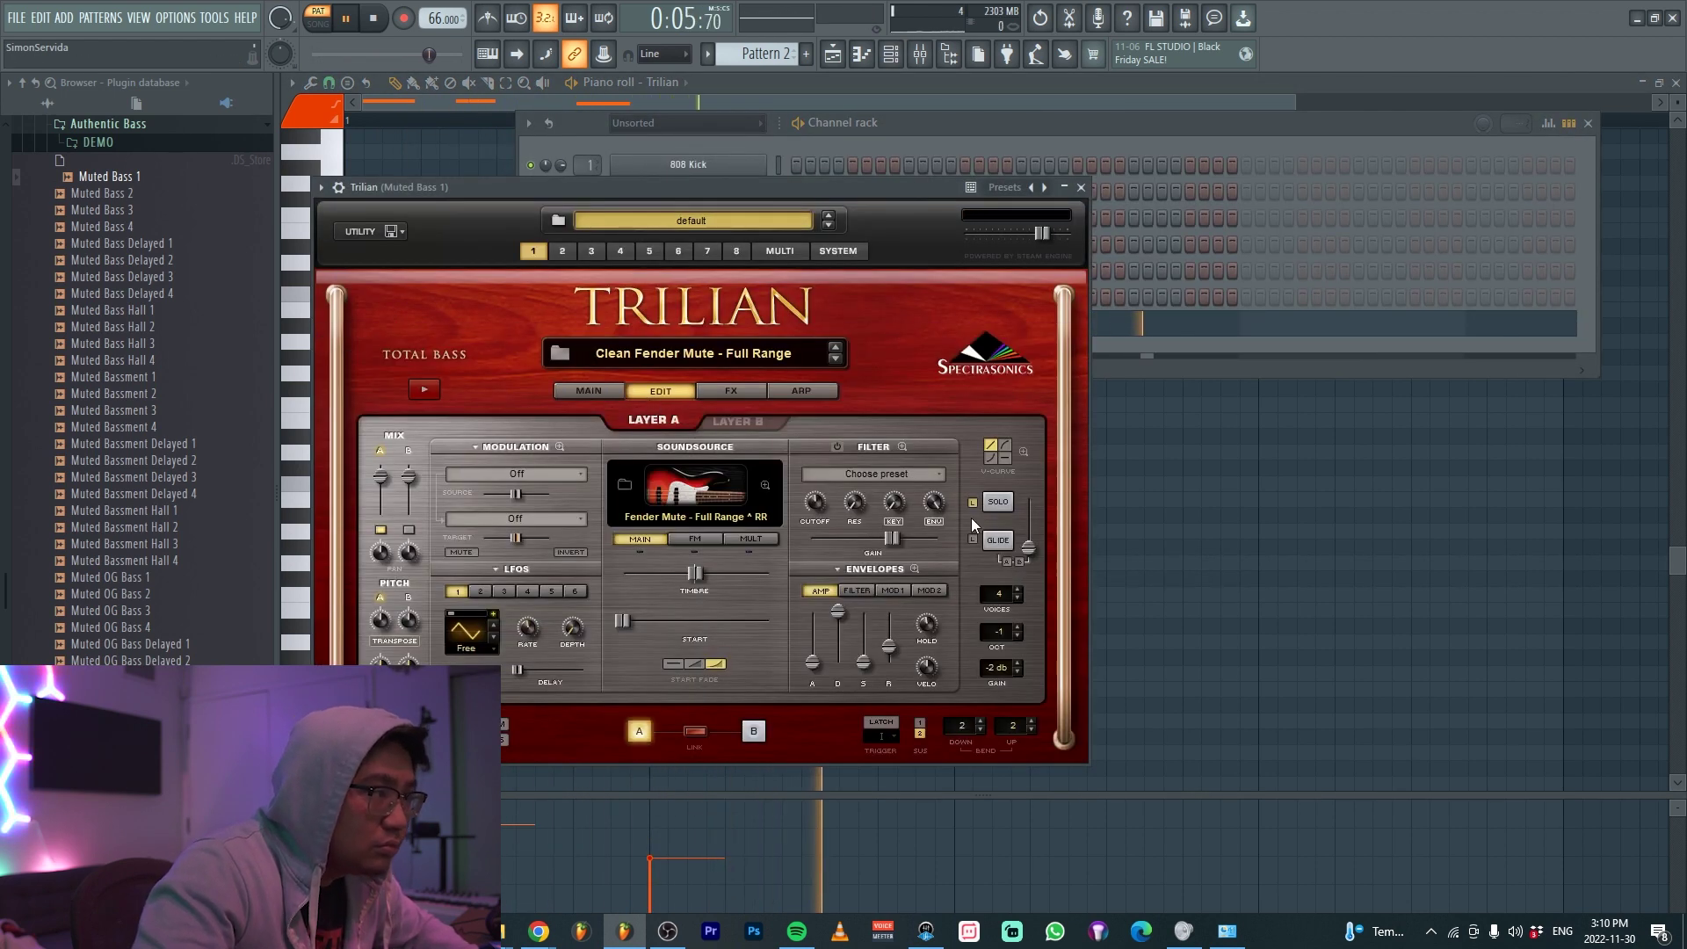
click(1250, 591)
key(space)
key(space)
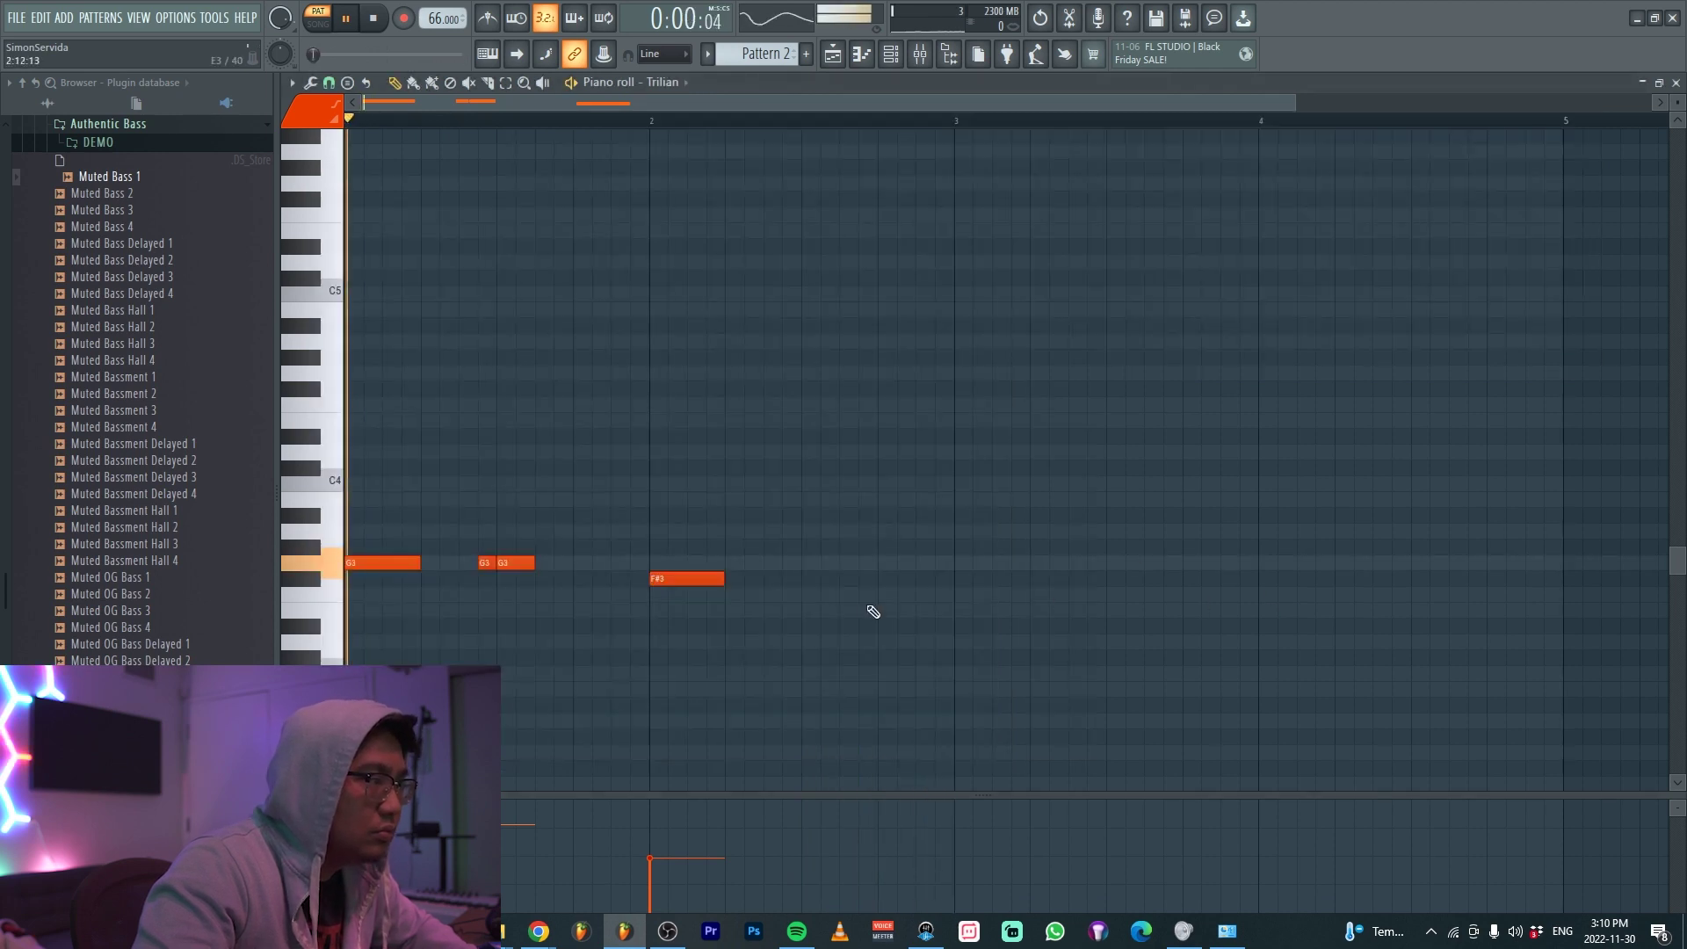
Add a half-beat F#3 in the second half of beat 3 in bar 2 and raise both F#3 notes' velocities
key(space)
click(807, 578)
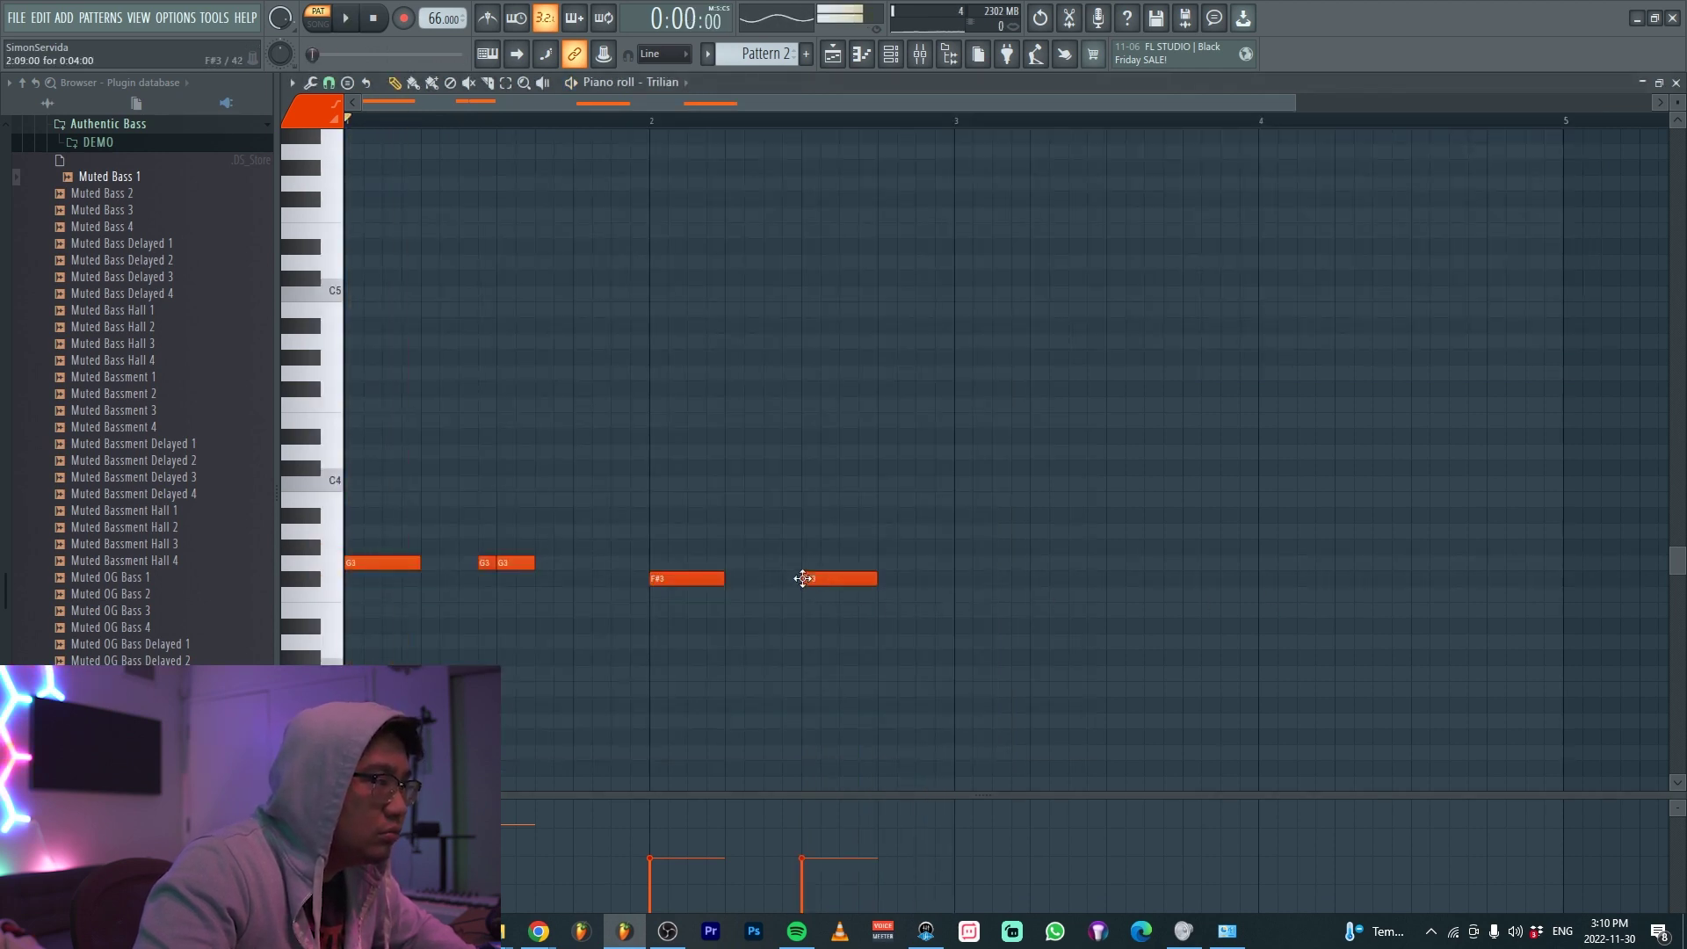
key(space)
mouse_move(857, 584)
mouse_down()
mouse_move(837, 584)
mouse_move(858, 586)
mouse_up()
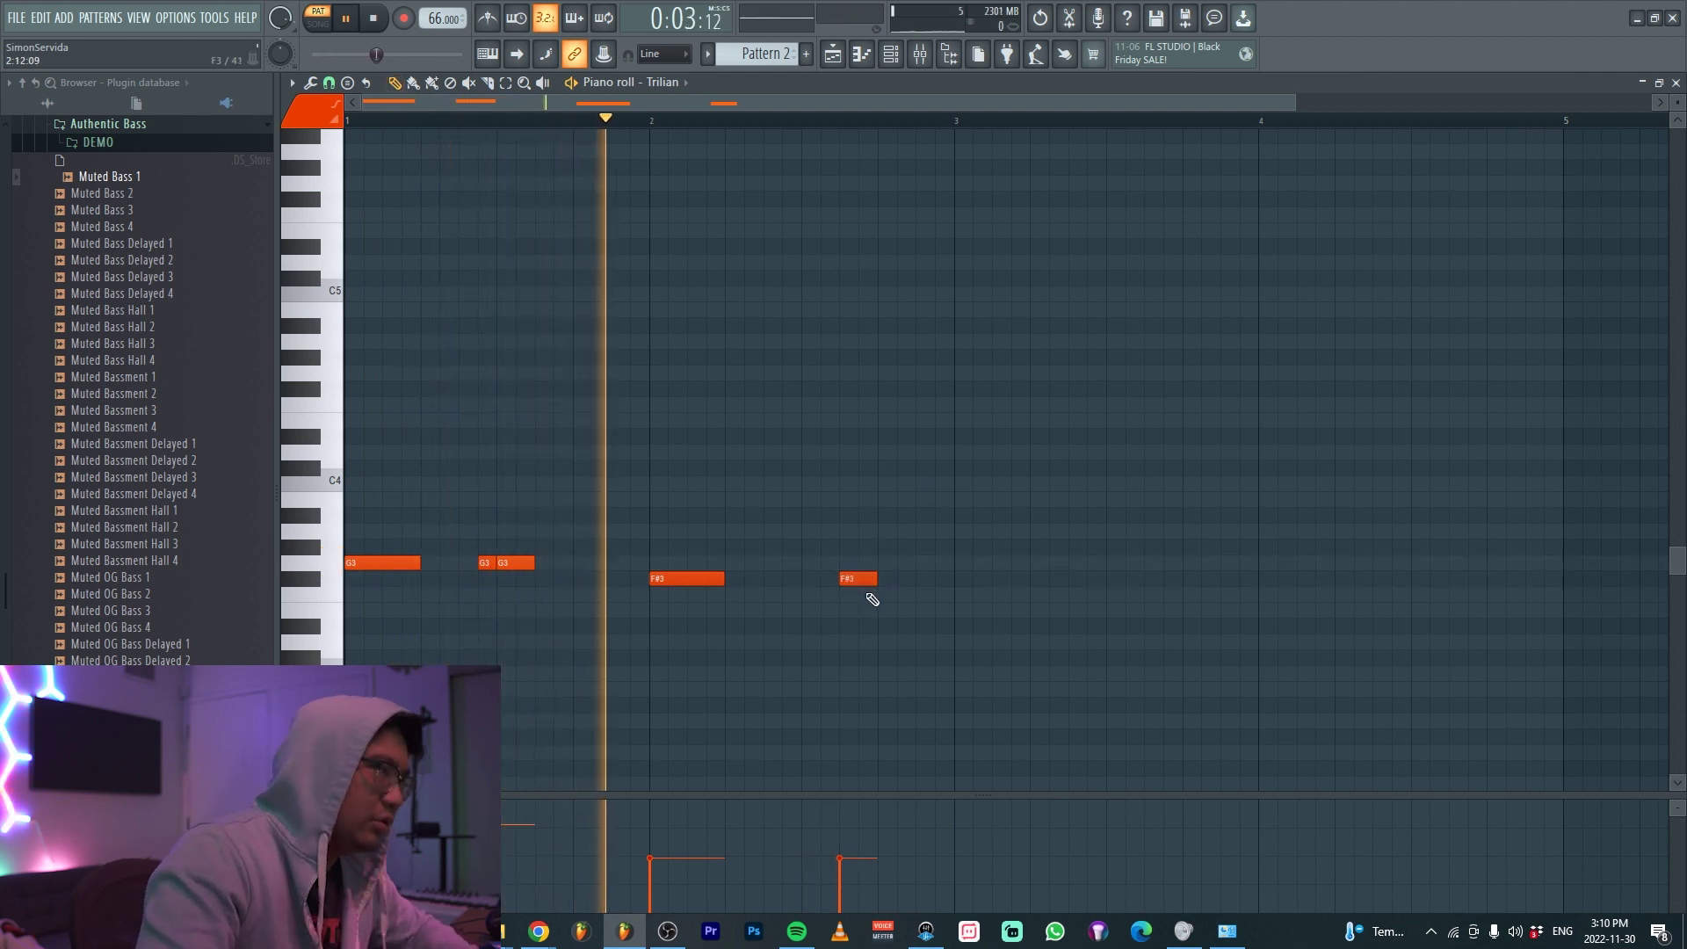
drag(911, 708, 649, 517)
scroll(723, 542, up, 5)
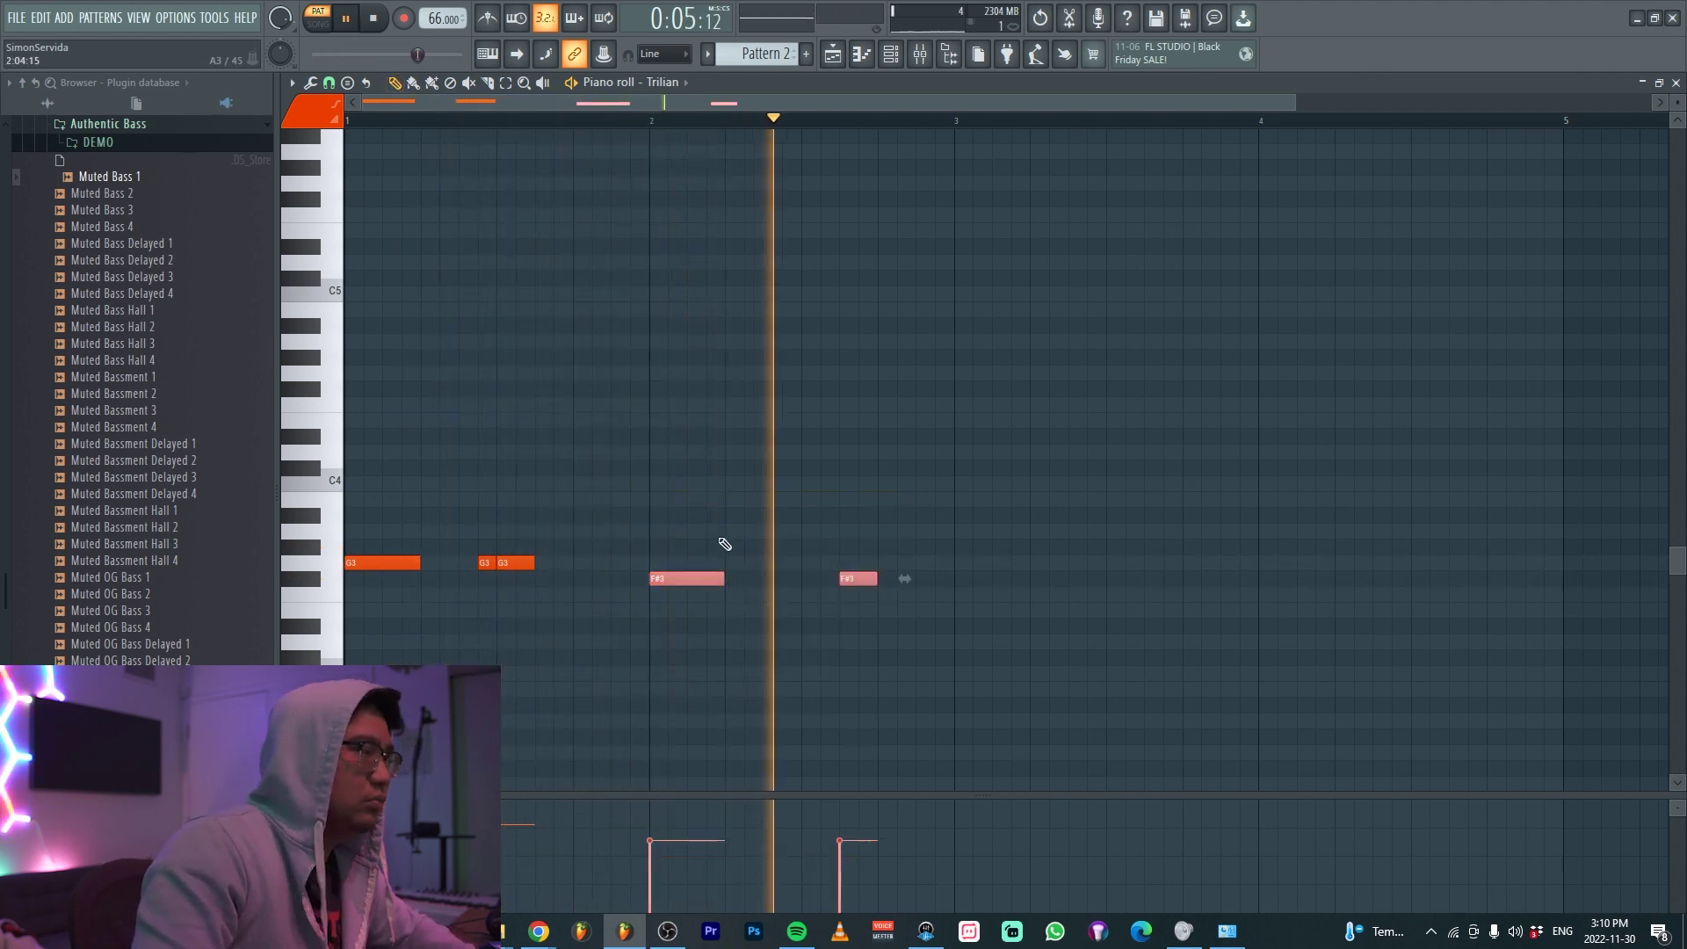
Place an E3 bass note at the start of bar 3 and lengthen it to one beat
right_click(1111, 620)
click(961, 595)
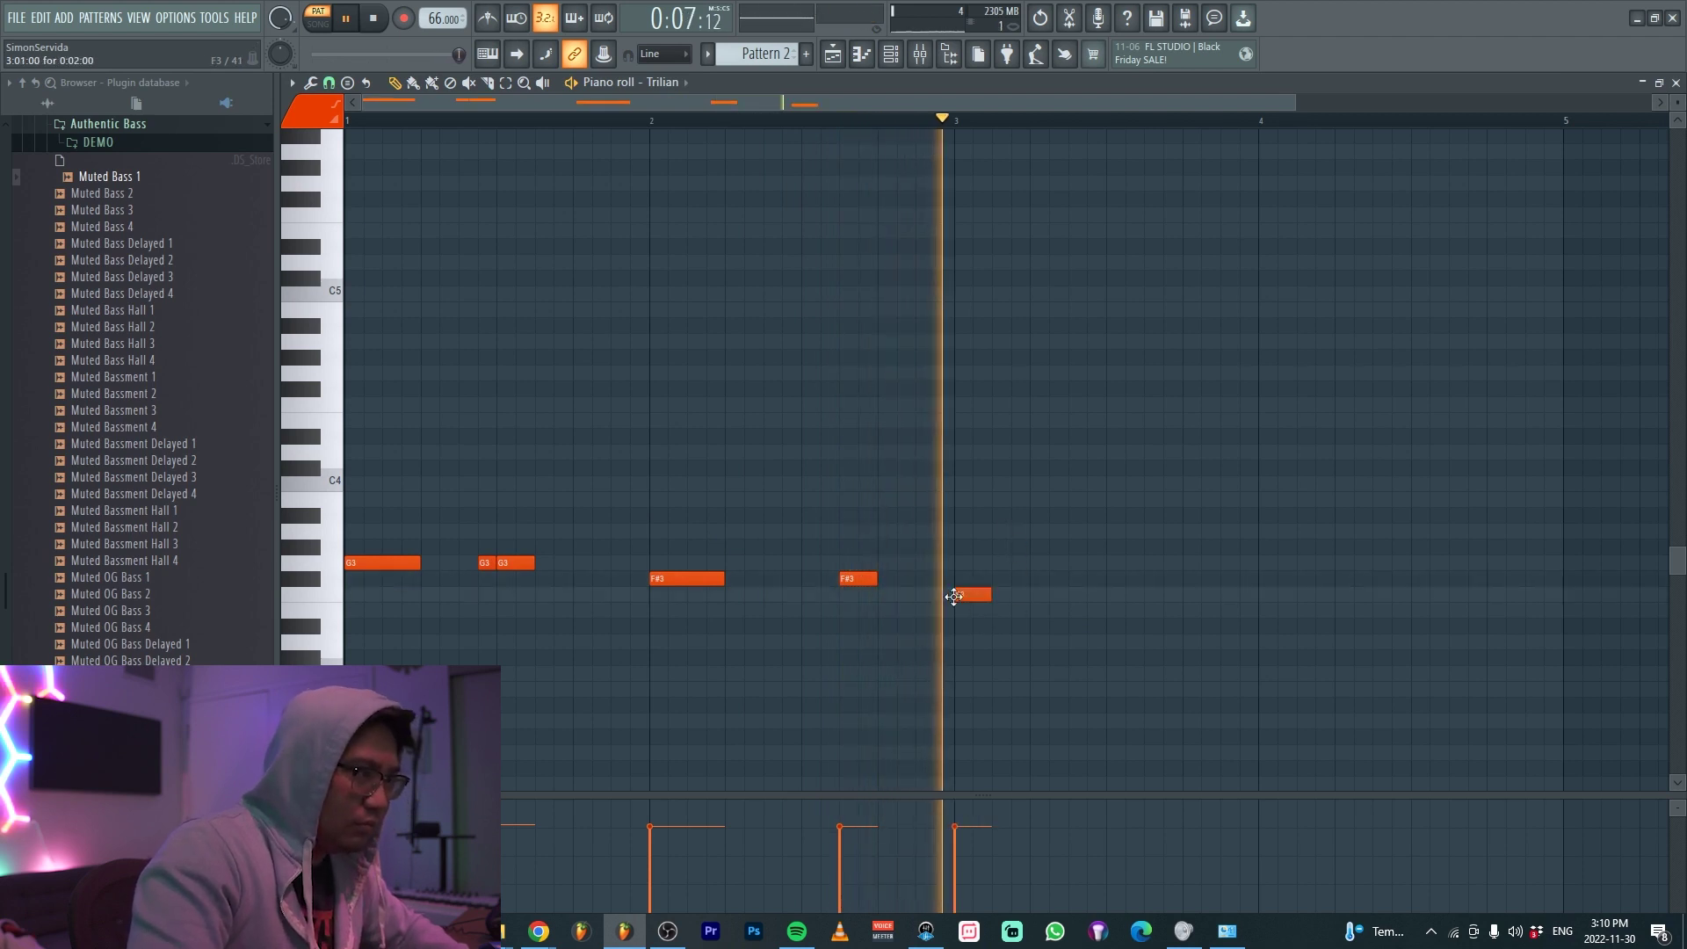
drag(963, 597, 963, 612)
drag(1045, 609, 1029, 610)
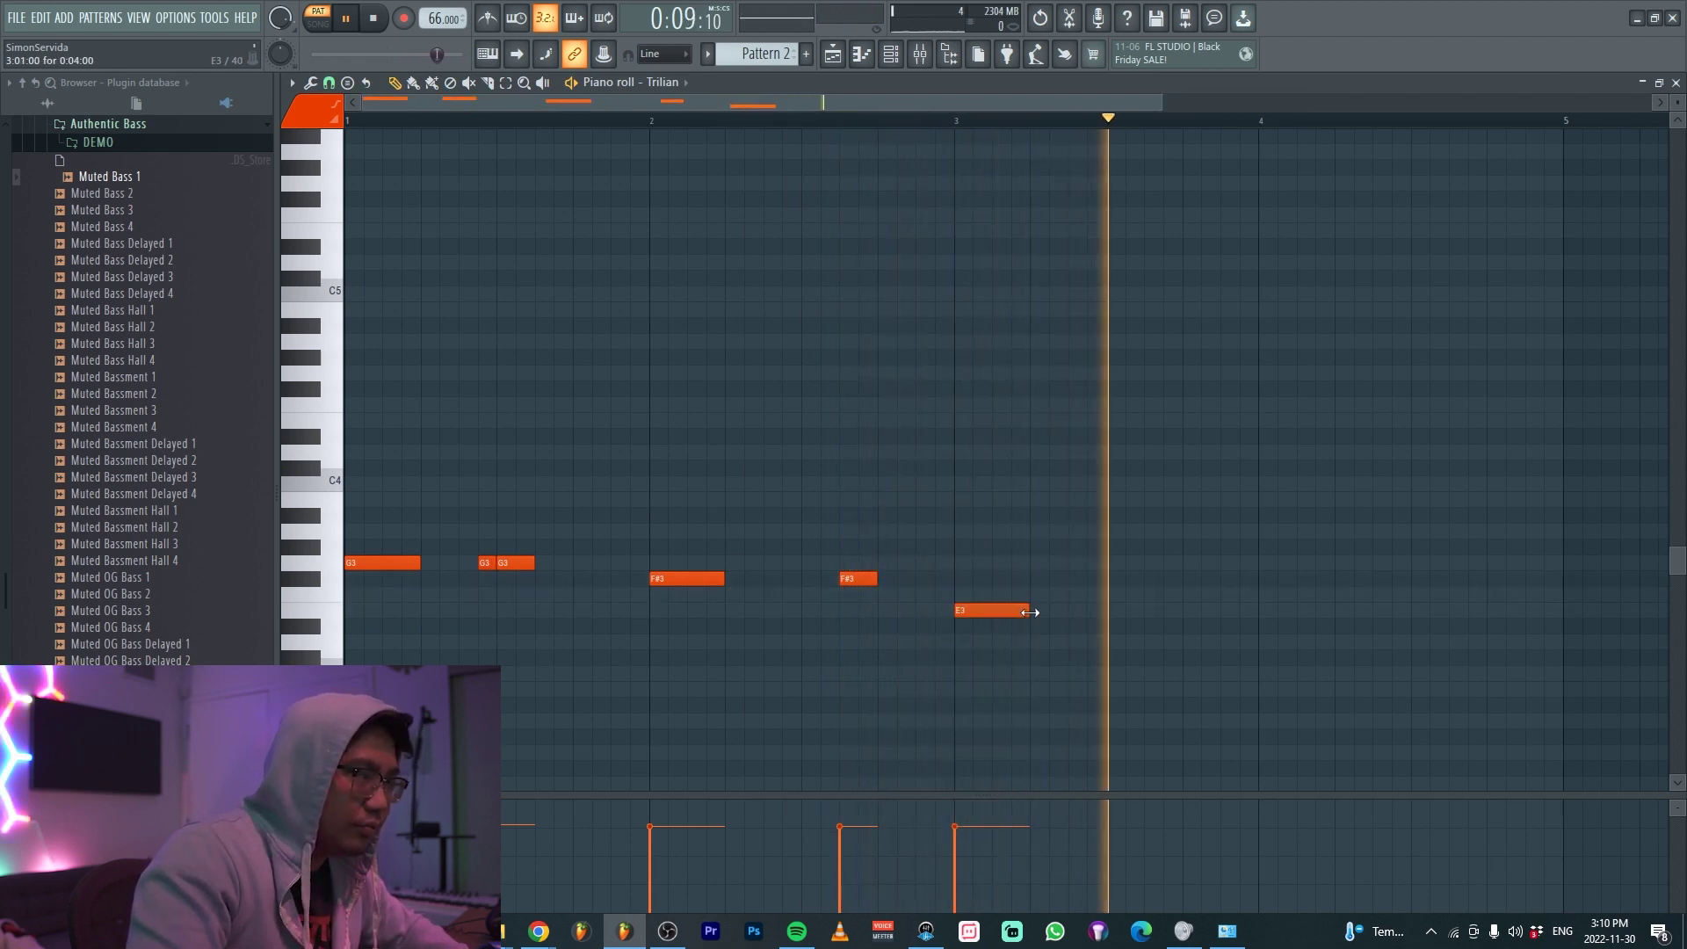
Copy bar 1's two short G3 notes to the matching place in bar 3 at E3, and play from bar 3
drag(466, 650, 1135, 597)
click(957, 123)
scroll(1188, 492, down, 2)
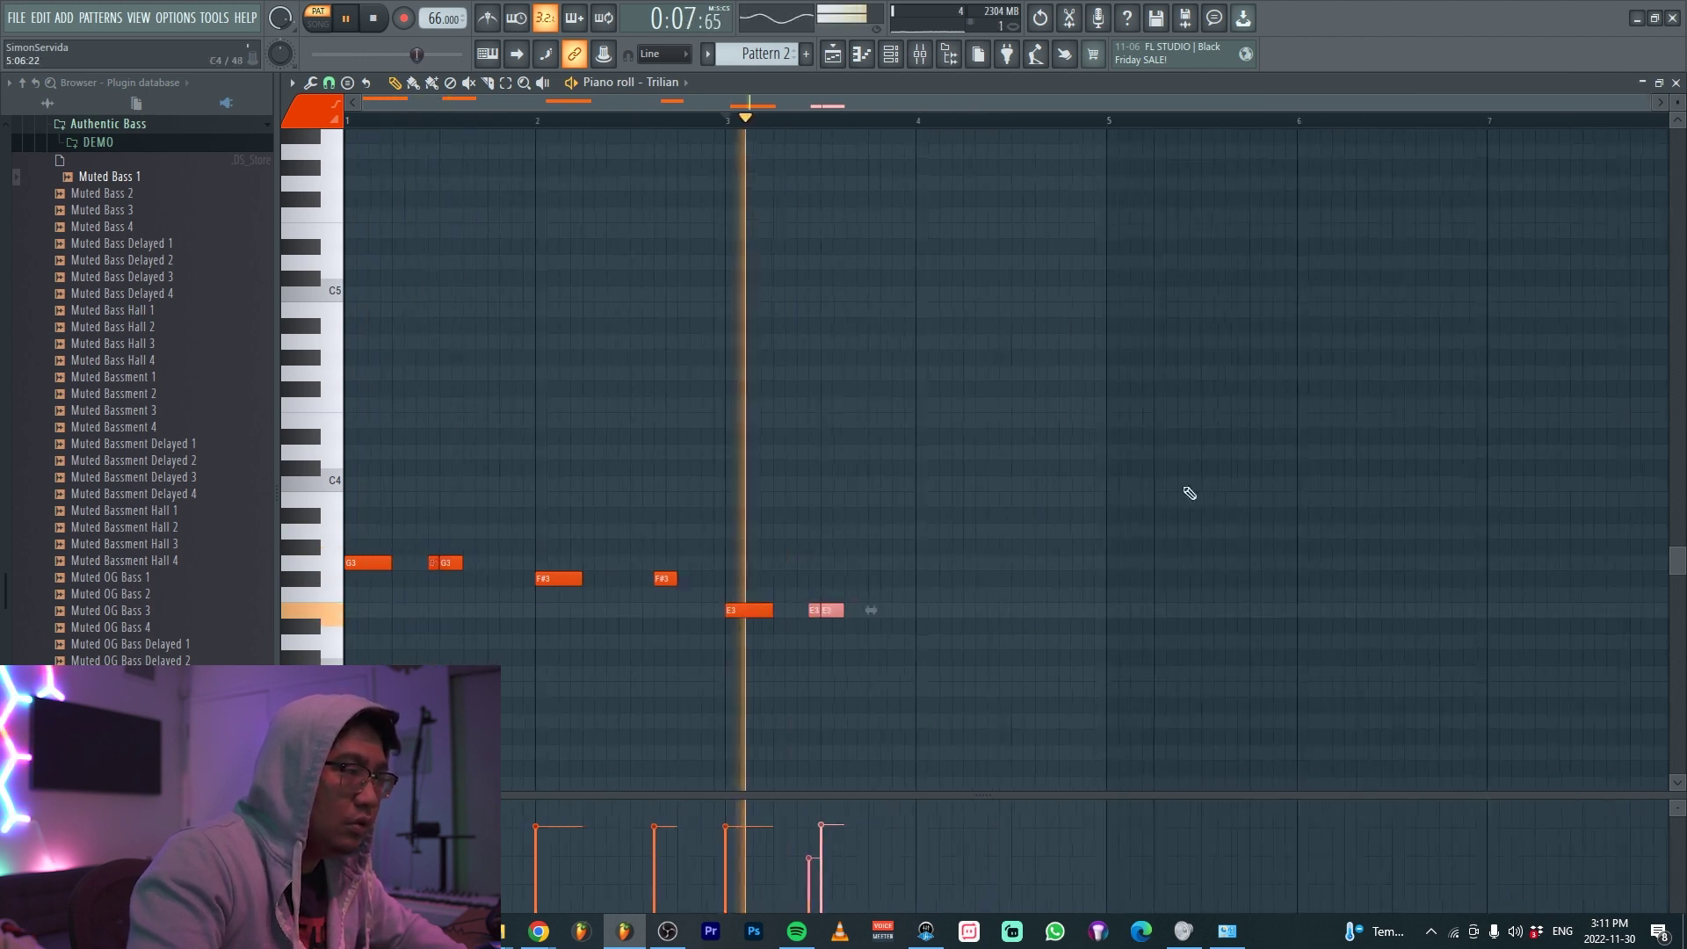
Place one-beat bass notes in bar 4: B3 on beat 1 and D3 on beat 3
scroll(1177, 496, up, 2)
ctrl+click(872, 688)
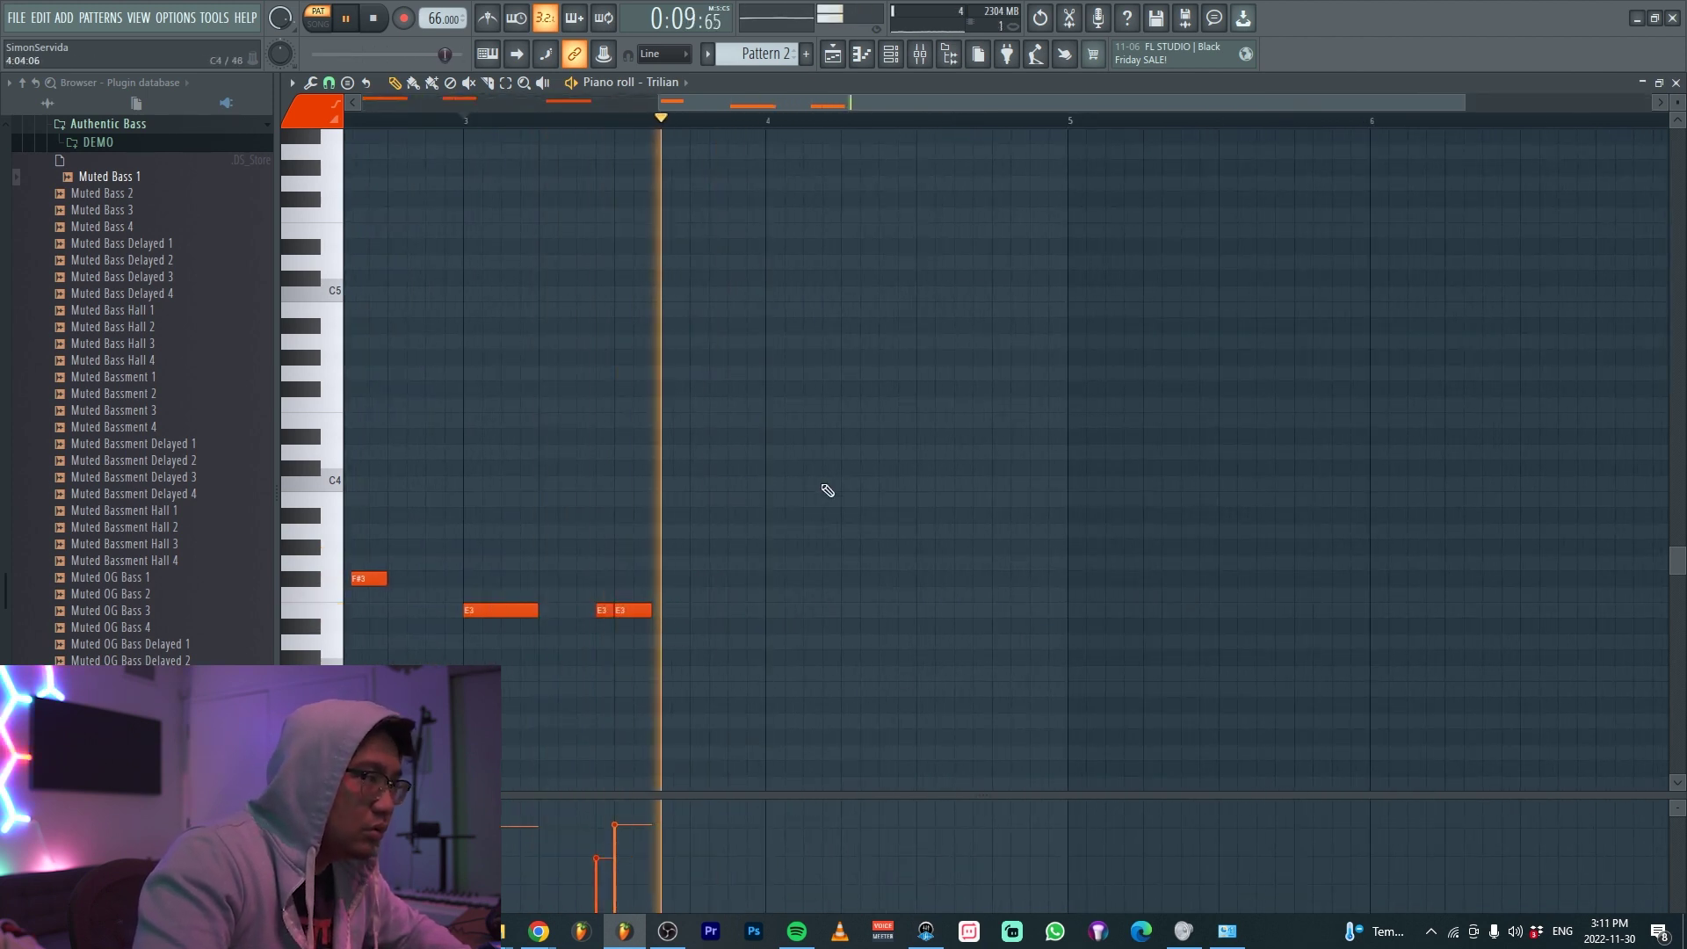
click(768, 500)
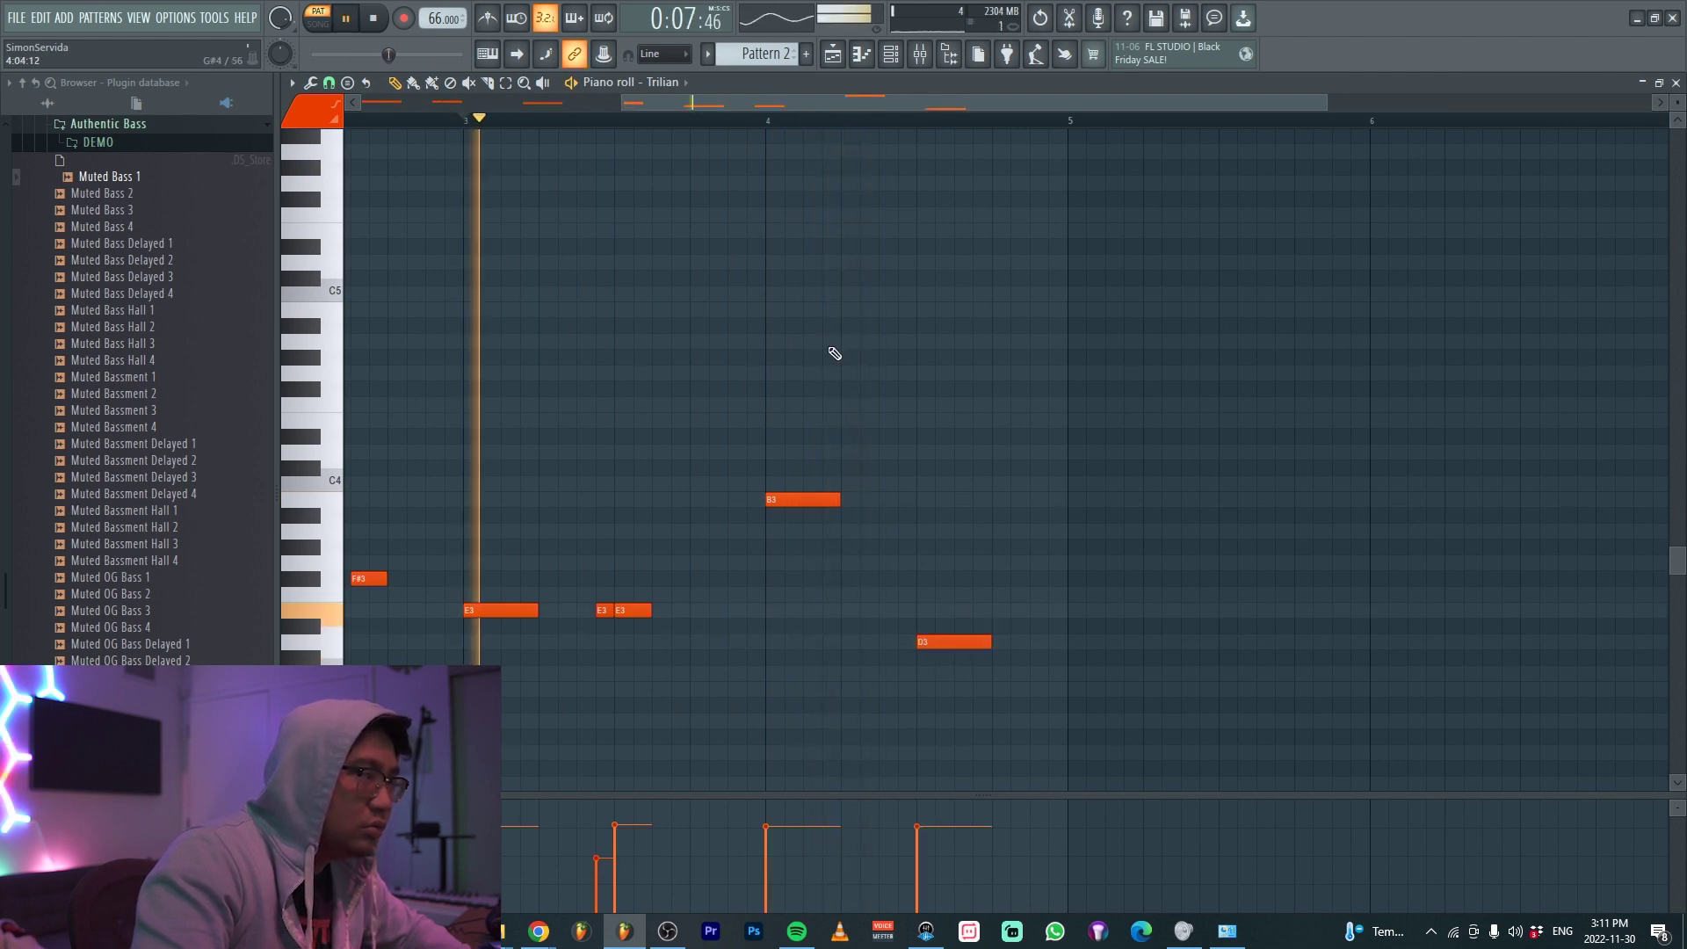
Slightly lower the velocities of the B3 and D3 in bar 4 and of all notes in bars 1 to 3
drag(821, 566, 791, 475)
scroll(790, 475, down, 1)
drag(961, 691, 923, 622)
scroll(922, 622, down, 2)
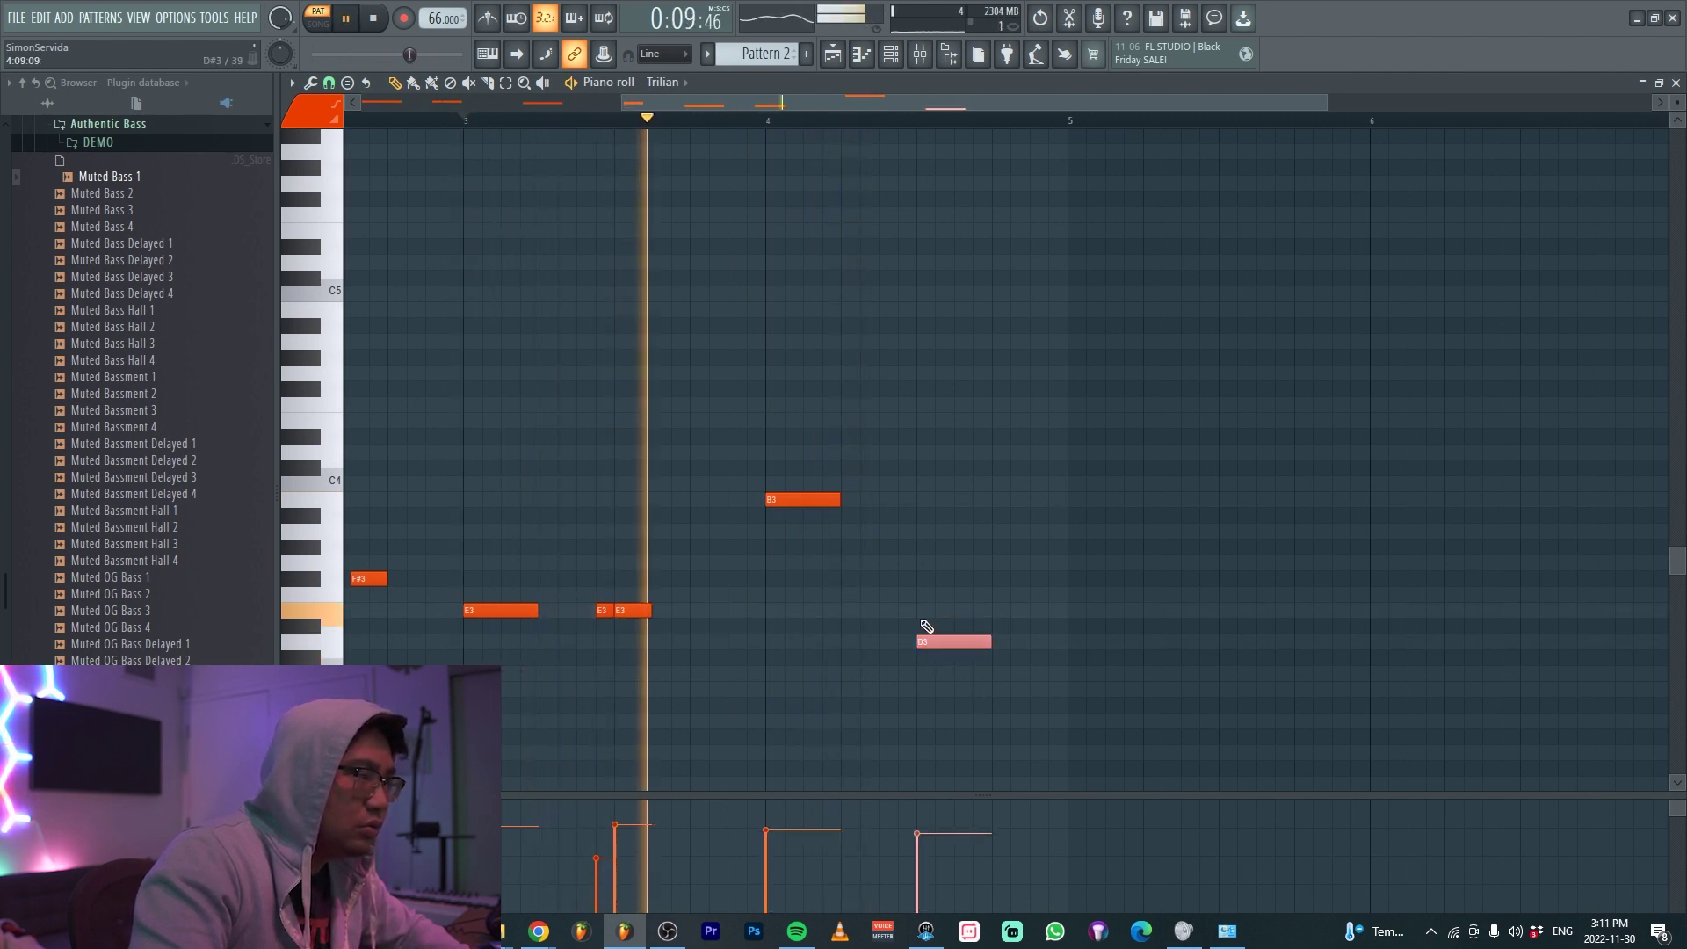
scroll(927, 626, down, 2)
drag(761, 678, 436, 533)
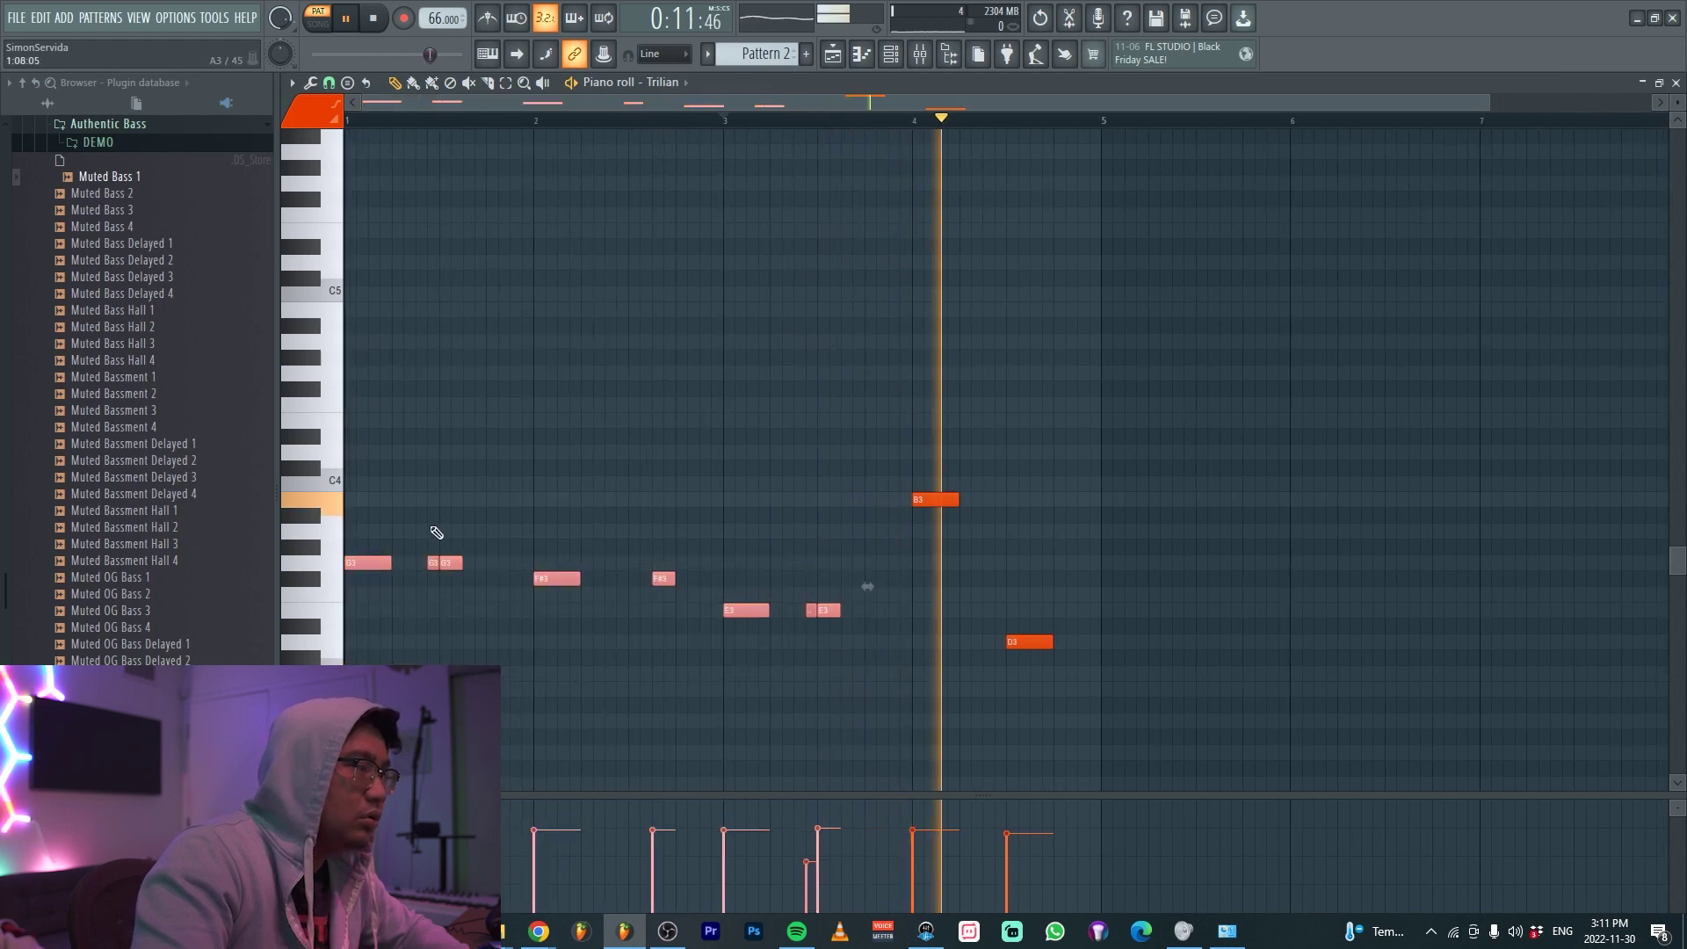
ctrl+click(1026, 471)
scroll(1054, 505, up, 1)
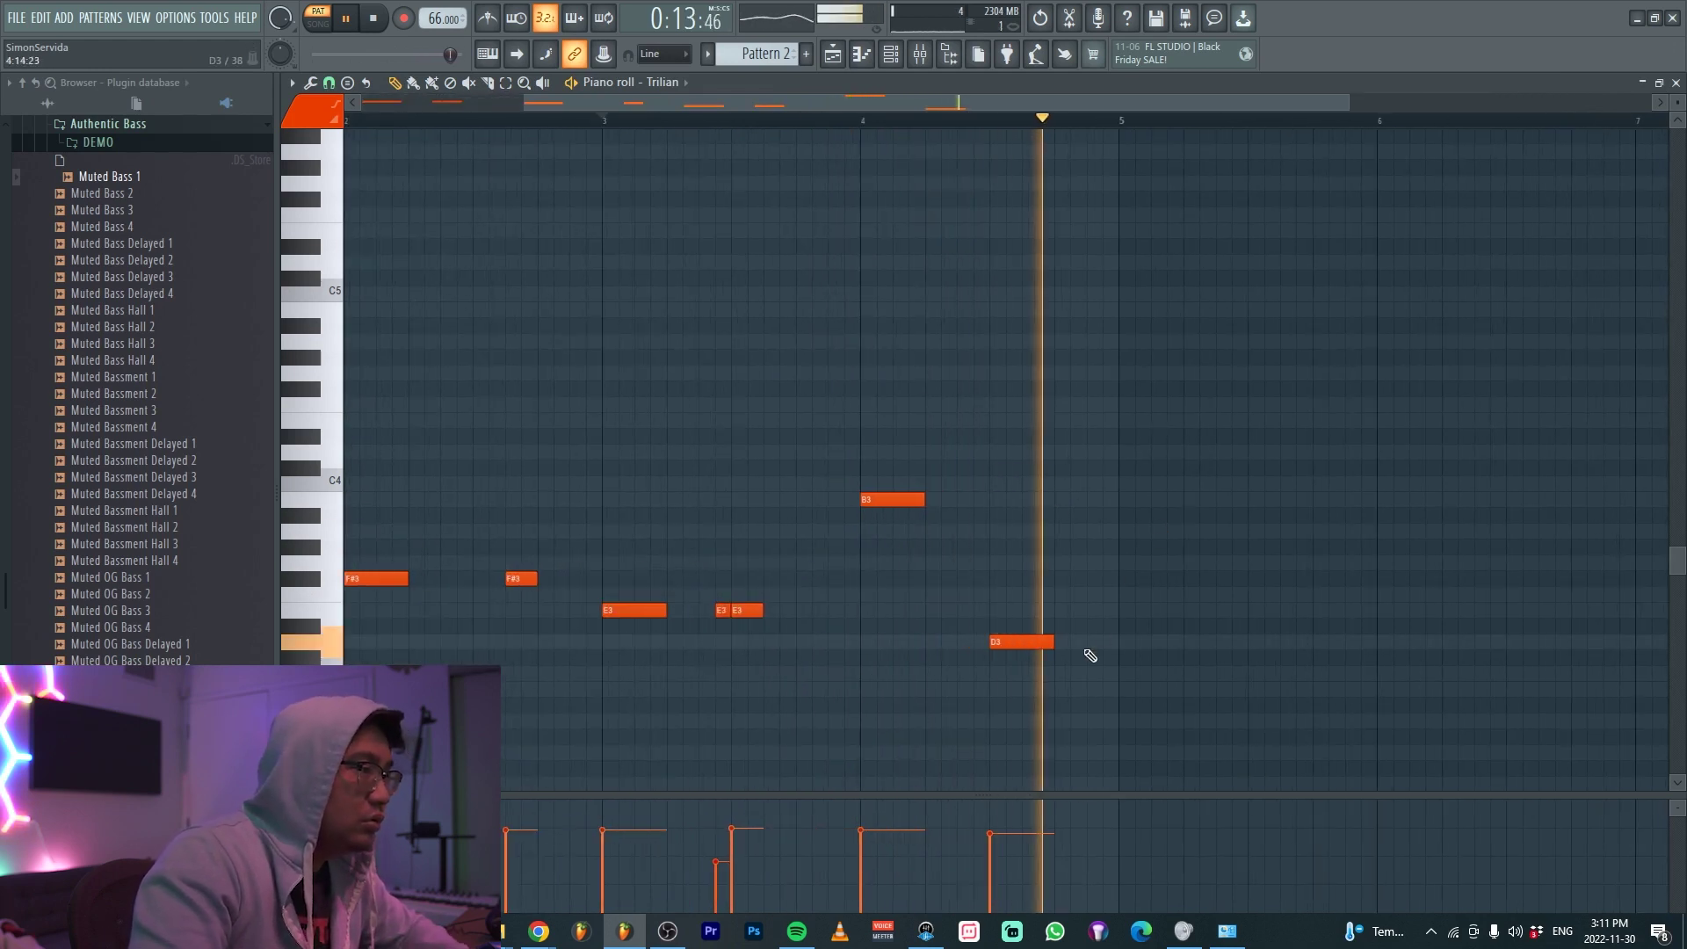
Replay bar 4 with a brief look at the mixer, and duplicate the four-bar bass line into bars 5 to 8
key(space)
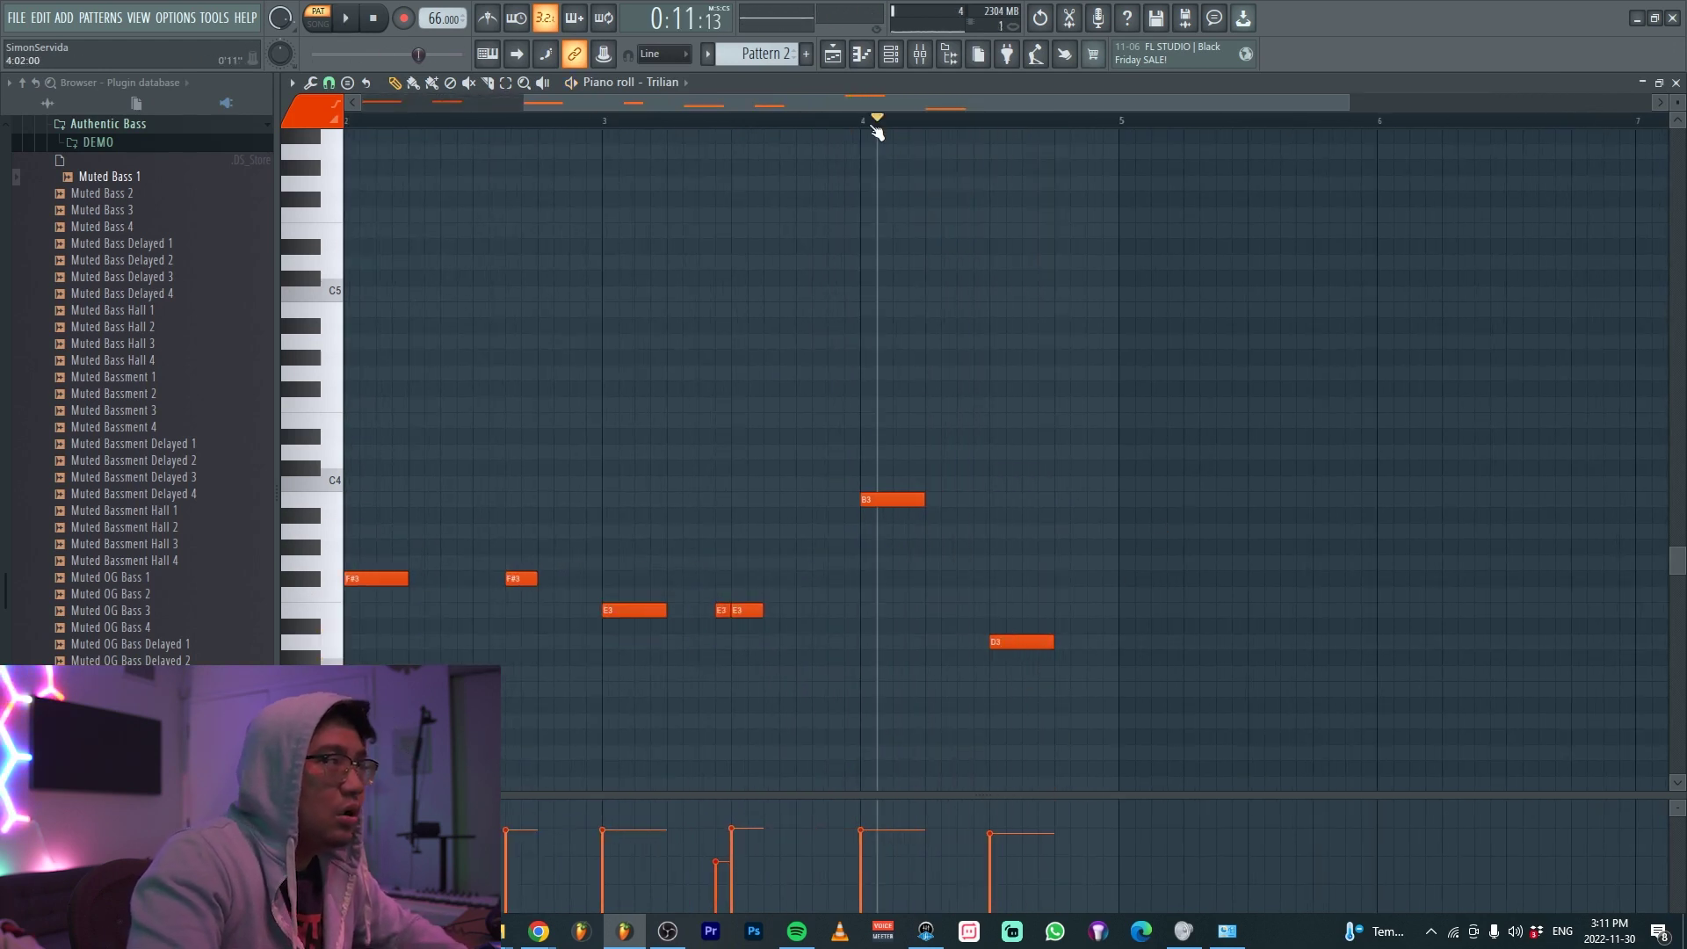
key(space)
key(F9)
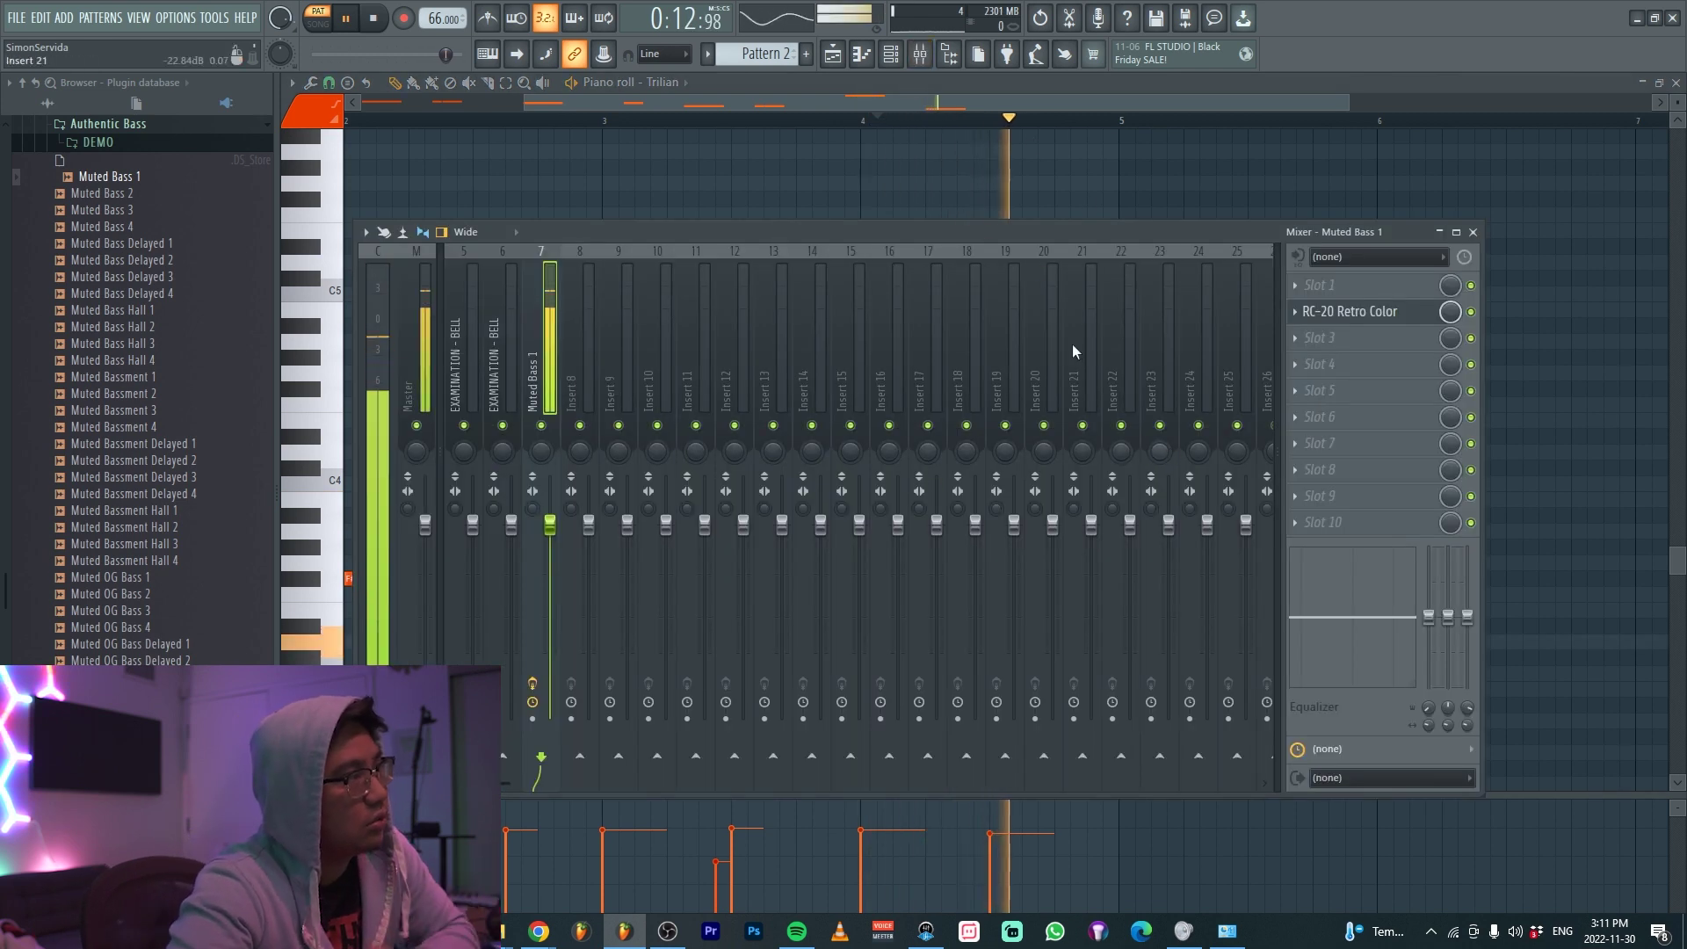
key(F9)
key(ctrl+b)
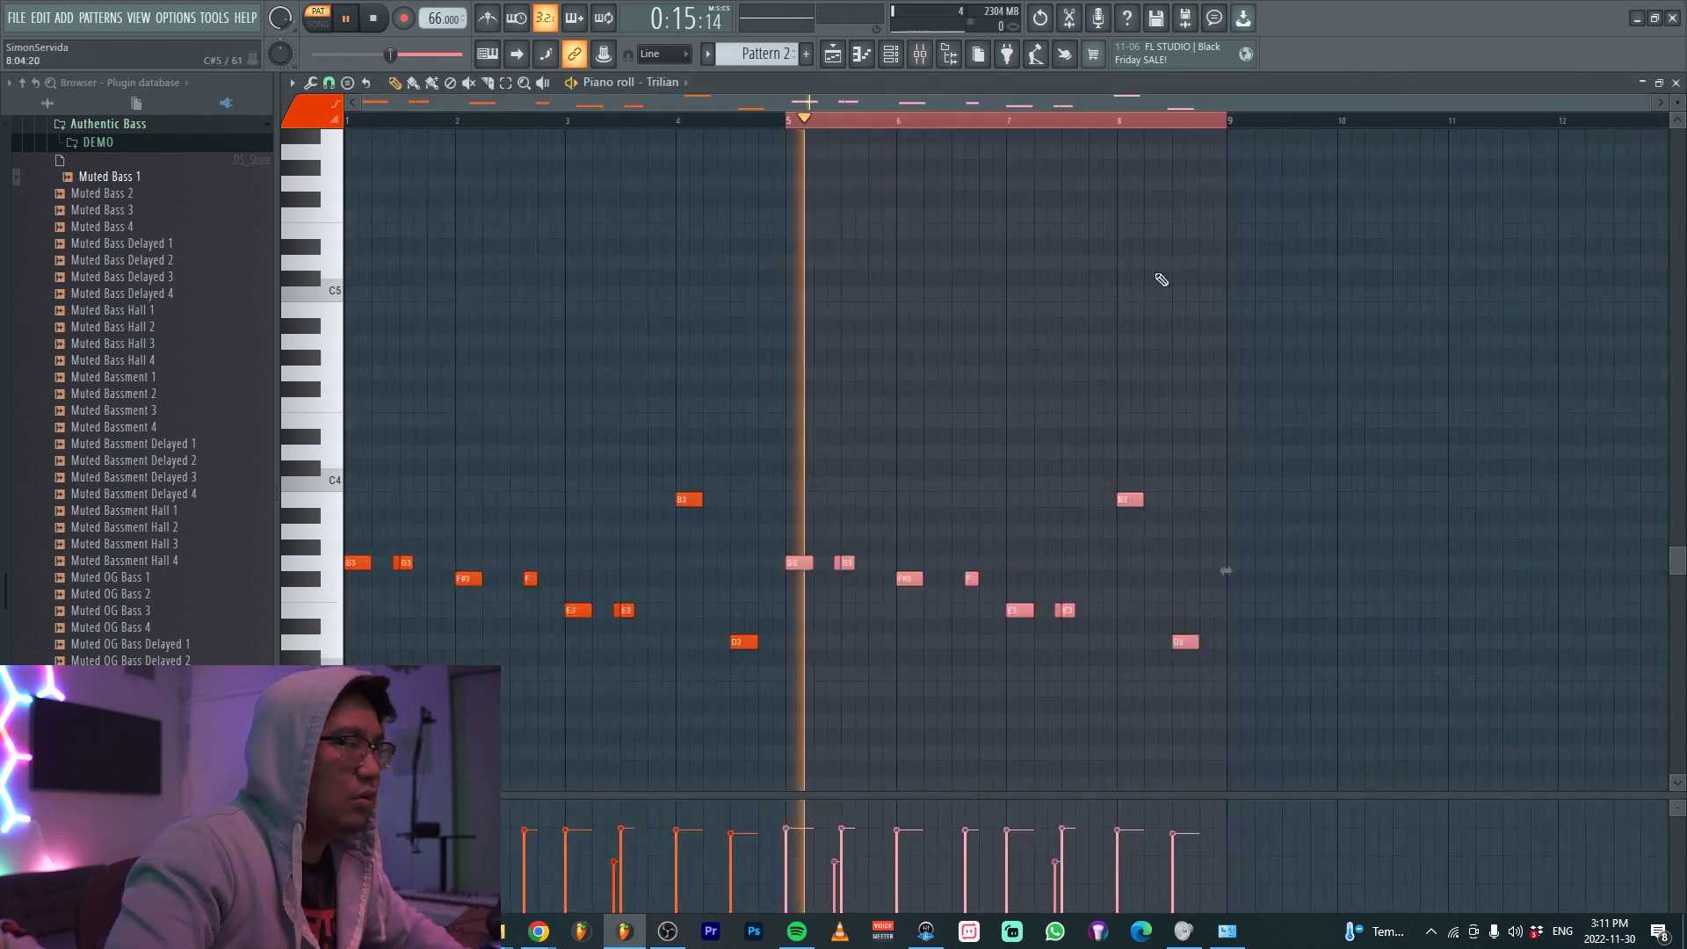
Fill bar 8 with one-beat B3, A#3, A3 and D3 notes, slightly lower their velocities, and play from bar 8
ctrl+click(1159, 272)
ctrl+scroll(1265, 392, up, 4)
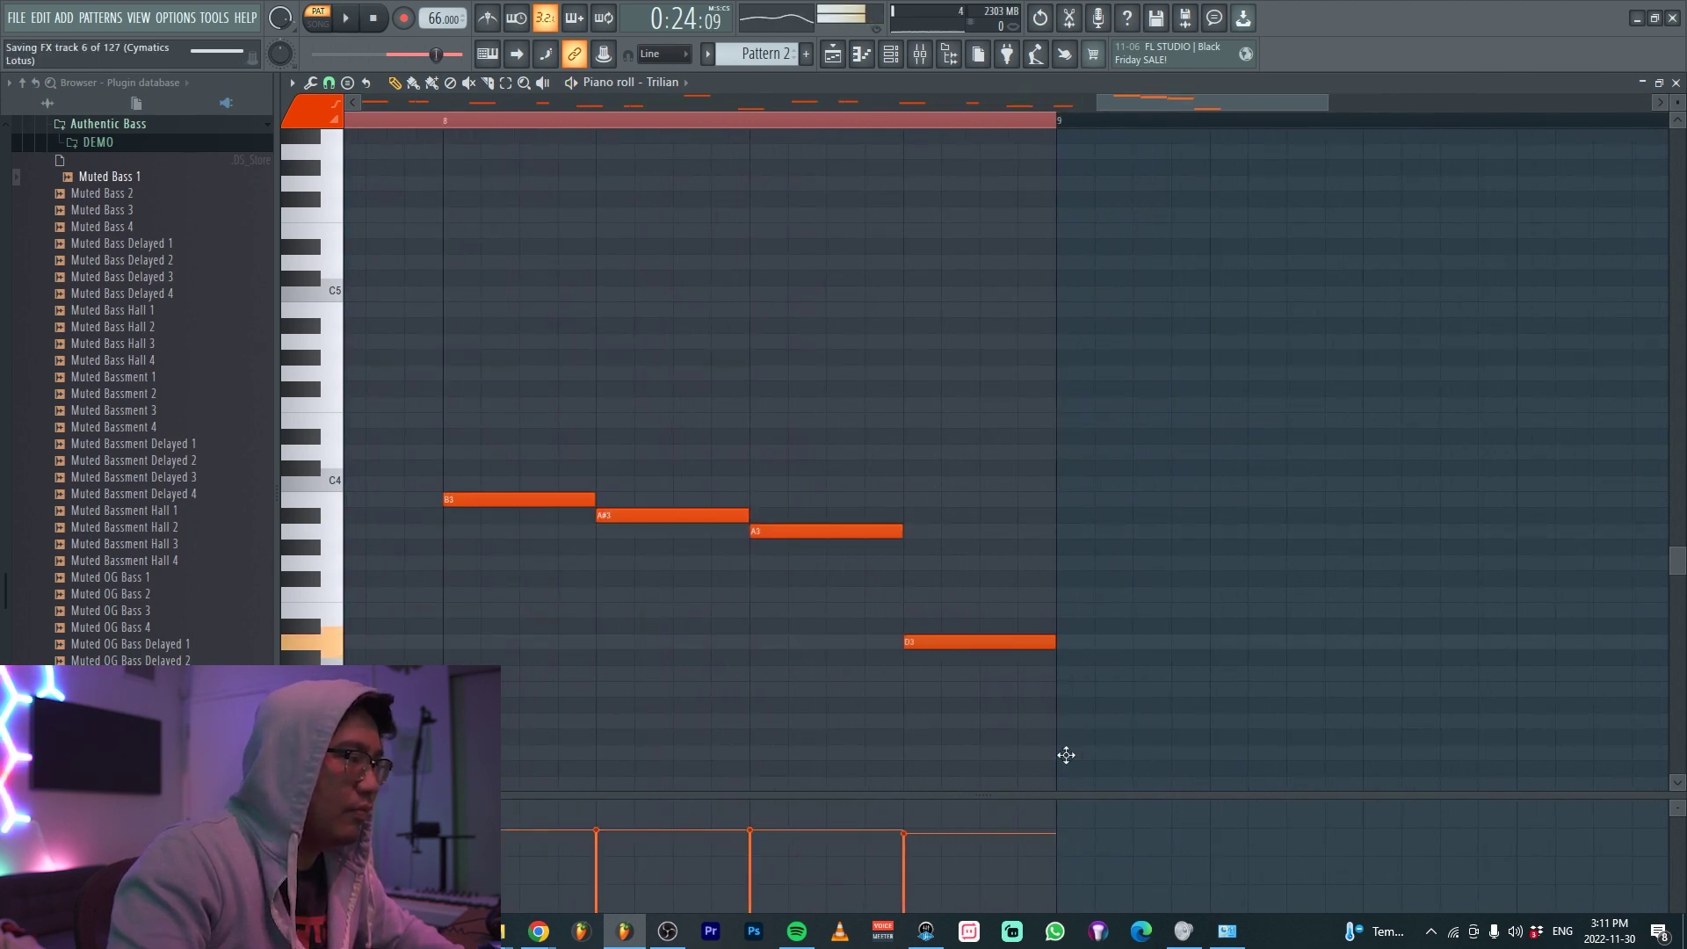
drag(1087, 774, 537, 426)
ctrl+click(567, 428)
key(space)
ctrl+scroll(676, 361, down, 2)
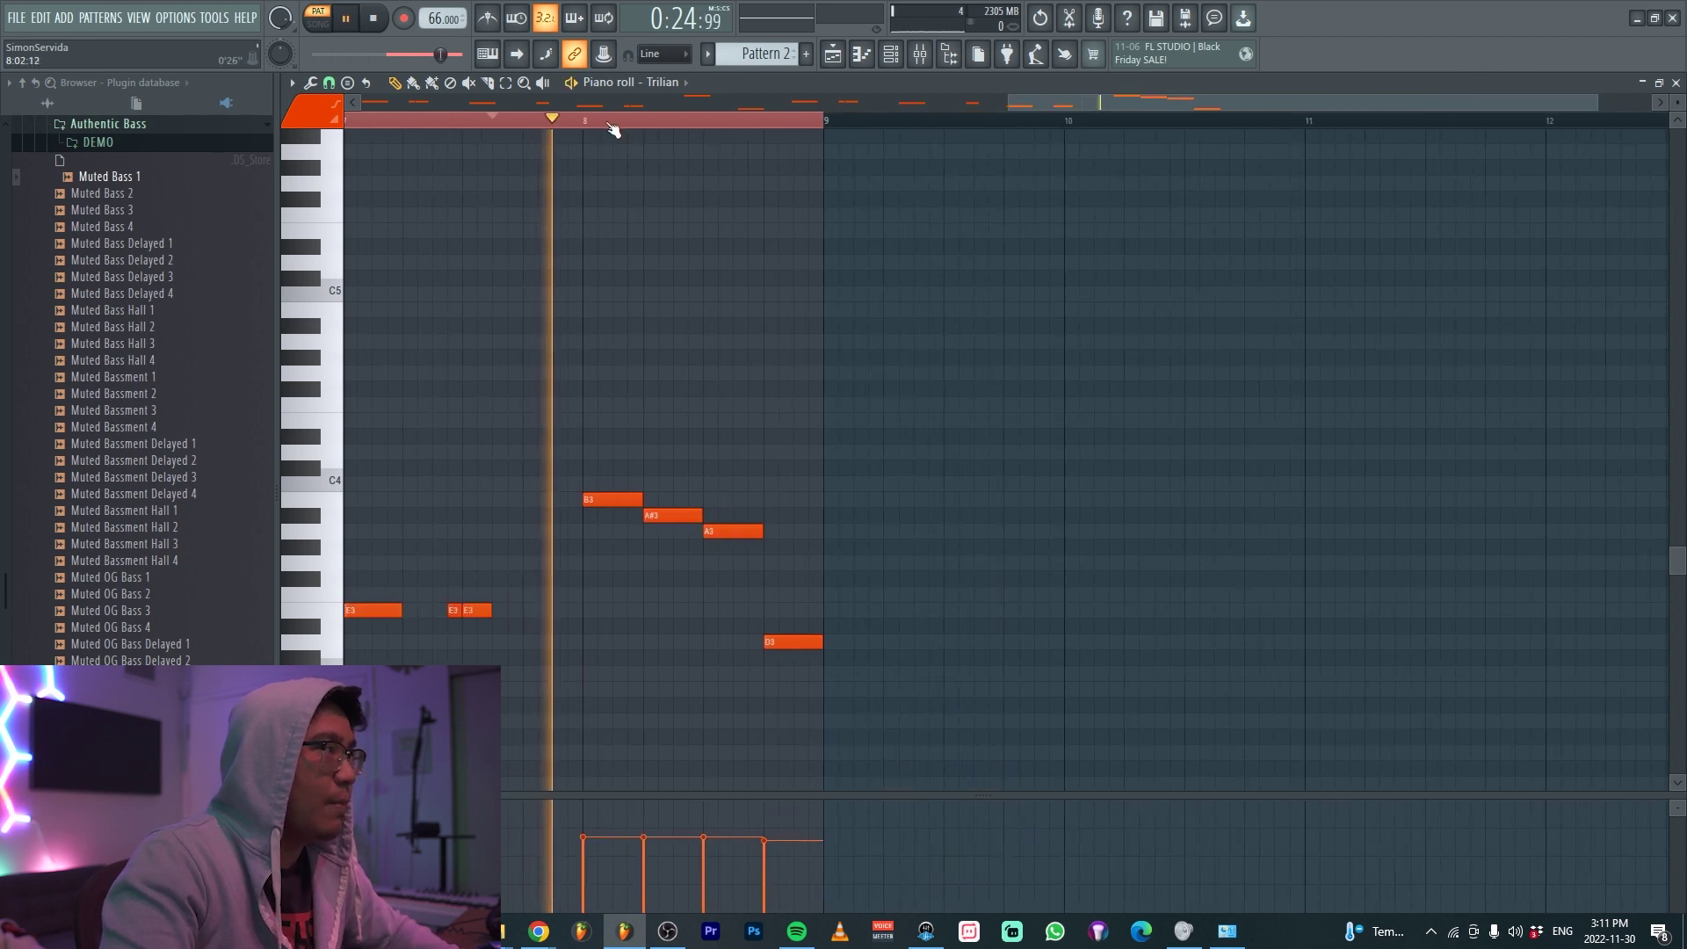
click(592, 122)
Close the open plugin, mixer and channel rack windows, and place Pattern 2 at bar 1 on playlist Track 4
key(F7)
click(951, 147)
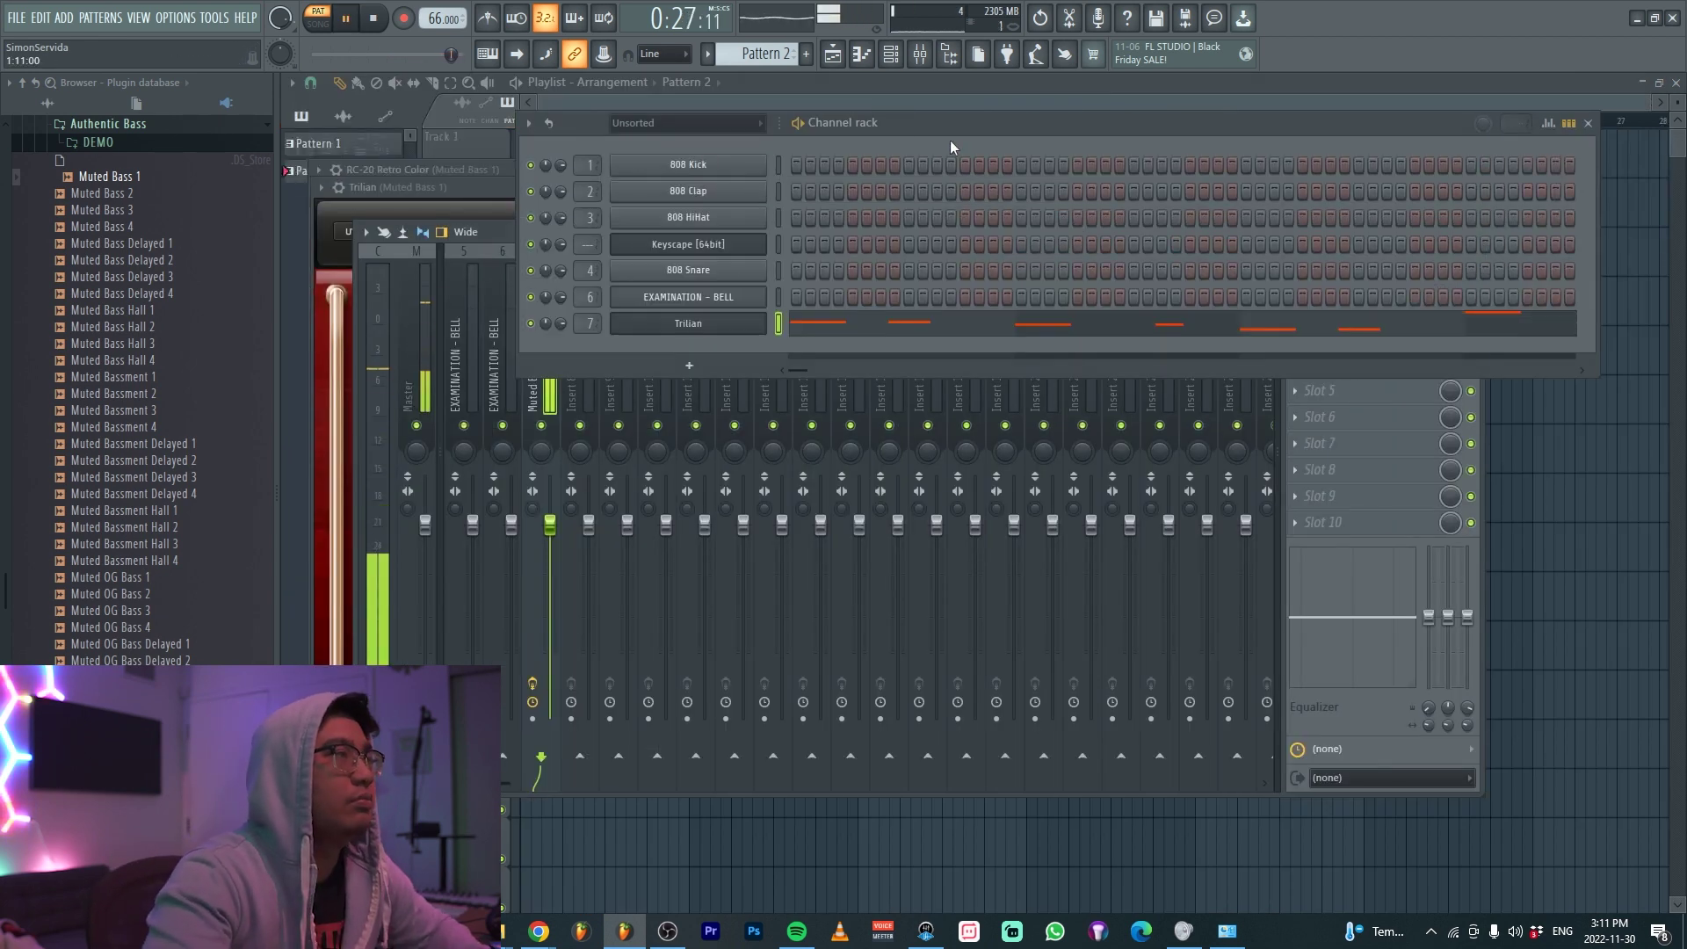
click(504, 341)
key(F12)
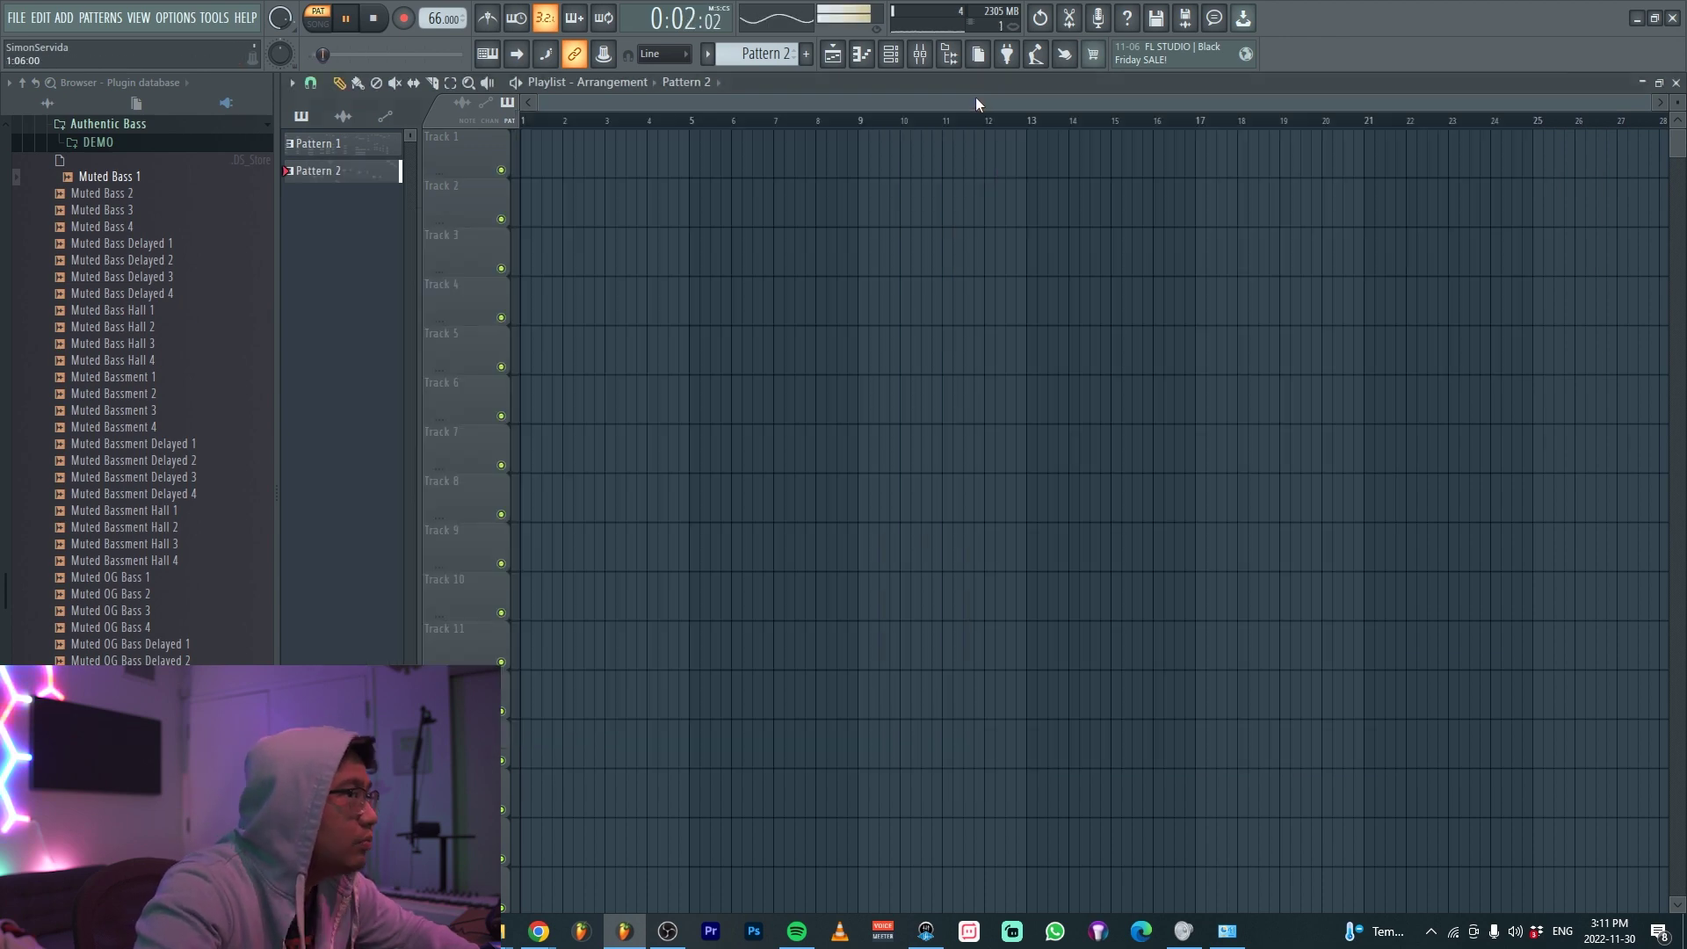
scroll(136, 365, up, 10)
scroll(146, 419, down, 15)
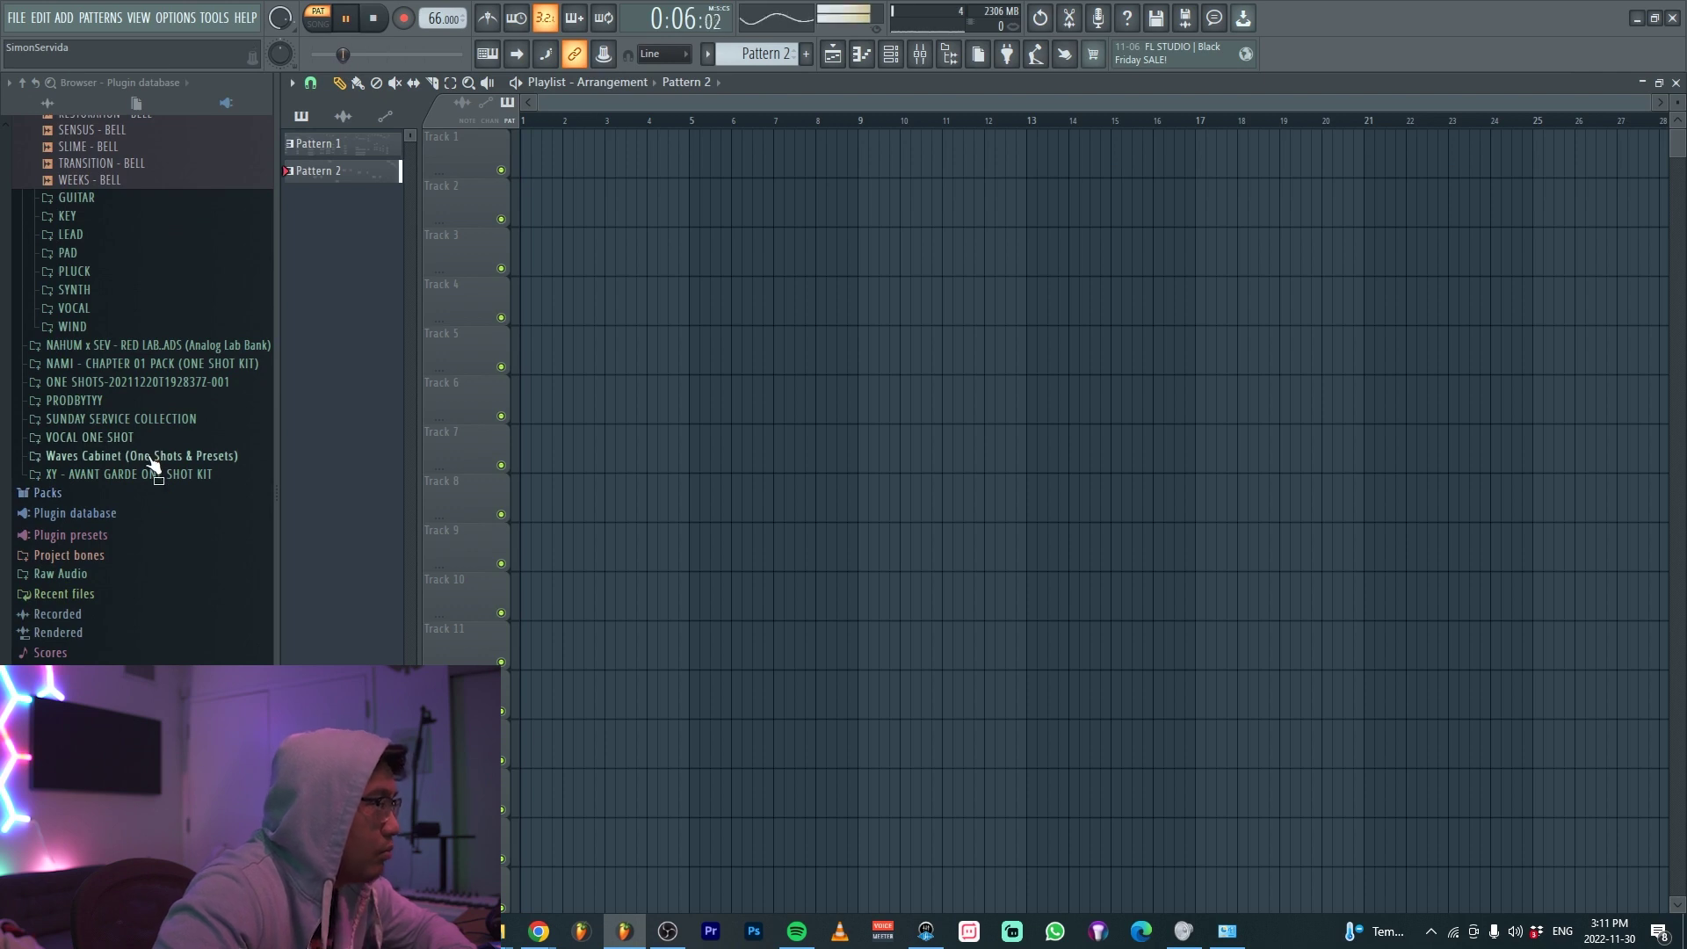
drag(696, 308, 527, 318)
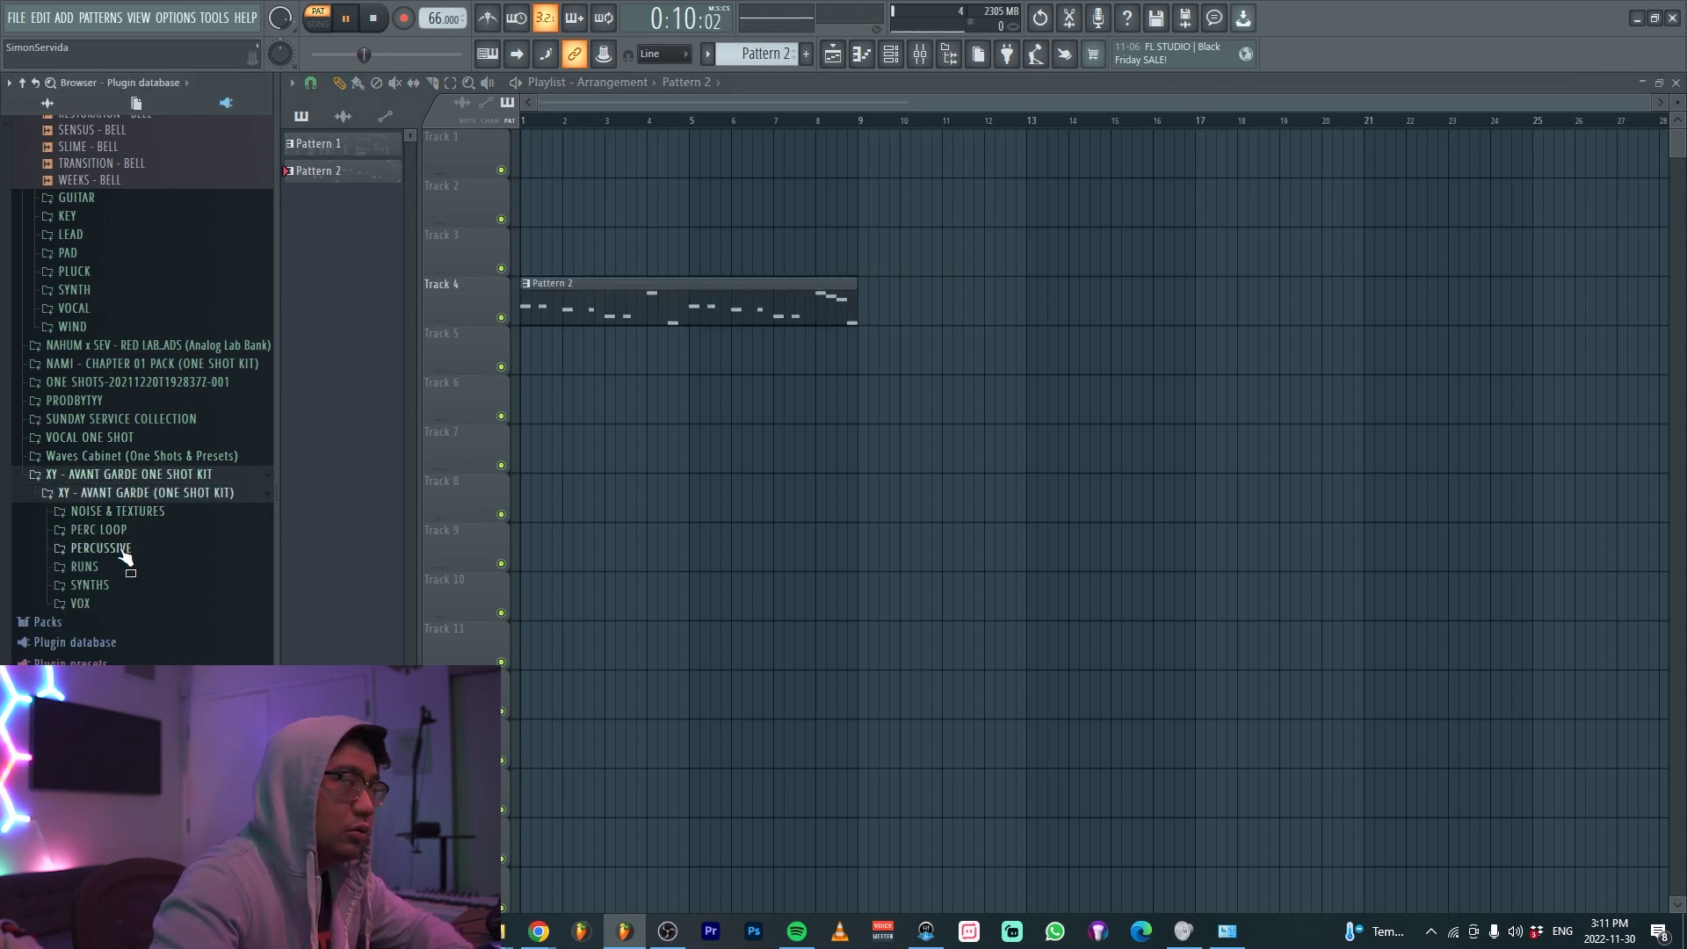
Find NAMI_Cassete Start in the NAMI pack's TEXTURES & ACCENTS folder and place it at bar 1 on Track 6
scroll(123, 552, up, 2)
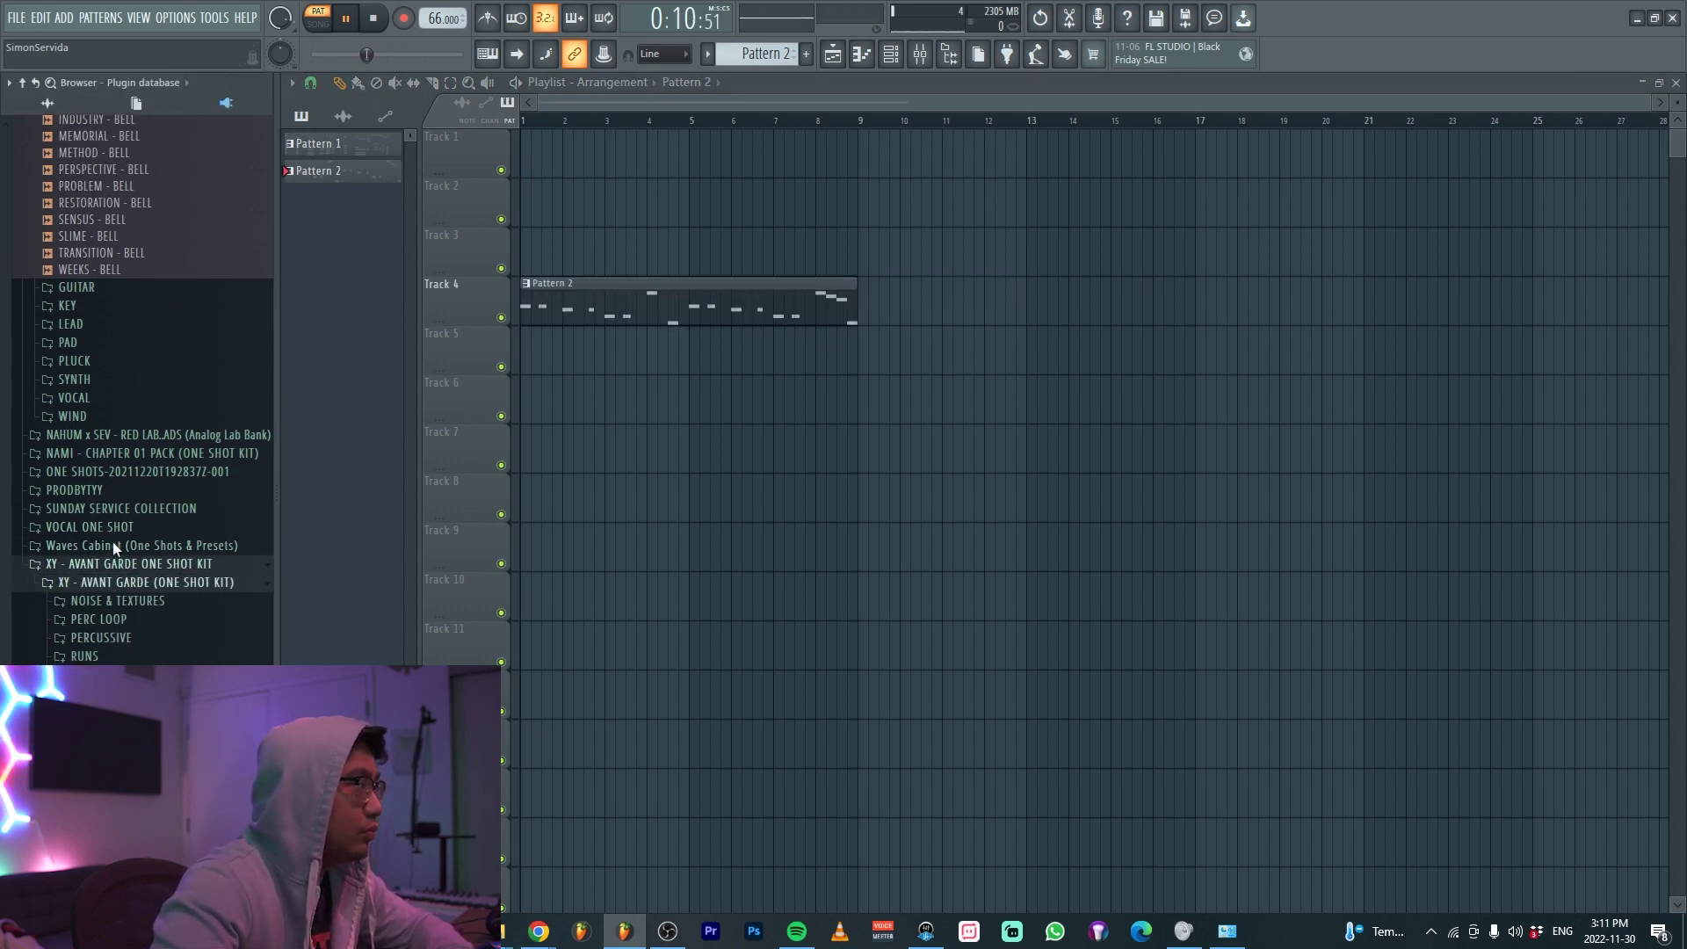
click(138, 463)
click(142, 485)
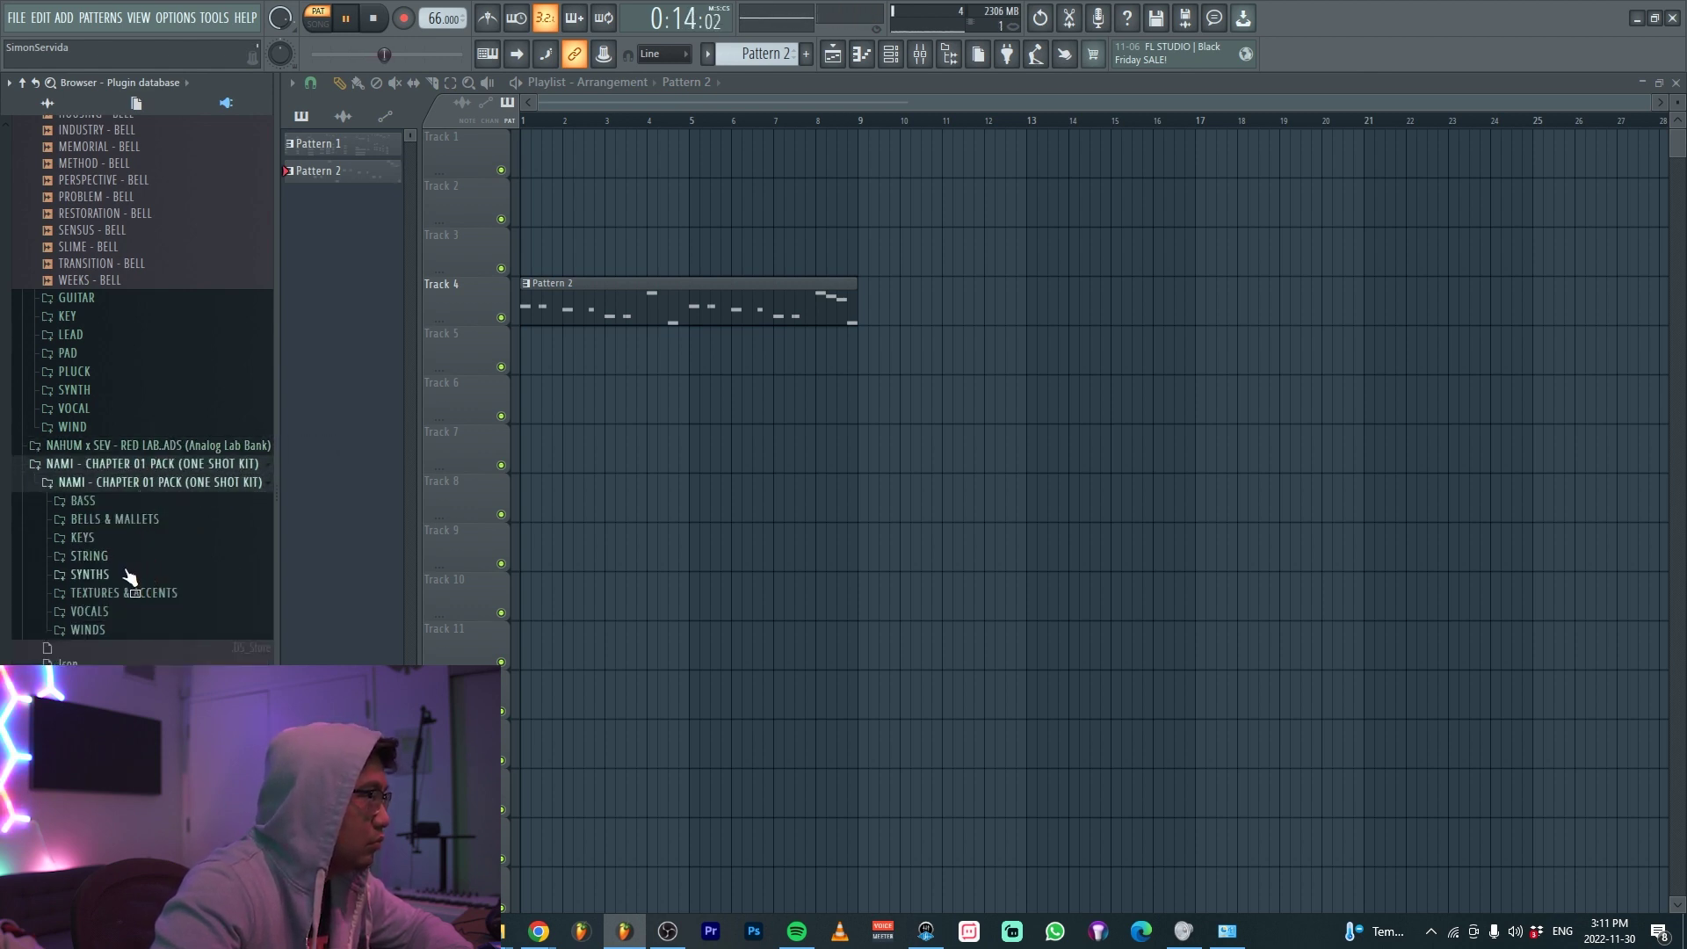
click(146, 595)
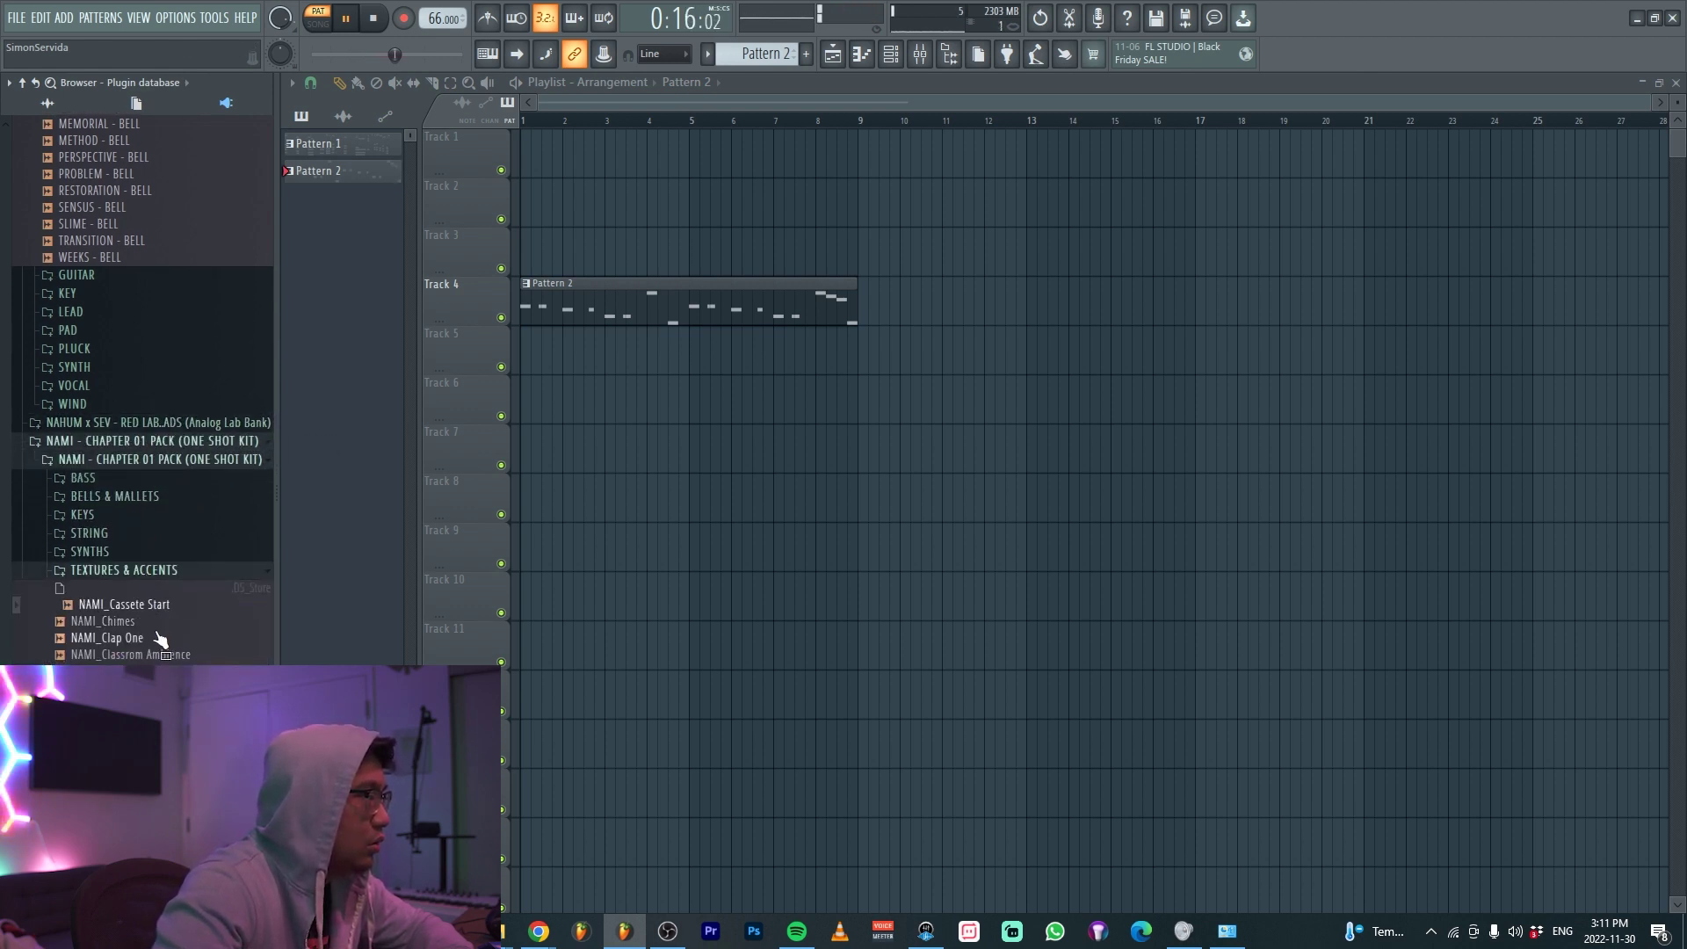
scroll(362, 319, up, 6)
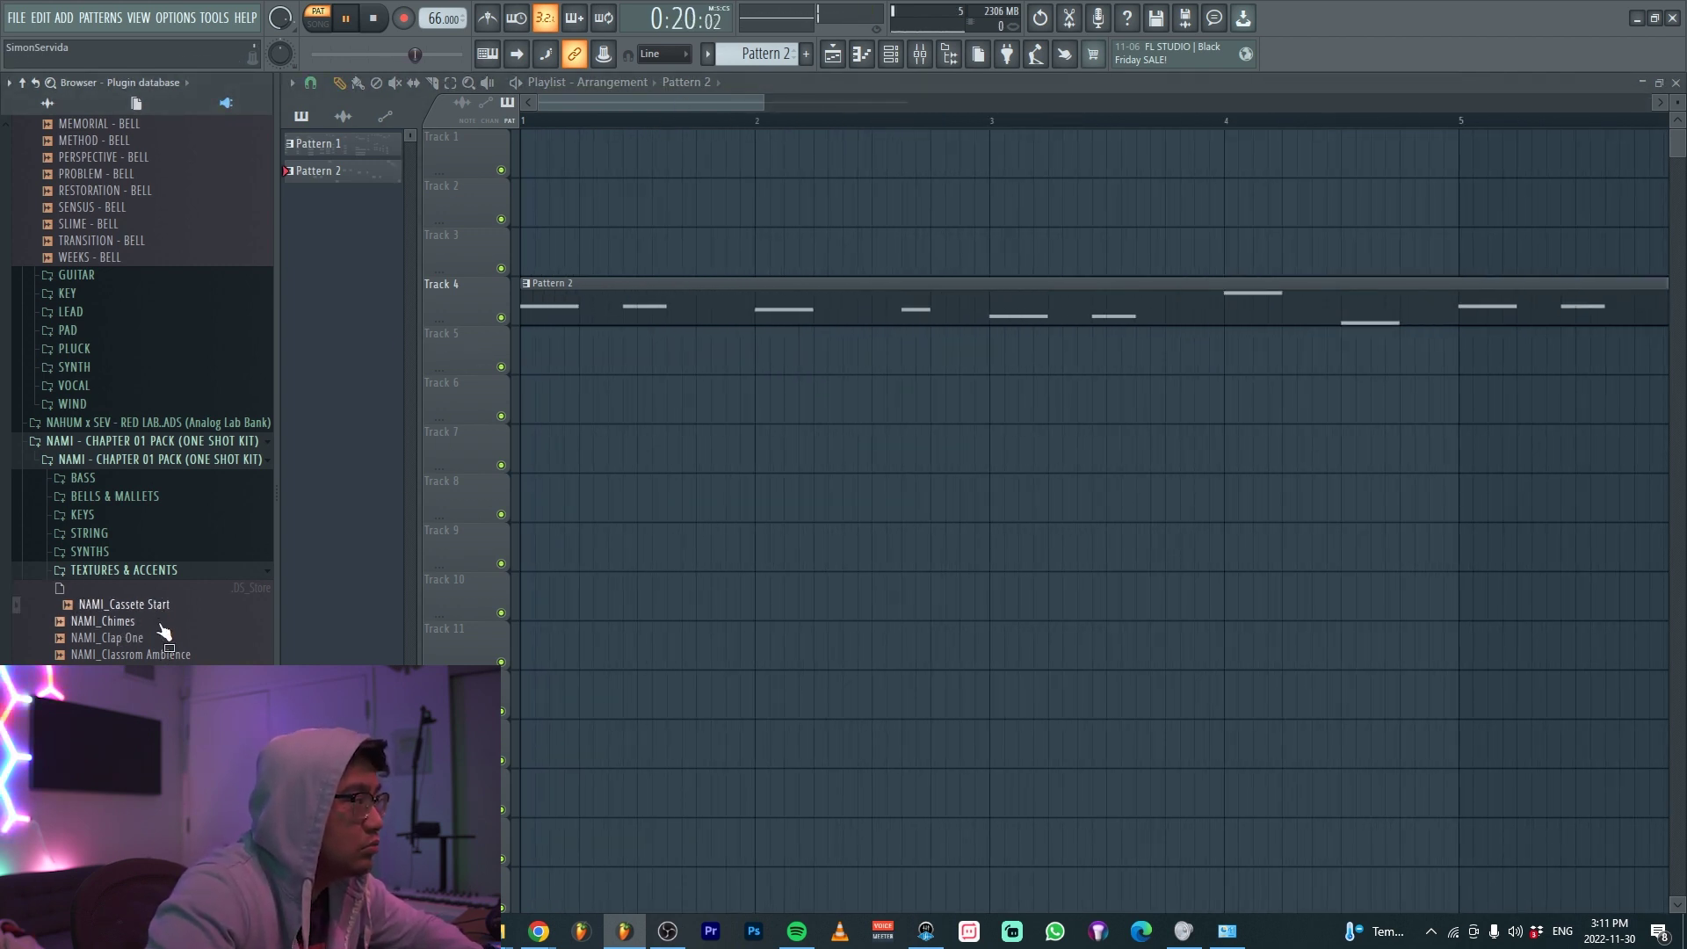
drag(599, 417, 472, 398)
scroll(434, 398, up, 3)
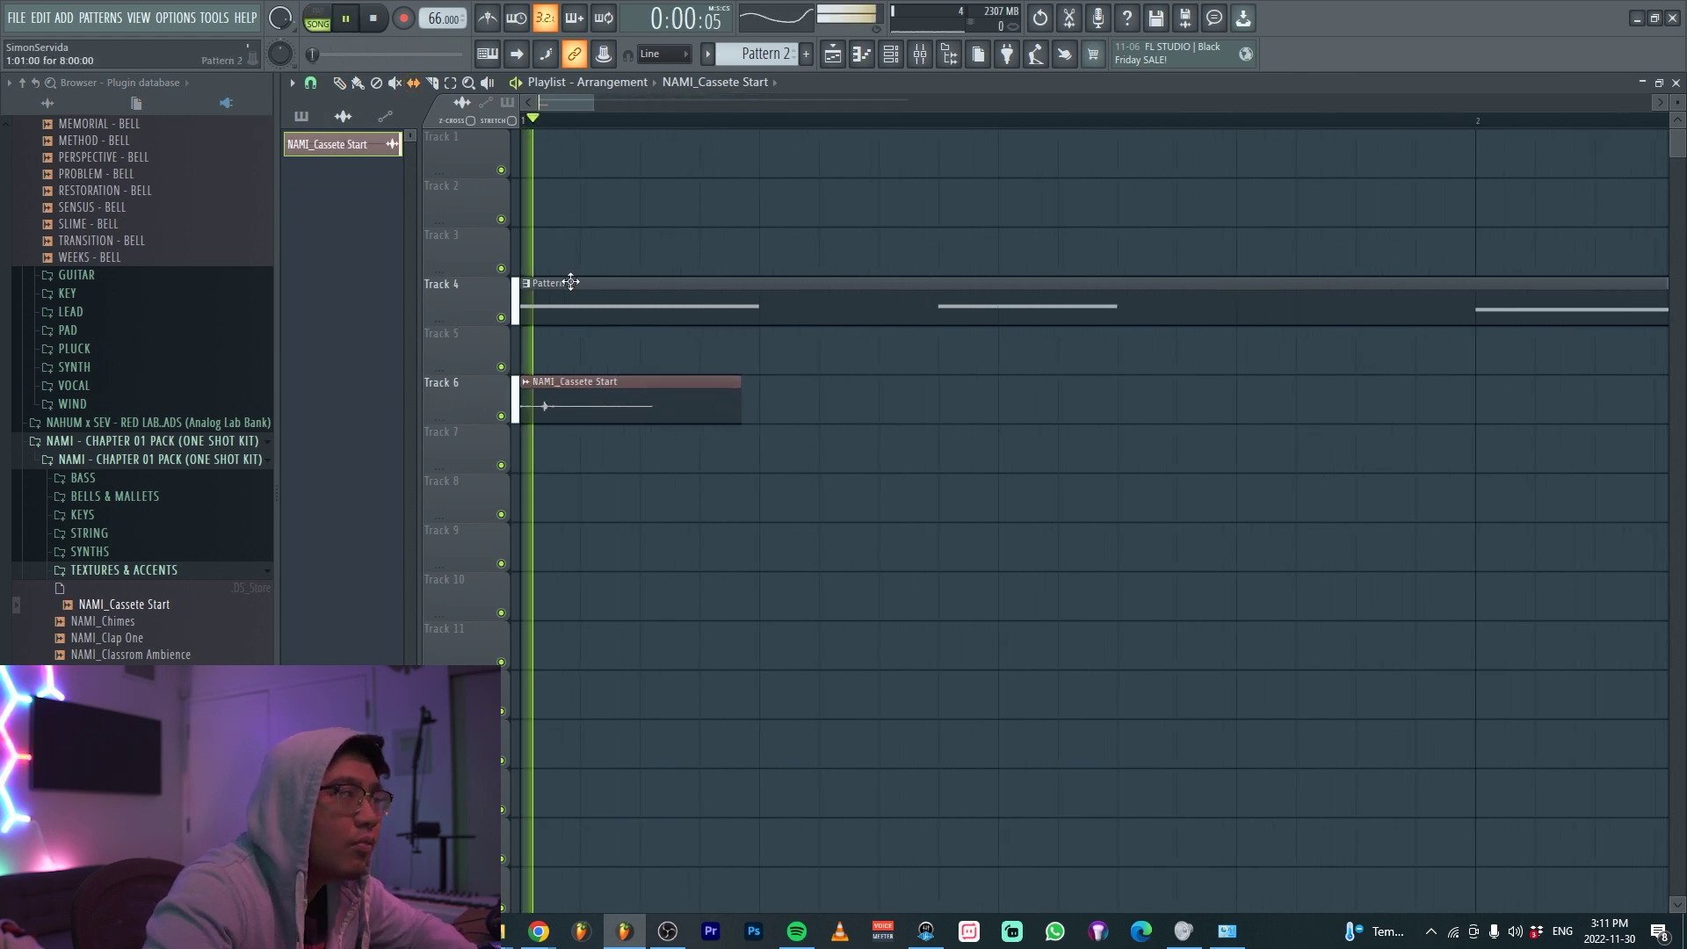
Trim the NAMI_Cassete Start clip to half a beat and copy it to the starts of bars 2 and 3
mouse_move(740, 415)
mouse_down()
mouse_move(647, 419)
mouse_move(1512, 397)
mouse_up()
key(p)
scroll(1318, 423, down, 2)
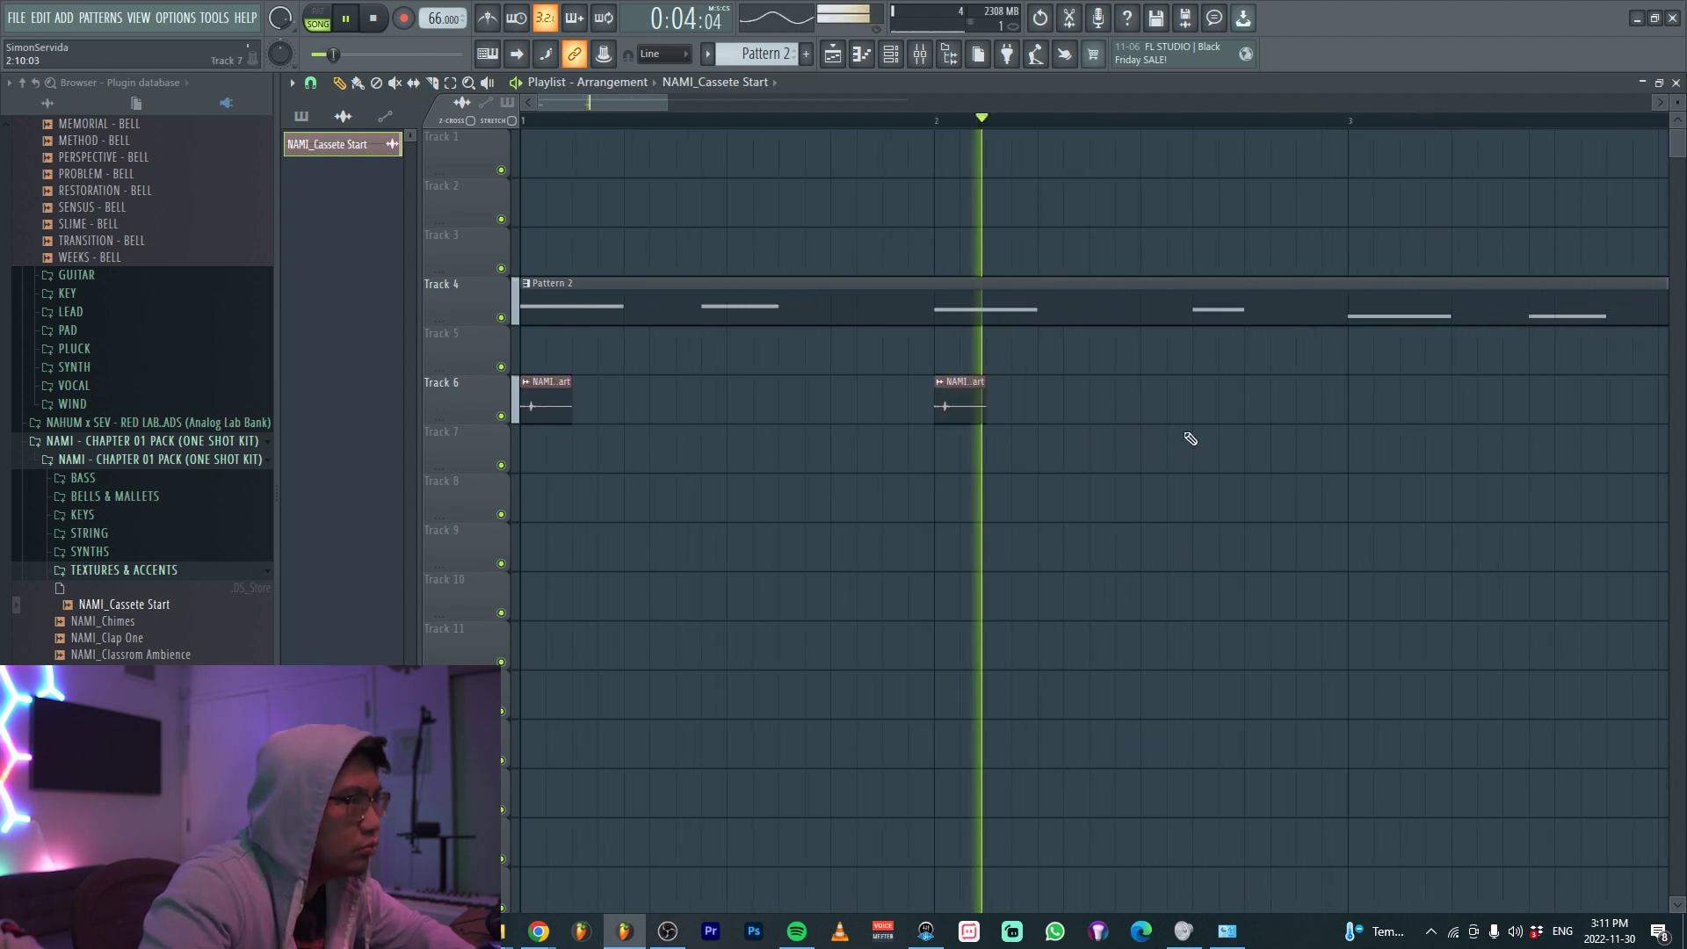
drag(1169, 446, 544, 420)
drag(549, 407, 1353, 400)
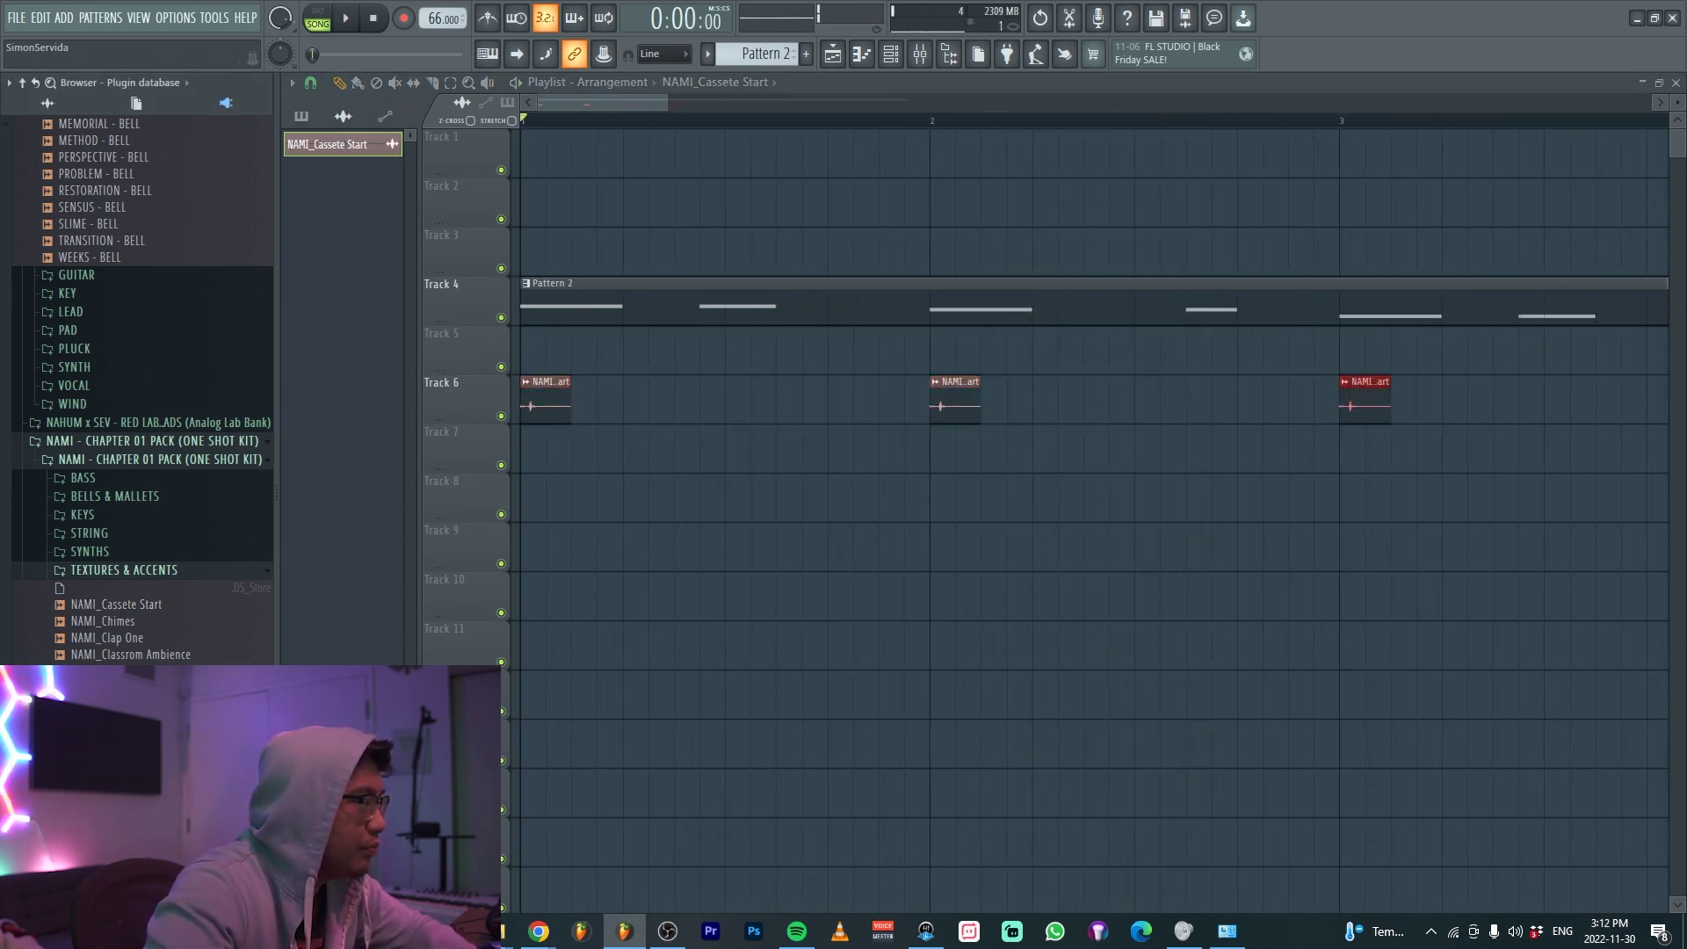
Add the NAMI_Rim One sample to the playlist and adjust its time-stretch multiplier while playing the song
drag(615, 650, 665, 442)
key(space)
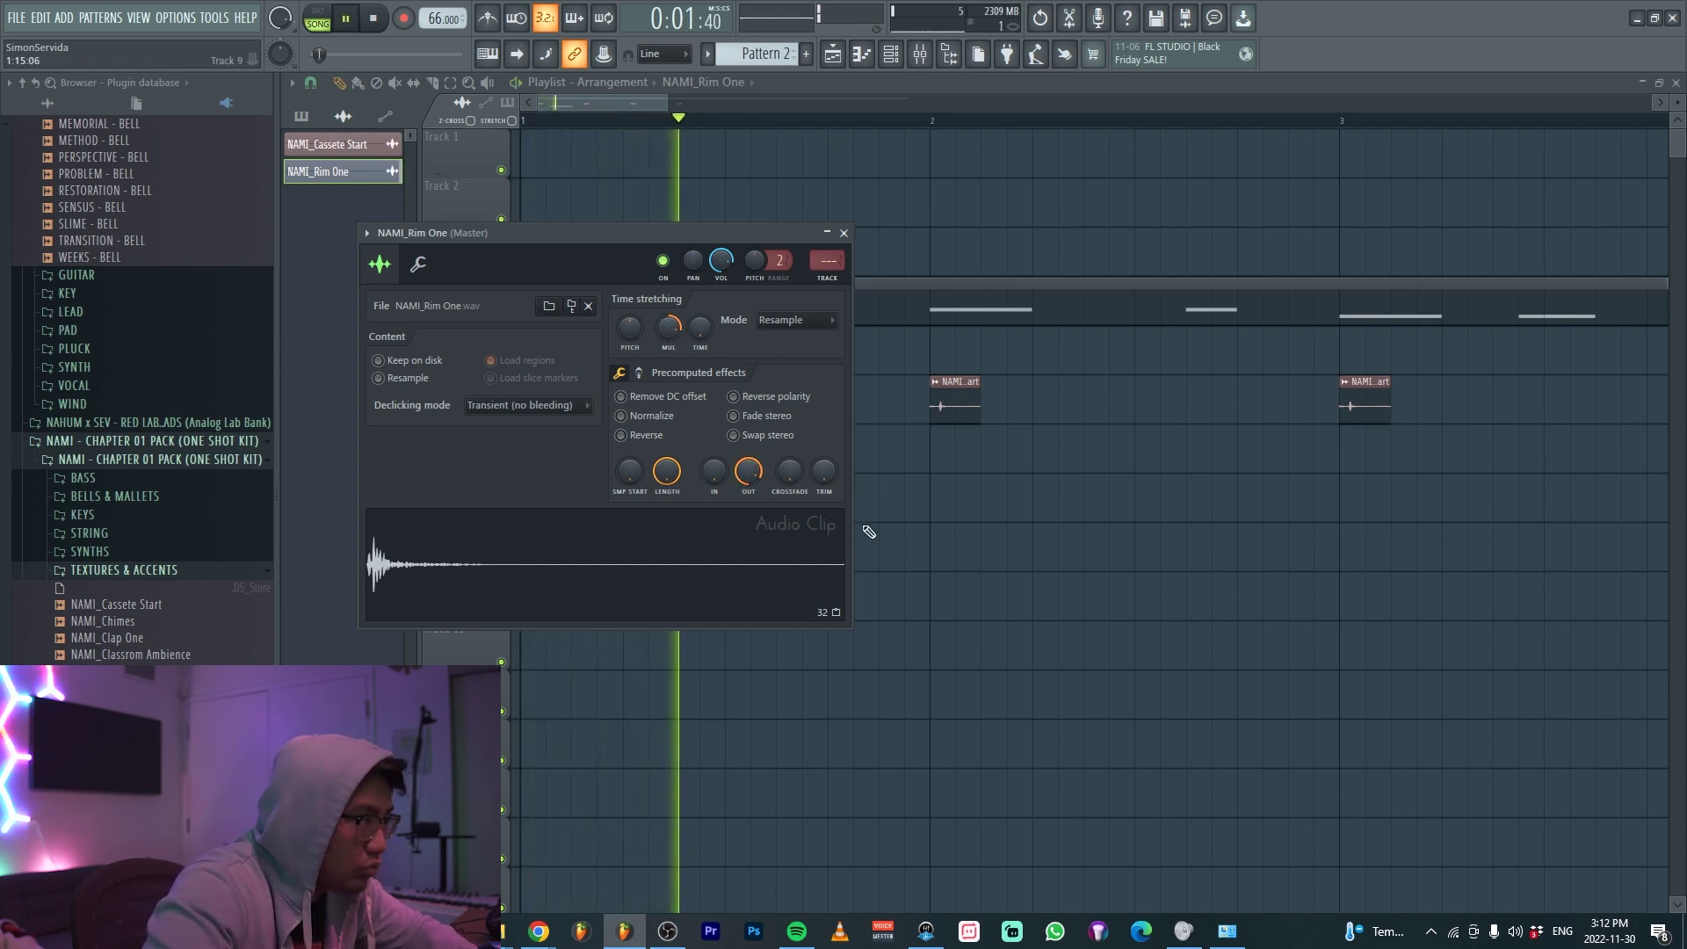
drag(663, 335, 665, 342)
key(space)
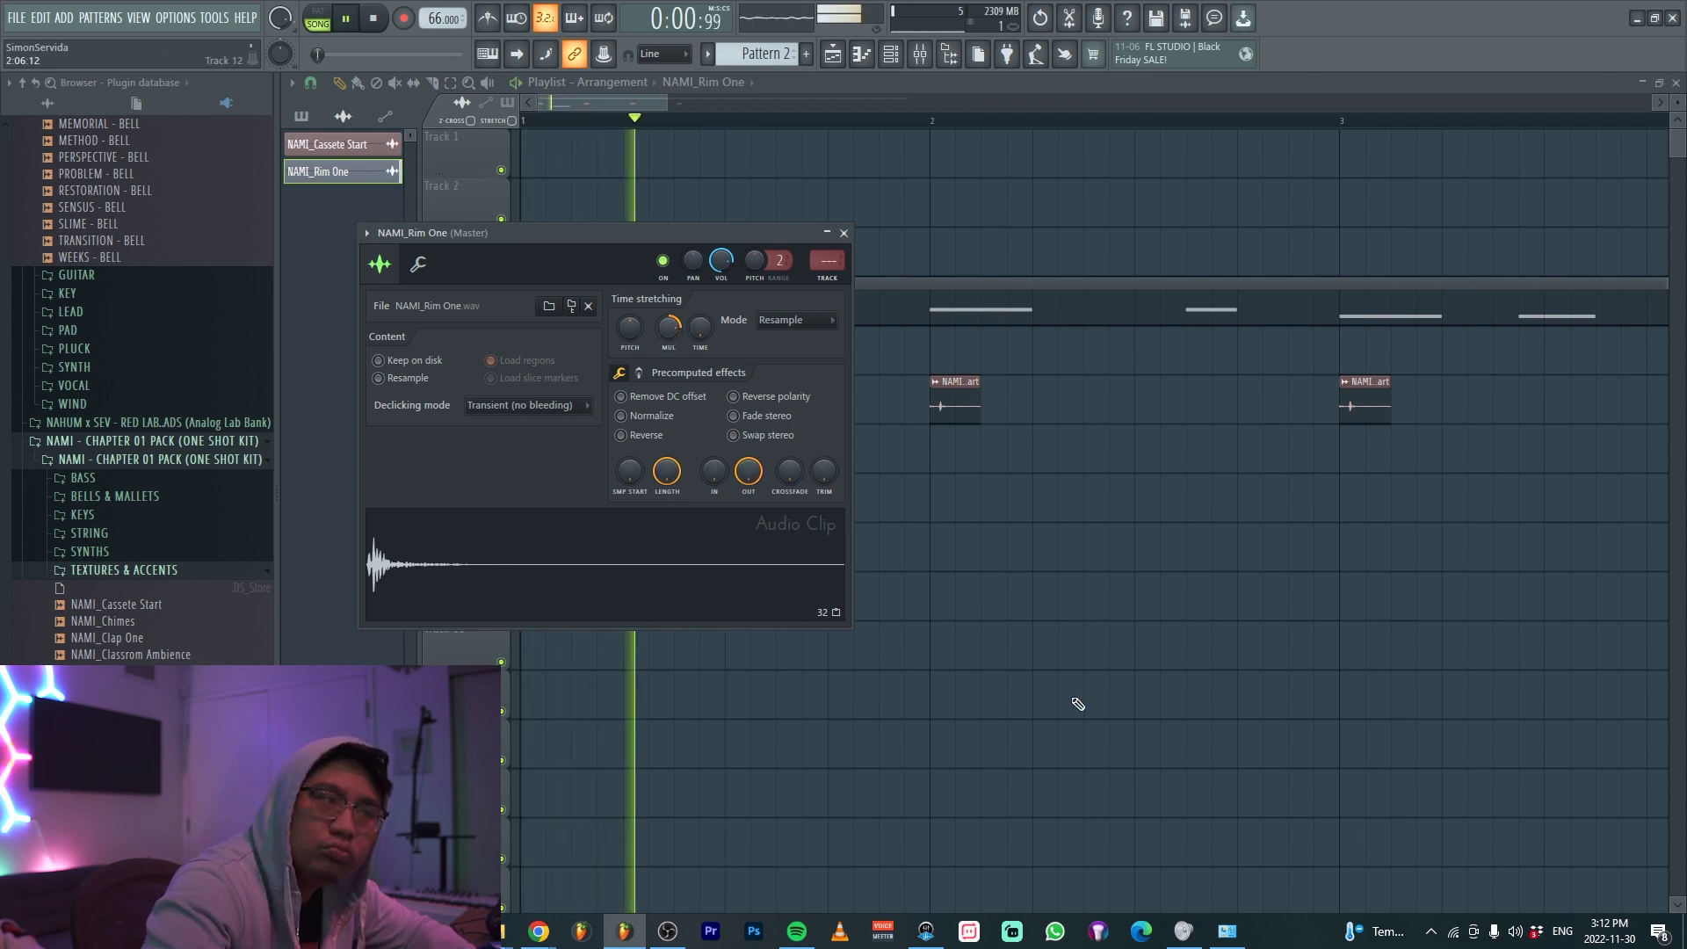
Cut the NAMI_Rim One clip on Track 7 to one beat and copy it to beat 2 of bars 2 and 3
key(Escape)
key(c)
key(p)
right_click(766, 458)
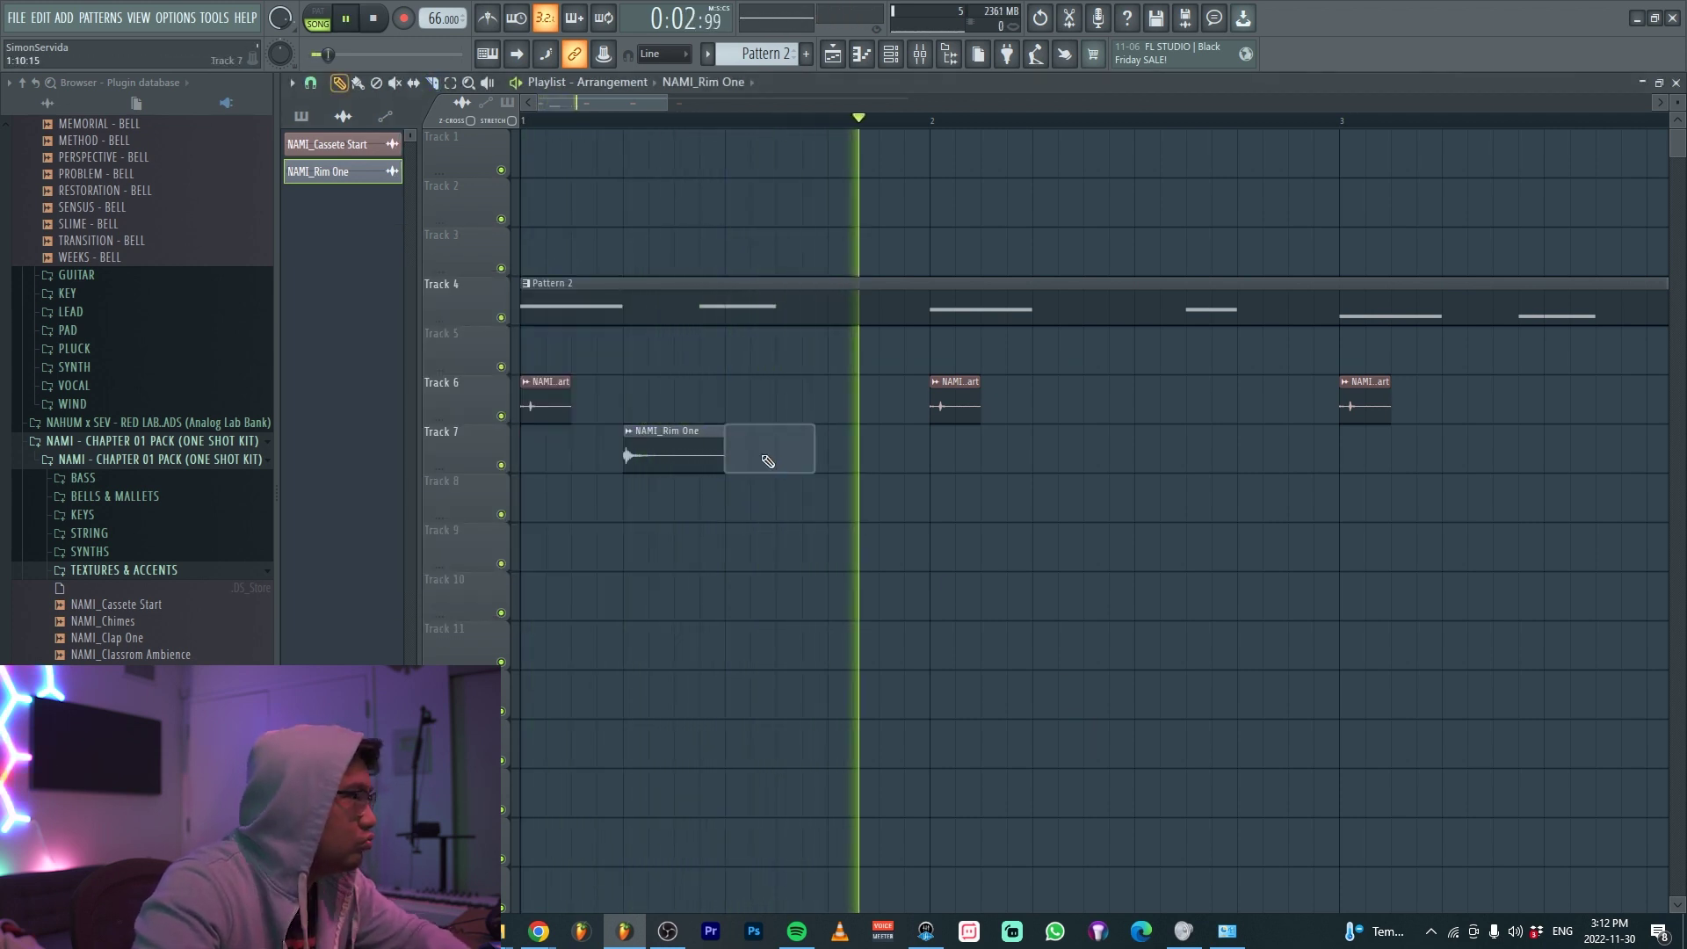
drag(1084, 465, 1035, 462)
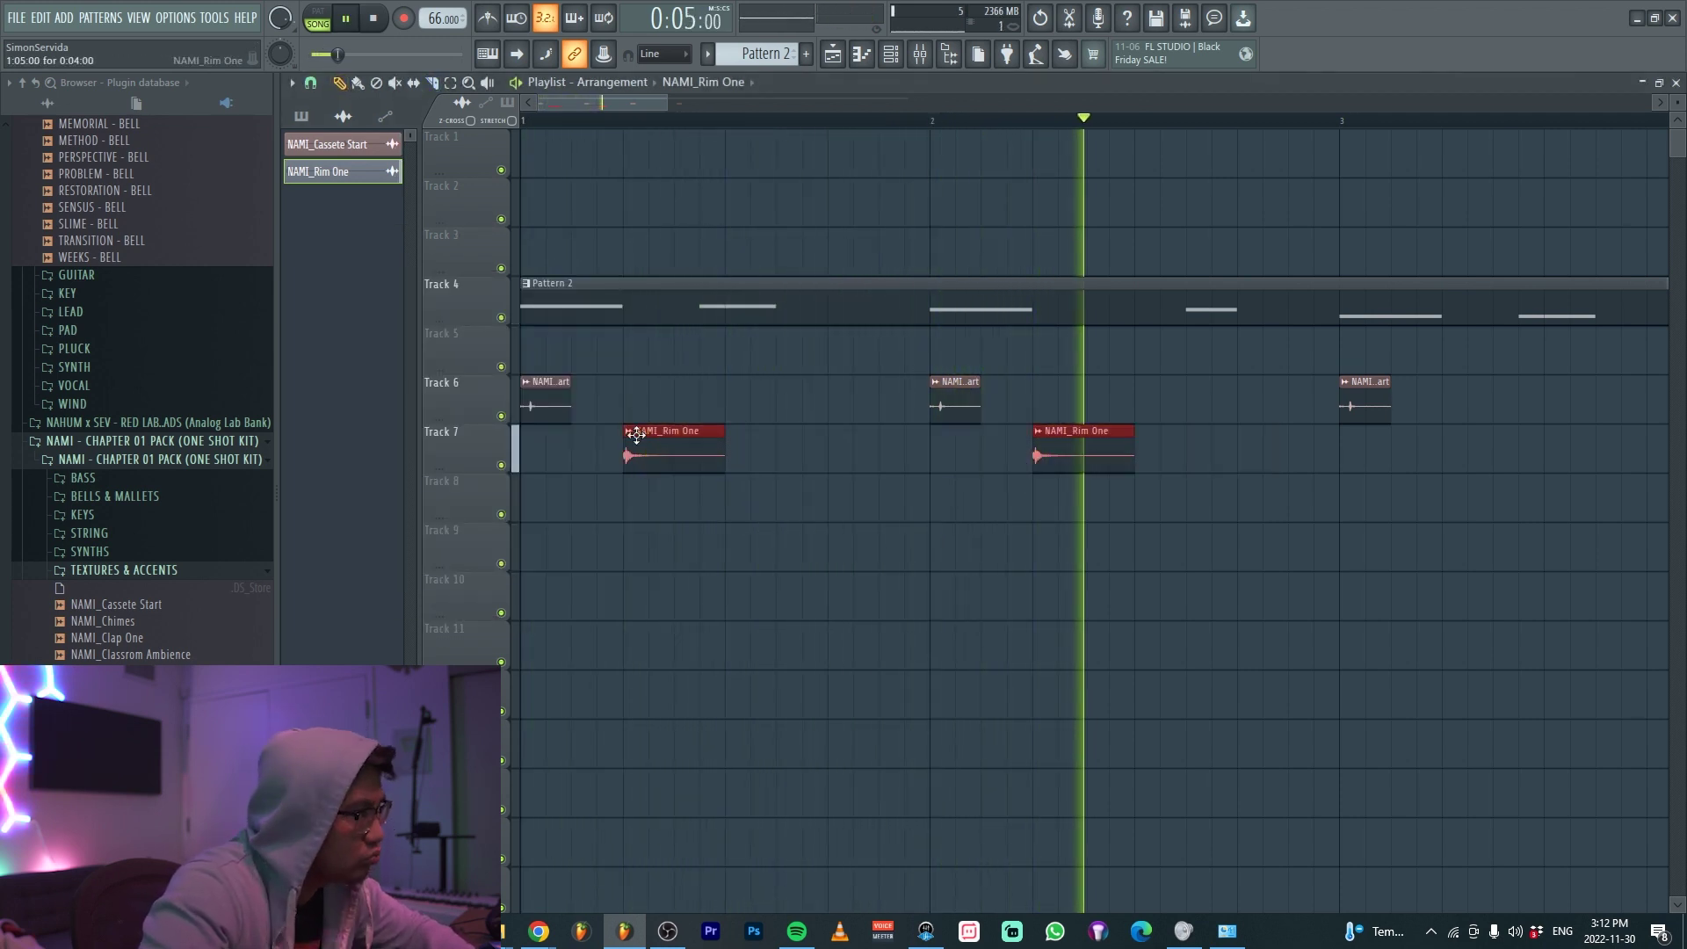
drag(1556, 445, 1480, 444)
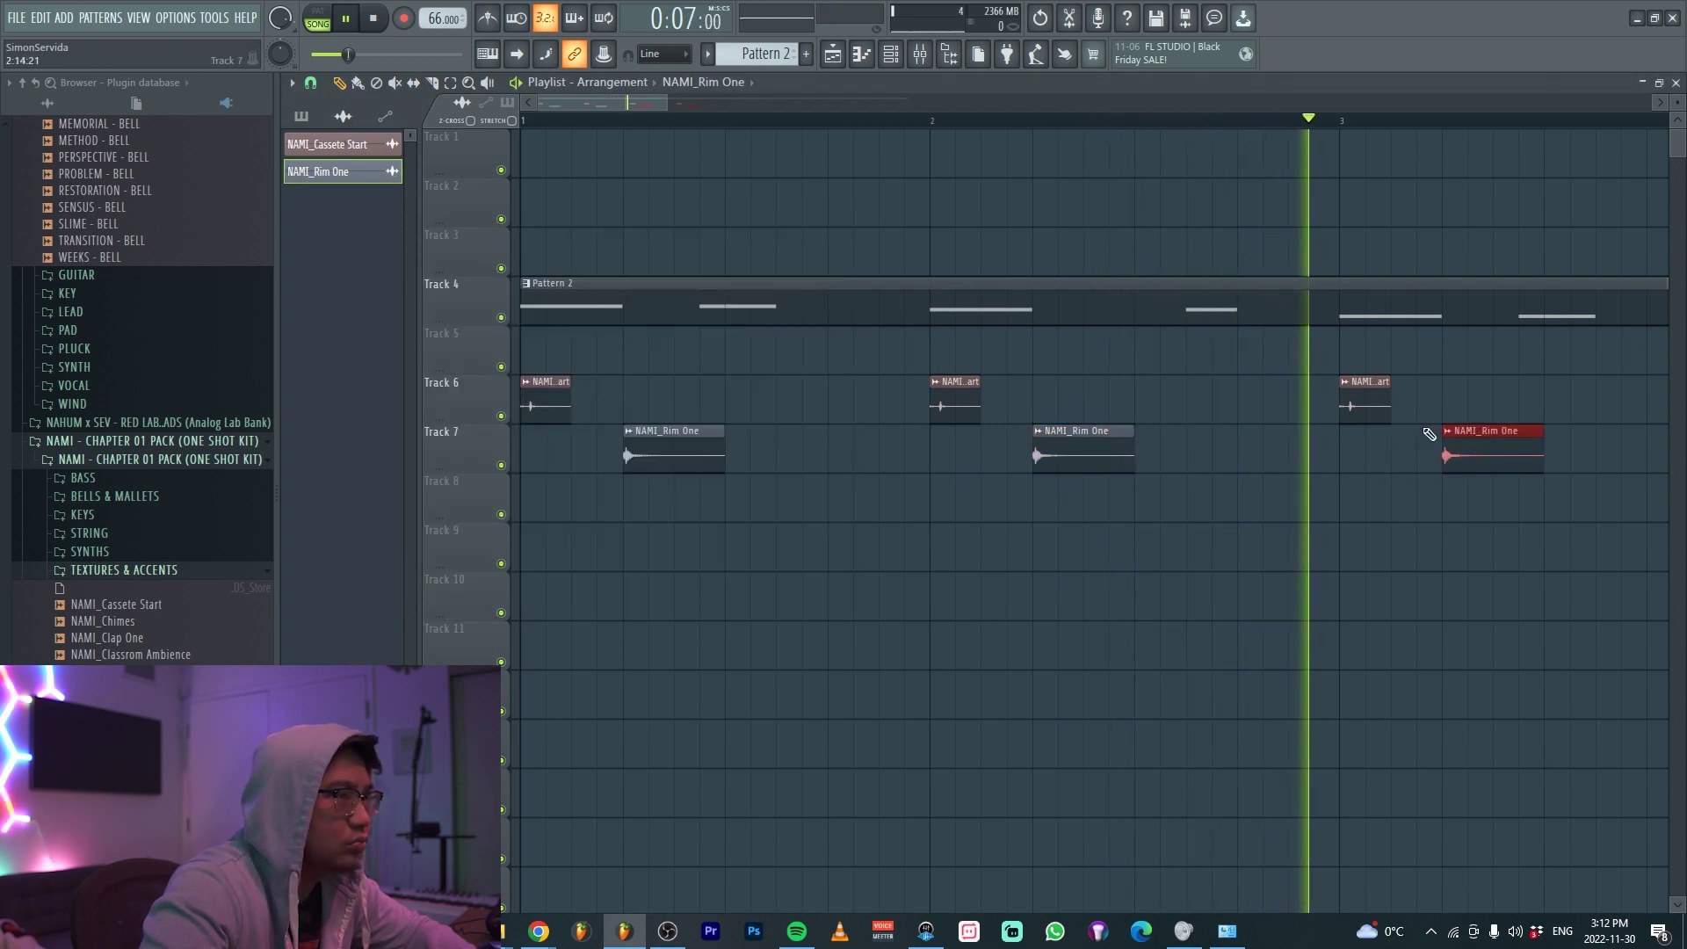
Reset the time-stretch multiplier of the NAMI_Rim One clip
double_click(1485, 444)
right_click(671, 334)
click(690, 343)
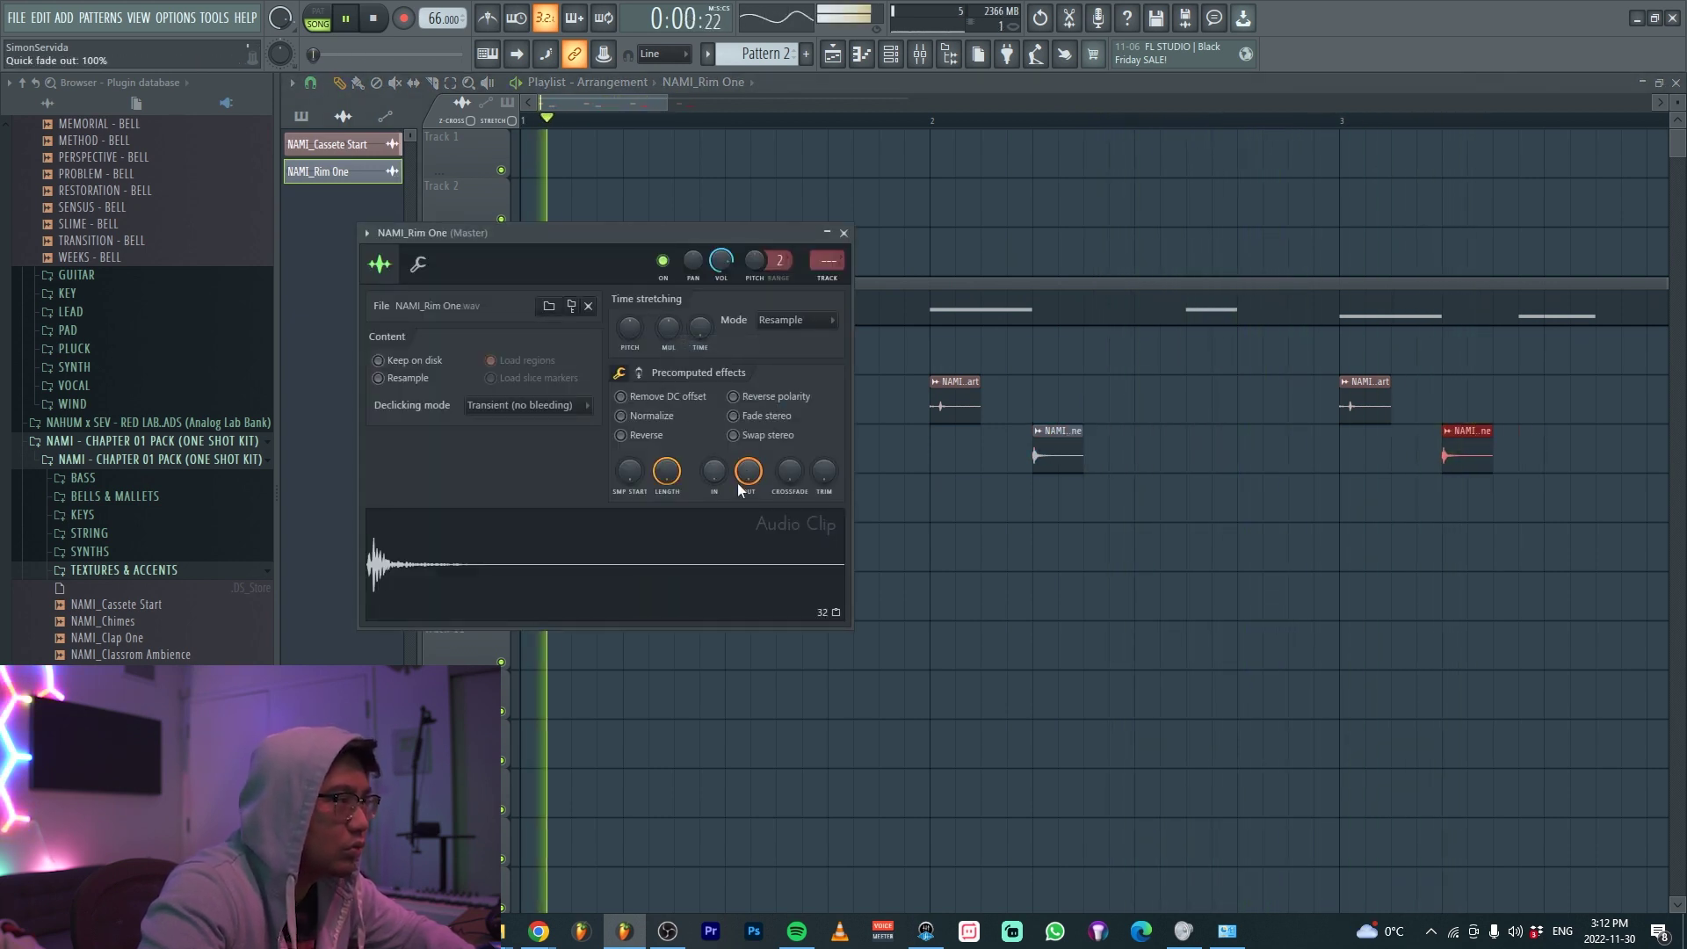
Turn the NAMI_Rim One clip's quick fade out all the way down in its audio clip settings
right_click(929, 457)
double_click(645, 450)
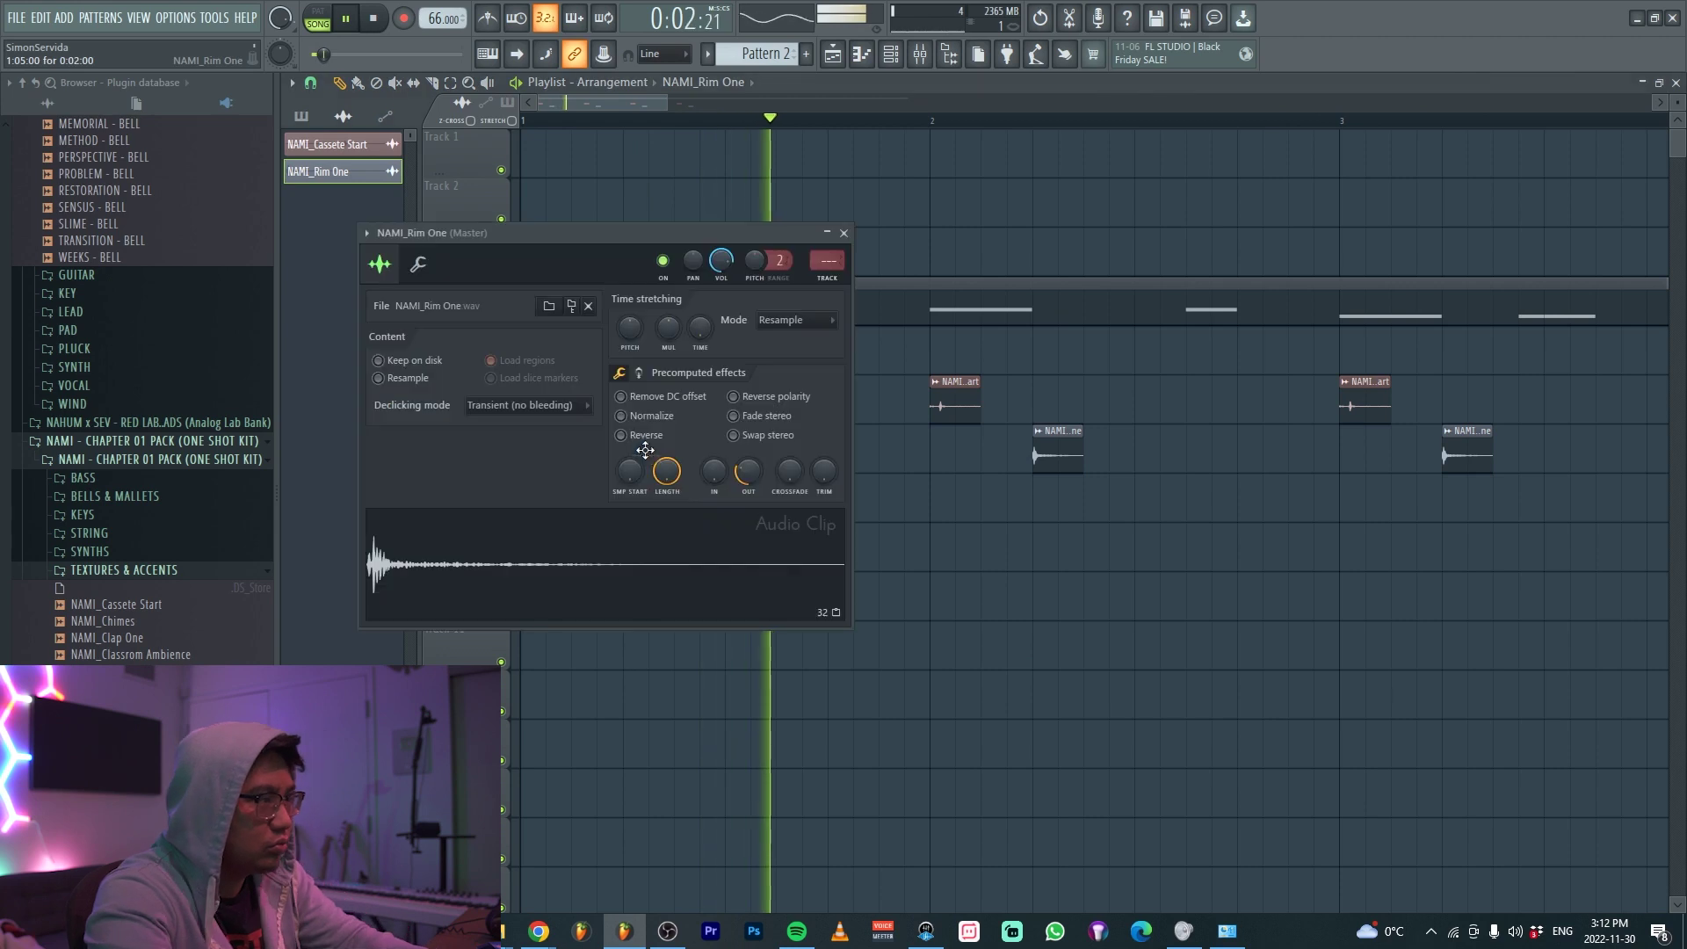
key(ctrl+z)
double_click(649, 447)
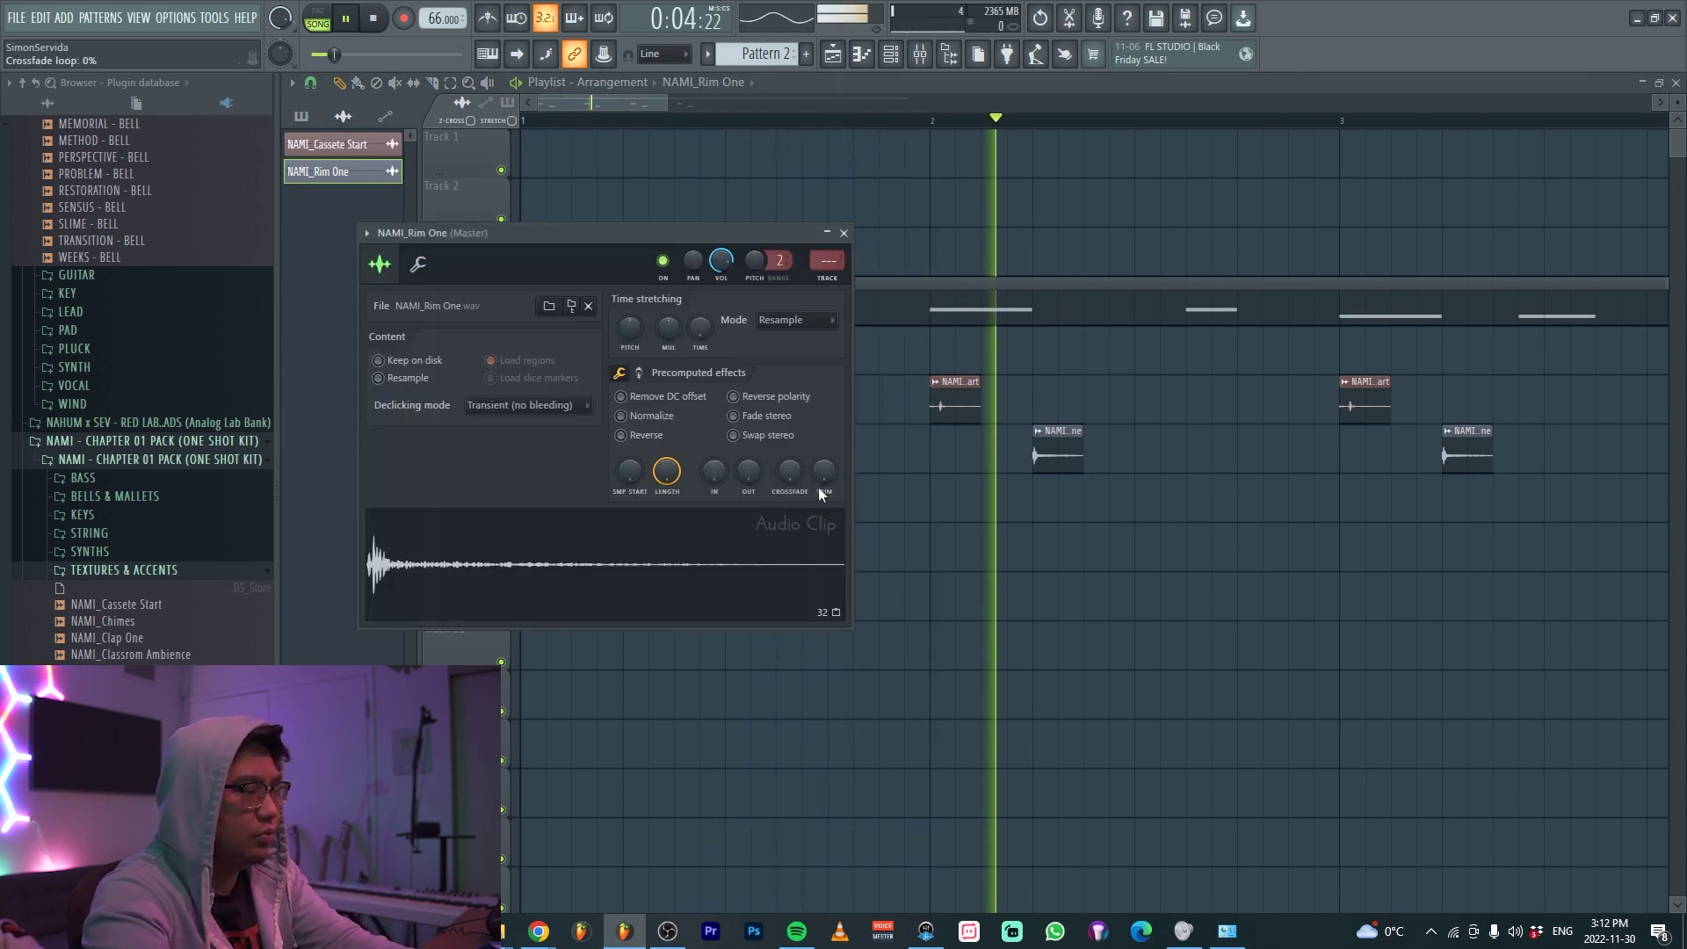
Close the audio clip settings and route the NAMI_Rim One clip to its own mixer track 8
right_click(1113, 633)
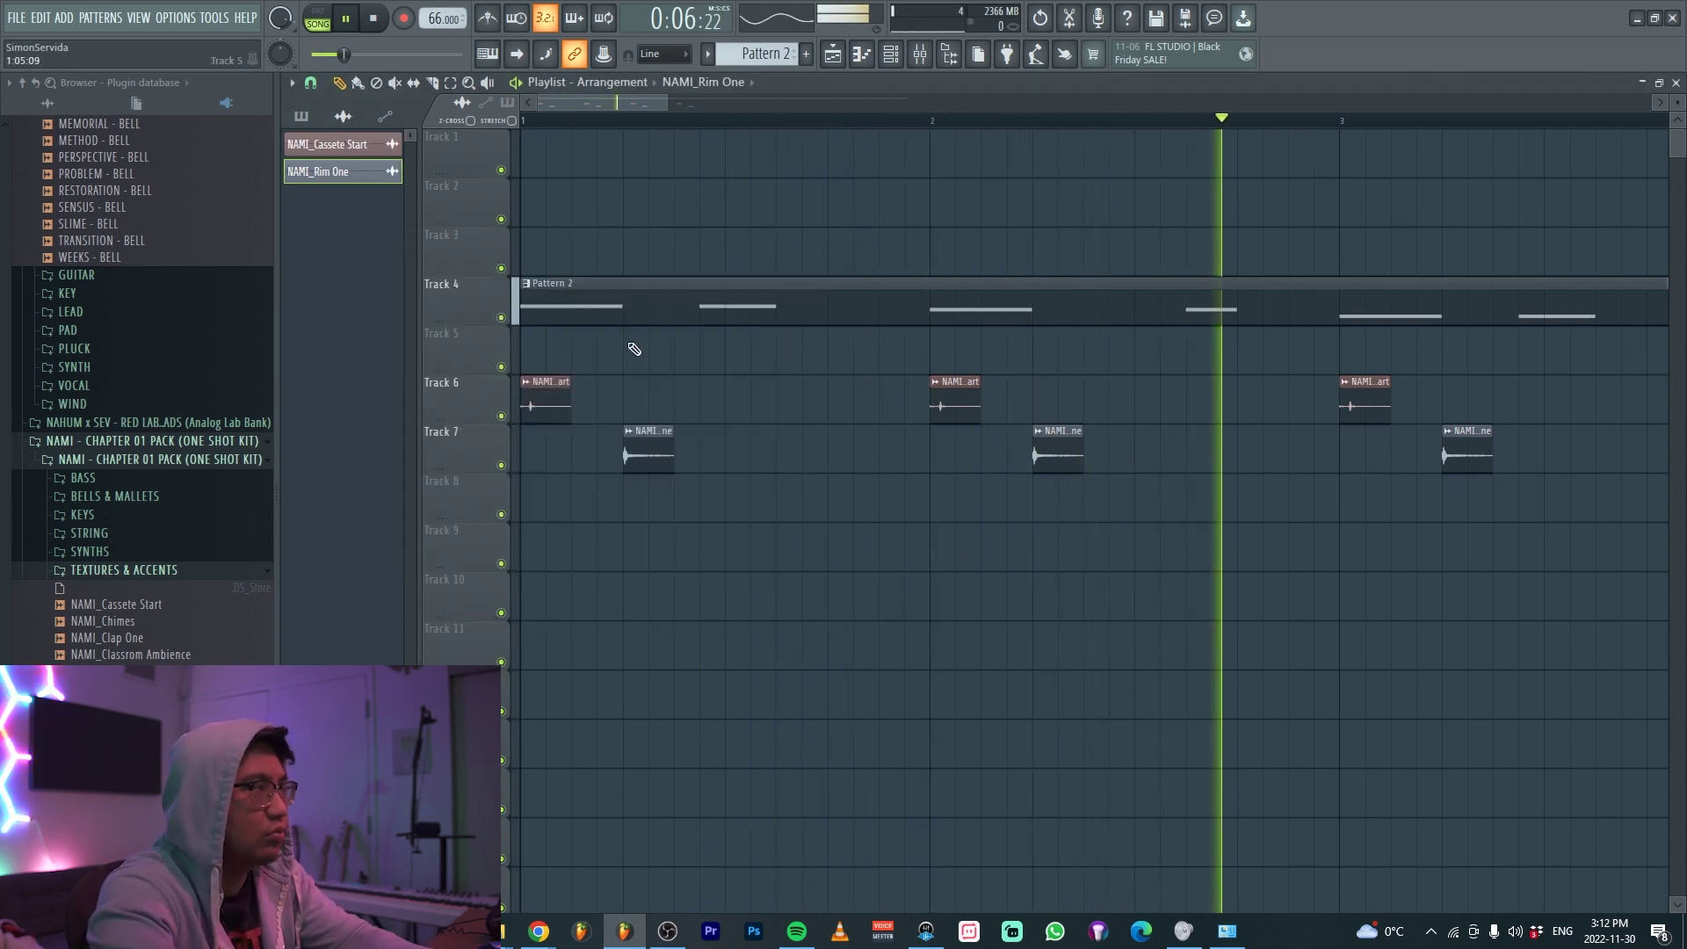
scroll(1092, 491, down, 4)
drag(1128, 461, 596, 455)
double_click(581, 450)
key(ctrl+l)
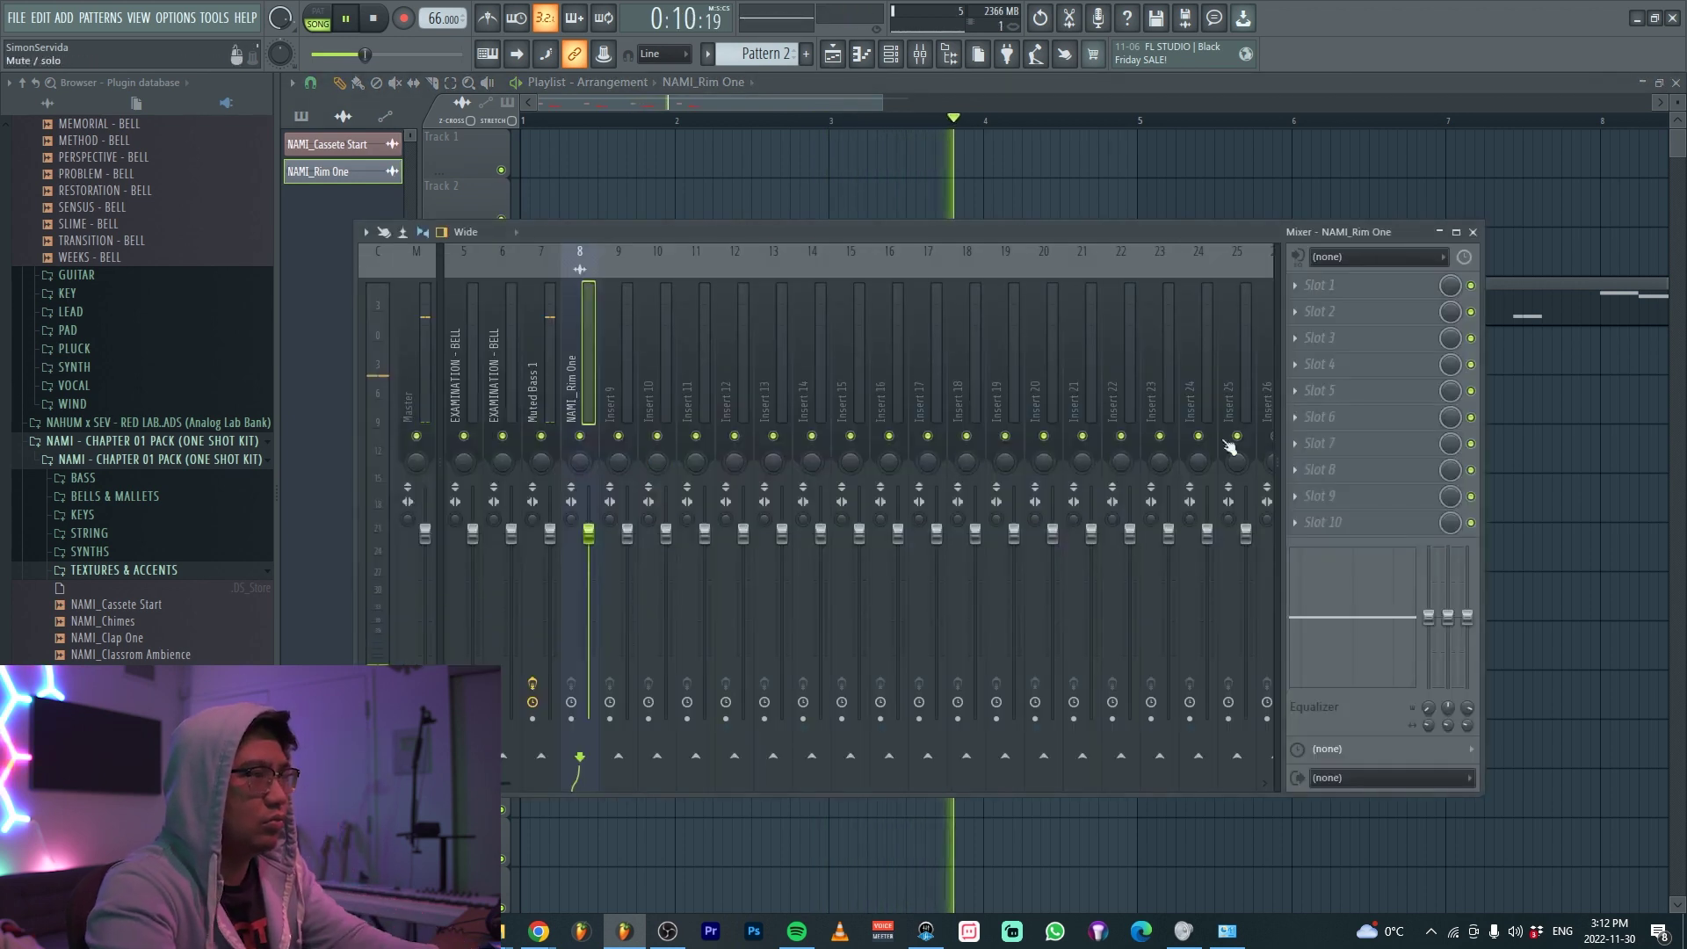
Load FabFilter Pro-Q 3 in slot 2 of the NAMI_Rim One mixer track and set a high cut at about 761 Hz
click(1358, 316)
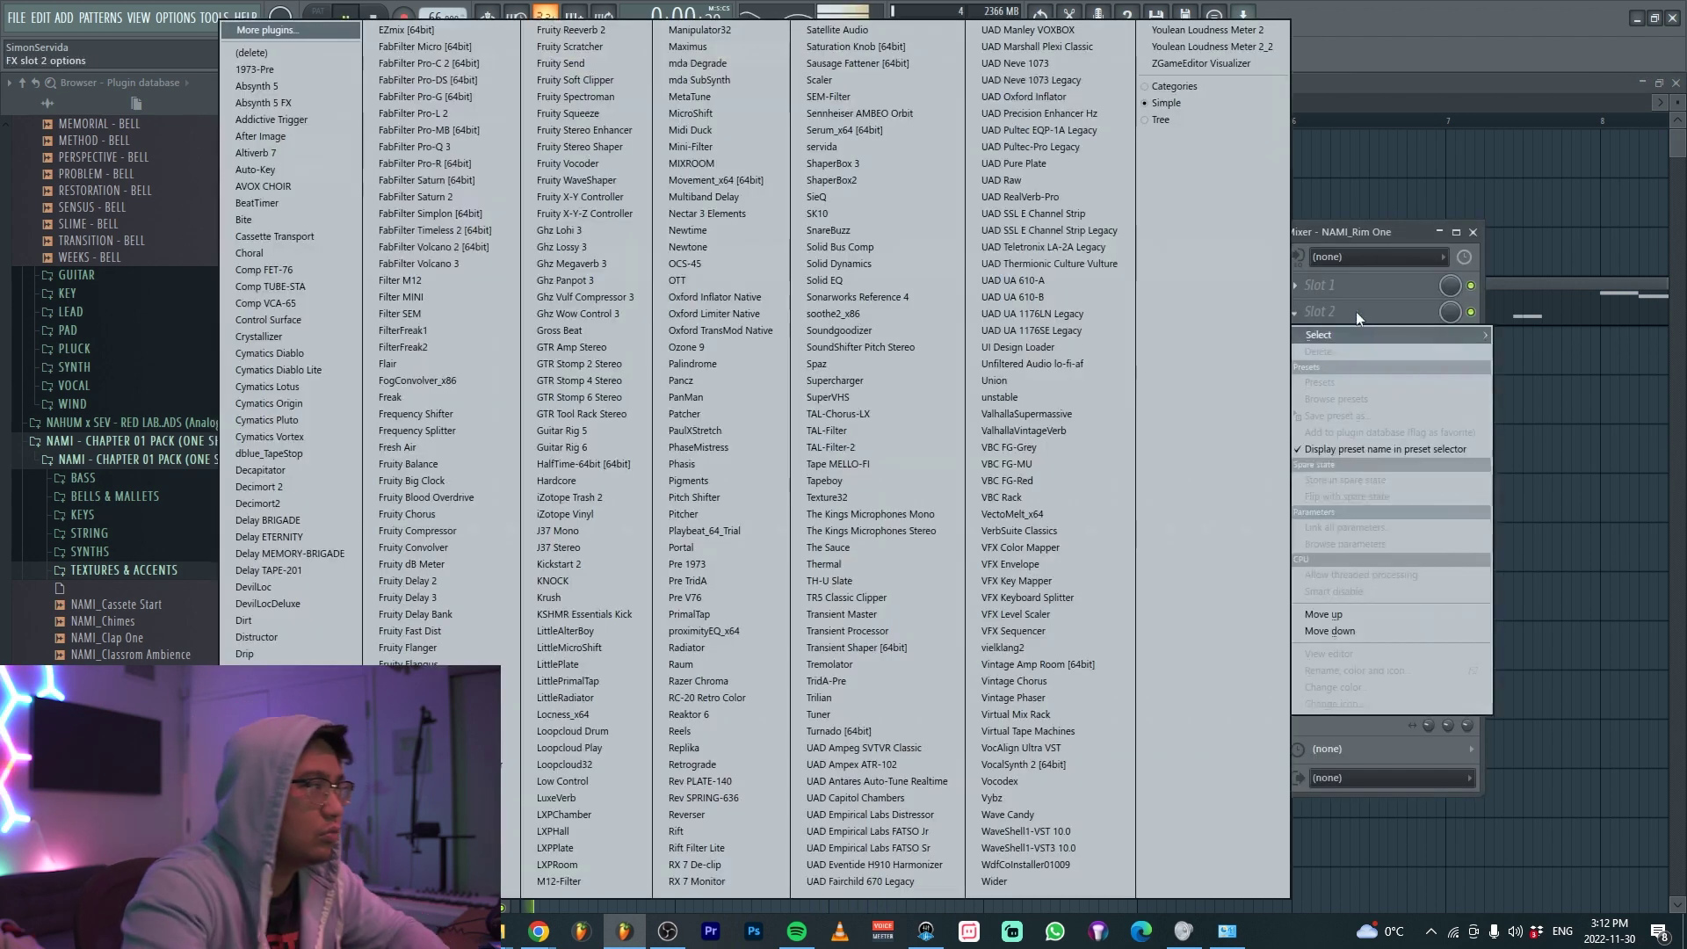
click(438, 164)
drag(1089, 403, 761, 413)
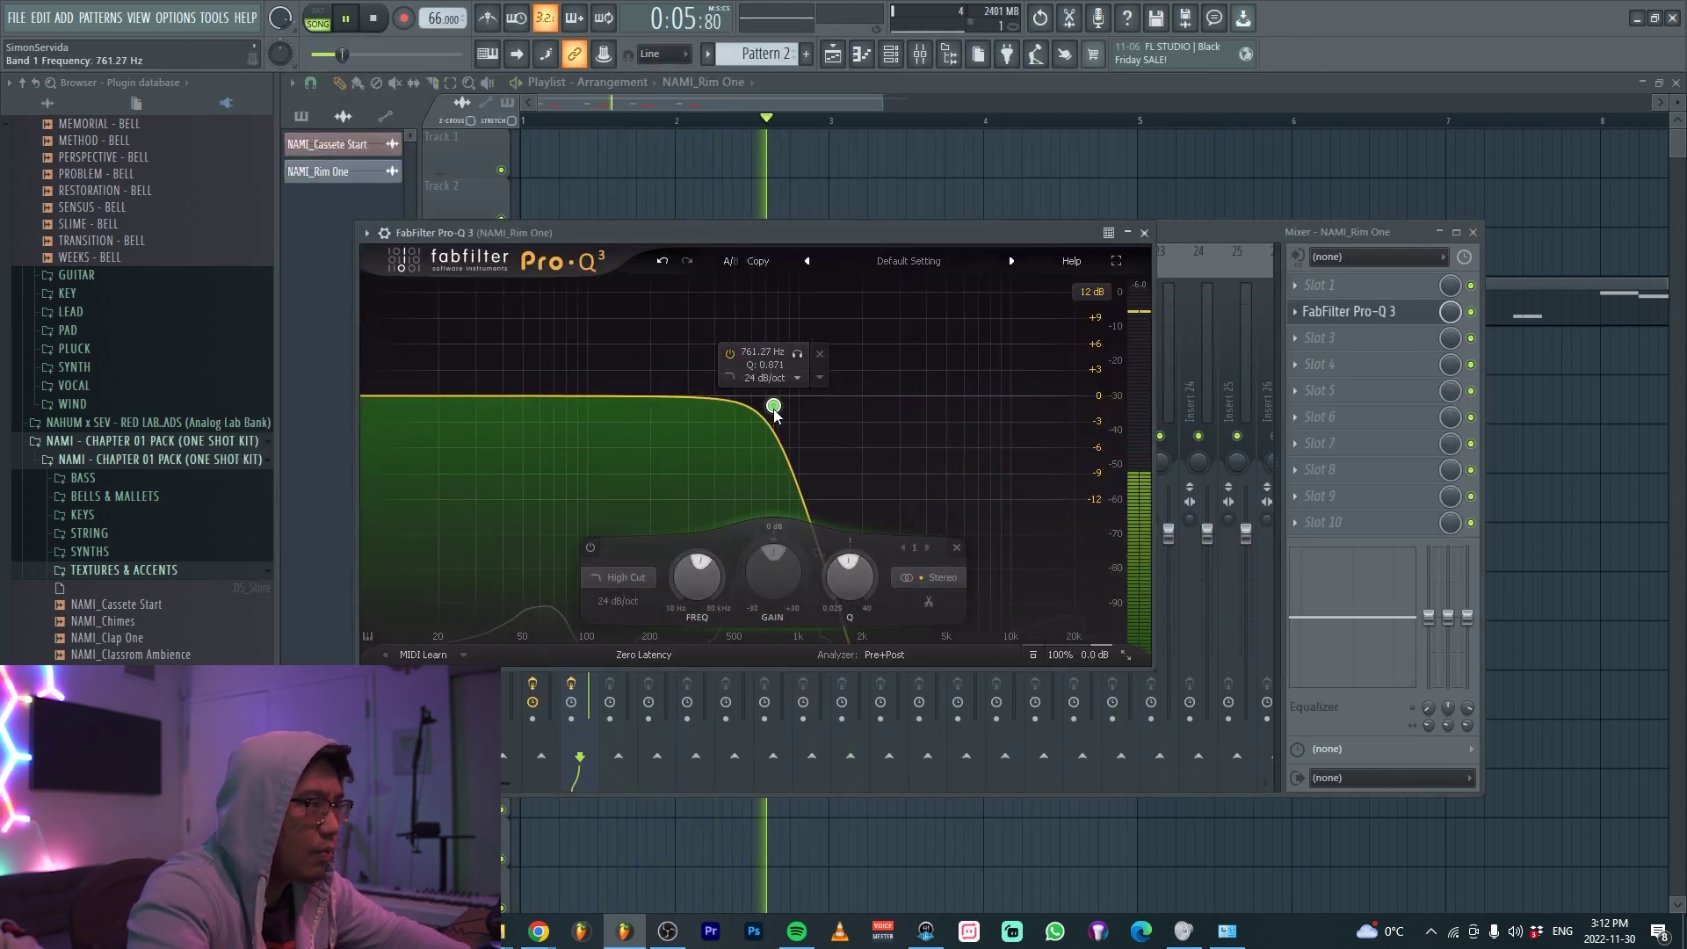
right_click(1634, 541)
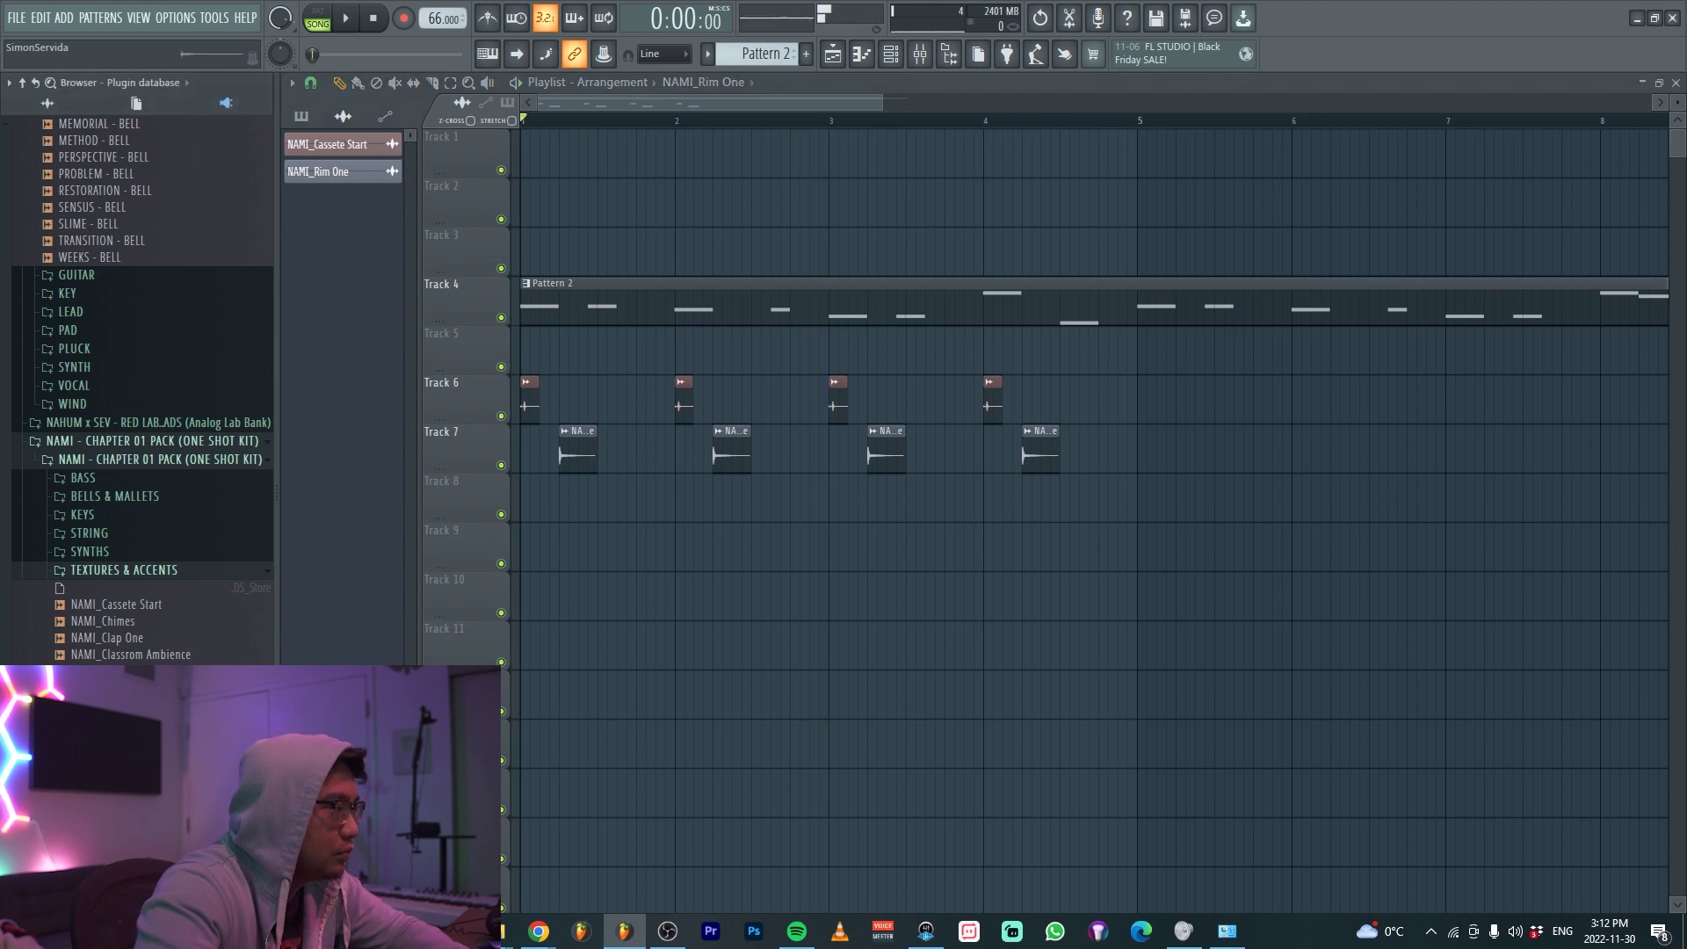
Replace the NAMI_Rim One sample in the Track 7 clips with NAMI_Rim Underwater and open its audio clip settings
scroll(141, 387, down, 4)
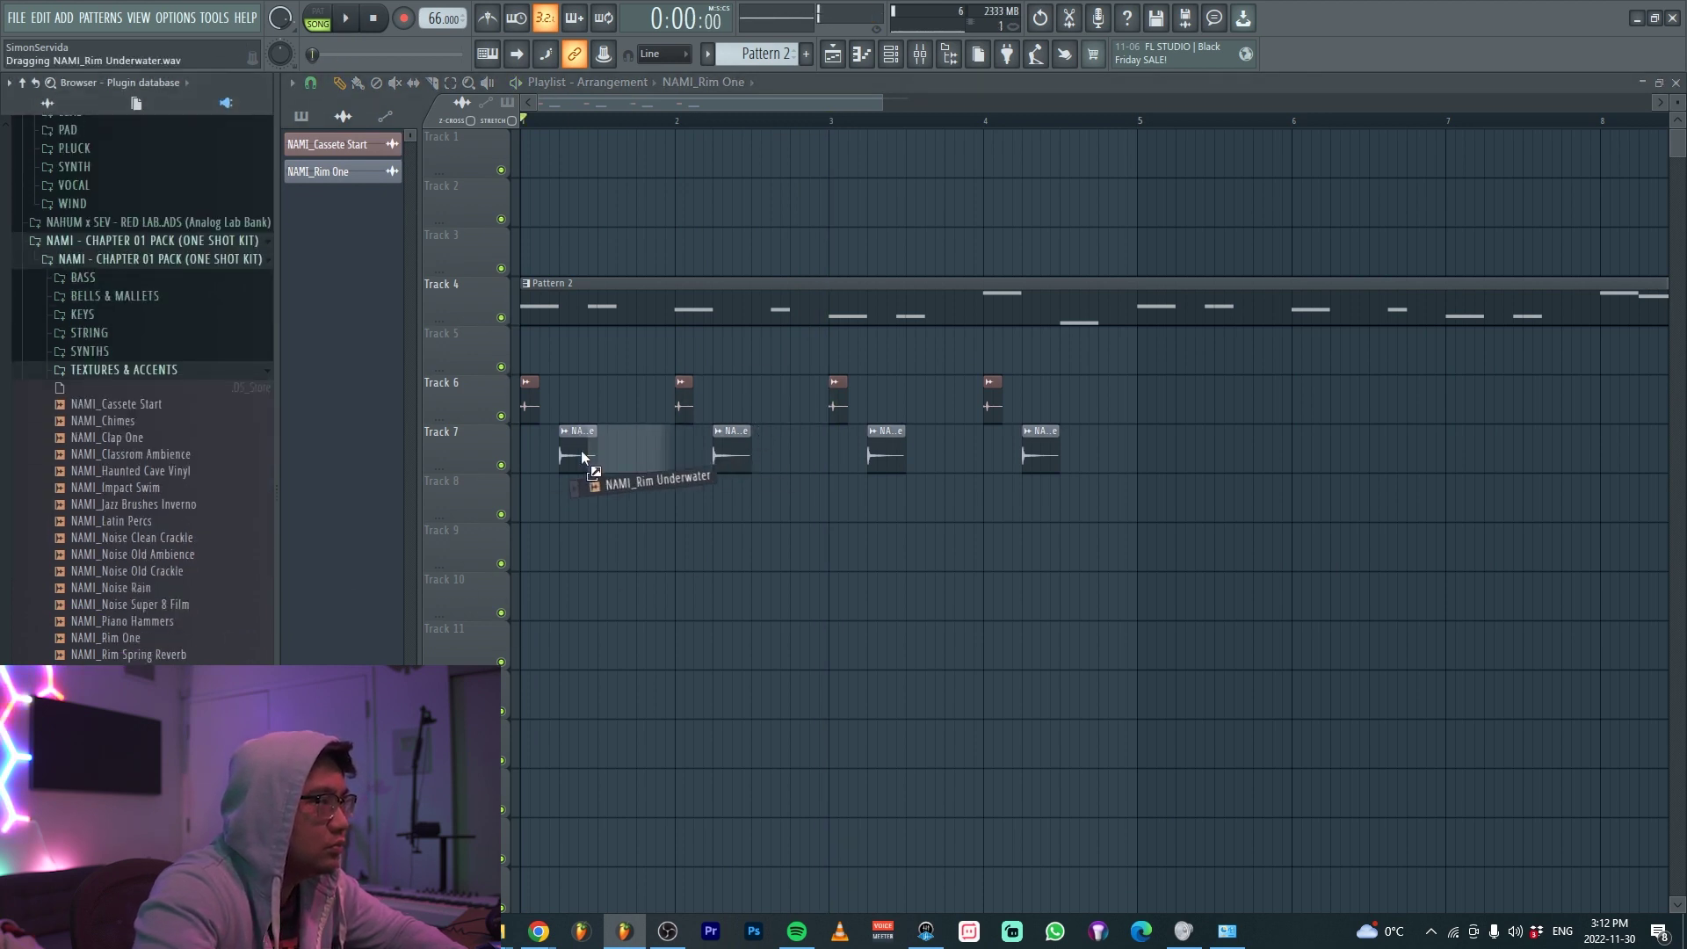
scroll(574, 451, up, 3)
scroll(572, 422, down, 3)
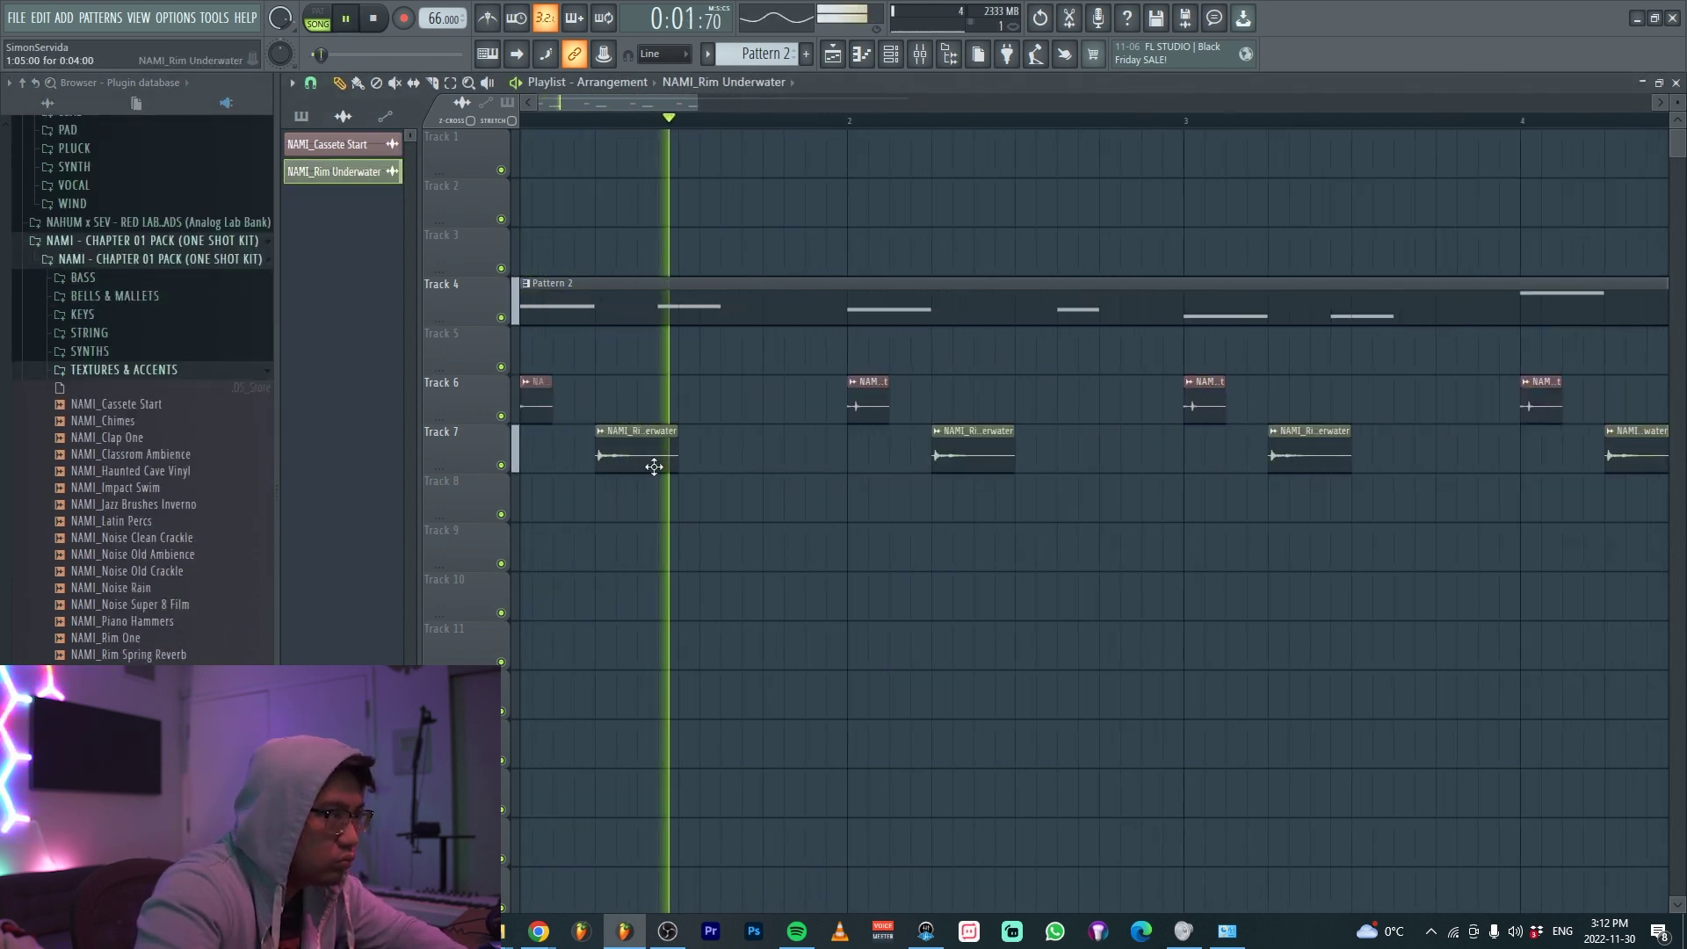
double_click(651, 463)
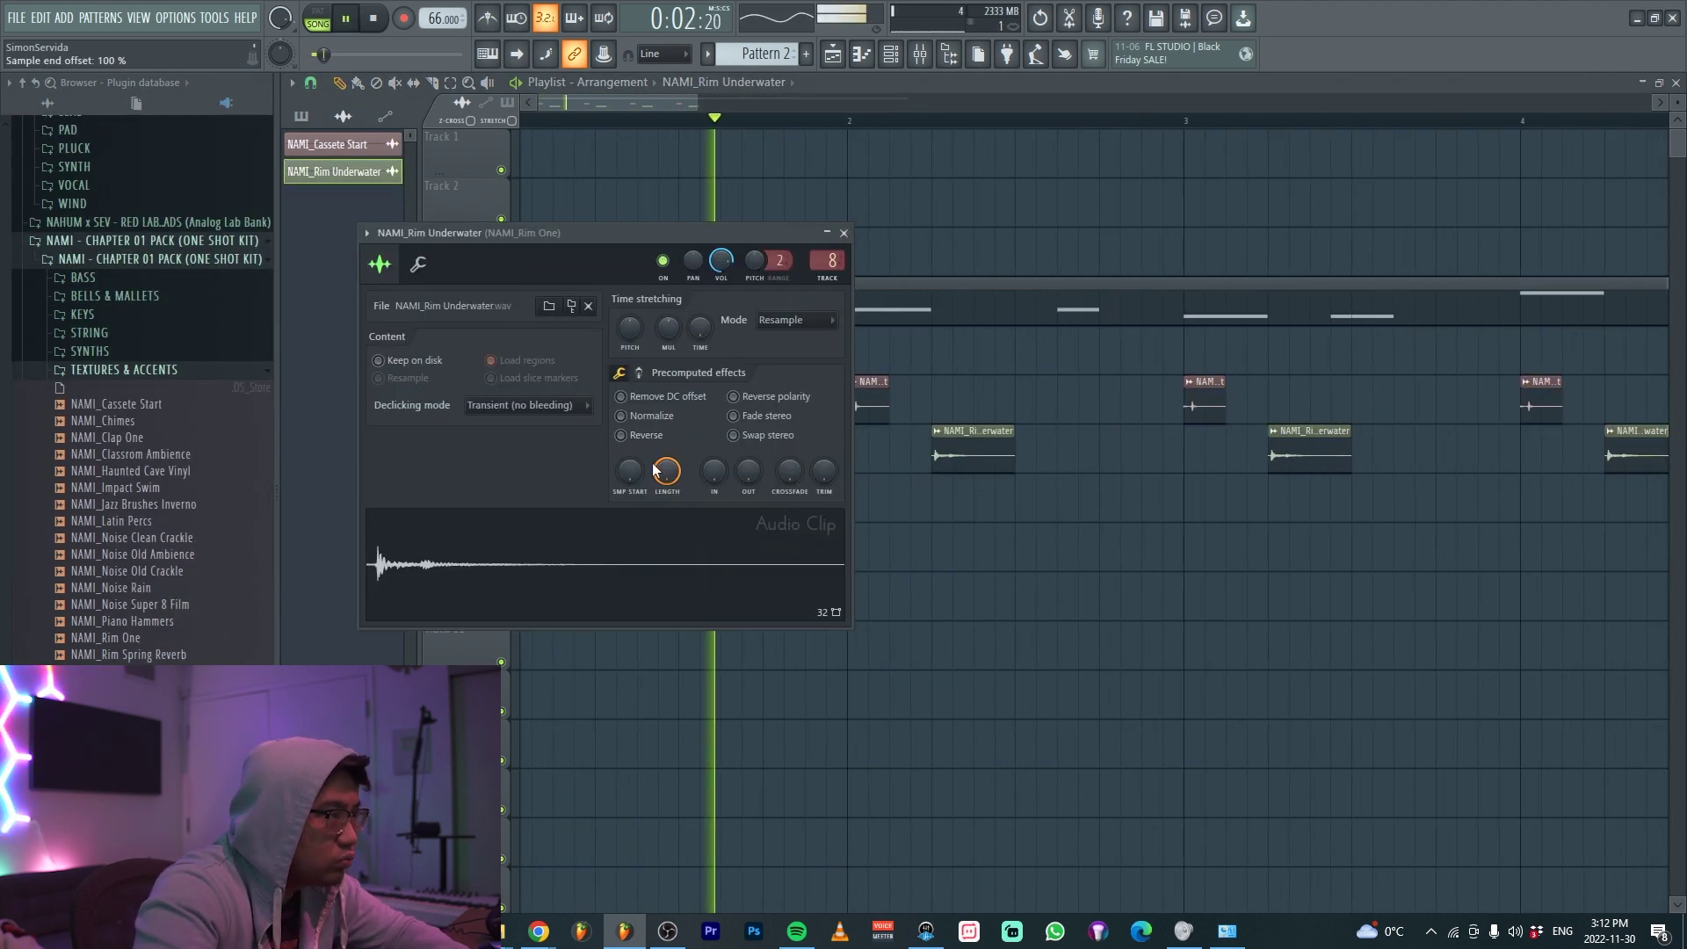
Audition the Textures & Accents samples and place NAMI_Latin Percs on Track 13 at the start of bar 1
click(140, 653)
click(148, 625)
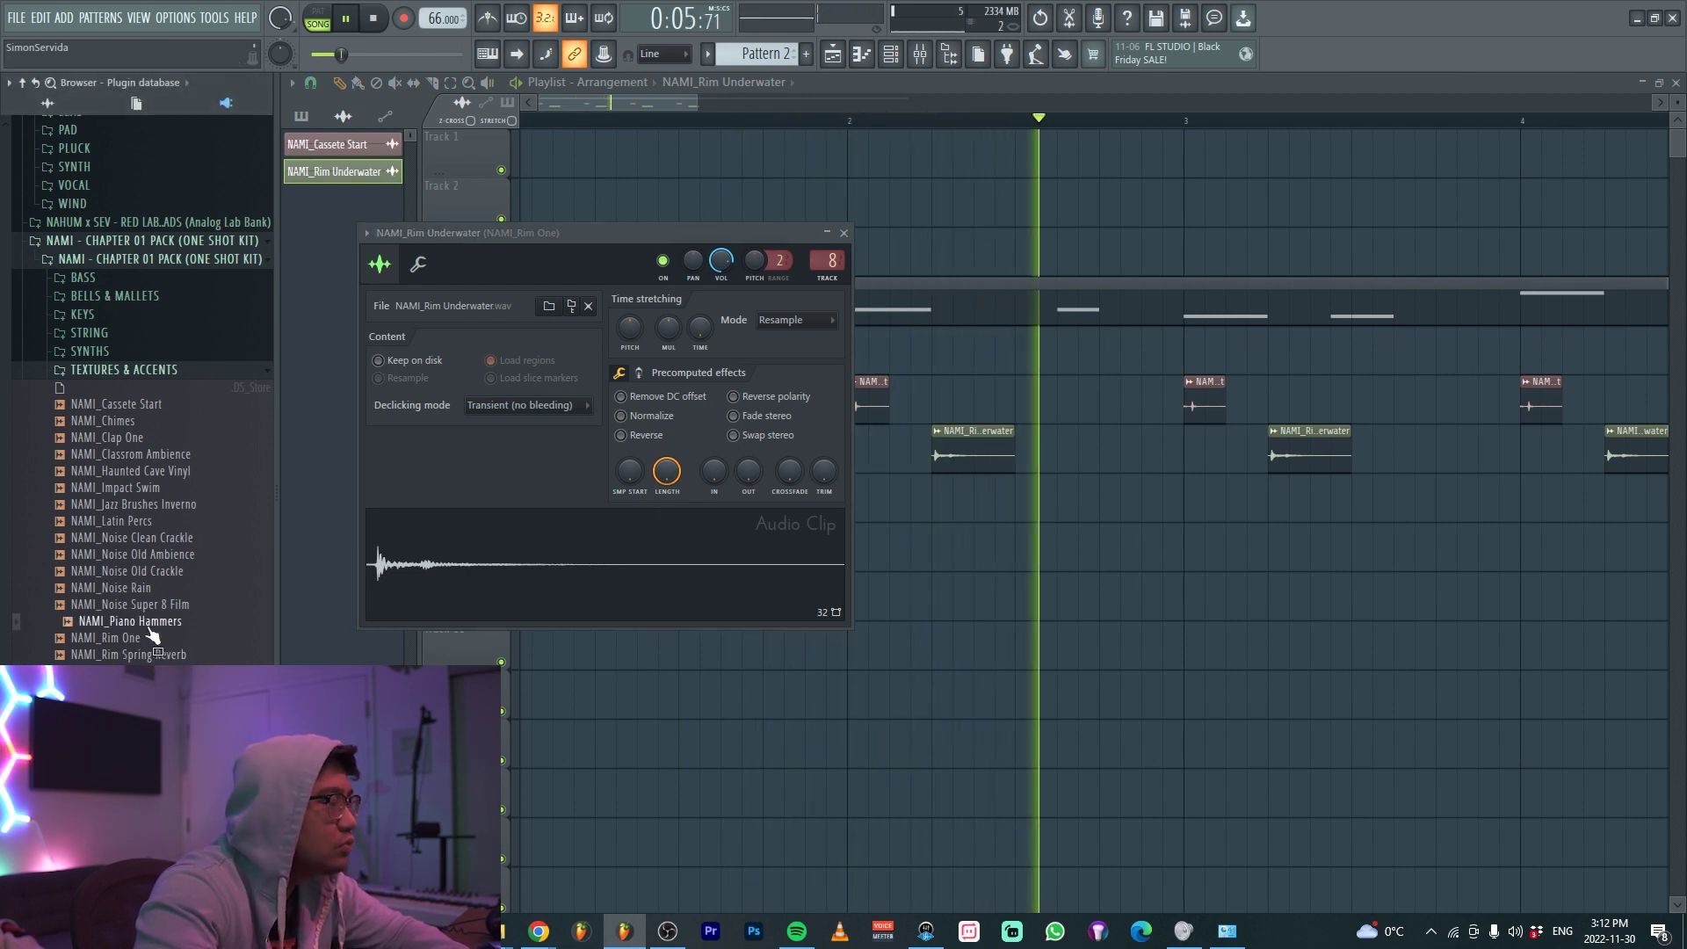
key(space)
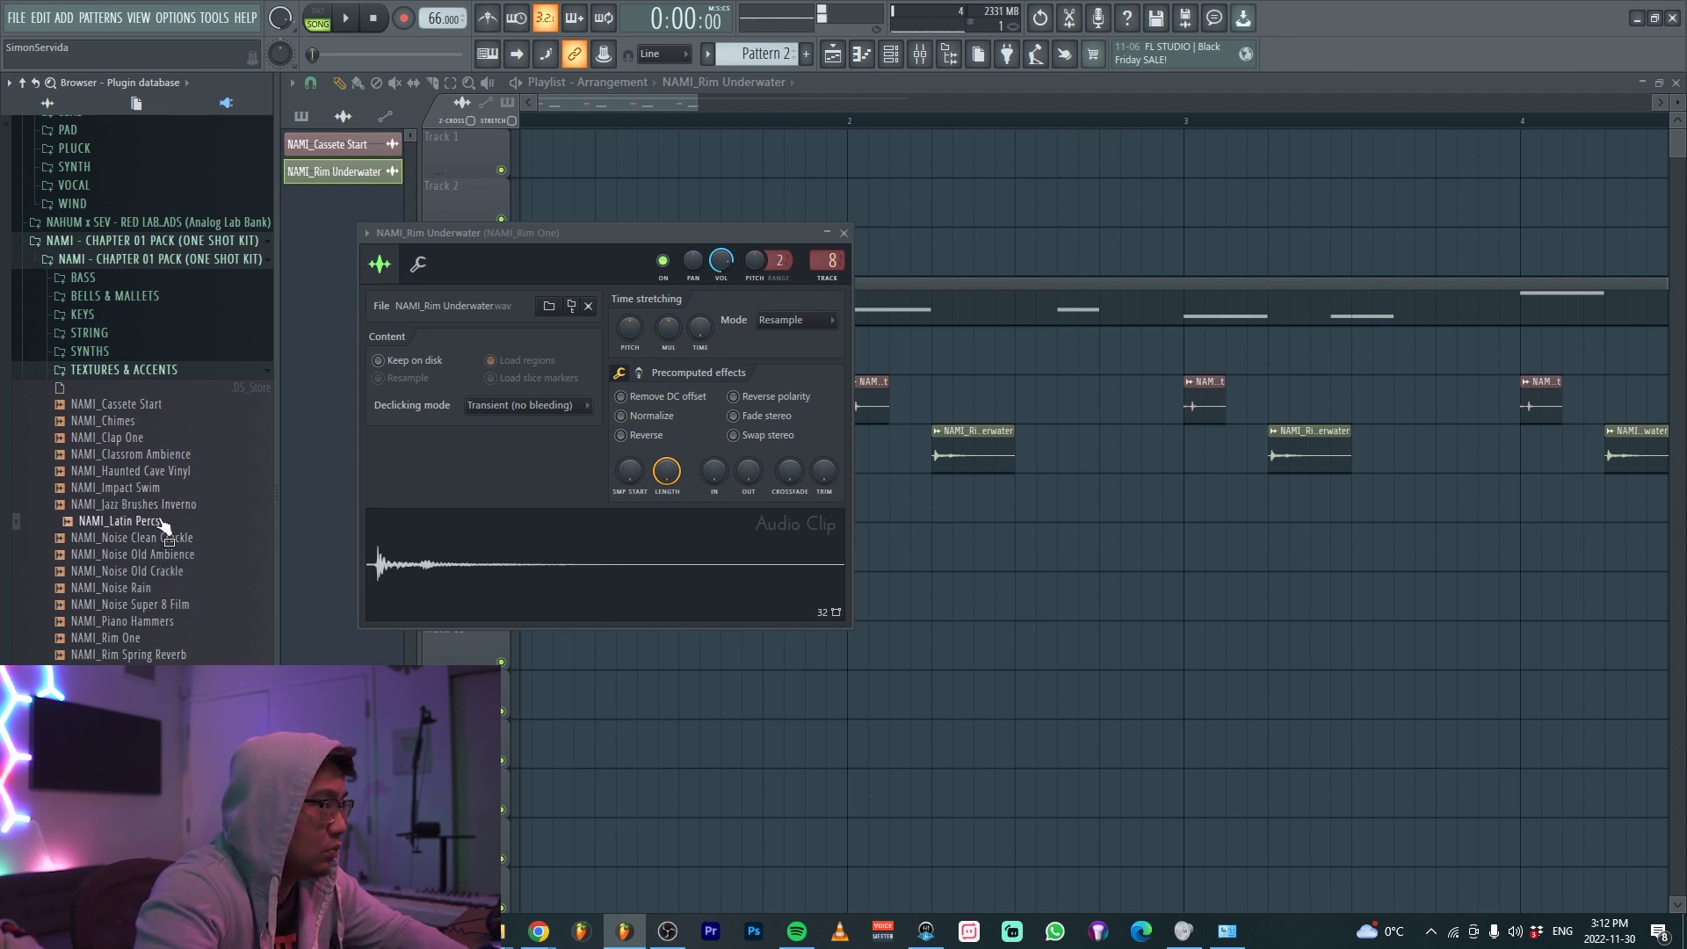
drag(161, 537, 188, 572)
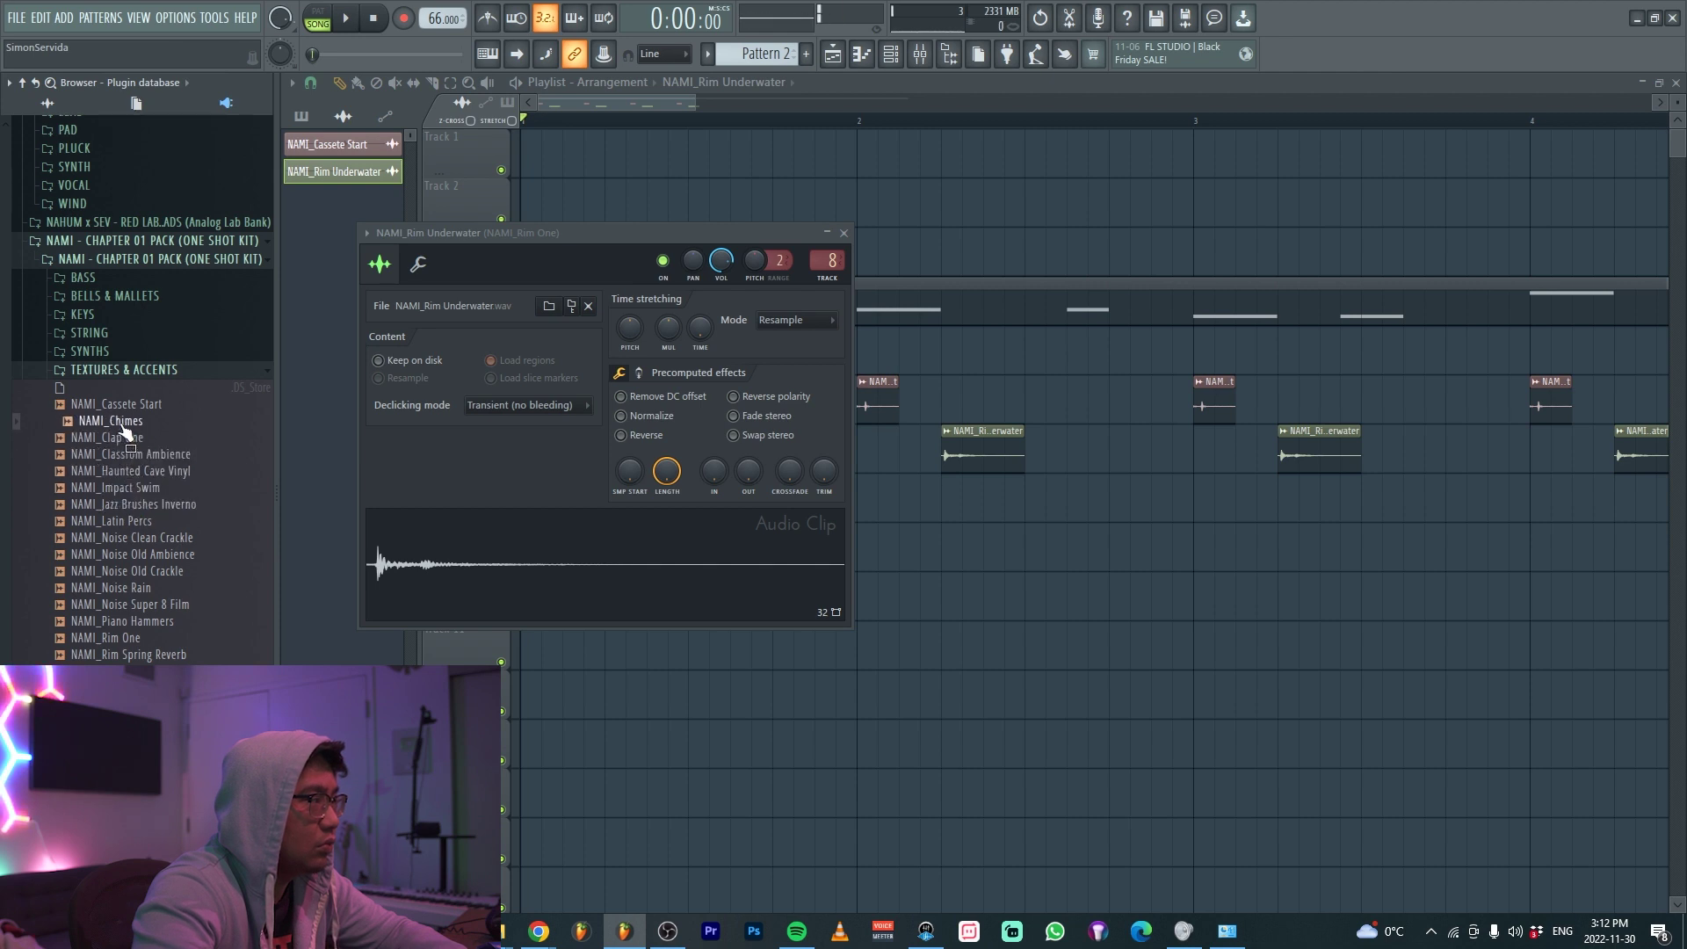
drag(129, 527, 527, 747)
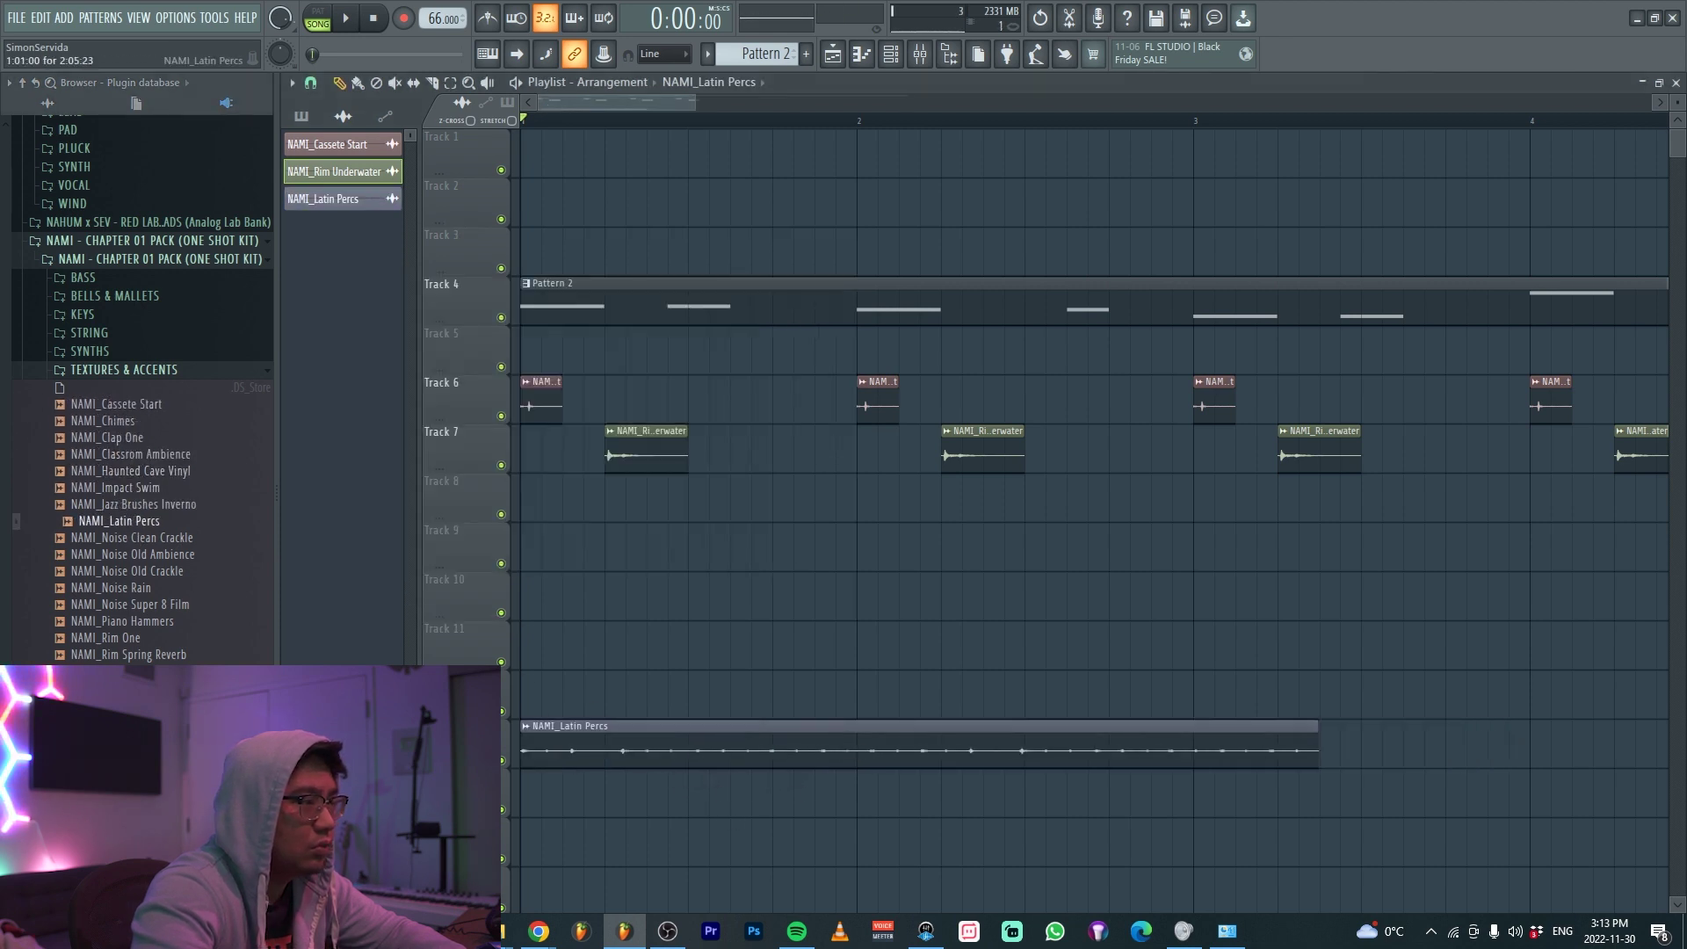
double_click(589, 753)
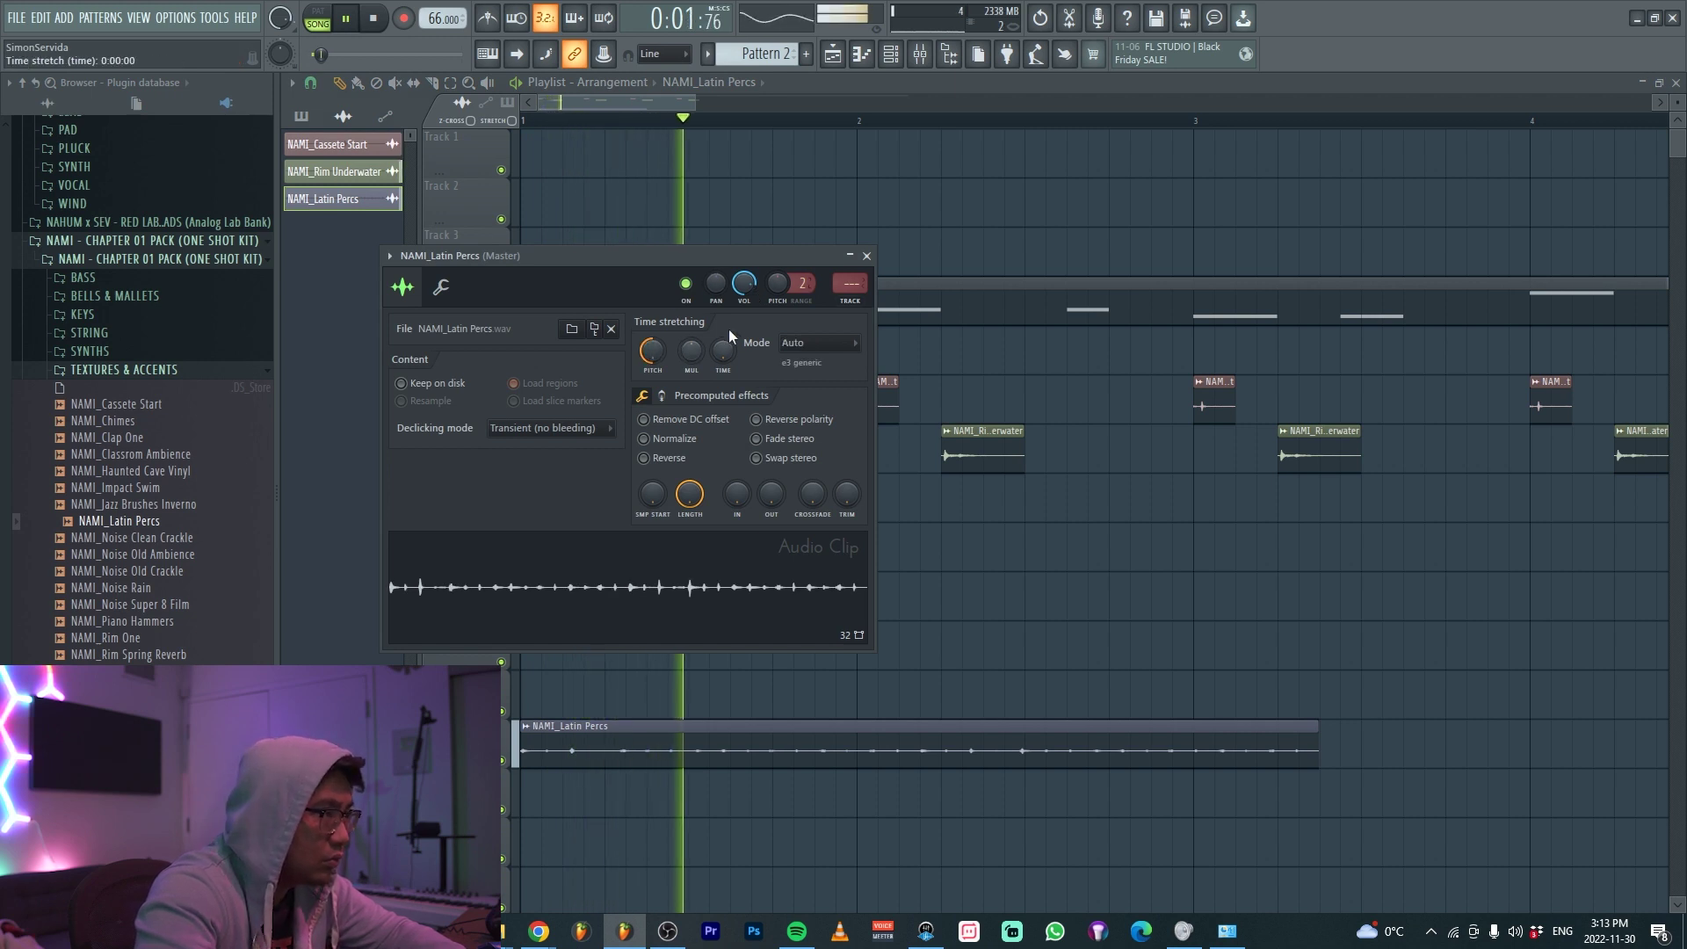
key(Escape)
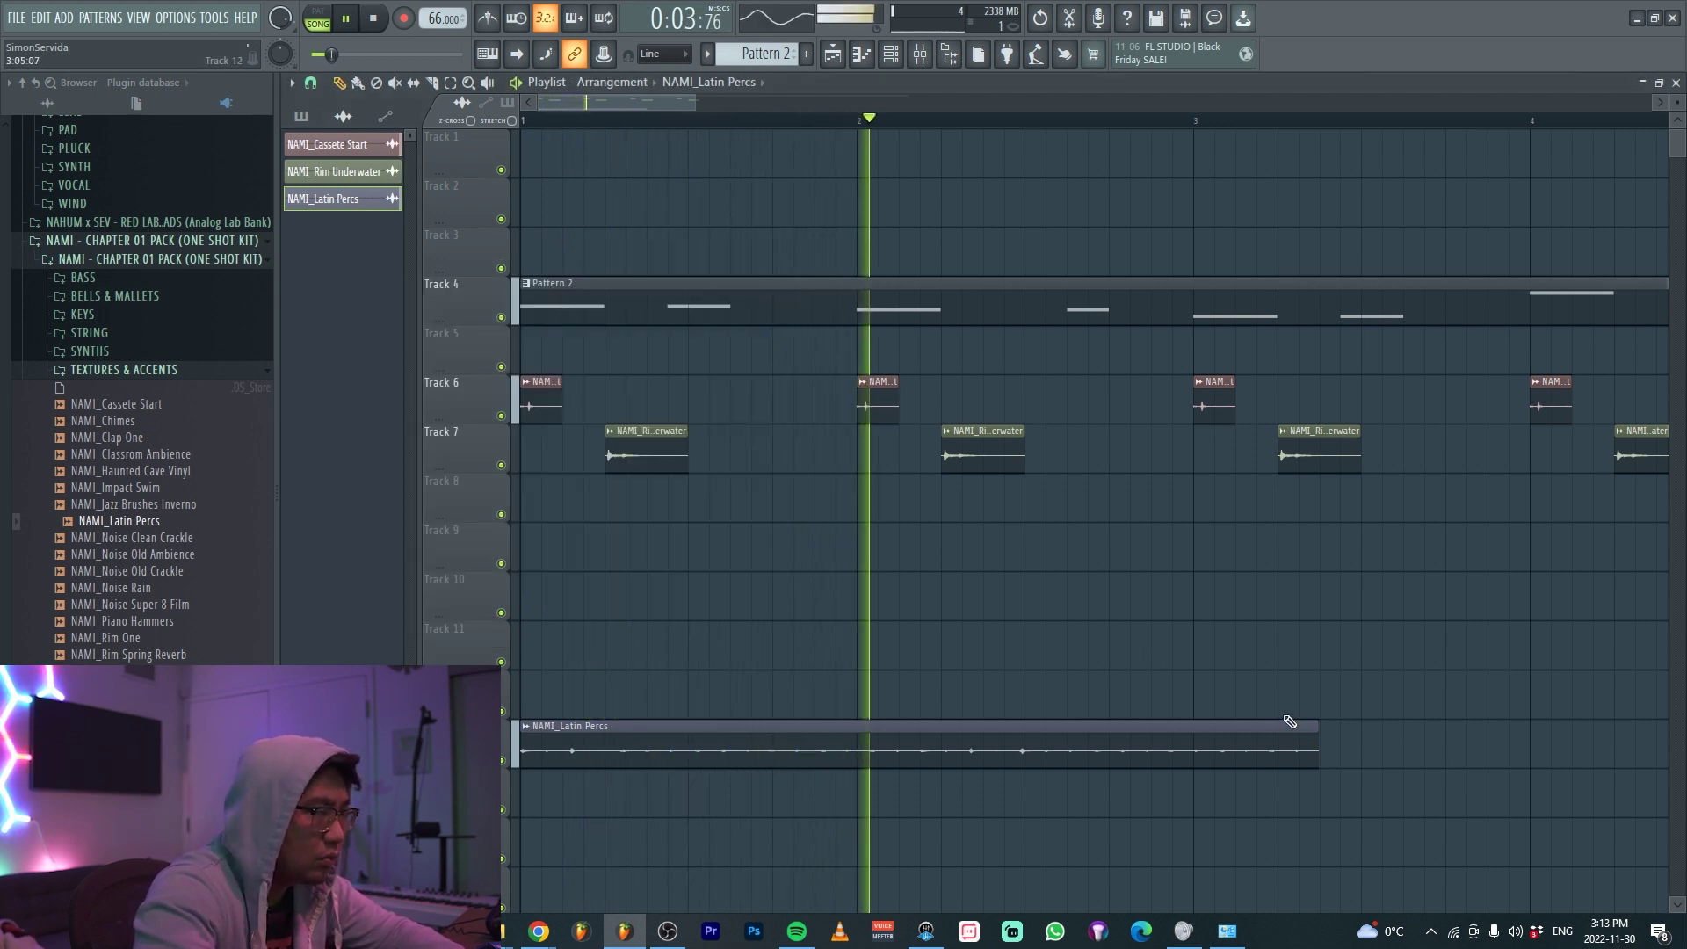
Move the NAMI_Latin Percs clip on Track 13 to step 11 of bar 1, checking it against playback
key(space)
scroll(536, 691, up, 3)
drag(671, 757, 1285, 751)
key(space)
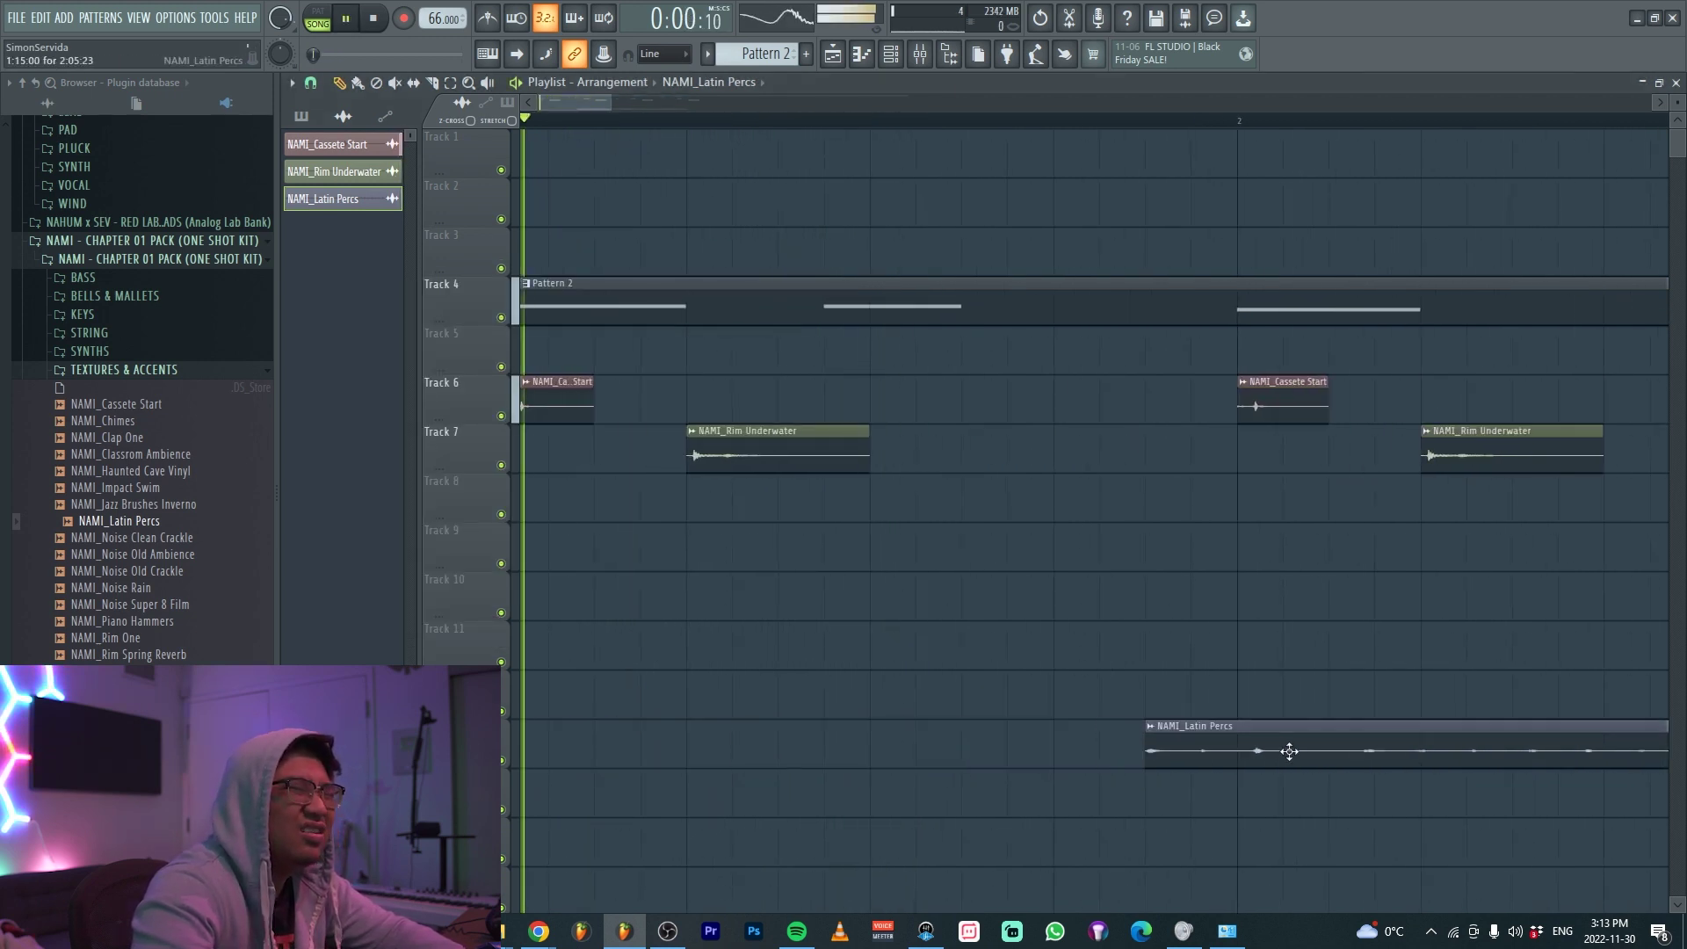
scroll(969, 716, down, 2)
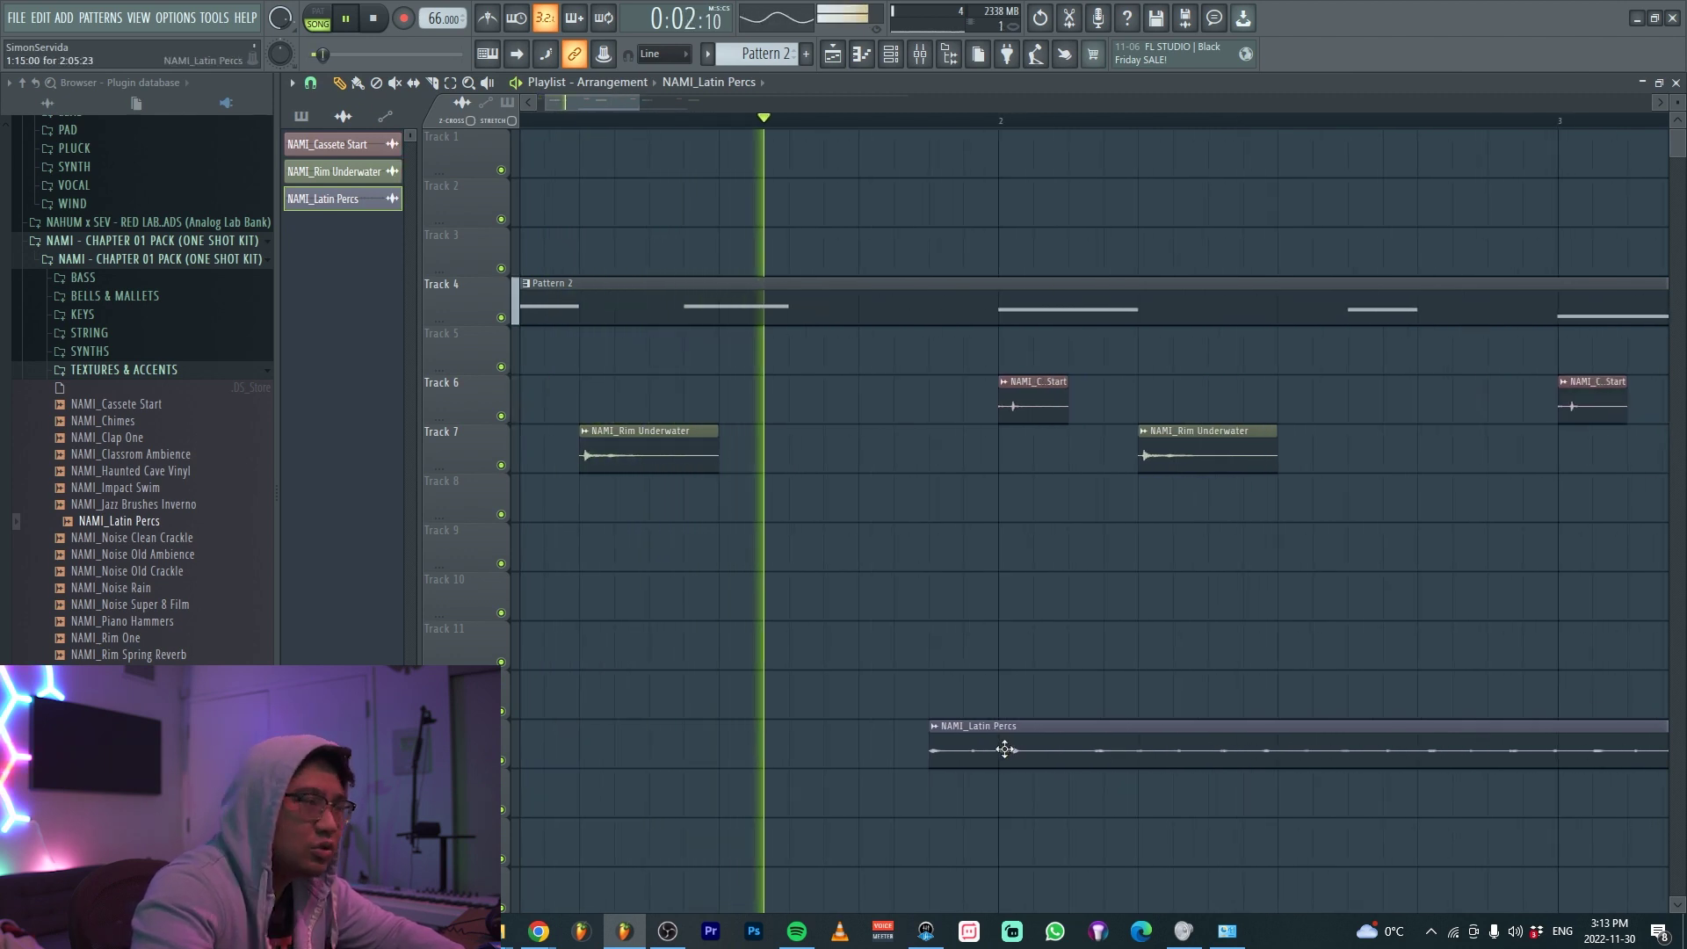
drag(1005, 749, 868, 755)
key(space)
Slice two short hits off the start of the NAMI_Latin Percs clip and move the remainder into bar 2
scroll(869, 764, up, 3)
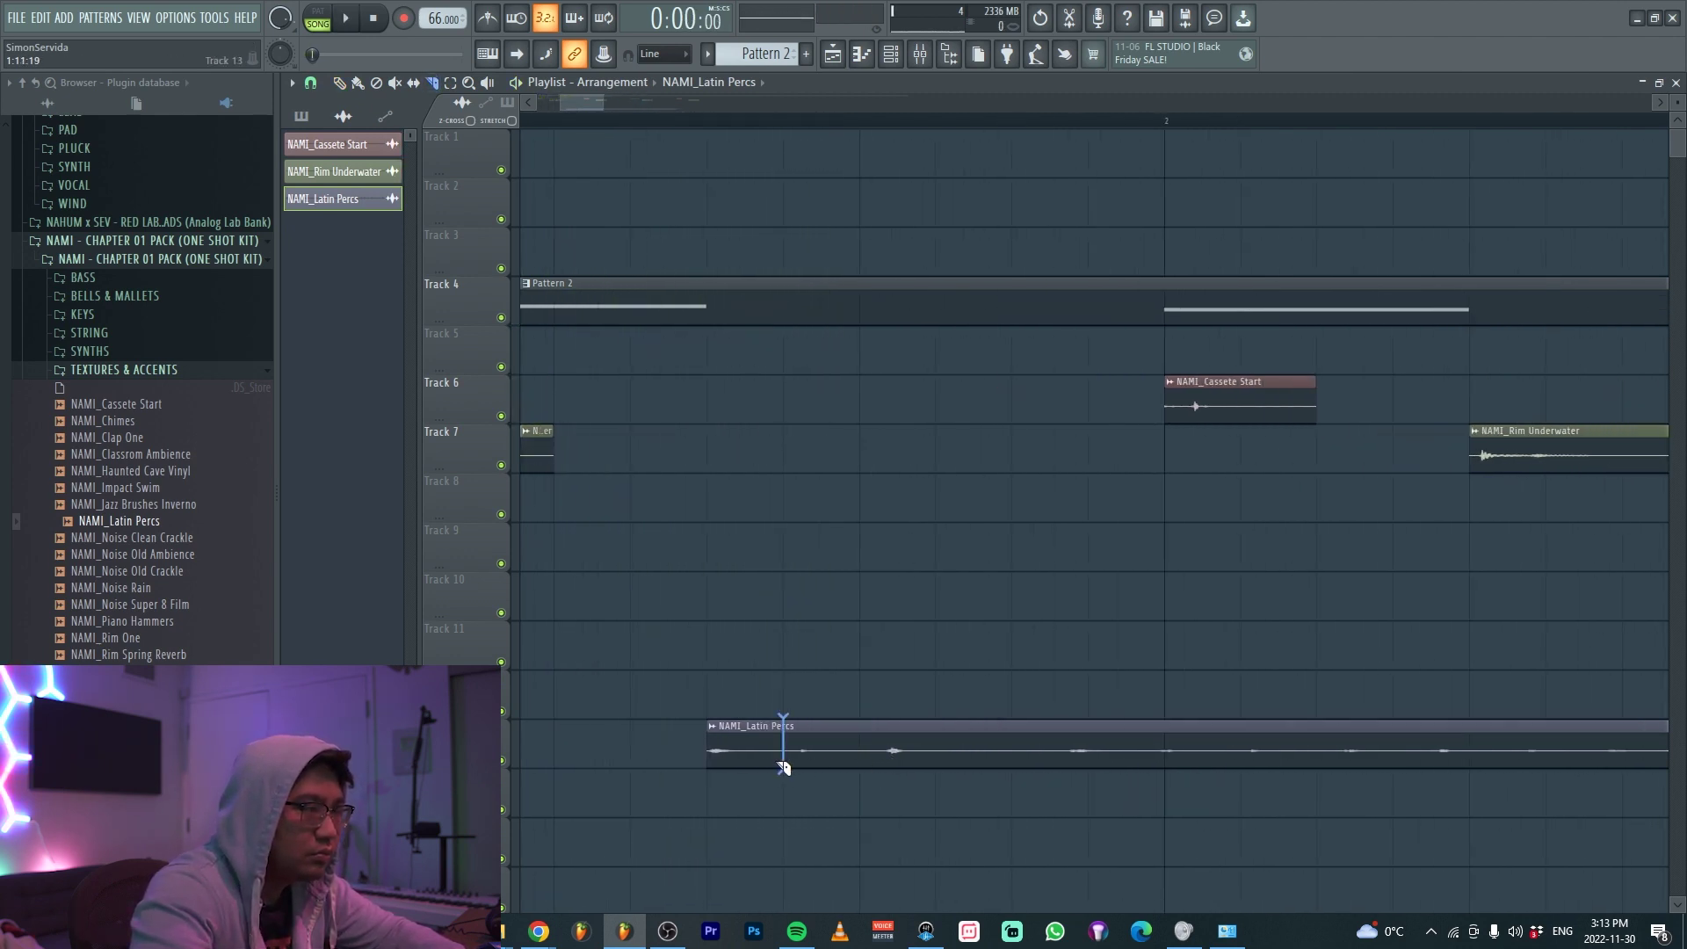
scroll(927, 771, down, 1)
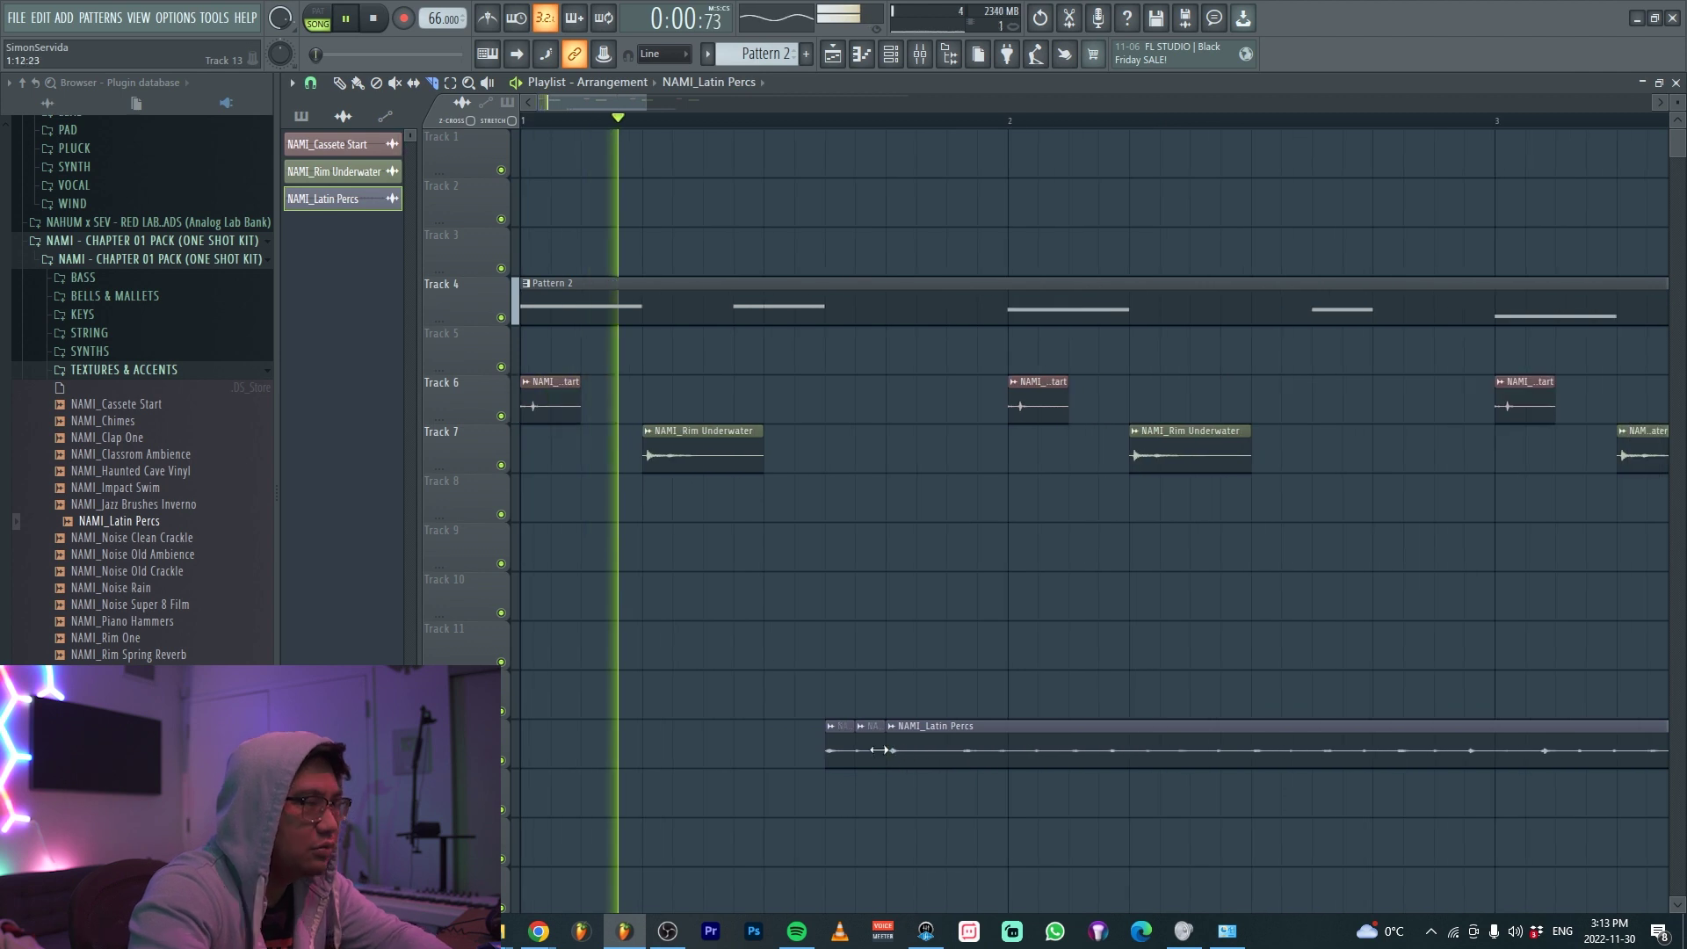
drag(965, 726, 1118, 722)
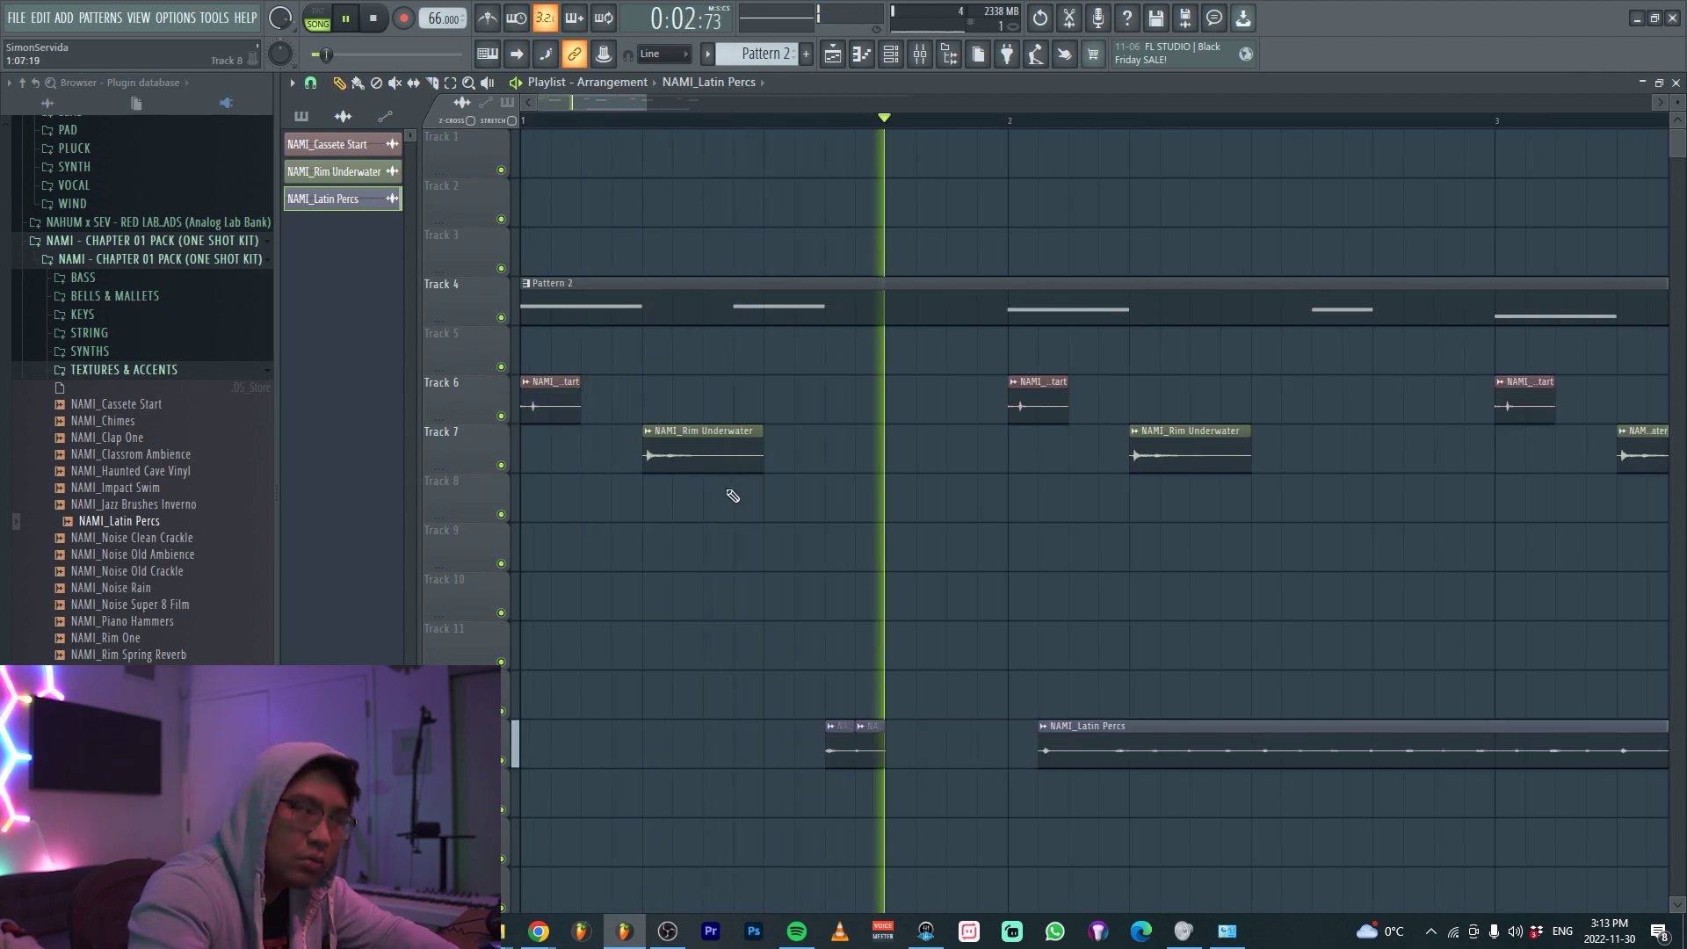
Copy the first NAMI_Rim Underwater clip on Track 7 to beat 4 of bar 1
shift+drag(697, 466, 945, 448)
scroll(844, 689, down, 2)
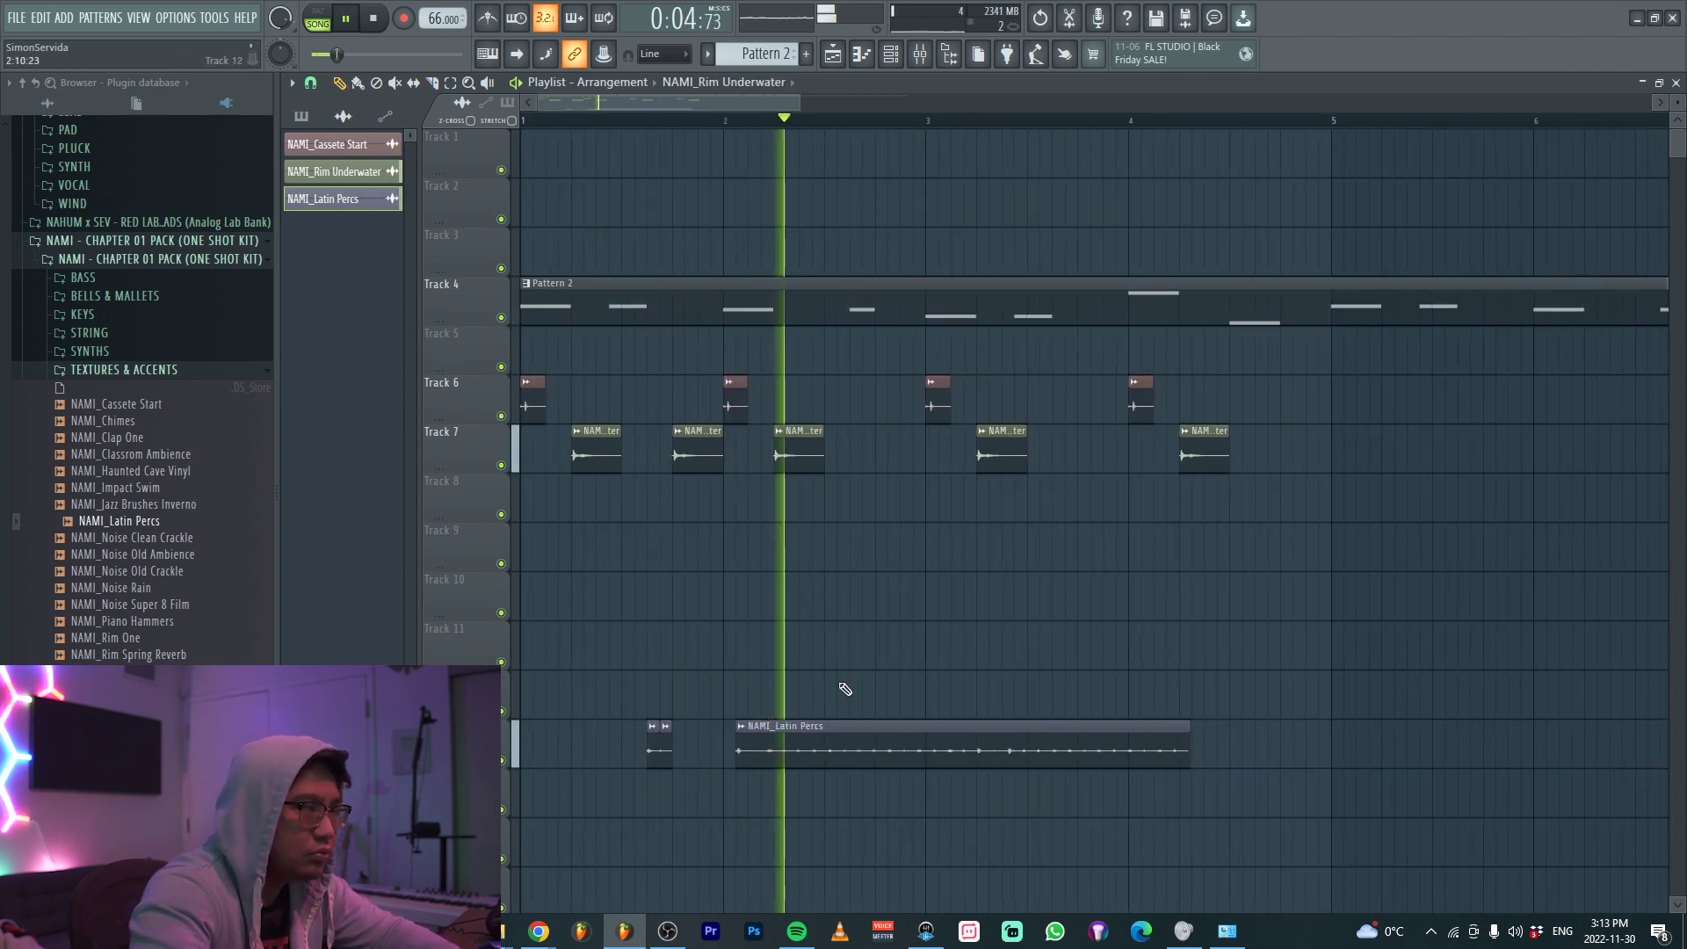
Trim the remaining NAMI_Latin Percs clip to two short hits at step 11 of bar 2 and duplicate the hits into bars 3 and 4
drag(802, 734, 910, 742)
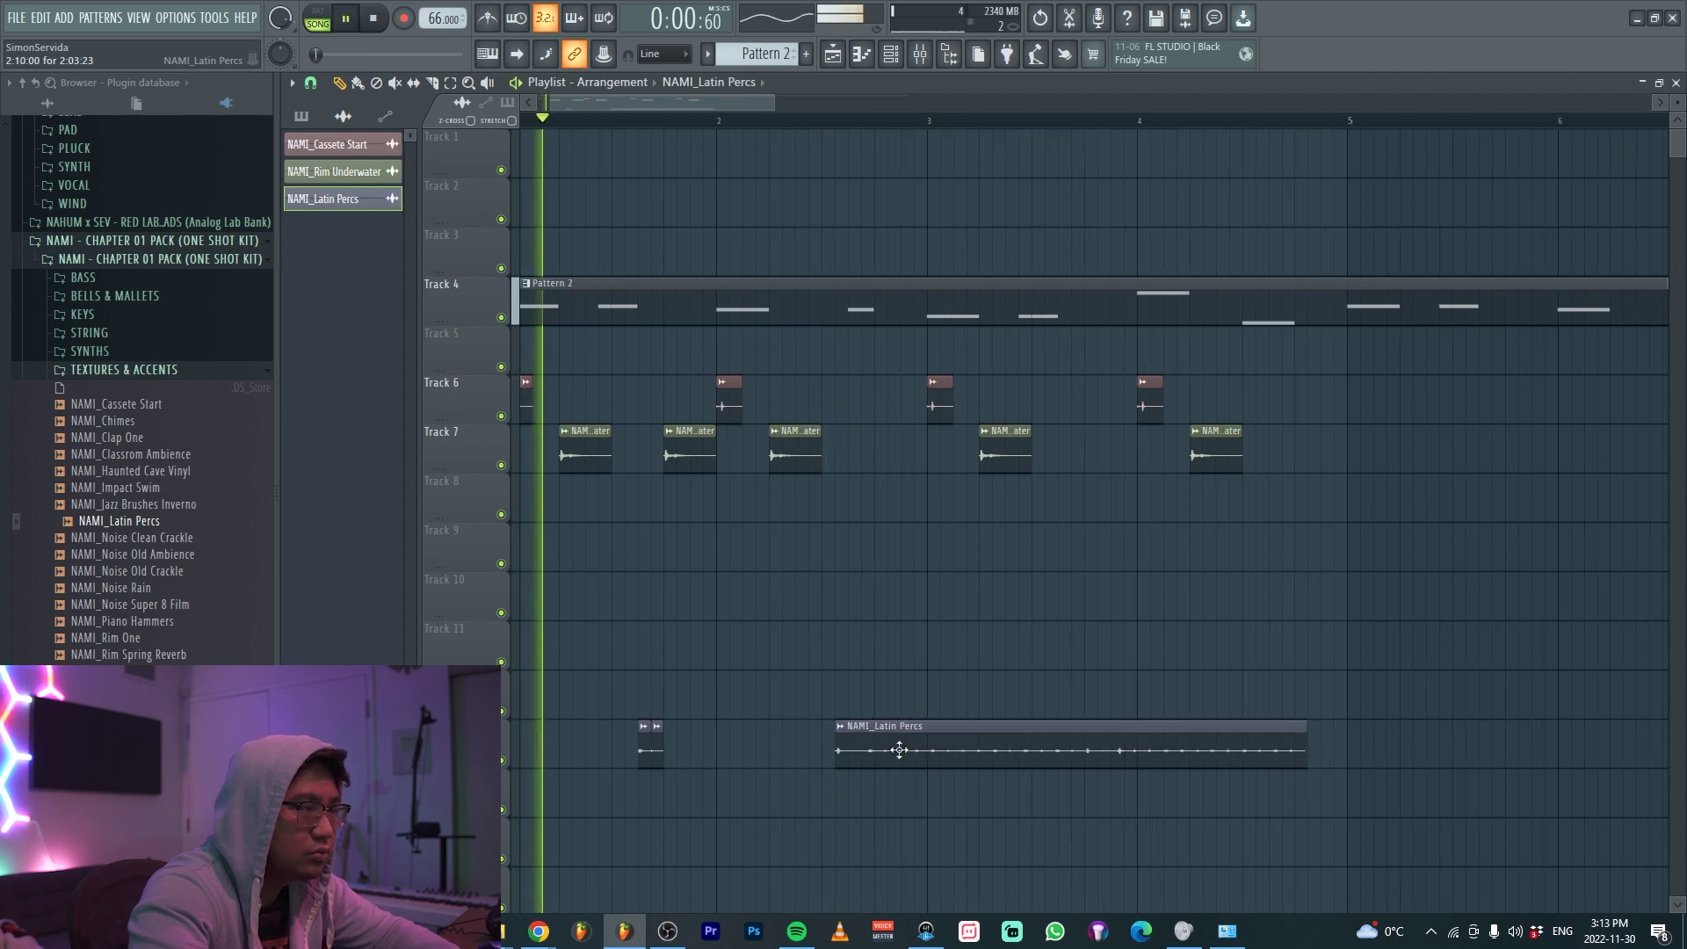
scroll(862, 744, up, 4)
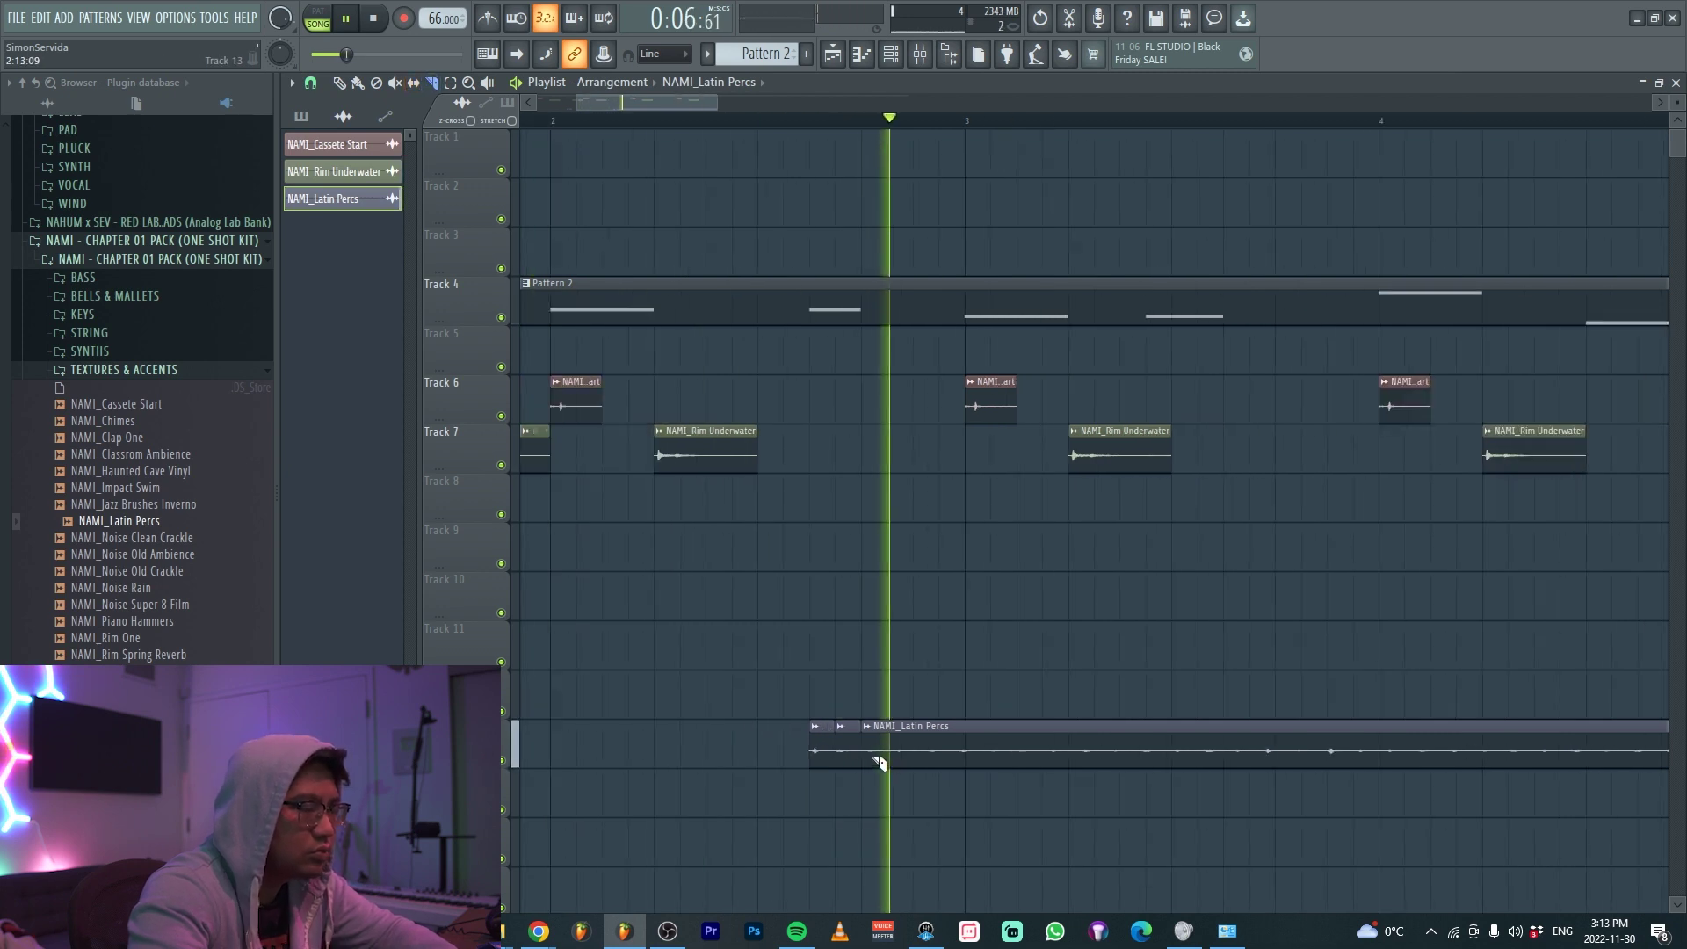
scroll(877, 762, down, 2)
right_click(960, 745)
scroll(948, 748, down, 2)
mouse_move(917, 752)
mouse_down()
mouse_move(615, 753)
mouse_move(1001, 748)
mouse_move(964, 756)
mouse_up()
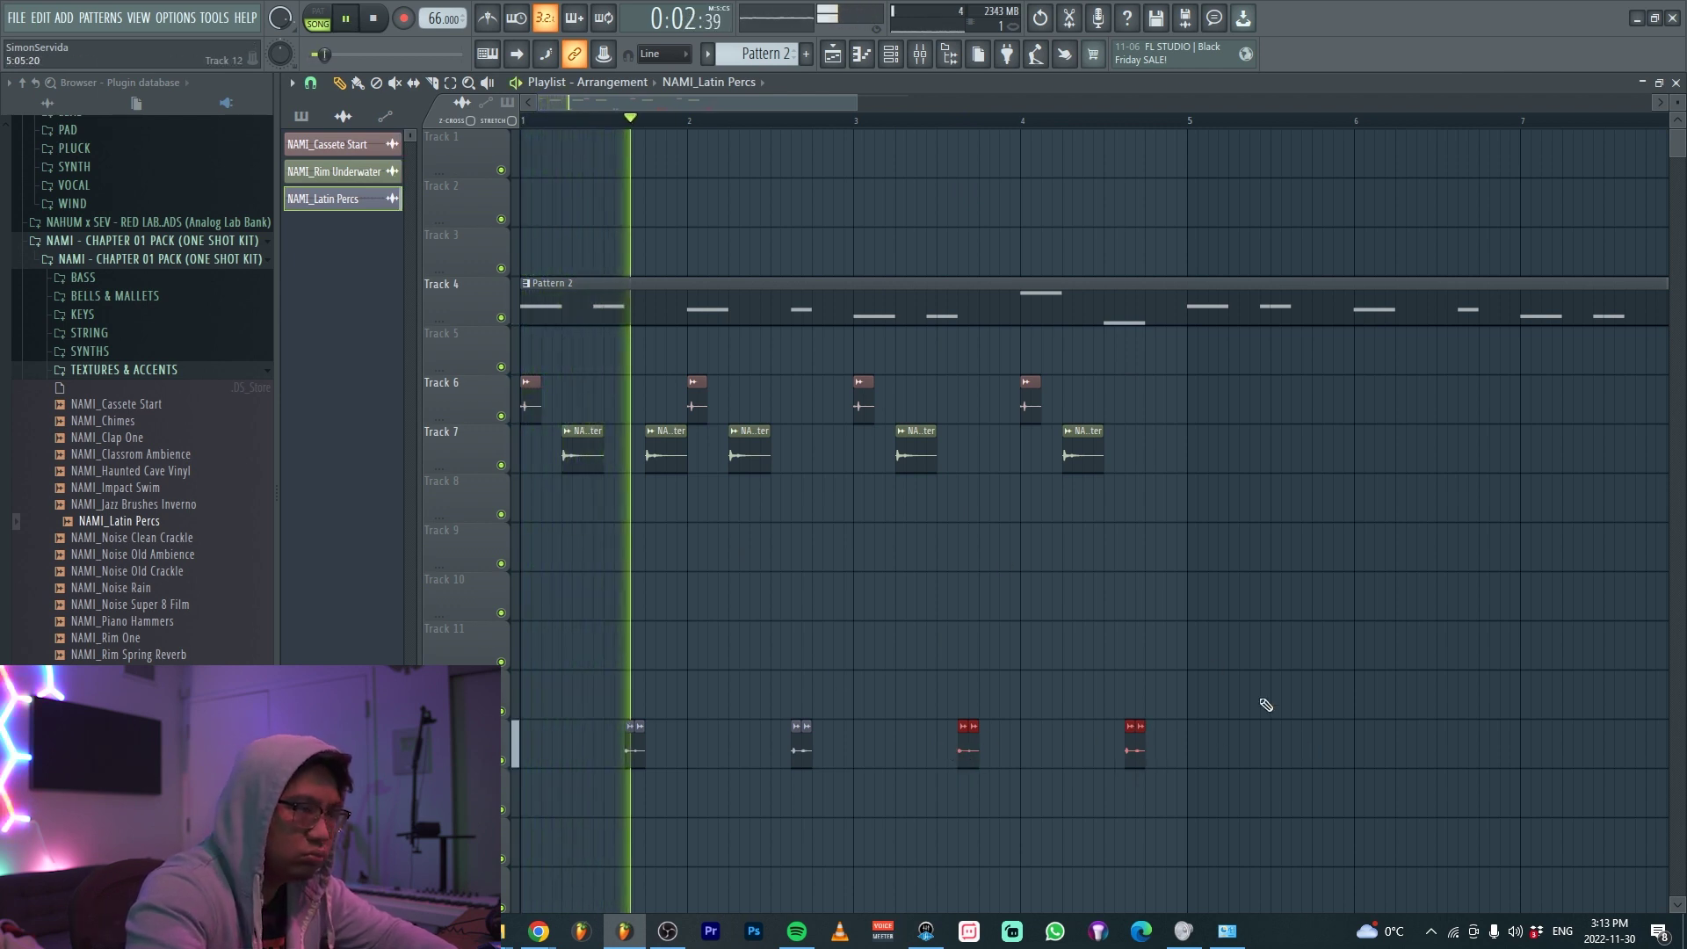
Select all the NAMI_Latin Percs hits and move them up from Track 13 to Track 8
drag(1324, 729, 605, 742)
key(shift+Up)
key(shift+Up)
key(shift+Up)
key(shift+Up)
key(shift+Up)
key(shift+Up)
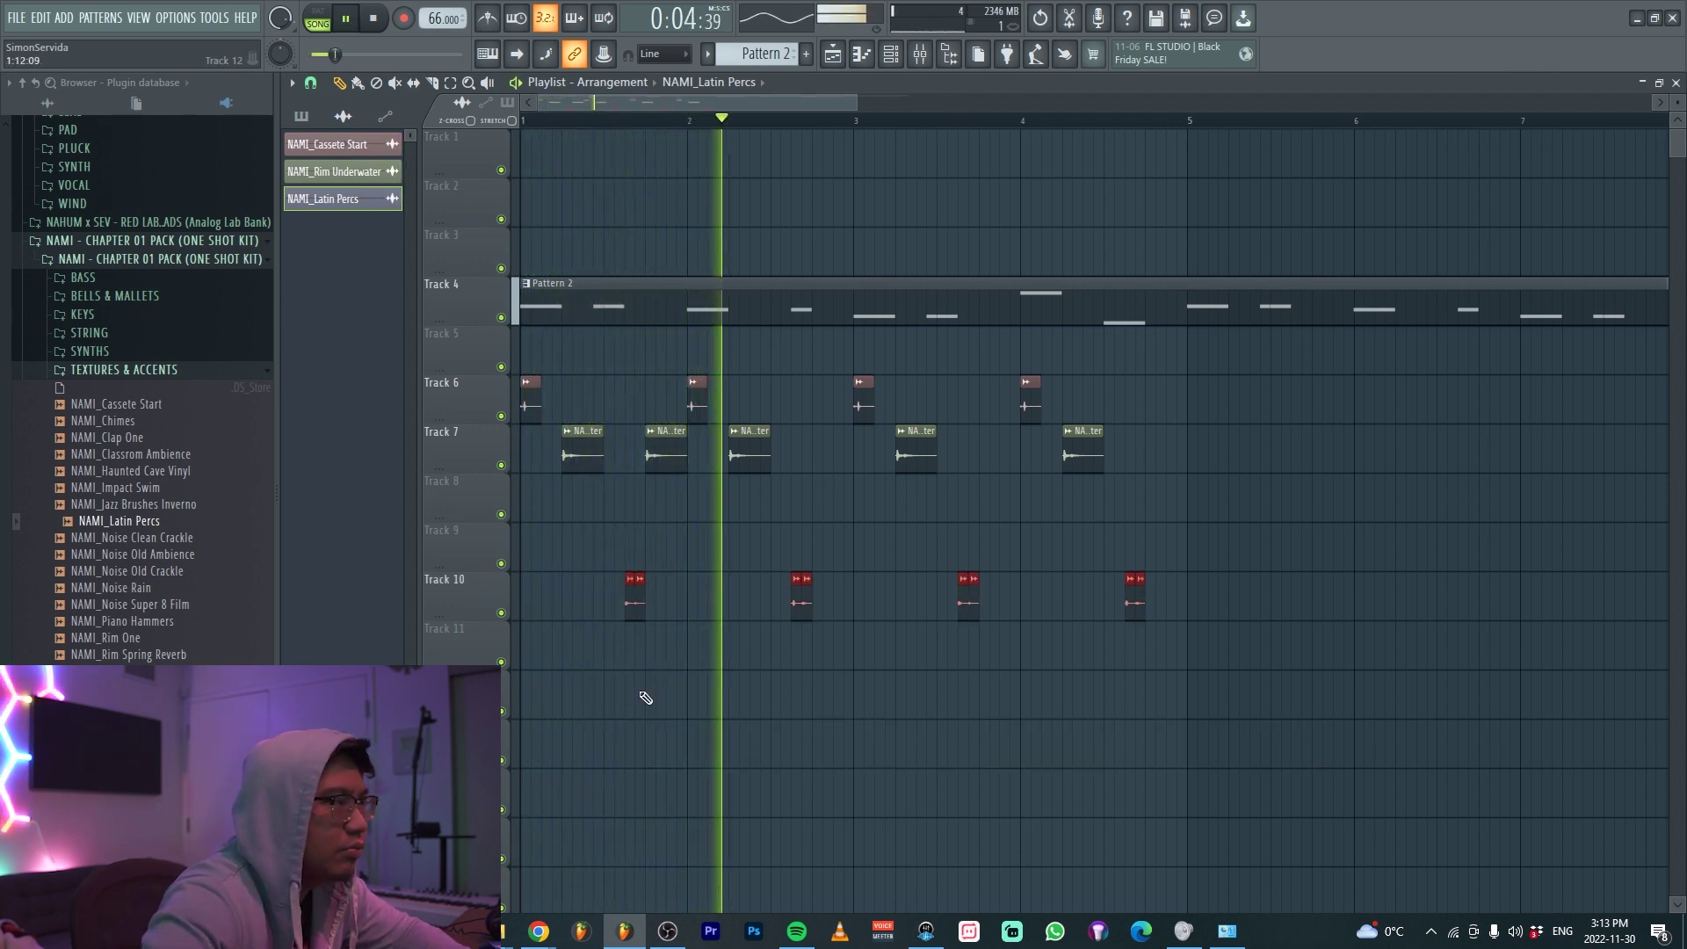
key(shift+Down)
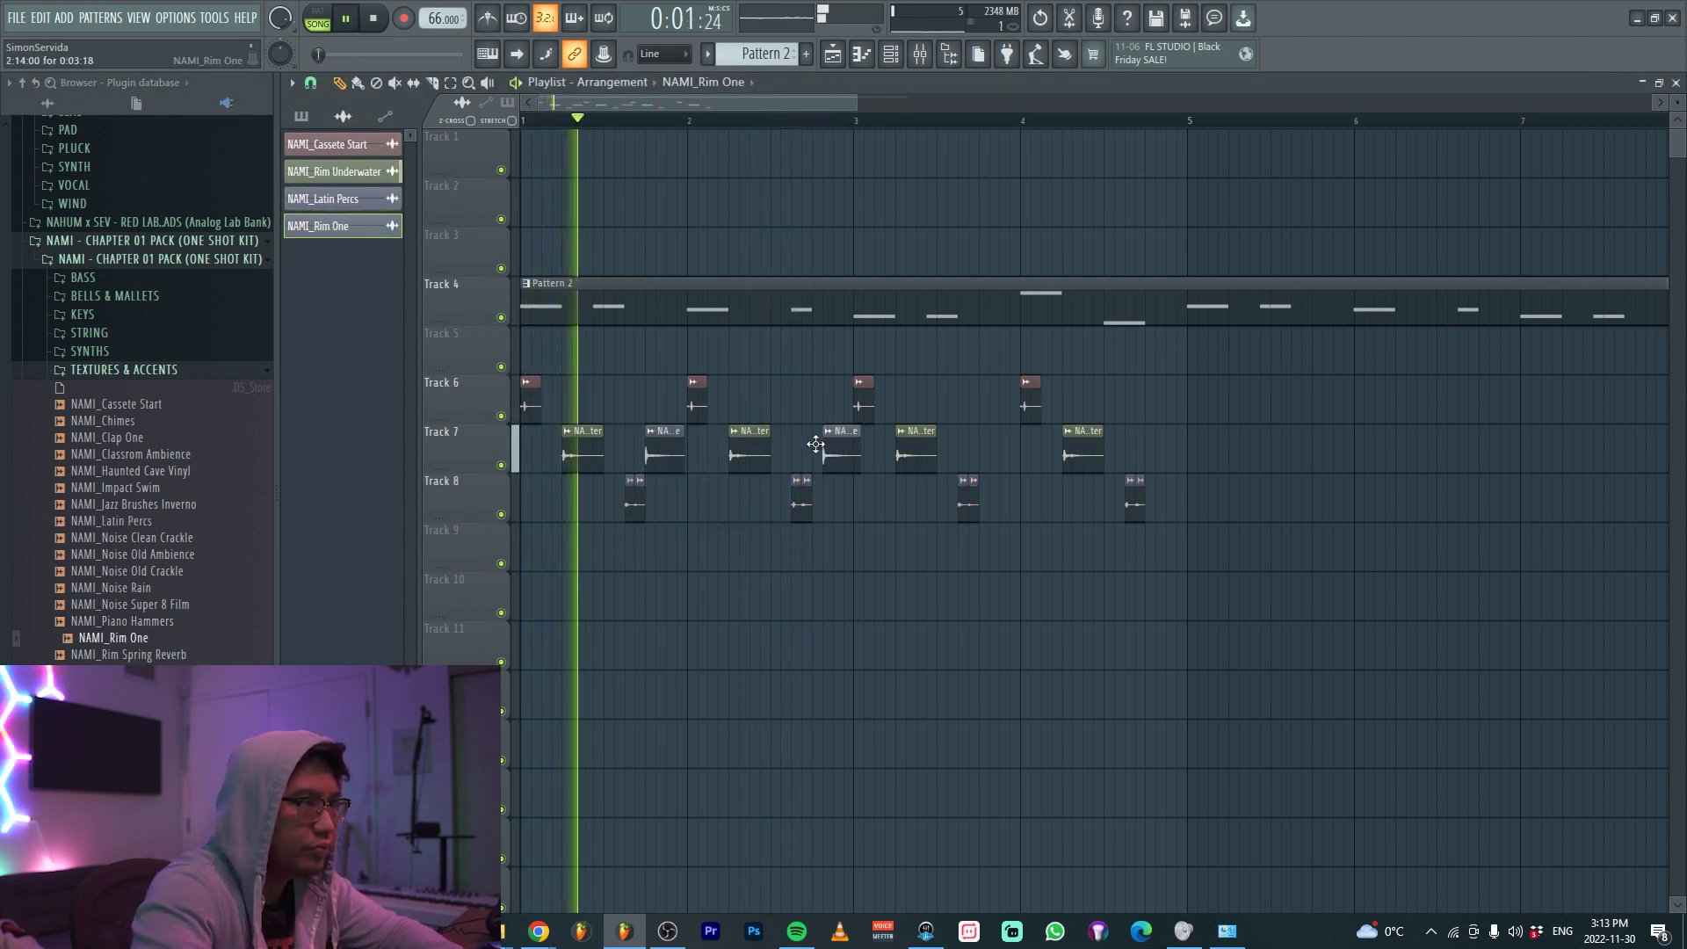
Check the NAMI_Rim One mixer track and the audio clip settings of NAMI_Rim Underwater during playback
key(F9)
click(589, 378)
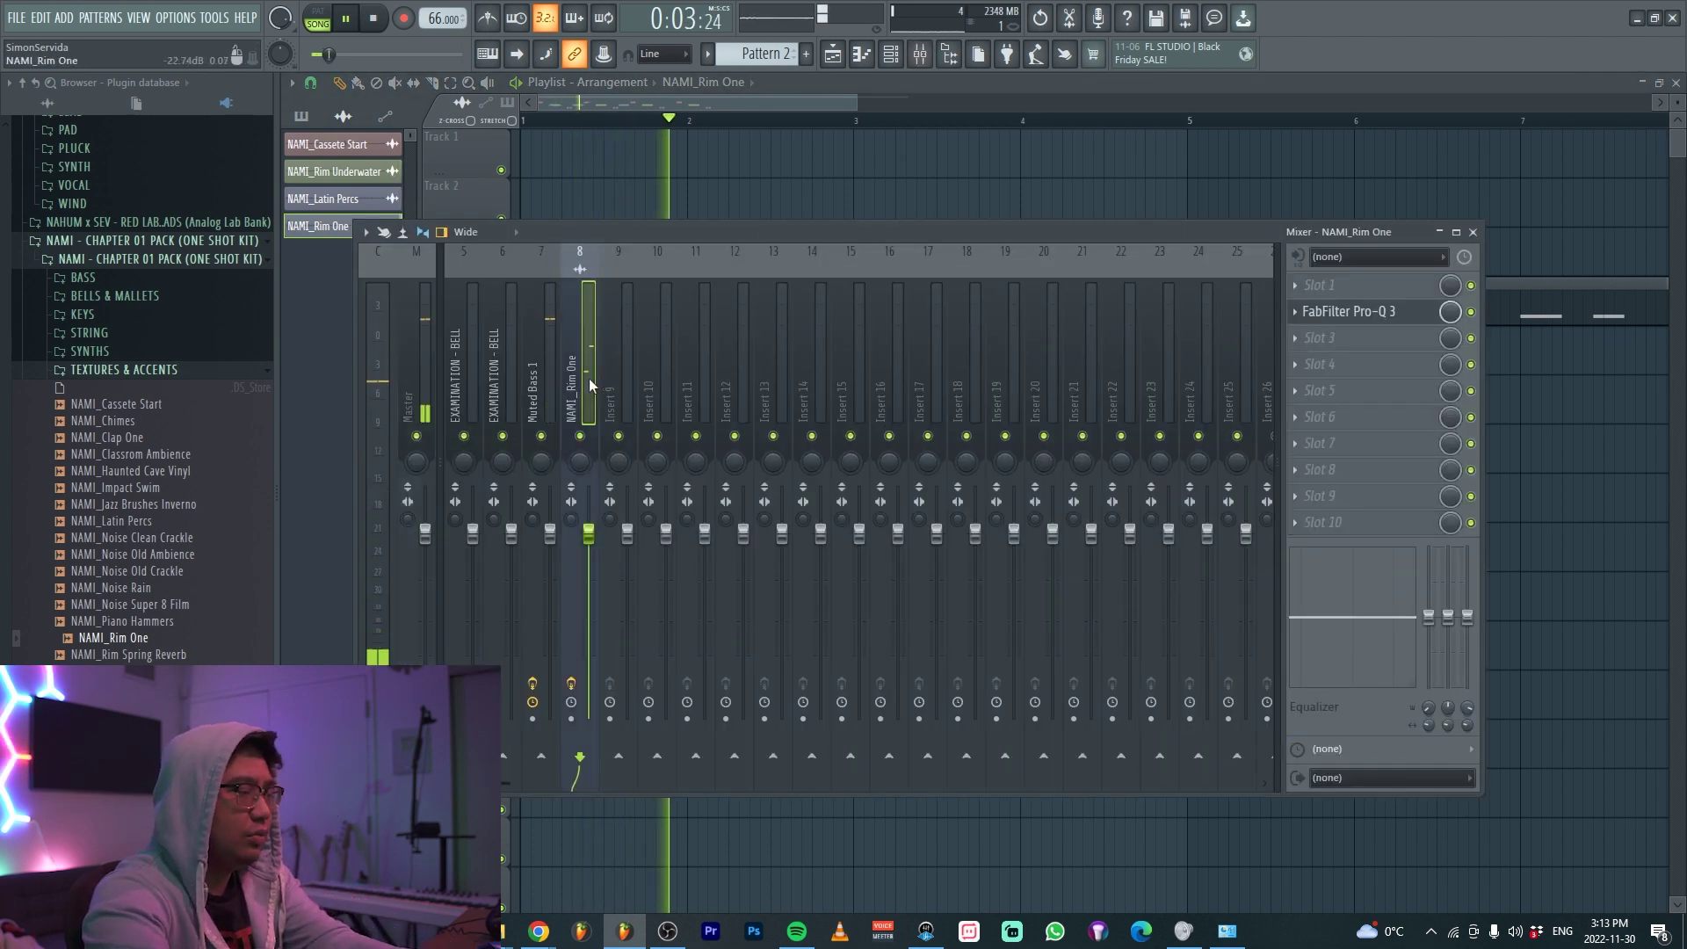
key(F9)
scroll(701, 435, up, 4)
scroll(826, 454, up, 4)
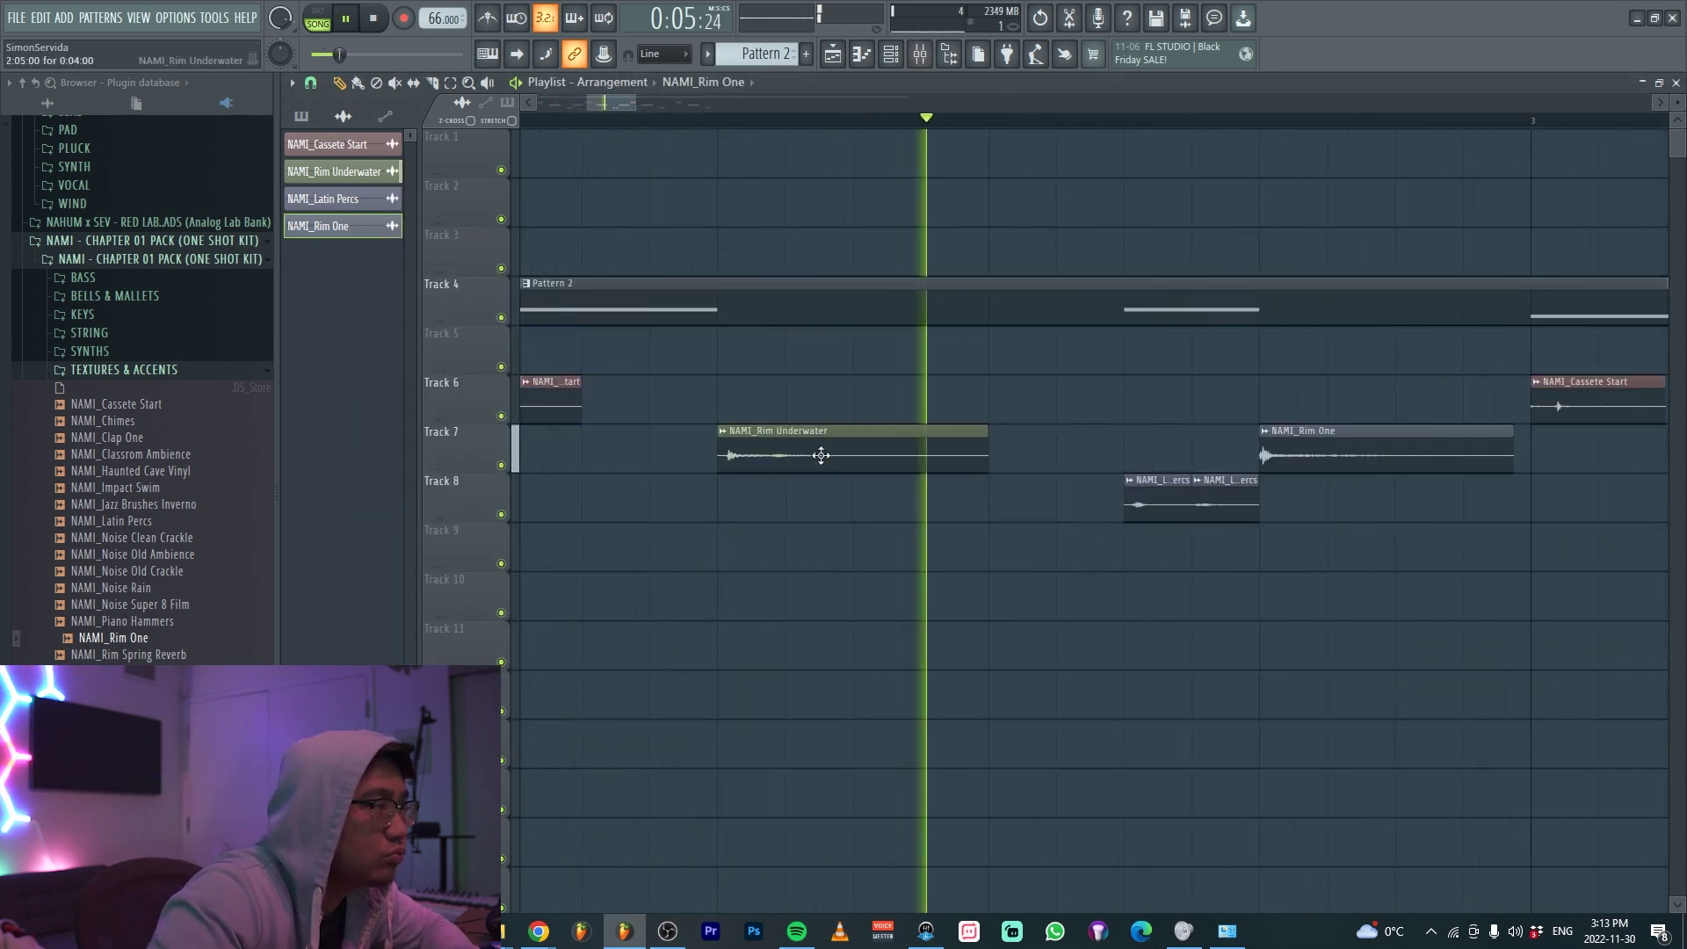
double_click(821, 456)
key(Escape)
Add a low shelf band of about -3.25 dB in FabFilter Pro-Q 3 on the NAMI_Rim One mixer track
key(F9)
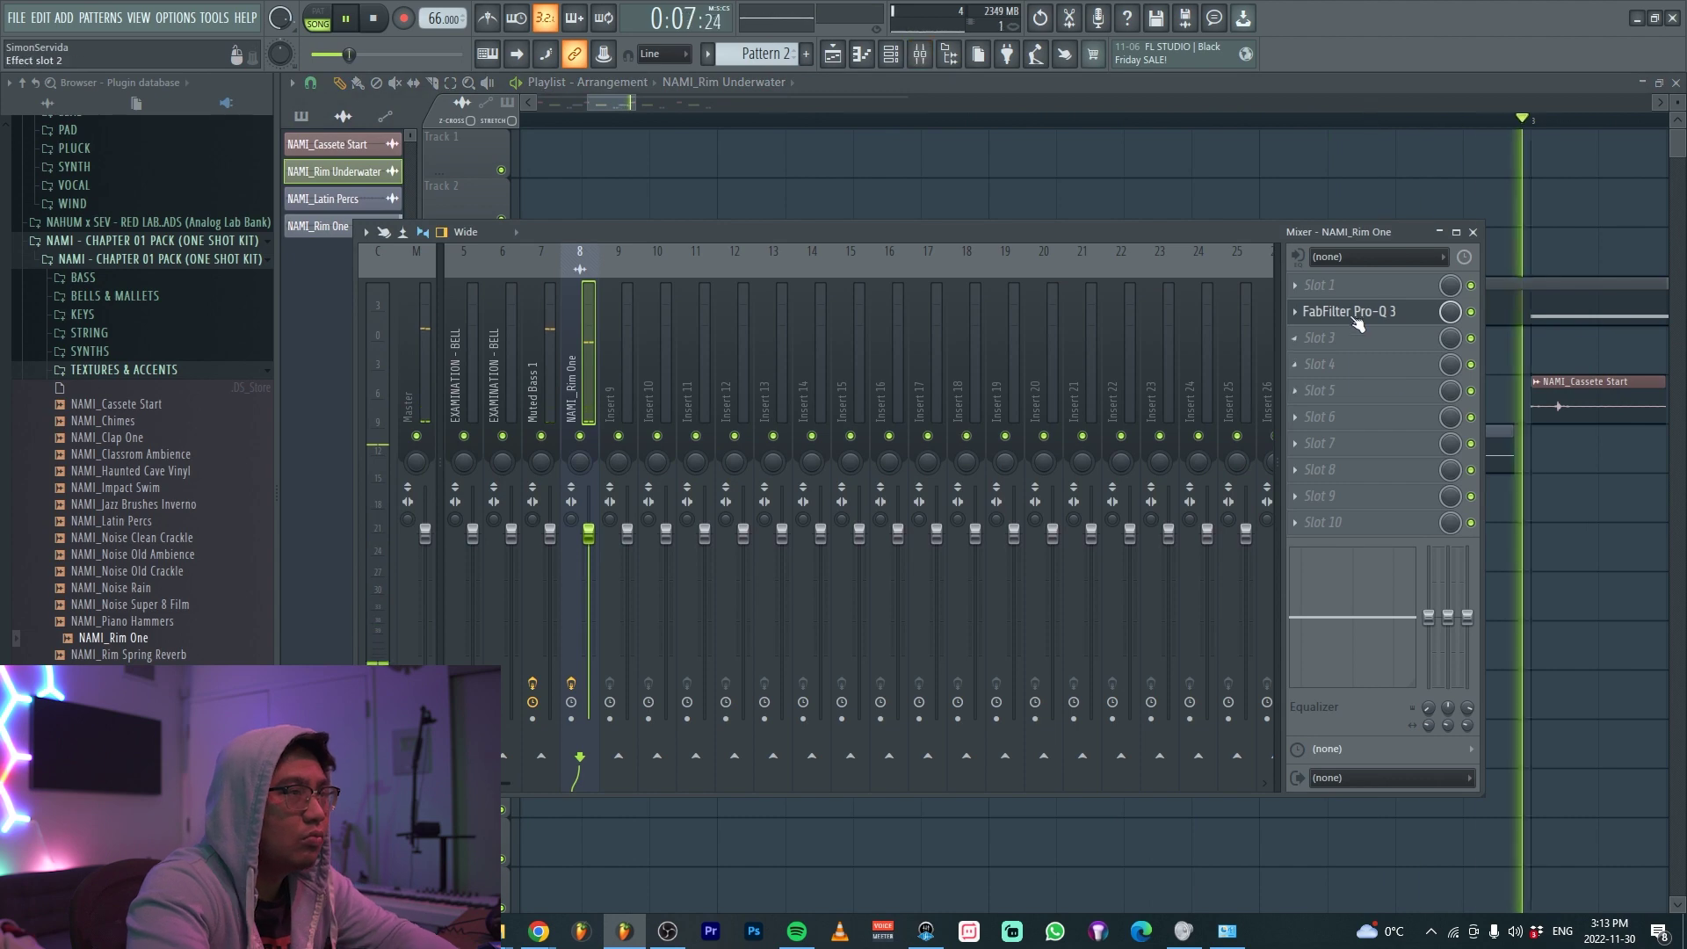
click(1354, 317)
drag(466, 396, 613, 427)
scroll(612, 427, down, 3)
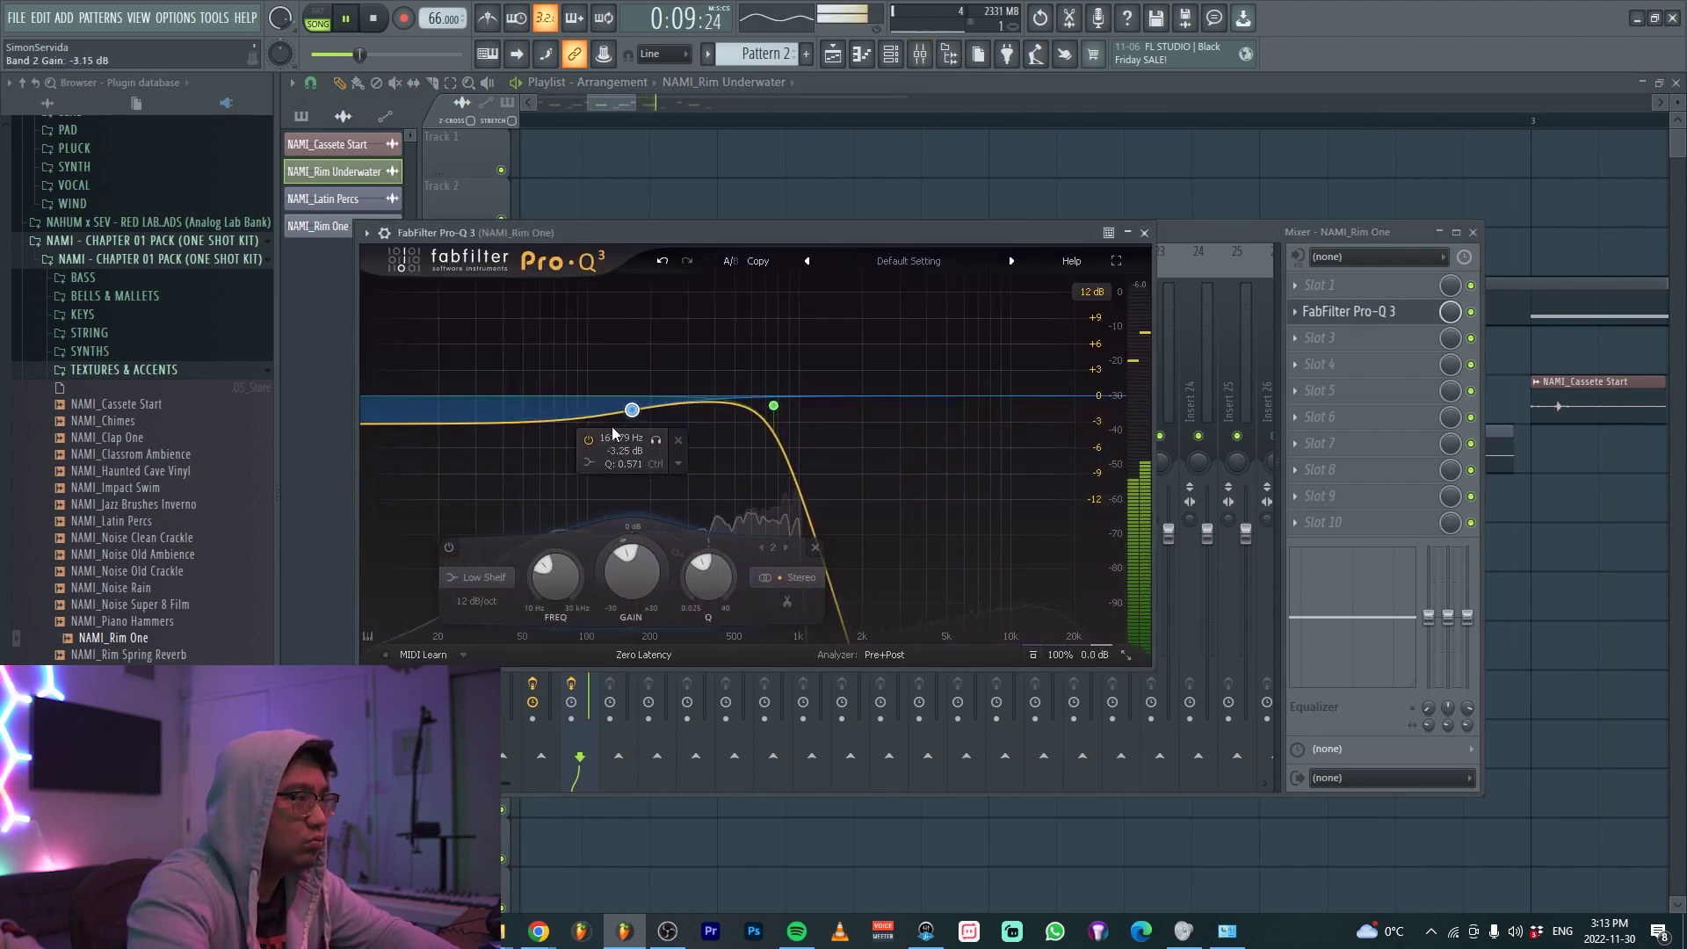
right_click(620, 408)
click(694, 569)
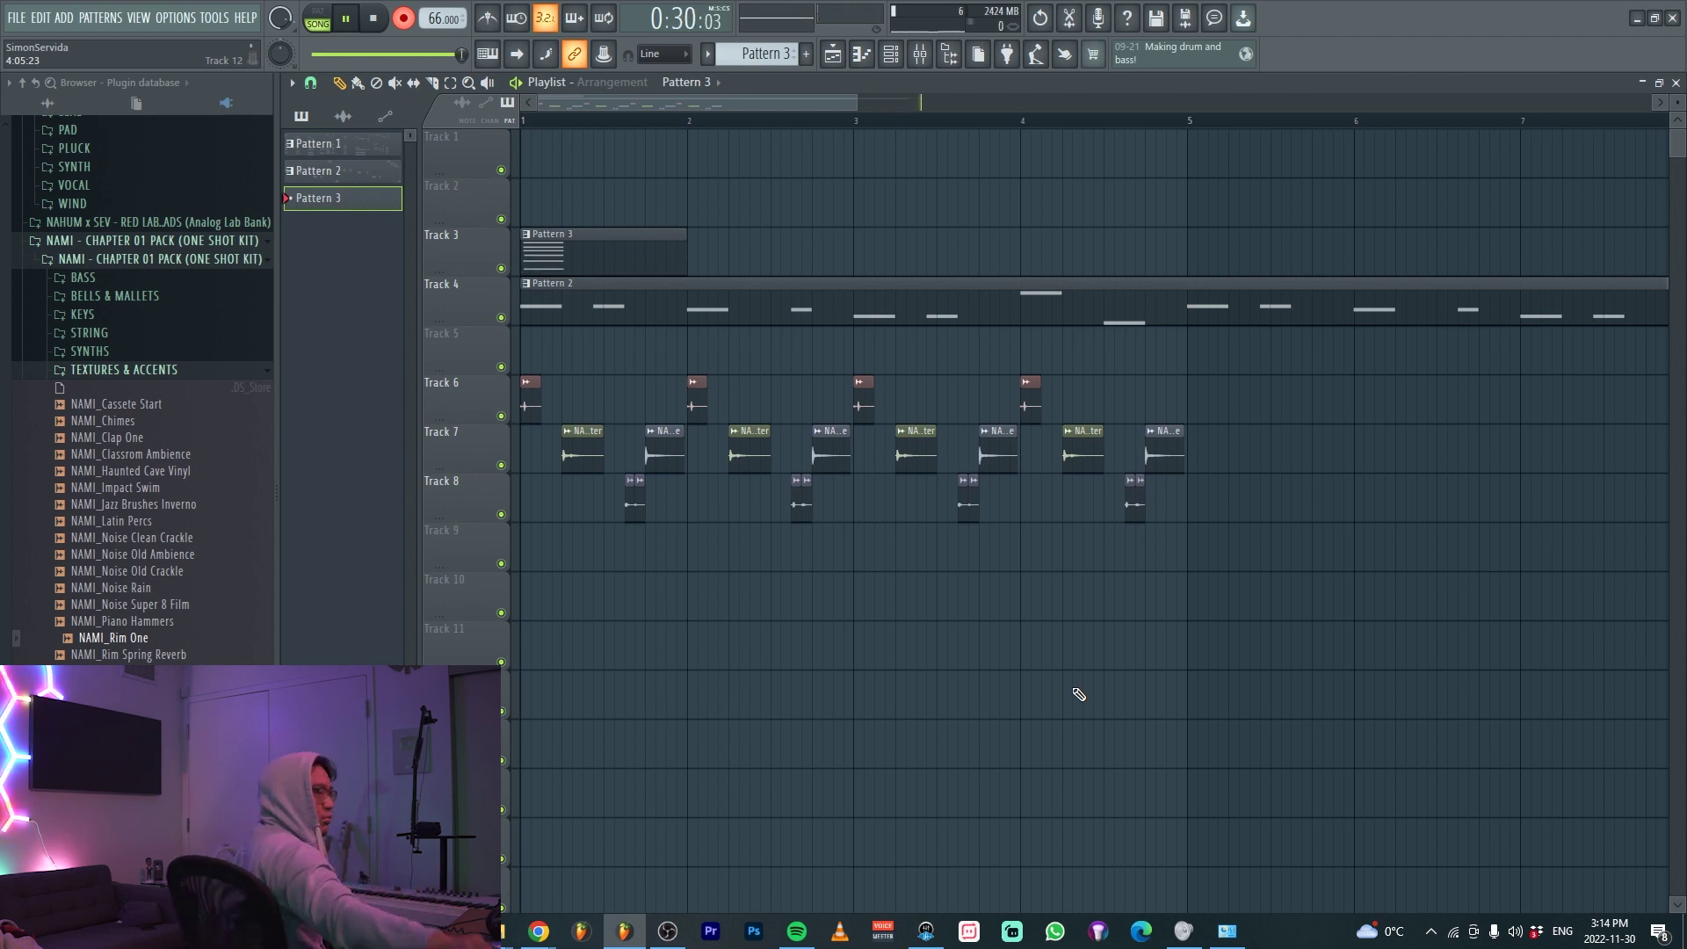
Stop the Pattern 3 recording
key(space)
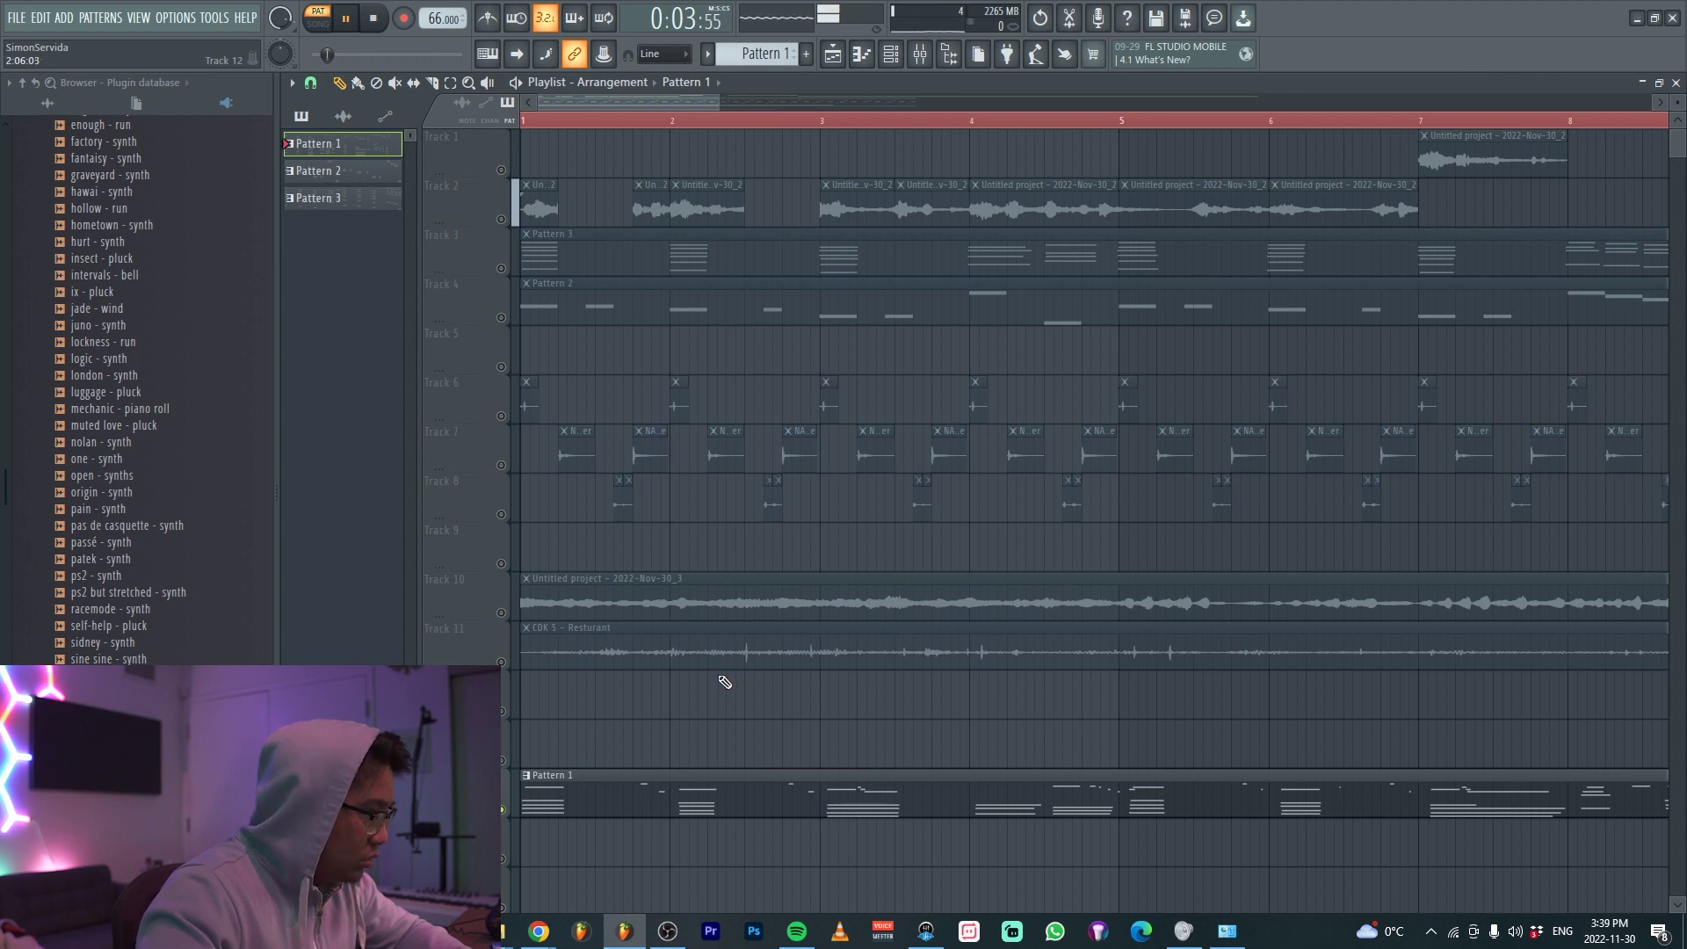
Delete the Pattern 1 clip from Track 14 and unmute all the other playlist tracks
scroll(694, 747, down, 3)
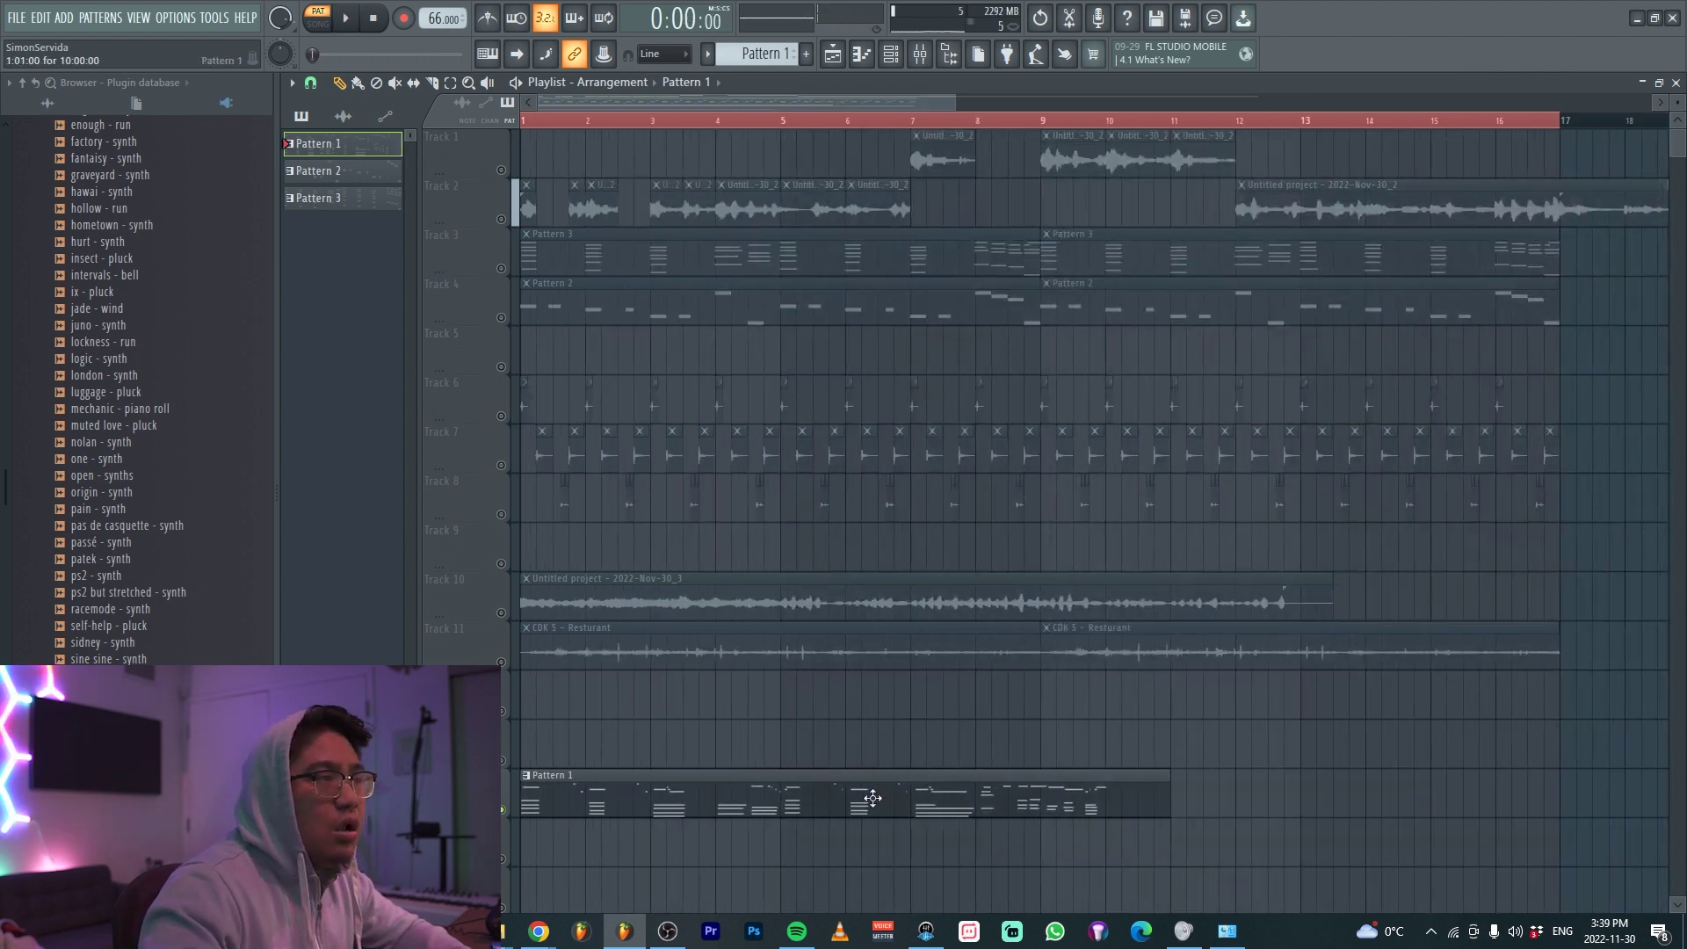
right_click(876, 796)
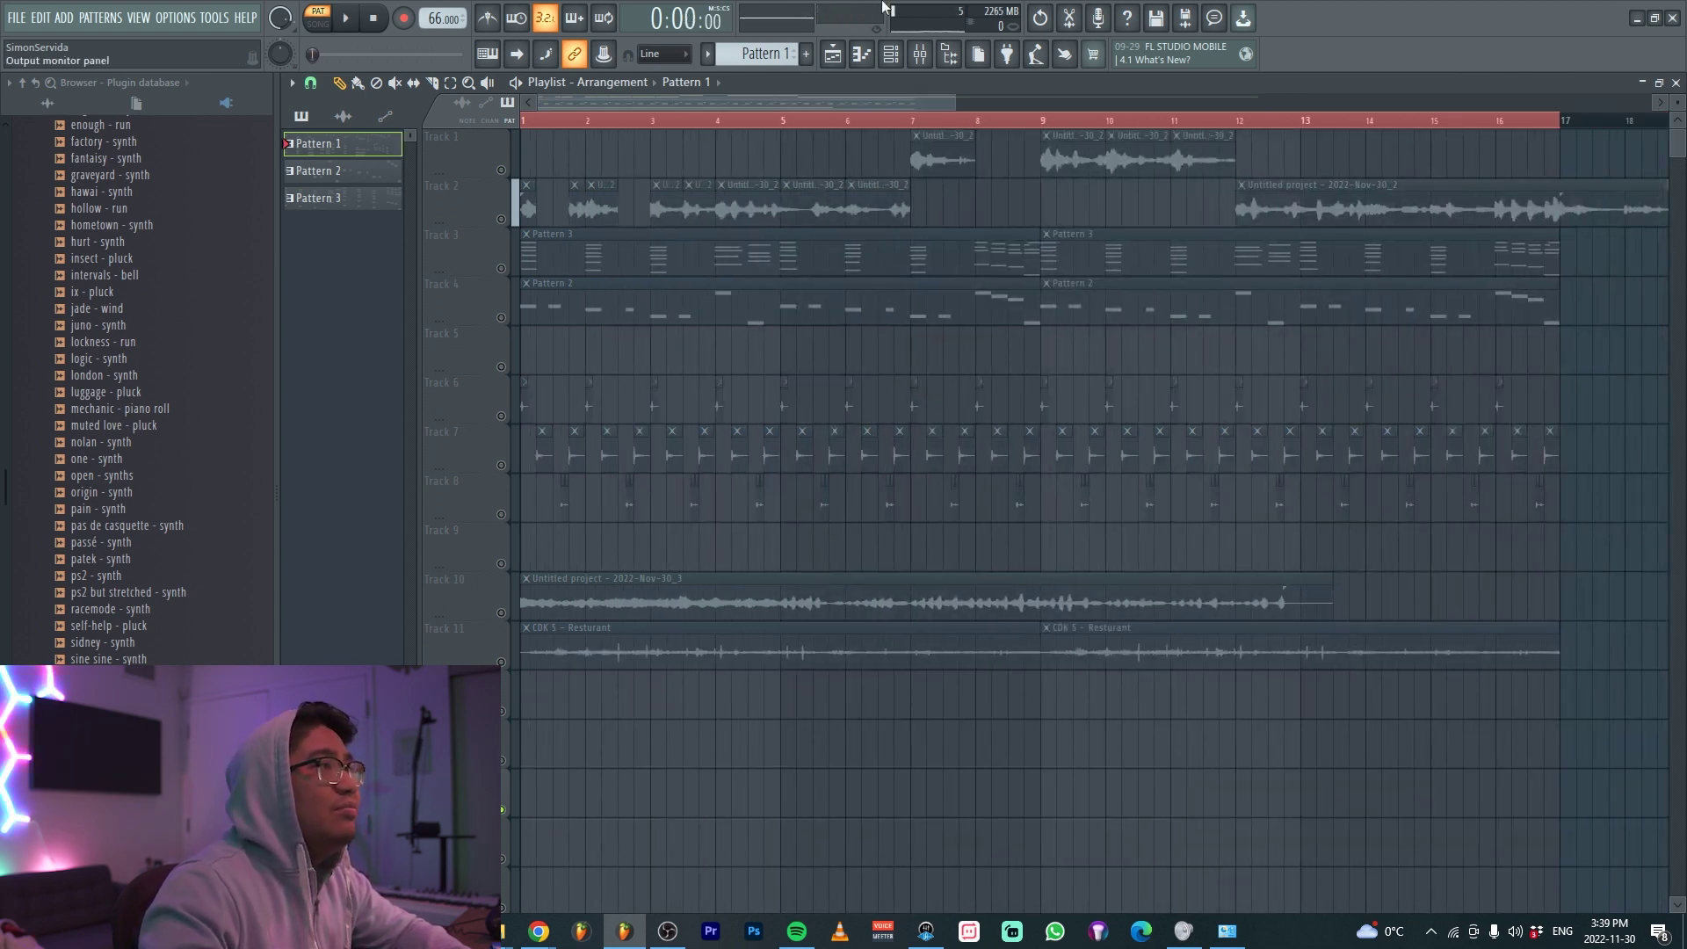
right_click(507, 220)
right_click(507, 220)
Mute Track 10 and play the arrangement from the start in song mode
key(space)
click(501, 613)
key(space)
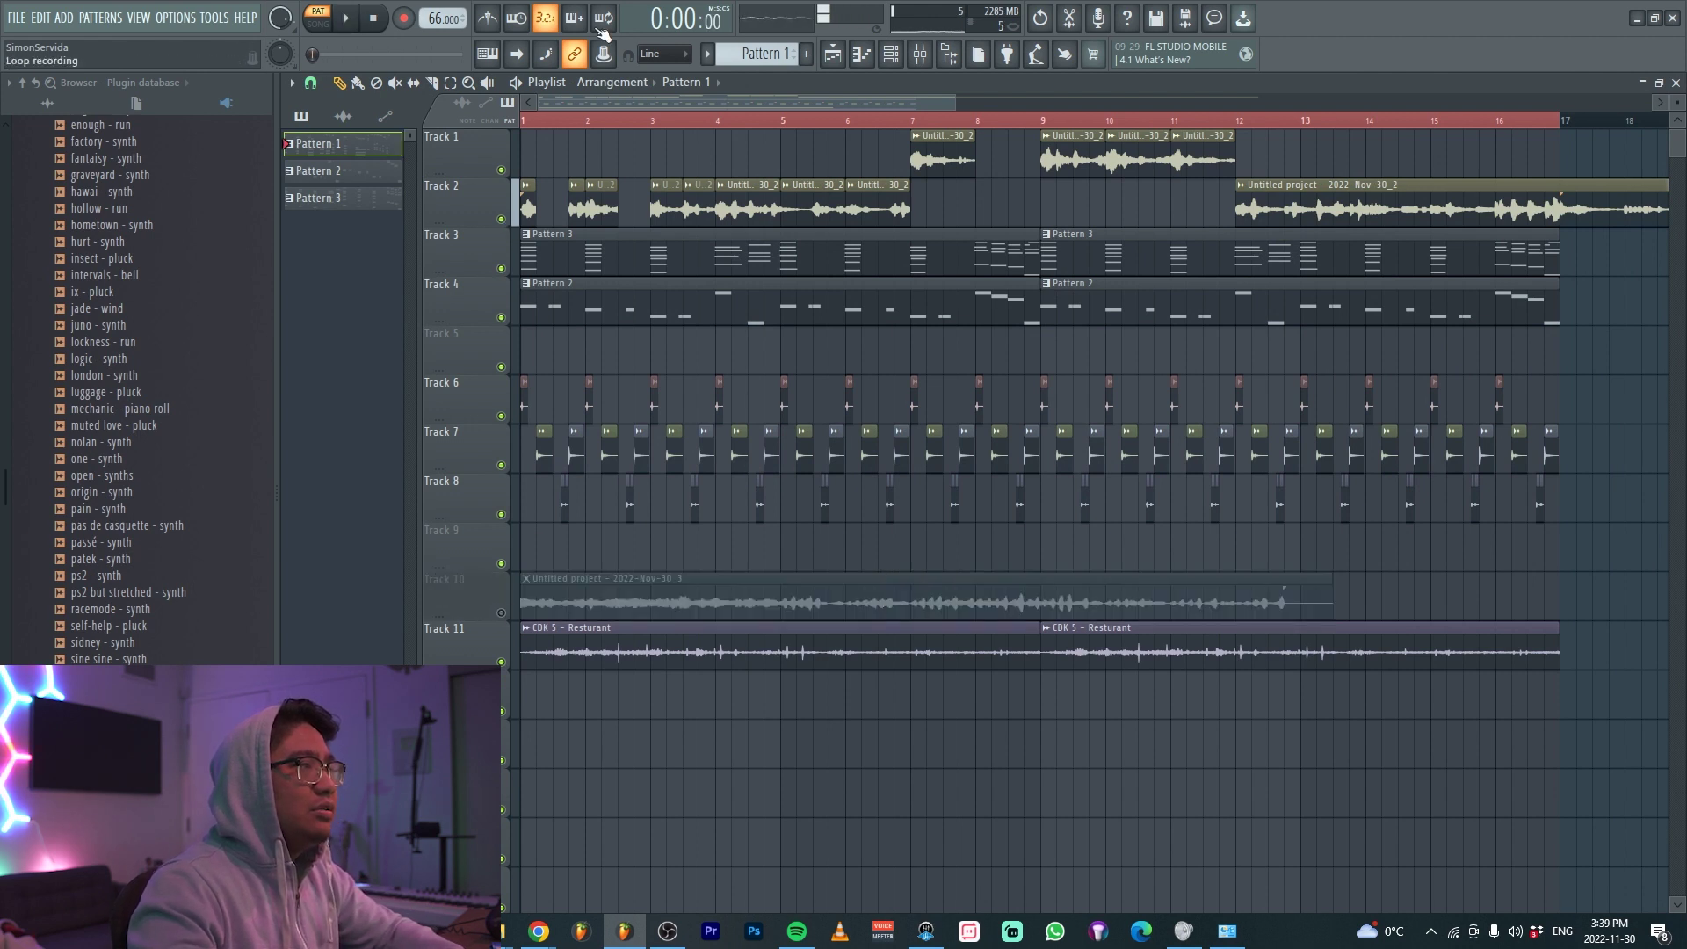
key(space)
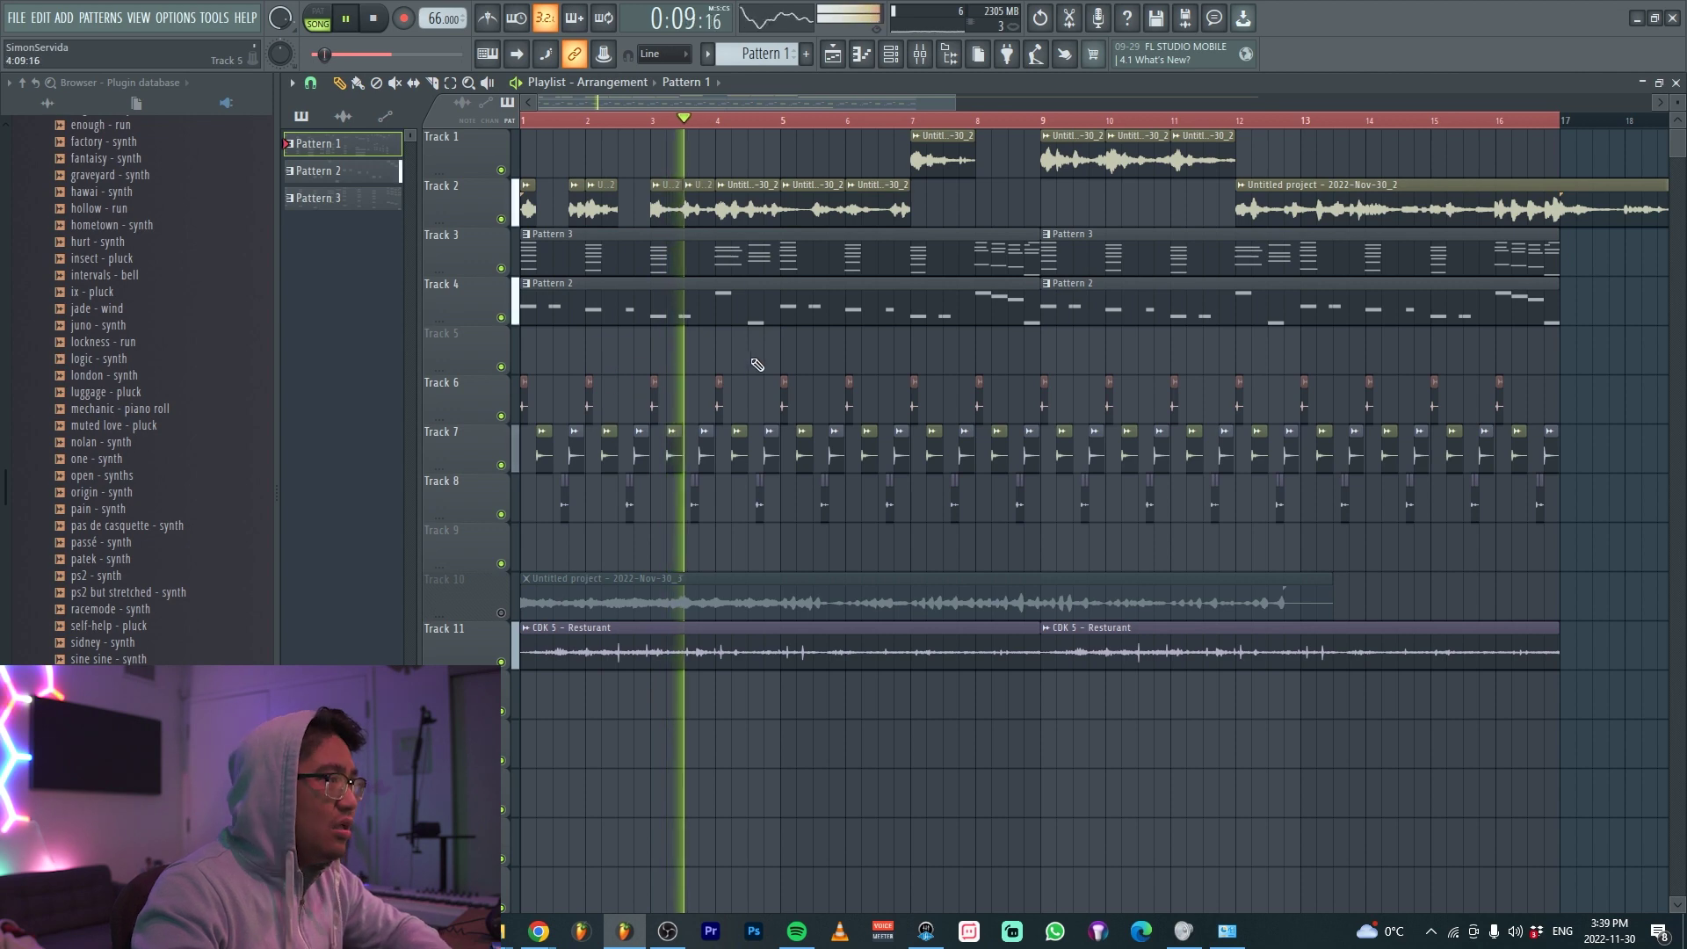
Stop playback and load SoundShifter Pitch Stereo into slot 3 of the Master mixer track
key(space)
key(F9)
key(F9)
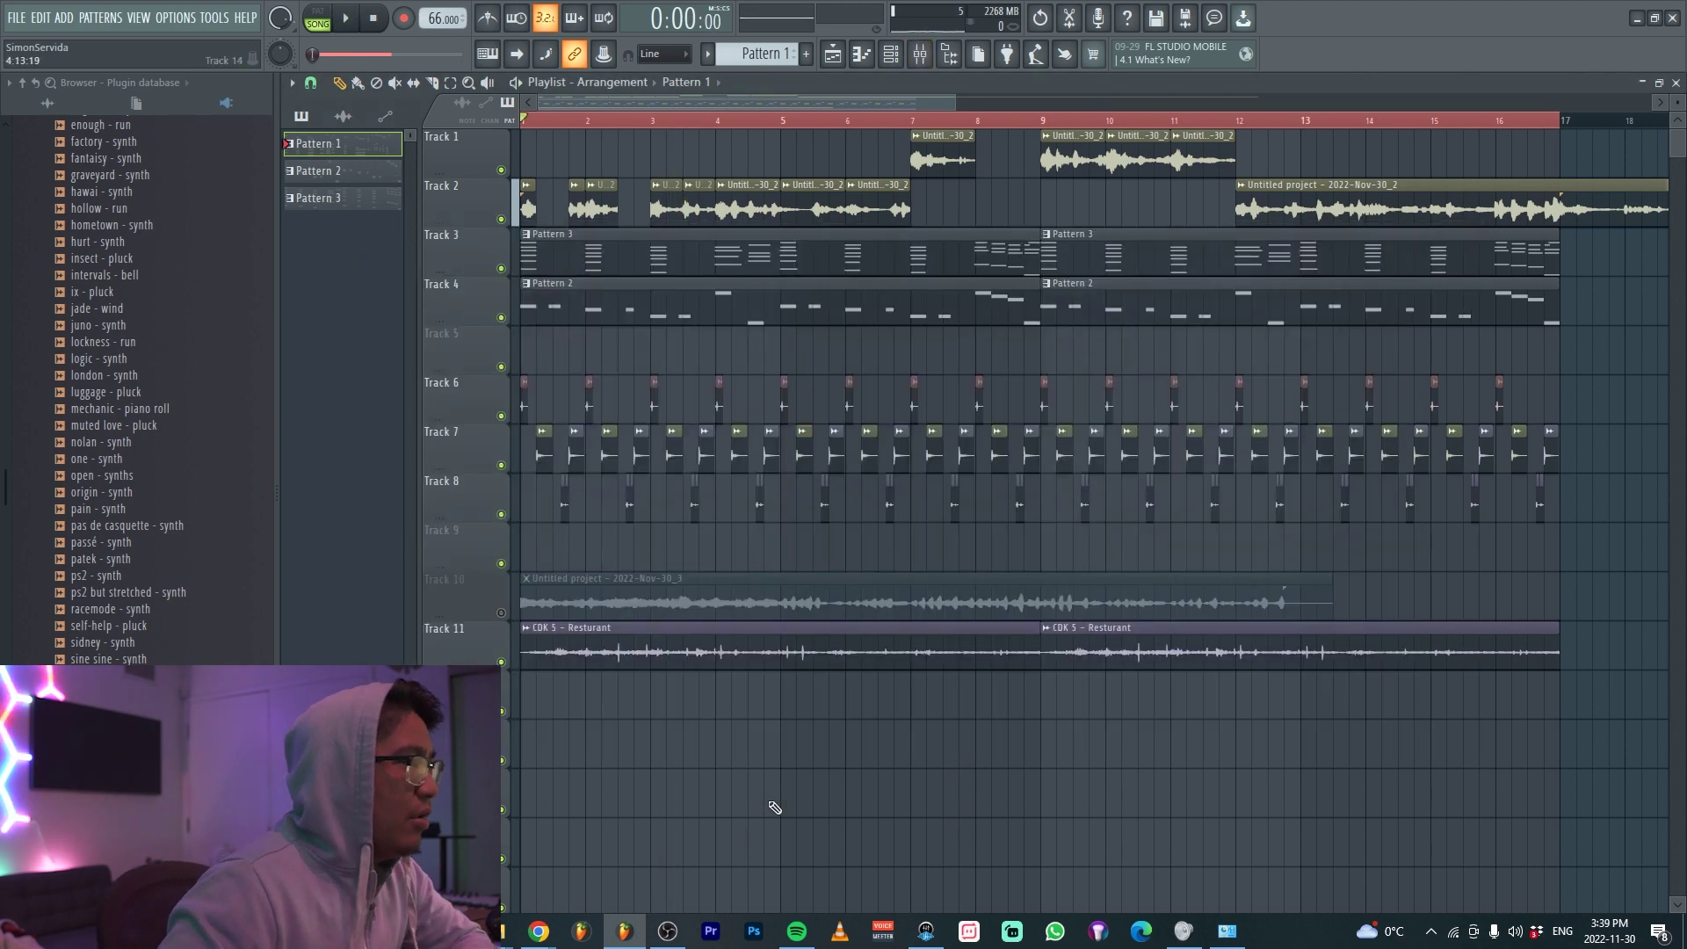
key(F9)
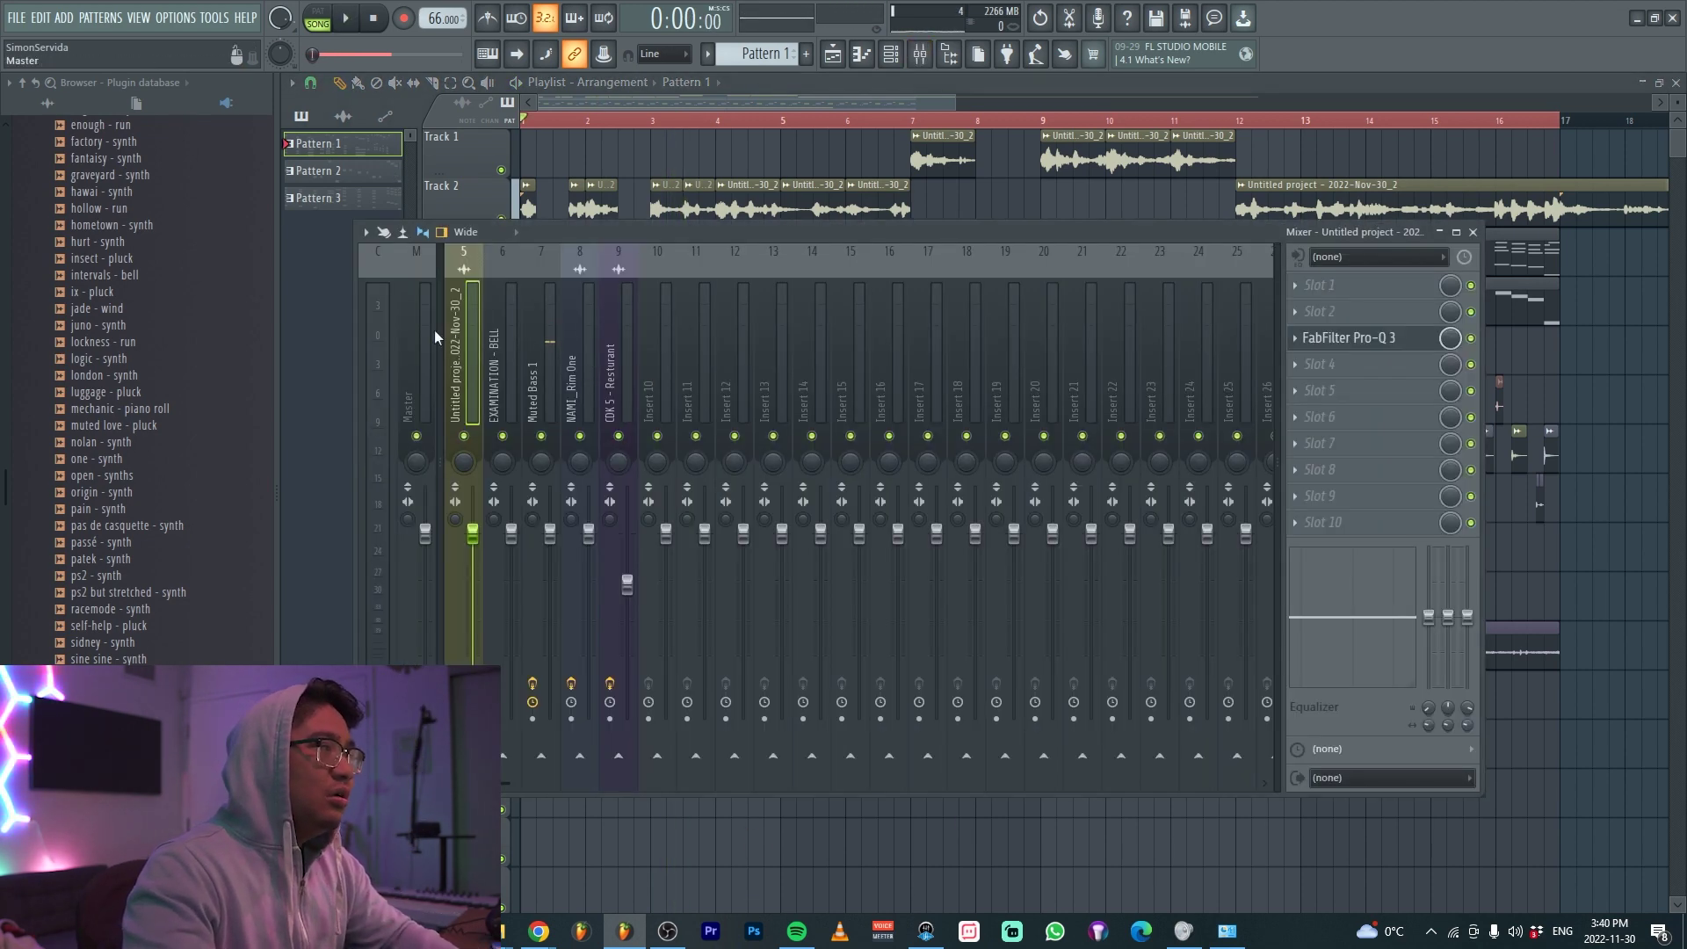
click(436, 337)
click(1344, 337)
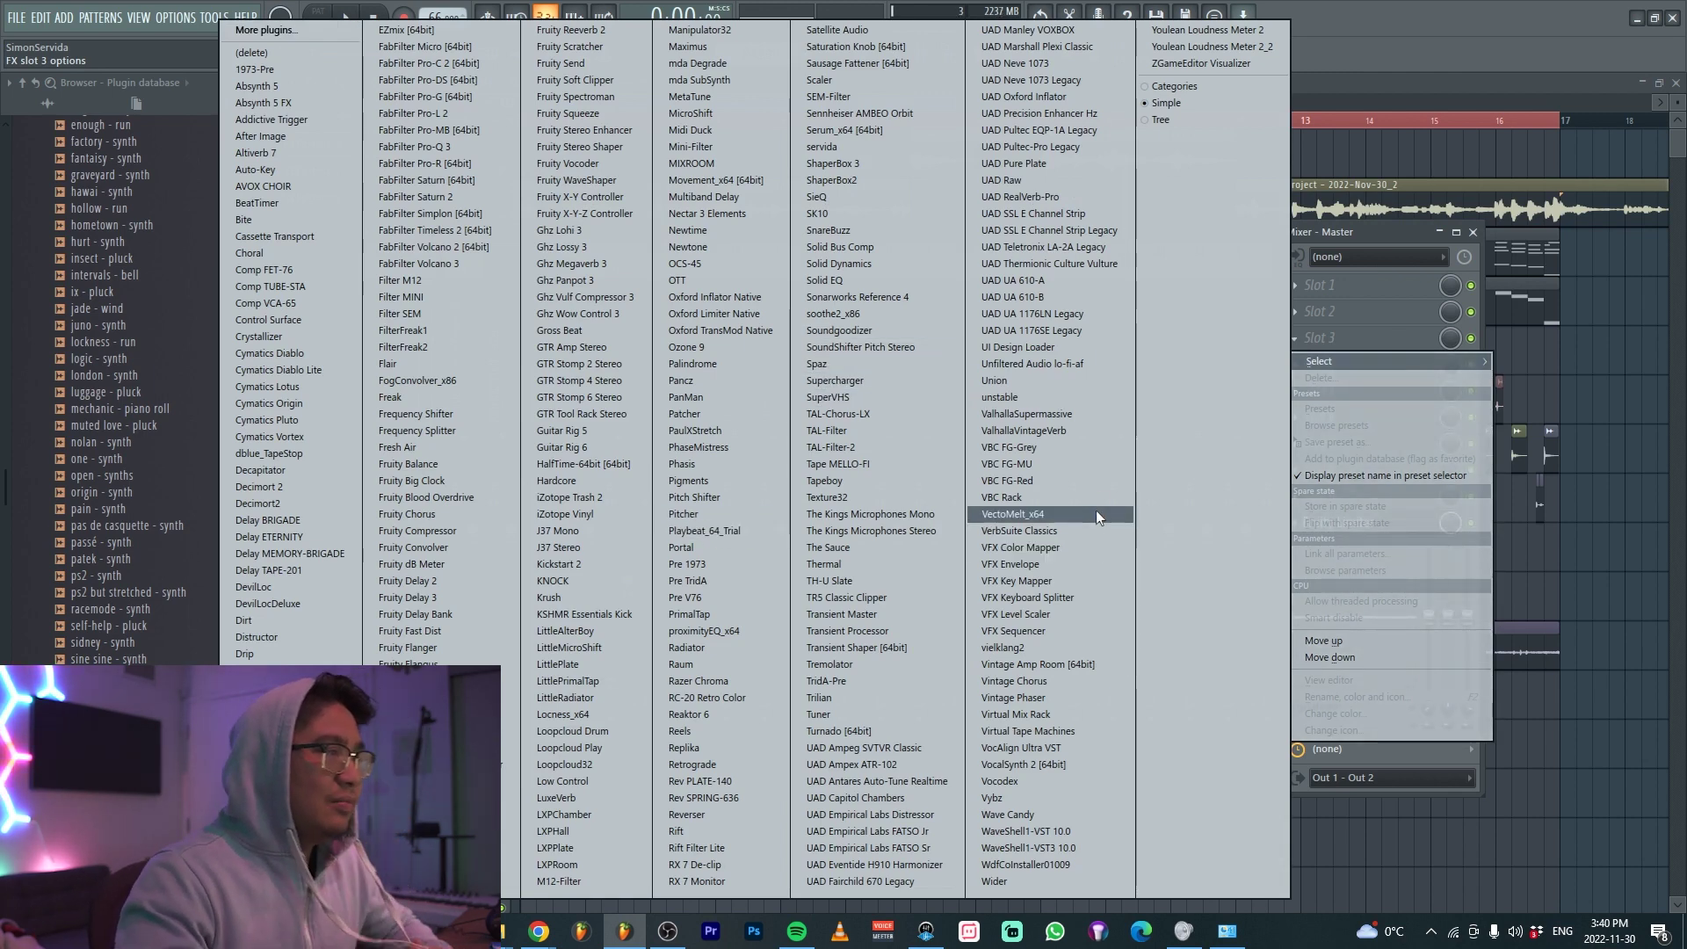
click(907, 350)
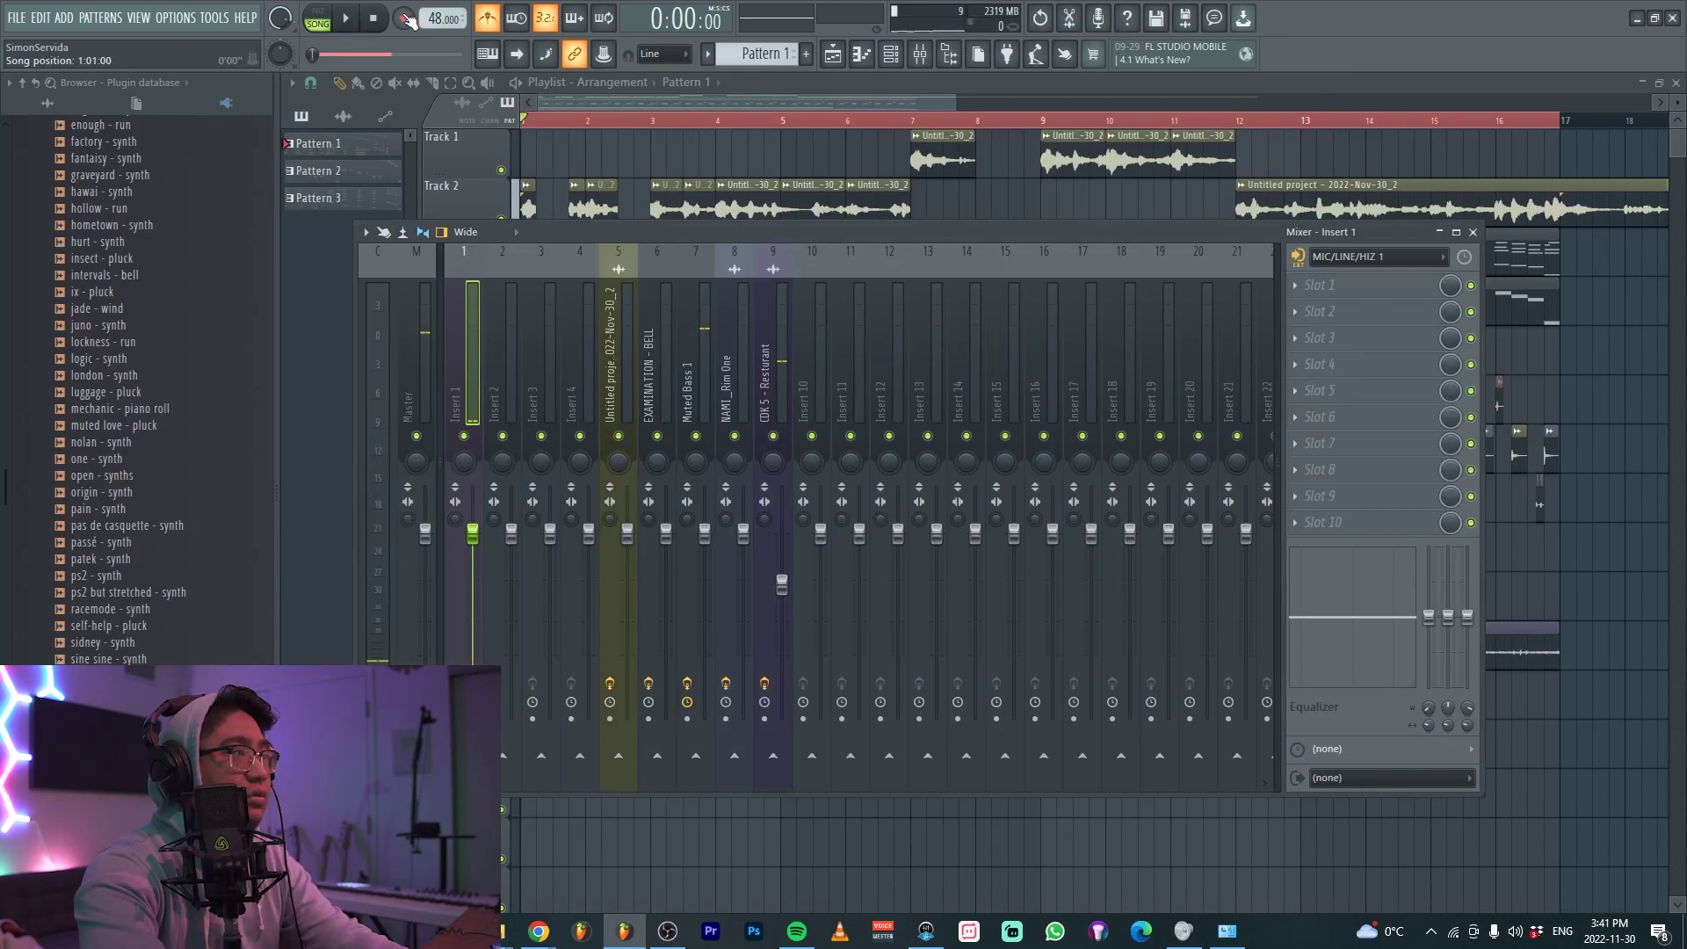
Record the microphone input on mixer Insert 1 into the playlist as an audio clip
key(r)
click(848, 523)
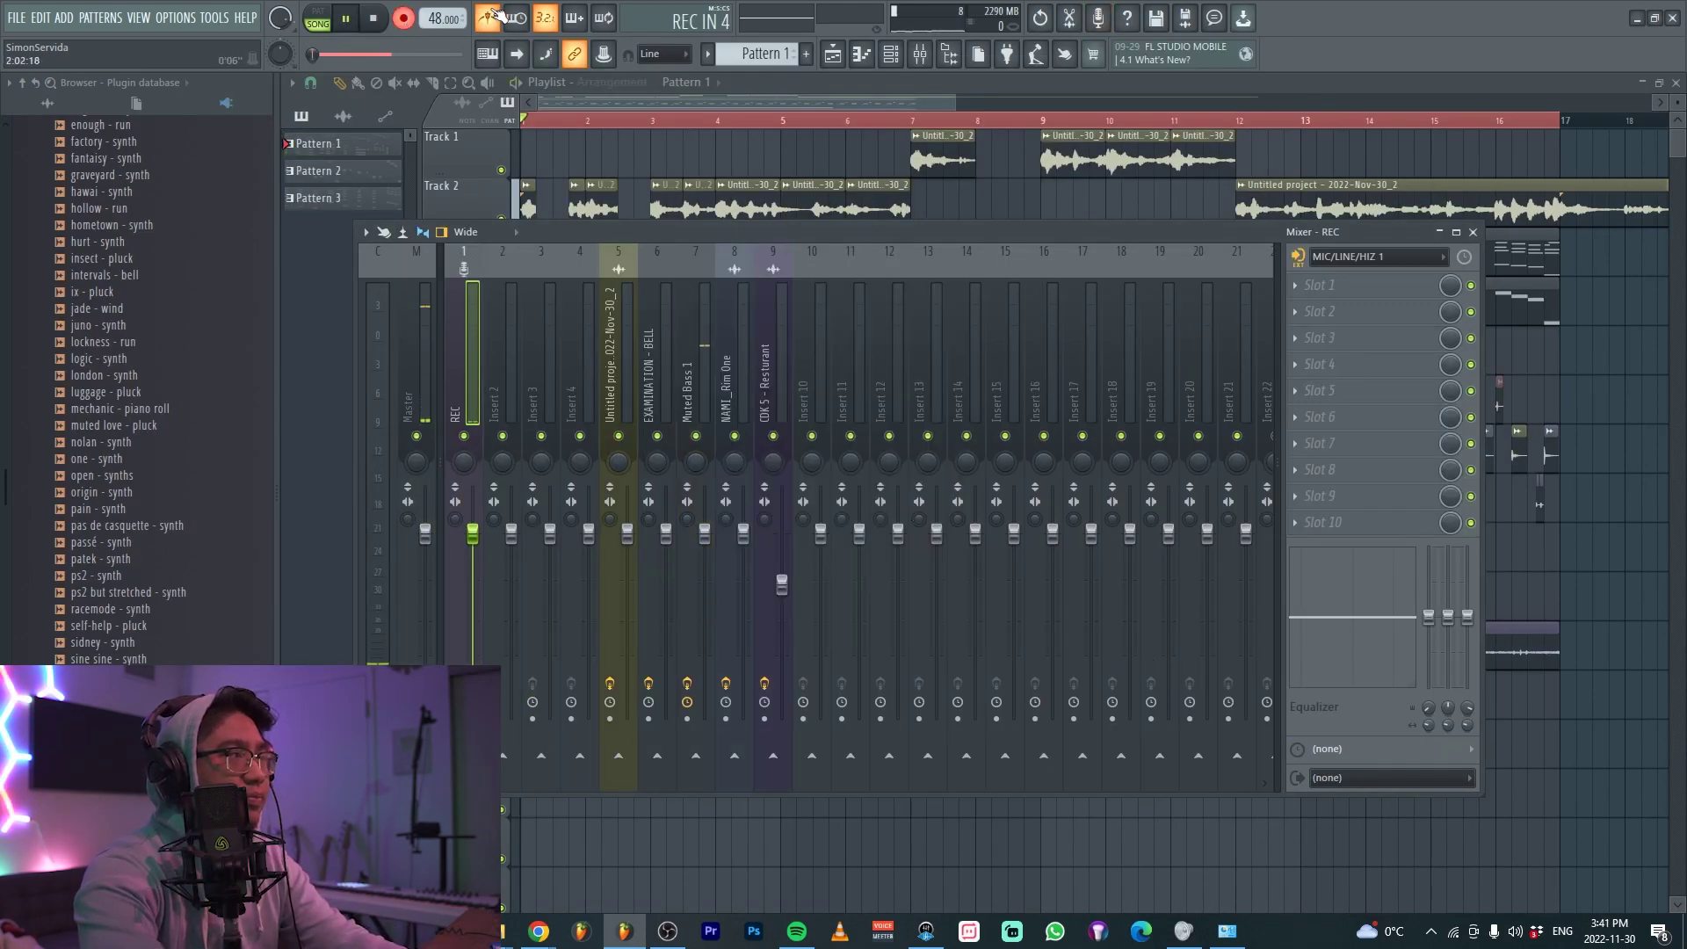
key(F9)
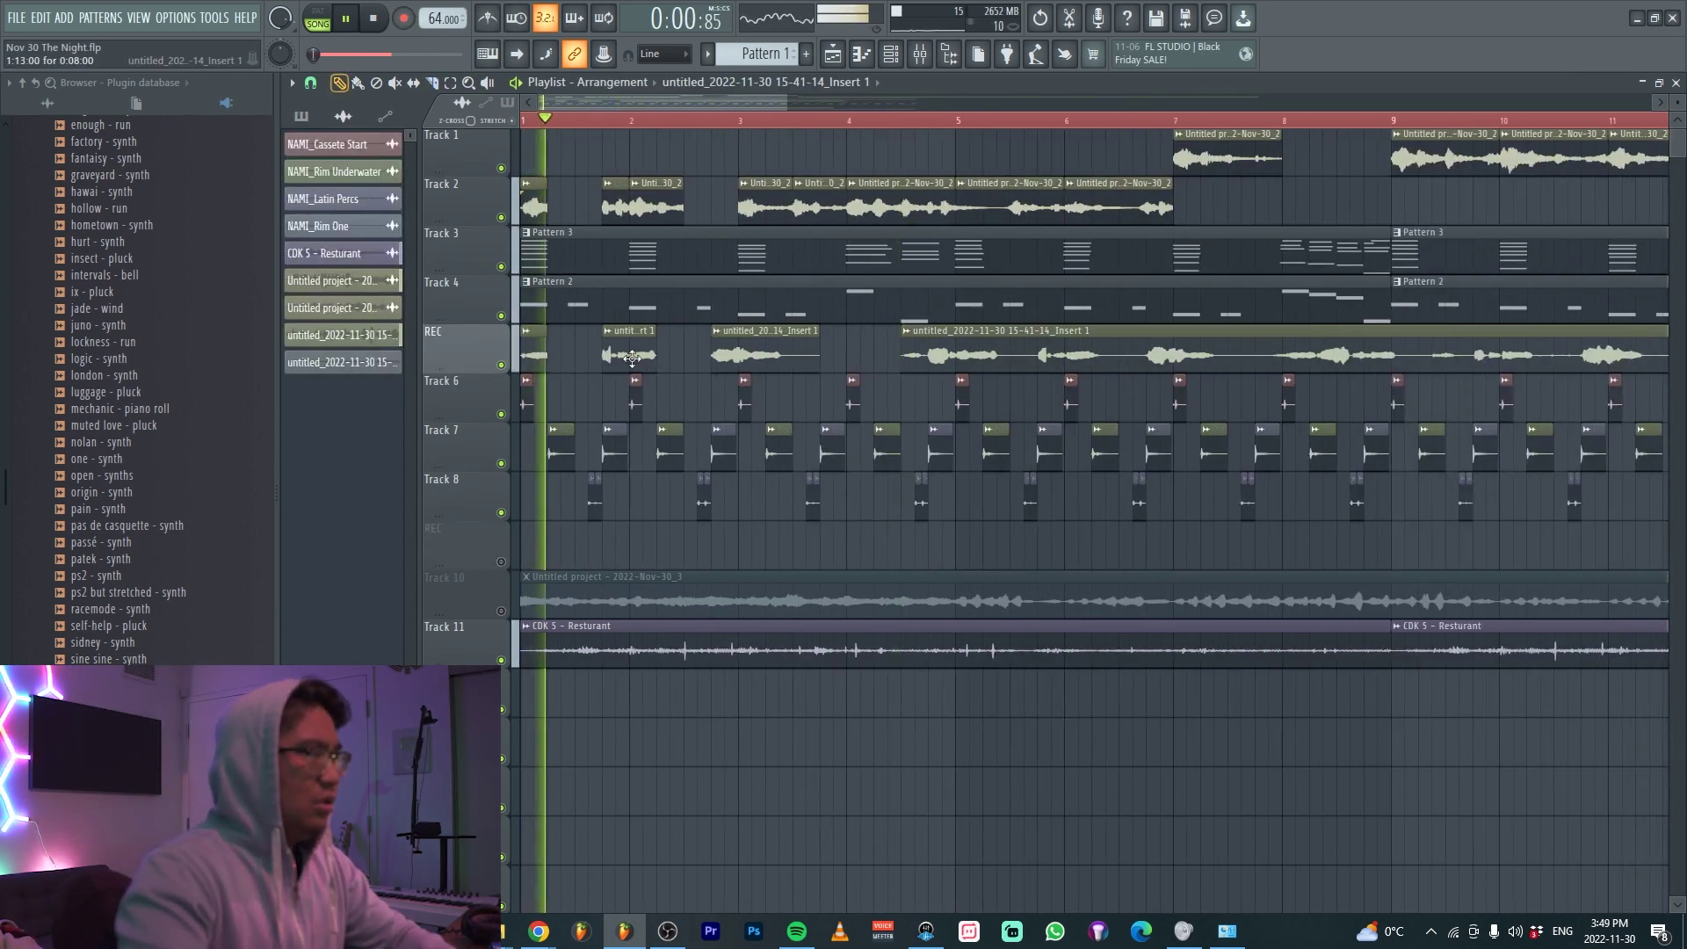
Check the channel settings of the recorded Insert 1 audio clip on the REC track
double_click(582, 353)
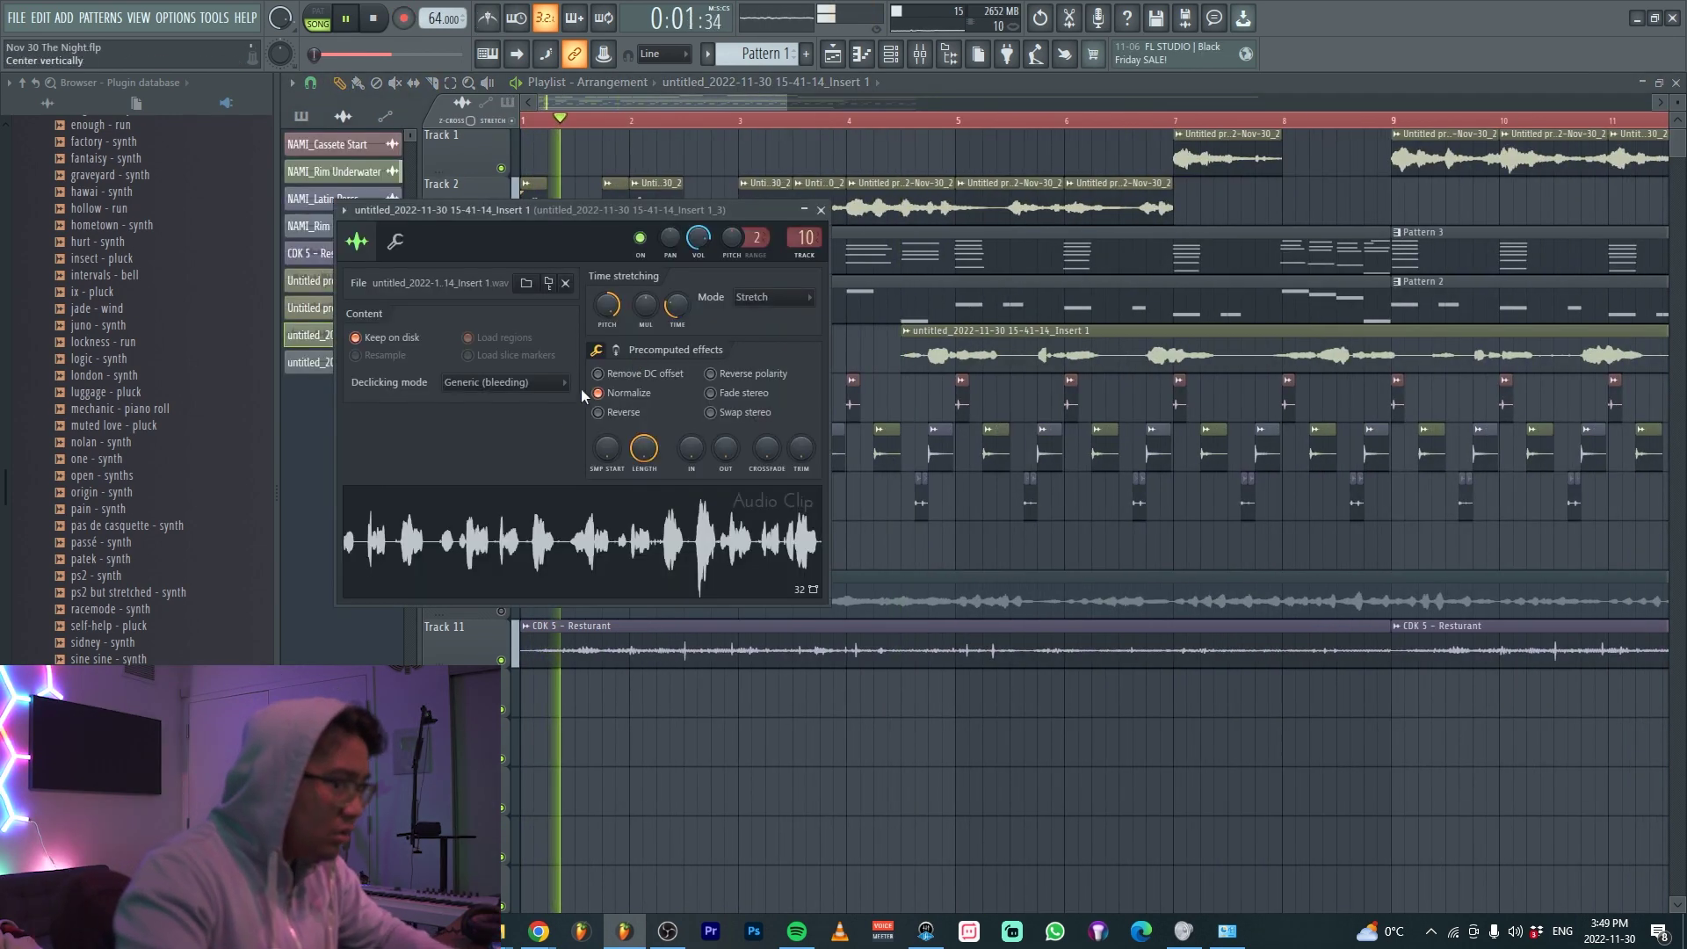
key(Escape)
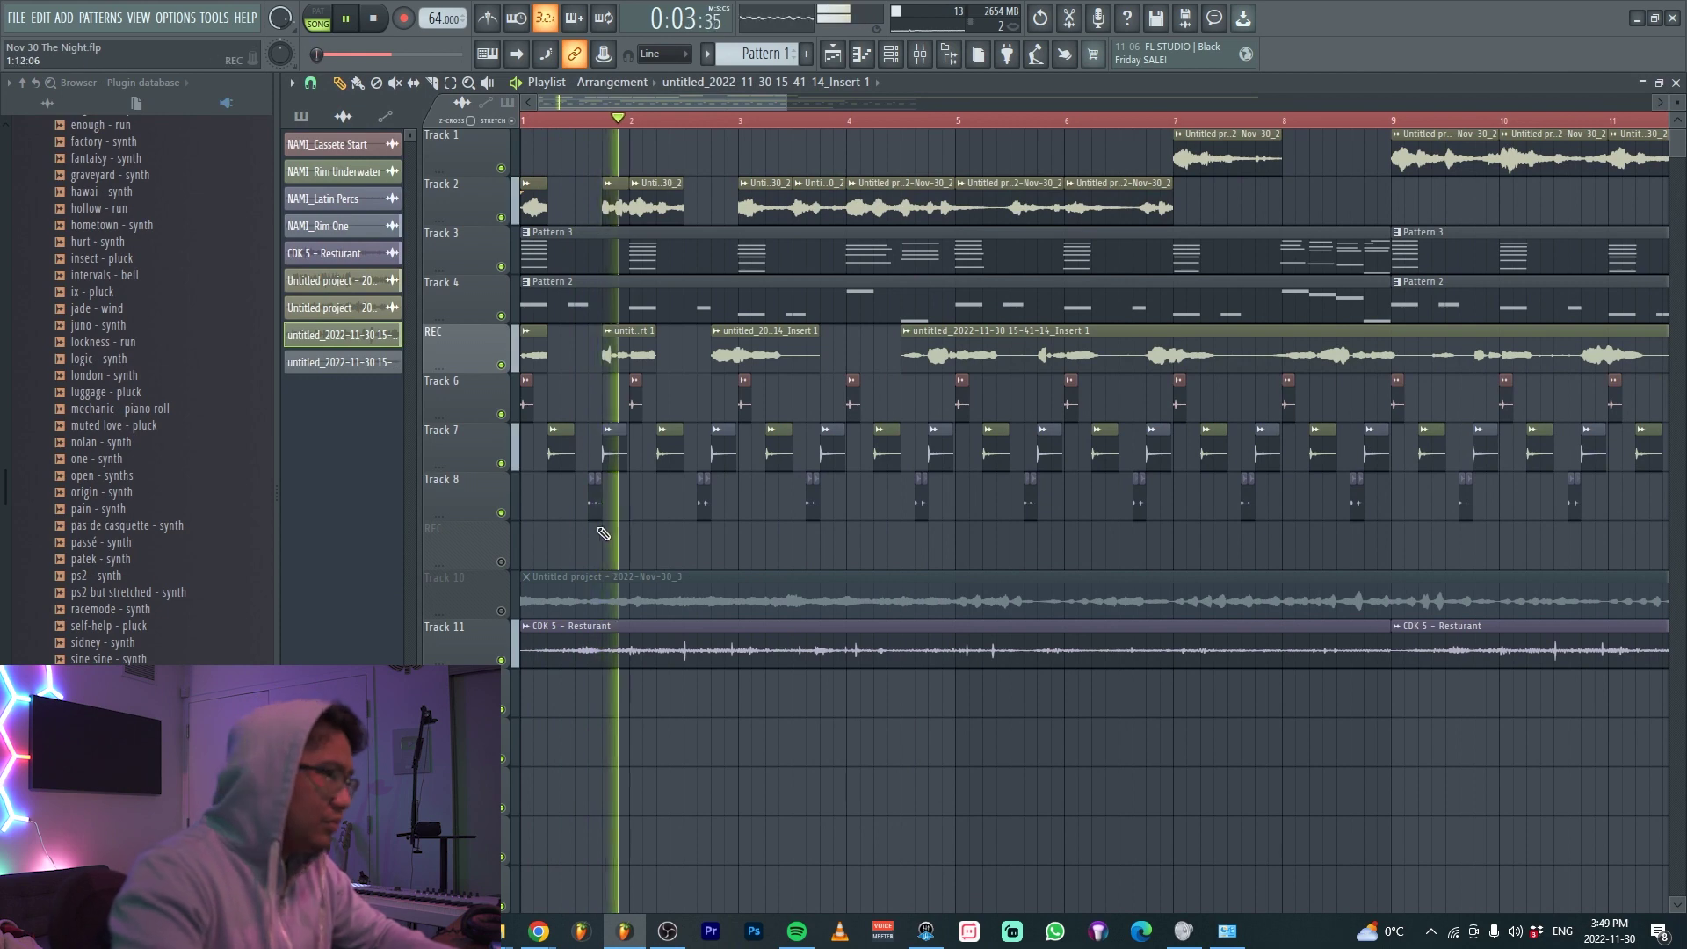
Slice the Track 2 audio clip at the last beat of bar 3 and delete the remainder before bar 4
scroll(678, 528, up, 5)
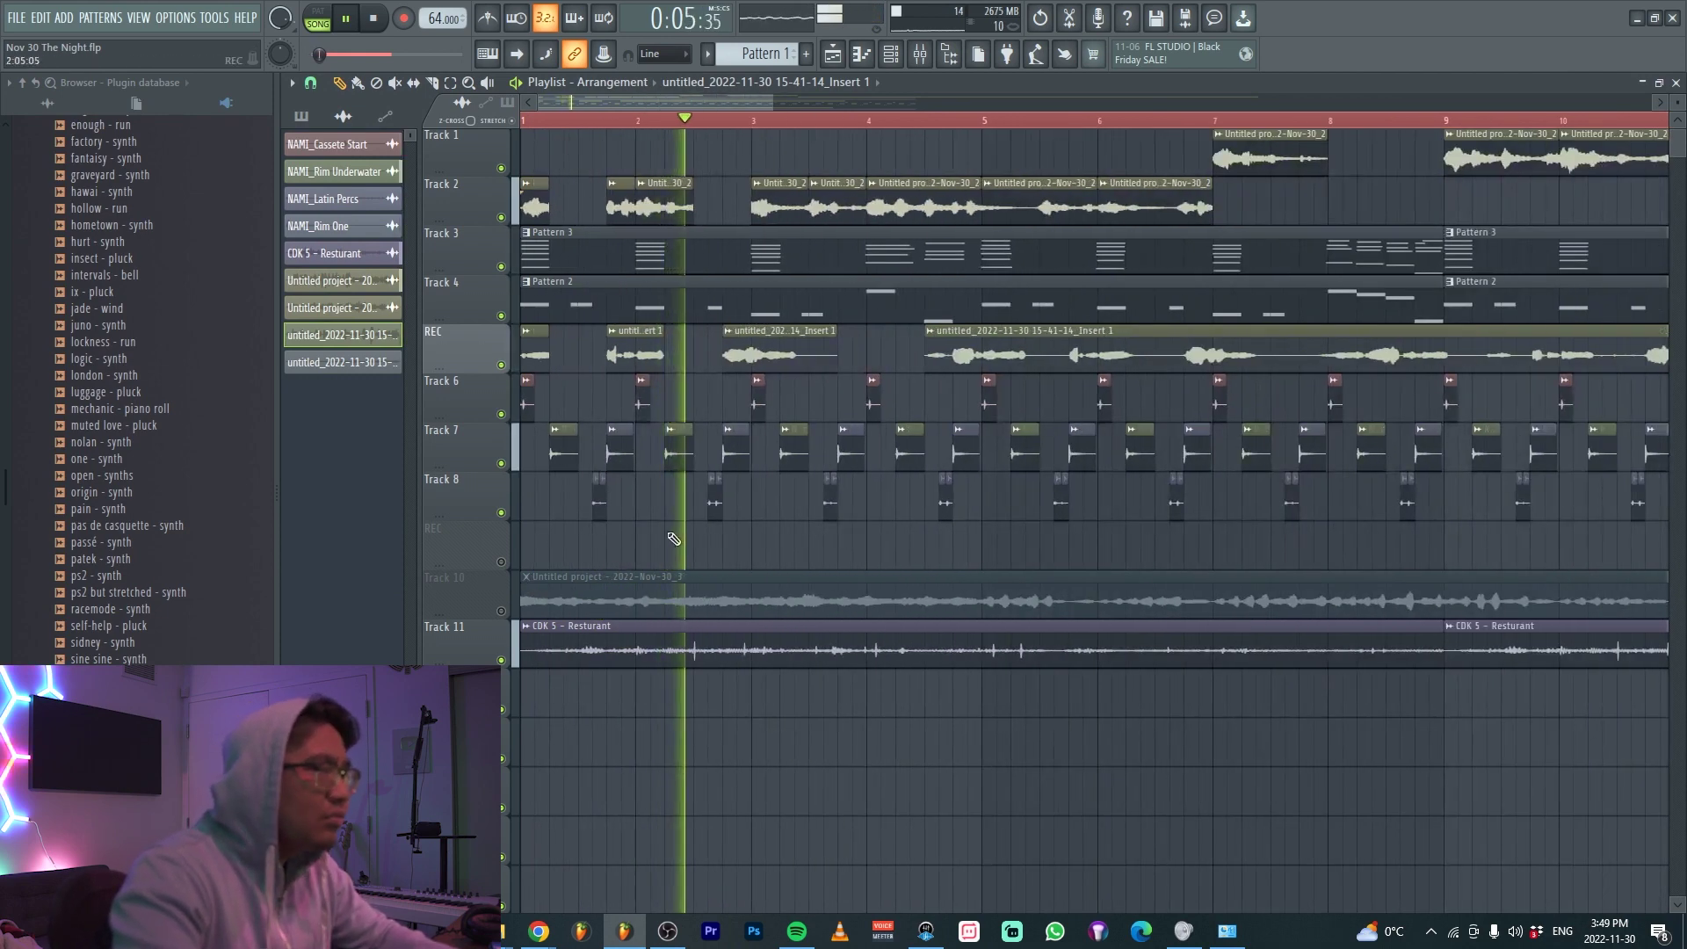
scroll(678, 527, down, 3)
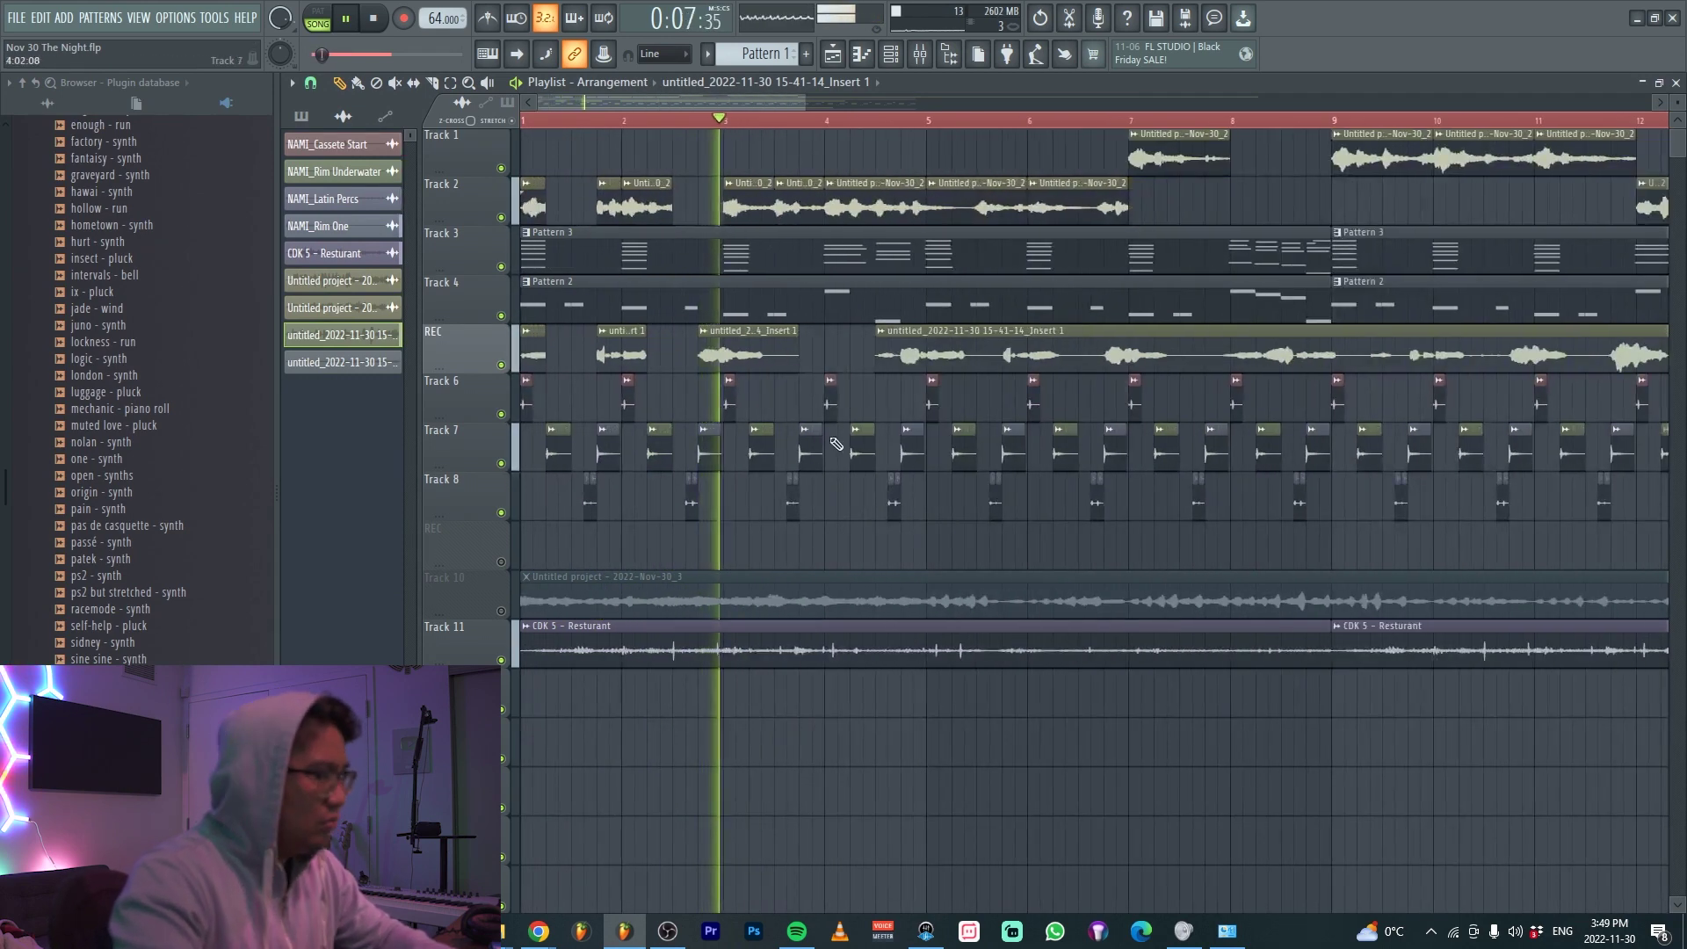
scroll(781, 338, up, 3)
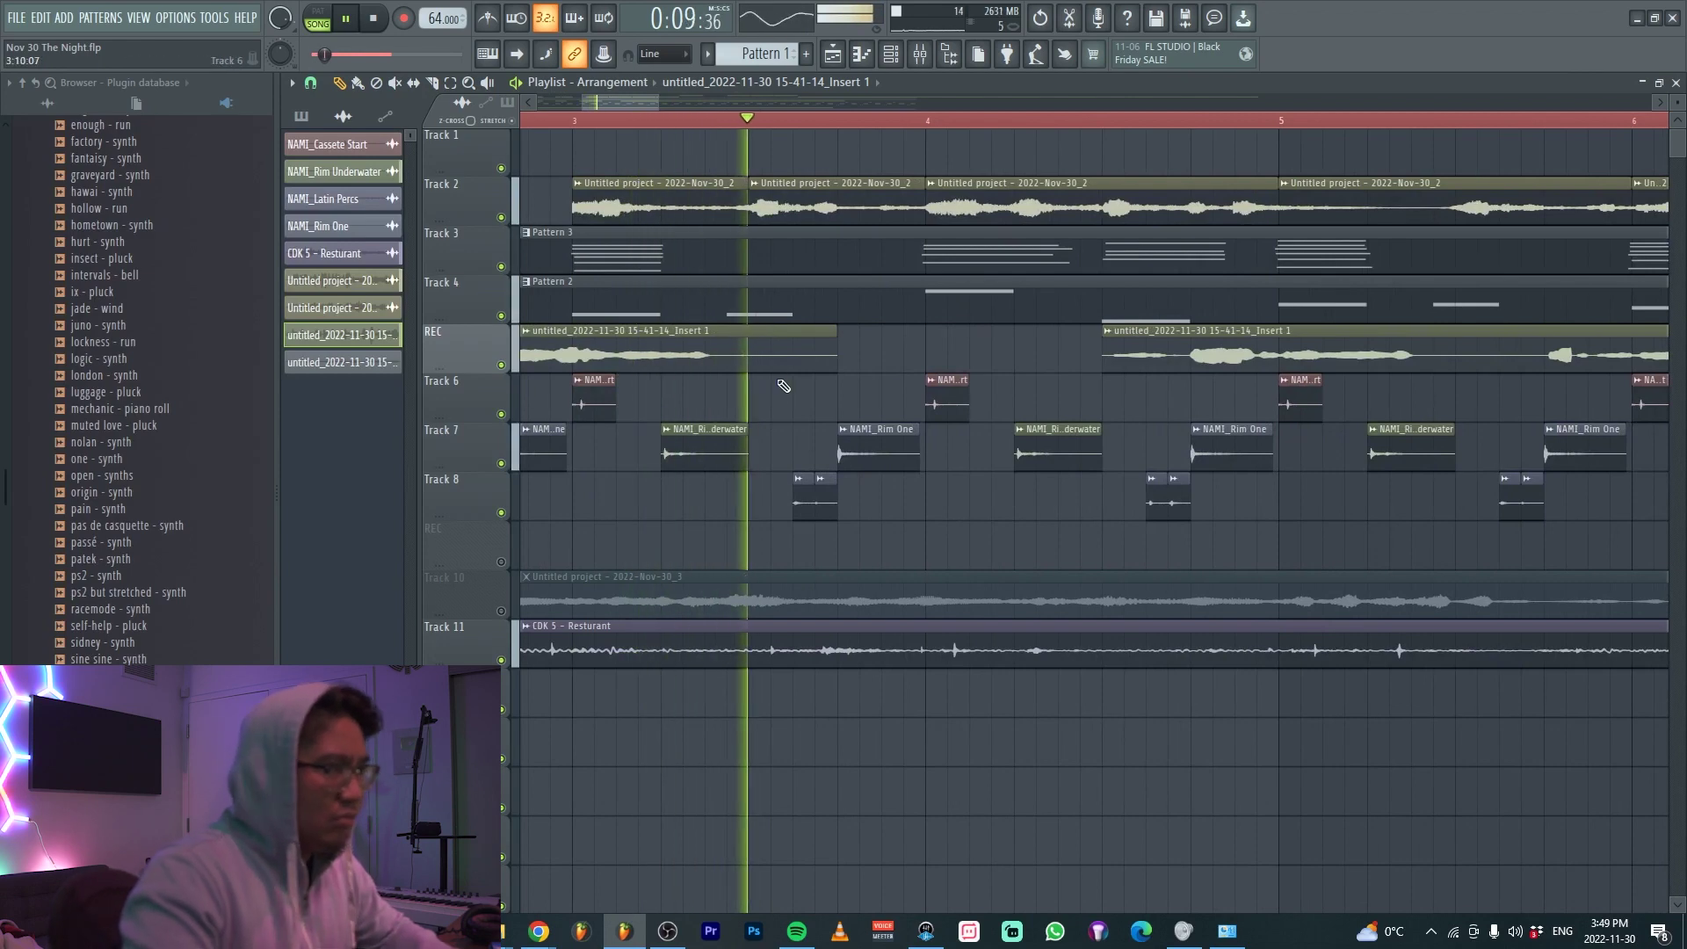
key(c)
drag(843, 239, 843, 211)
right_click(878, 211)
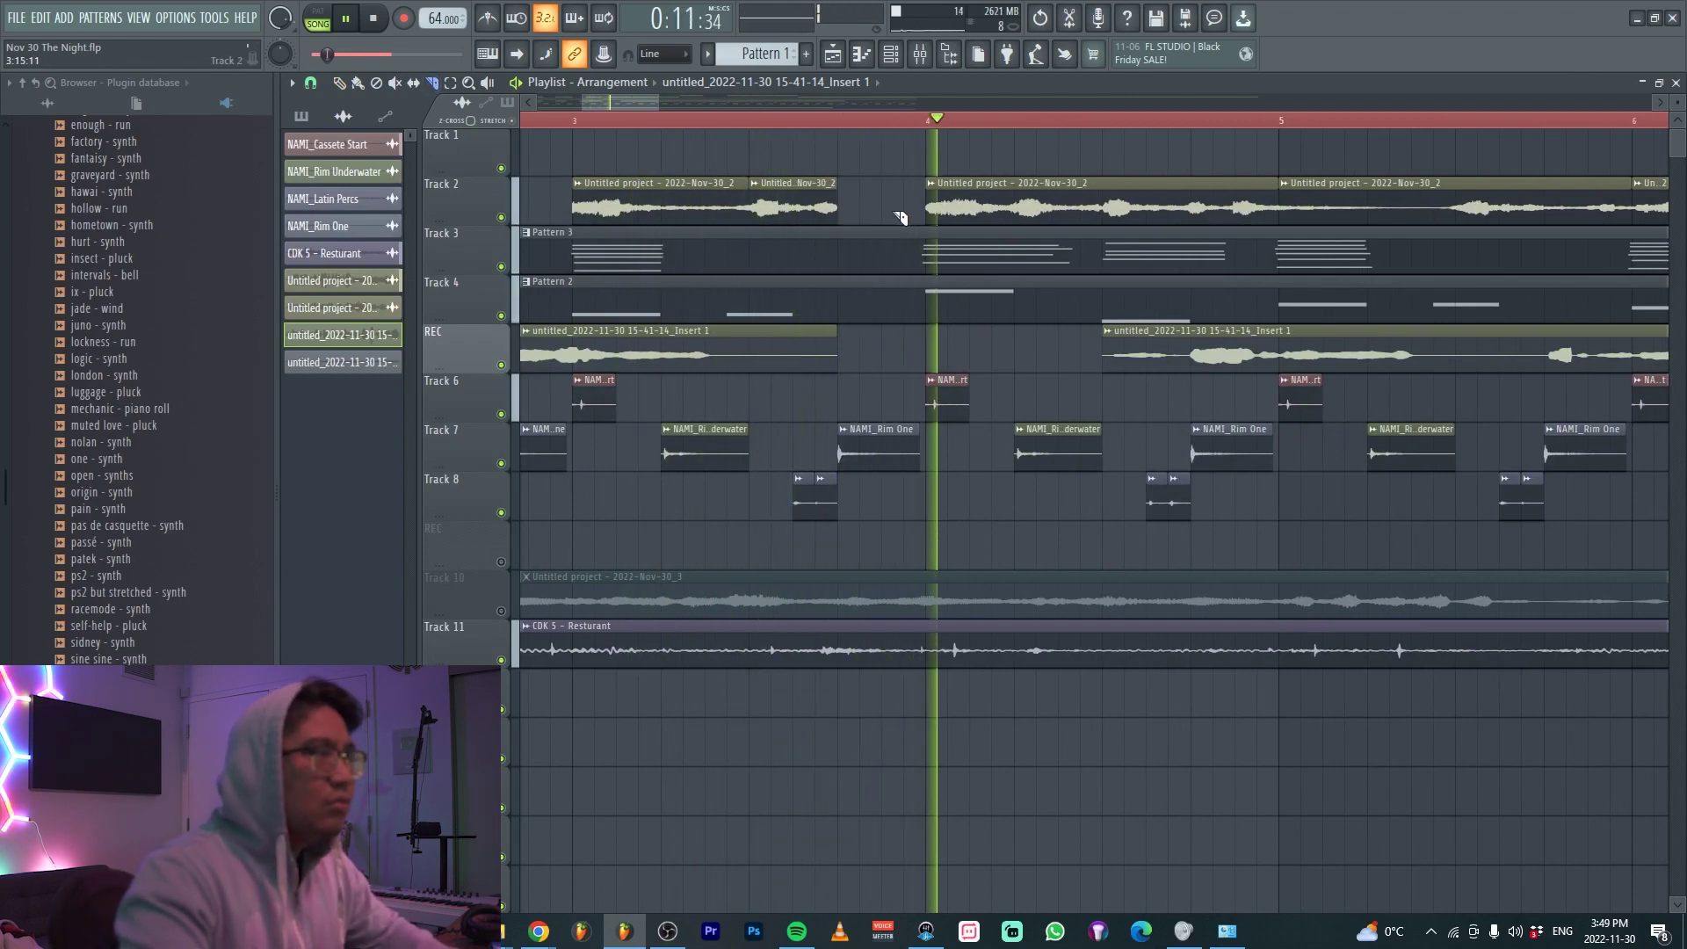
Undo the last clip slice in the playlist
scroll(724, 169, down, 3)
scroll(958, 290, down, 1)
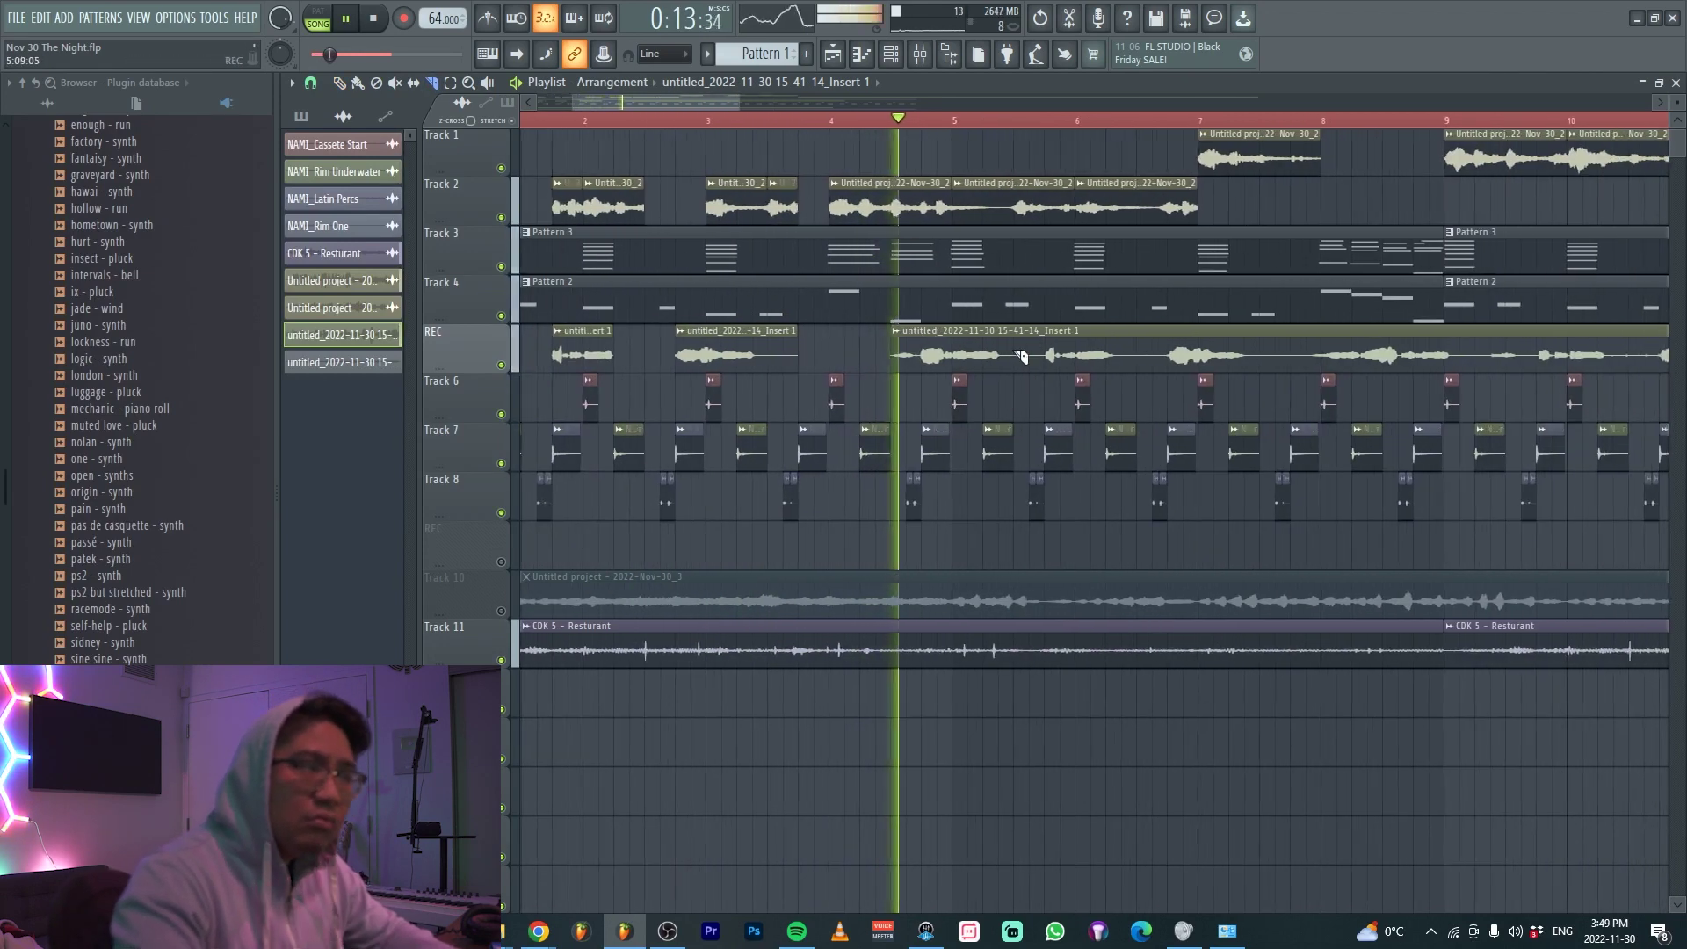
scroll(1001, 358, up, 5)
scroll(764, 376, down, 3)
key(ctrl+z)
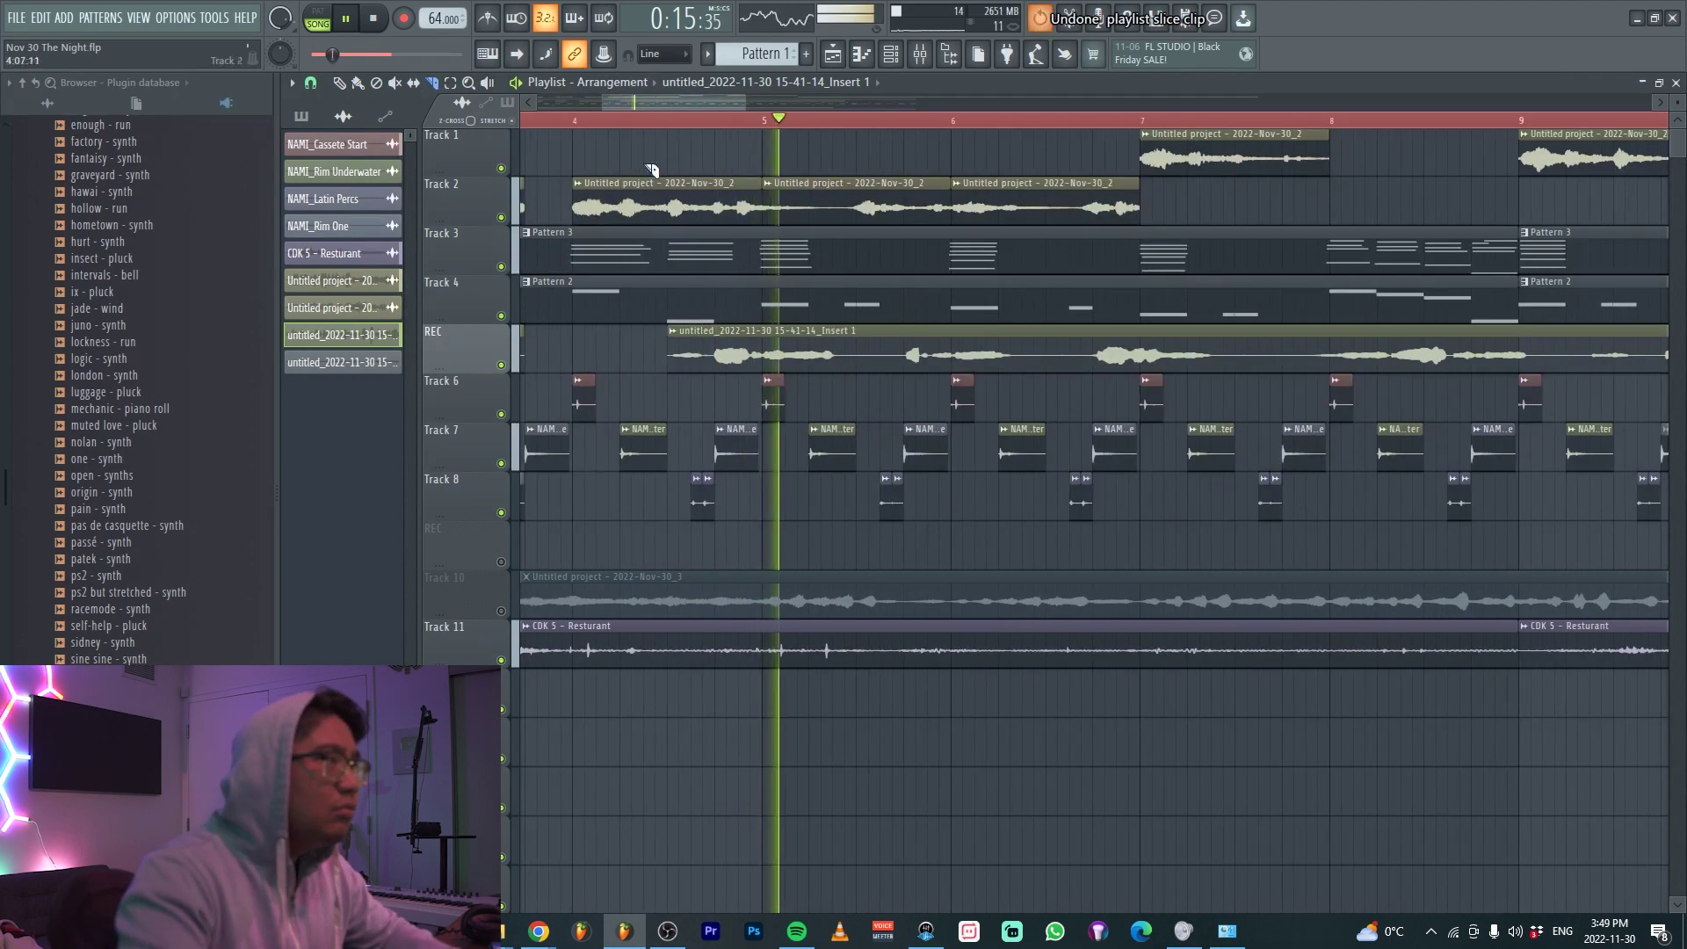
Replay from bar 4 and try an extra F3 bass note after the low D3 in bar 4 of Pattern 2
click(638, 122)
scroll(716, 396, up, 3)
scroll(659, 342, down, 4)
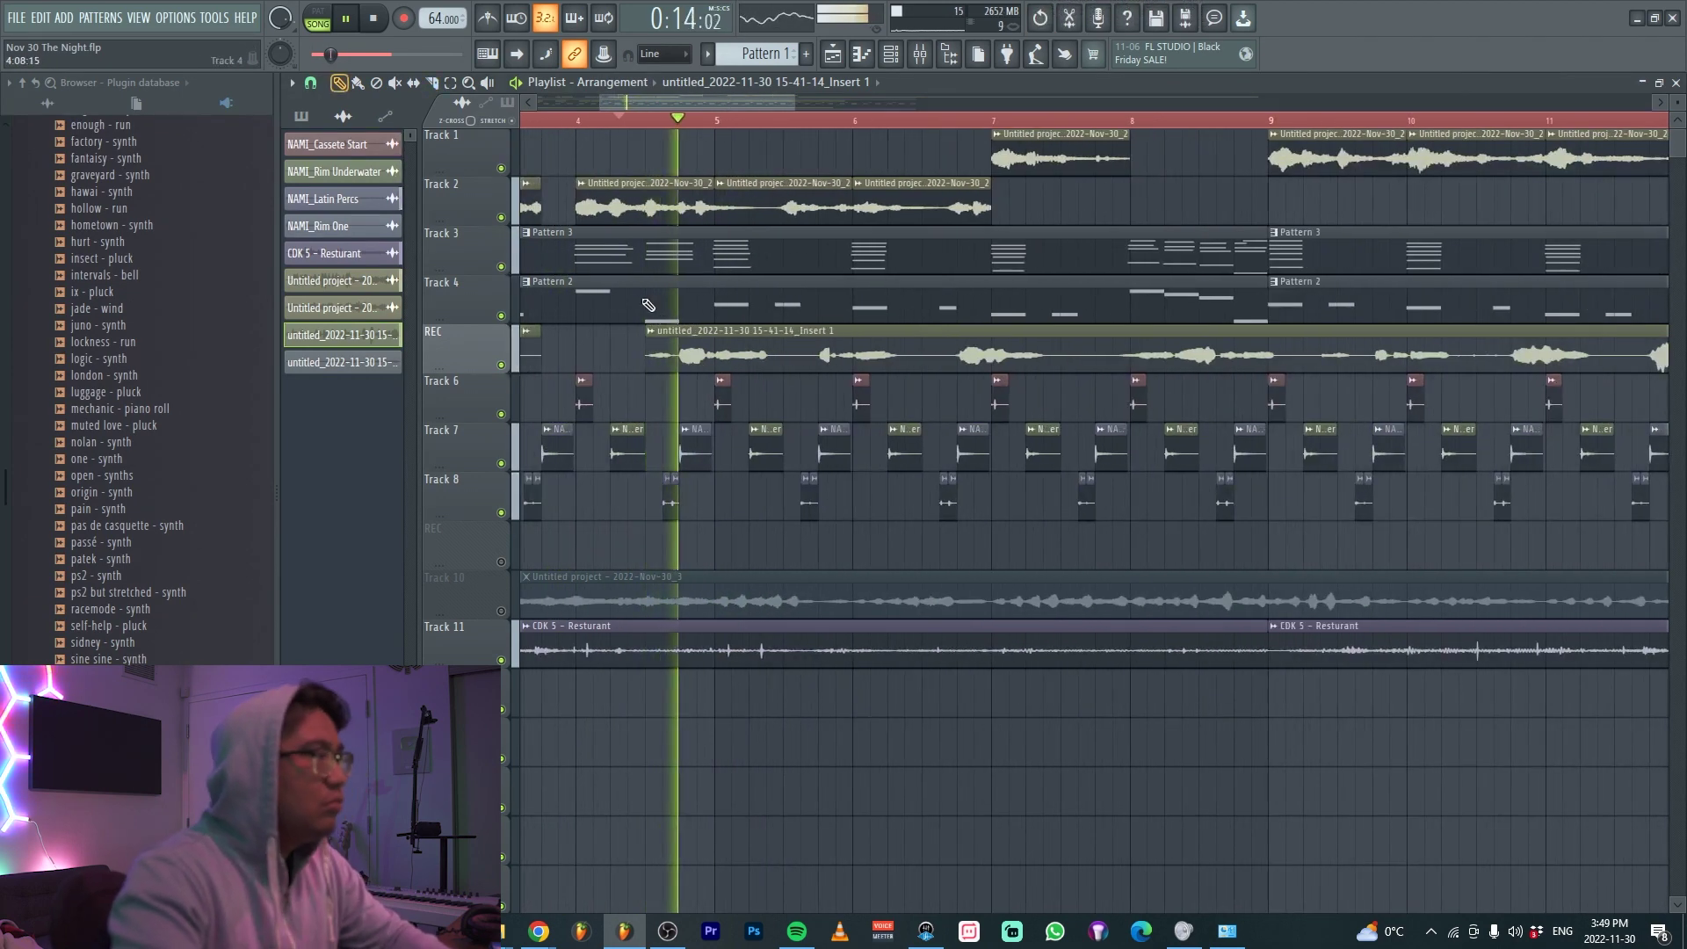
double_click(648, 309)
scroll(703, 492, down, 5)
scroll(713, 598, up, 3)
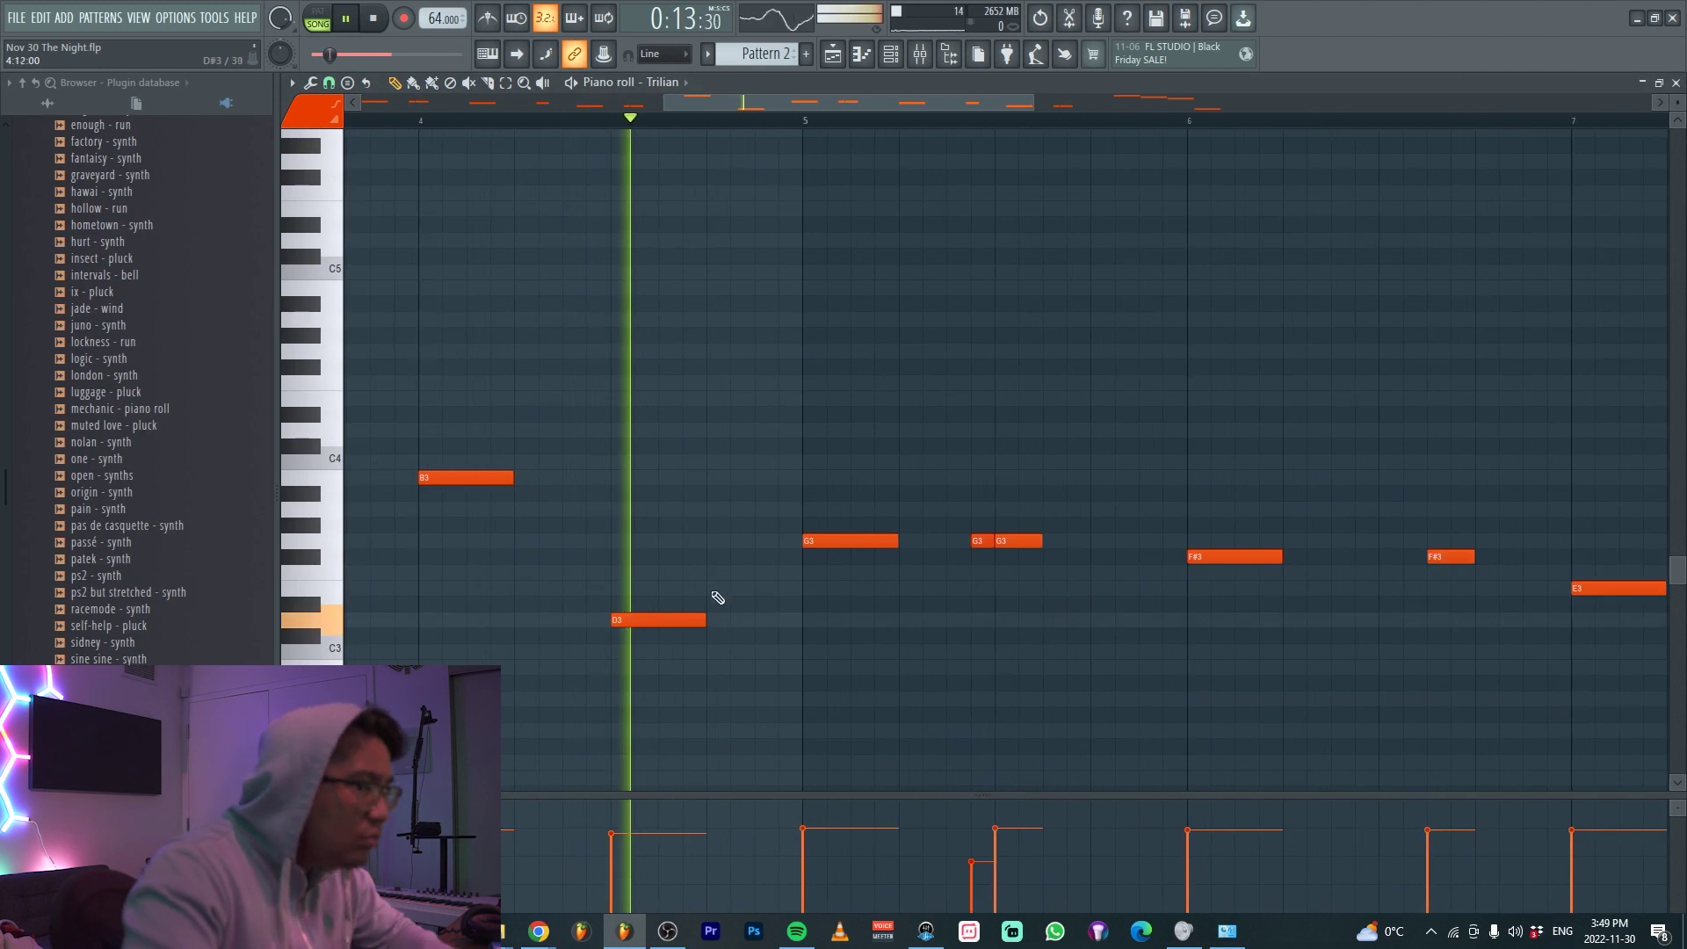
scroll(685, 523, down, 3)
key(space)
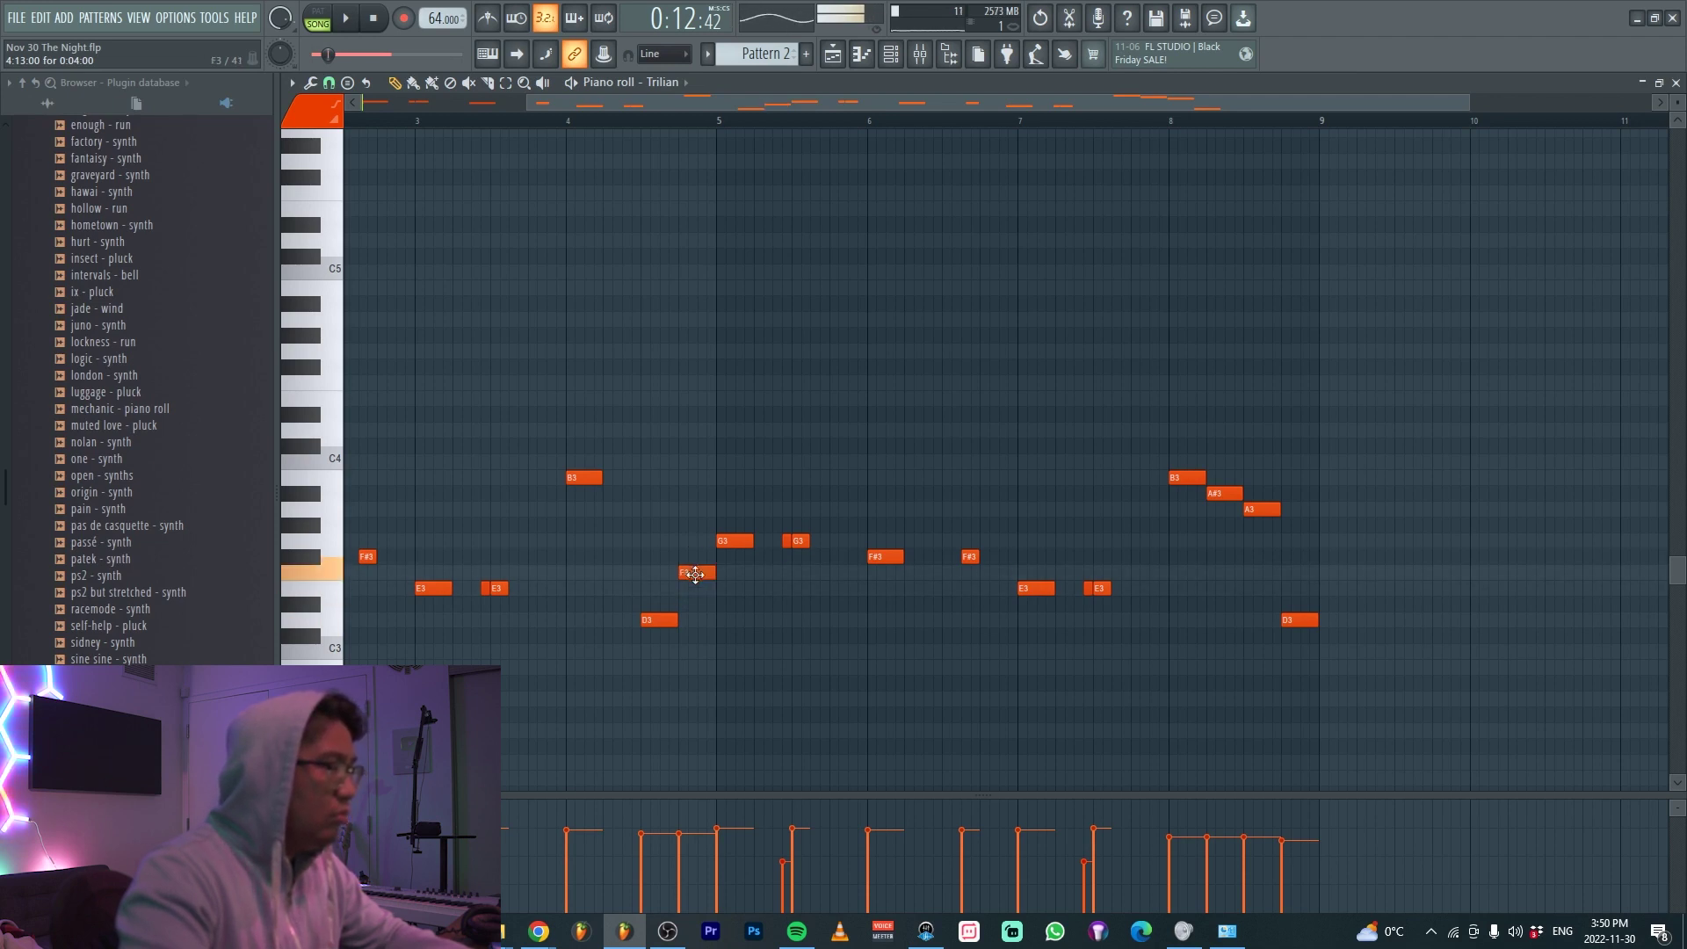
key(space)
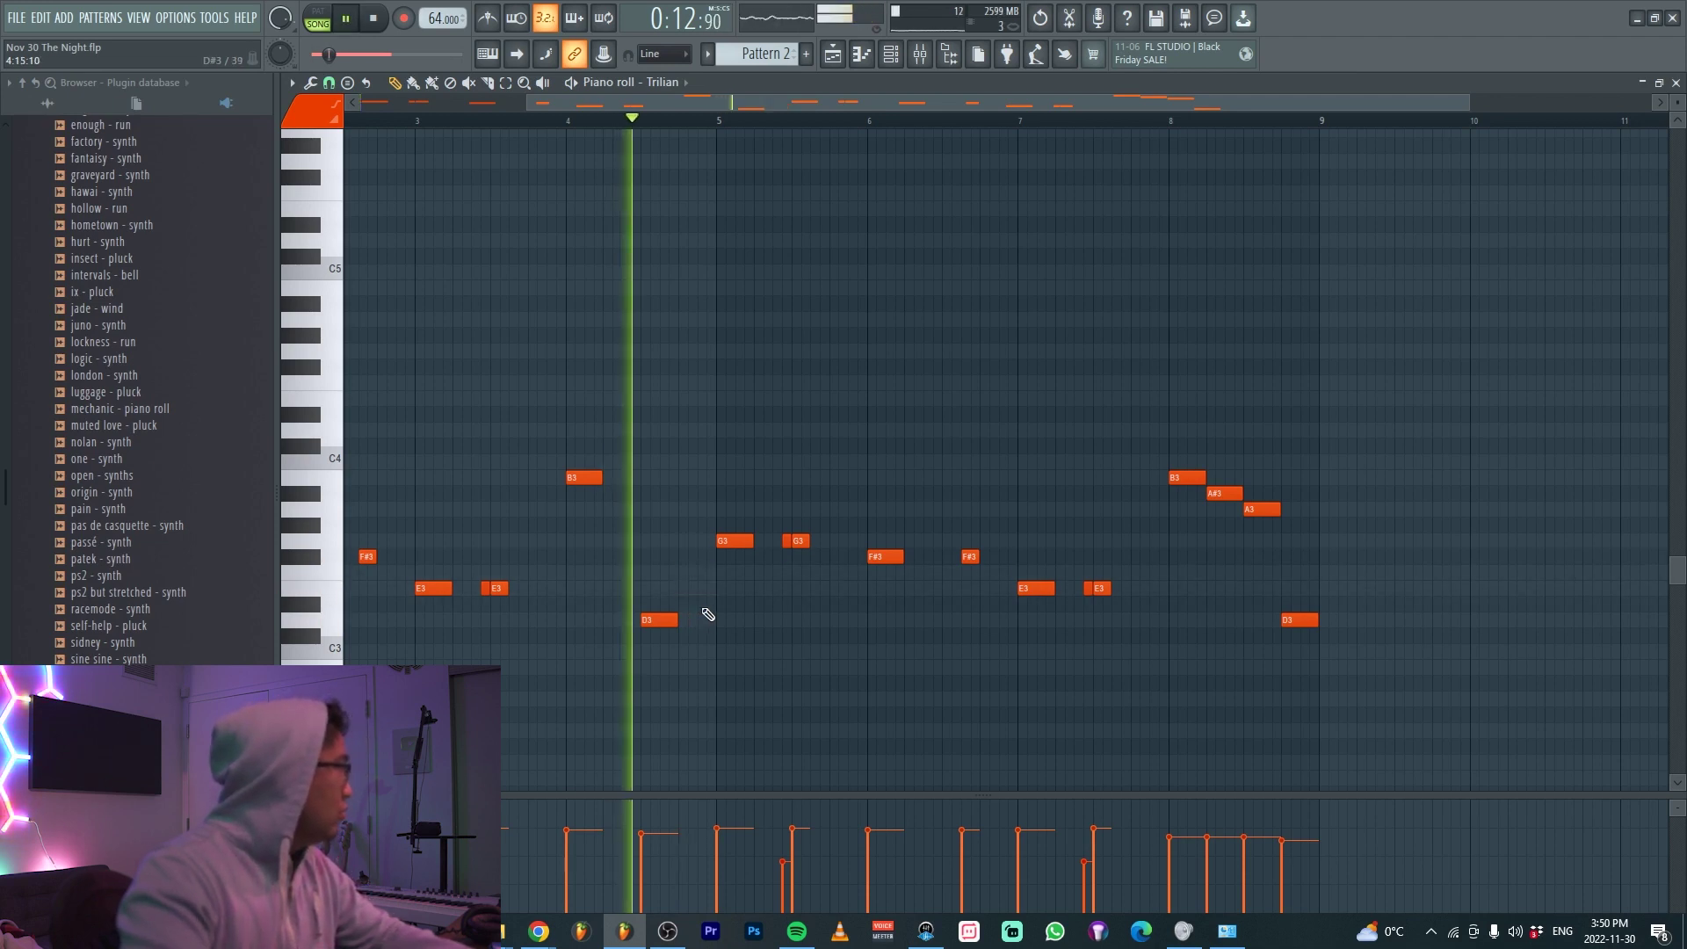
key(F5)
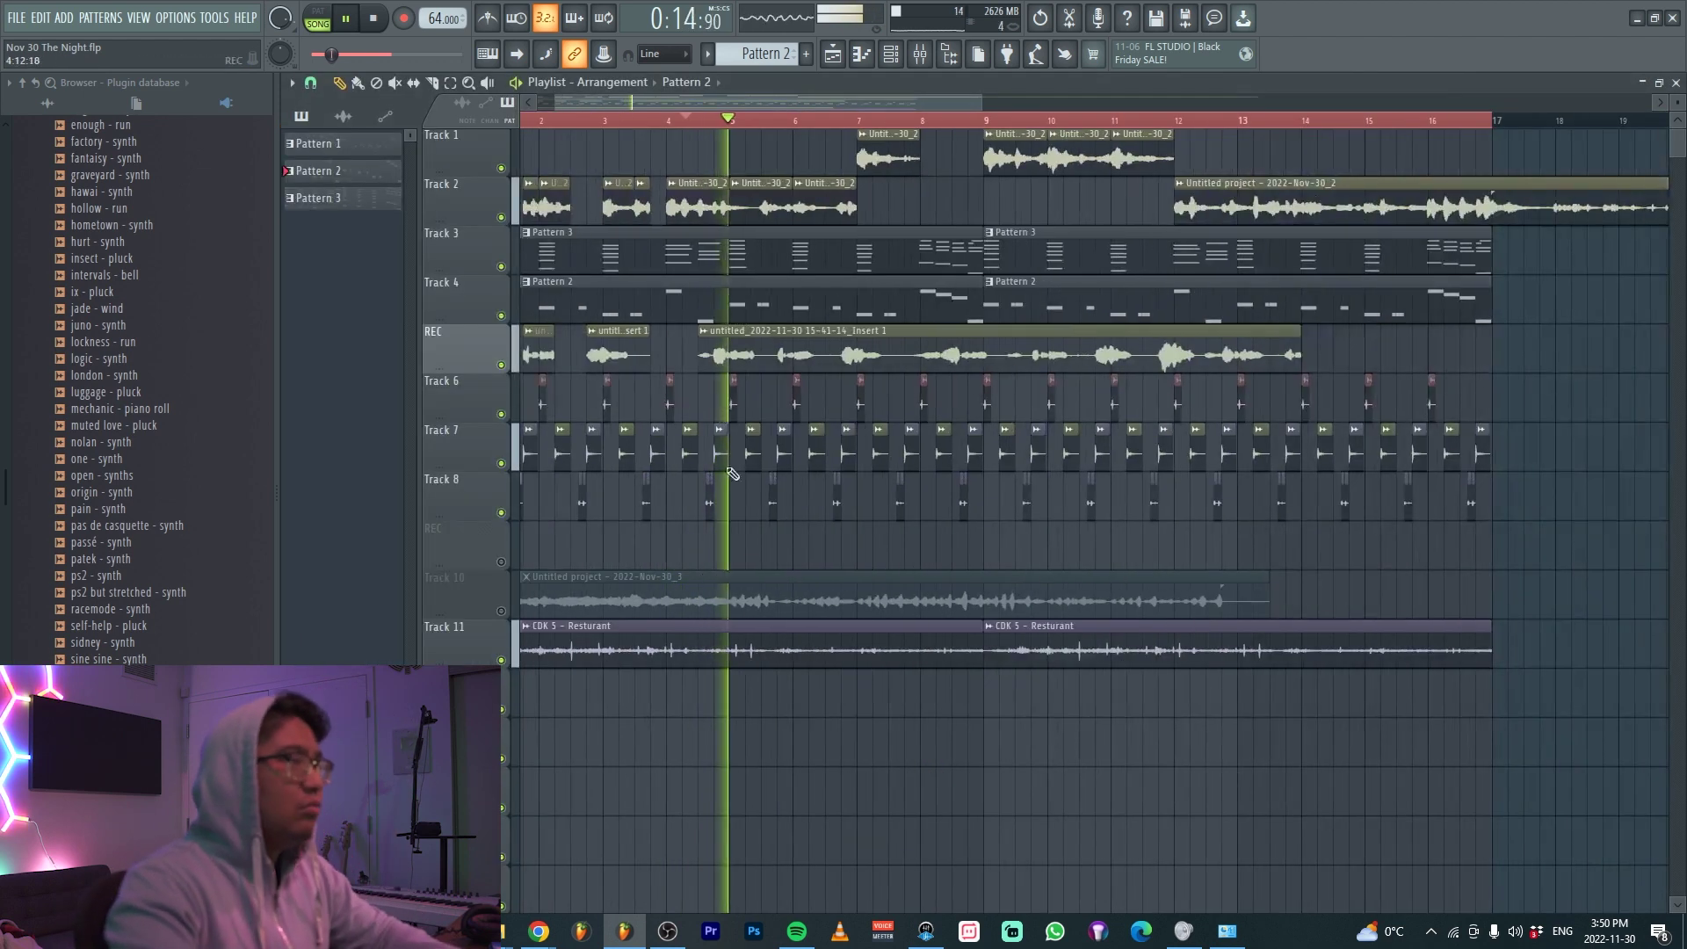
Mute Track 1 and Track 2 in the playlist
scroll(810, 353, up, 5)
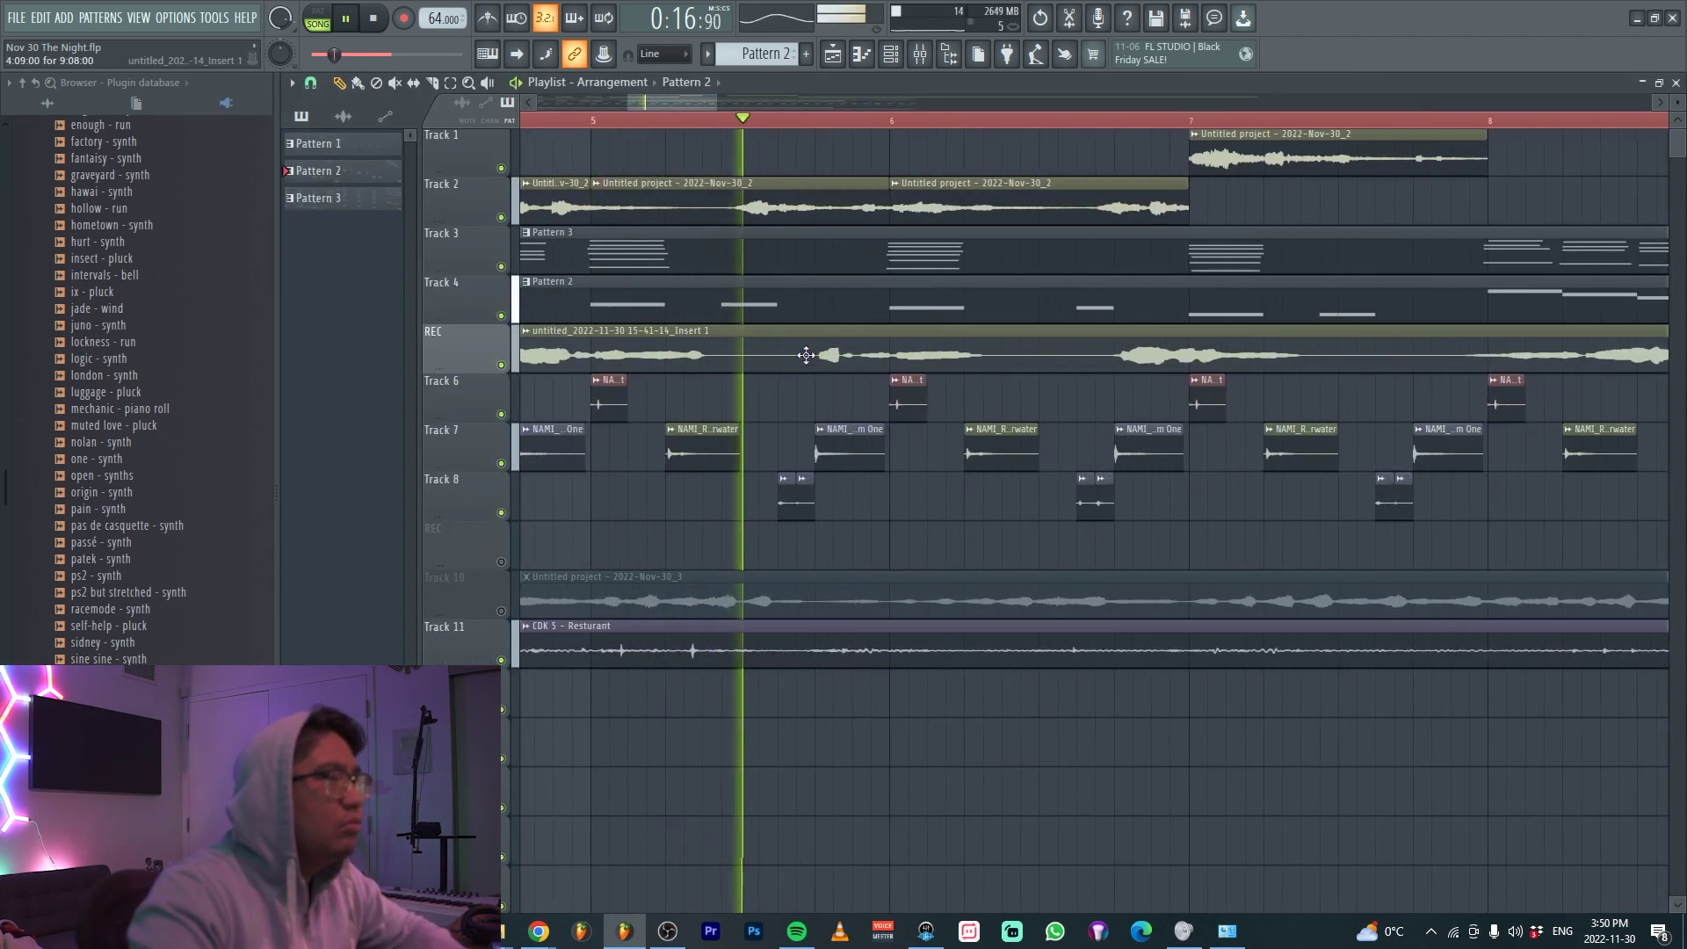
scroll(757, 385, down, 6)
scroll(801, 341, down, 4)
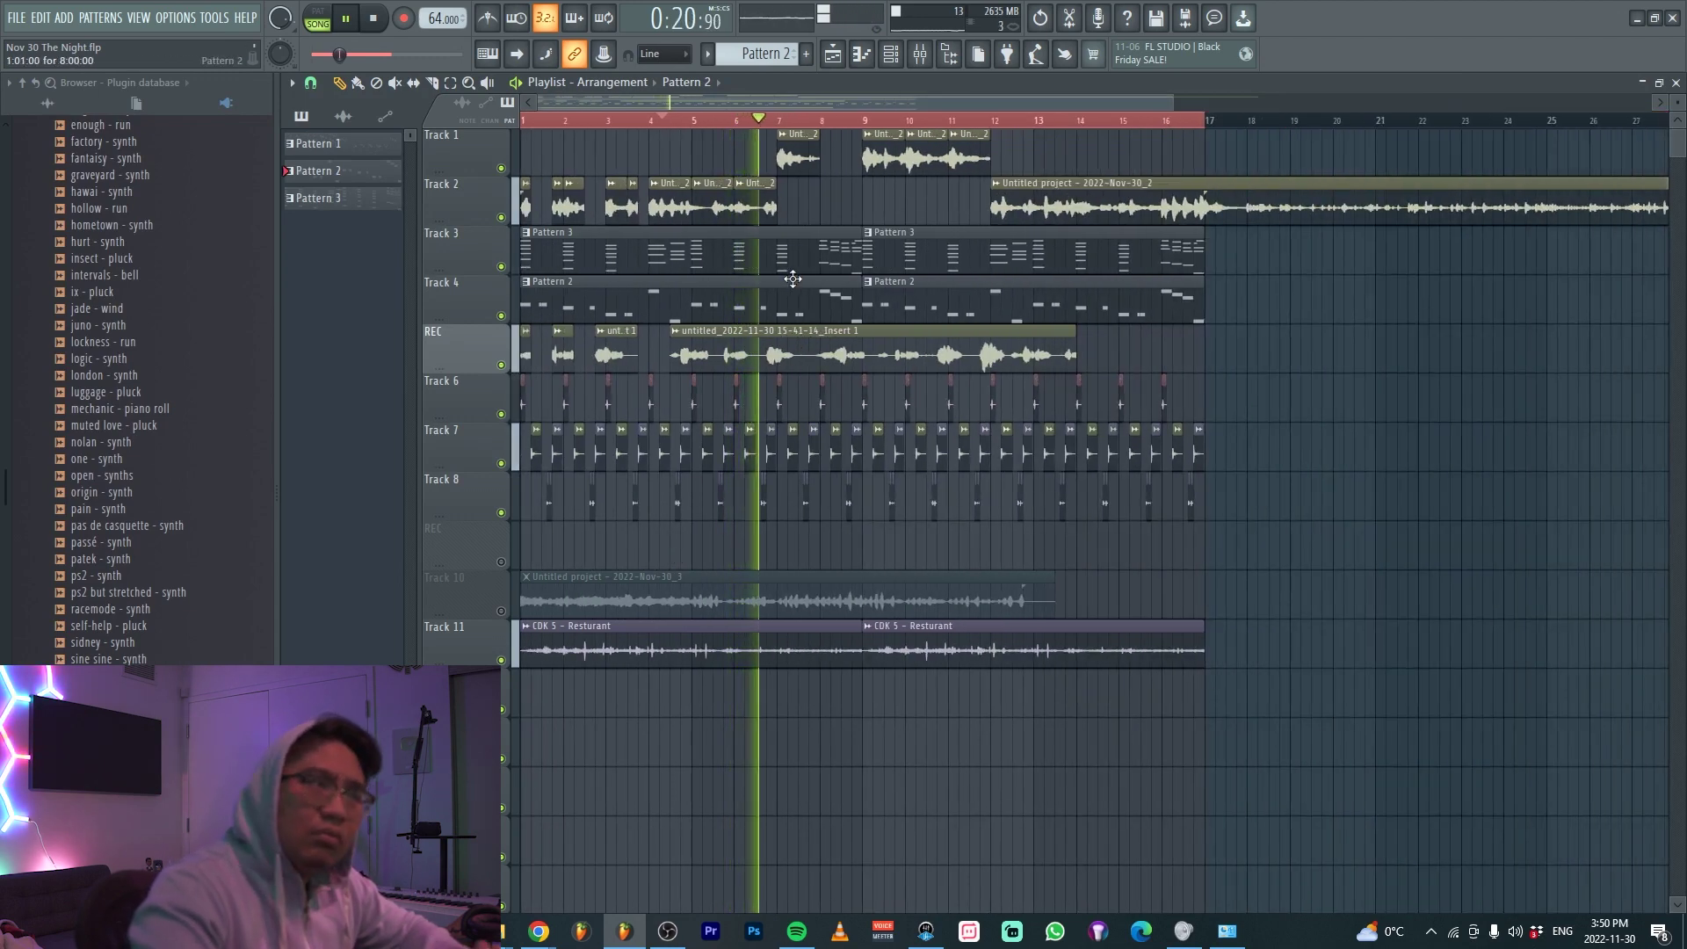
click(501, 217)
click(501, 168)
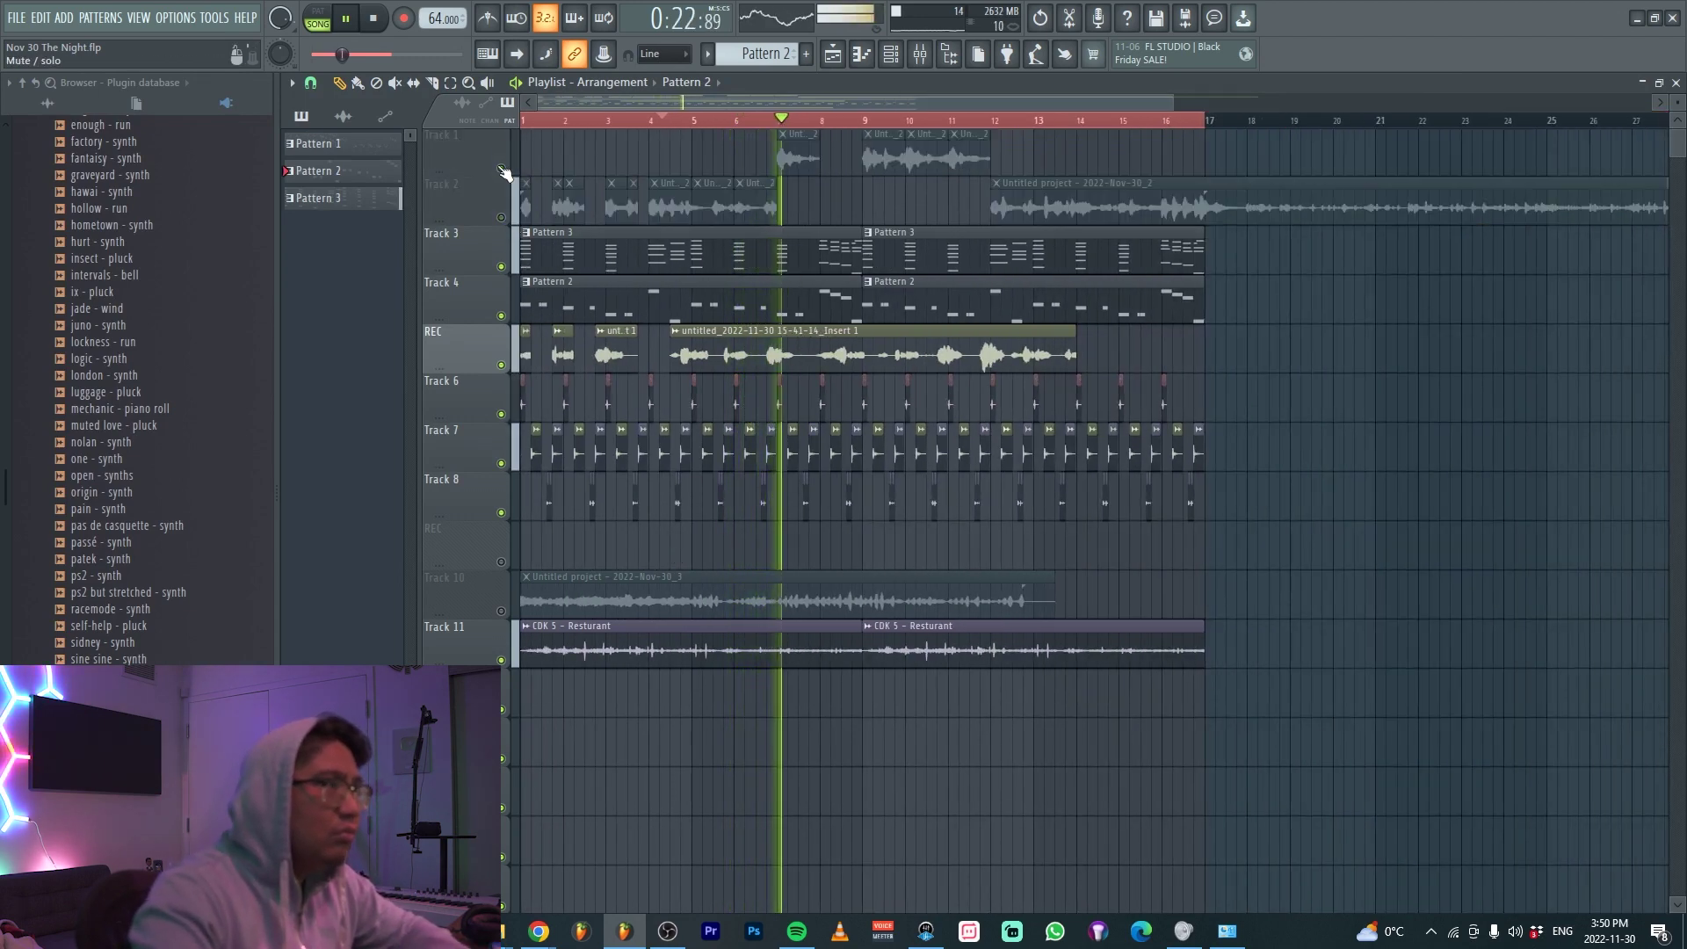
Play the arrangement from the start and check the SoundShifter Pitch Stereo settings on the master track
key(space)
key(F9)
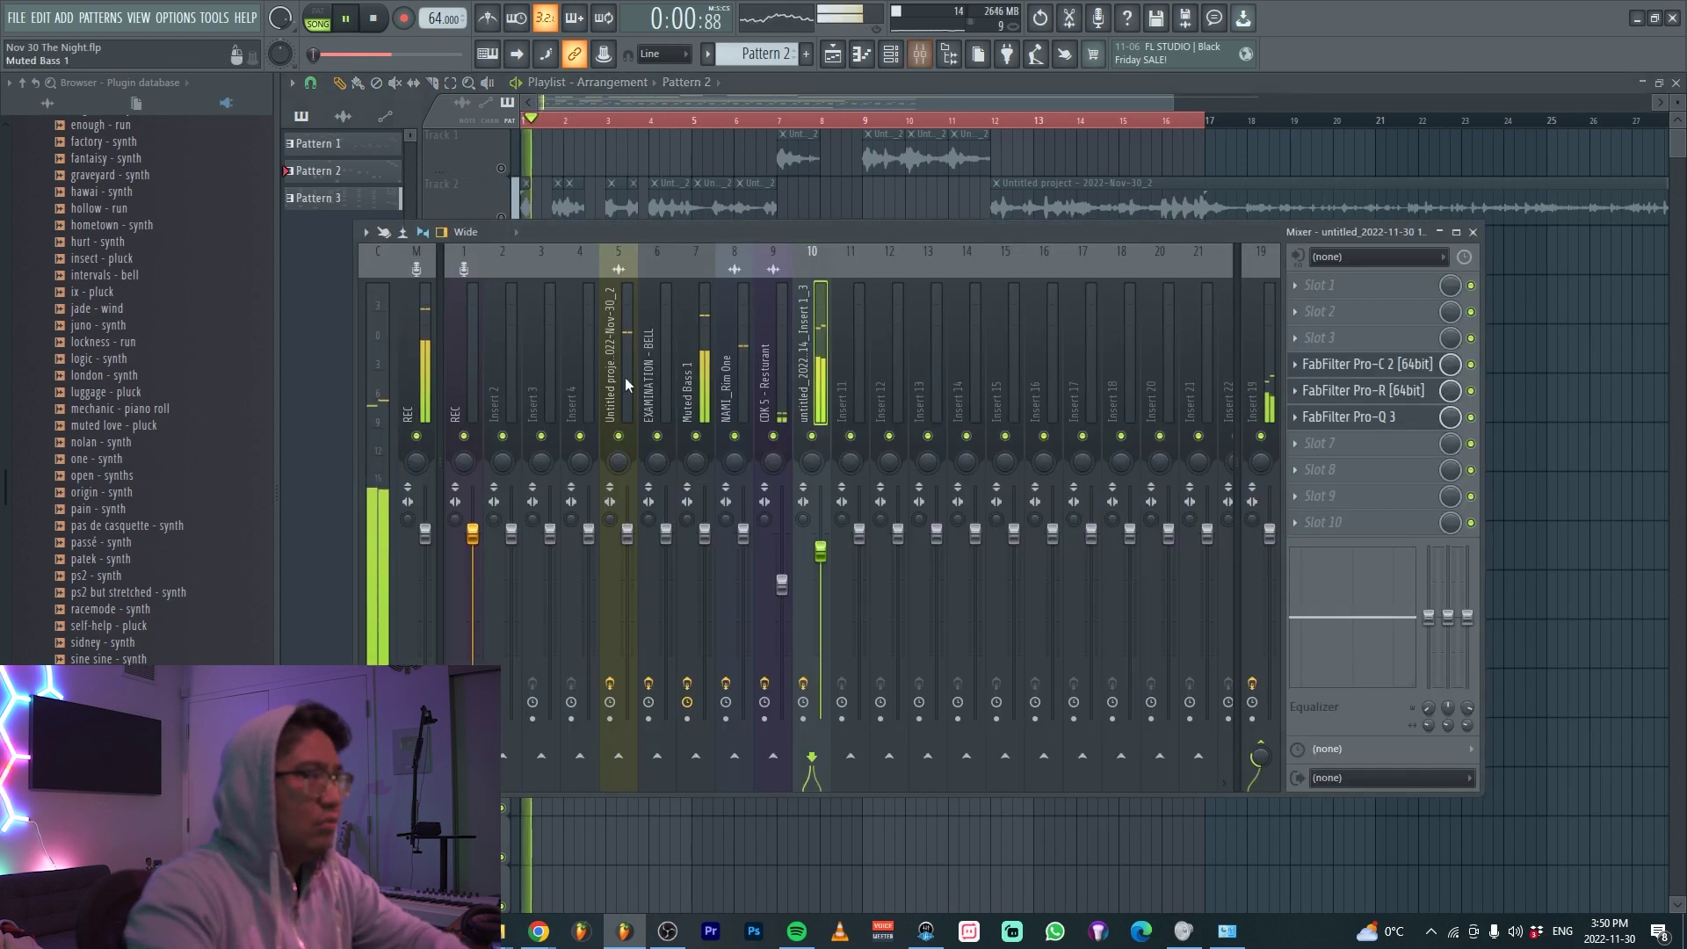
click(422, 354)
click(1394, 337)
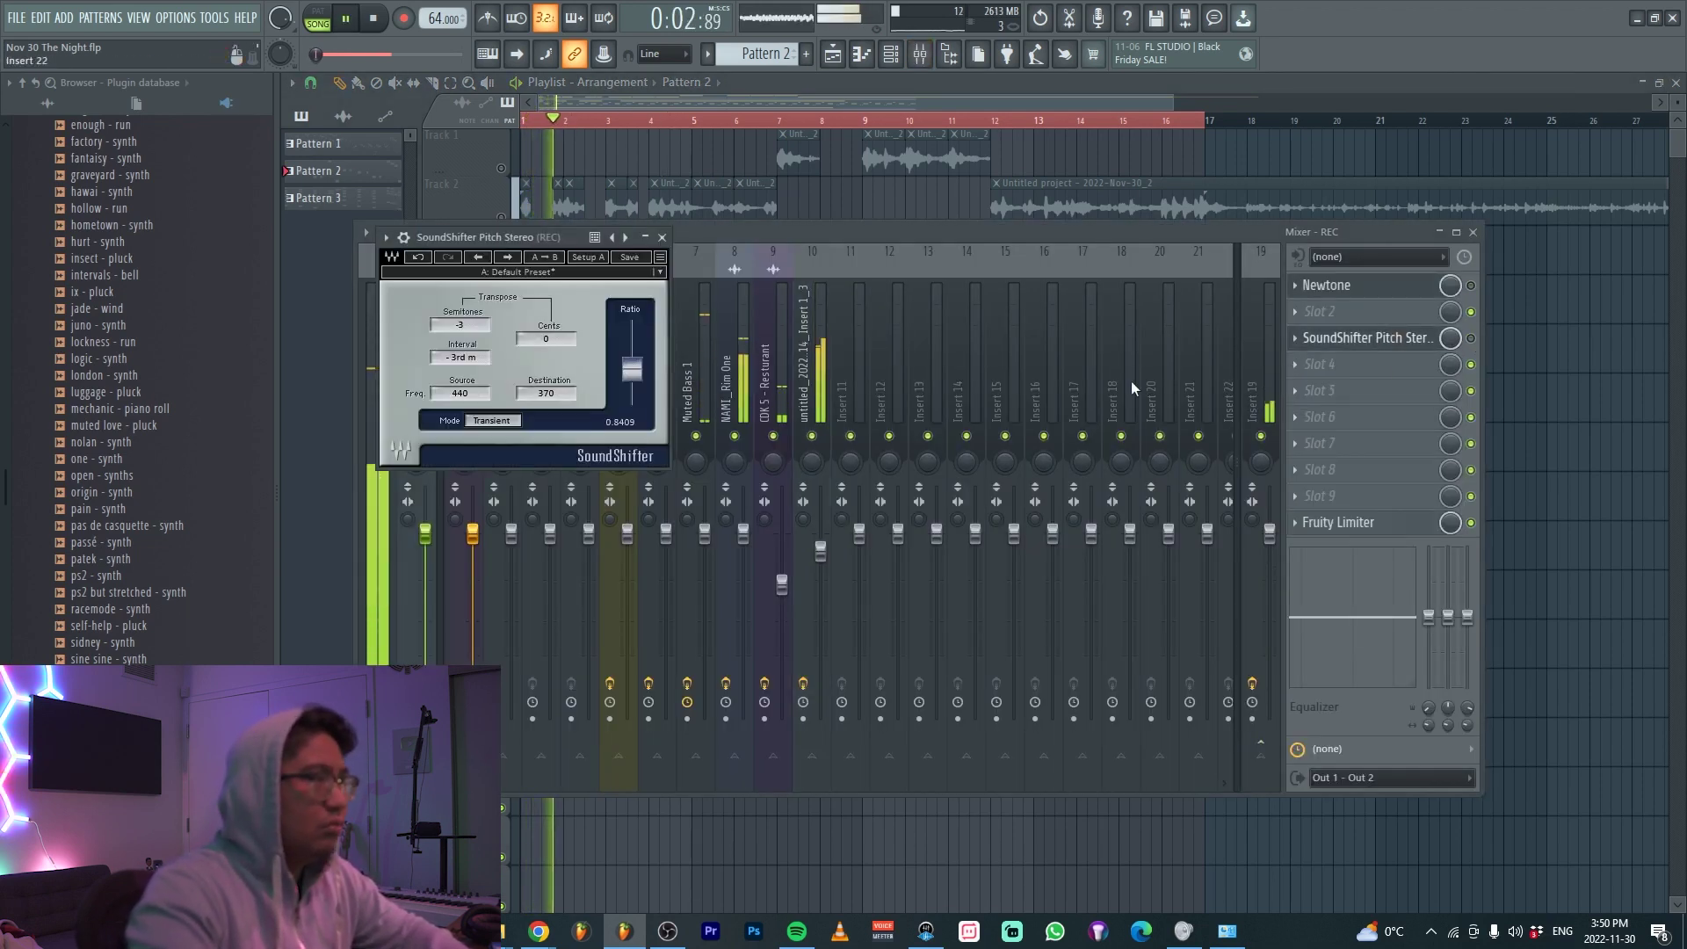
right_click(868, 215)
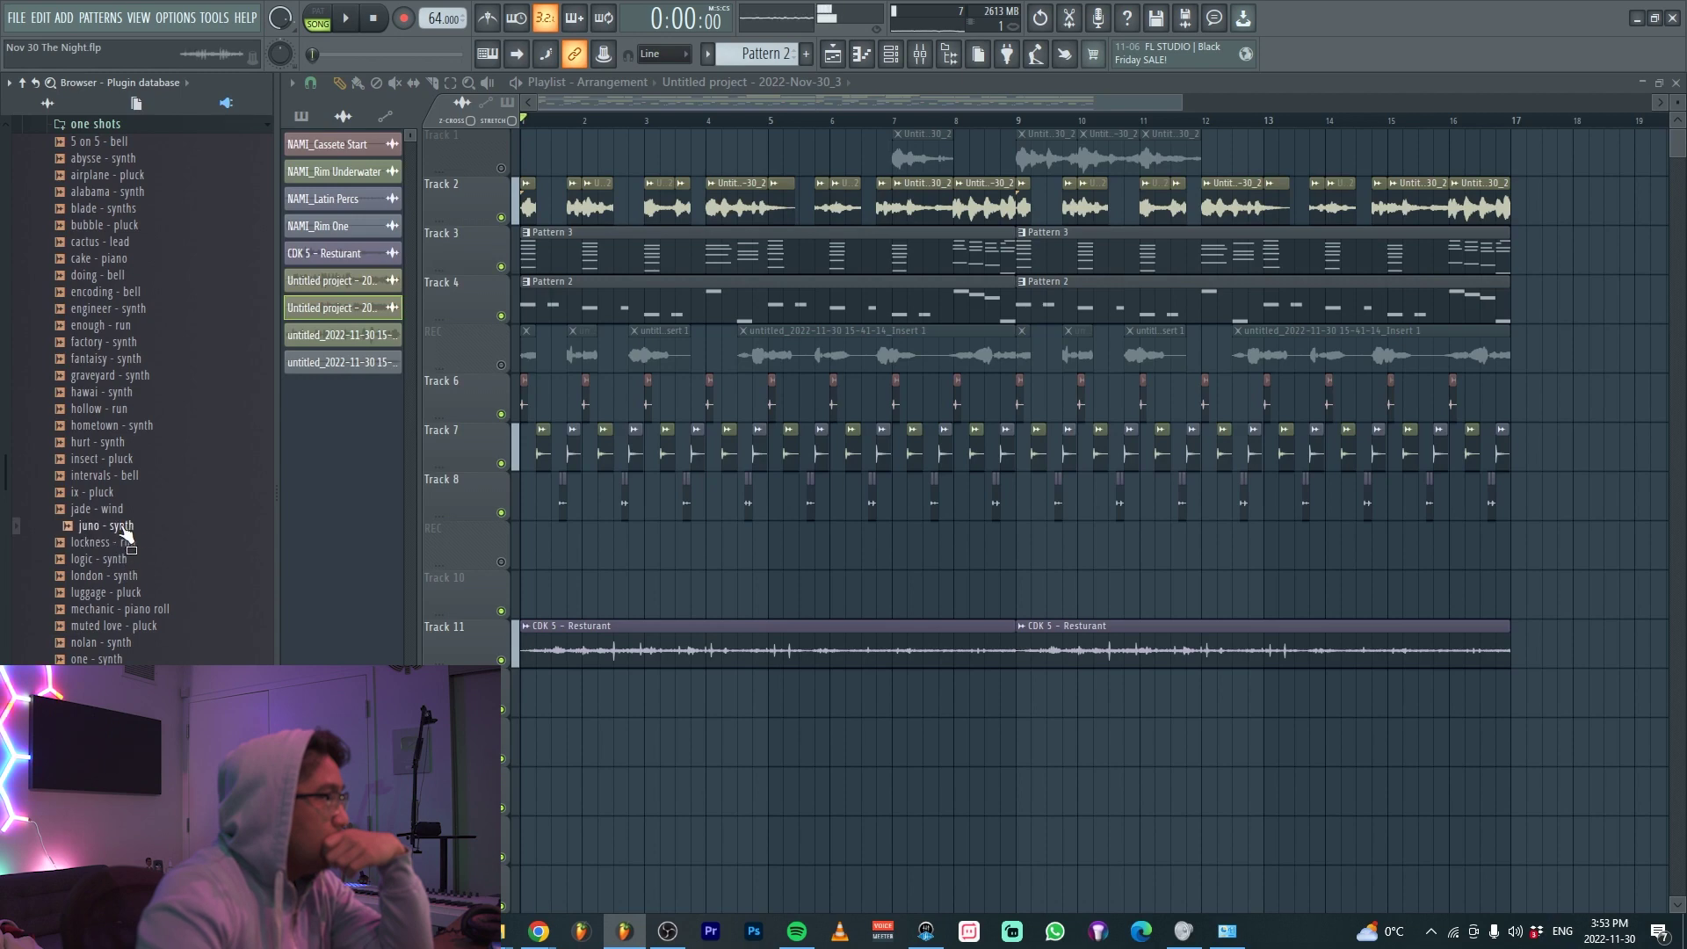
Load the juno - synth one shot from the browser into a new channel
right_click(123, 526)
click(167, 539)
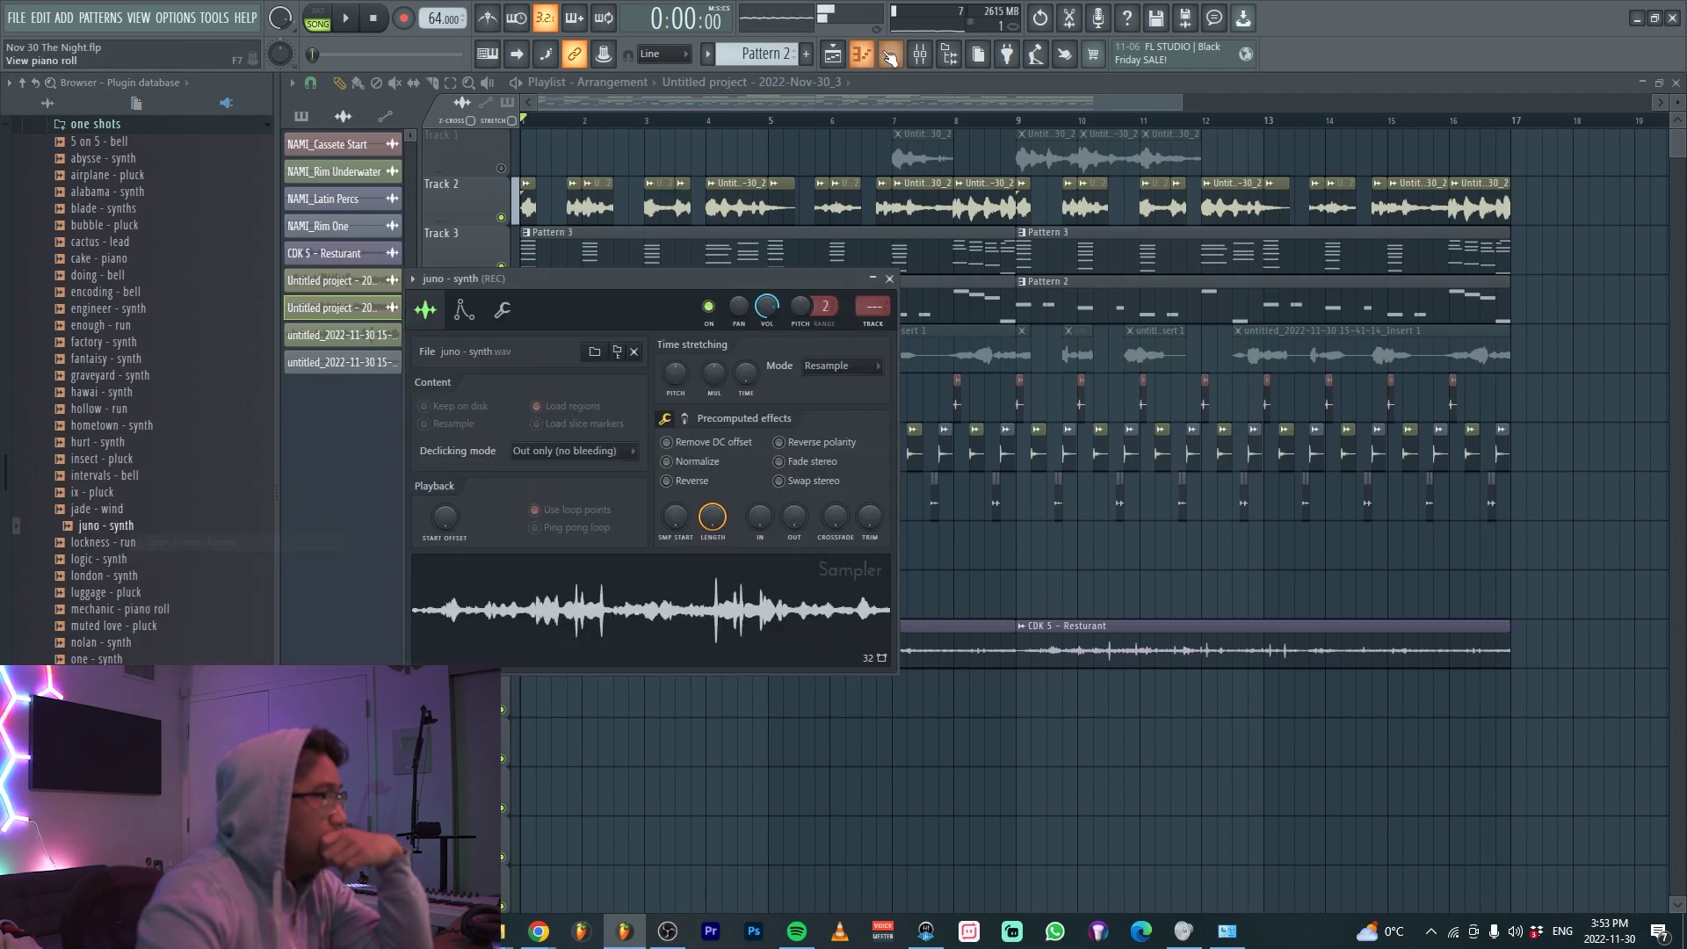
key(F6)
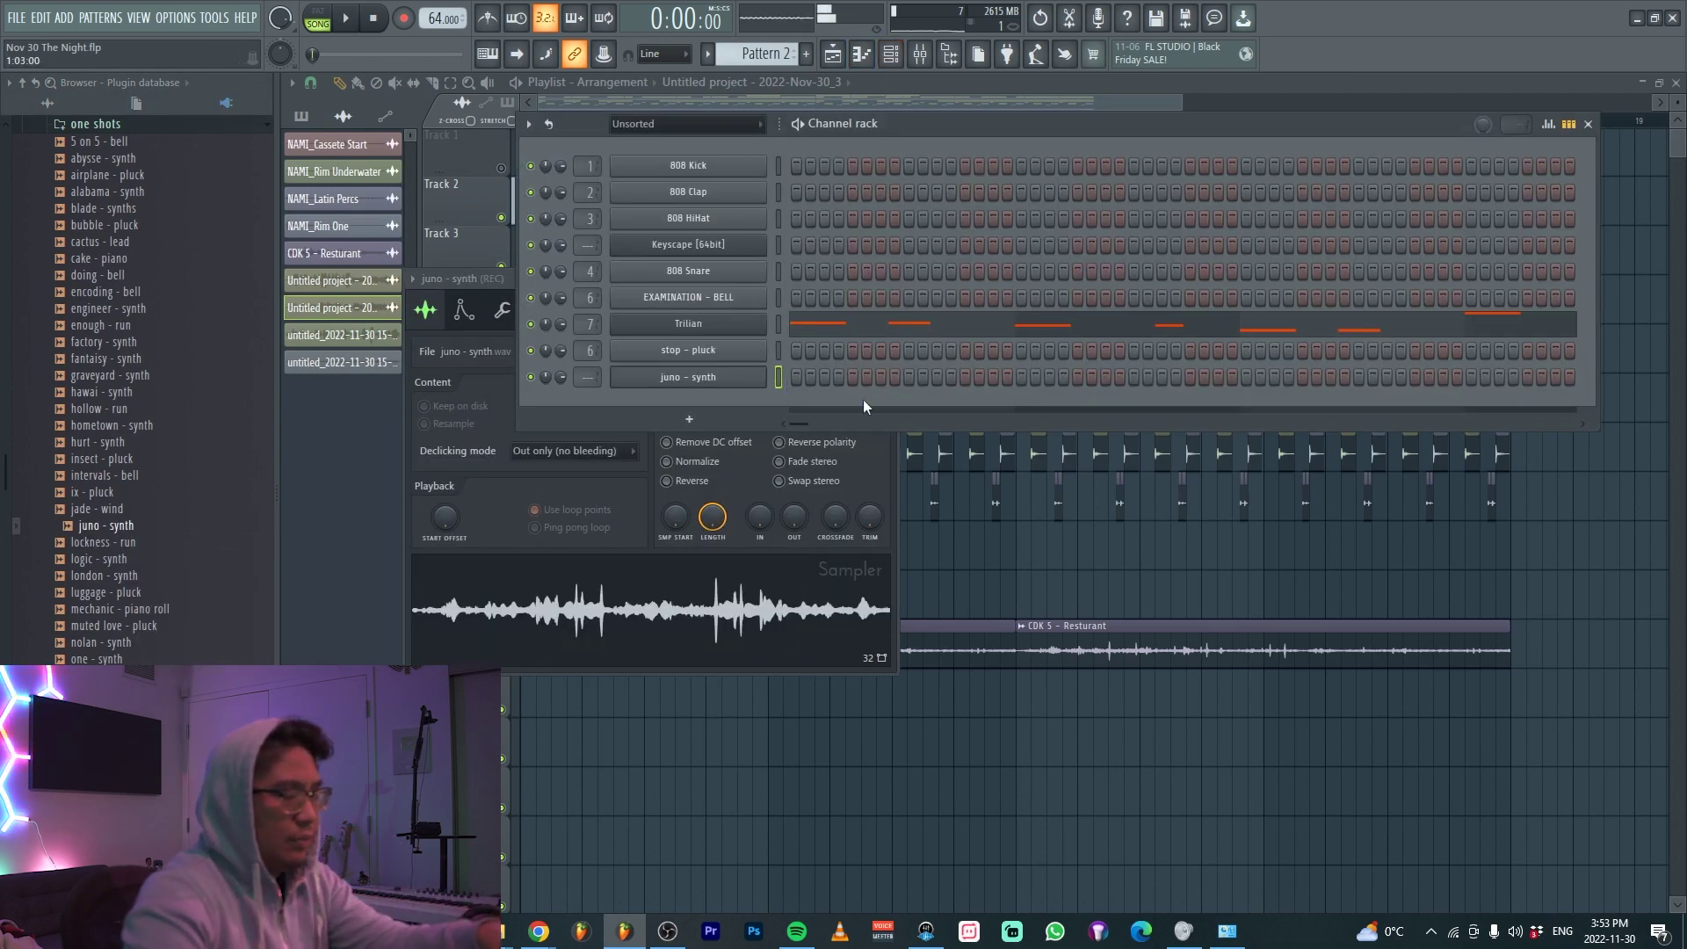
key(F5)
key(F5)
key(Return)
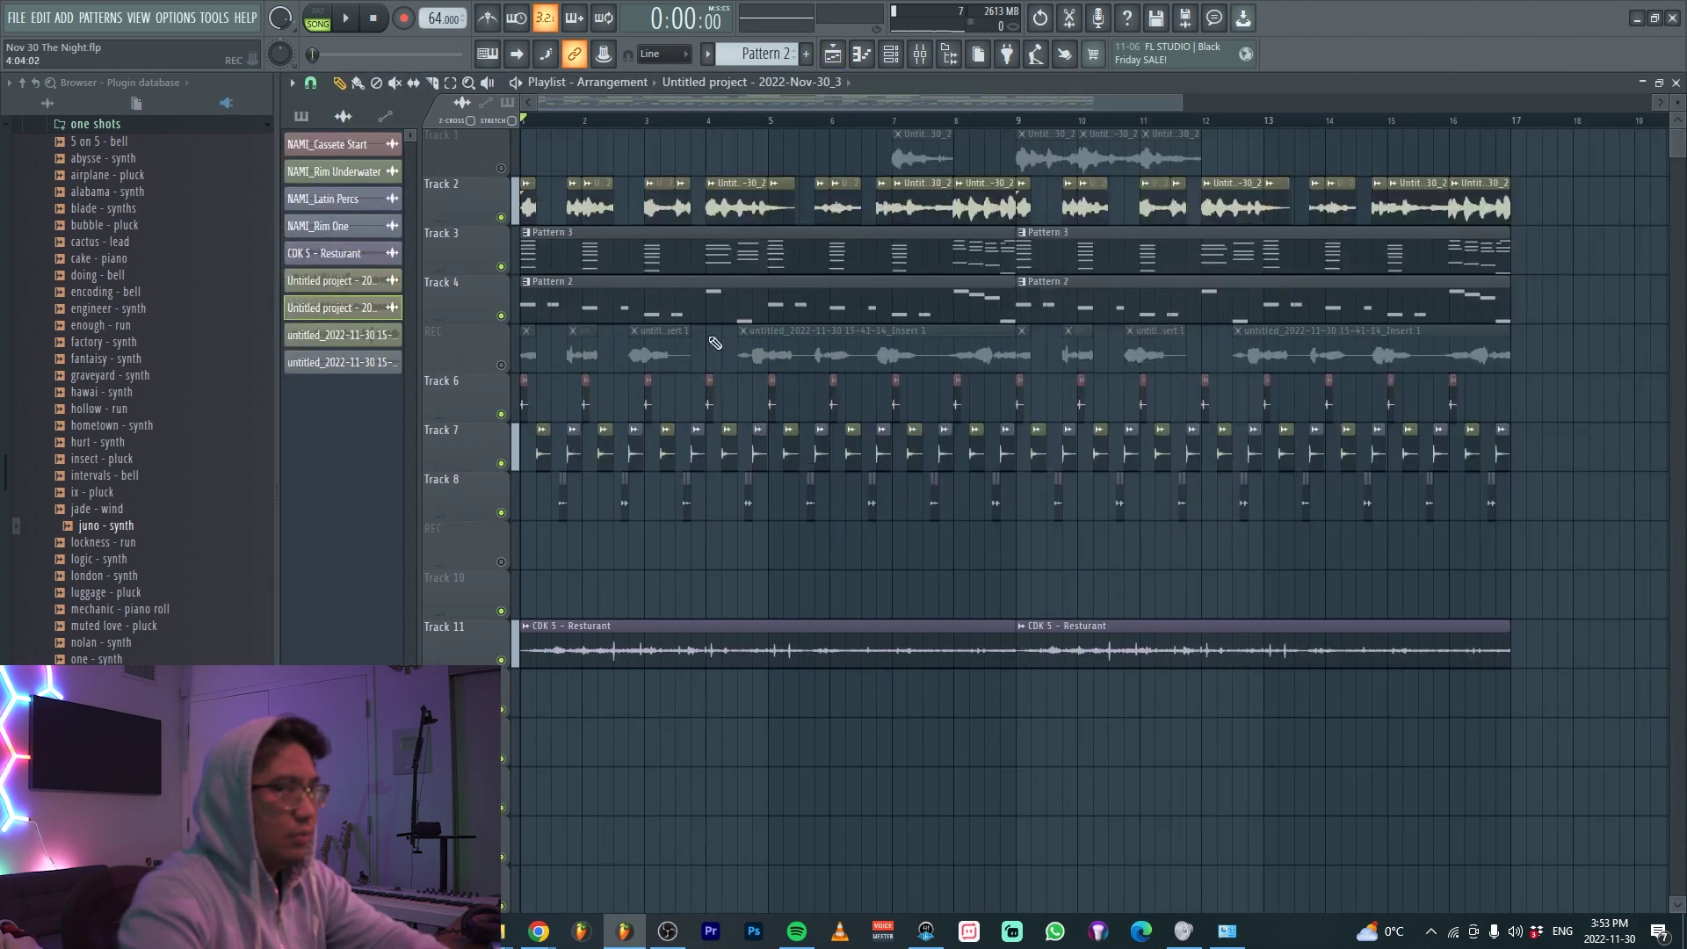
Copy the Keyscape notes from Pattern 3 into the juno - synth channel of a new Pattern 4
double_click(650, 256)
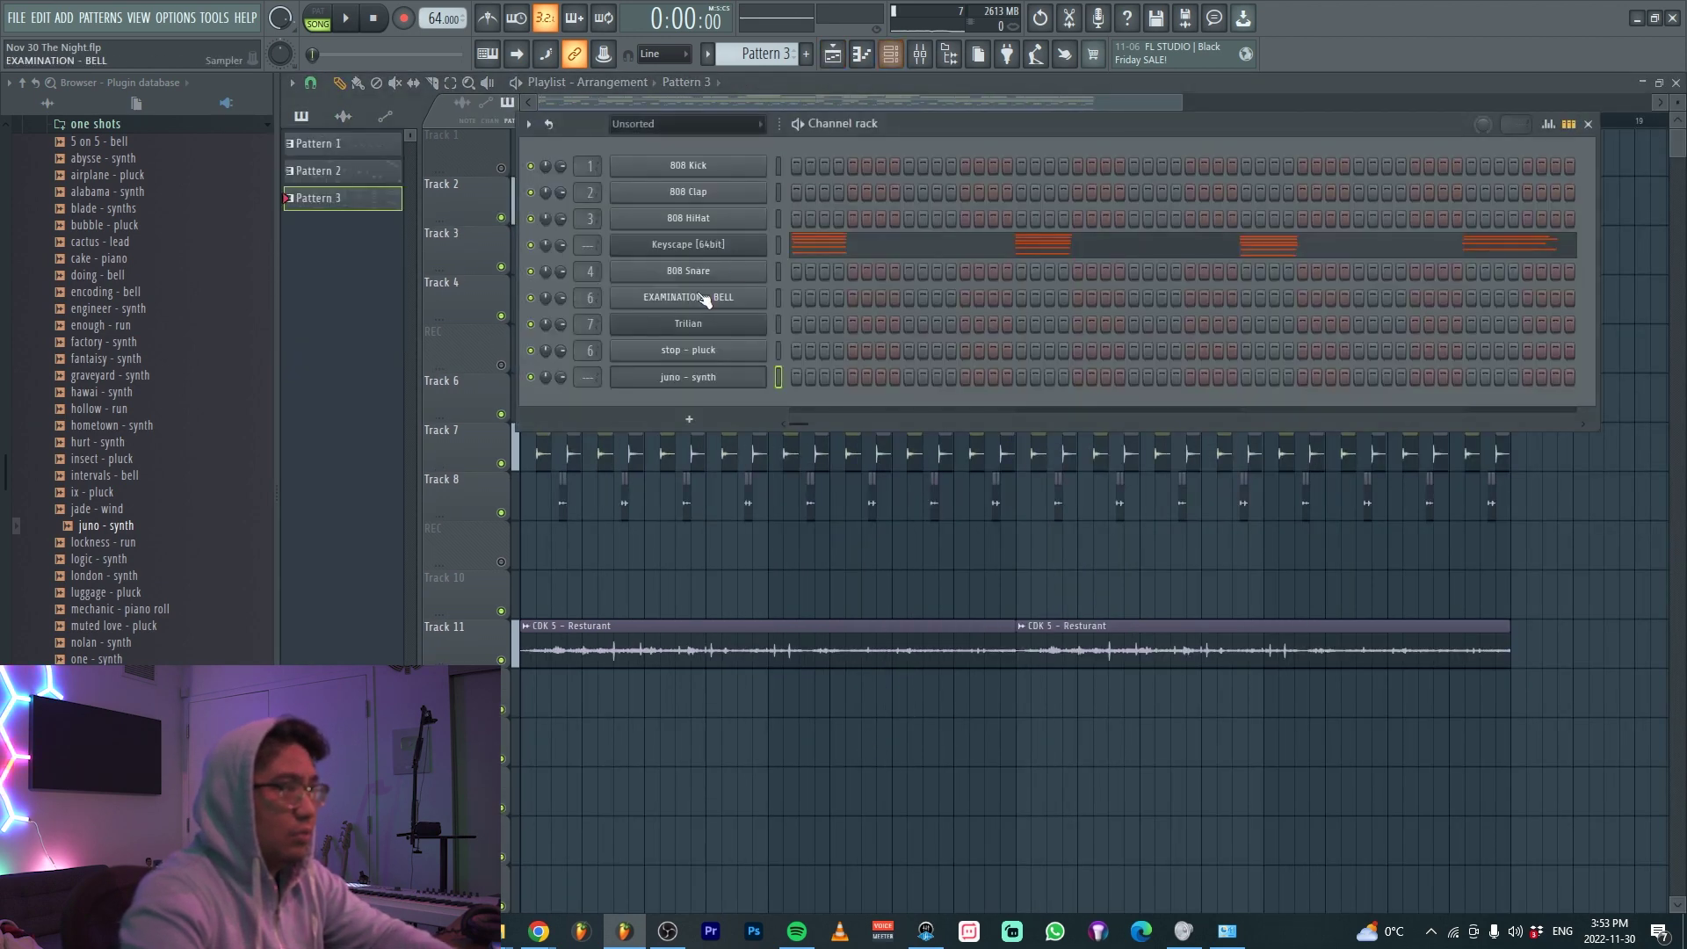
right_click(707, 246)
click(972, 266)
key(F4)
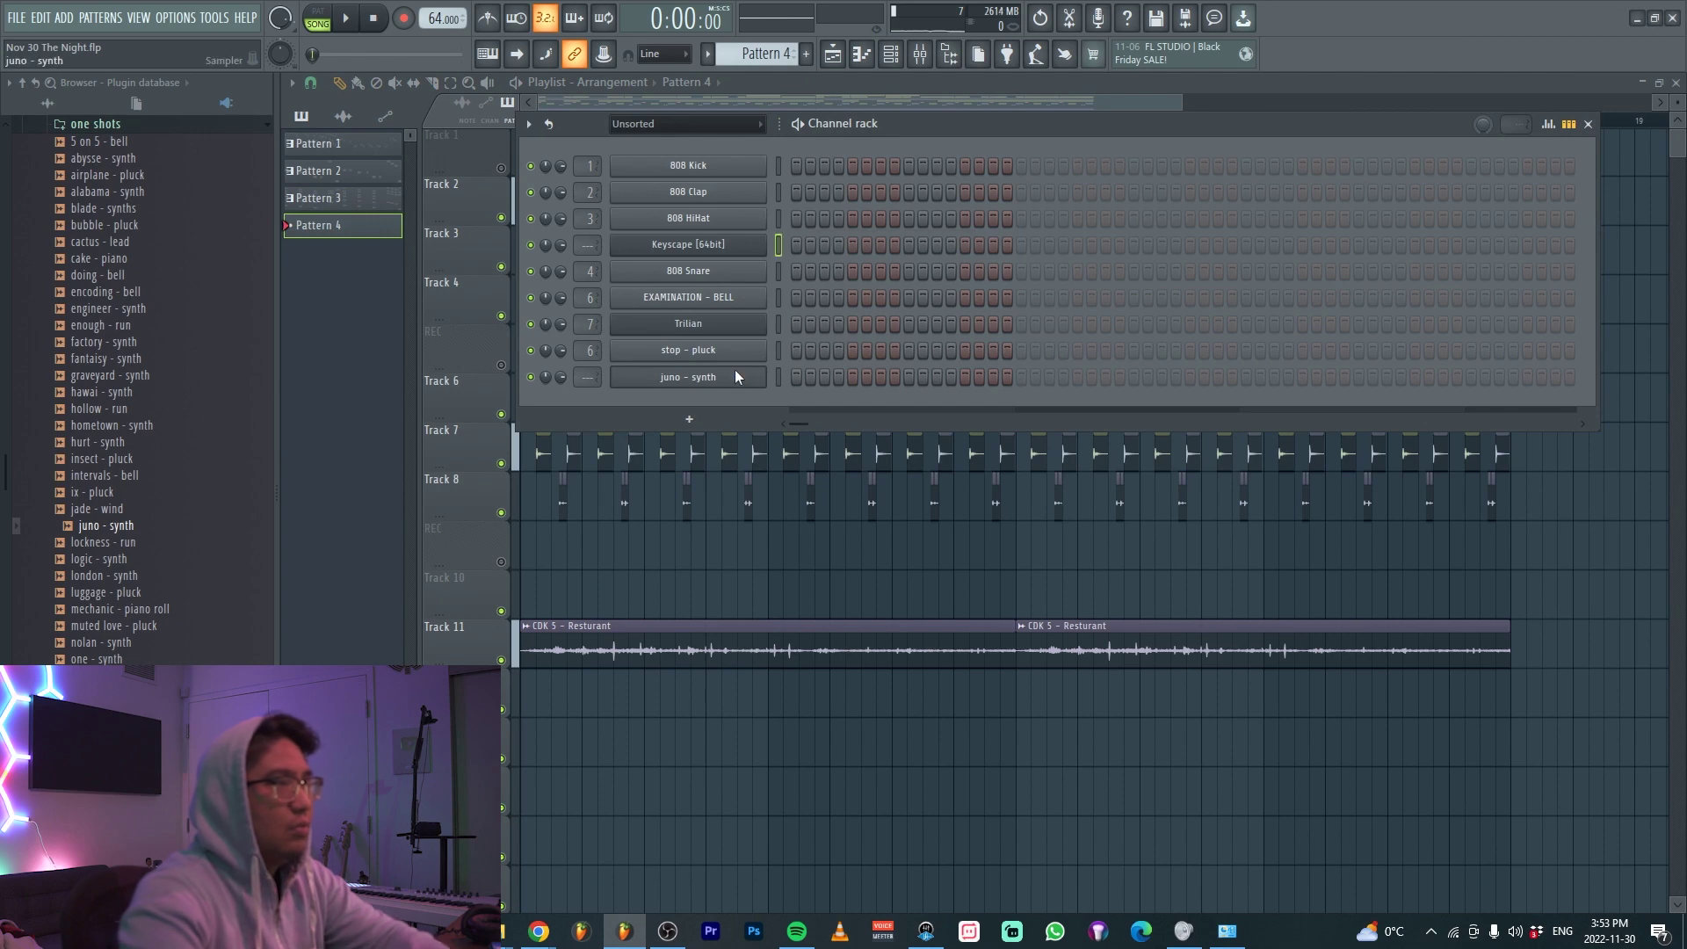
right_click(734, 369)
click(958, 406)
Place Pattern 4 at bar 1 on the muted REC track below Track 8, solo that track and play it
drag(591, 554, 541, 564)
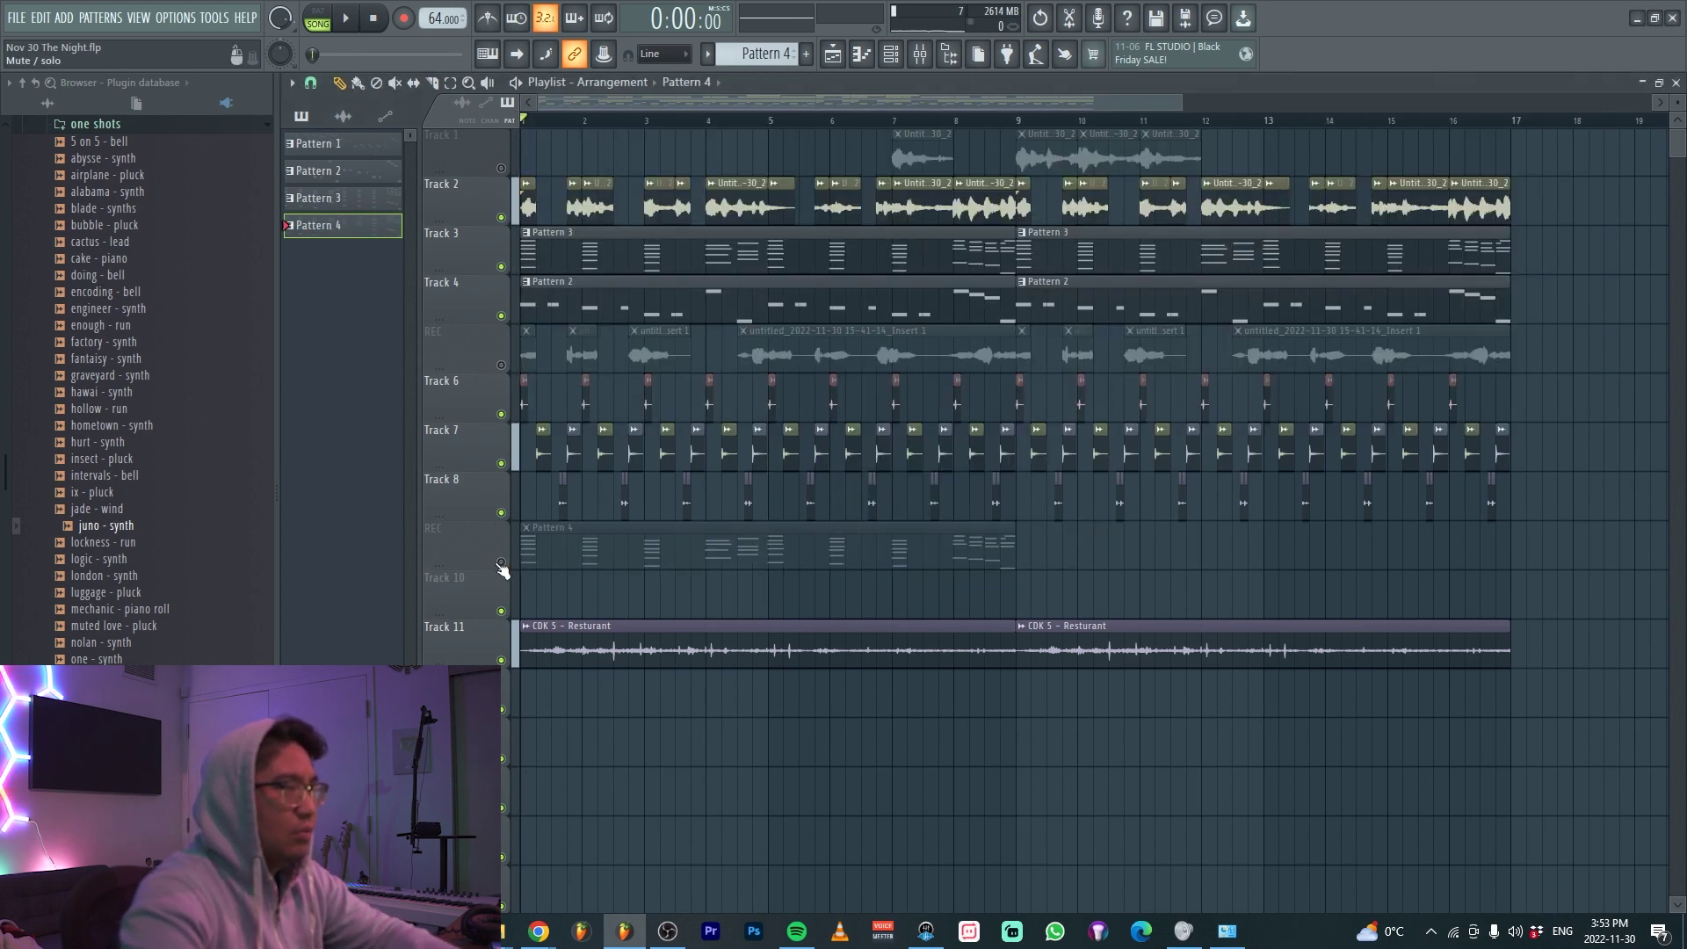
right_click(501, 563)
key(space)
Set the juno - synth channel's cut group to 3 and open its Pattern 4 notes in the piano roll
click(890, 53)
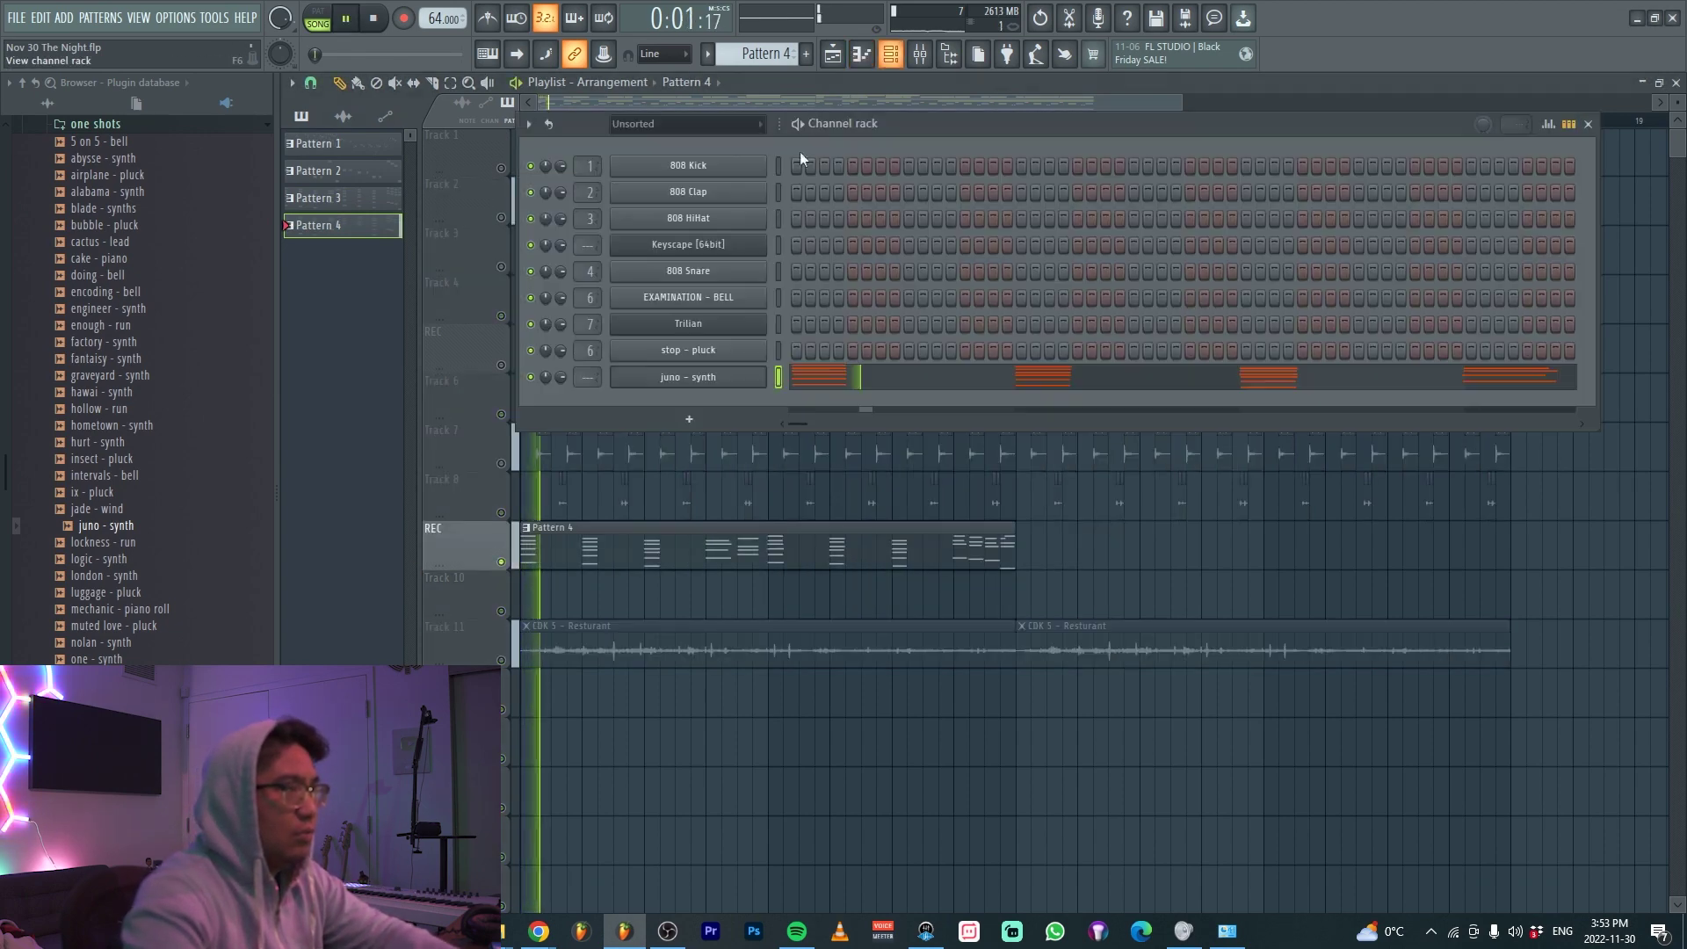
click(670, 378)
click(502, 312)
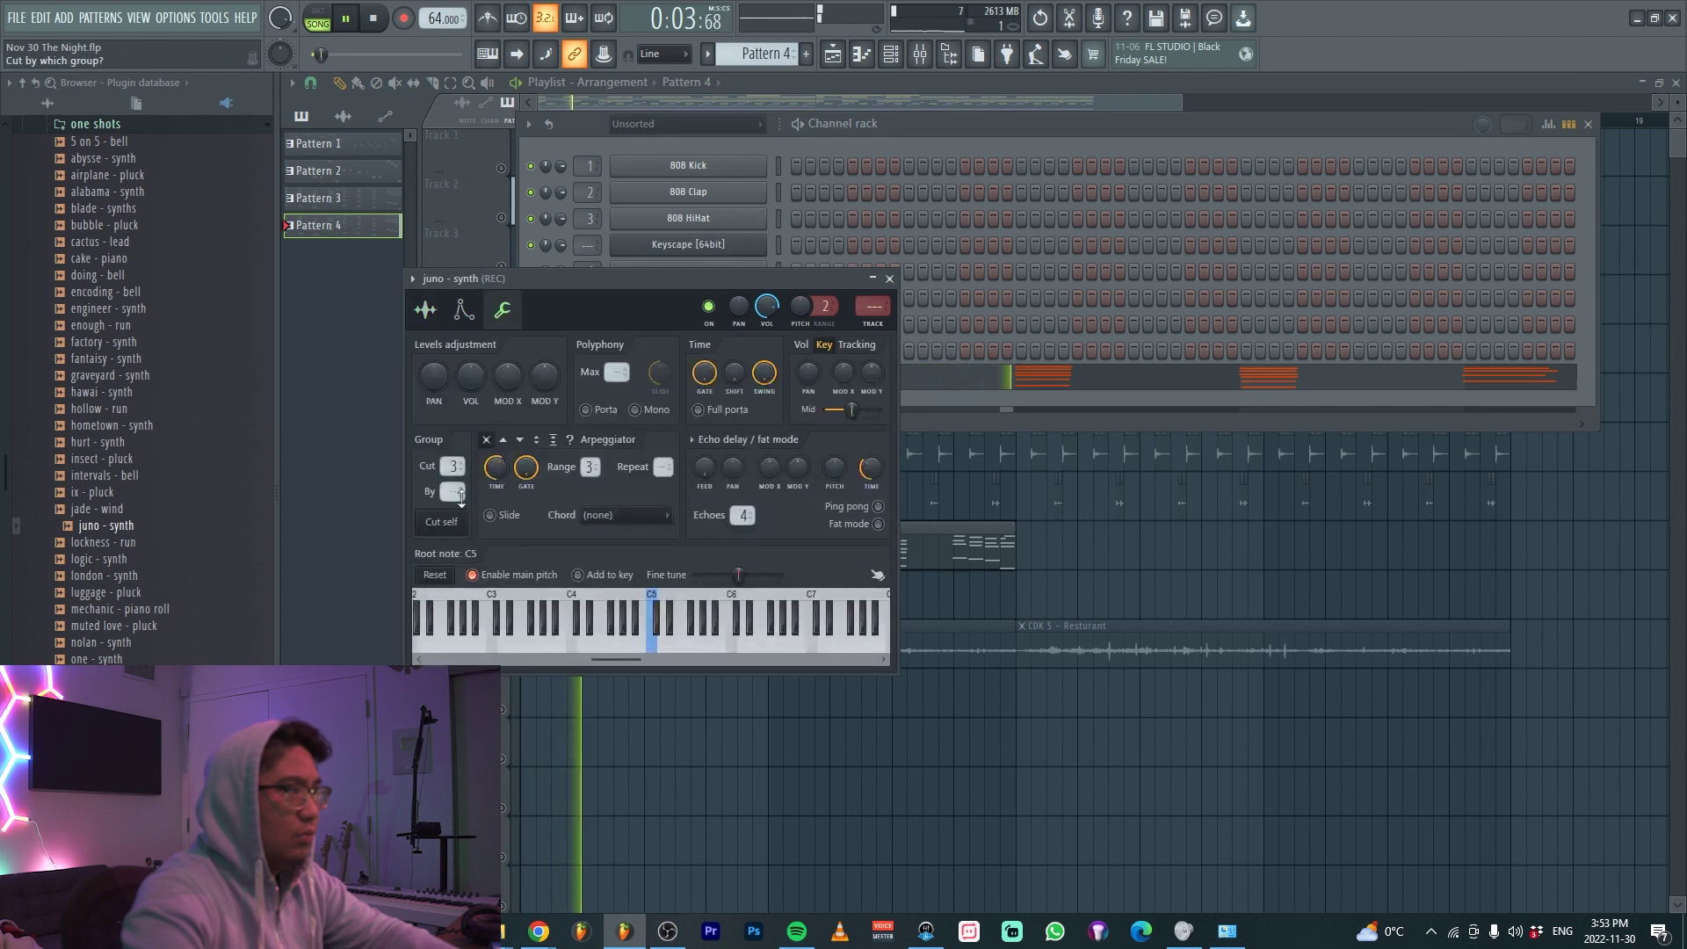
click(959, 385)
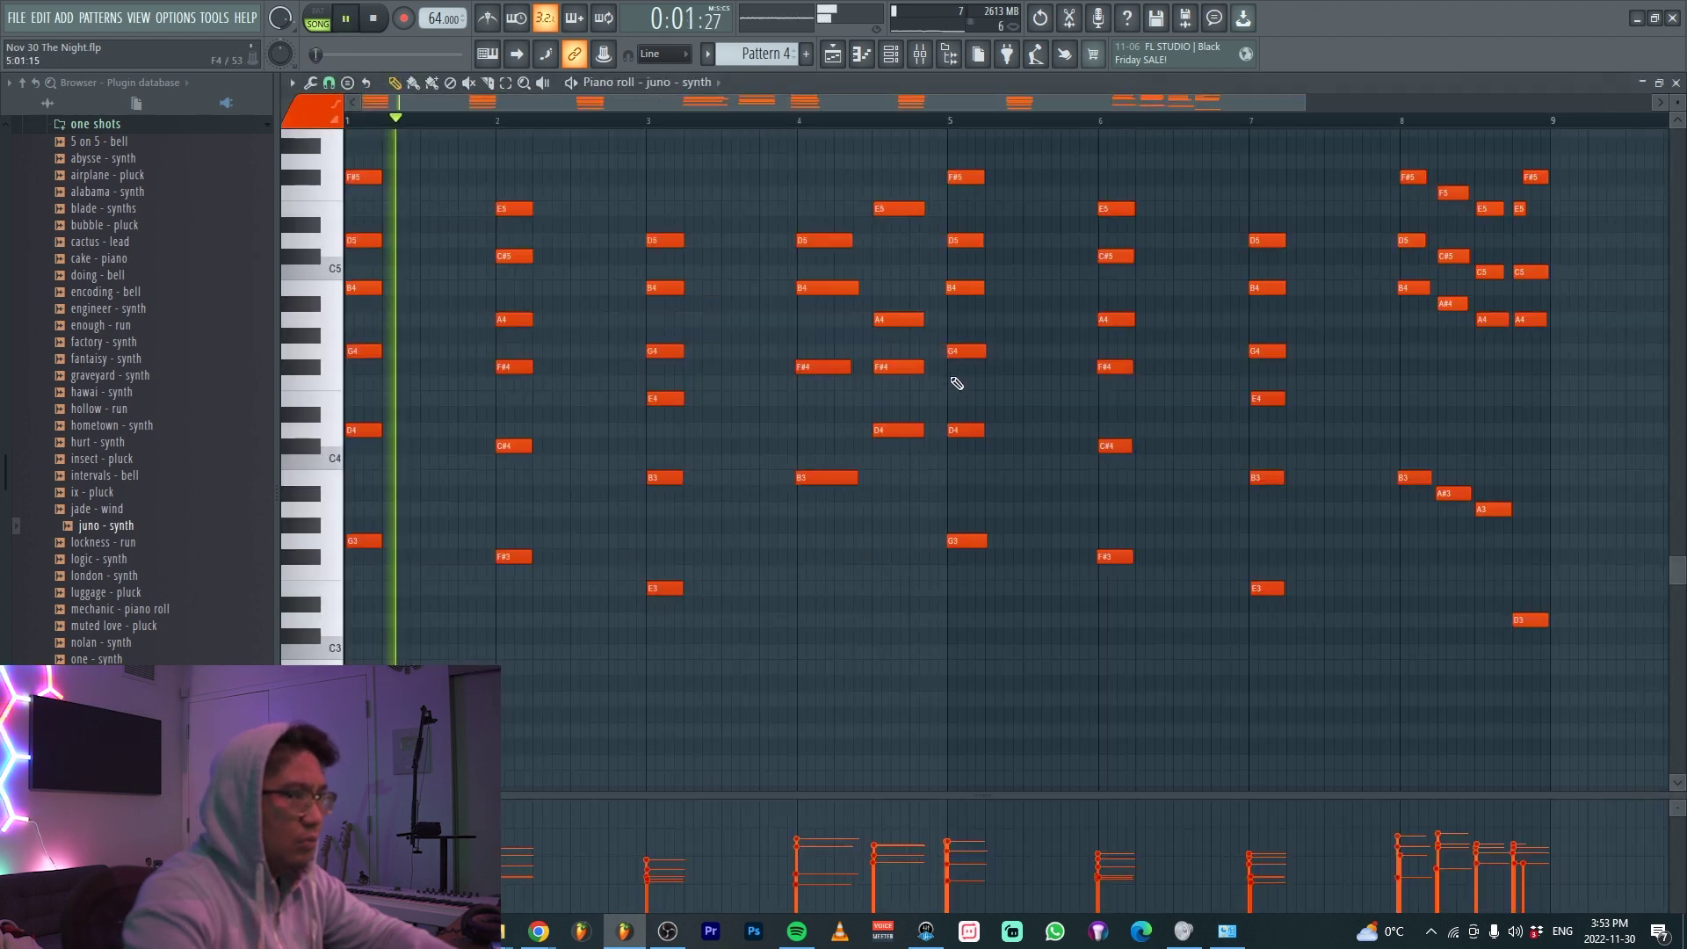
scroll(931, 347, up, 3)
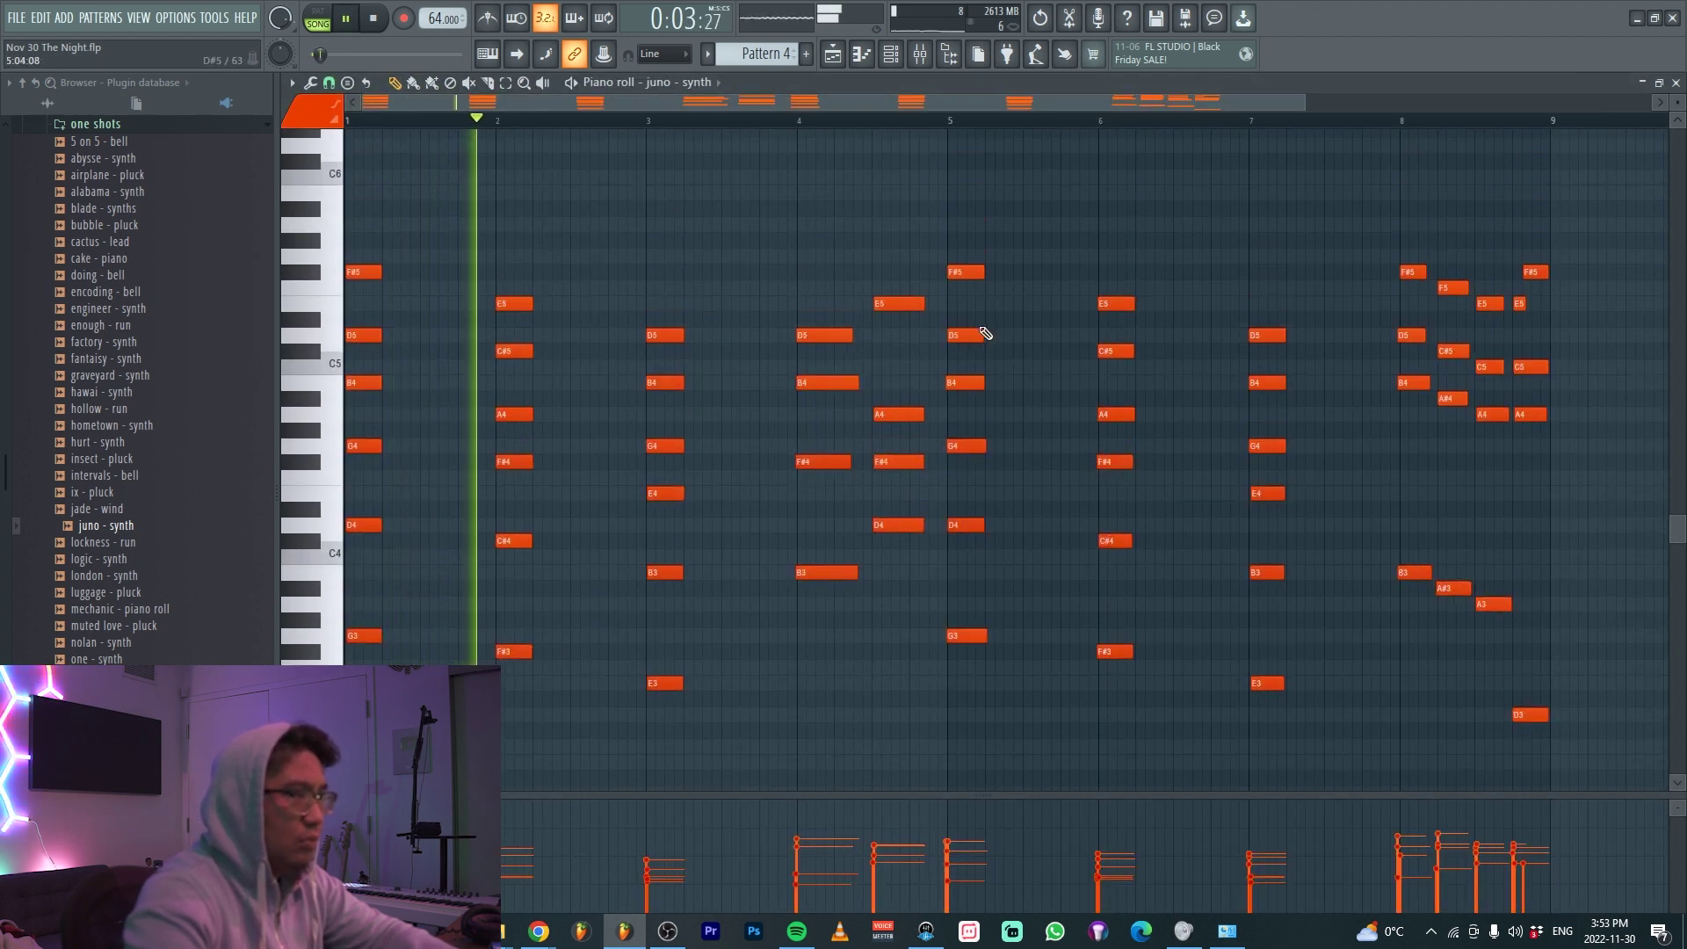
Quantize all the juno - synth notes in Pattern 4 and restart playback to hear them
key(ctrl+a)
key(ctrl+q)
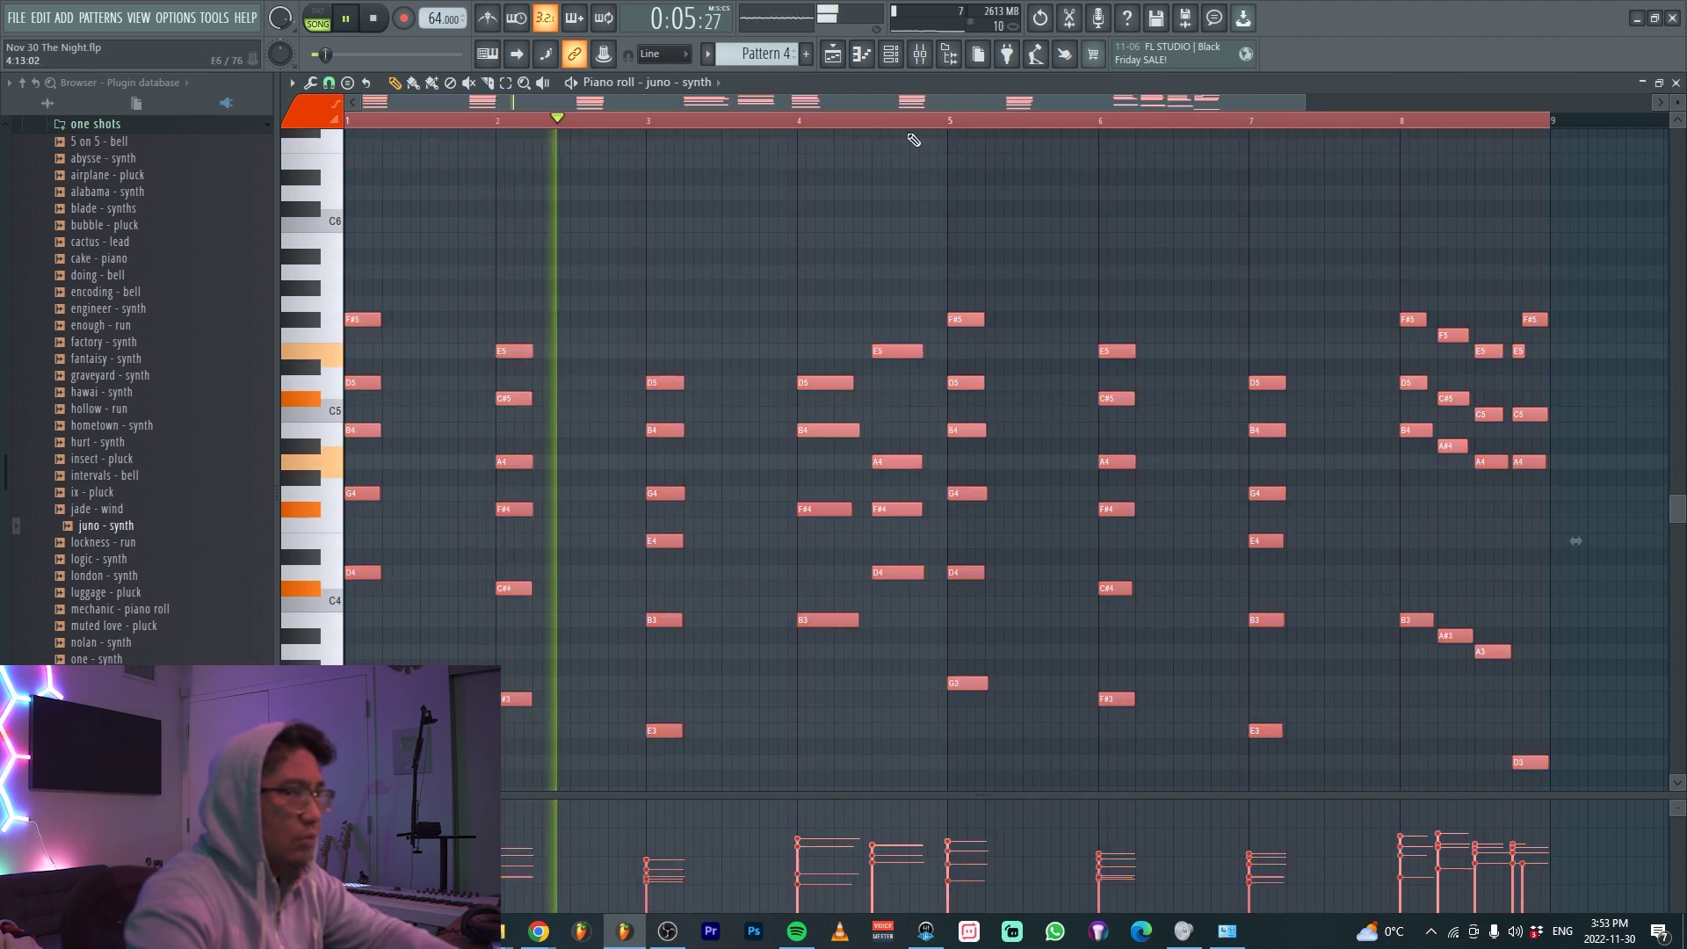
key(space)
key(space)
Enable the juno - synth channel's volume envelope, set its decay time to 0%, and bring its sustain and release down to minimum
click(892, 55)
click(646, 382)
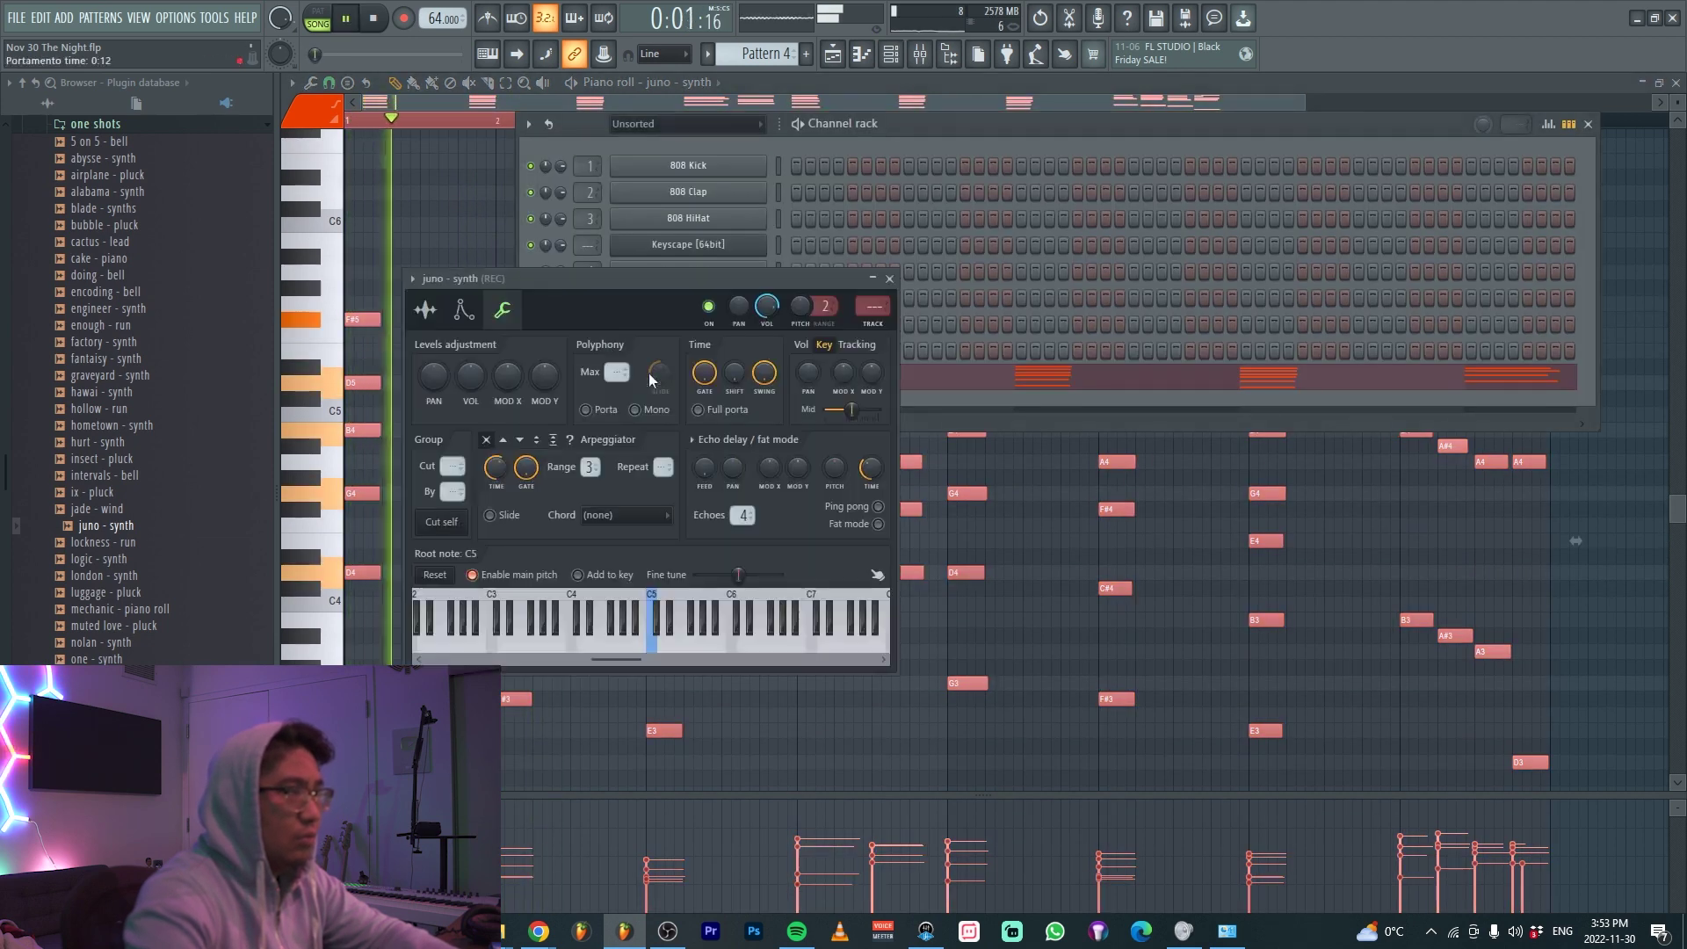
click(463, 309)
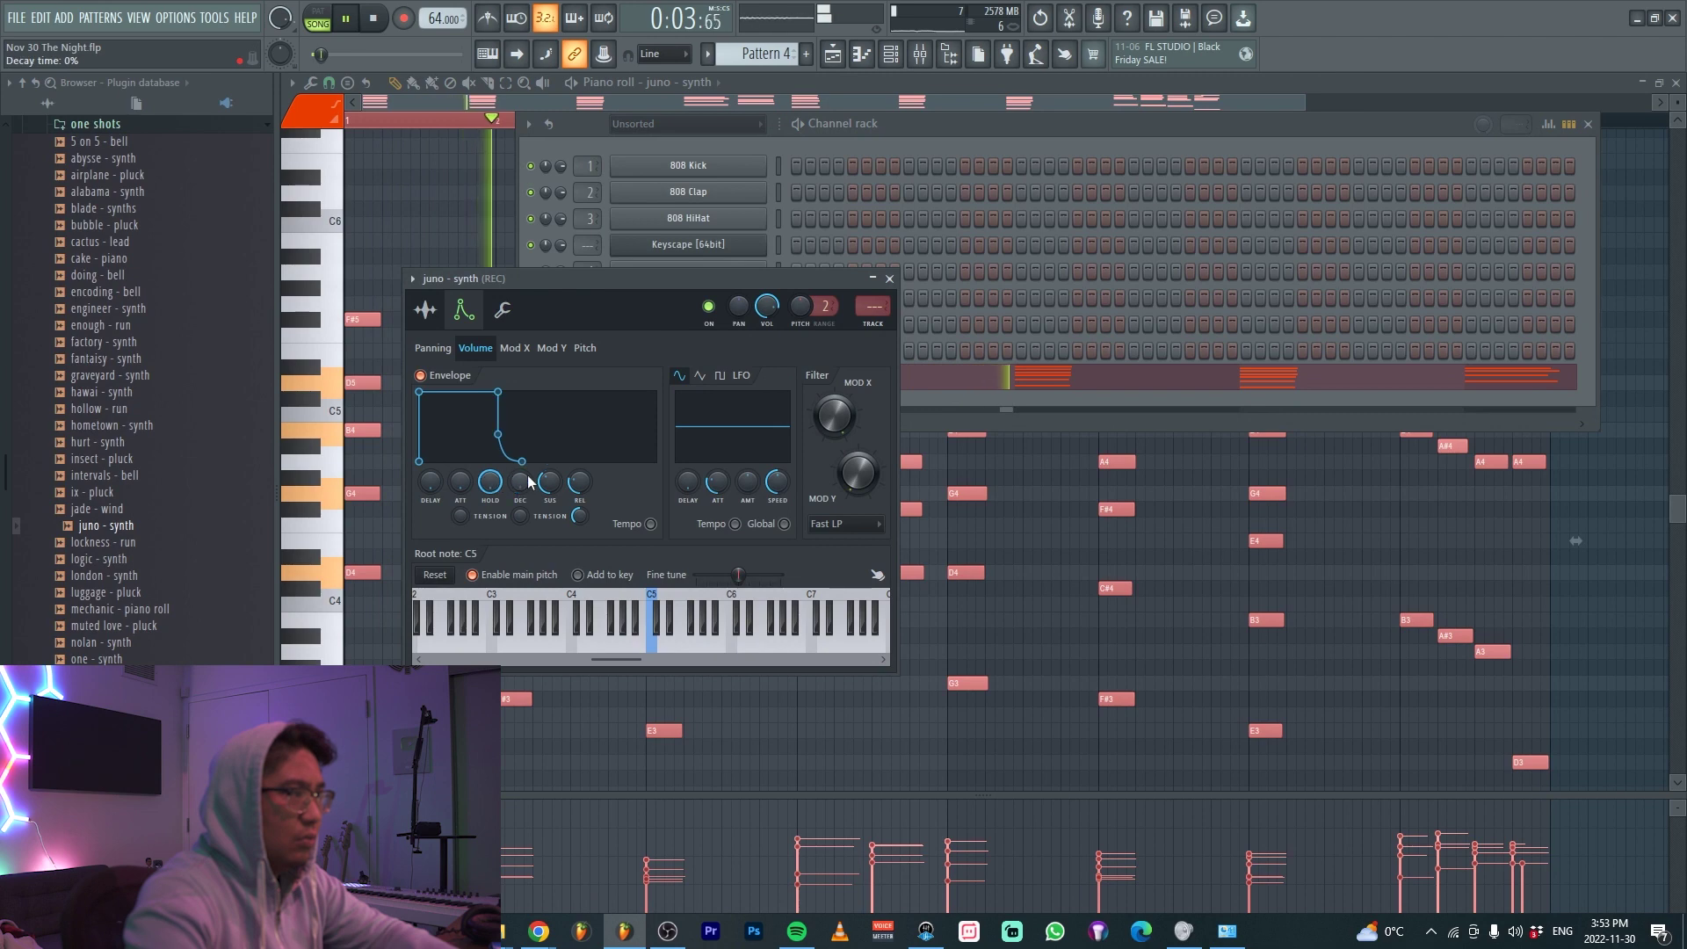
drag(511, 460, 500, 461)
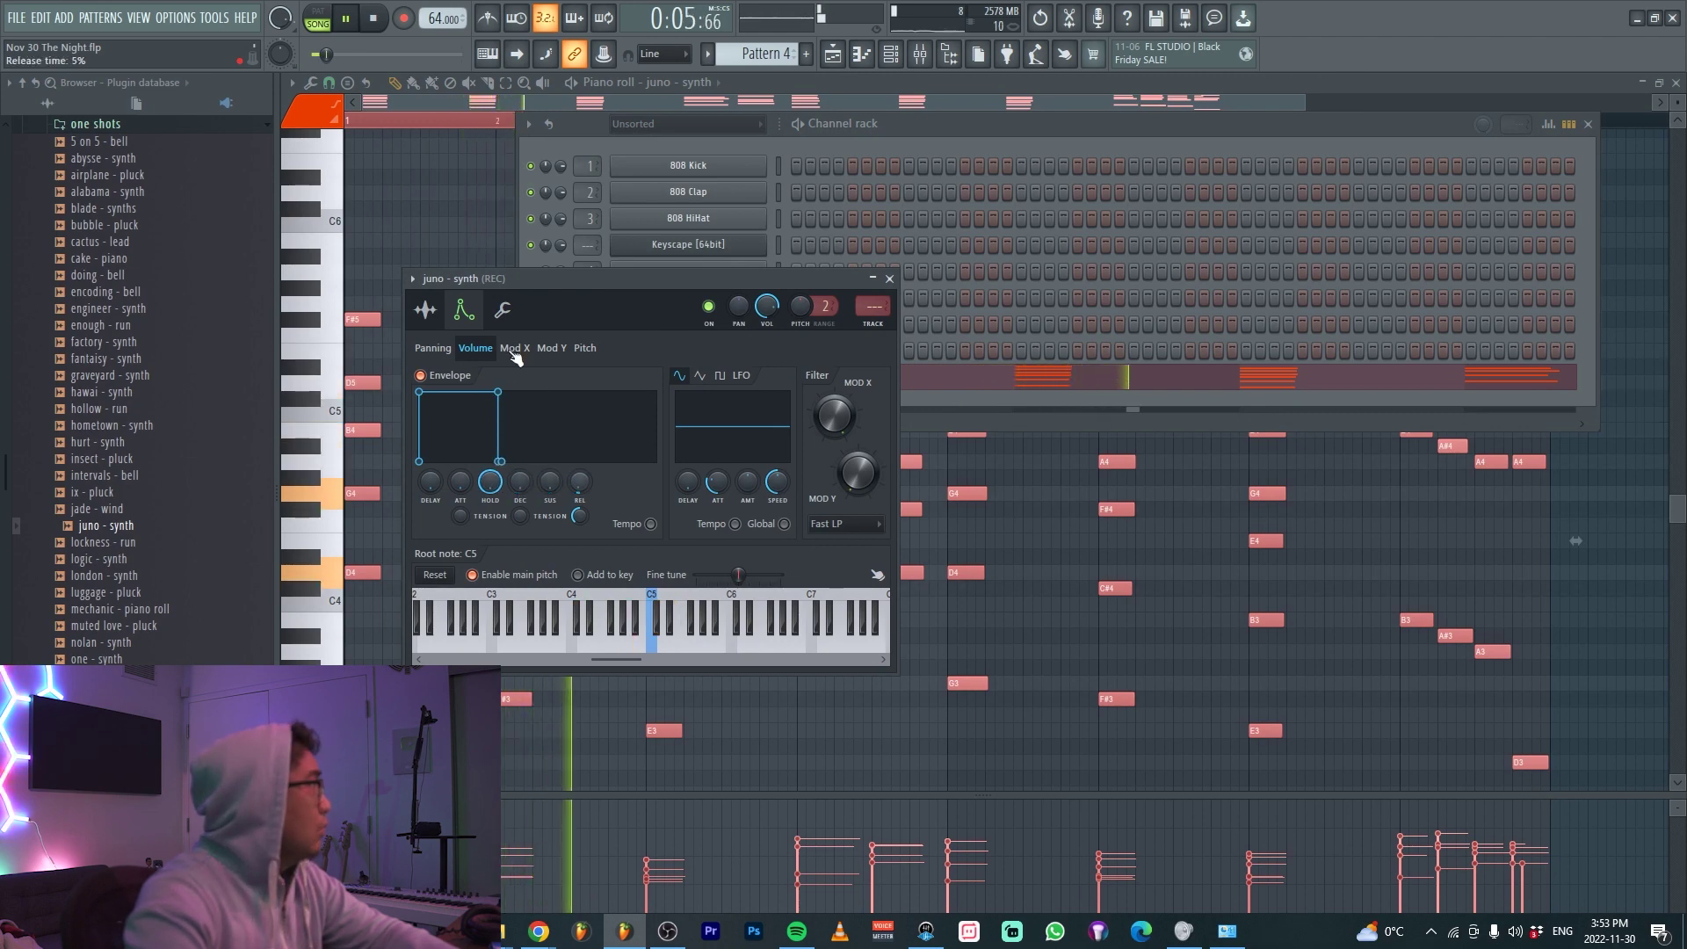
Extend all the juno - synth notes in Pattern 4 so each chord lasts until the following one
right_click(387, 244)
key(space)
key(space)
key(ctrl+a)
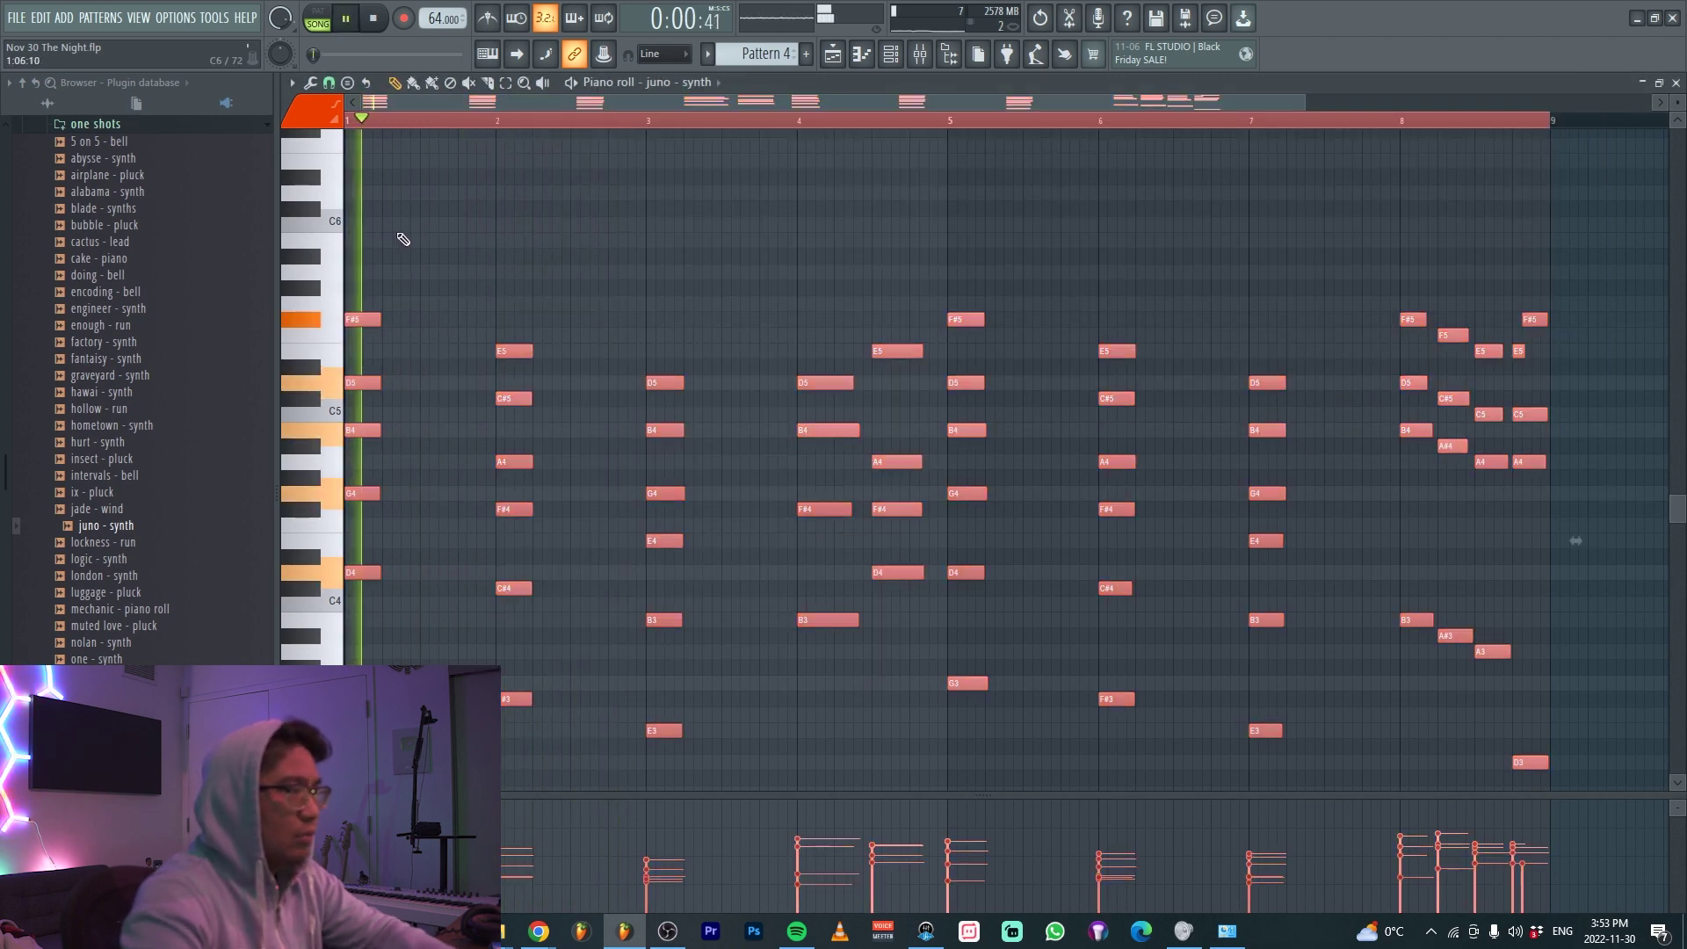
key(ctrl+l)
scroll(510, 241, up, 2)
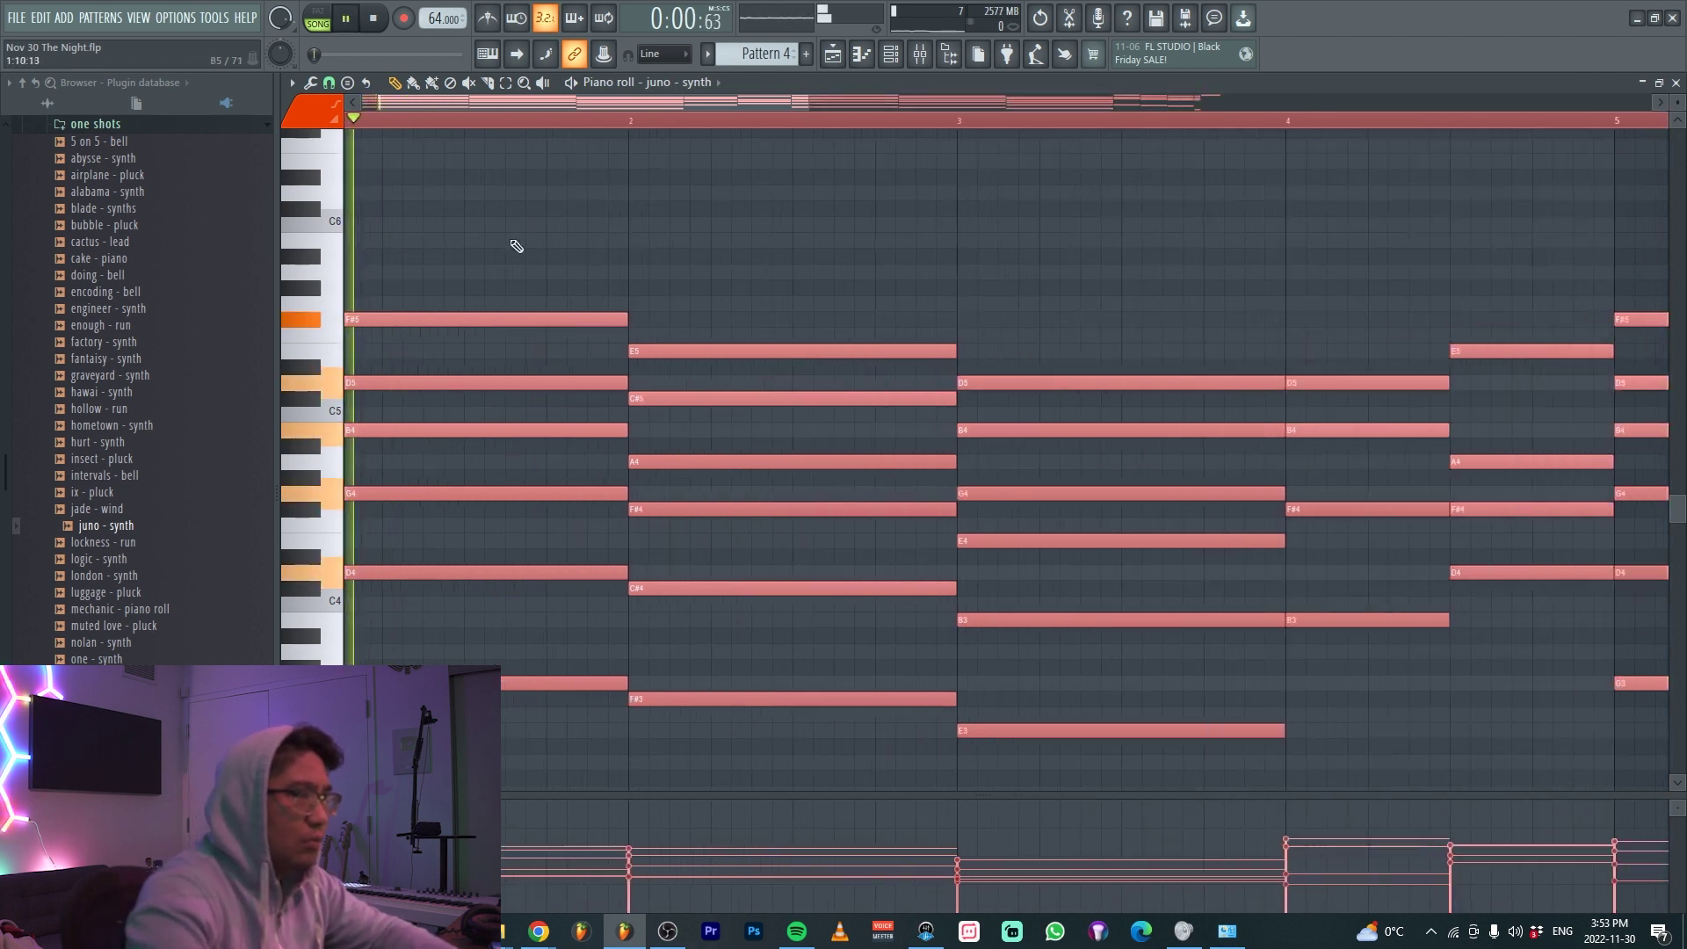
Transpose all the juno - synth notes in Pattern 4 up two octaves and play them
key(ctrl+a)
key(ctrl+Up)
key(ctrl+d)
key(space)
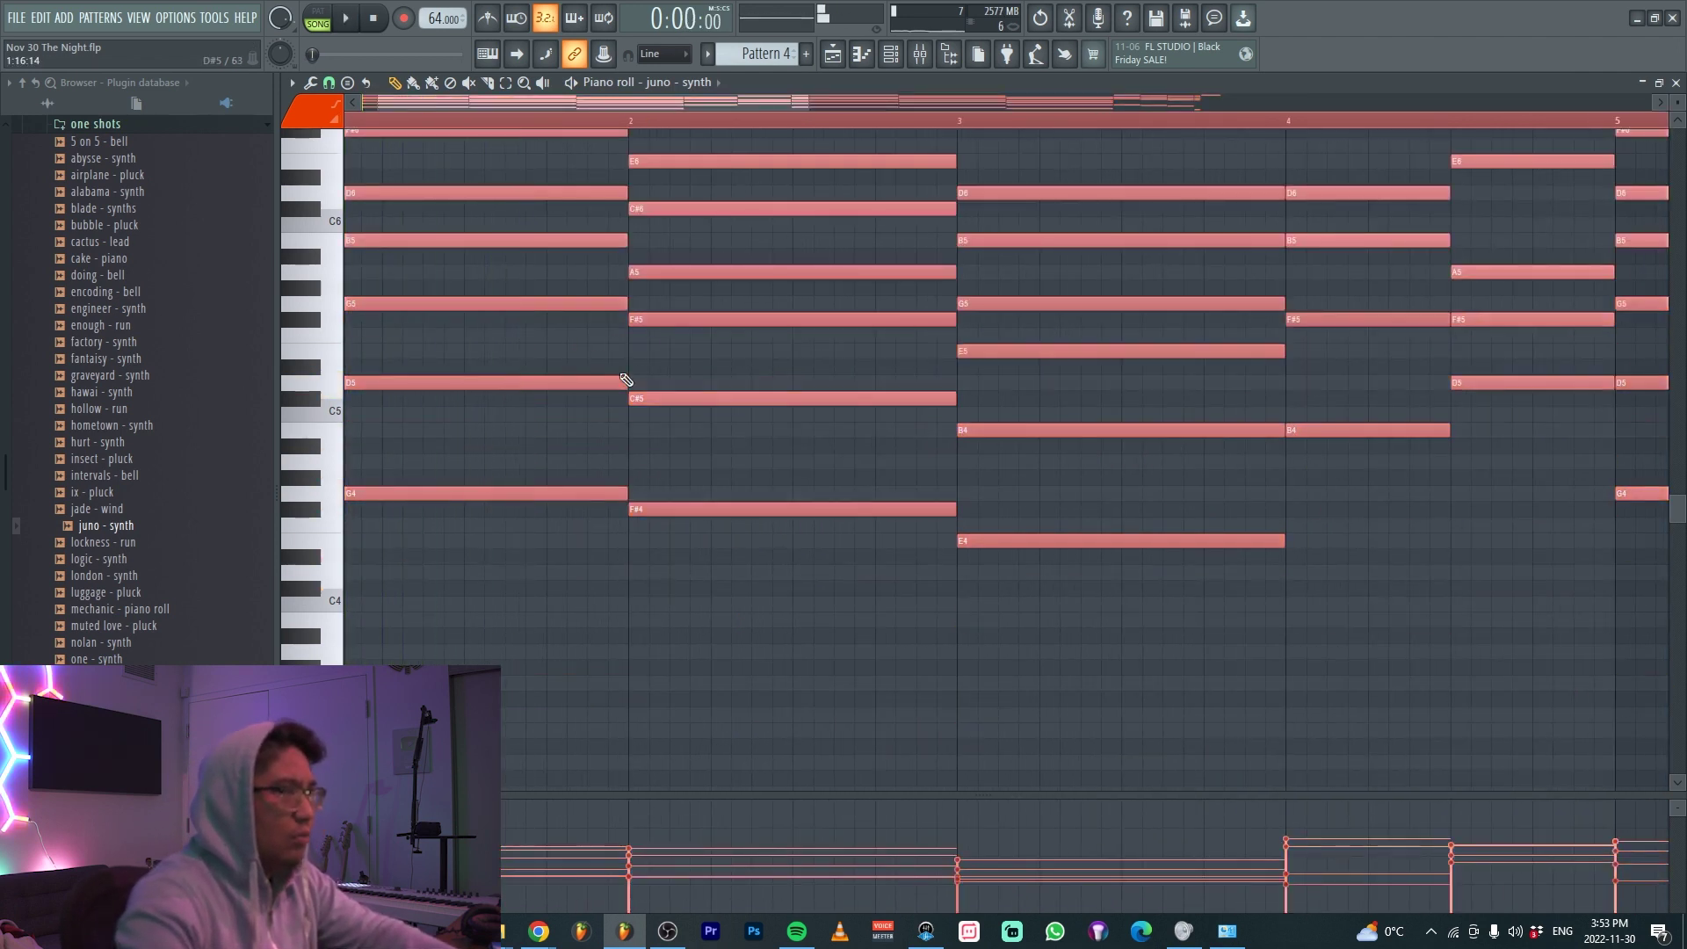
scroll(742, 546, up, 5)
scroll(832, 645, down, 3)
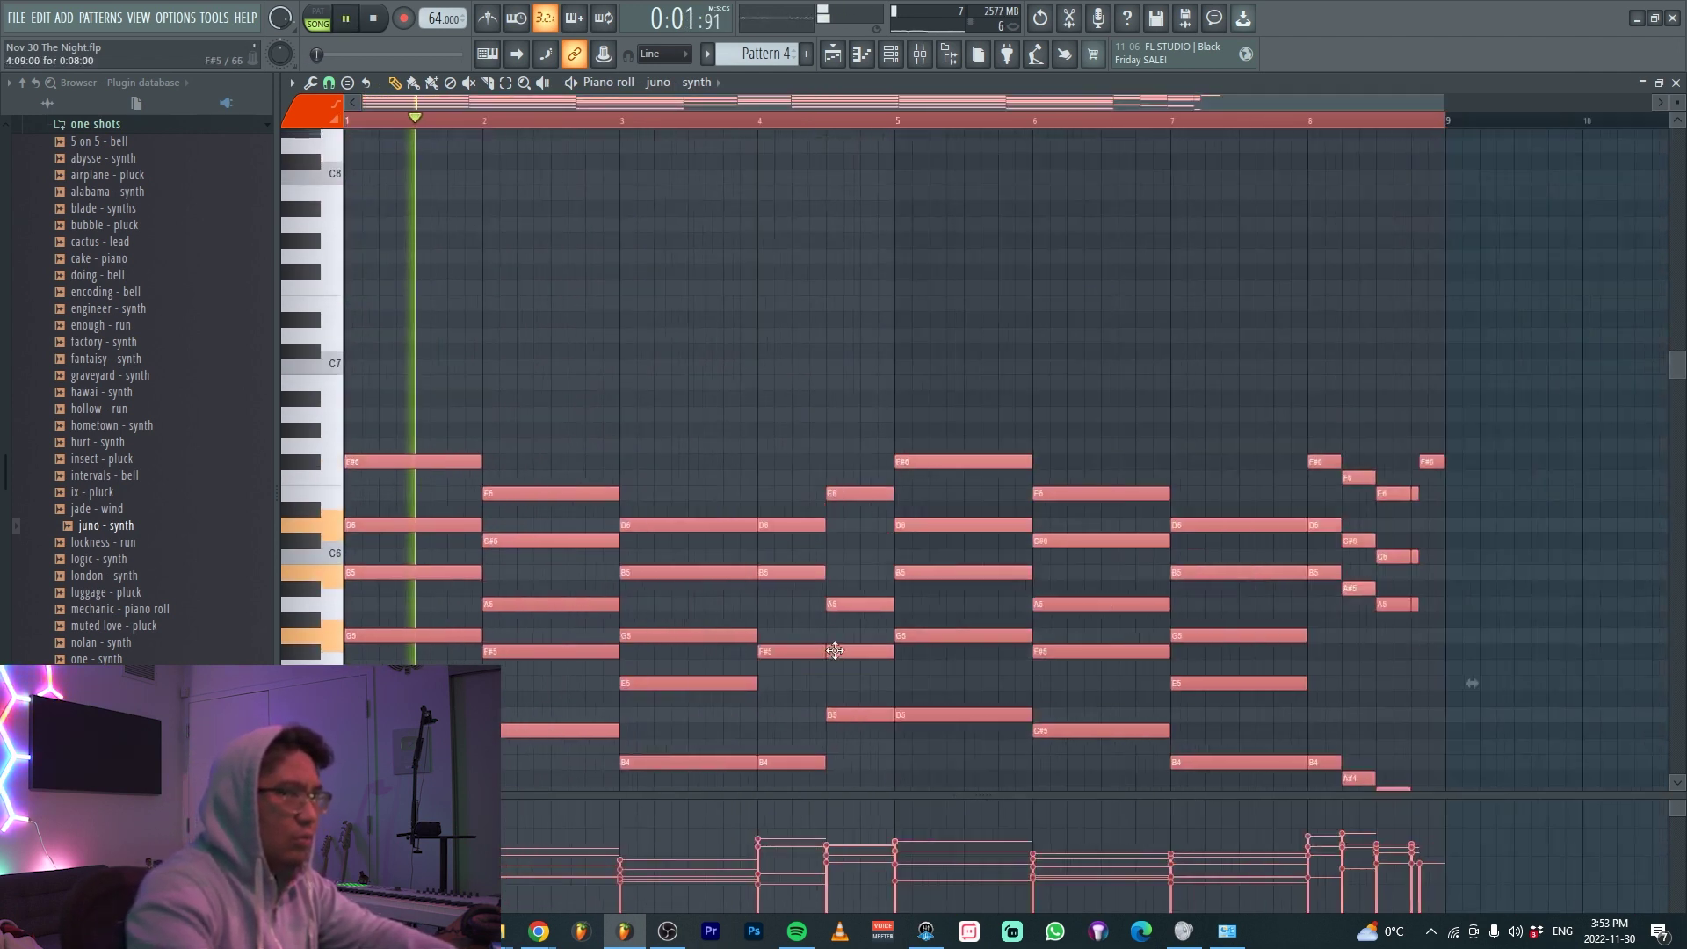
key(ctrl+Up)
key(space)
key(space)
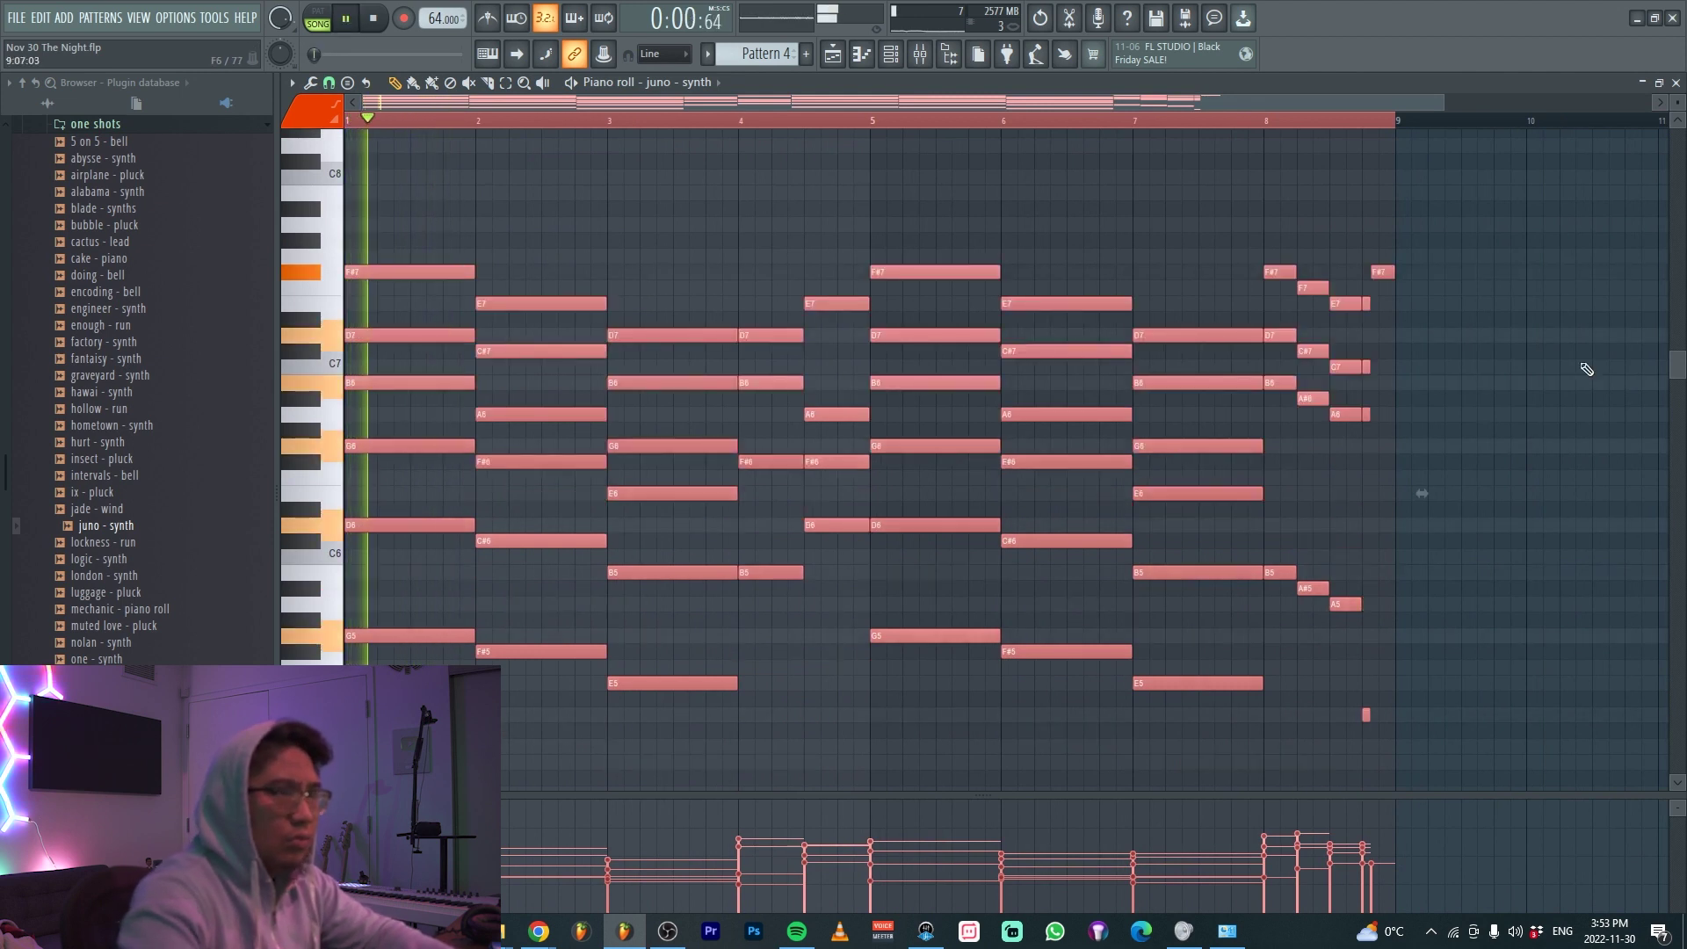
Lengthen the last chord's notes in bar 8 so they end at the start of bar 9
scroll(1397, 625, up, 4)
drag(1379, 737, 1304, 305)
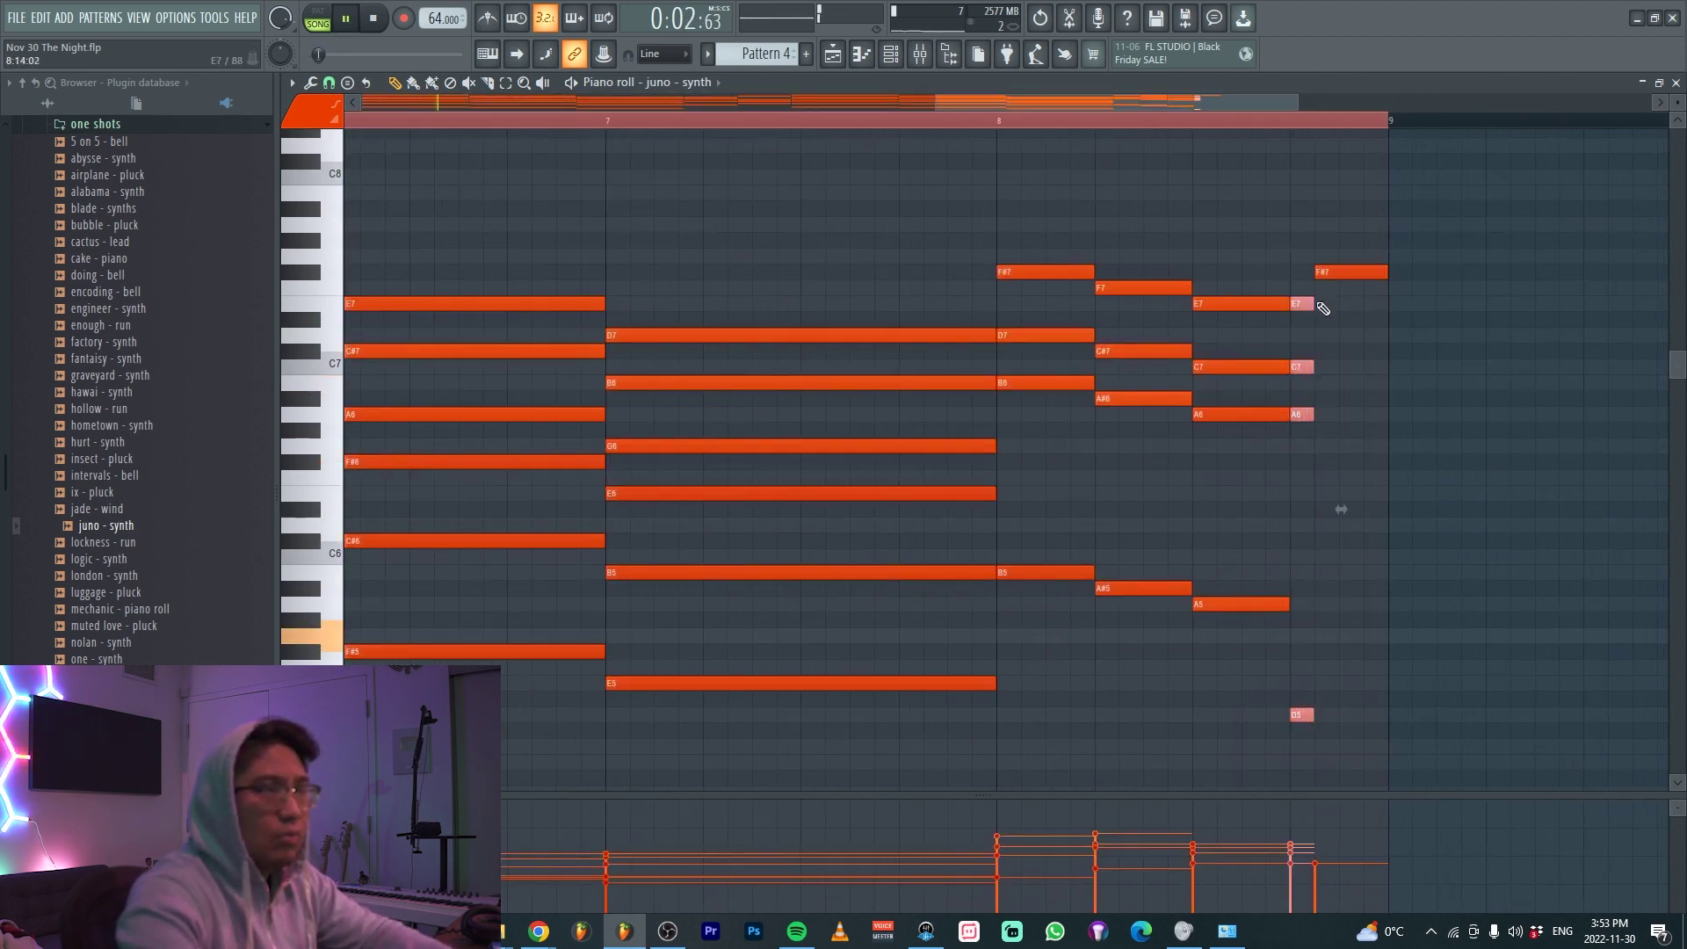
scroll(1461, 407, down, 4)
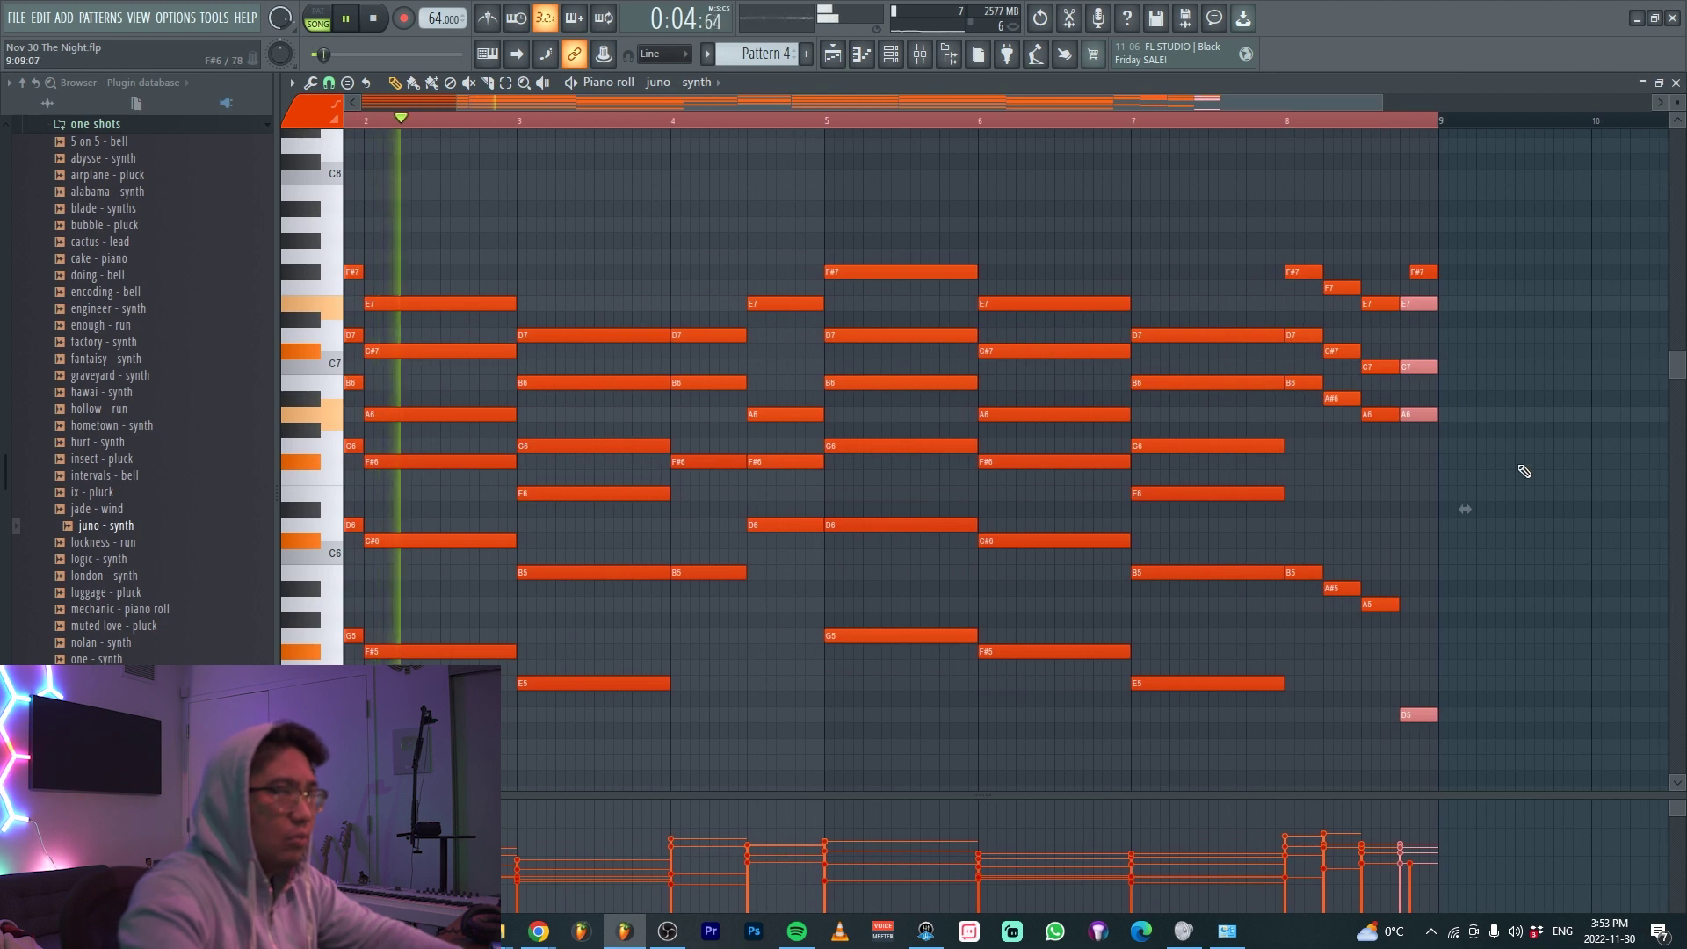
Transpose all the juno - synth notes in Pattern 4 down one octave
key(ctrl+Down)
key(ctrl+z)
key(ctrl+a)
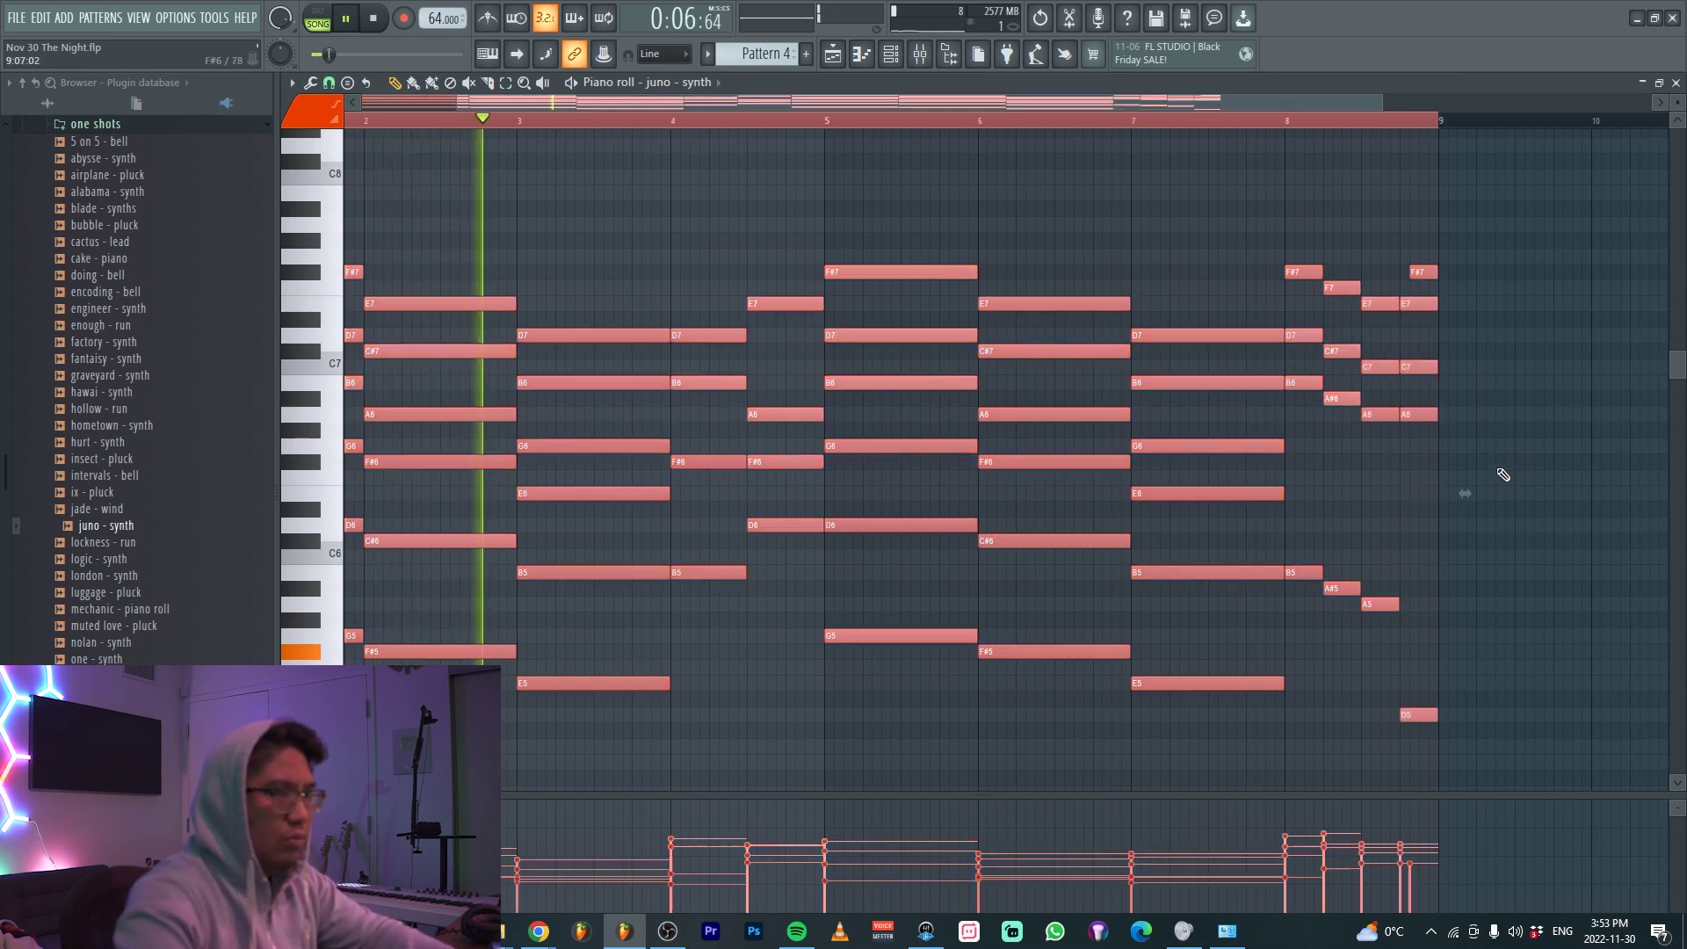
key(ctrl+Down)
scroll(1498, 474, down, 4)
Consolidate the Pattern 4 clip on the REC track into an audio clip on Track 9
key(F7)
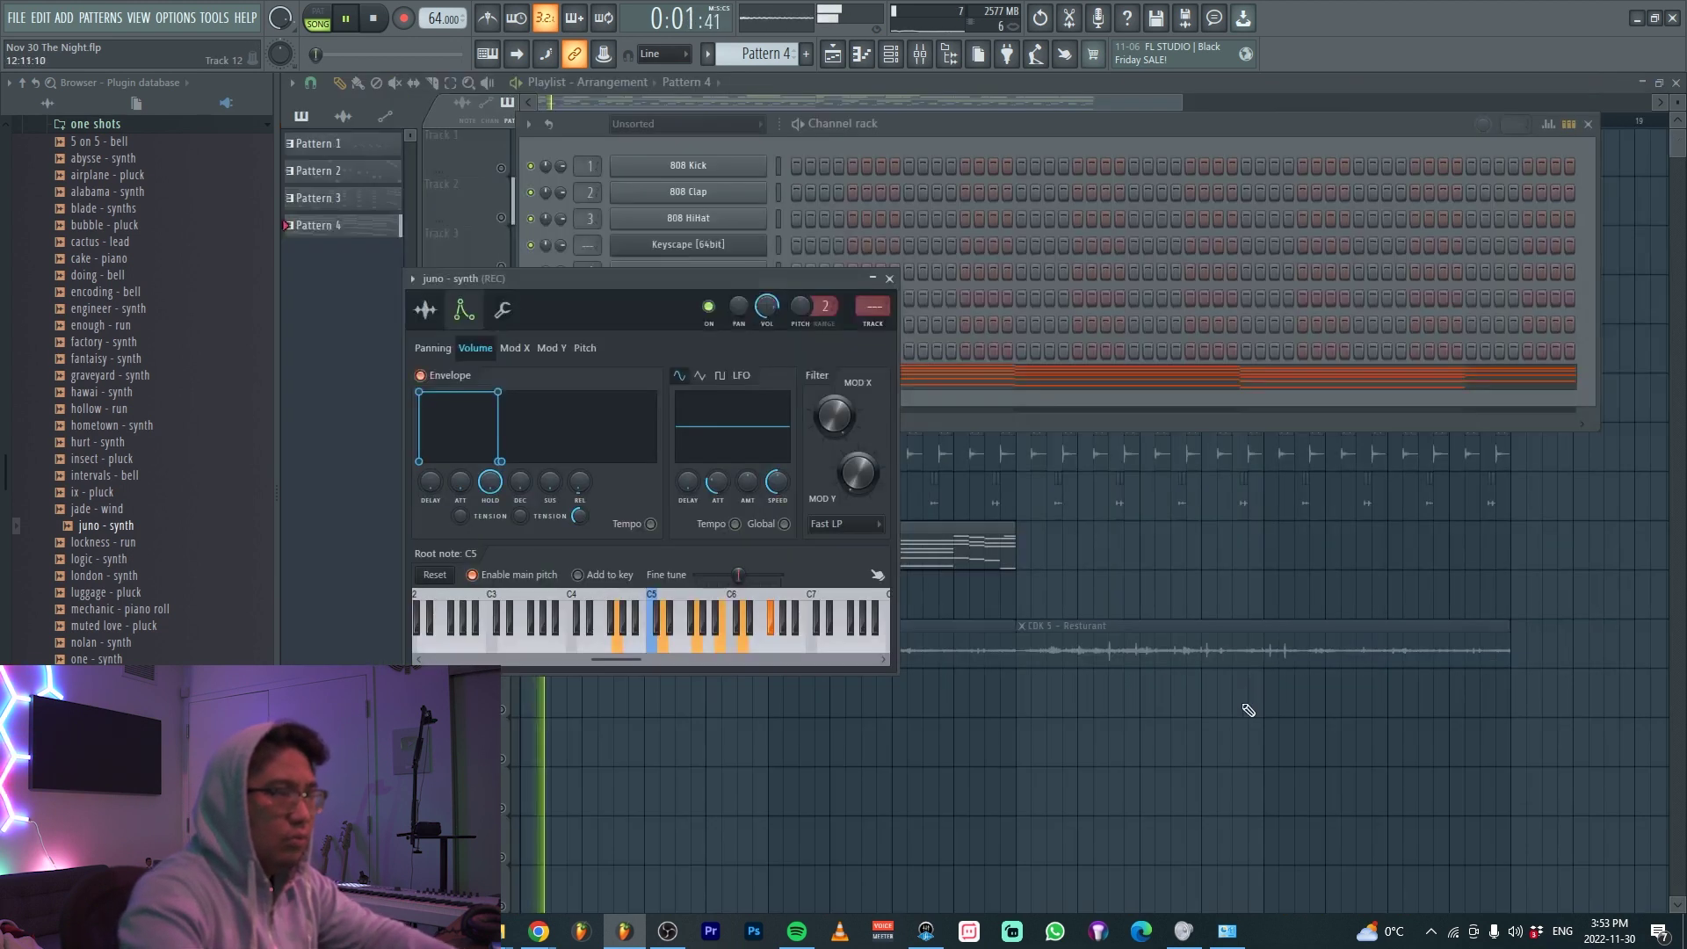
key(F5)
key(space)
ctrl+click(738, 546)
key(ctrl+alt+c)
key(Return)
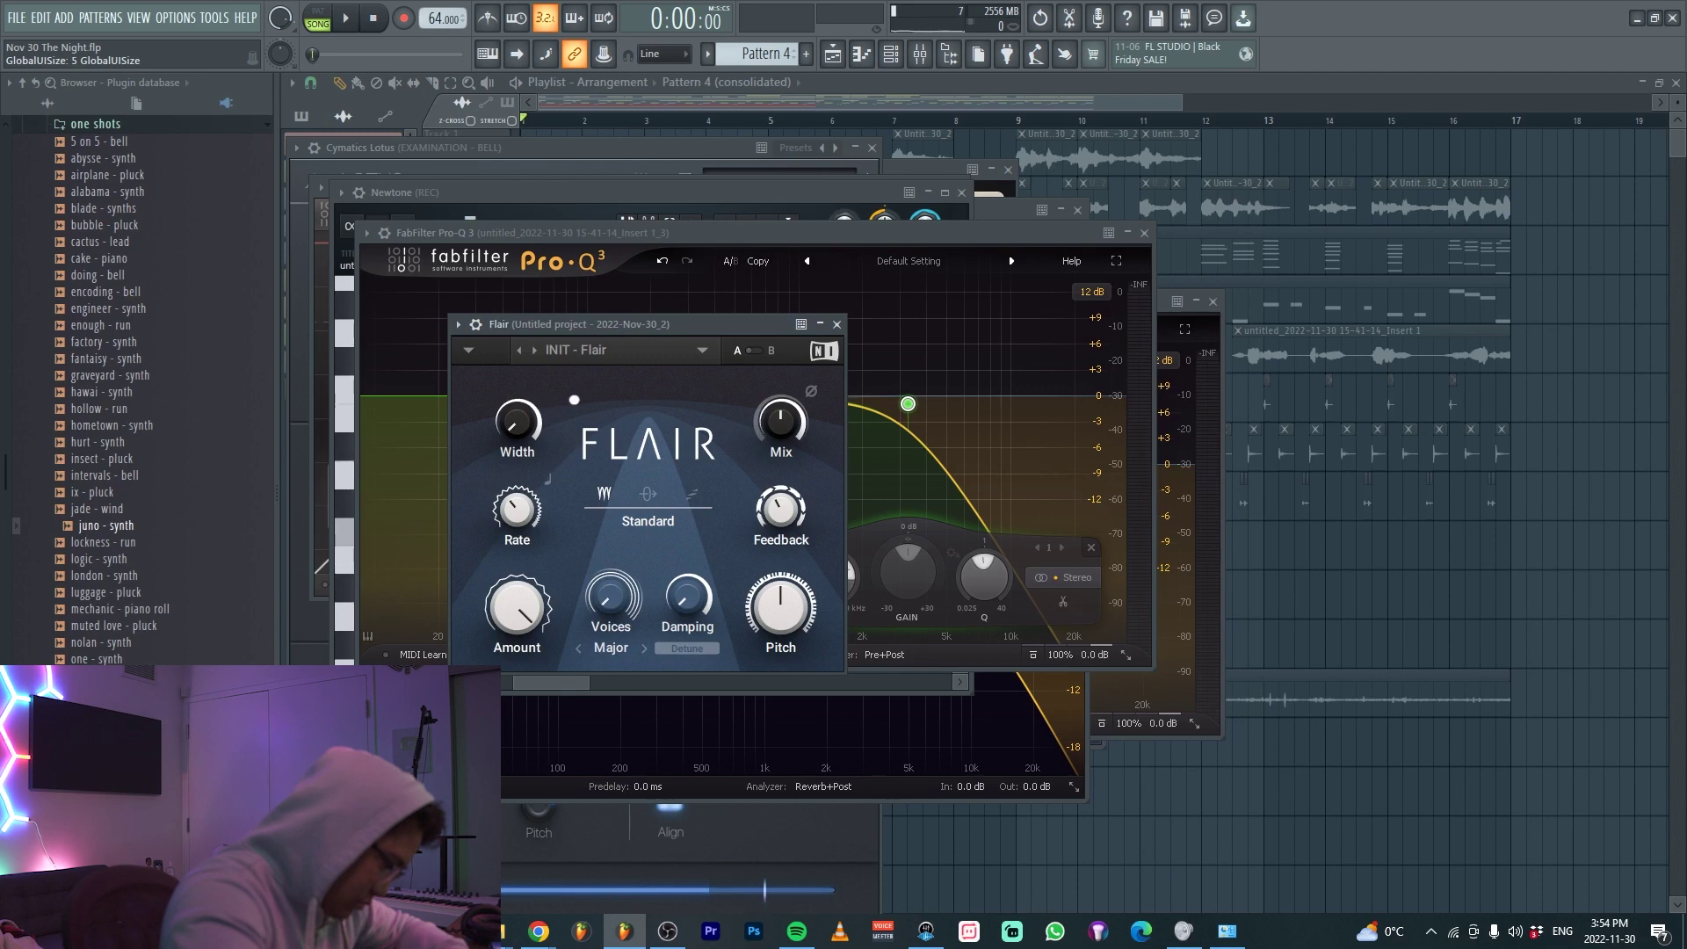
click(1353, 580)
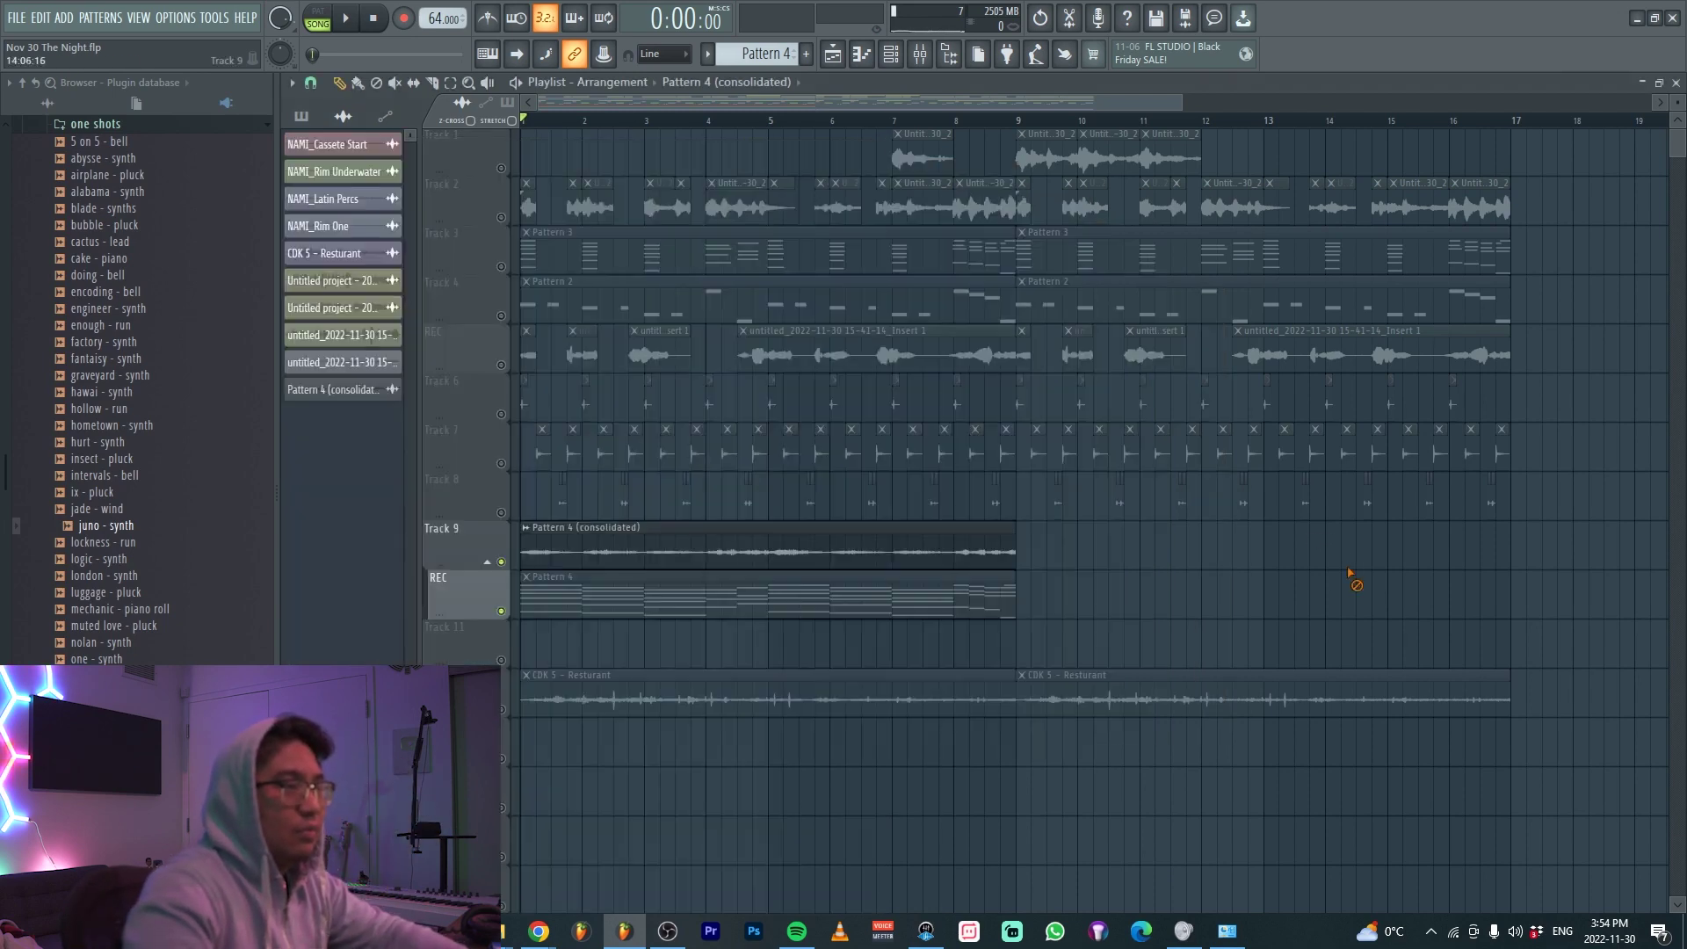
Shift the Pattern 4 (consolidated) clip's pitch by -1200 cents, reset its time multiplier, choose Stretch mode and set its pitch range to 12
double_click(764, 552)
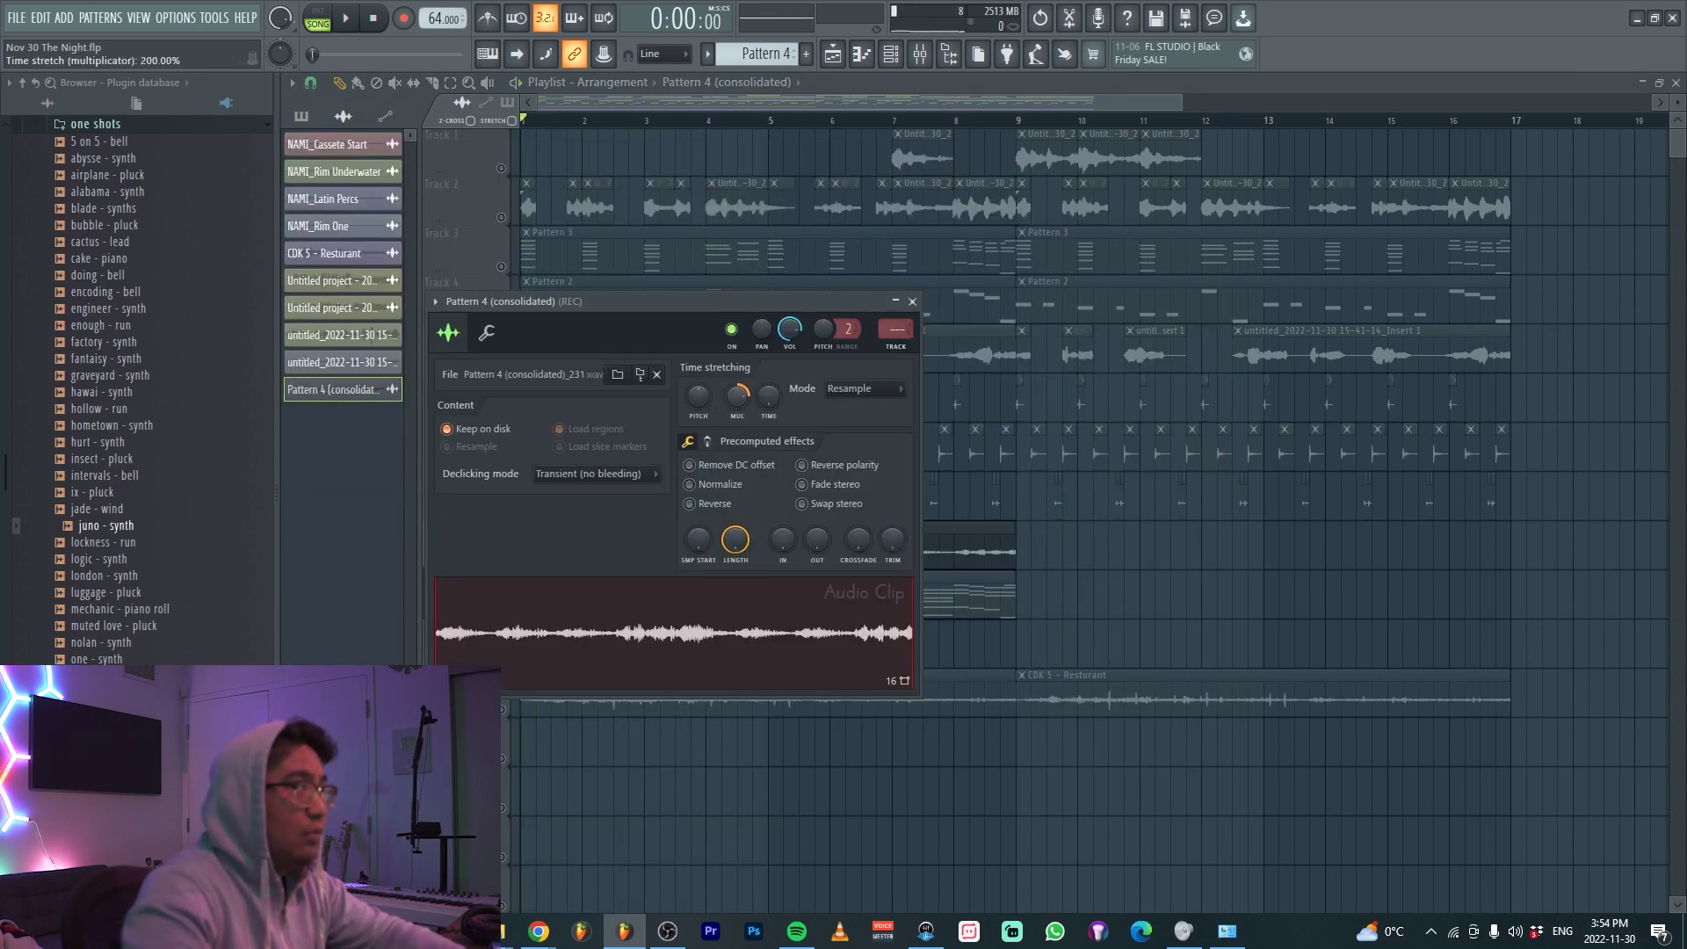
key(space)
drag(737, 396, 737, 373)
key(space)
key(space)
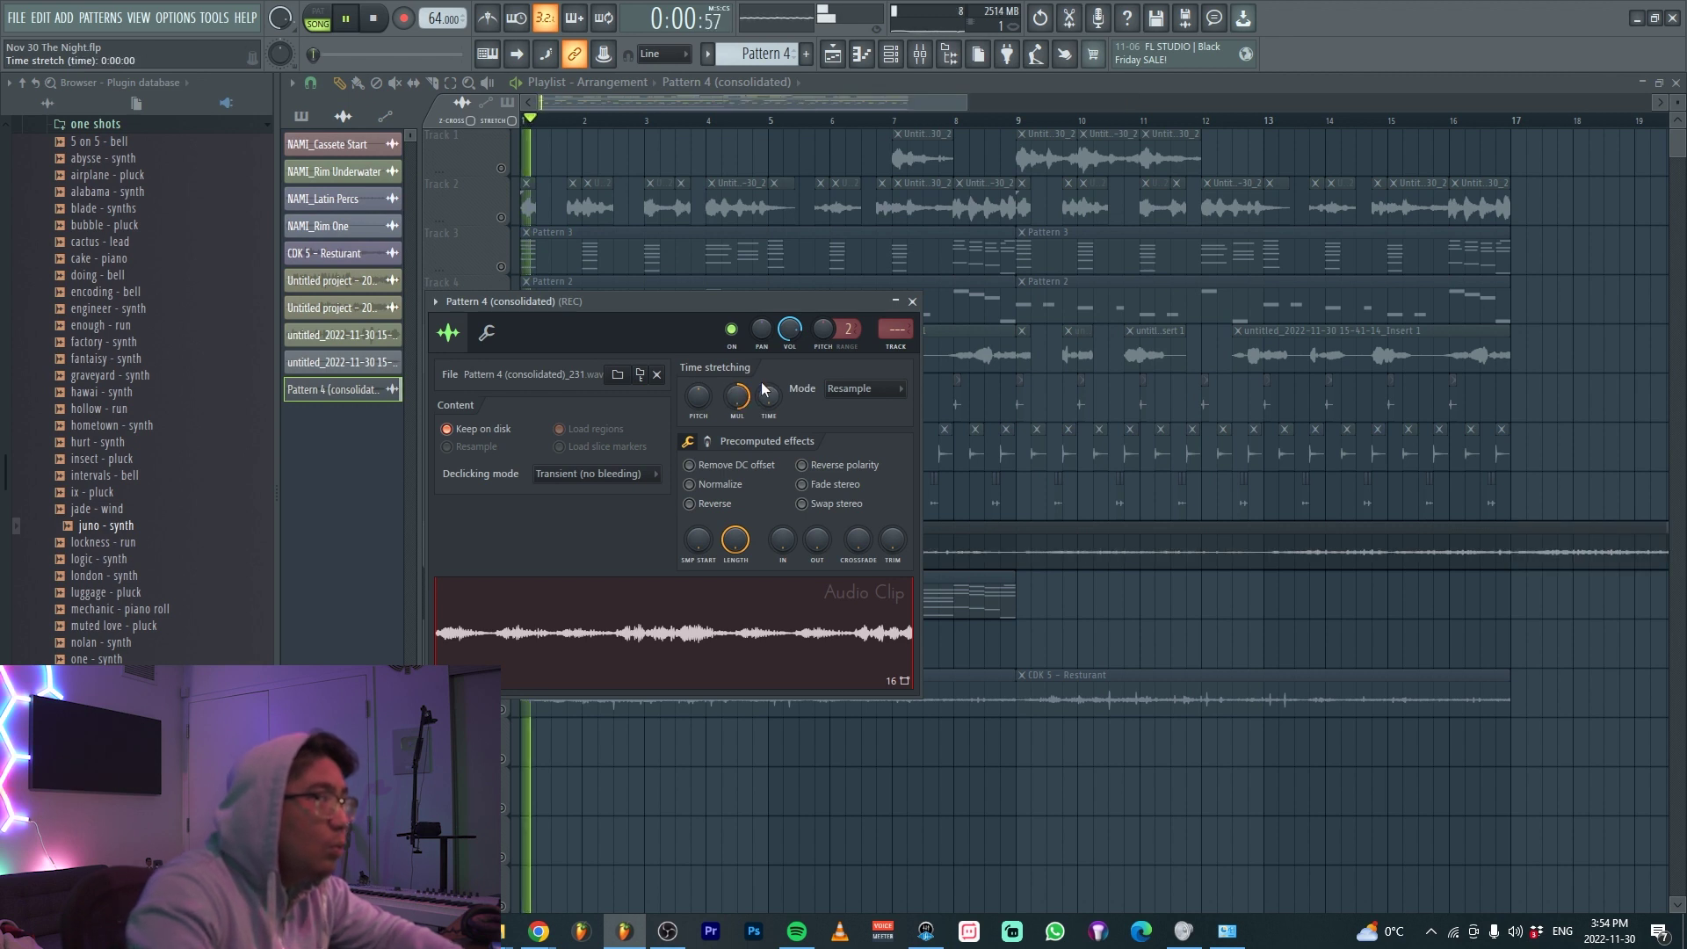
key(ctrl+z)
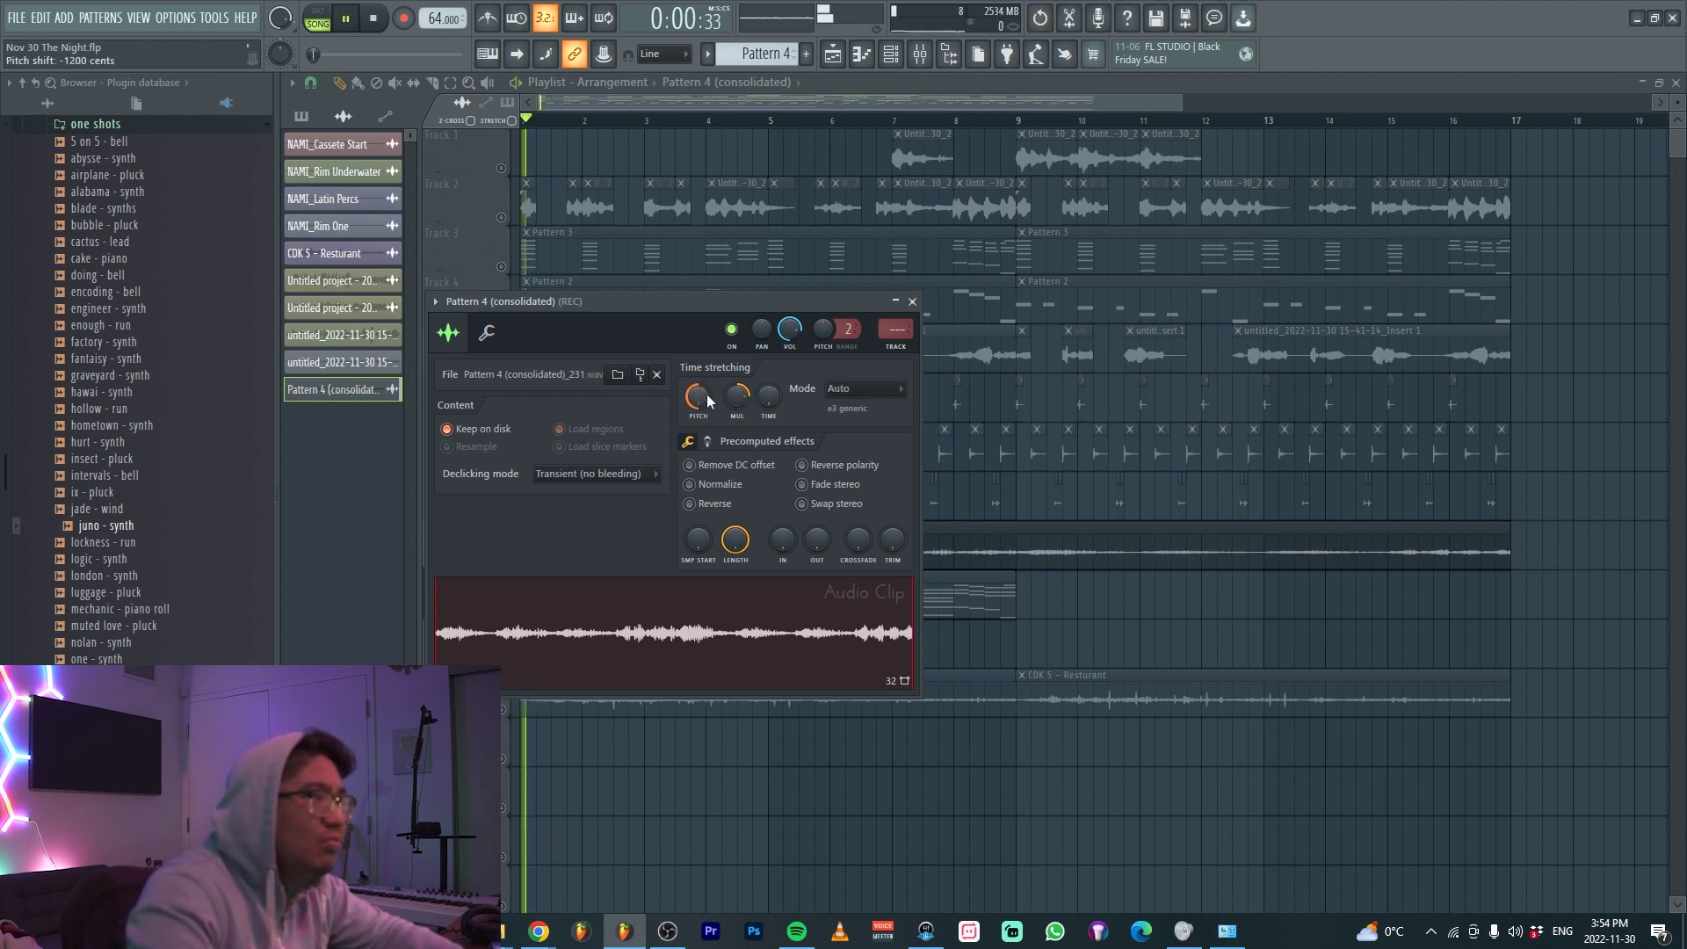
right_click(743, 404)
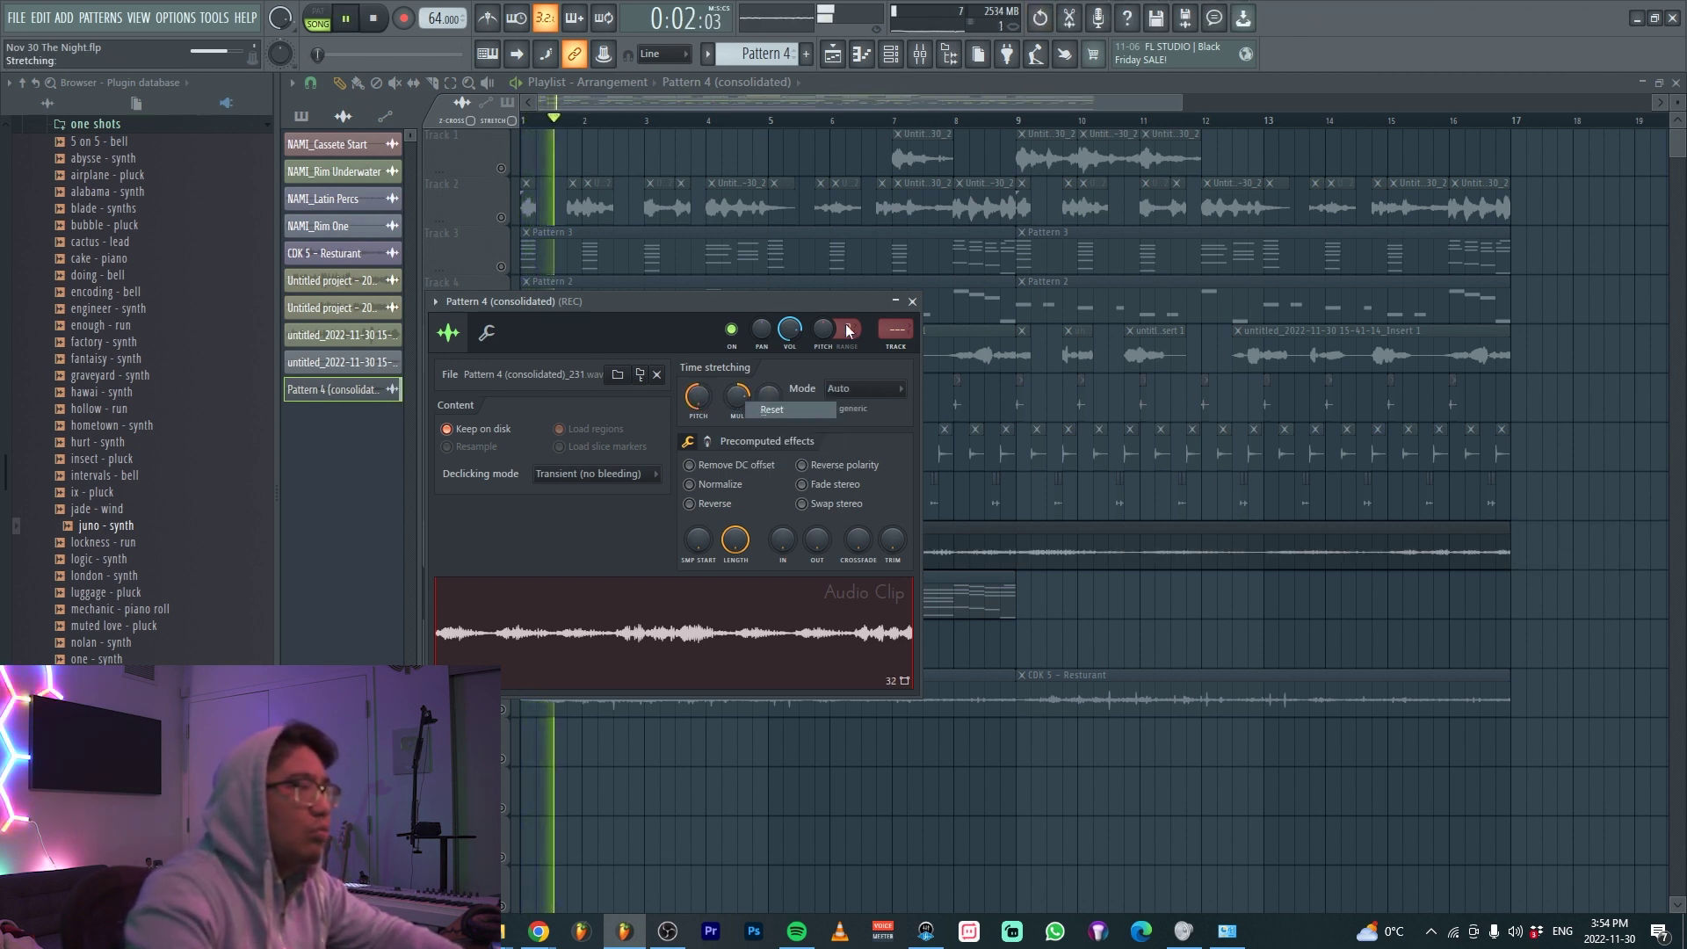
click(856, 388)
click(857, 435)
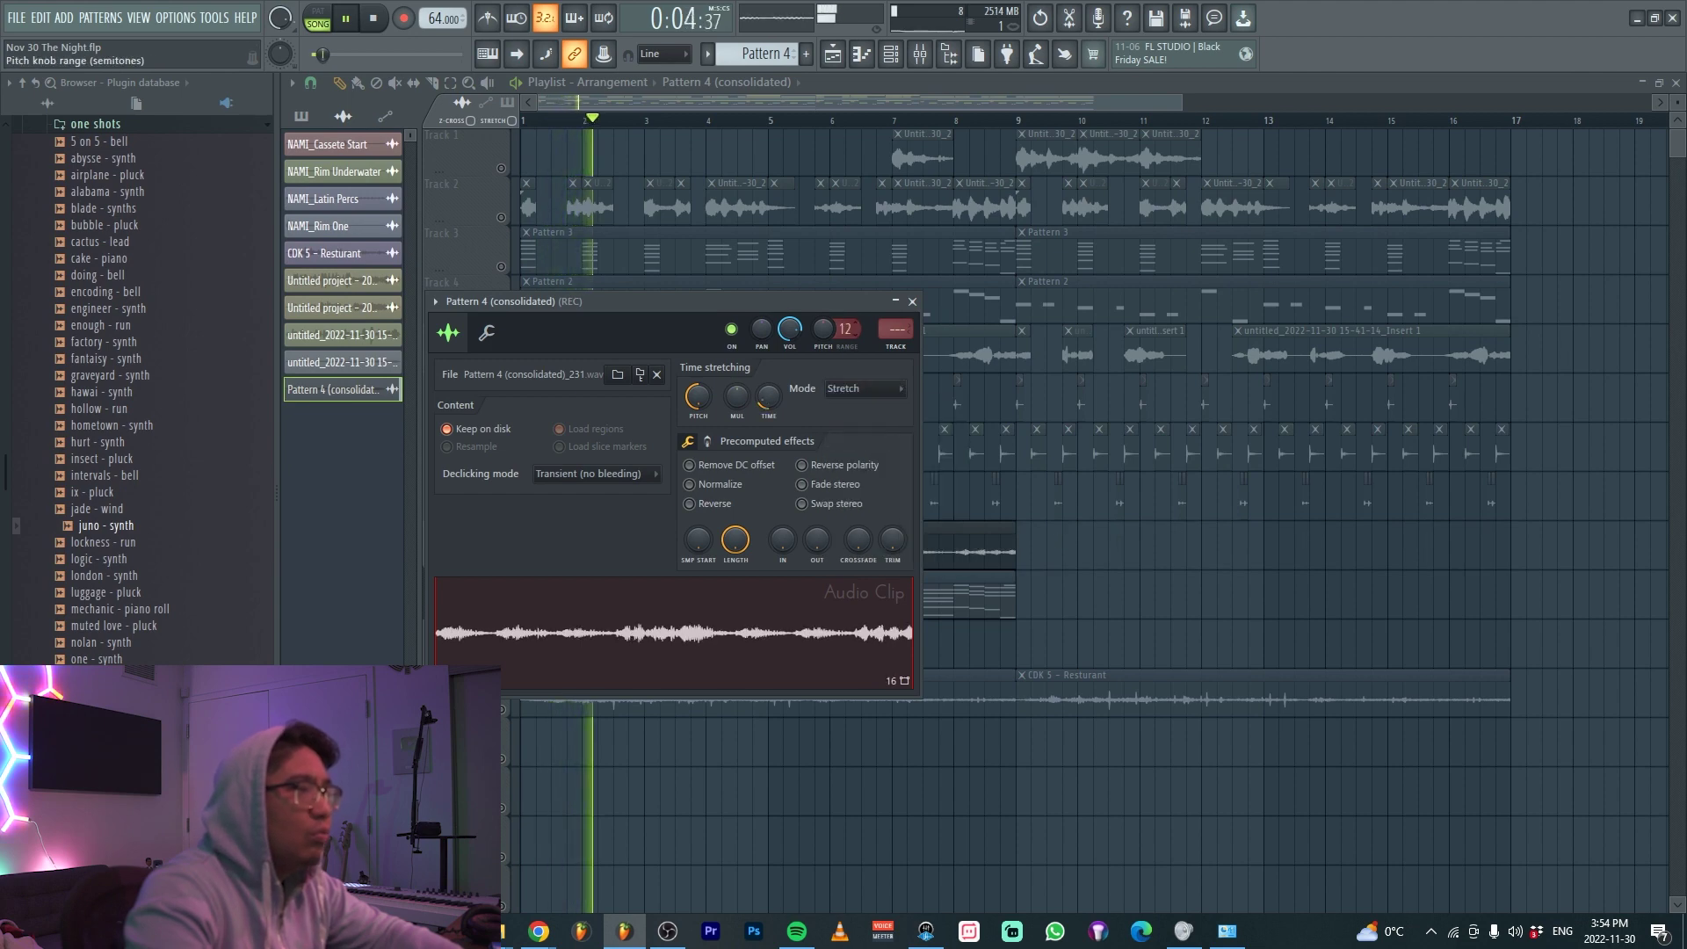
key(Escape)
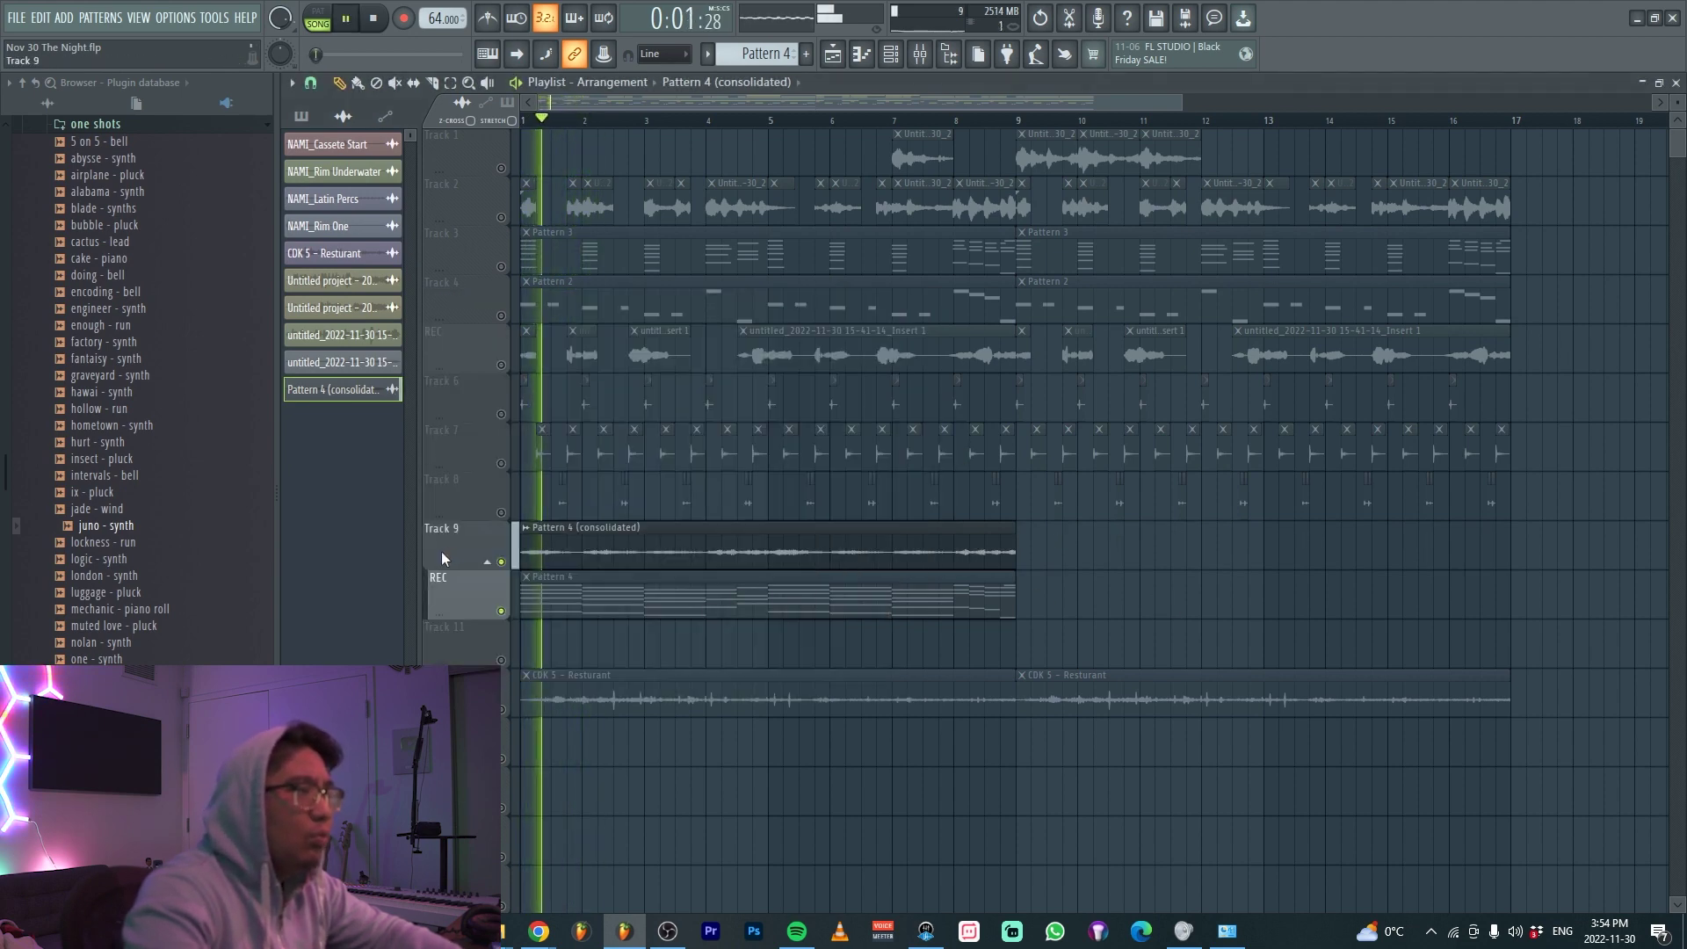
Unmute Track 4 and play it together with the consolidated synth on Track 9
key(space)
scroll(439, 551, up, 5)
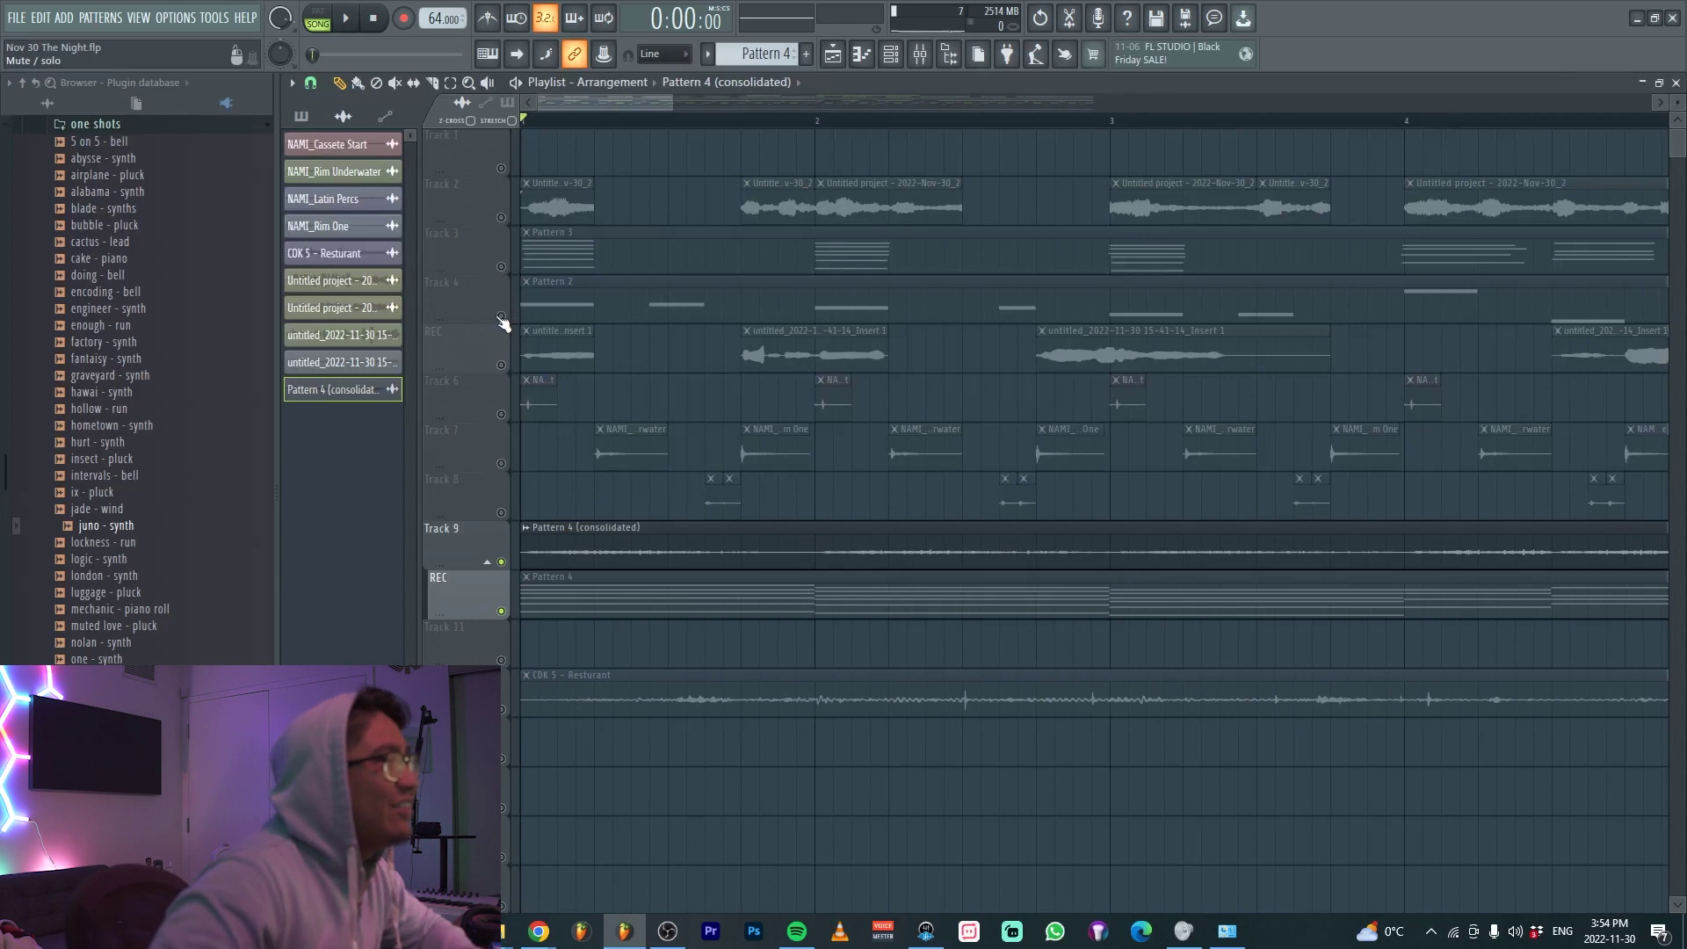
click(501, 316)
key(space)
scroll(760, 539, up, 3)
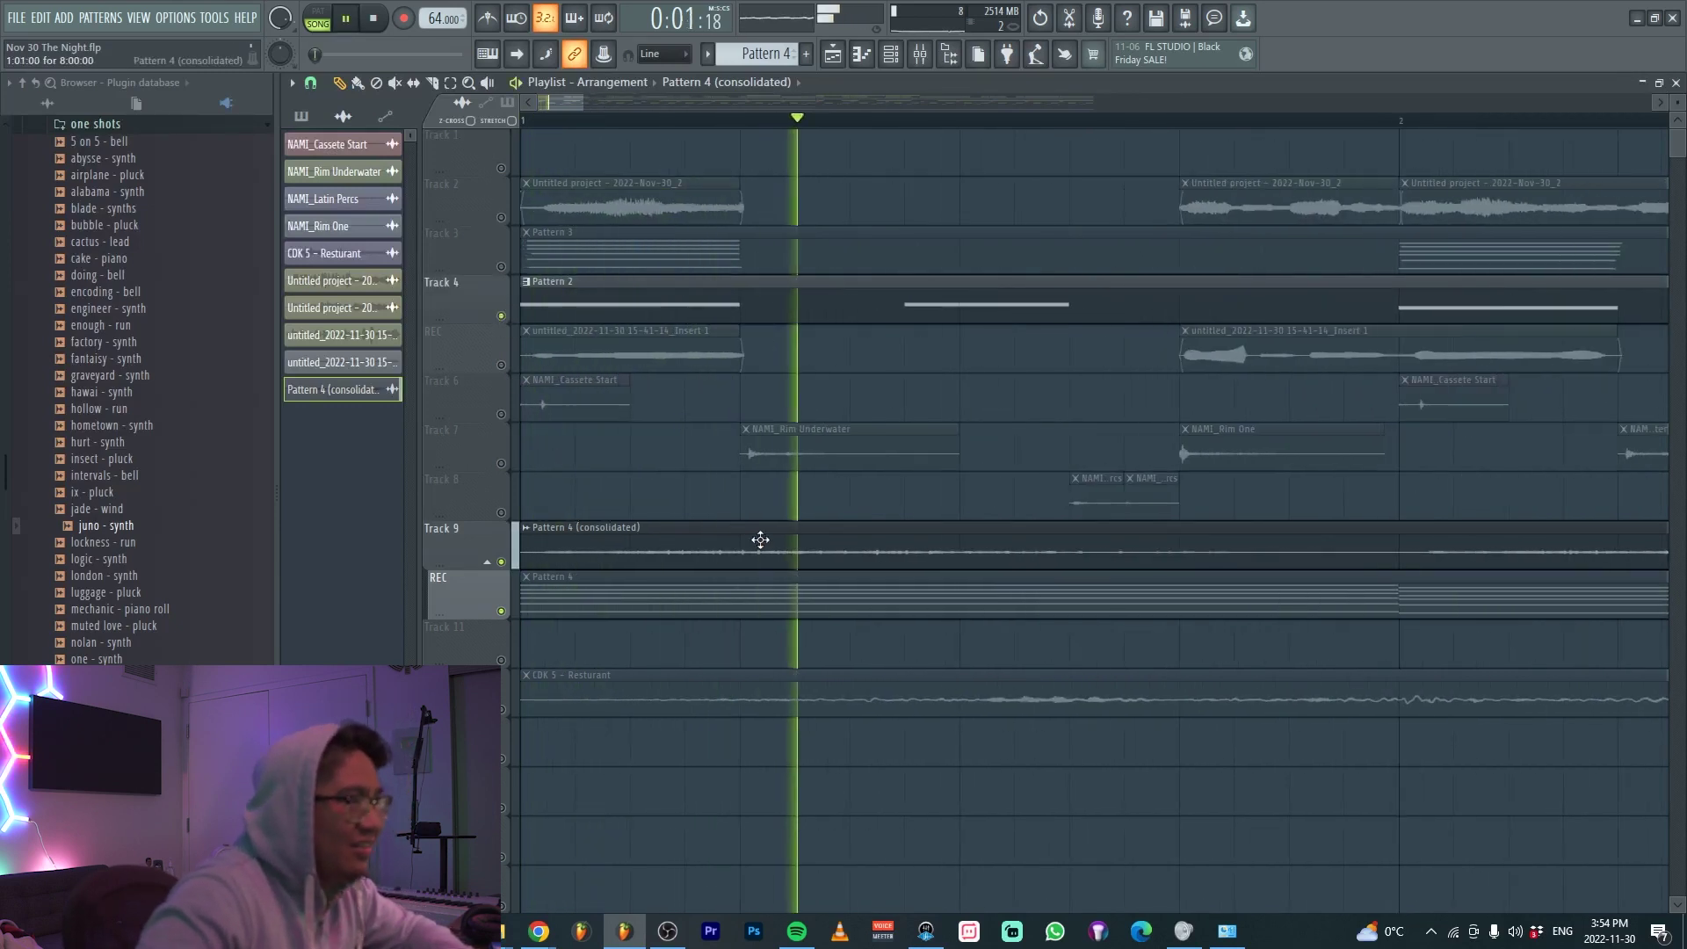
Set the Pattern 4 (consolidated) channel's pitch range to 24, lower its channel pitch, and unmute Track 7
double_click(697, 542)
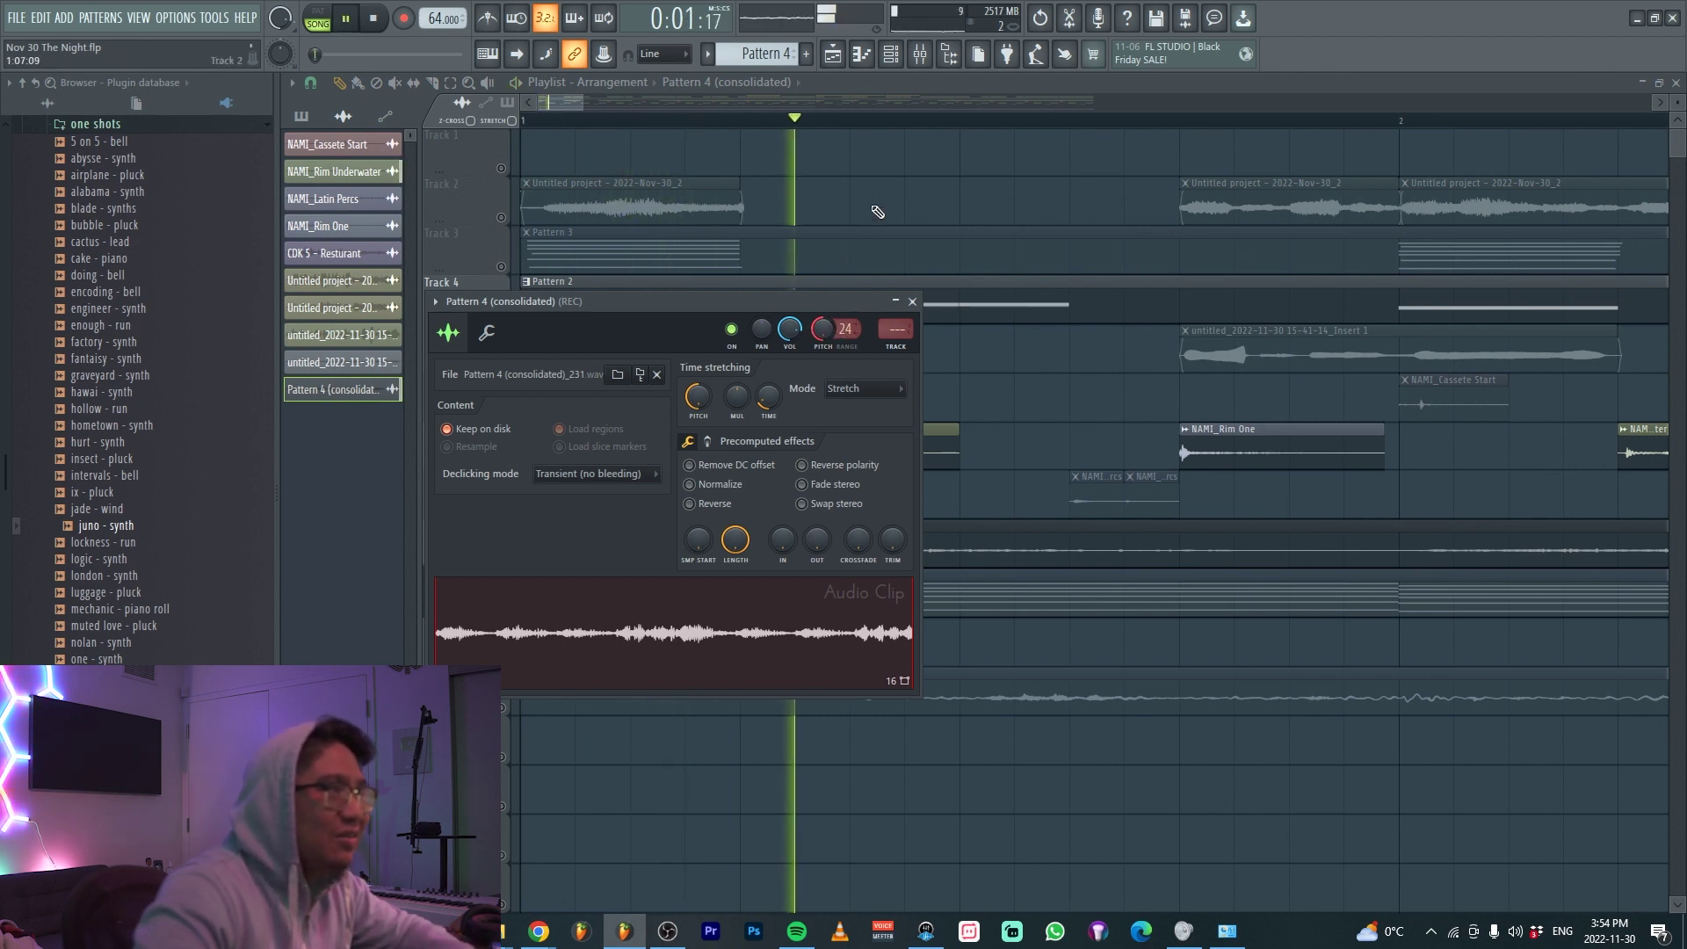
key(space)
key(Escape)
key(space)
Slice the Track 9 synth clip after beat 1 of bar 1, delete the audio up to bar 2, and enable the metronome
key(c)
drag(743, 533, 752, 560)
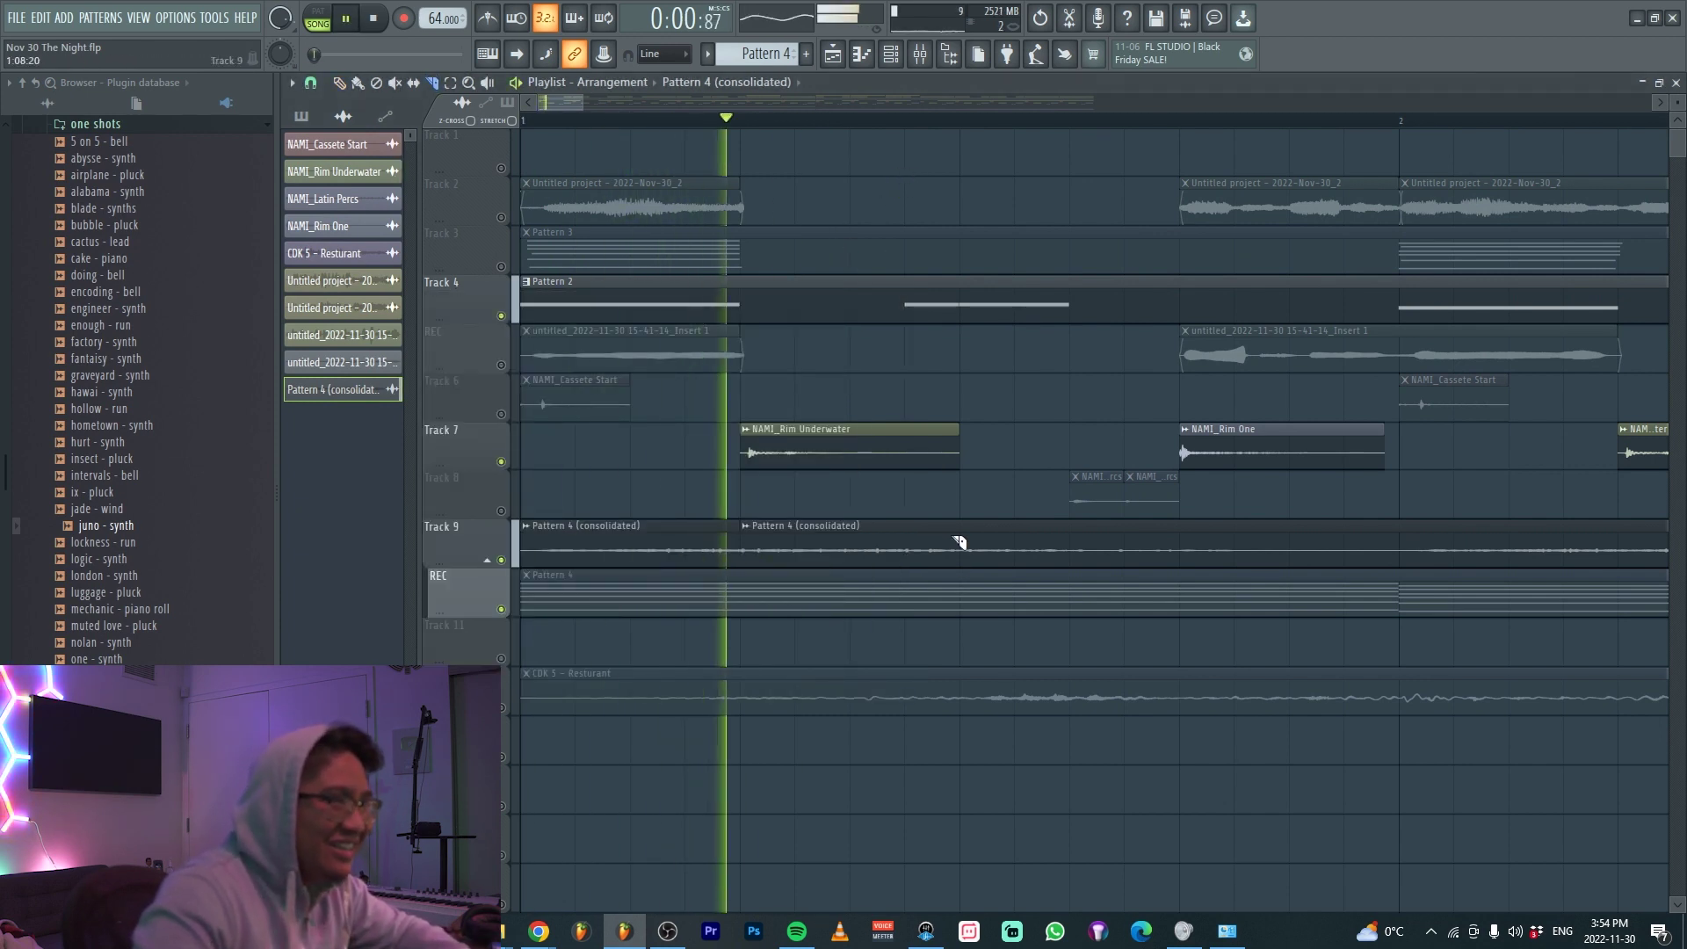
right_click(954, 537)
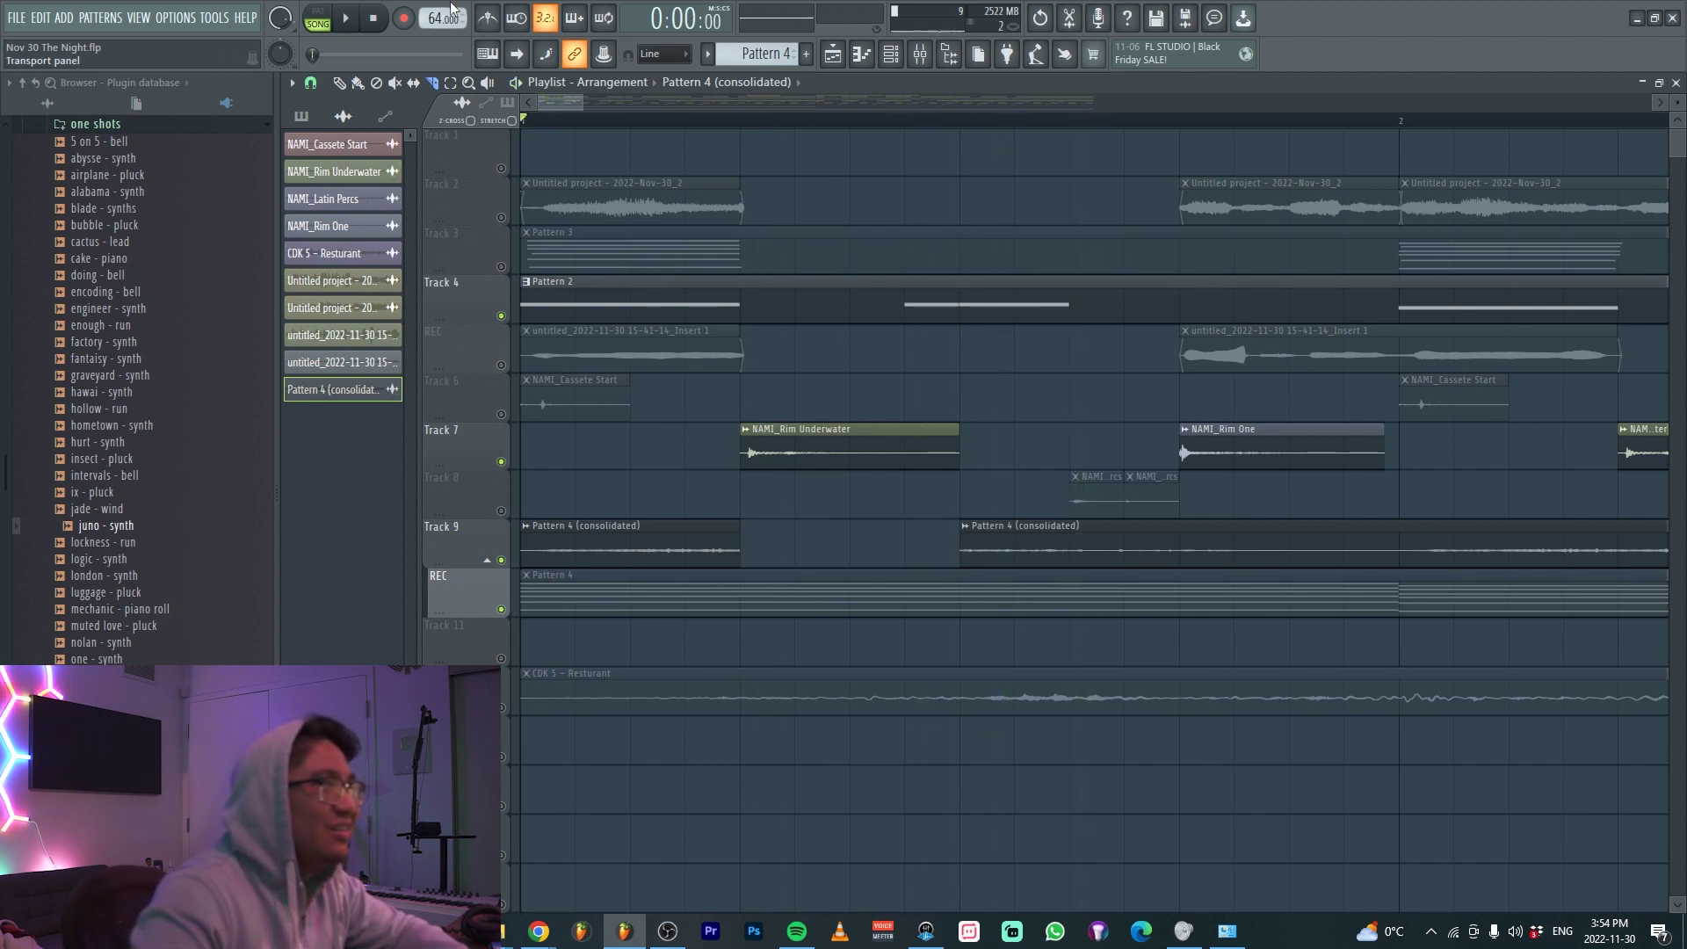
key(space)
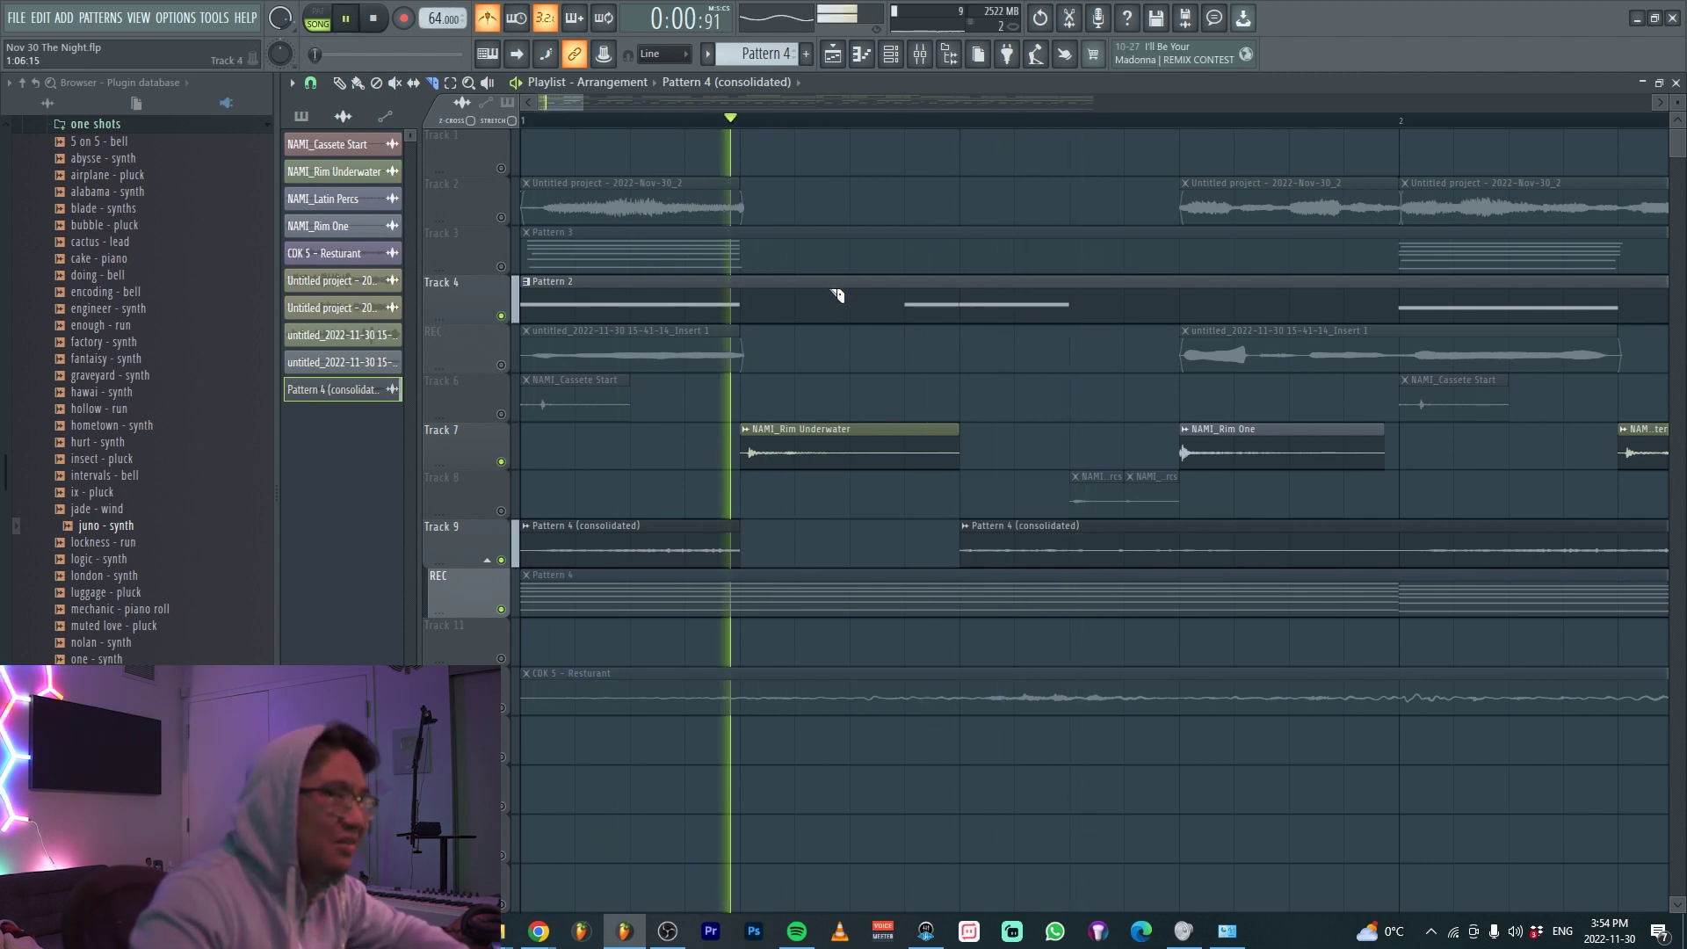
scroll(675, 565, down, 2)
scroll(674, 566, down, 1)
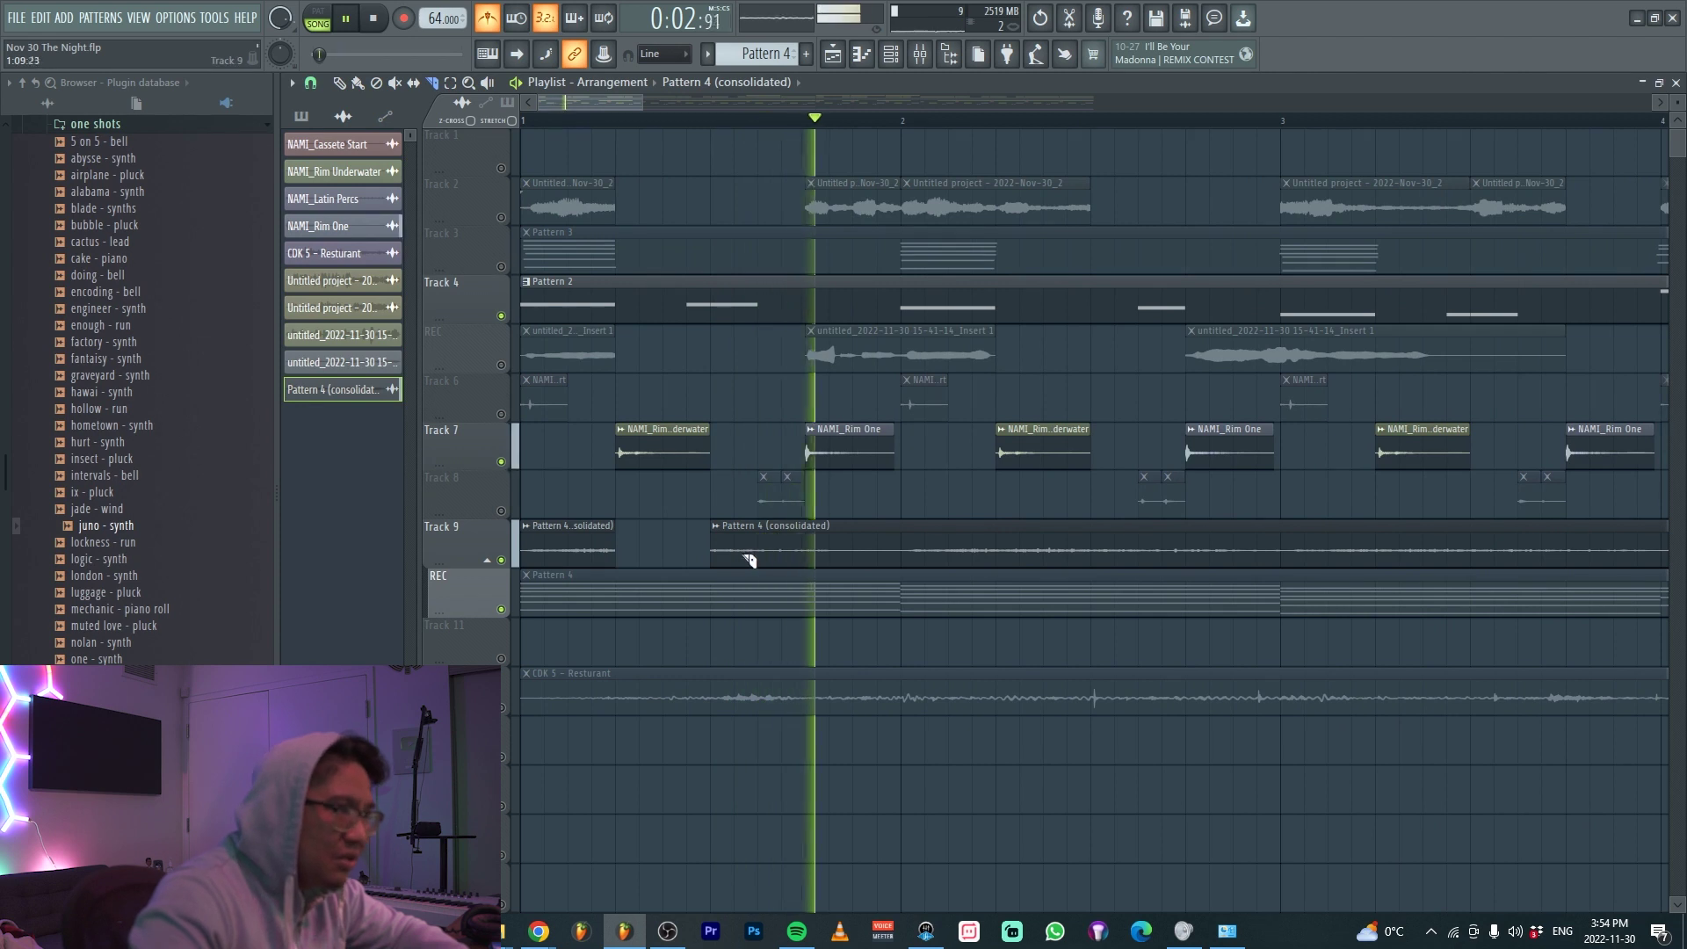
click(915, 555)
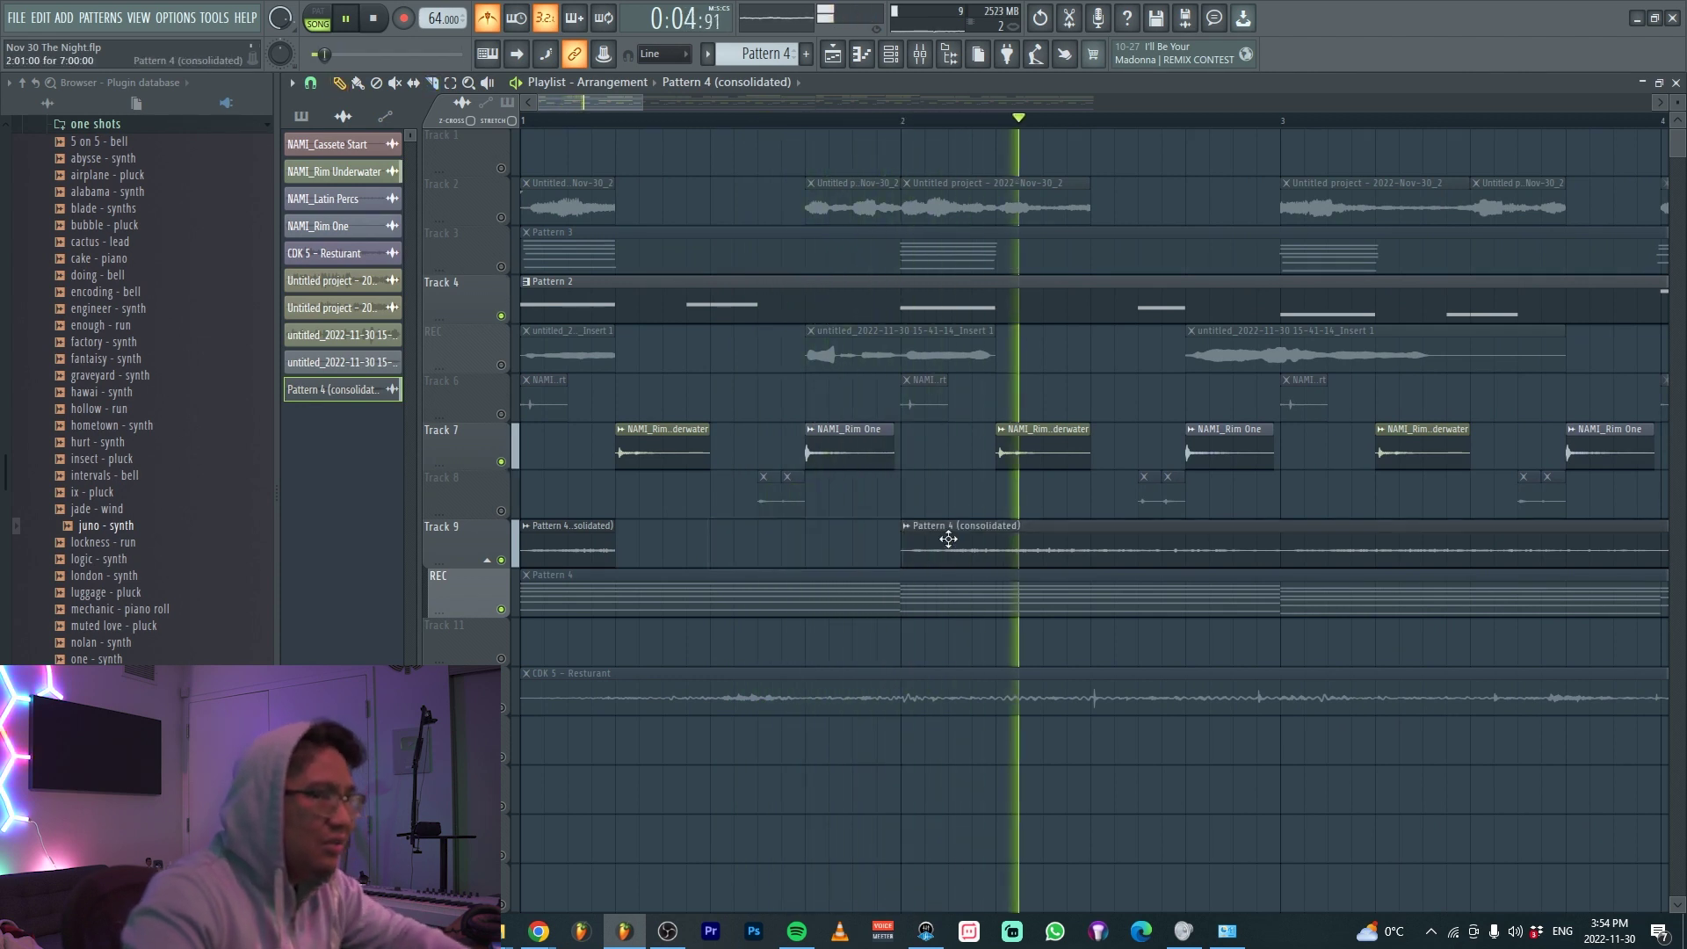
Reset the Pattern 4 (consolidated) clip's time-stretching pitch shift and play the result
double_click(948, 538)
key(space)
right_click(820, 331)
click(834, 332)
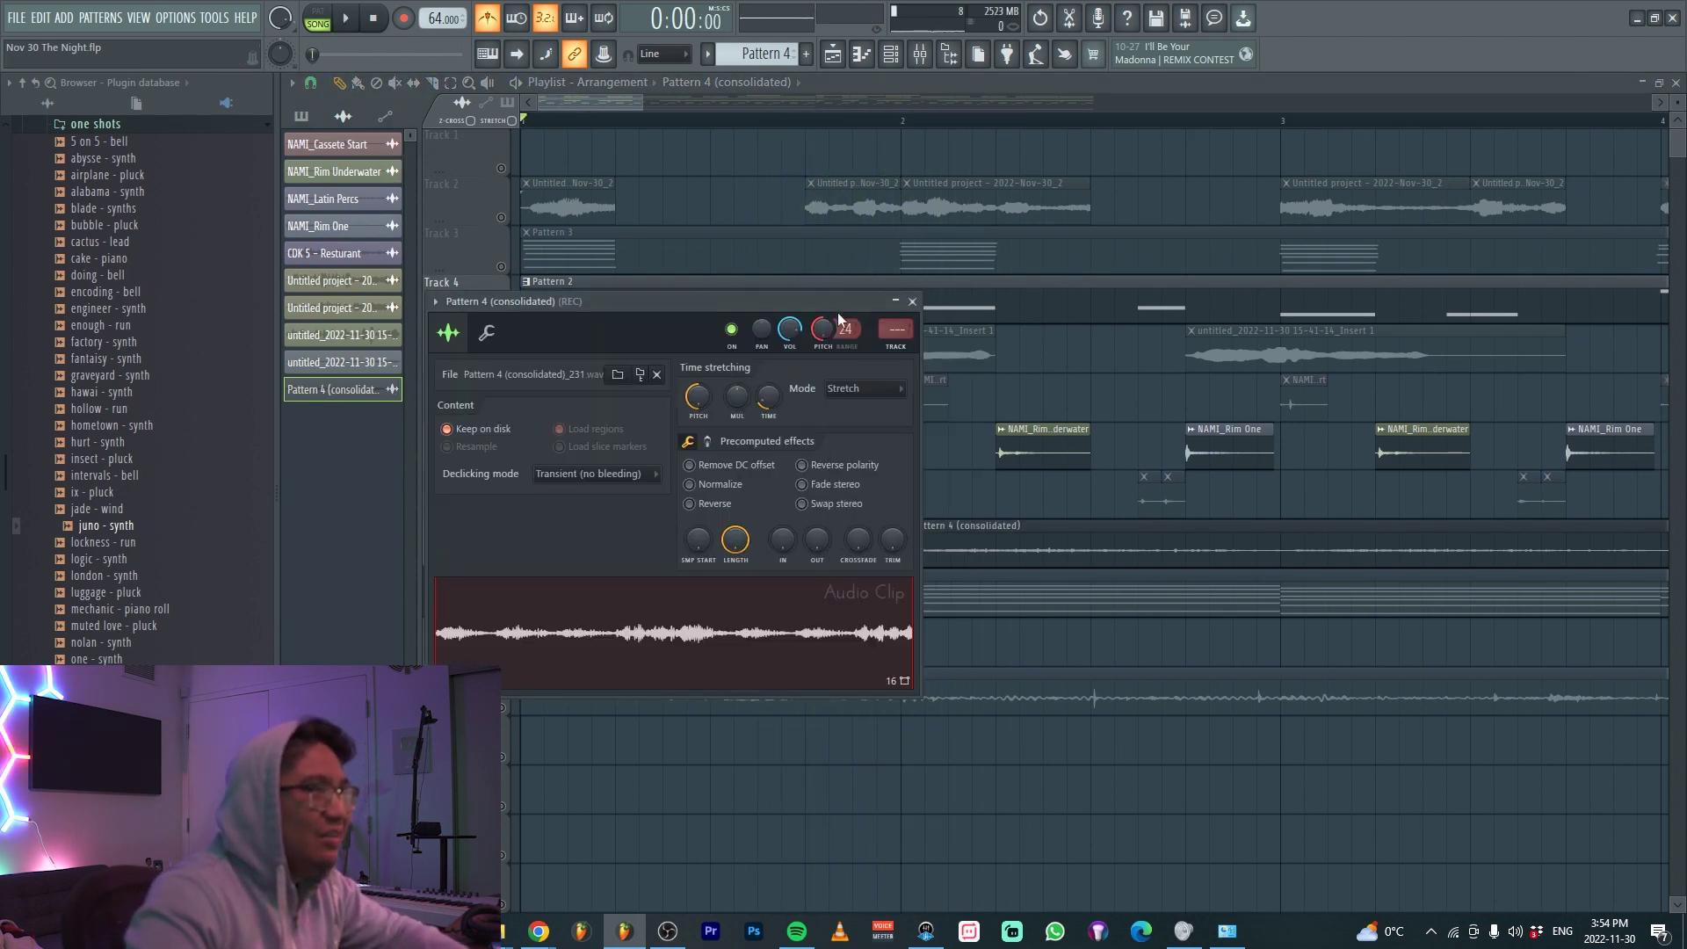
right_click(701, 400)
click(722, 408)
key(space)
key(Escape)
Route the Pattern 4 (consolidated) clip to mixer insert 11 and load FabFilter Pro-Q 3 in slot 2
double_click(570, 542)
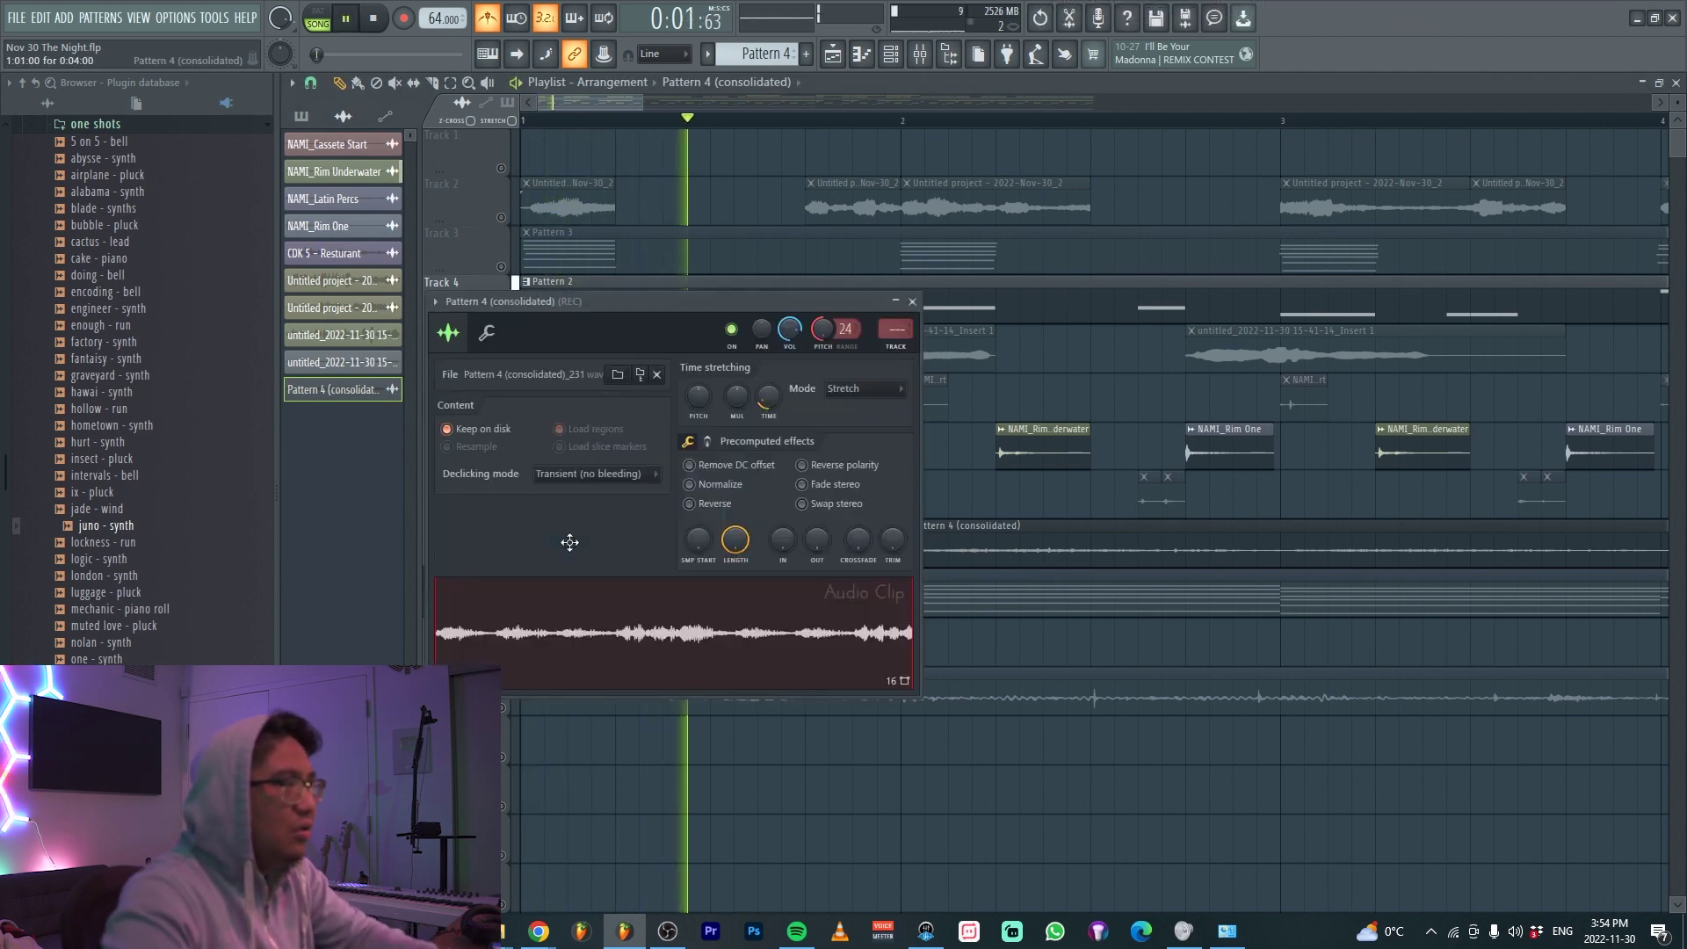
key(F9)
click(1307, 309)
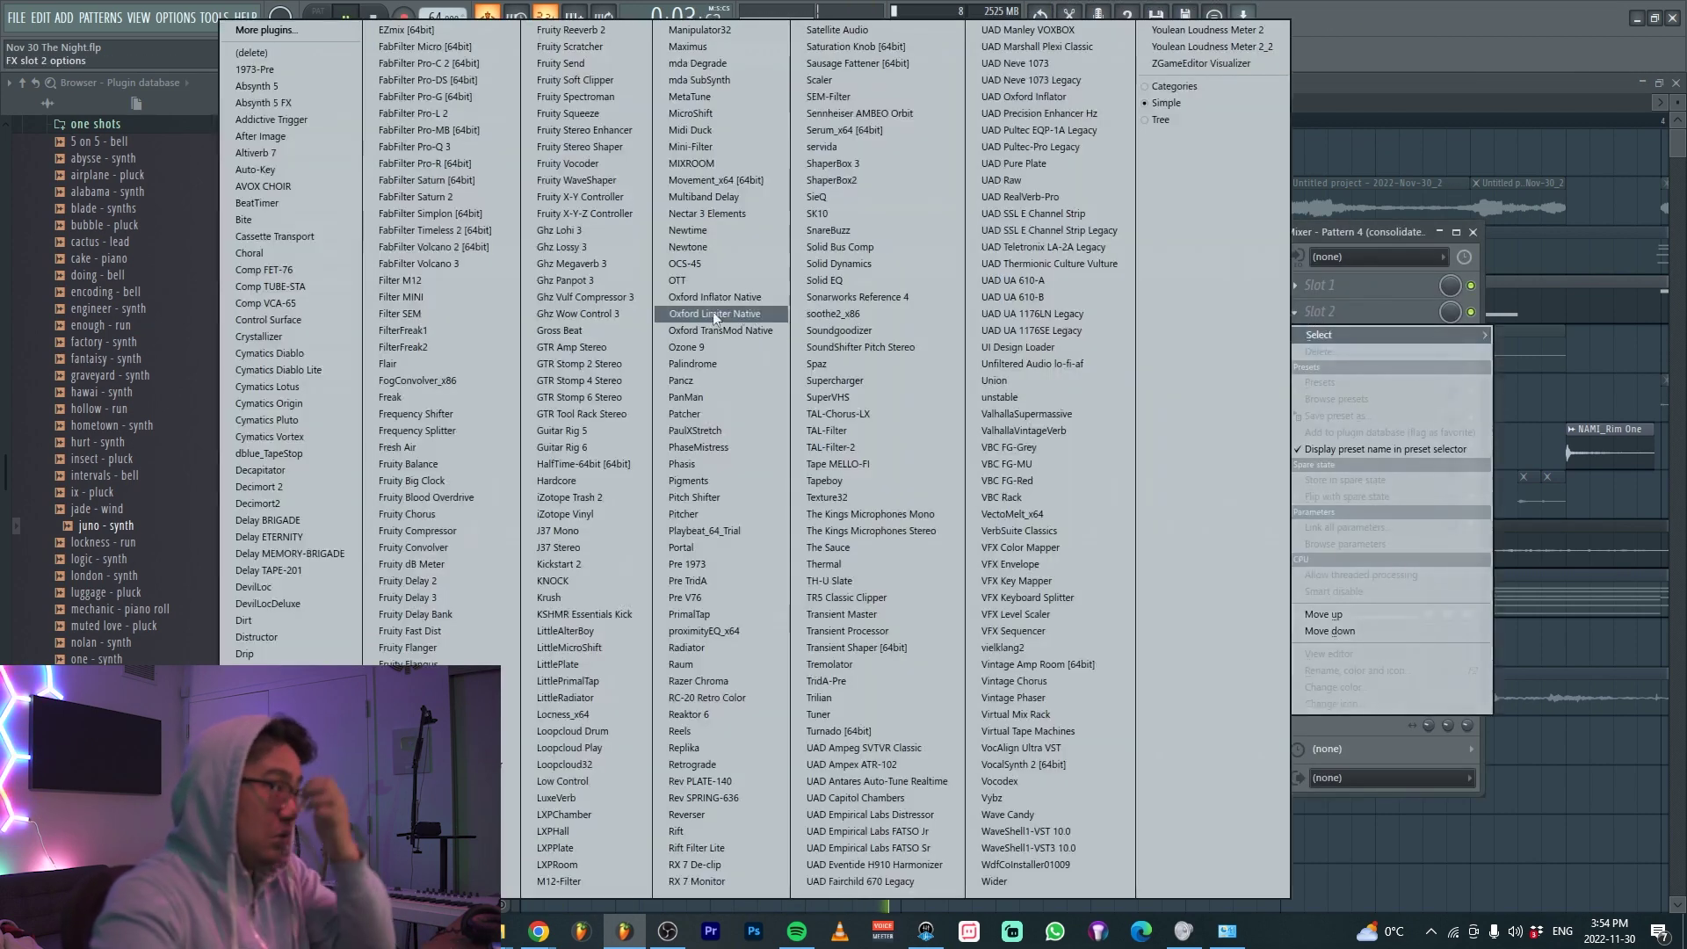
click(431, 147)
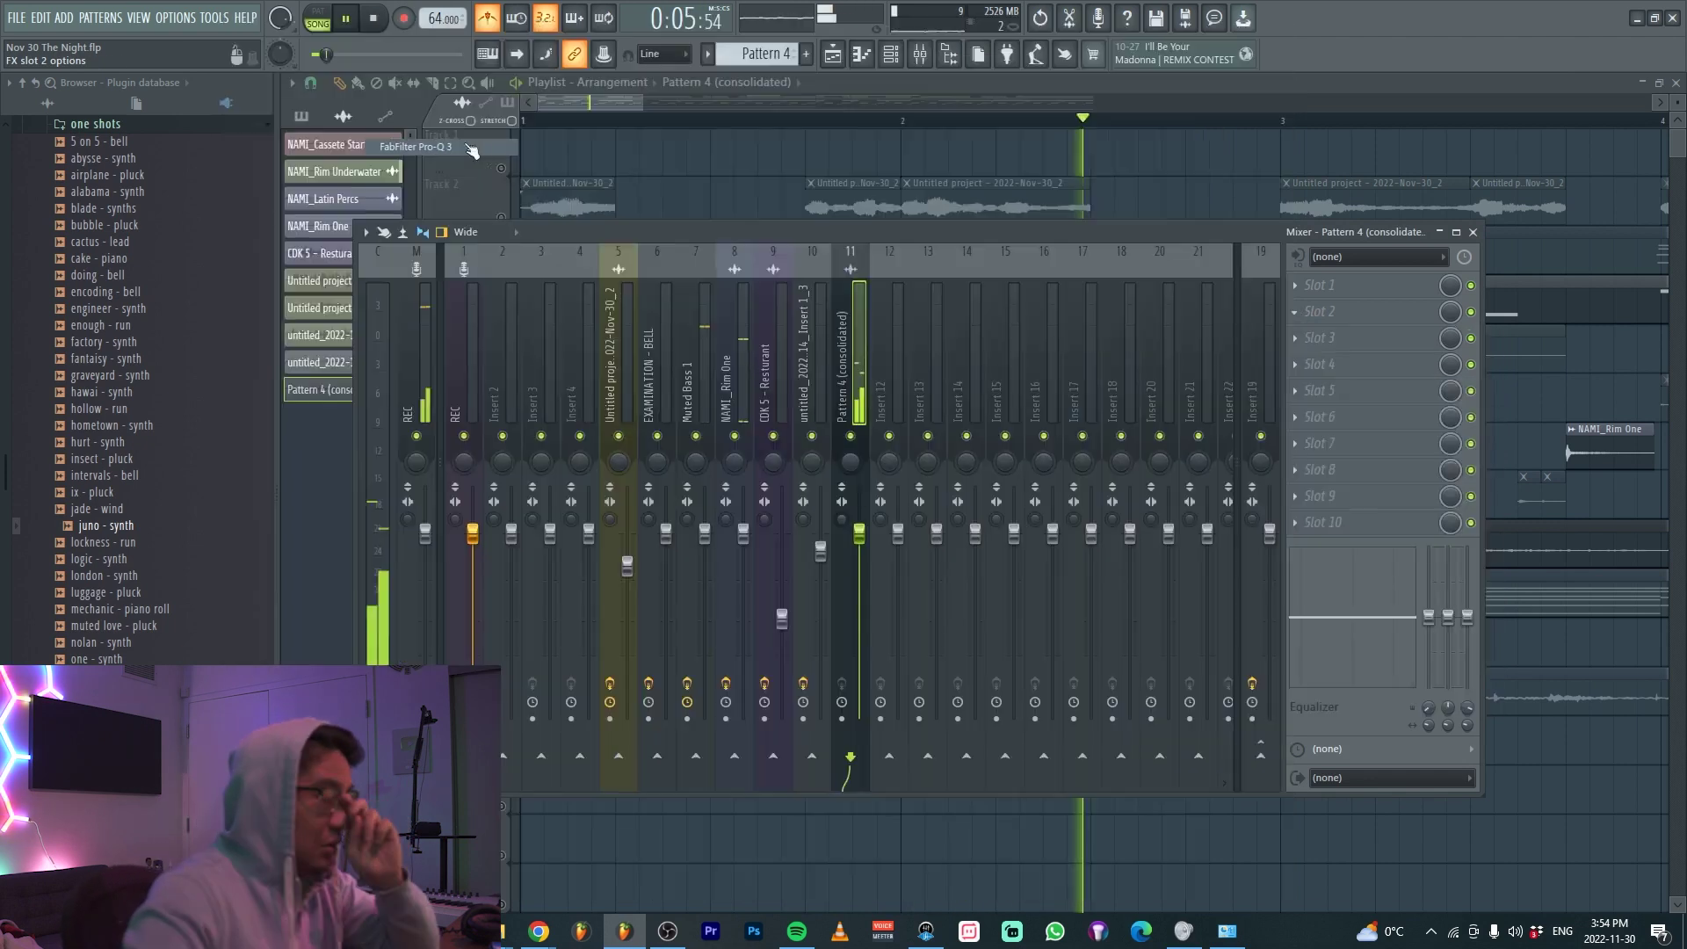
Add a 12 dB/oct high cut at about 2281 Hz and a low cut in FabFilter Pro-Q 3 on the synth insert
click(974, 423)
drag(893, 424, 803, 422)
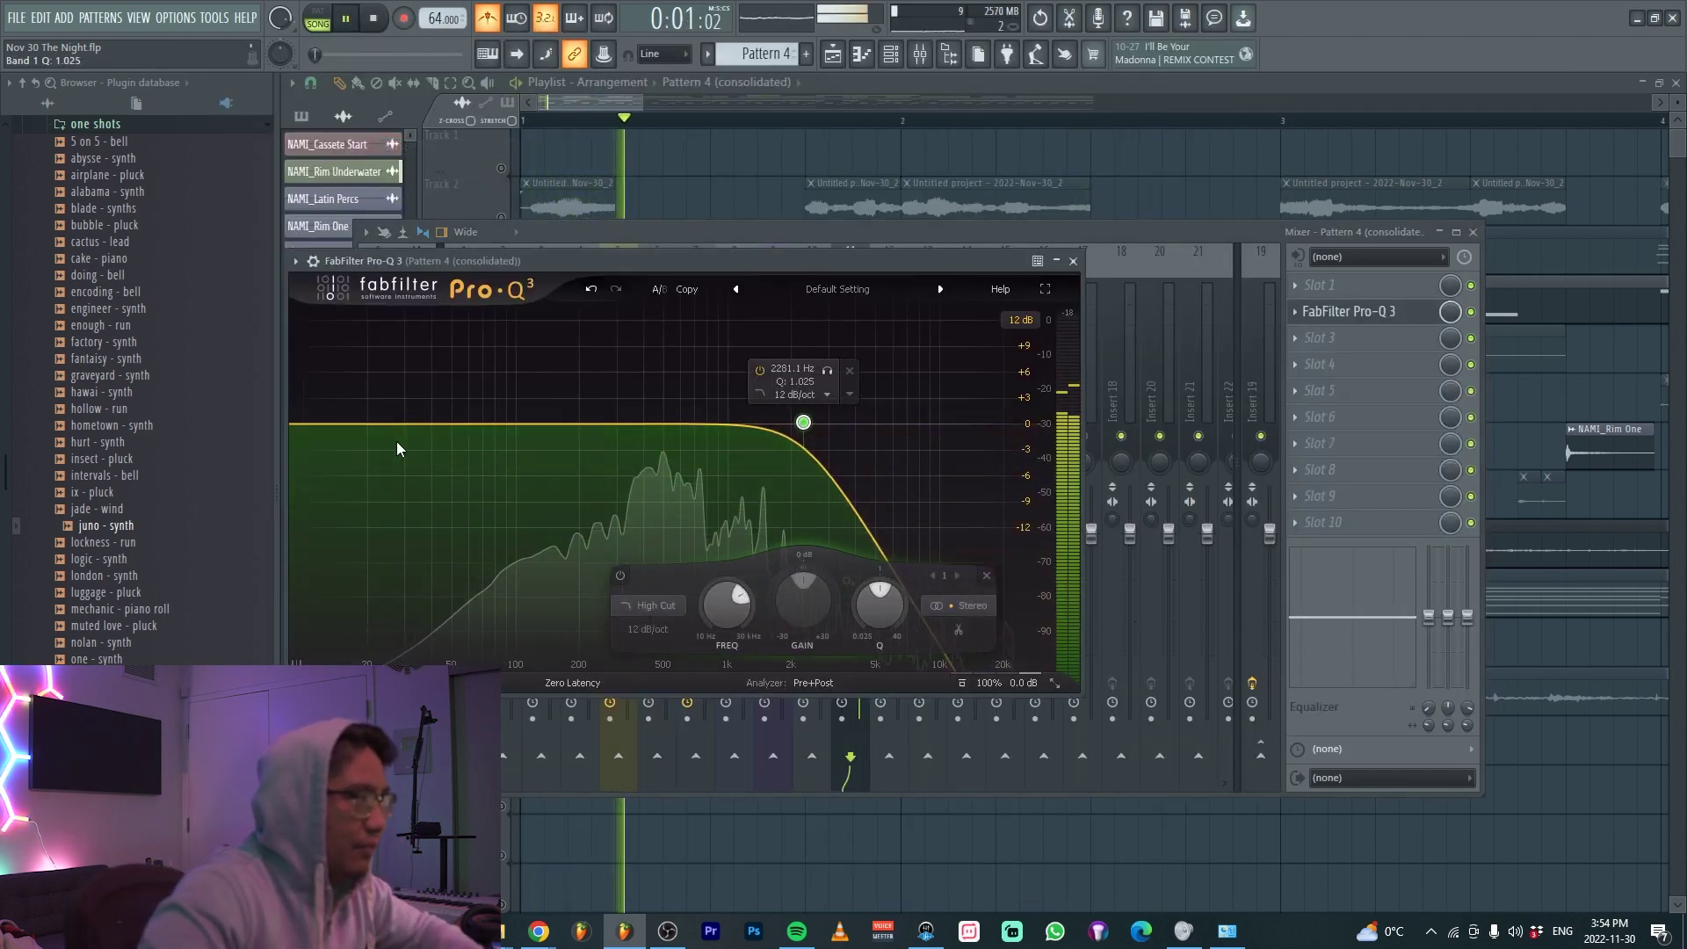
drag(327, 424, 545, 438)
Load EchoMelt2_x64 in slot 3 of the synth's mixer insert, turn off the metronome and play the result
click(1325, 338)
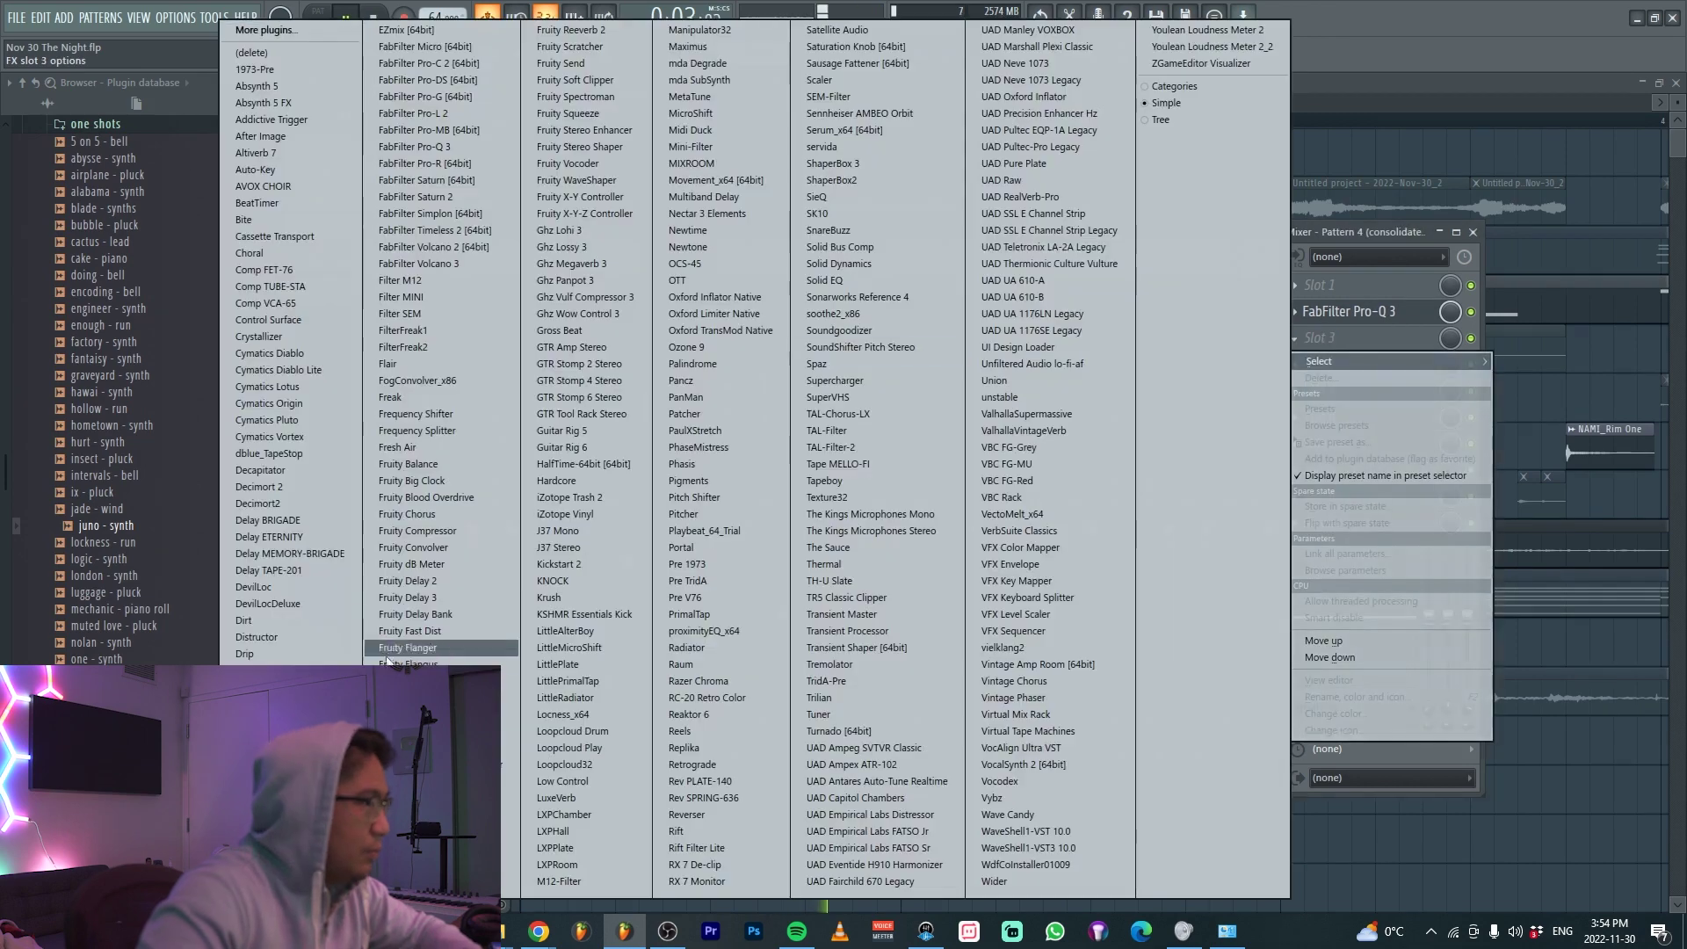
click(269, 737)
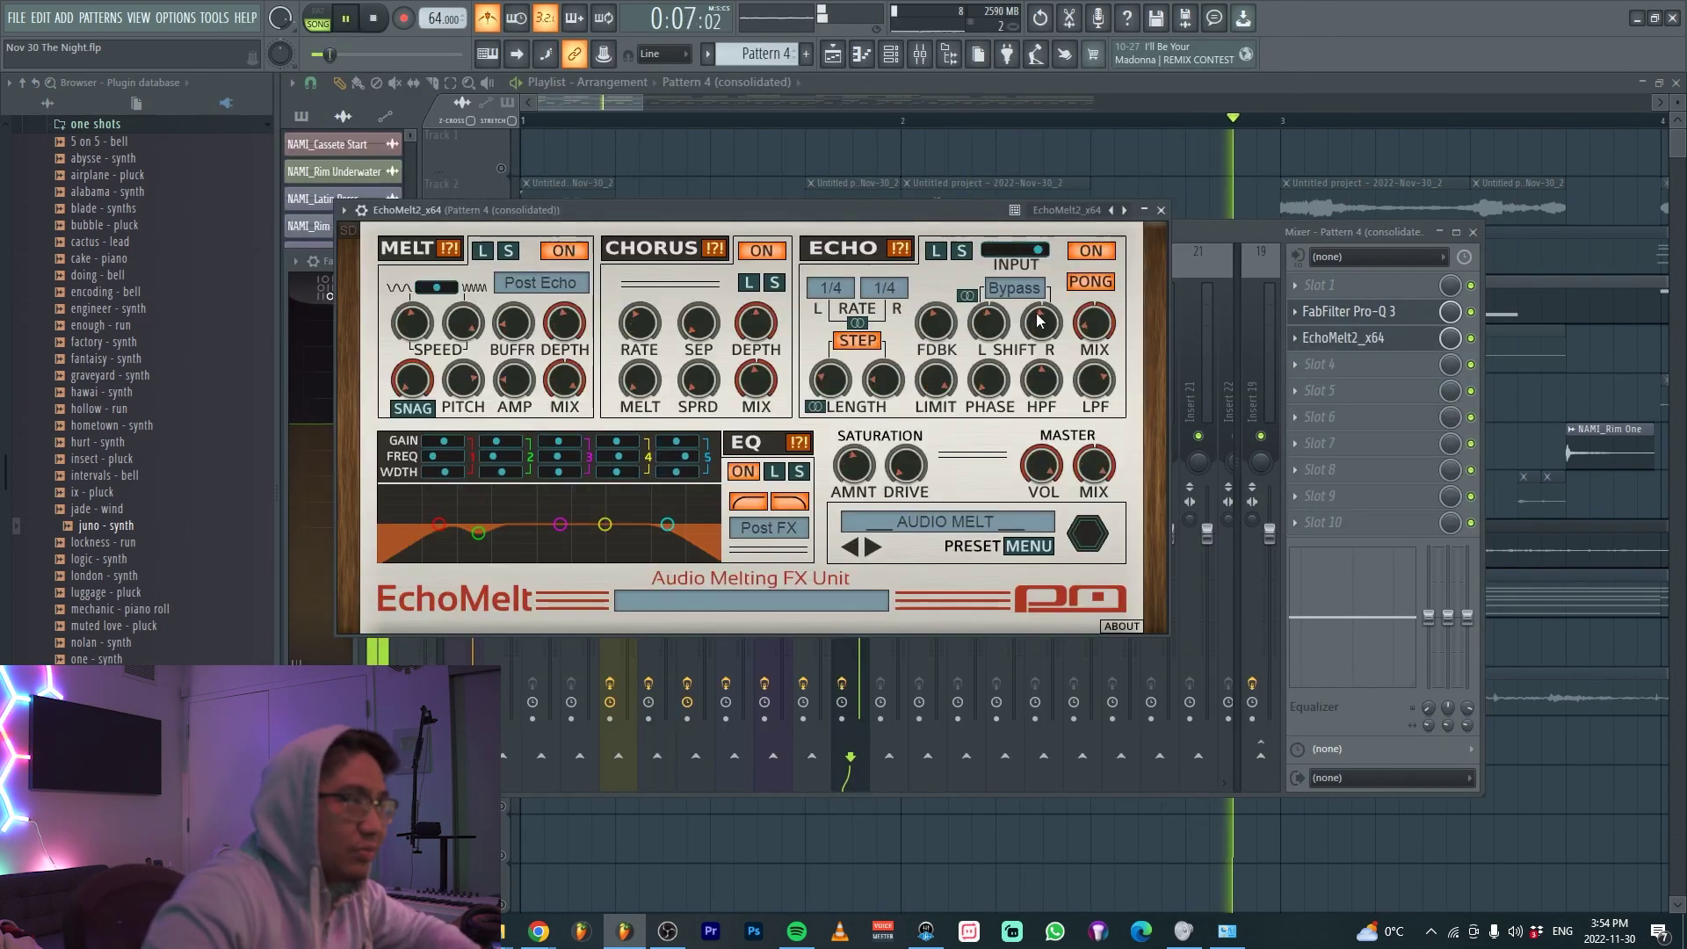
key(F12)
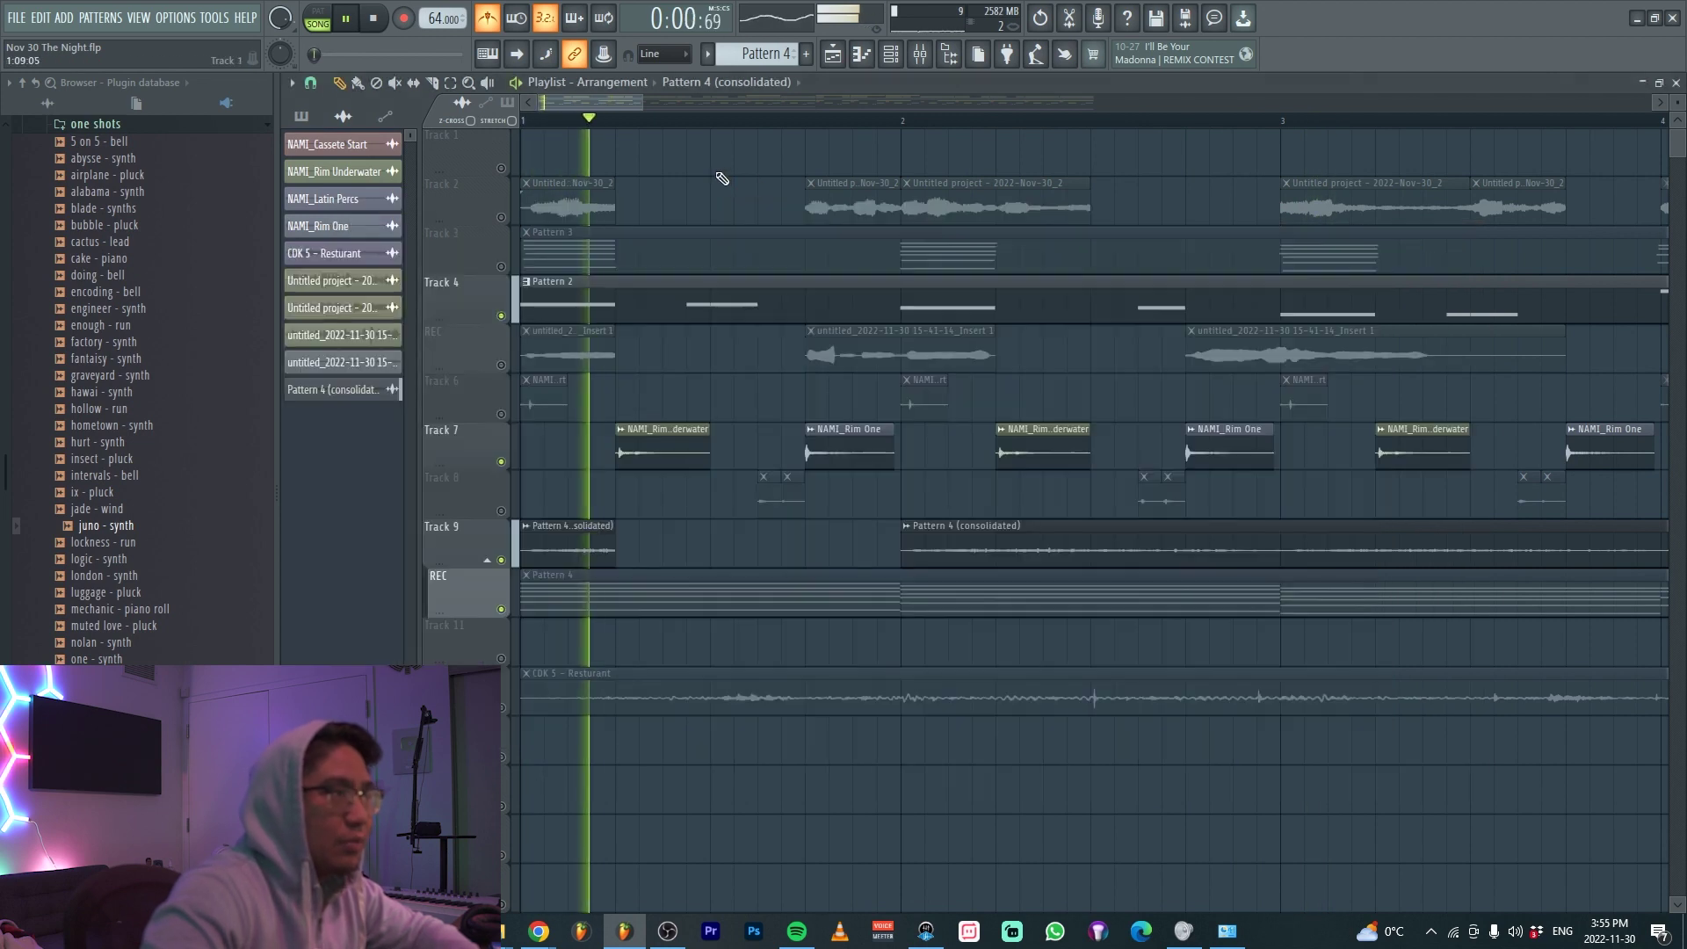
key(space)
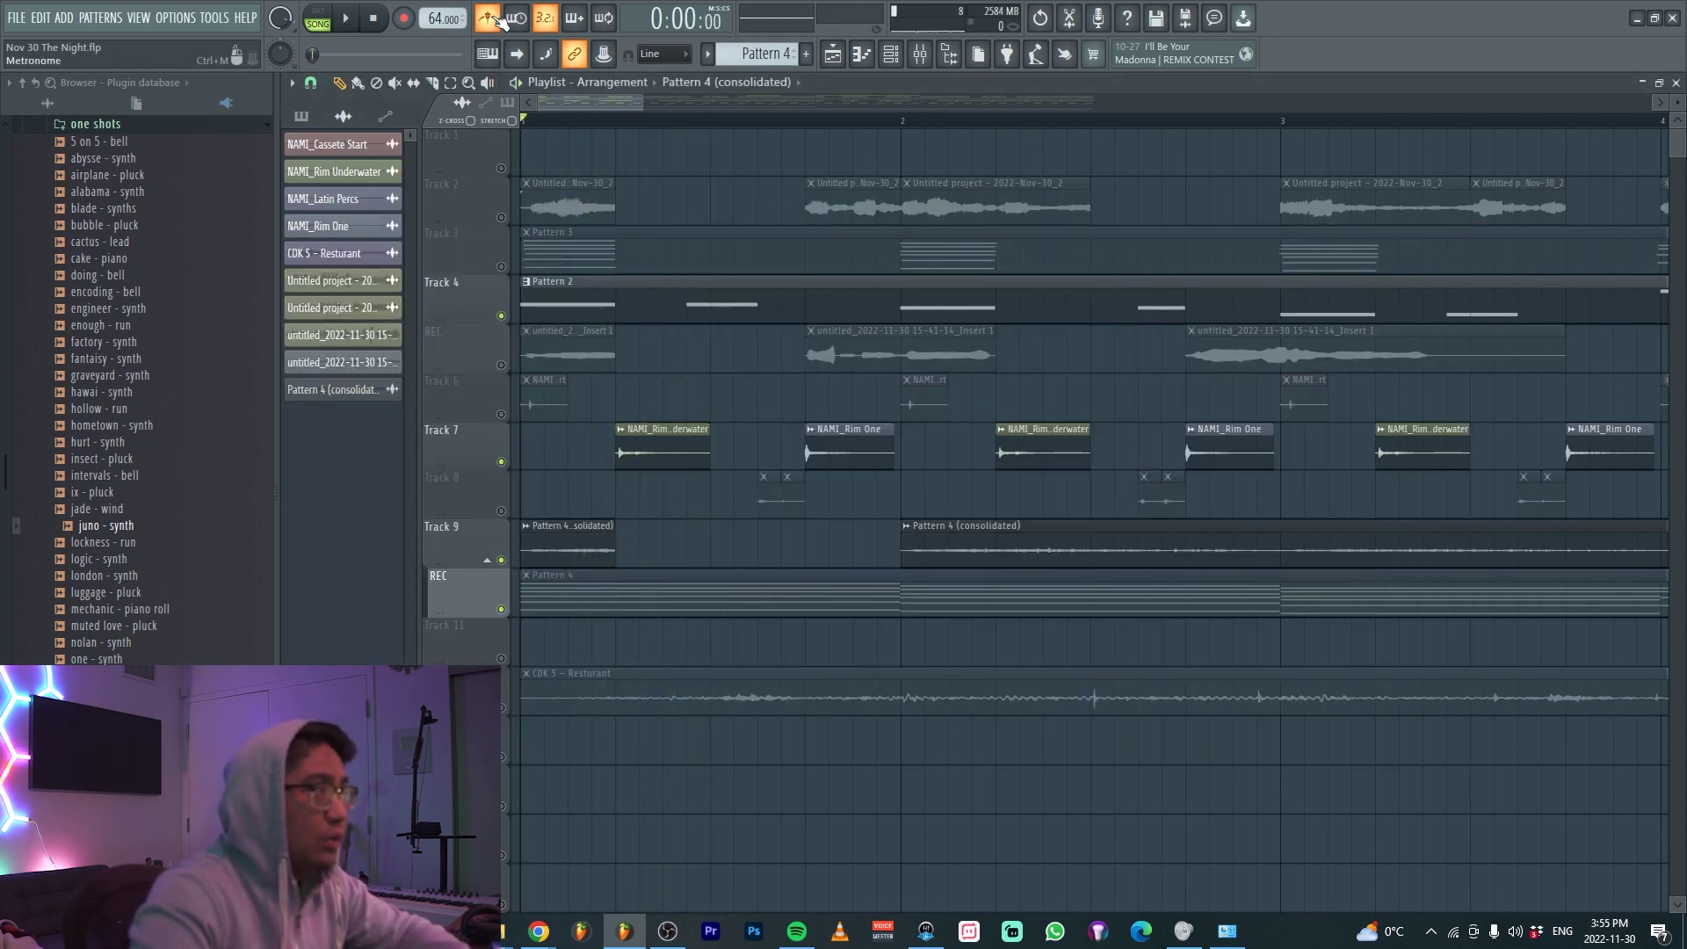
key(space)
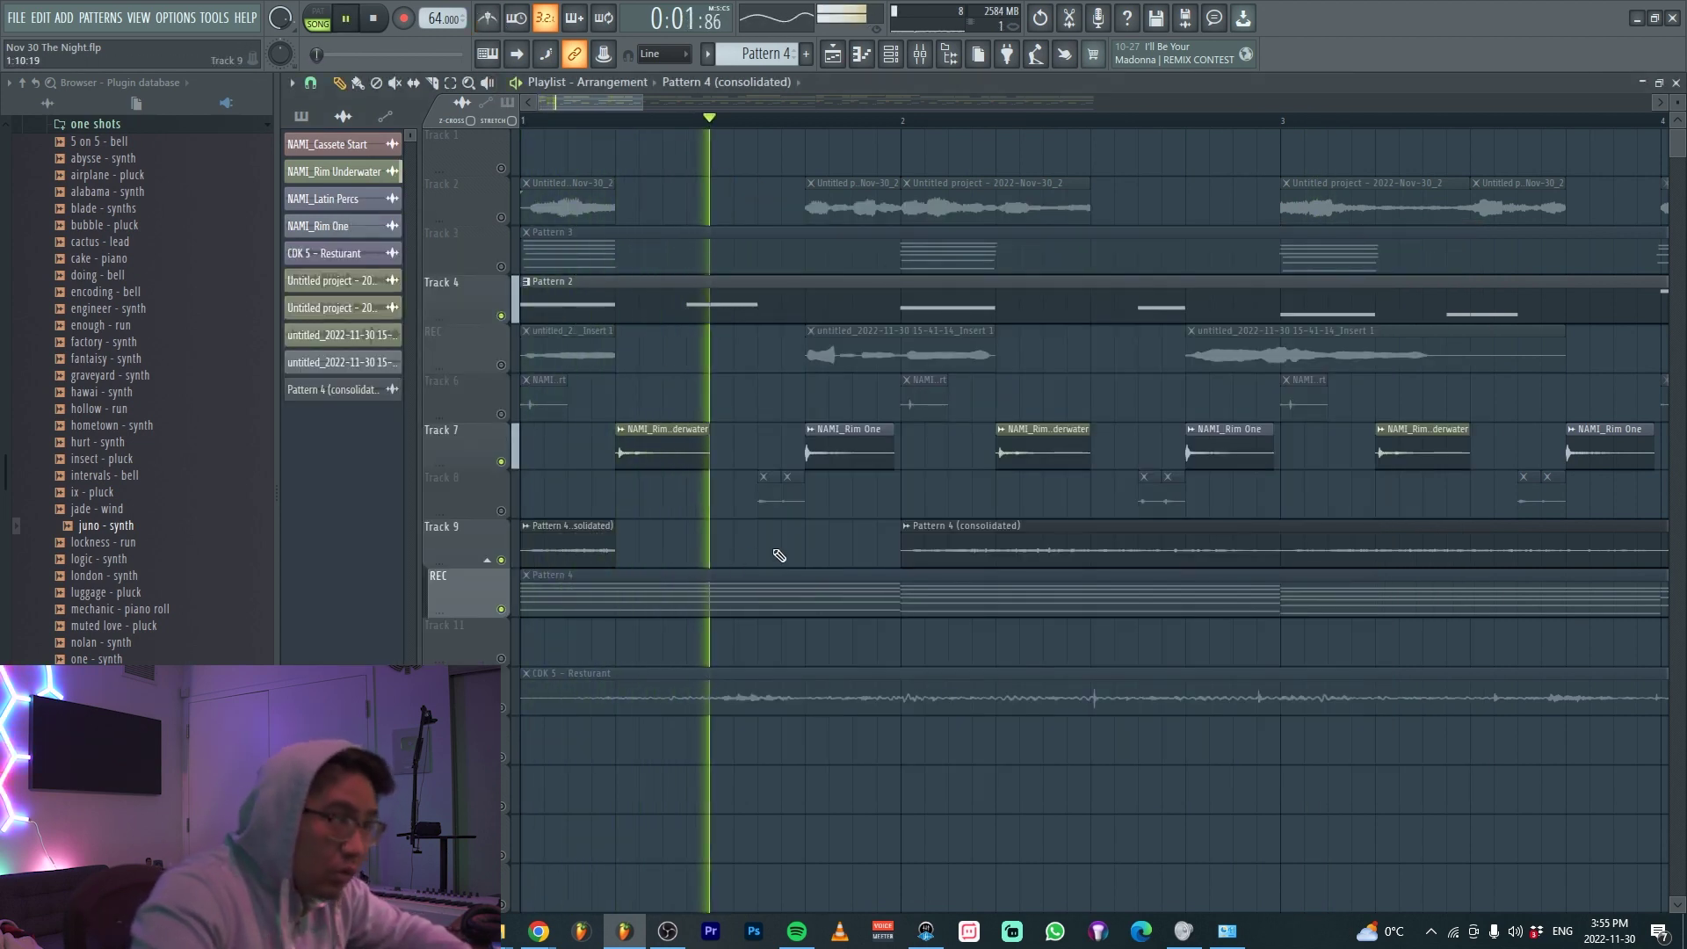
Extend the second Track 9 synth clip back to beat 2 of bar 1 and replay it from the beginning
key(ctrl+z)
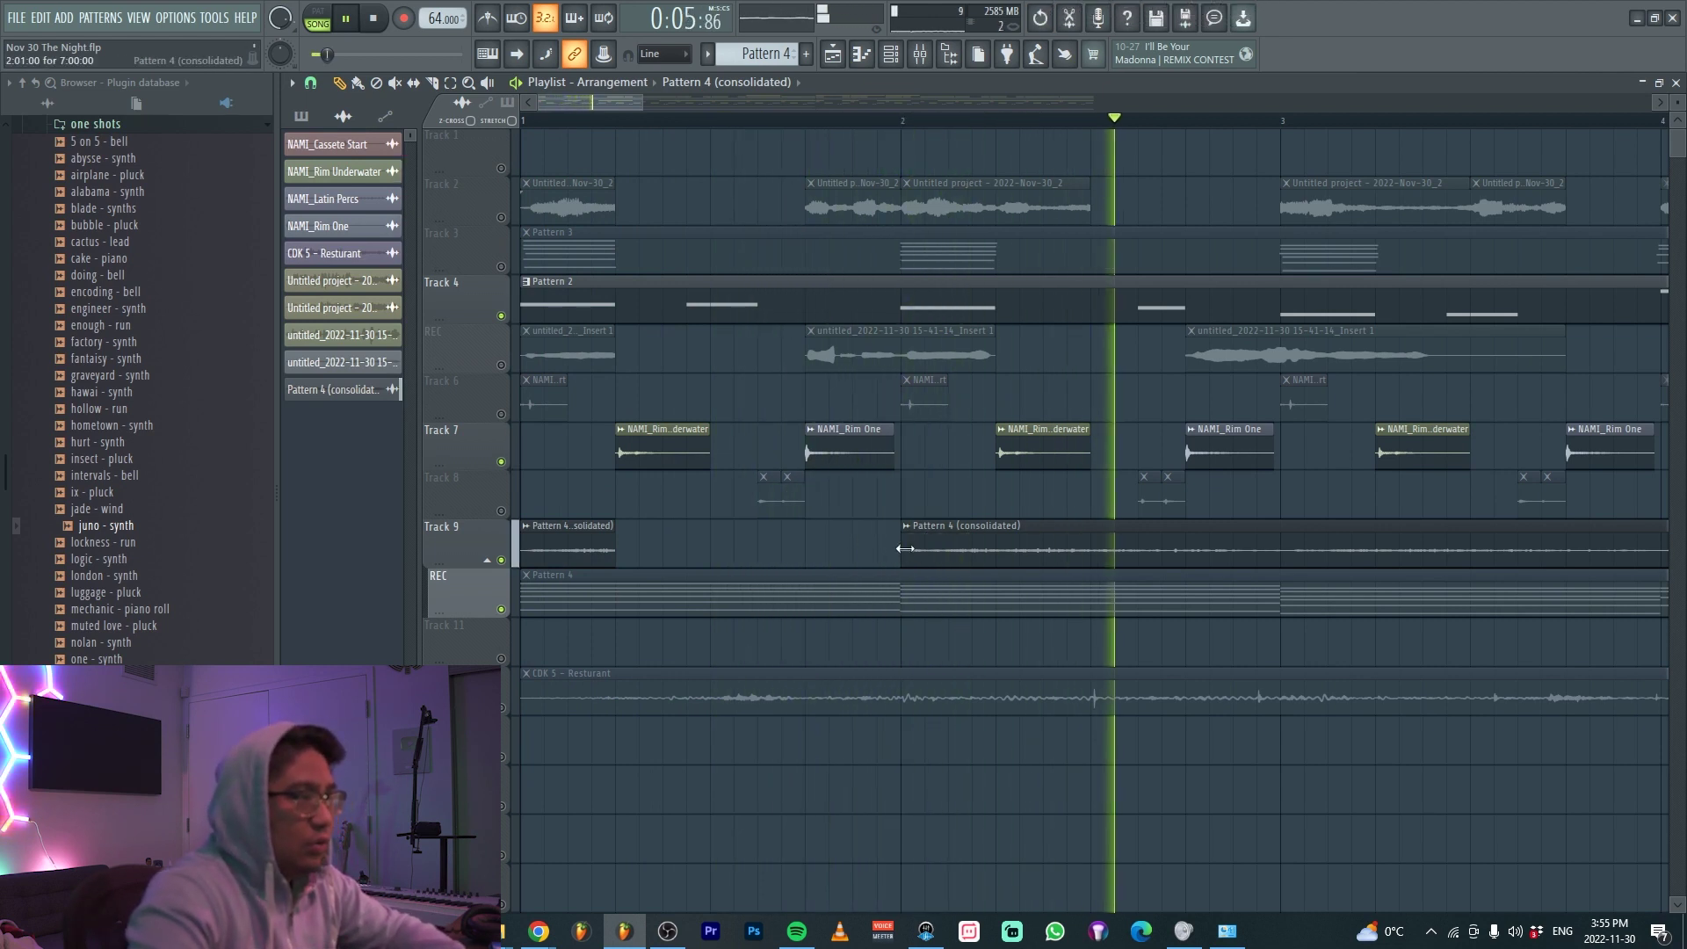
drag(905, 549, 619, 549)
key(space)
key(space)
key(F9)
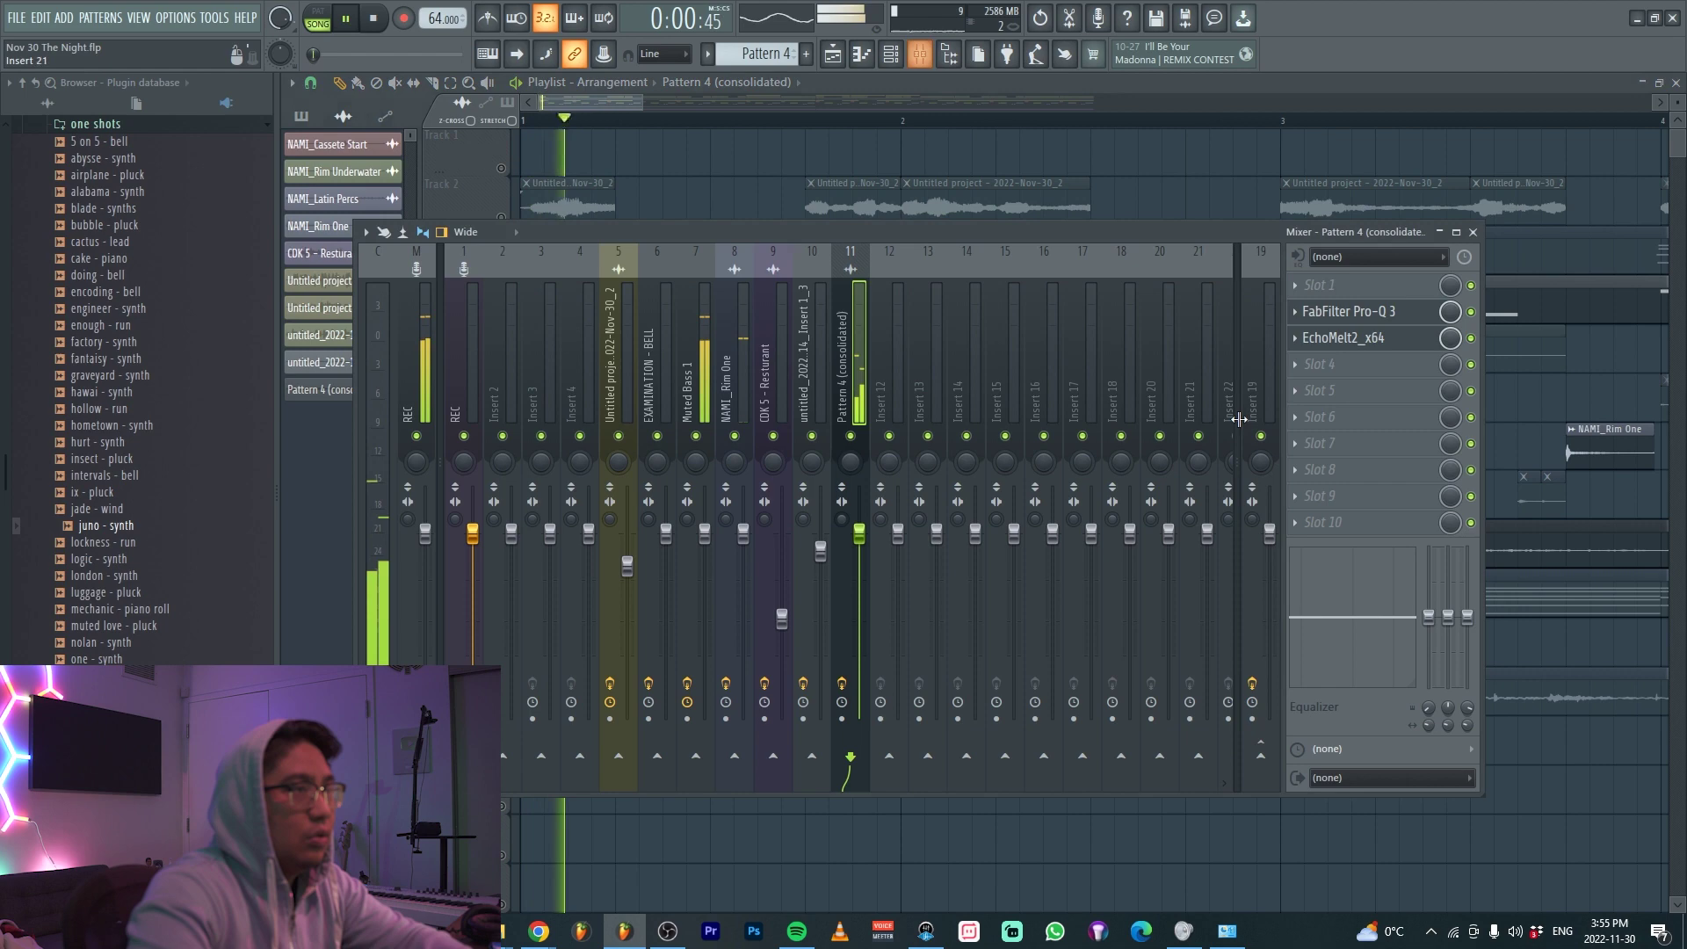
click(1373, 344)
Cut beats 2 and 3 of bar 1 out of the Track 9 synth clip and slice it at bar 2
right_click(836, 870)
key(c)
right_click(717, 553)
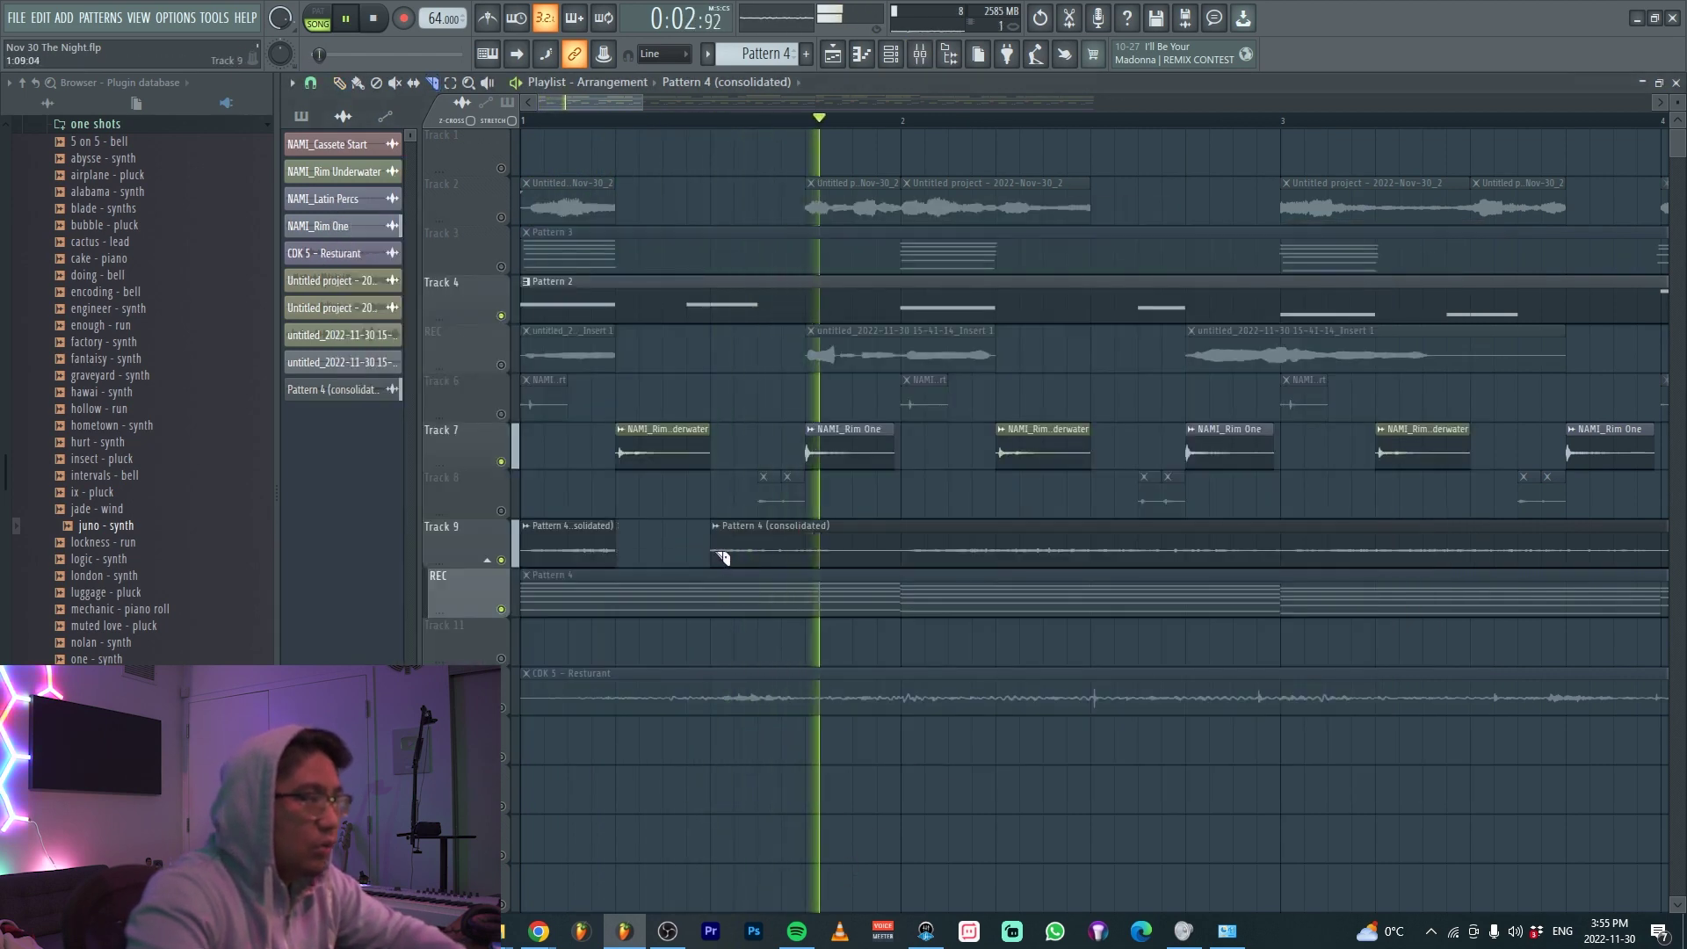
right_click(811, 546)
key(ctrl+z)
click(908, 553)
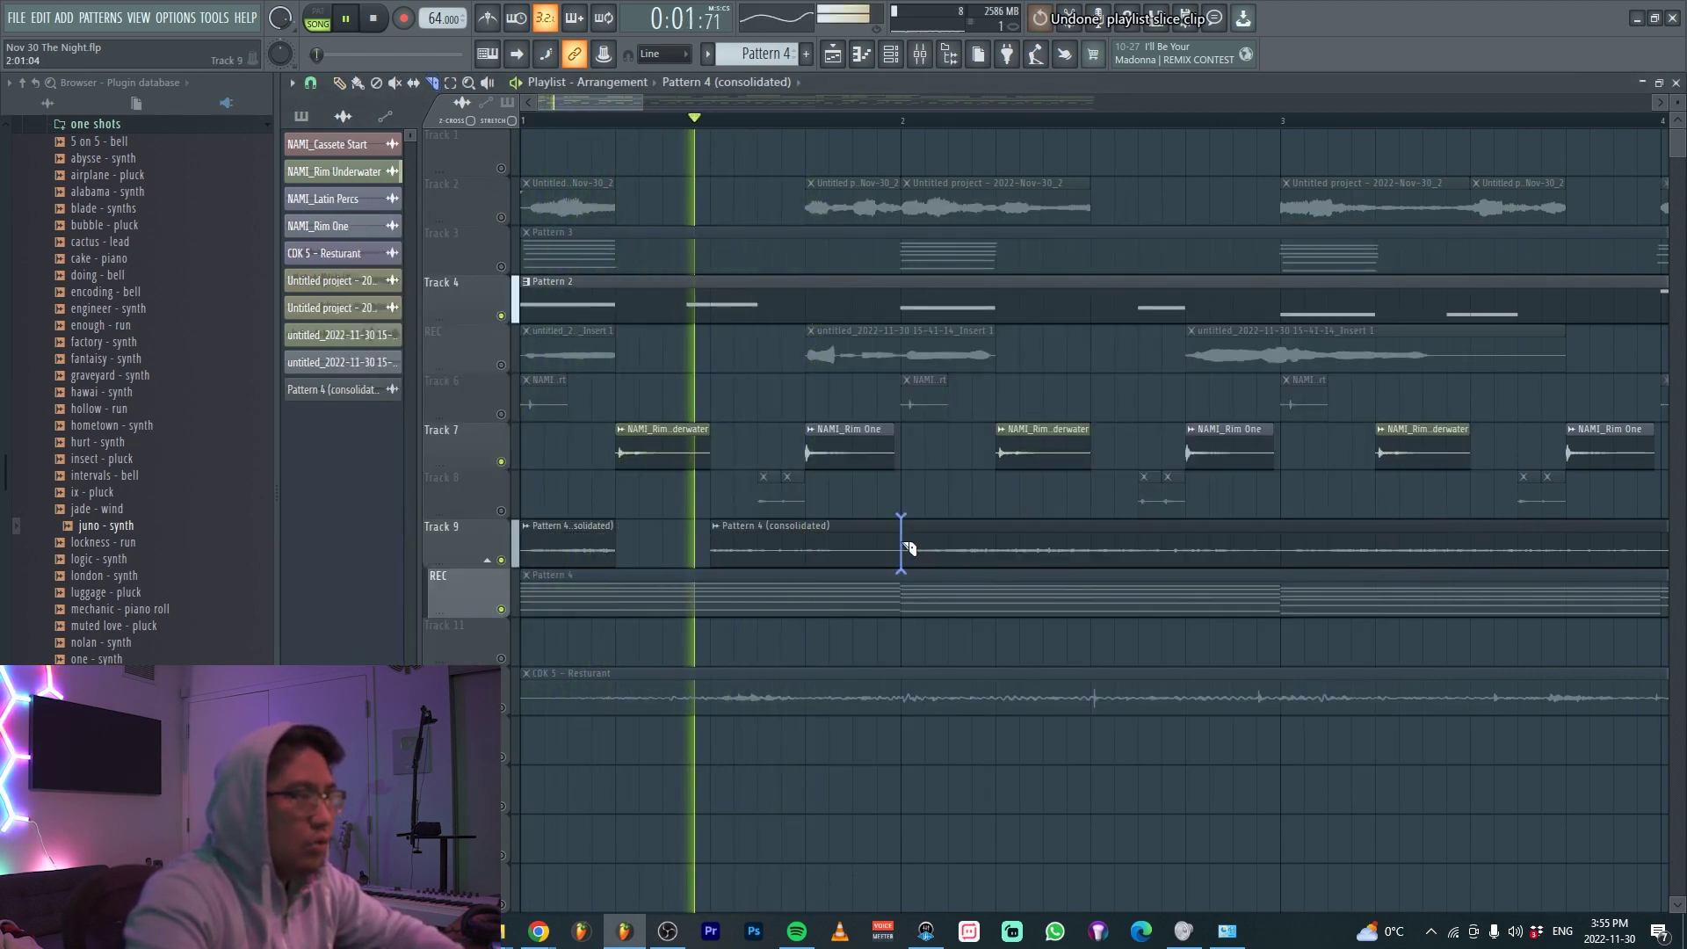
click(808, 548)
key(space)
drag(752, 552, 844, 552)
scroll(787, 665, down, 3)
scroll(746, 588, up, 4)
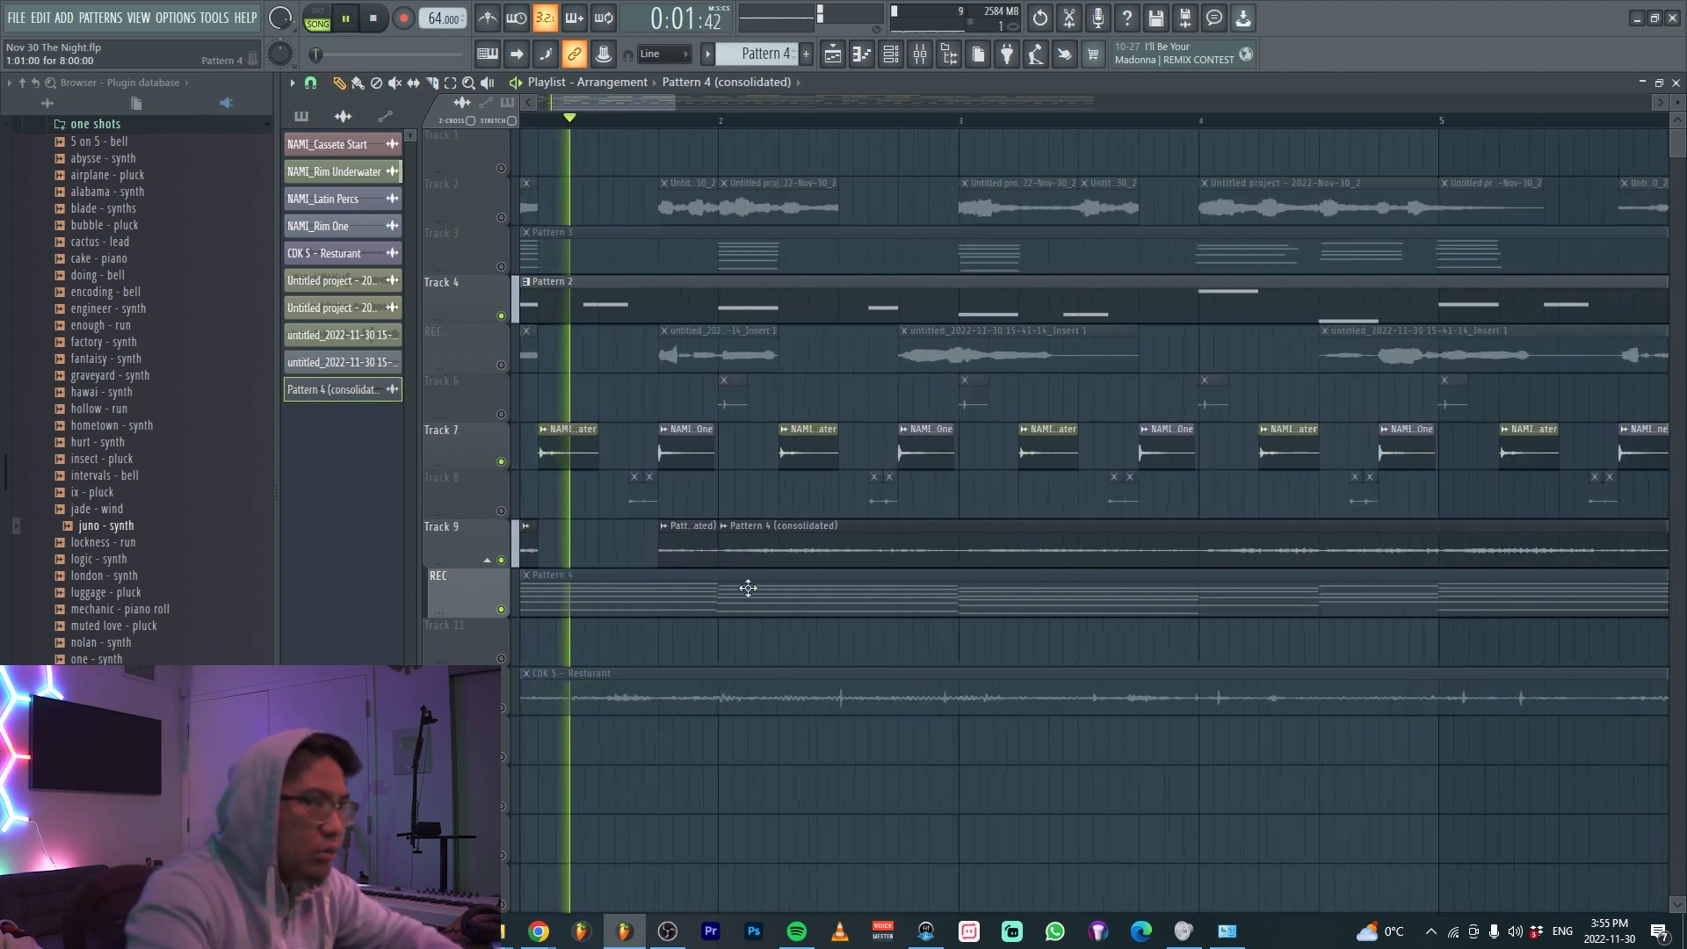
right_click(915, 550)
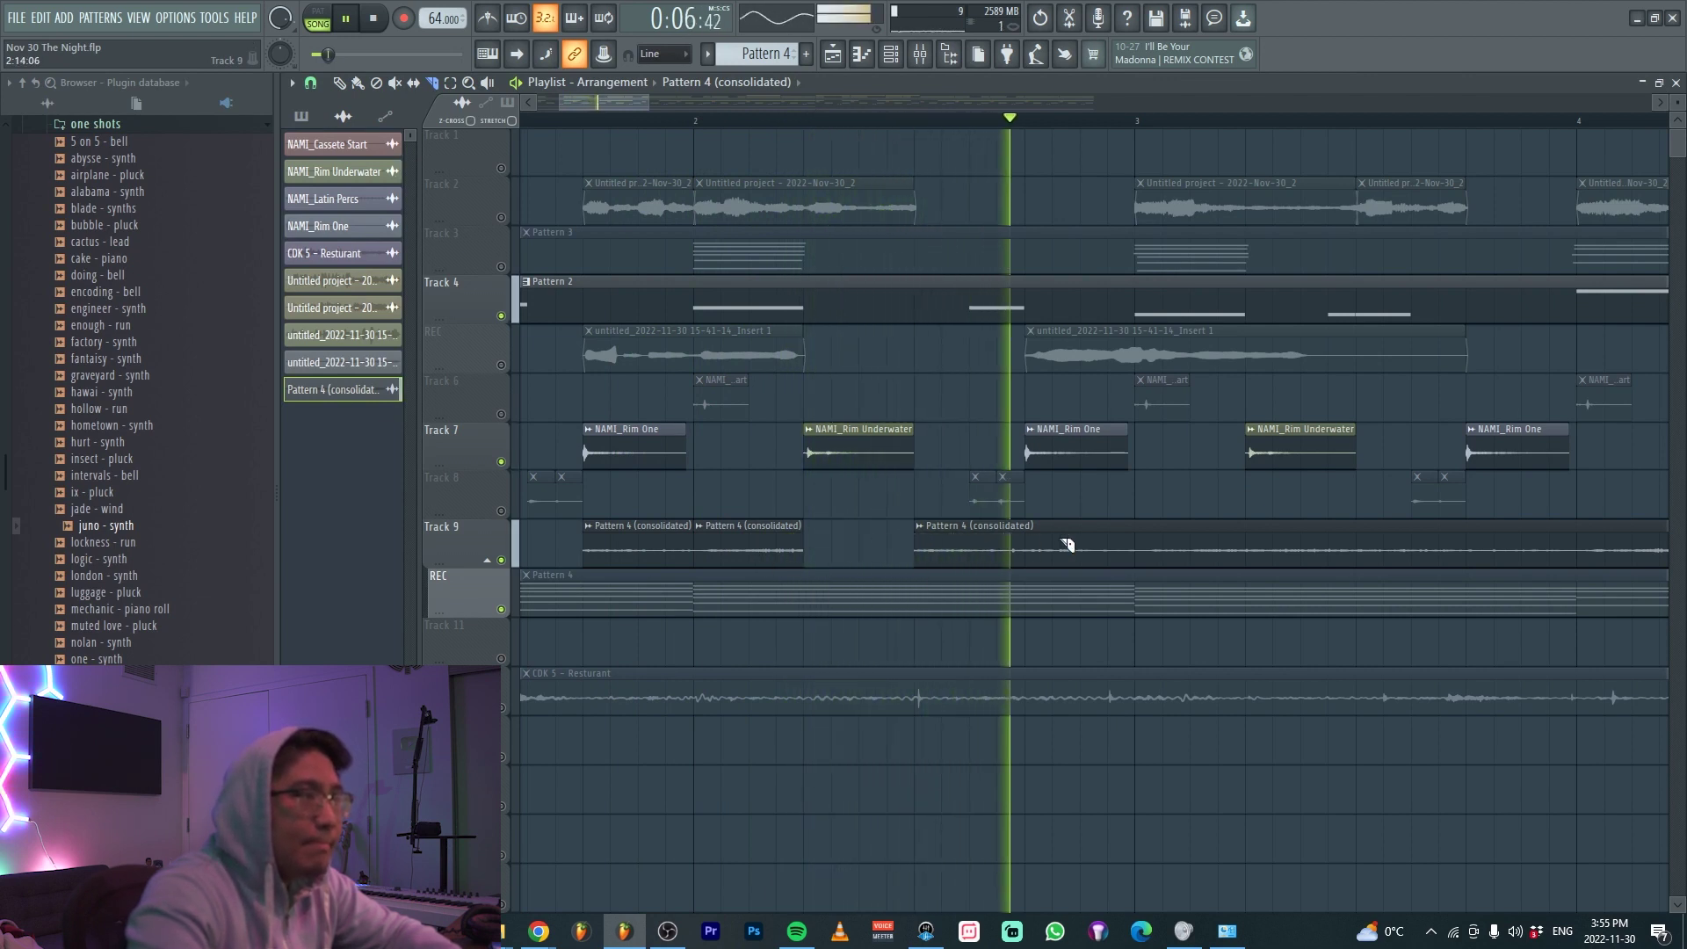
key(ctrl+z)
key(ctrl+z)
key(ctrl+z)
key(ctrl+z)
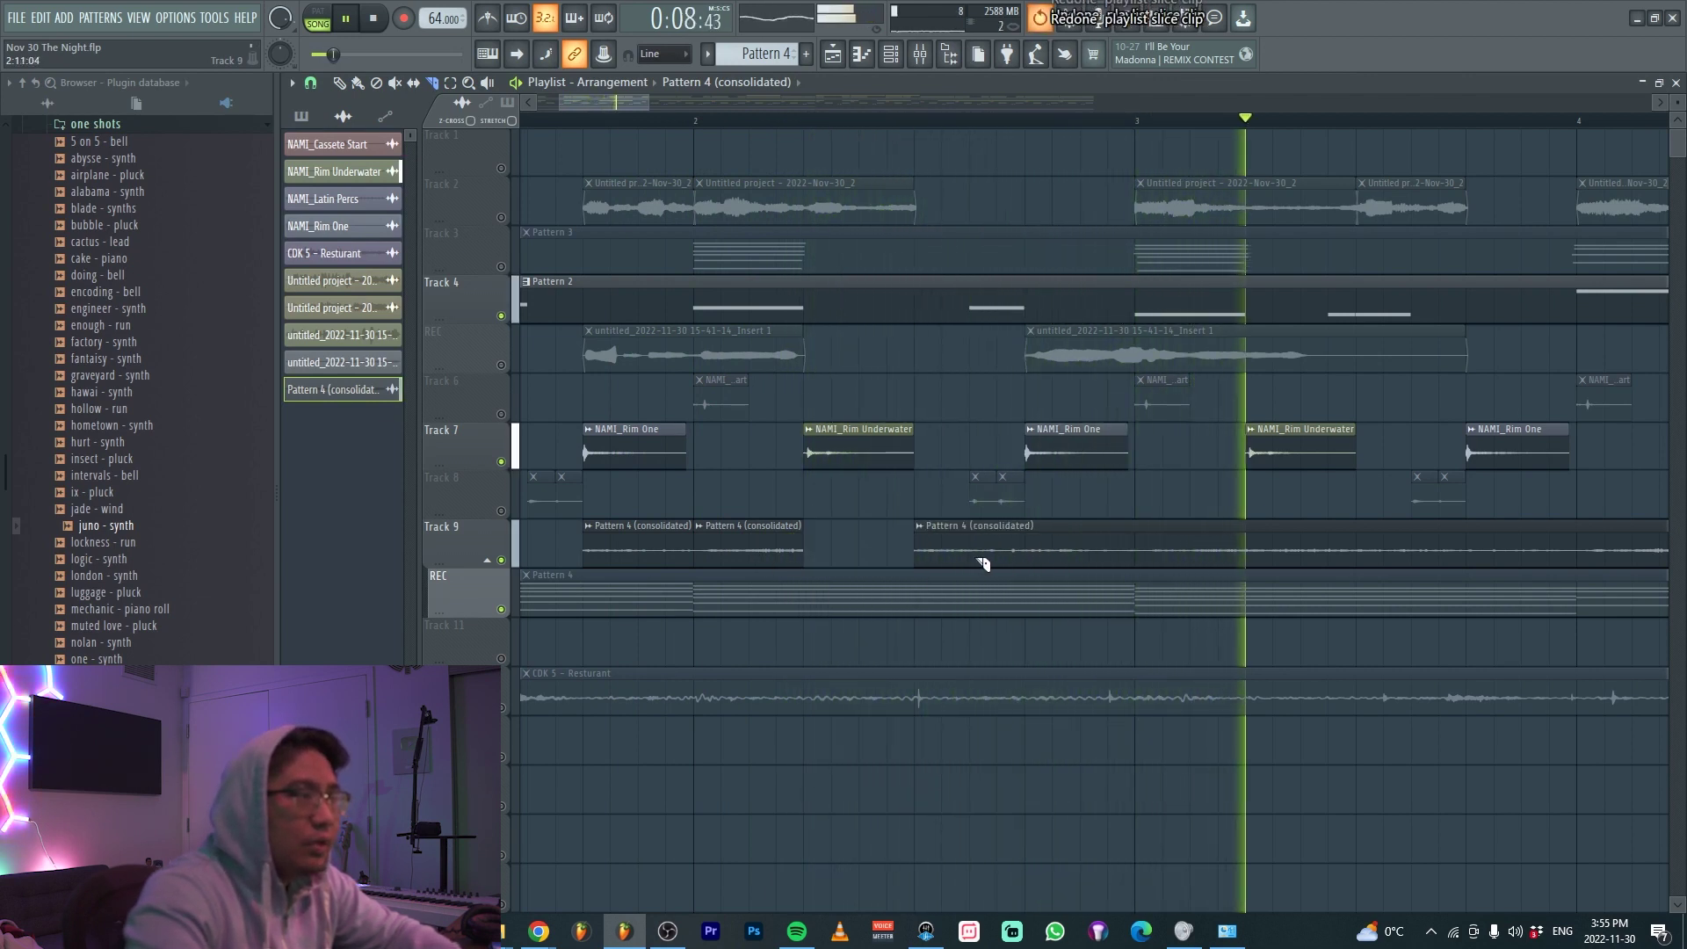
key(ctrl+z)
Cut beat 4 of bar 2 out of the Track 9 synth, unmute percussion Tracks 6 and 8, and play
right_click(1065, 550)
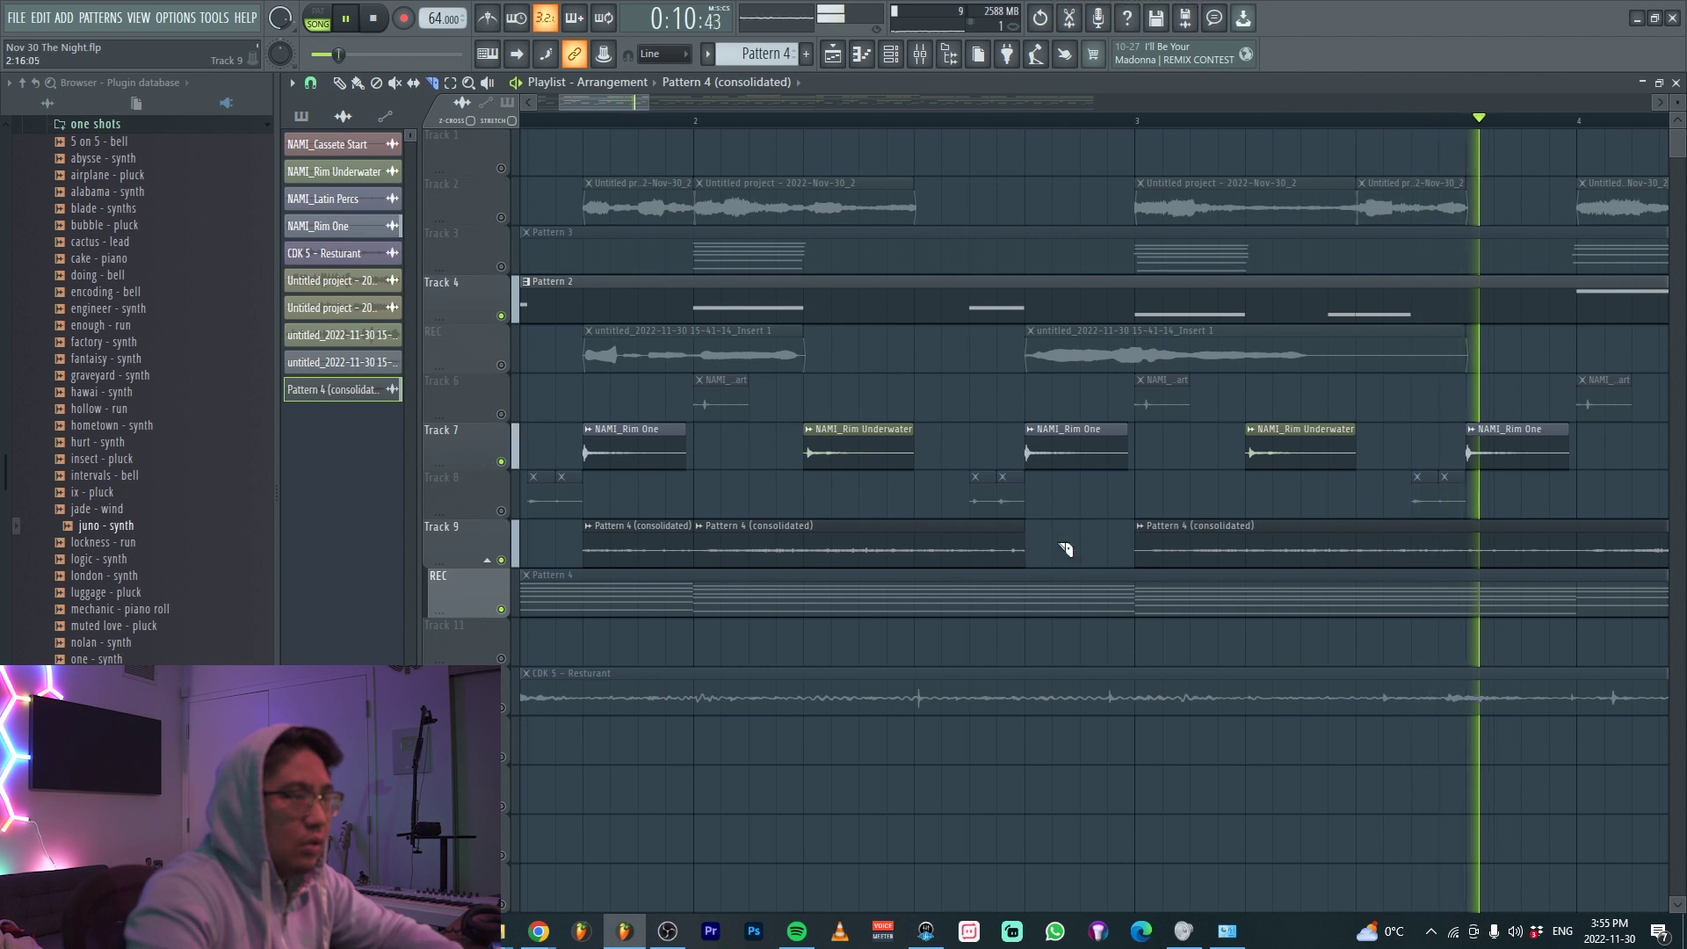
scroll(952, 553, down, 3)
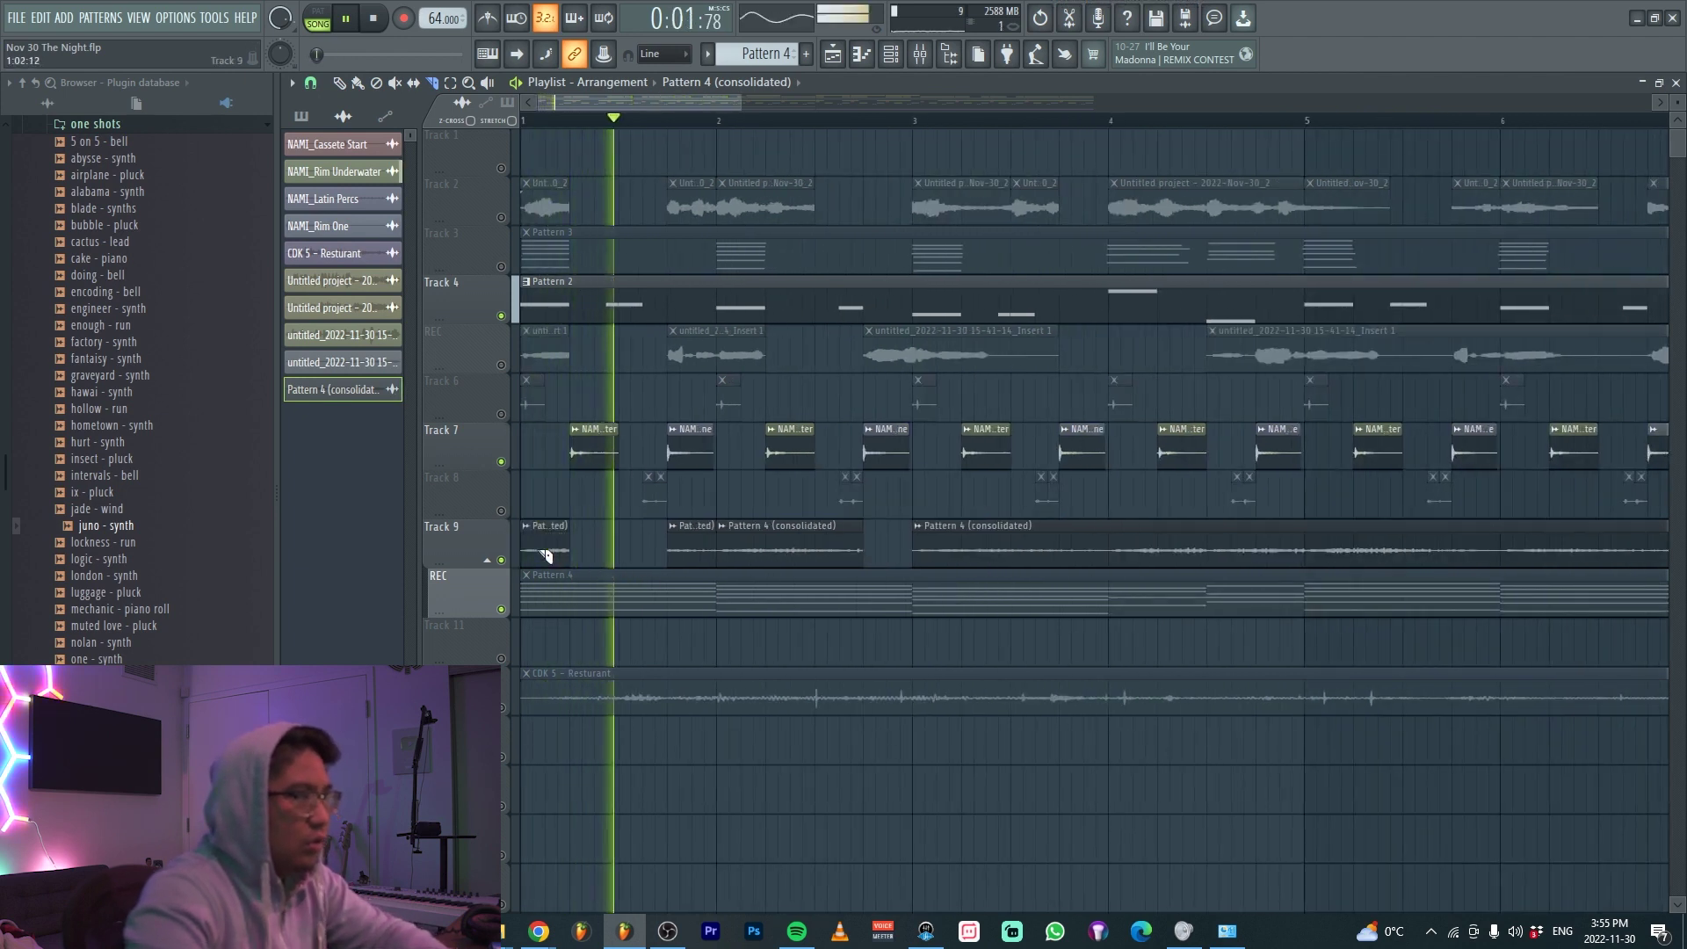
key(space)
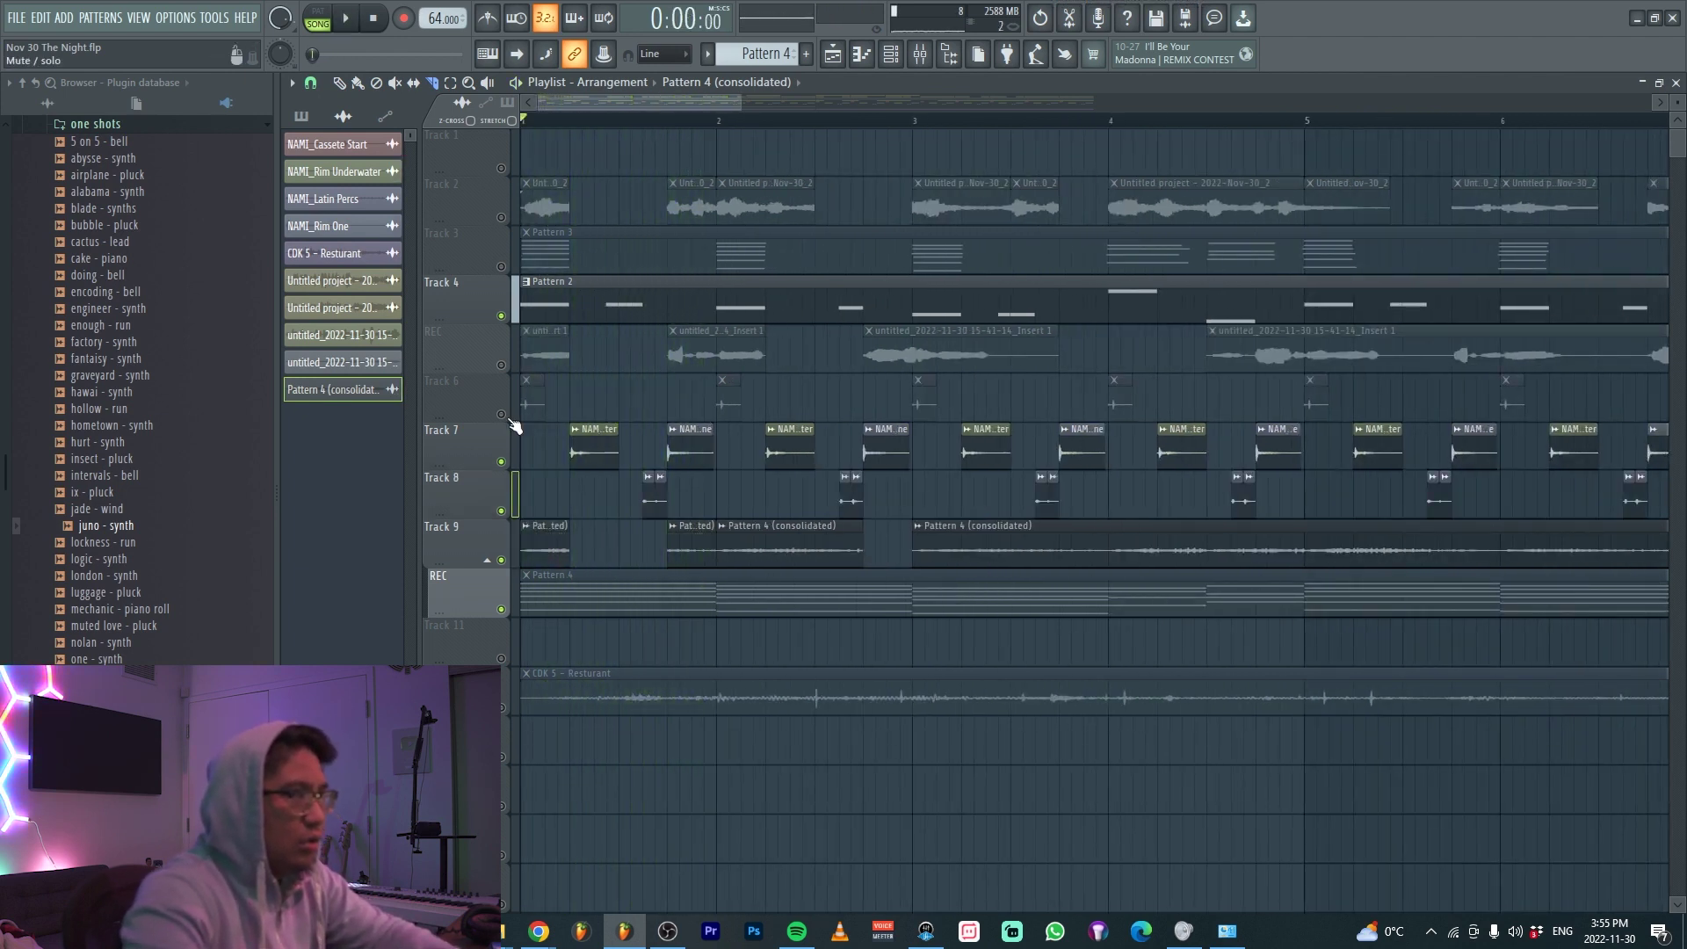
scroll(615, 413, up, 2)
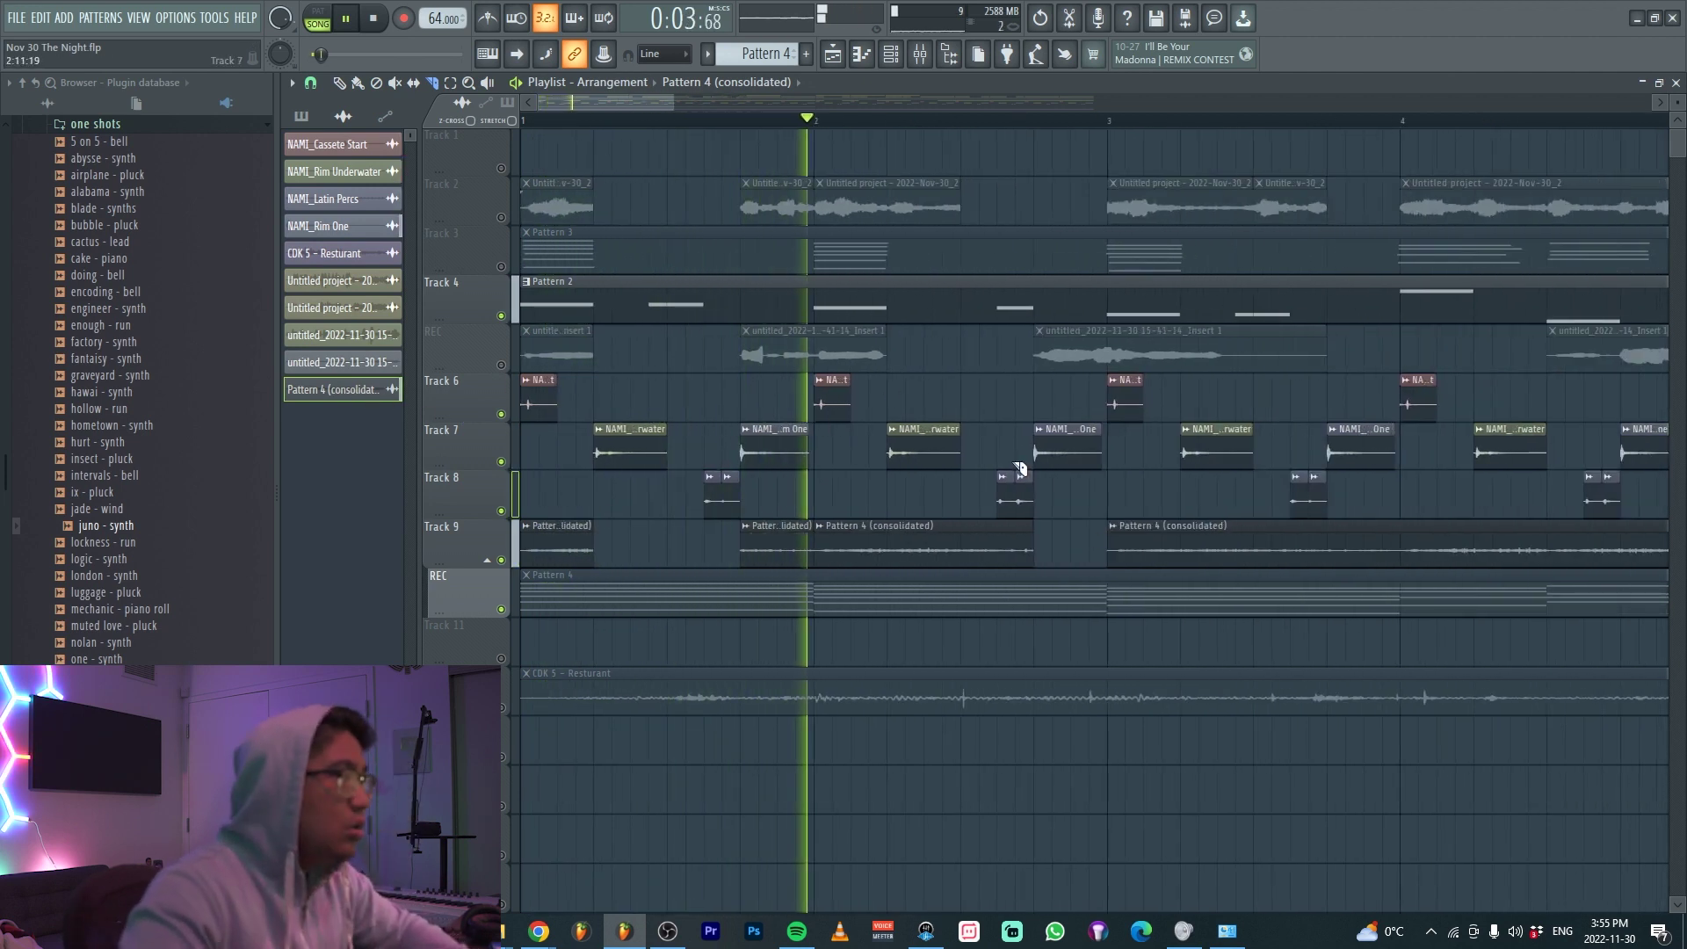
scroll(991, 506, up, 3)
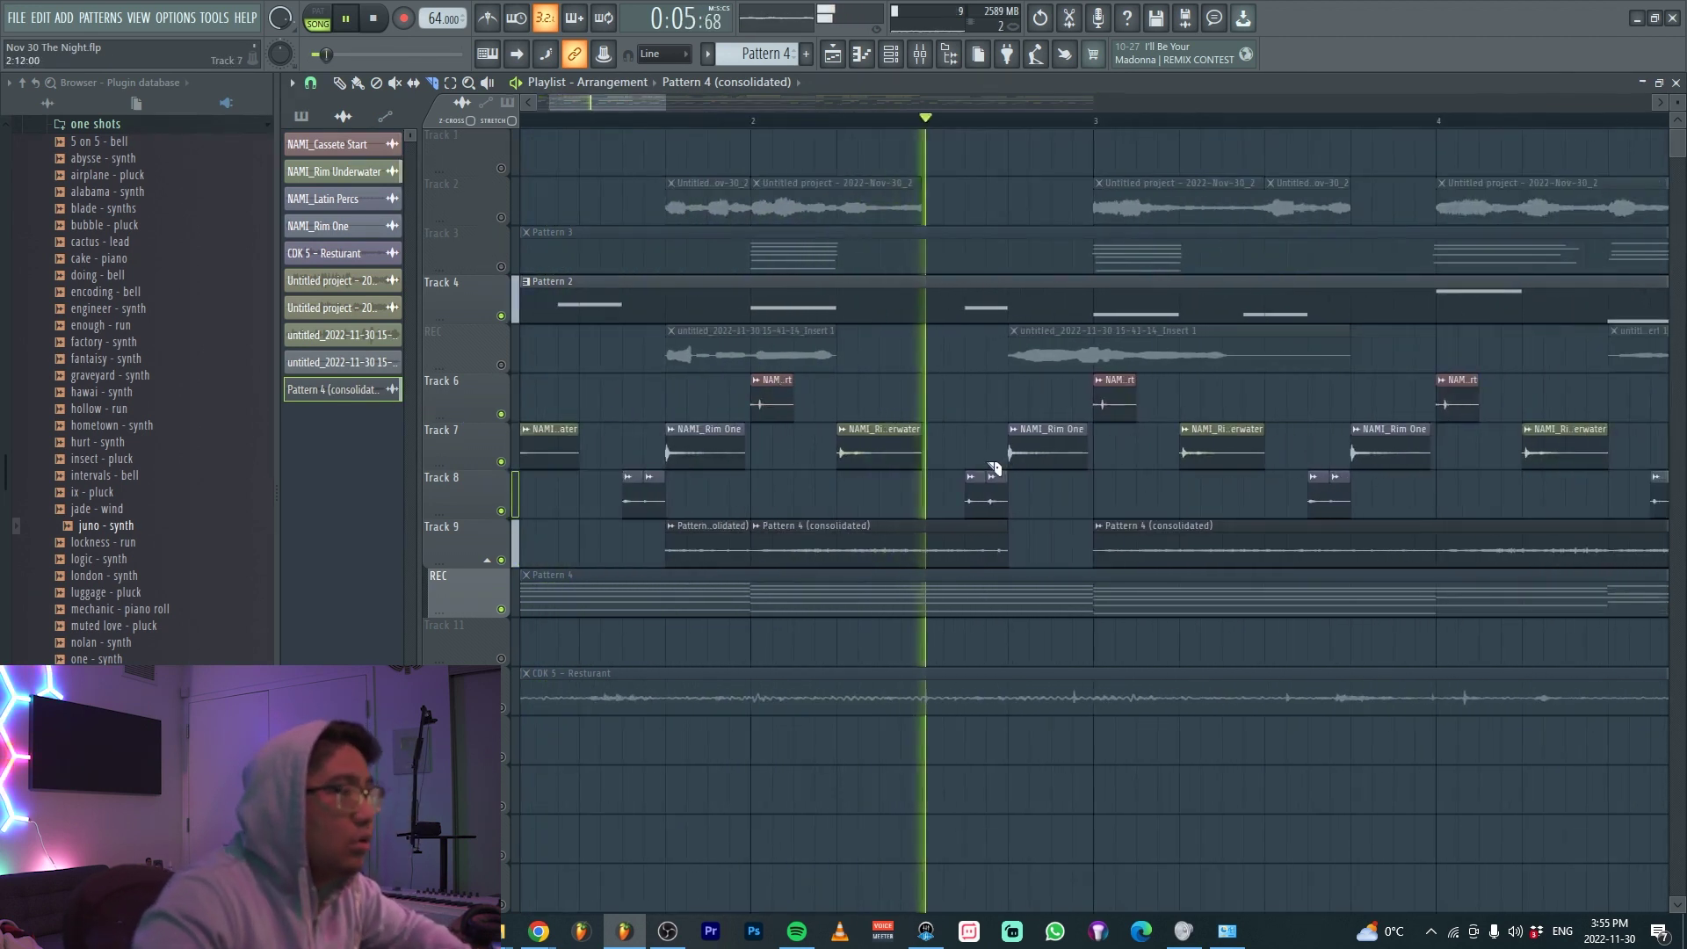
scroll(864, 467, down, 3)
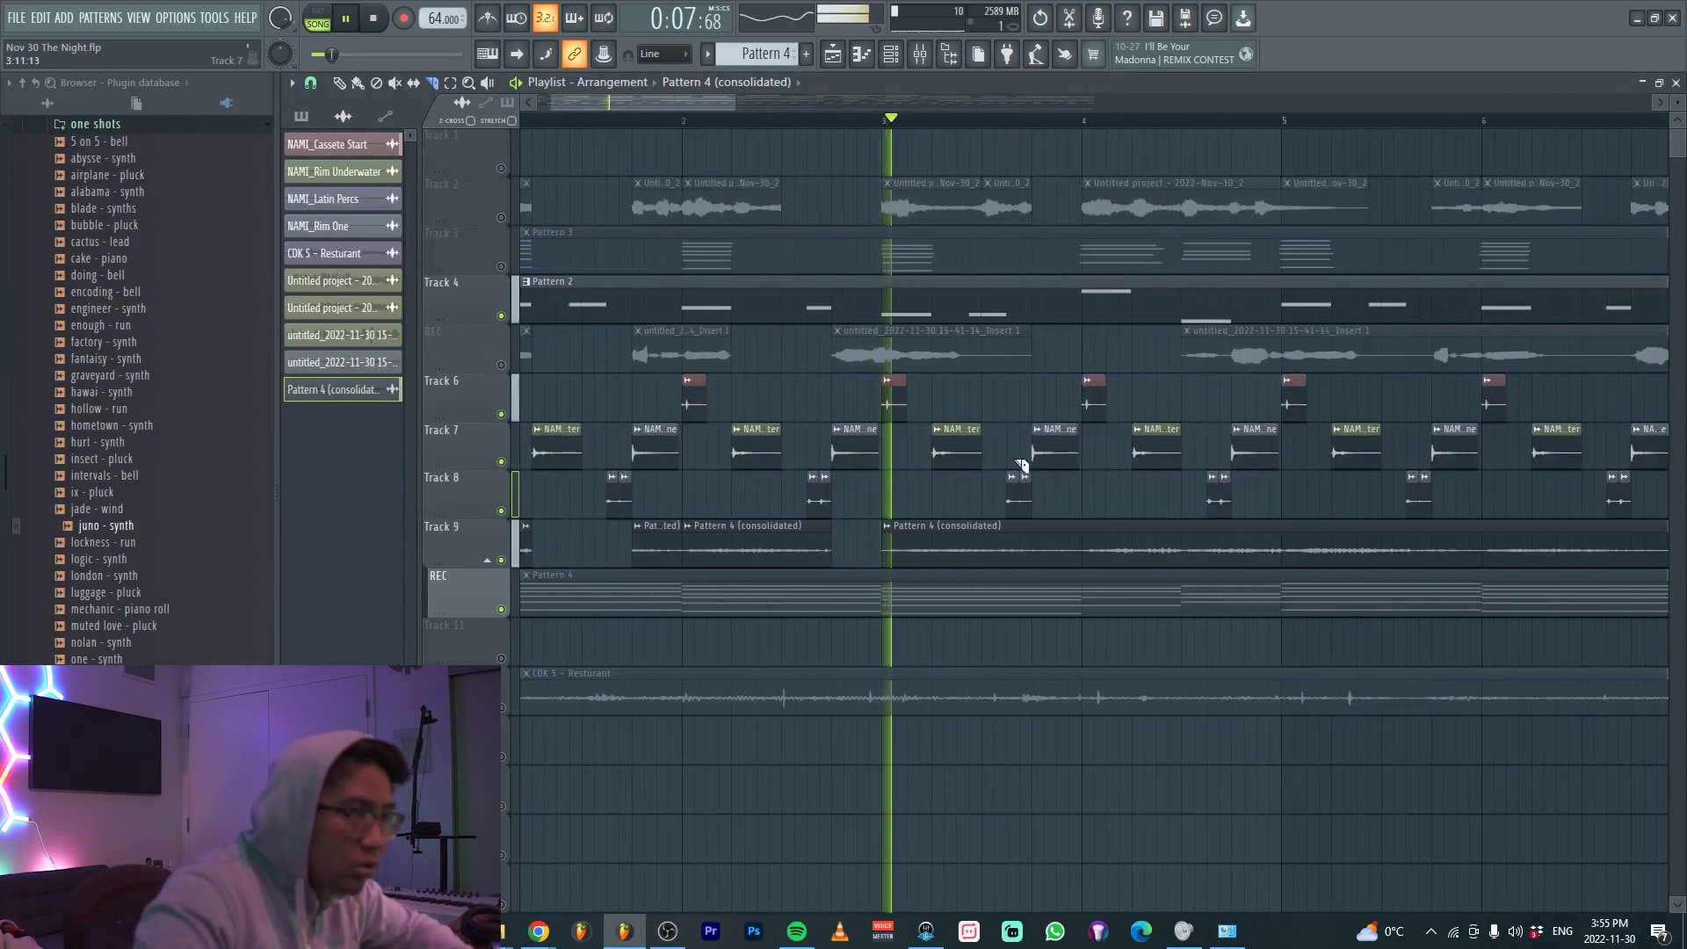
Cut beats 2 and 3 of bar 3 out of the Track 9 synth clip and slice it at bar 4
click(877, 554)
right_click(956, 555)
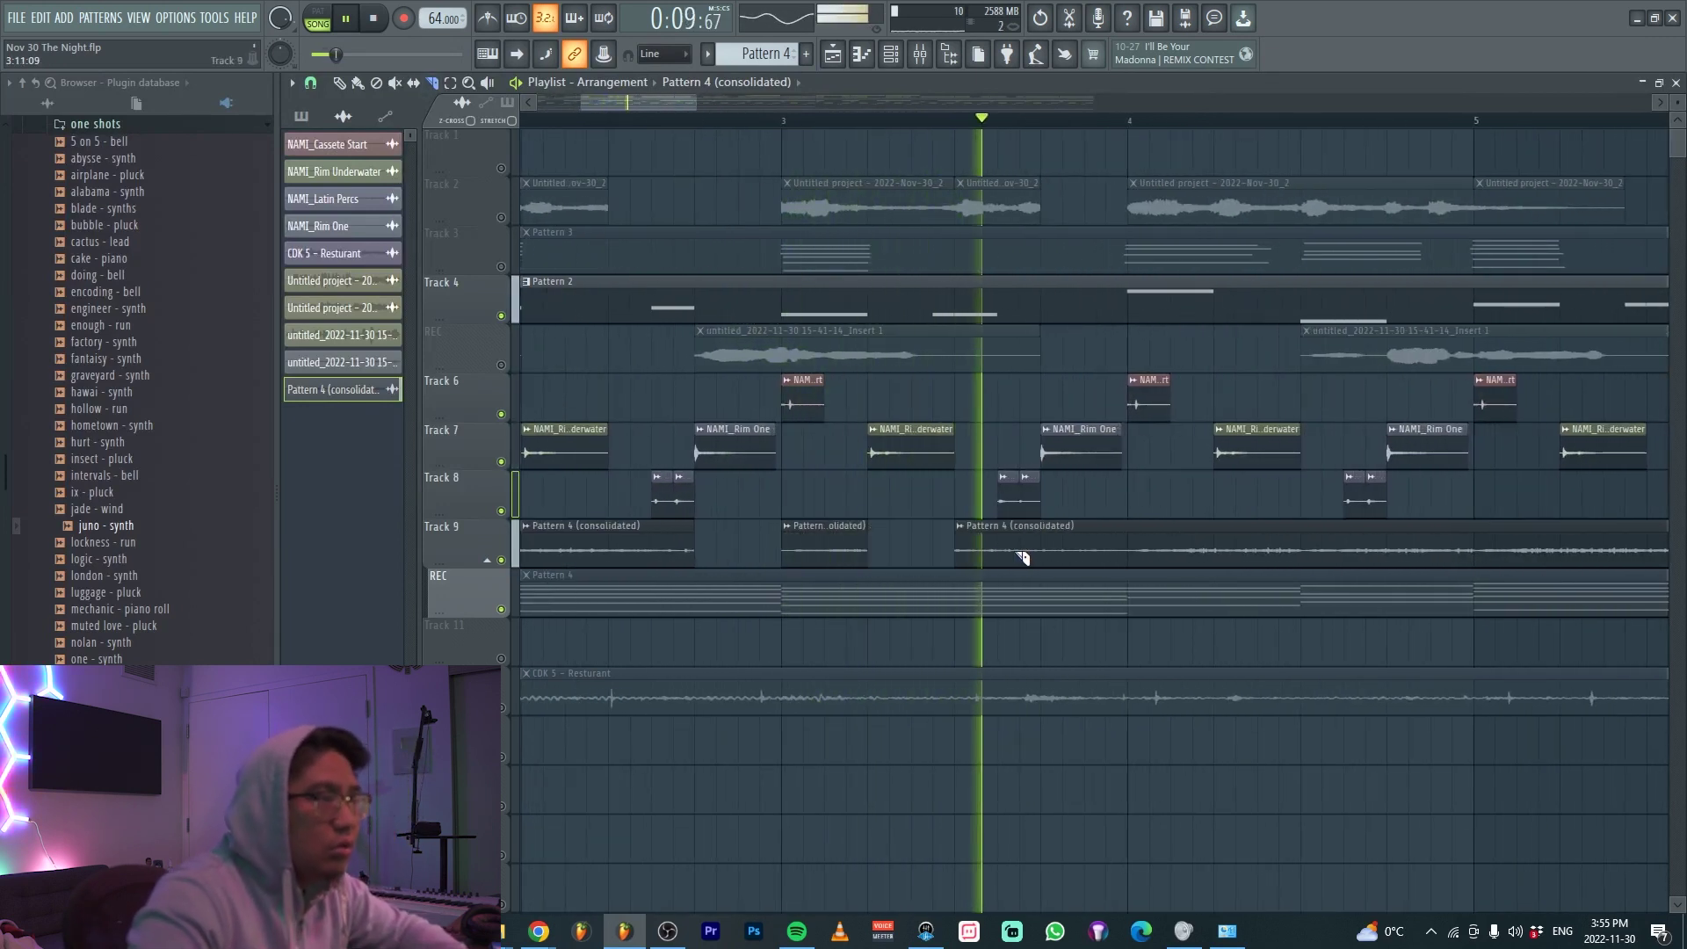
click(1047, 555)
key(ctrl+z)
click(1049, 553)
right_click(1135, 546)
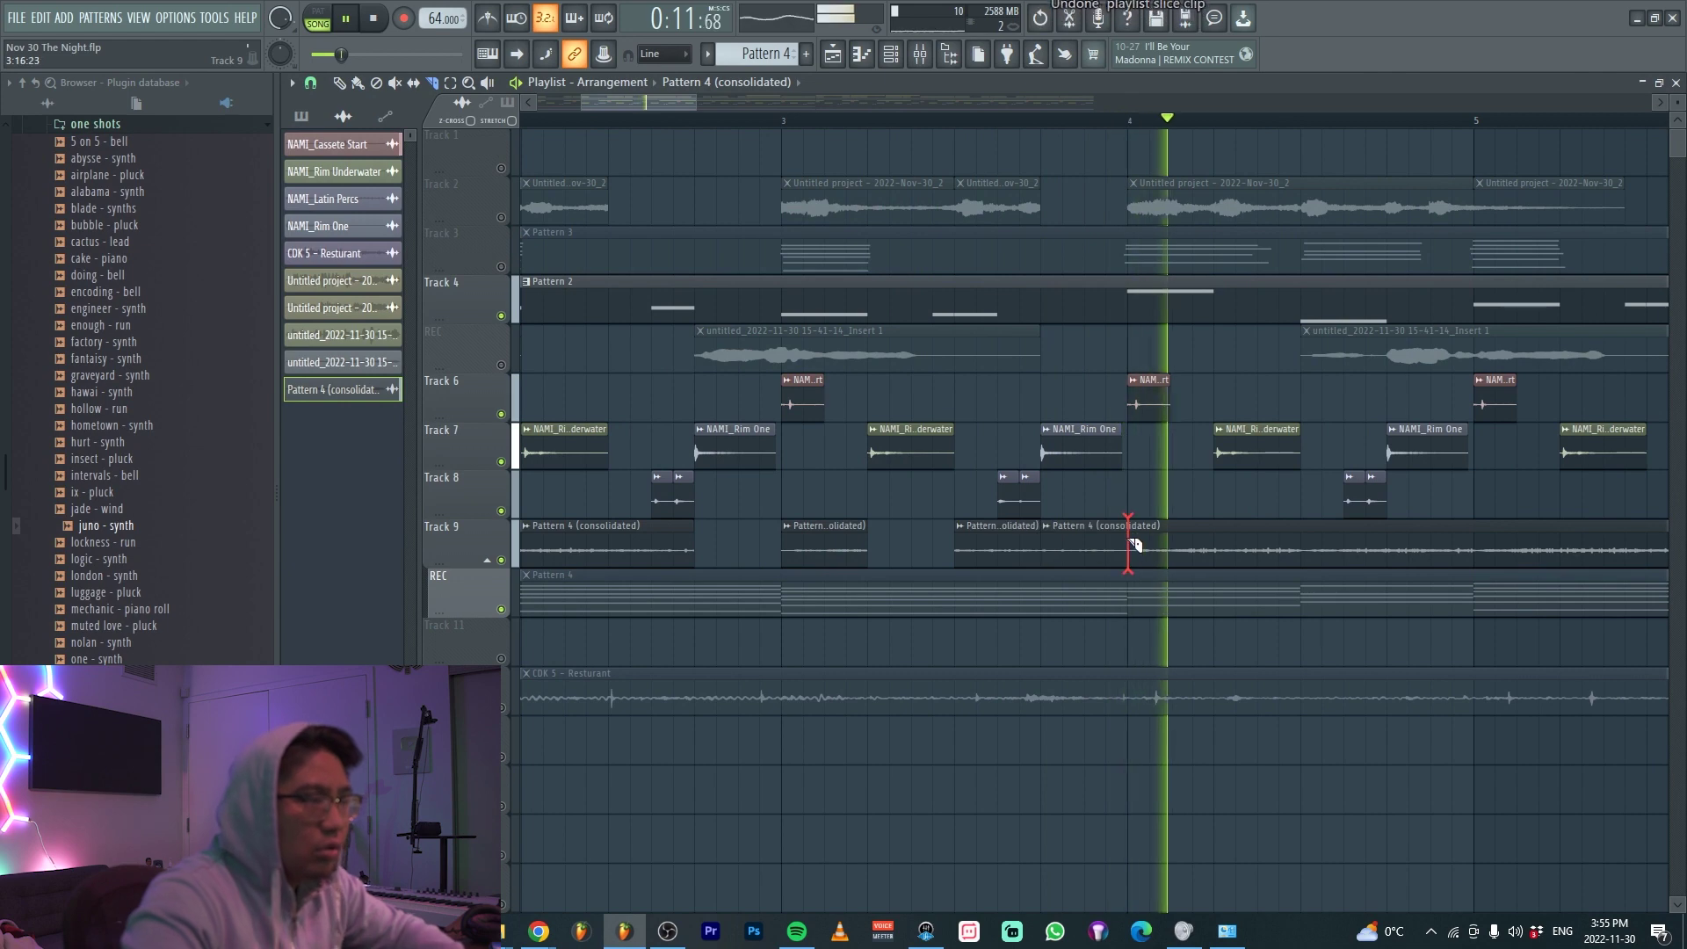
drag(961, 545, 1047, 544)
Slice the Track 9 synth clip in bar 4 and delete its audio on beats 2 and 4
scroll(1072, 549, up, 2)
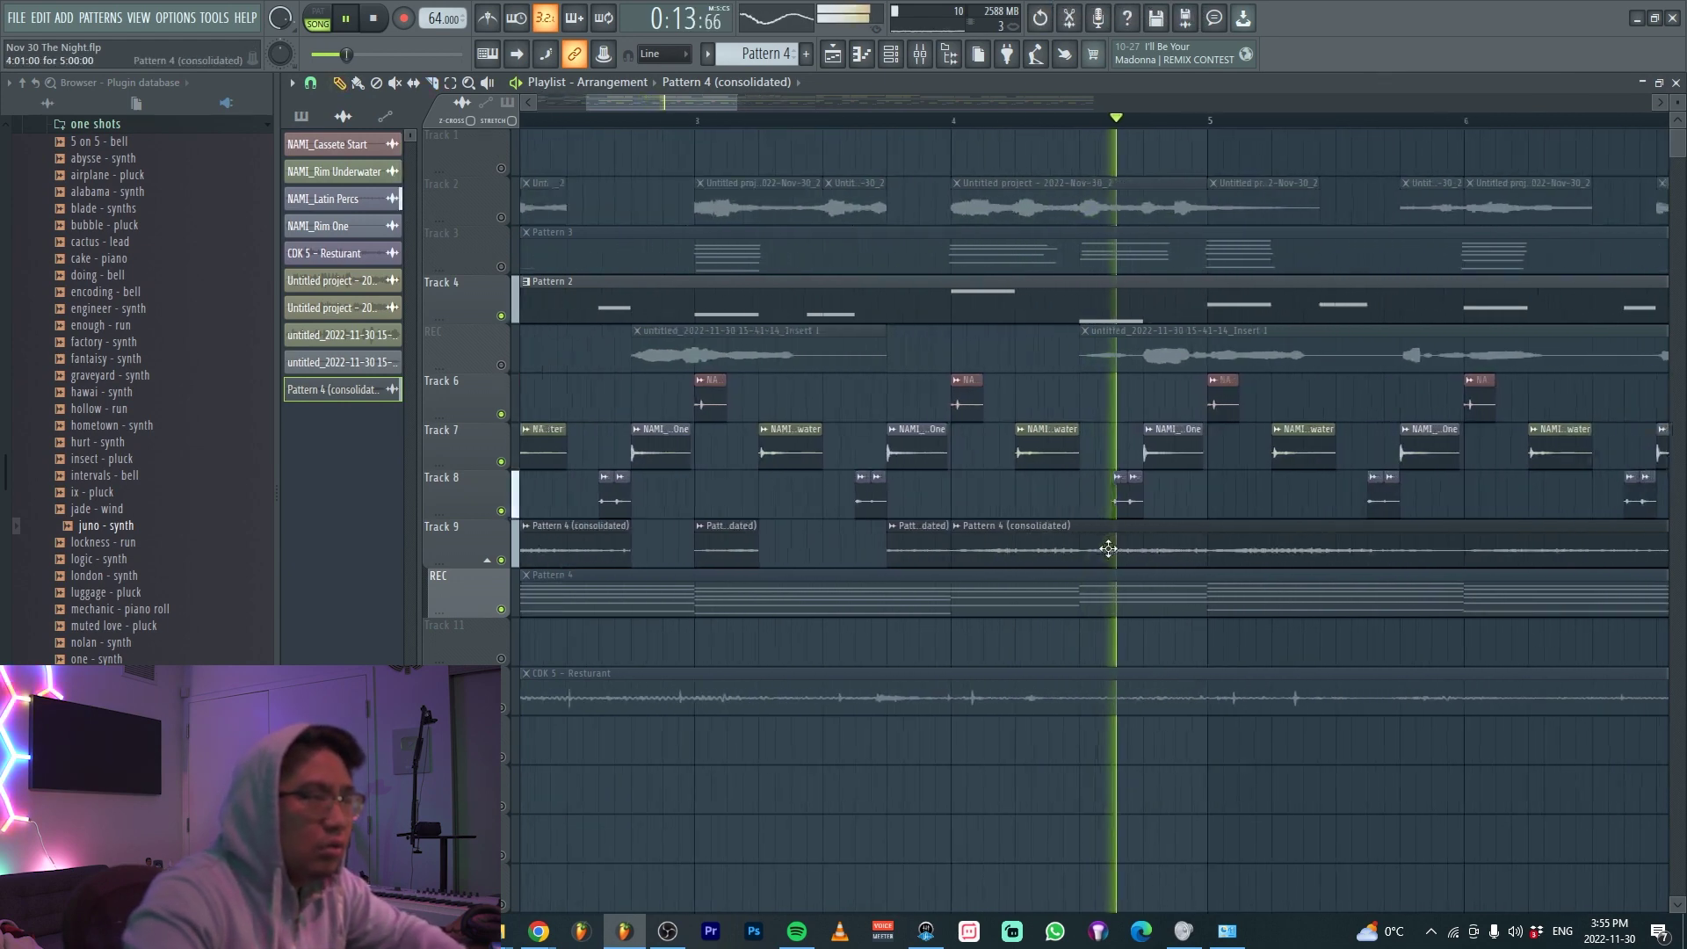
scroll(1087, 565, down, 6)
scroll(1081, 569, up, 5)
key(c)
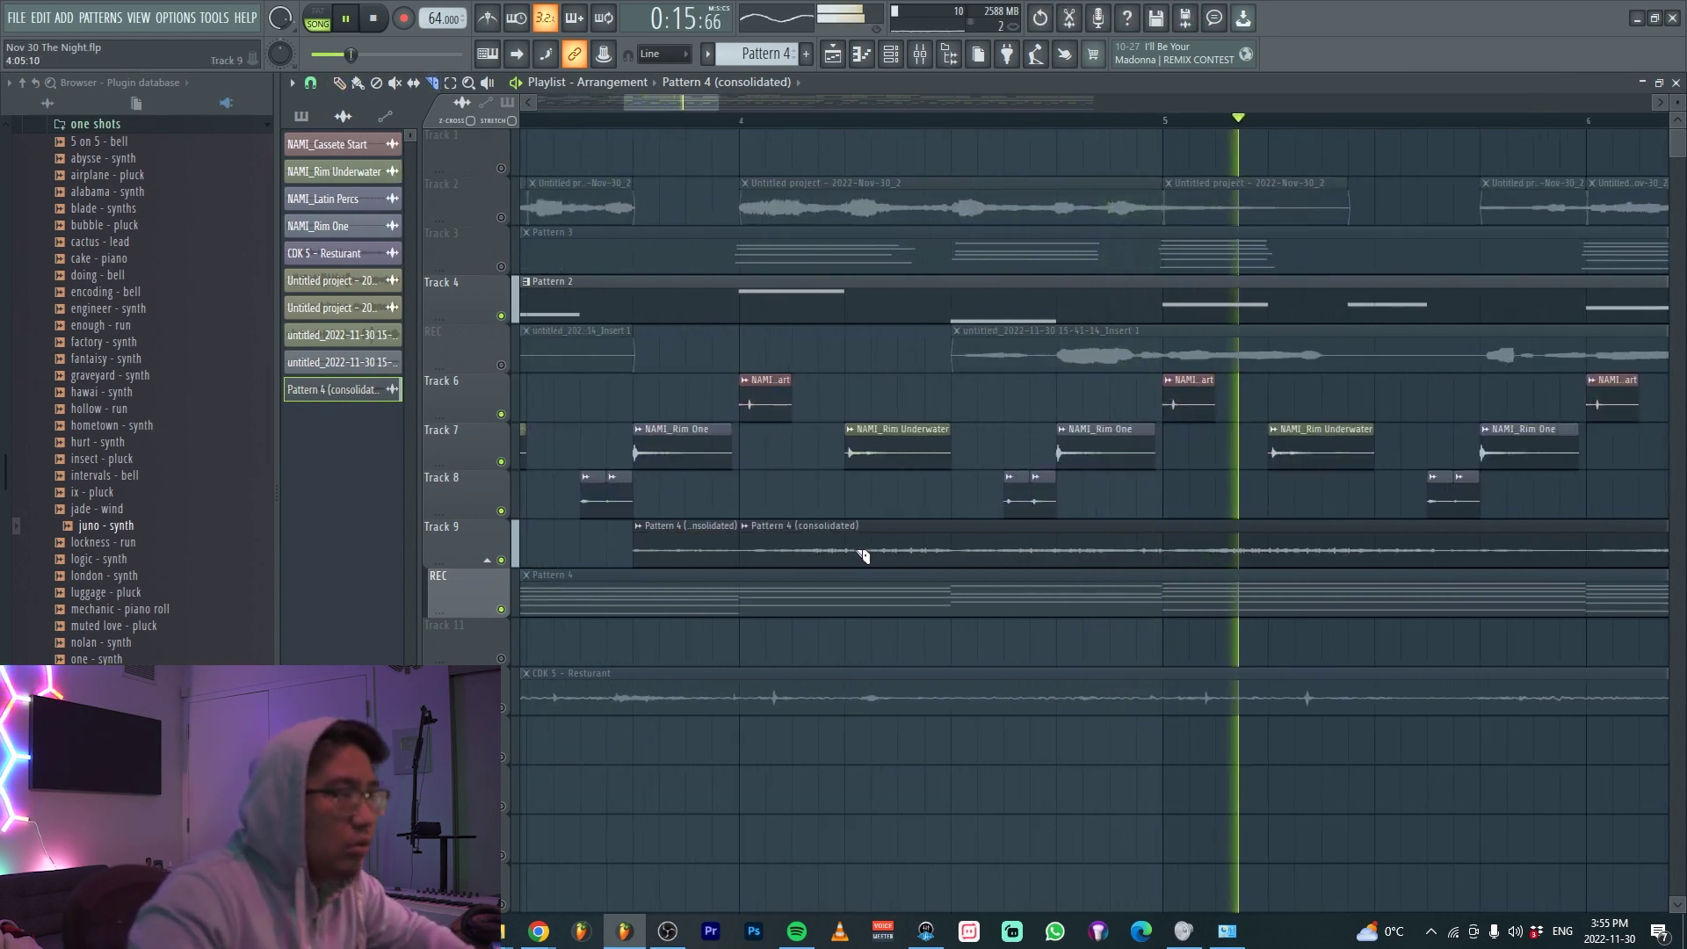
click(852, 555)
right_click(956, 556)
click(1062, 559)
right_click(1164, 559)
scroll(945, 579, down, 4)
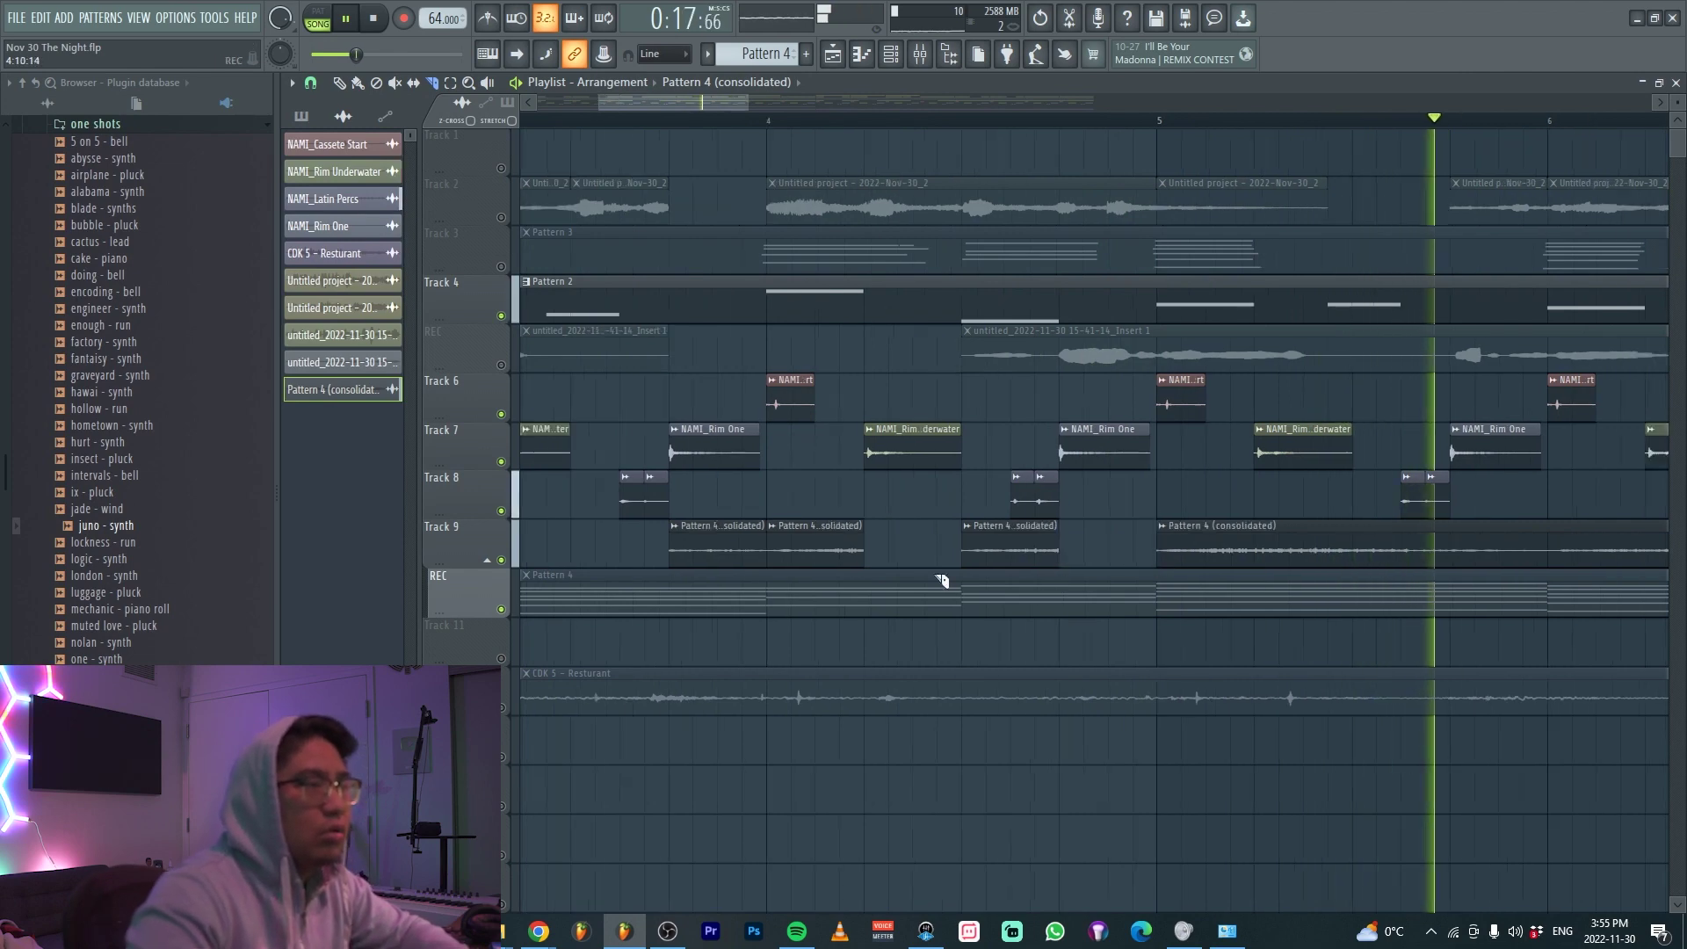
Replace the Track 9 synth audio in bars 5 to 7 with a copy of the chopped clips from bars 1 to 3
scroll(1238, 582, down, 3)
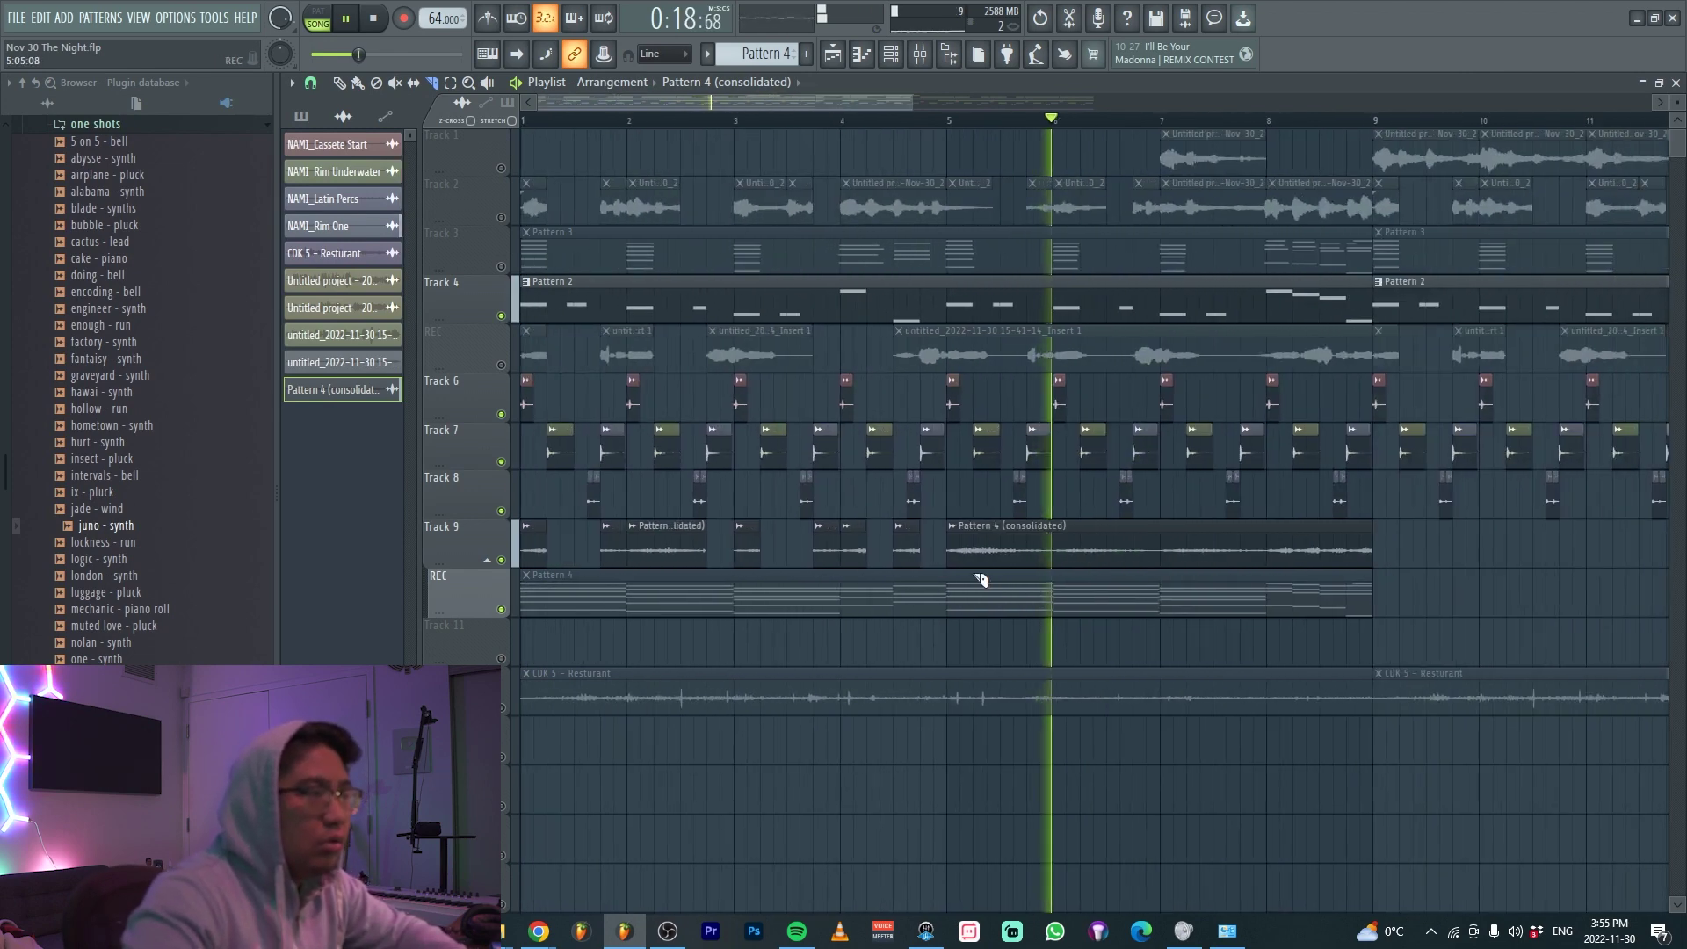
click(1275, 551)
right_click(1099, 553)
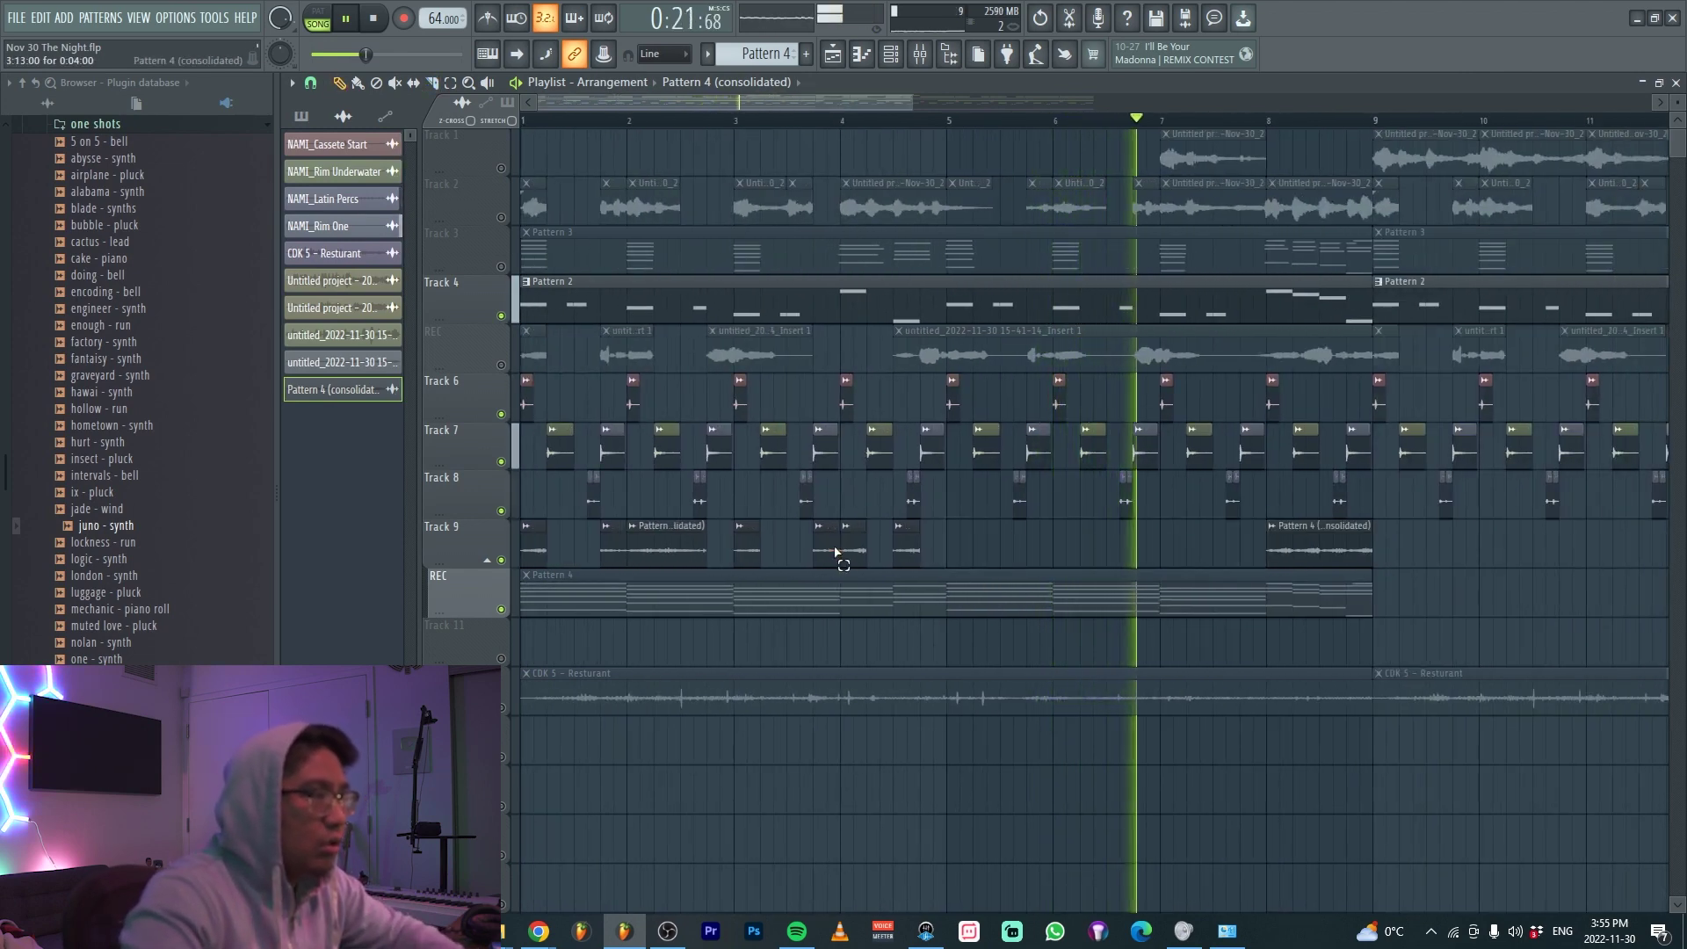
drag(834, 553, 948, 544)
key(space)
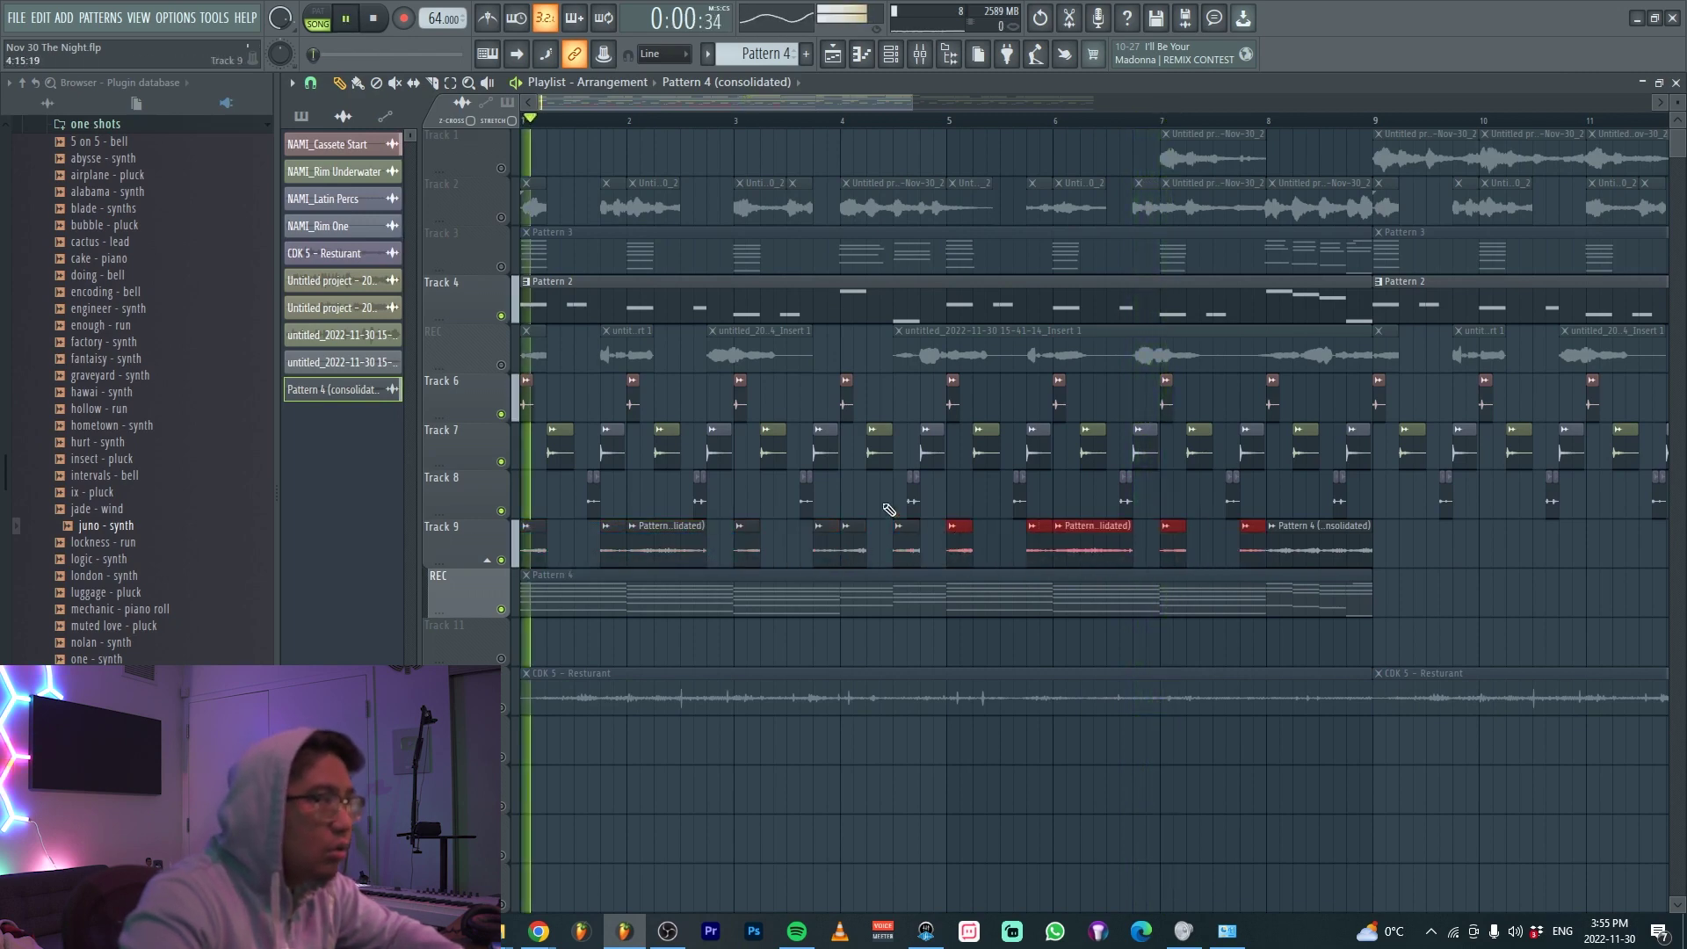
Unmute the Pattern 3 chords on Track 3 and play the arrangement from the start
click(502, 266)
key(space)
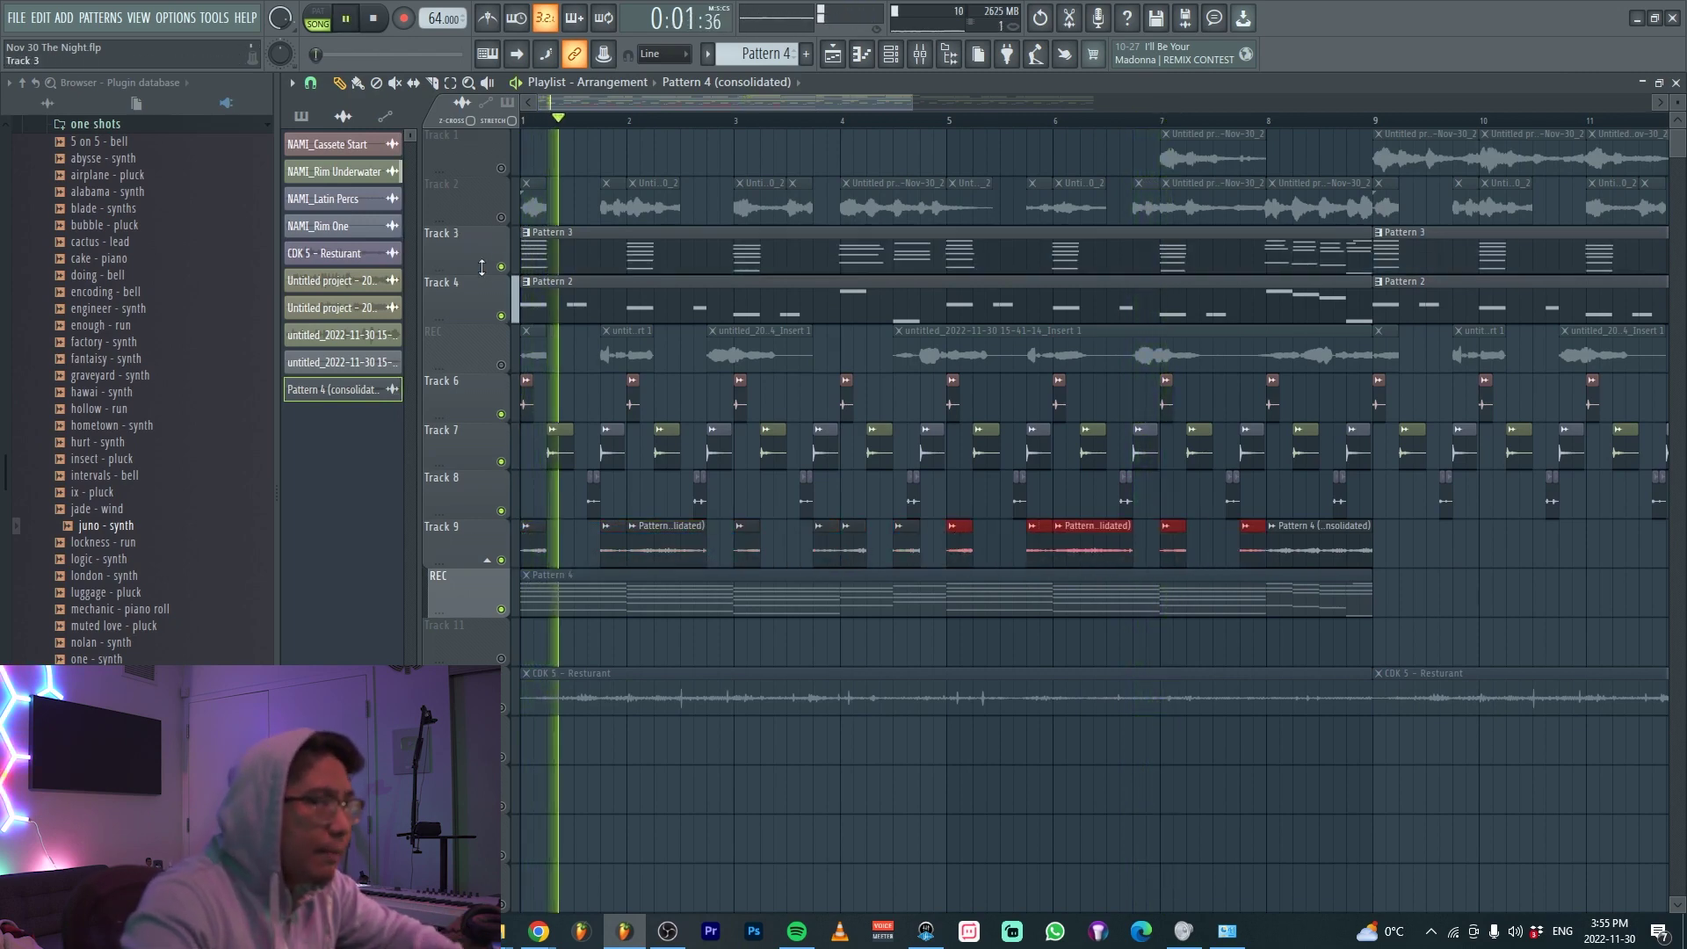
scroll(536, 349, up, 3)
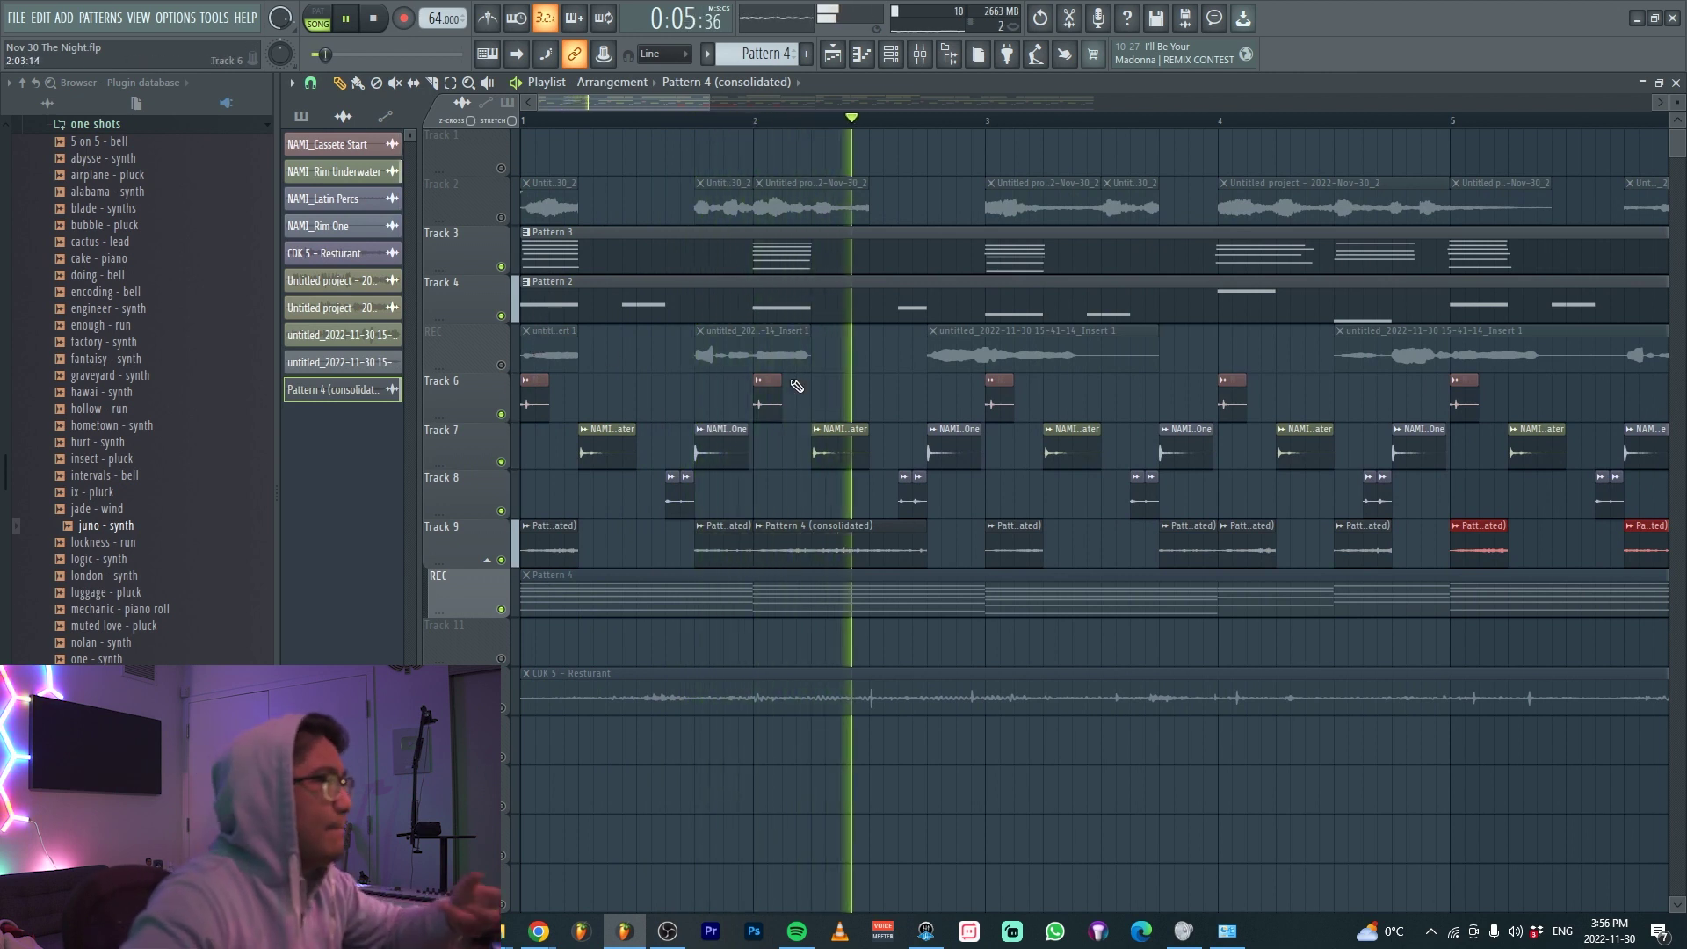
scroll(692, 432, down, 1)
scroll(703, 432, up, 1)
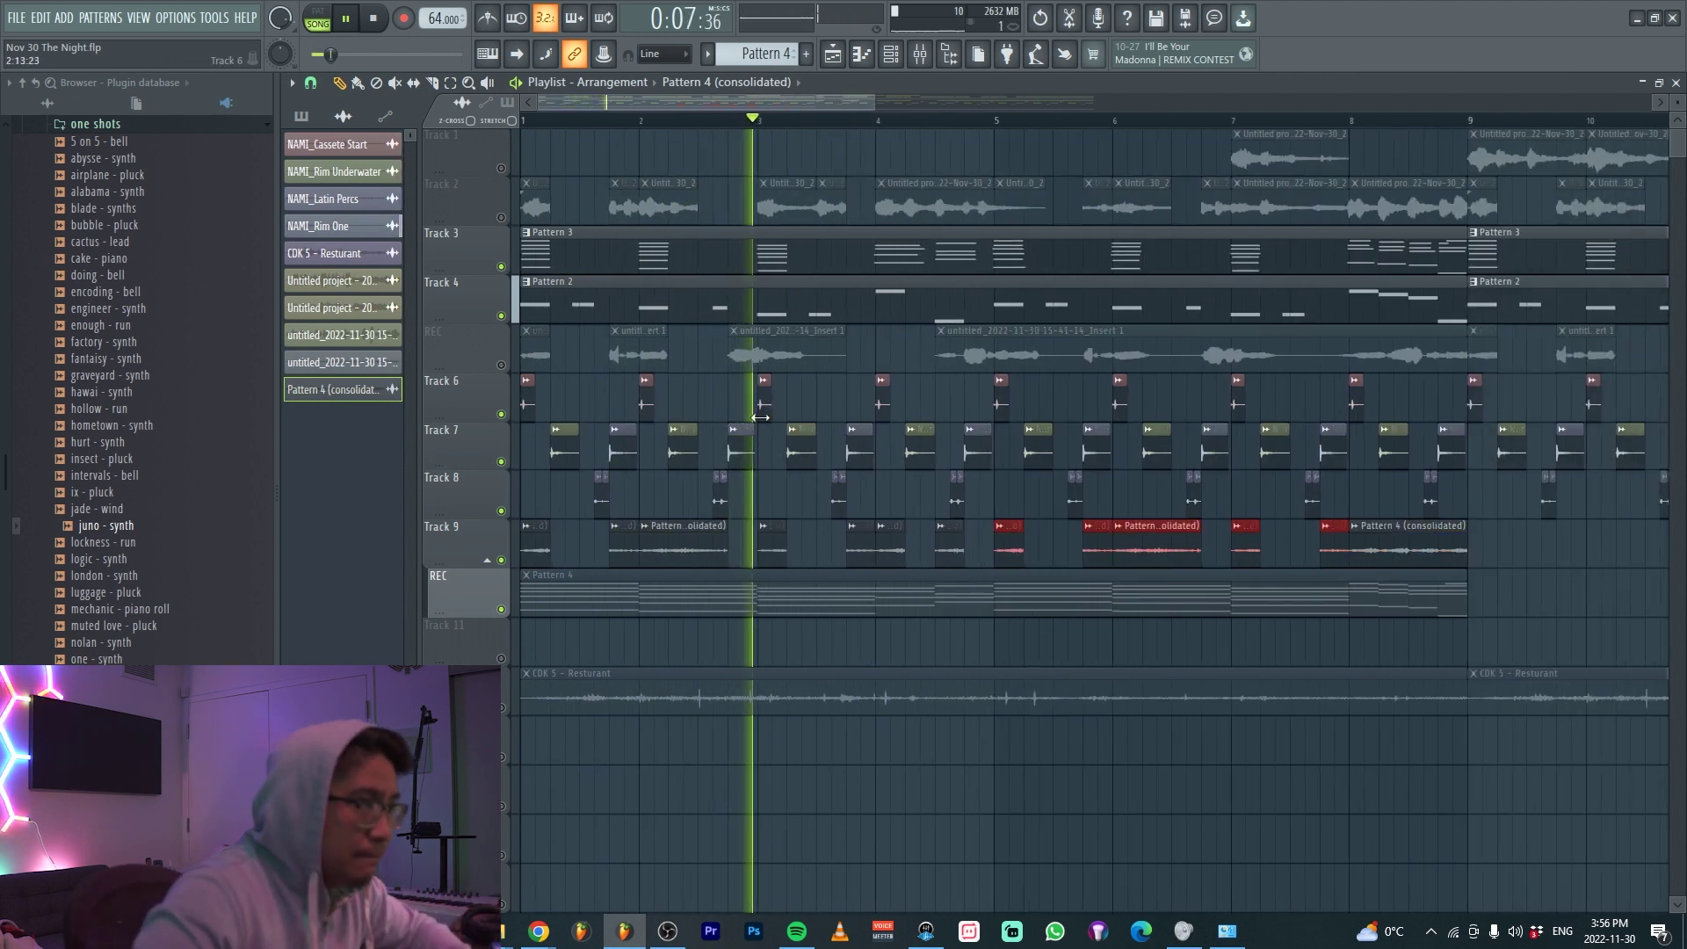
scroll(765, 432, up, 2)
scroll(767, 433, down, 2)
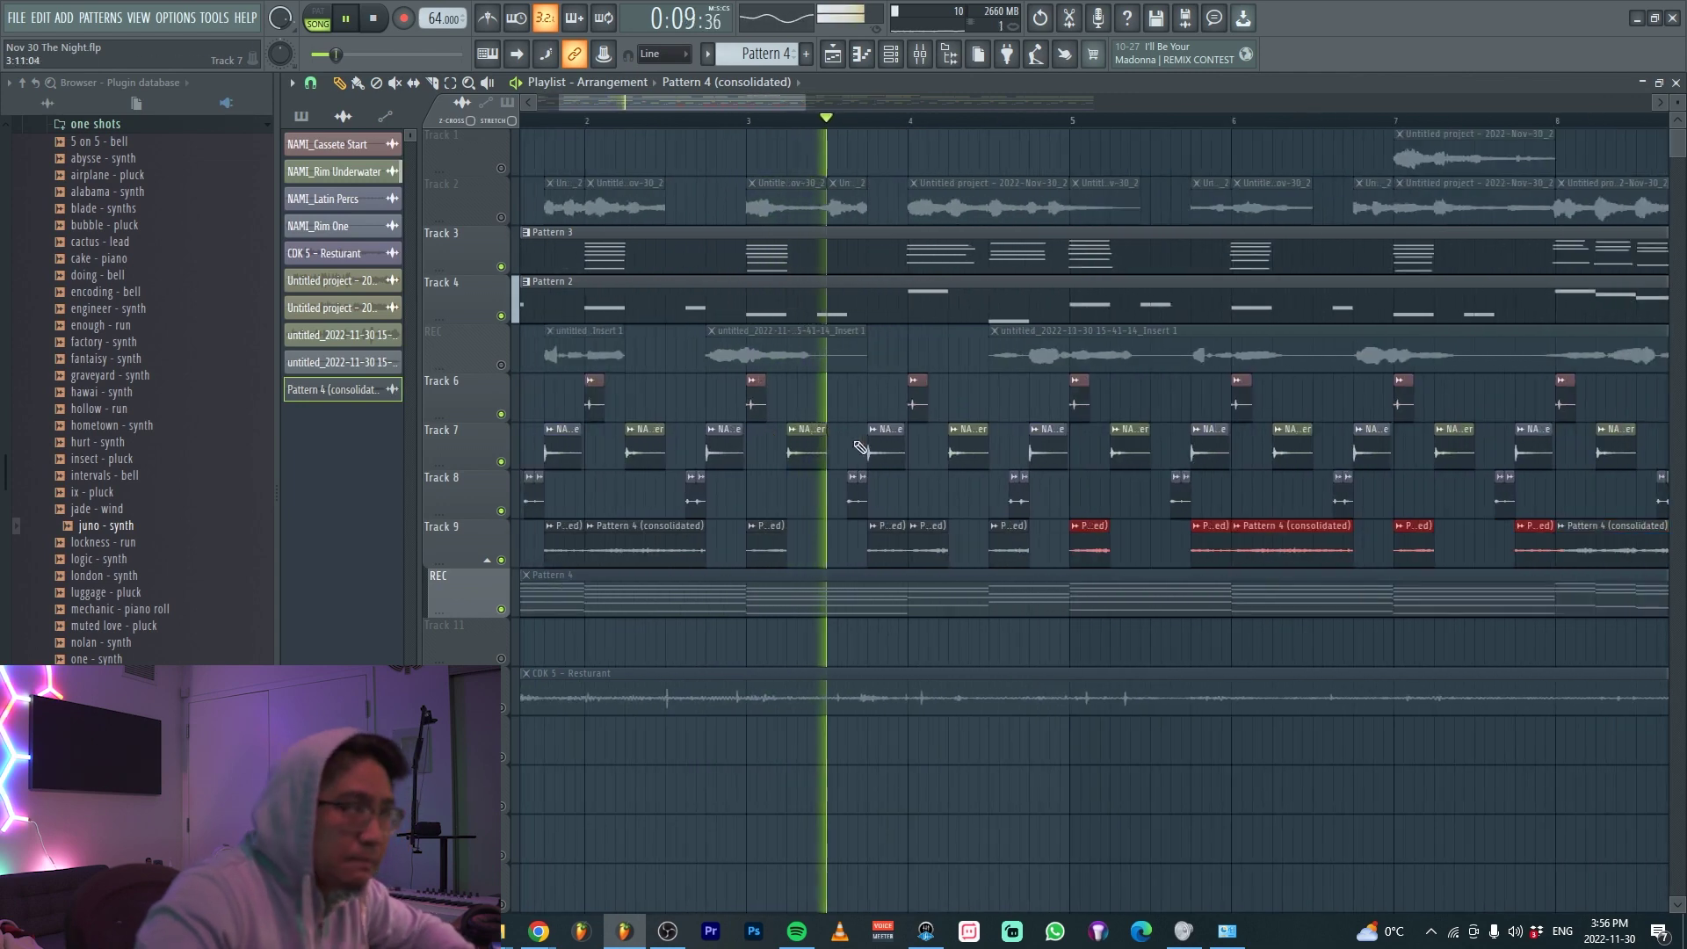
Lengthen the two synth clips starting on beats 1 and 3 of bar 4 to two beats each
scroll(821, 505, up, 3)
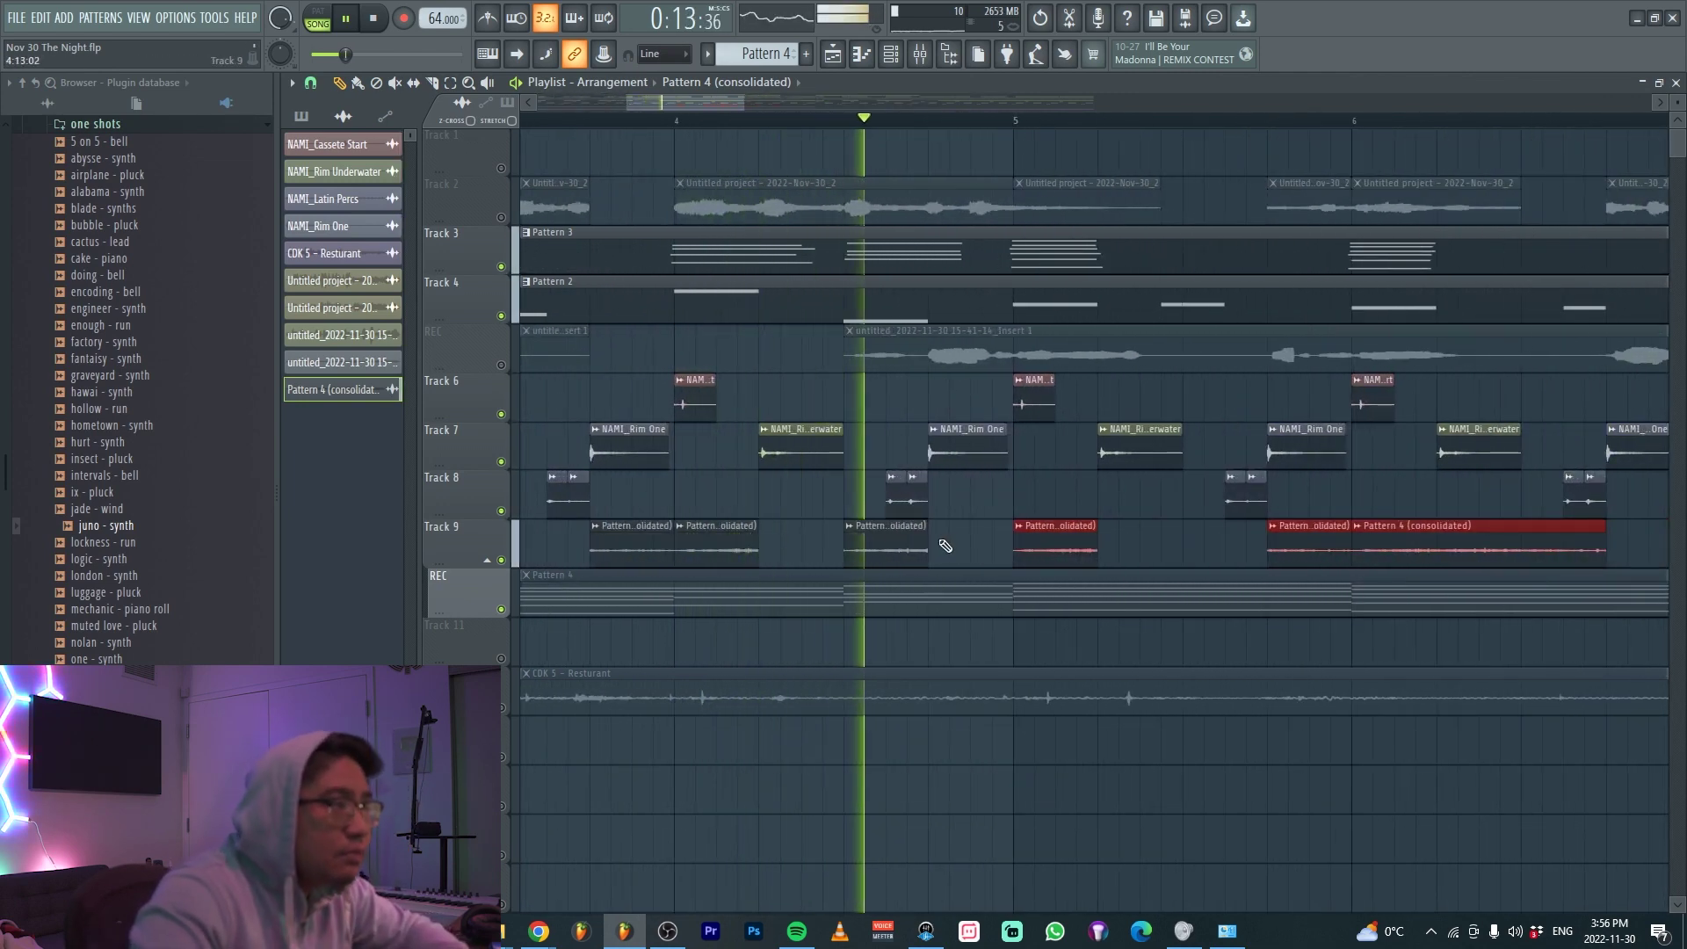
drag(981, 547, 737, 538)
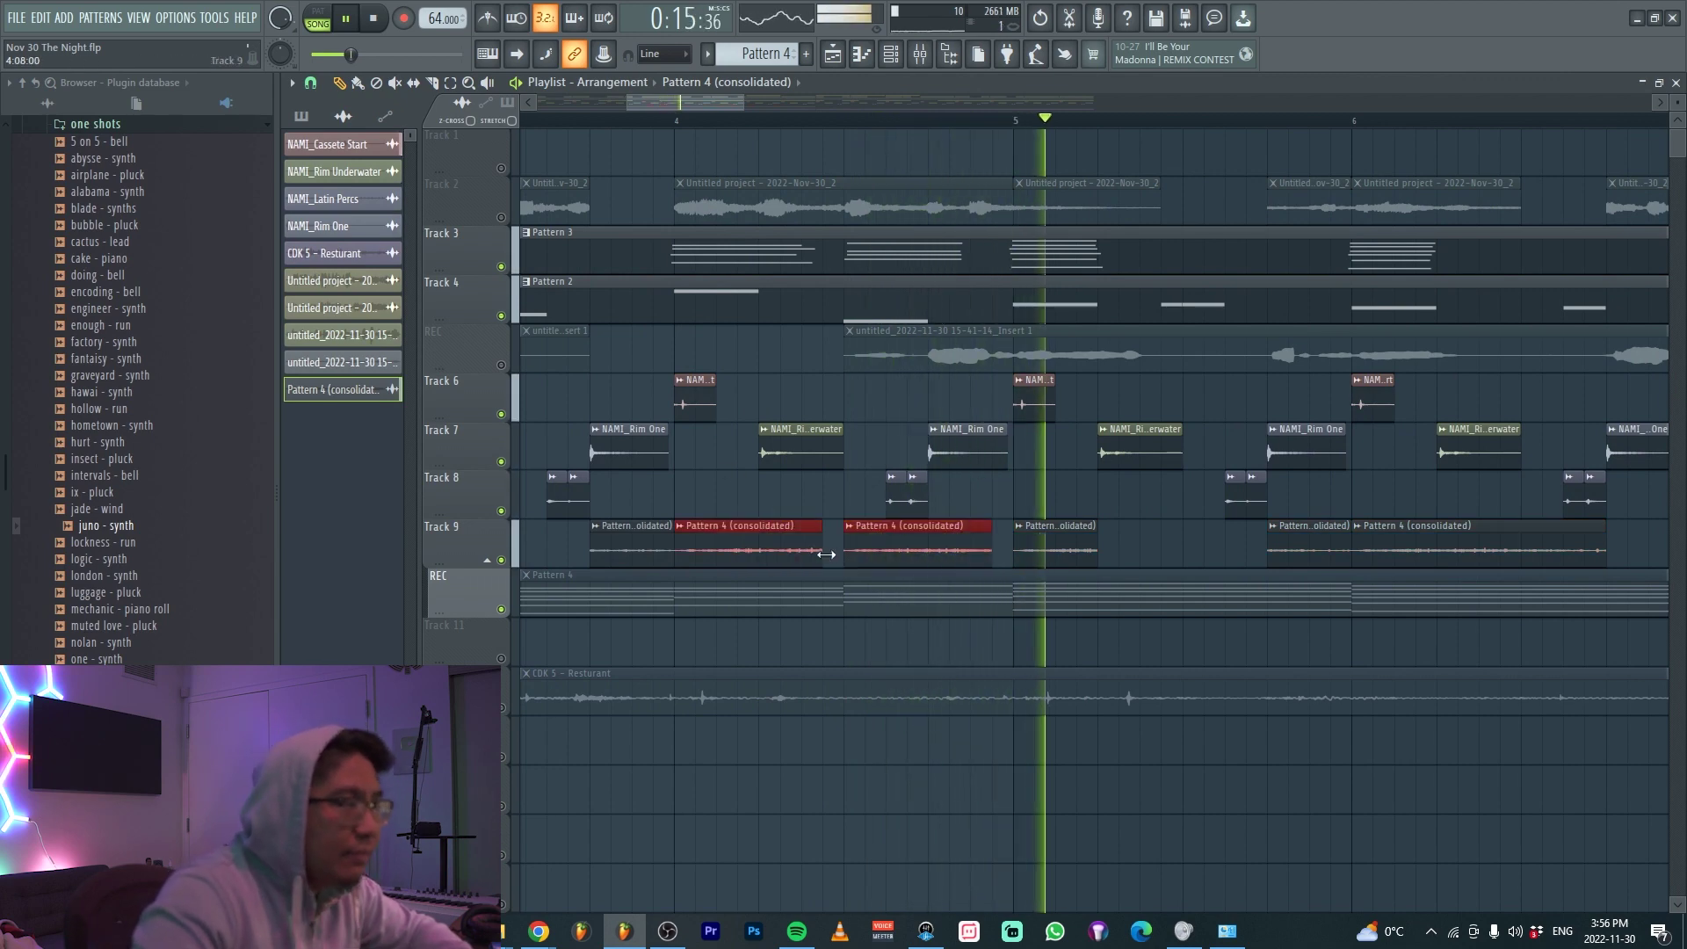
scroll(708, 538, down, 4)
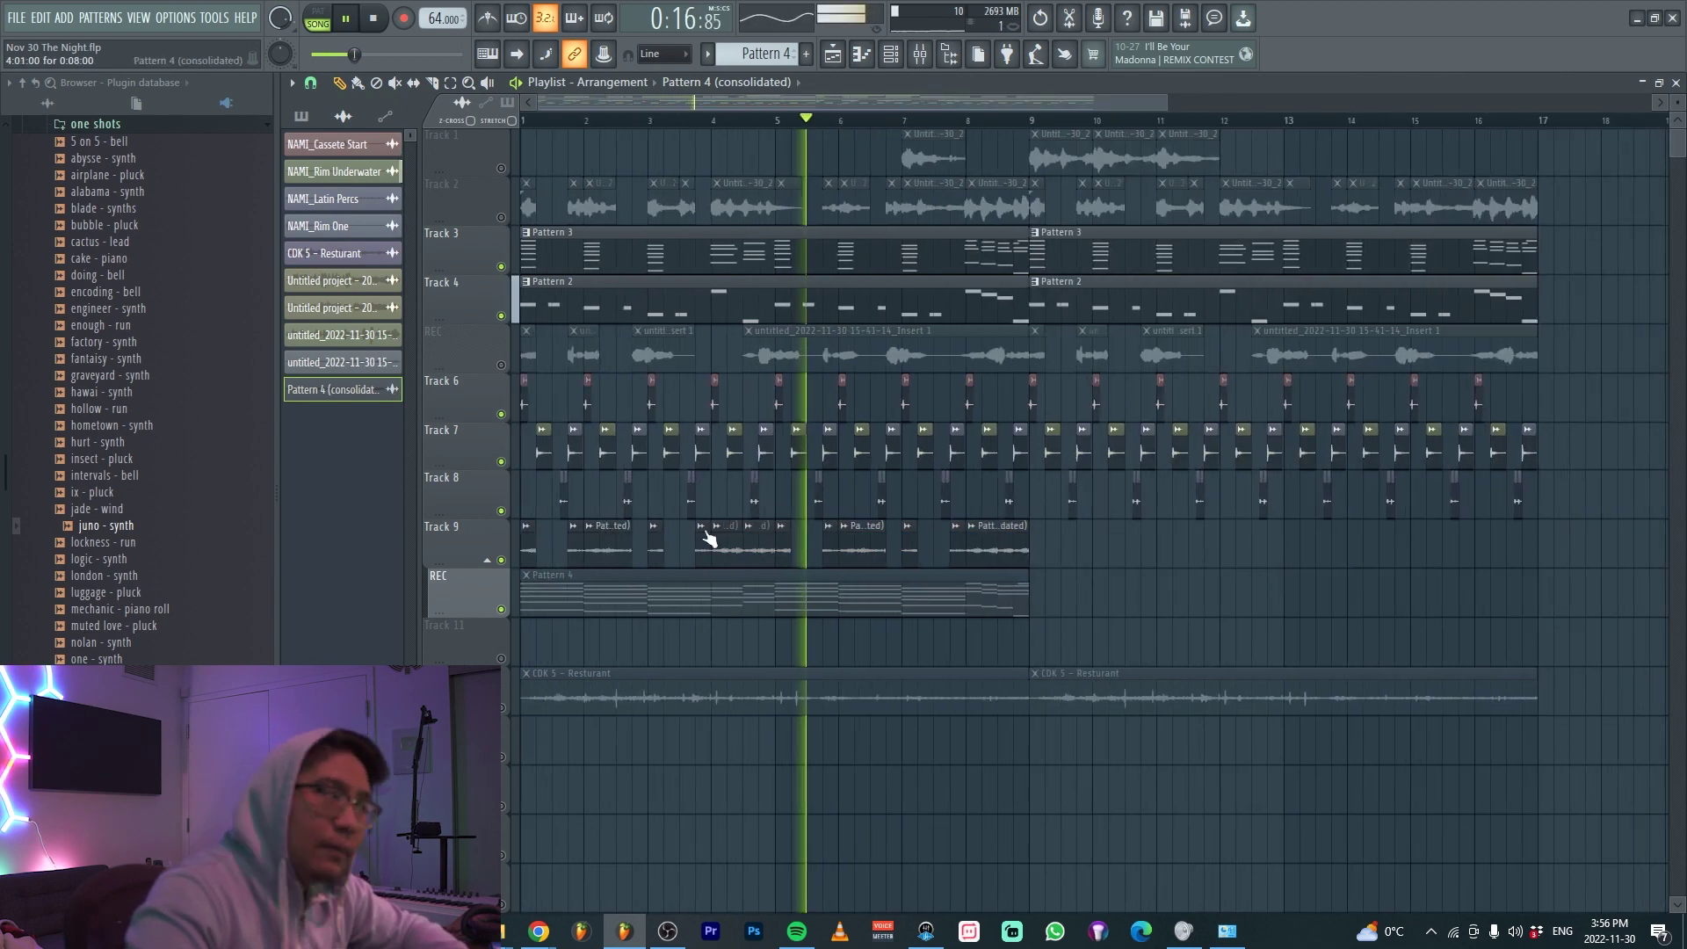
Insert a track above the chopped synth clips and place a unique copy of the full Pattern 4 (consolidated) audio there from bar 1
right_click(481, 538)
click(509, 530)
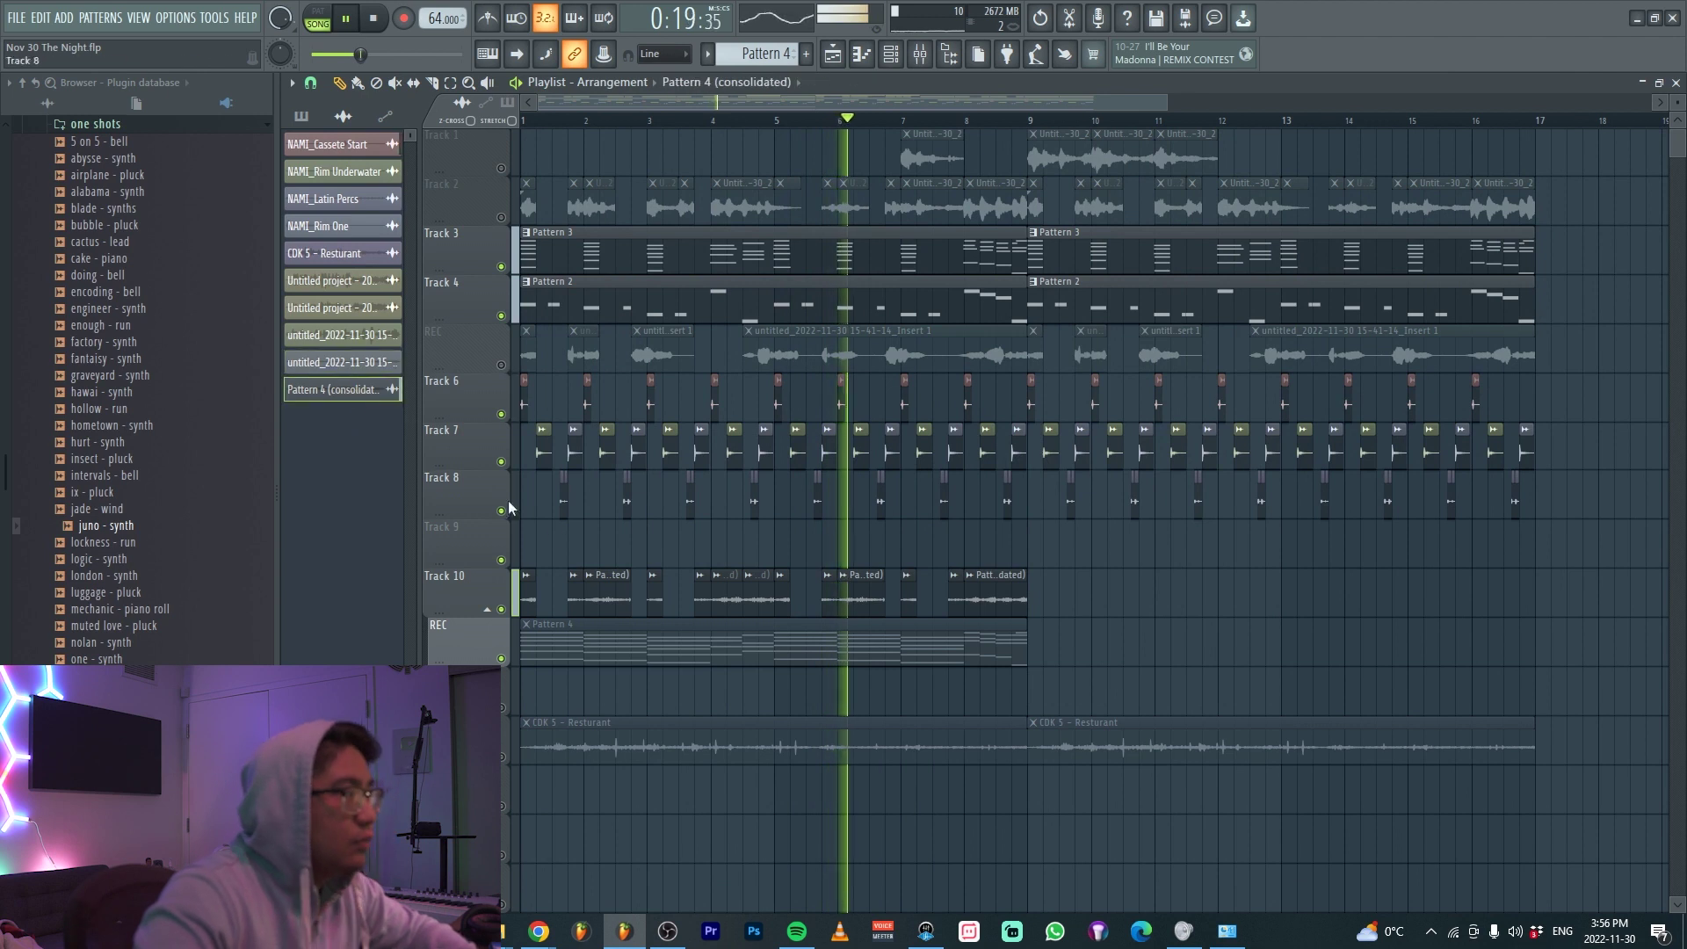
drag(339, 389, 446, 563)
click(527, 527)
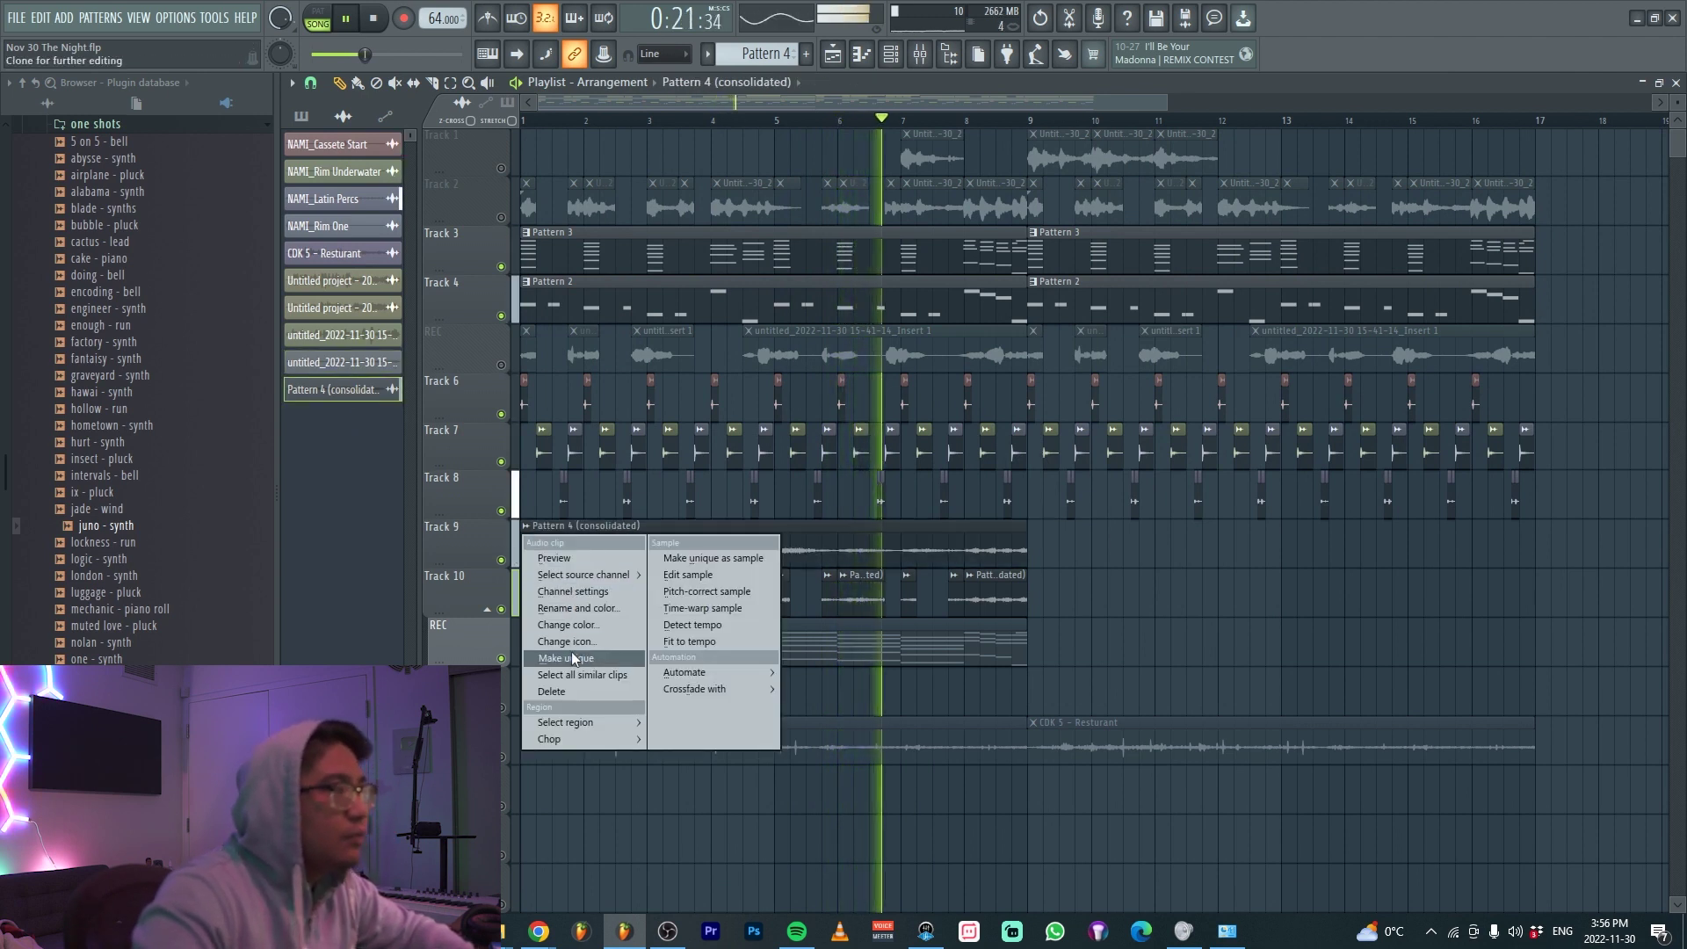
click(574, 658)
Reverse the new Track 9 synth audio and raise its time-stretching pitch in the channel settings
double_click(628, 524)
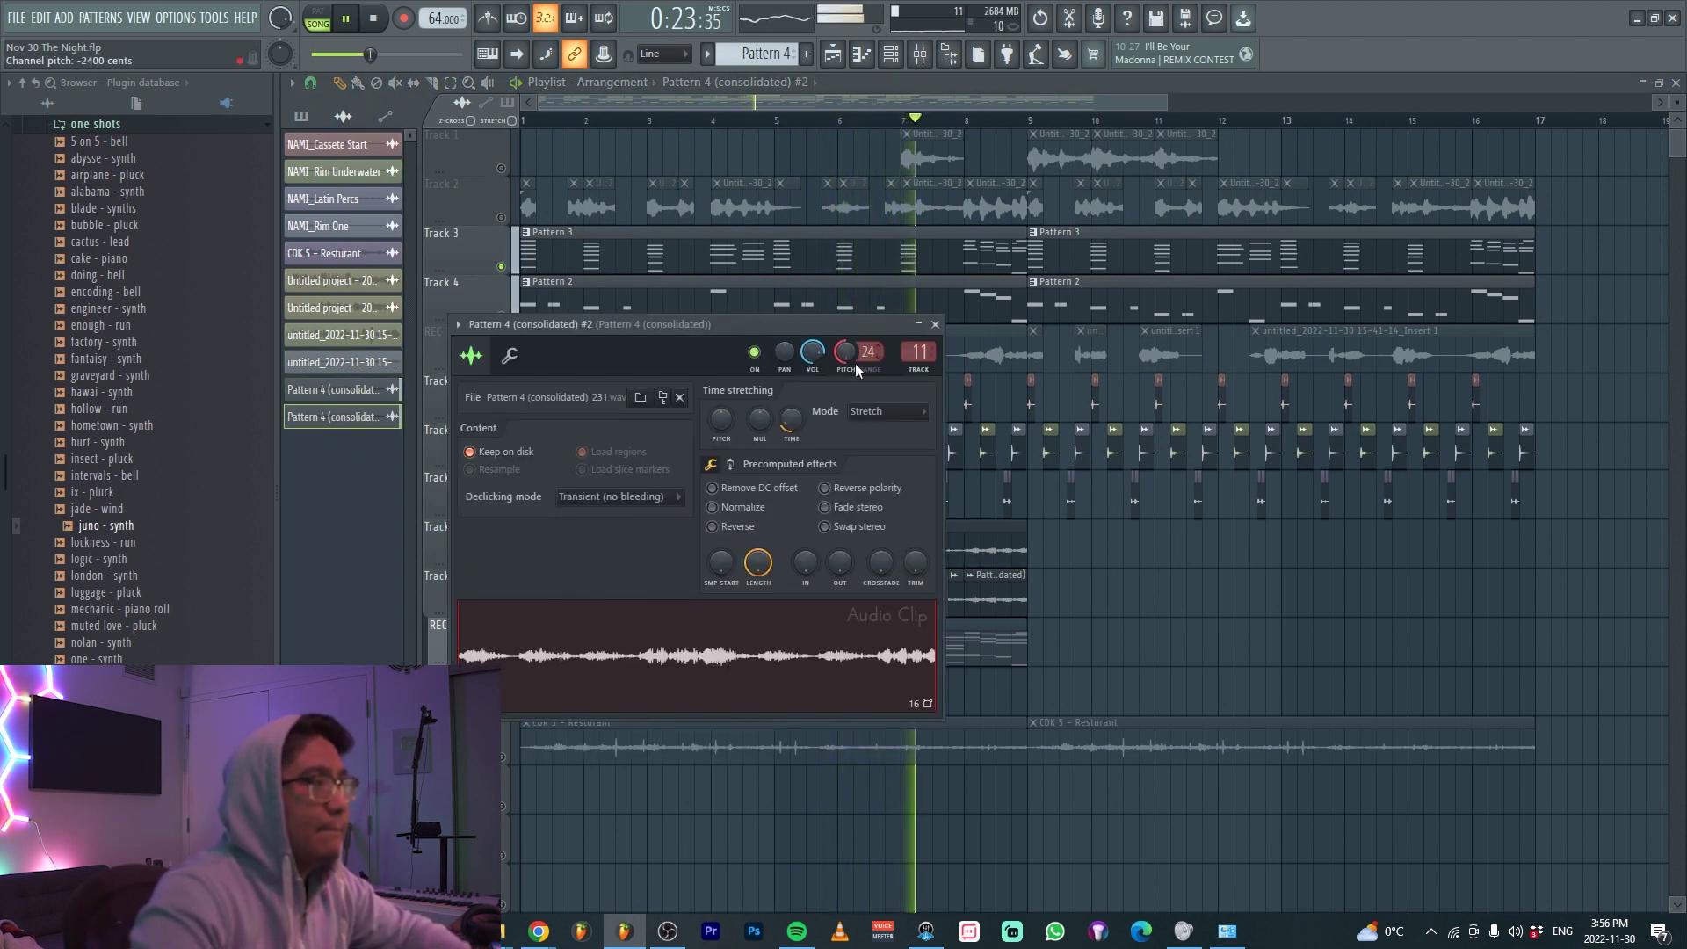
key(Escape)
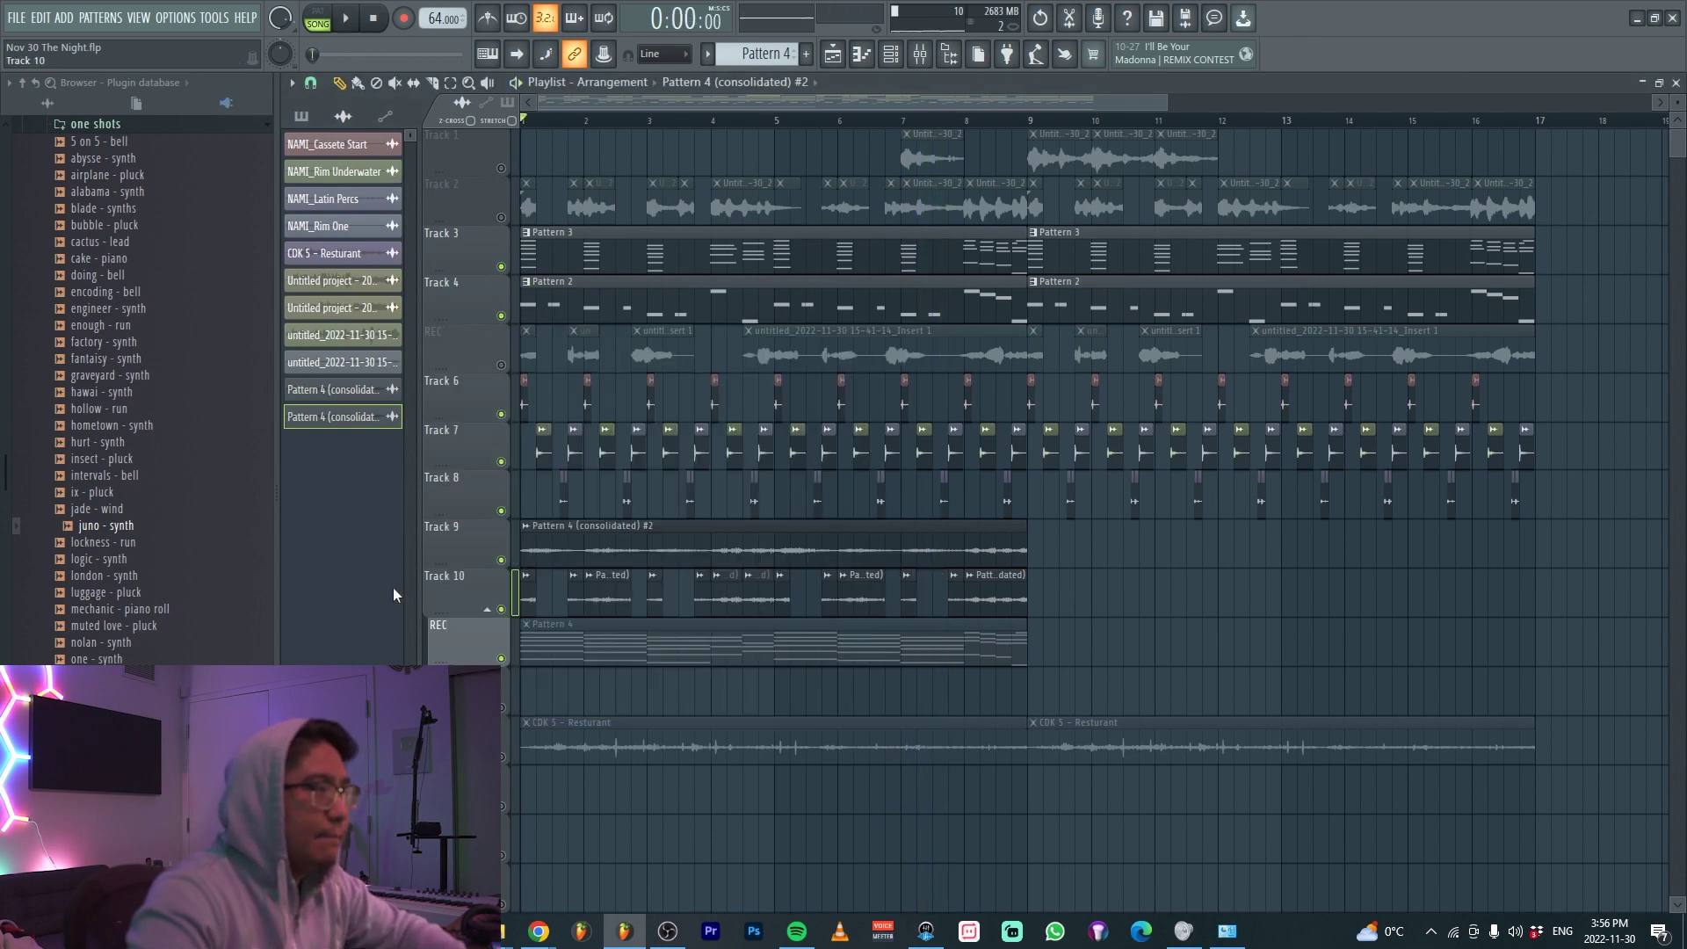
scroll(535, 538, up, 2)
scroll(571, 551, up, 3)
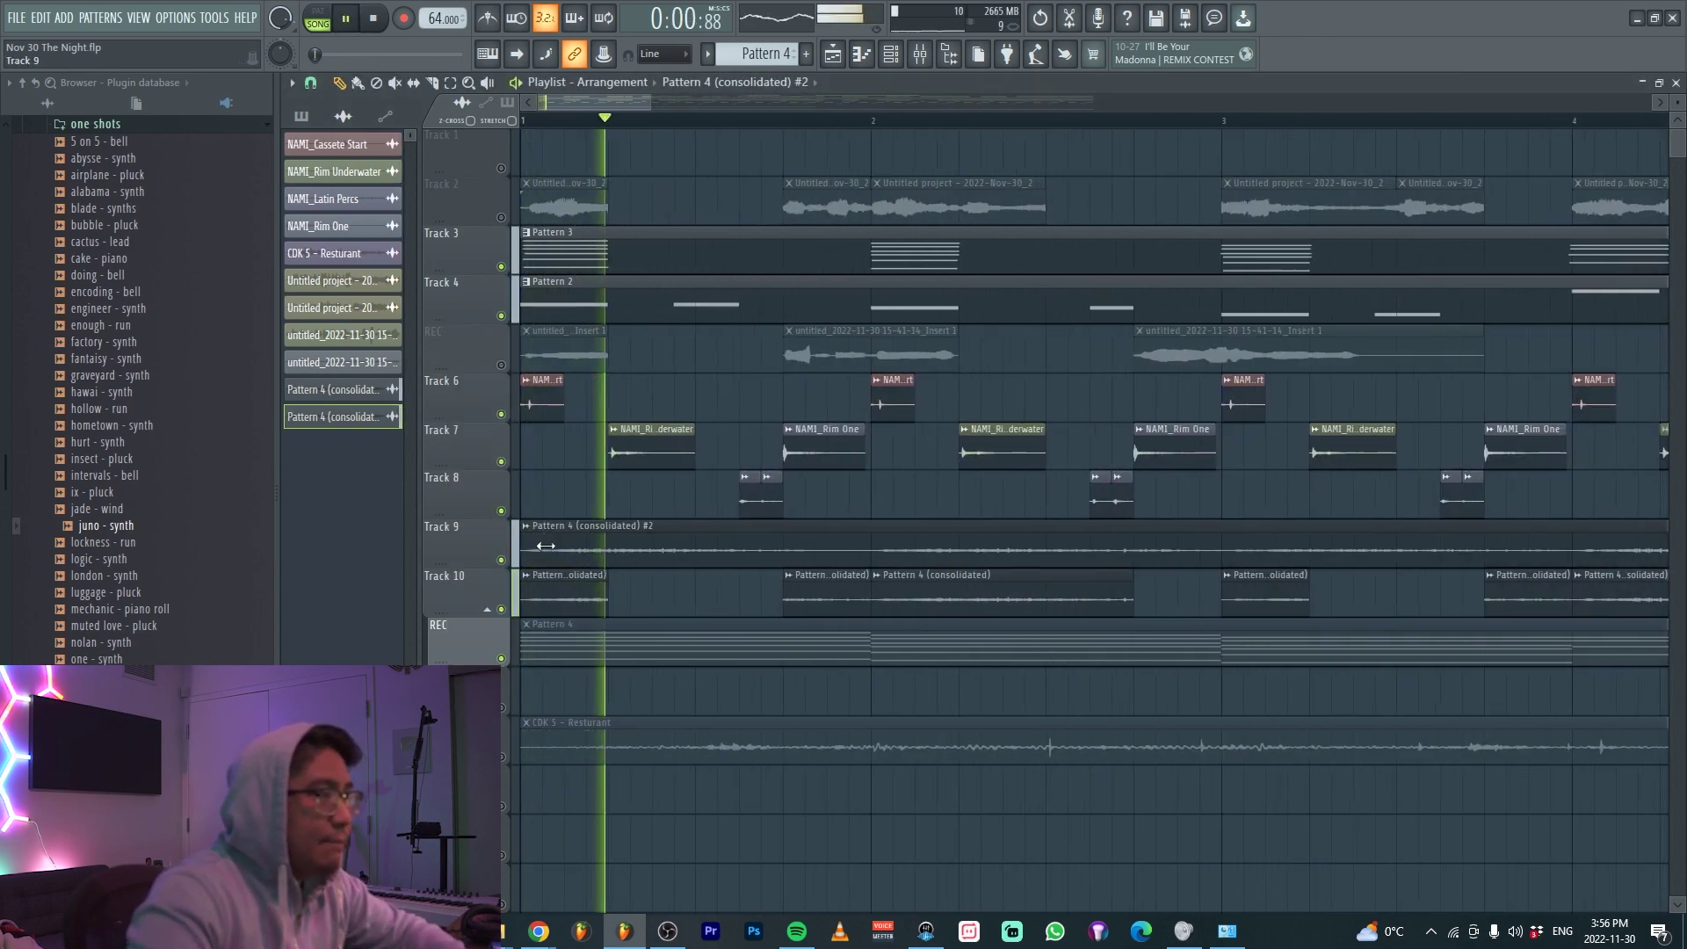
key(space)
double_click(683, 545)
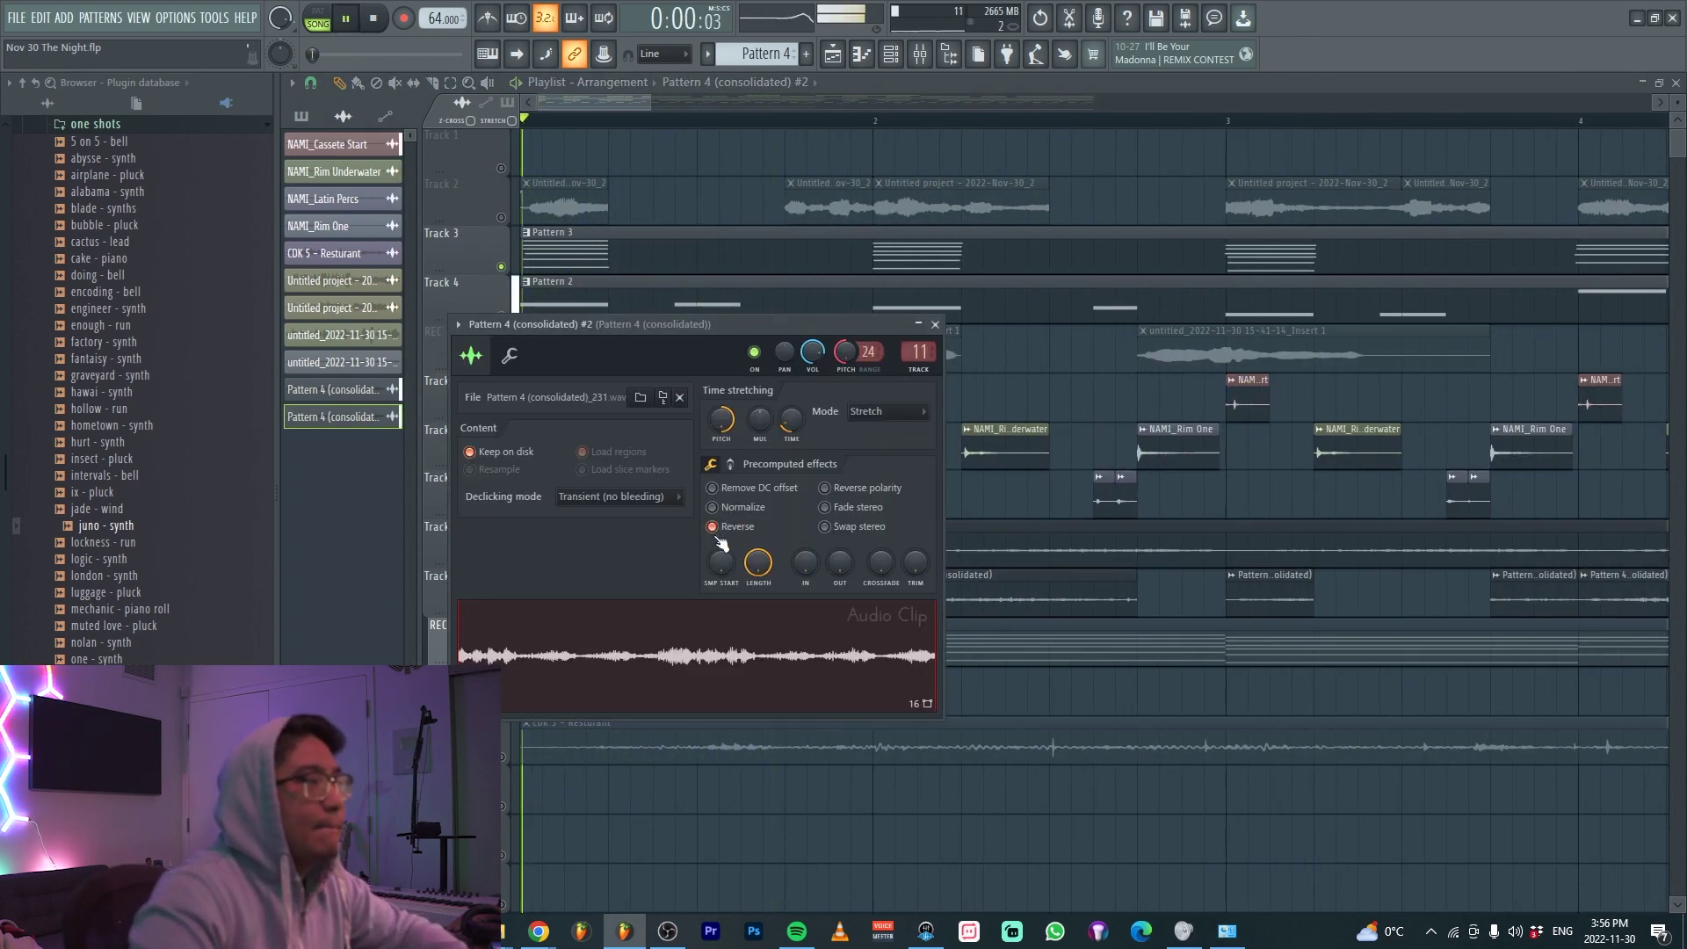
right_click(890, 849)
Slice the reversed Track 9 synth audio at the start of every bar from 2 to 8
scroll(729, 692, down, 3)
key(c)
click(679, 537)
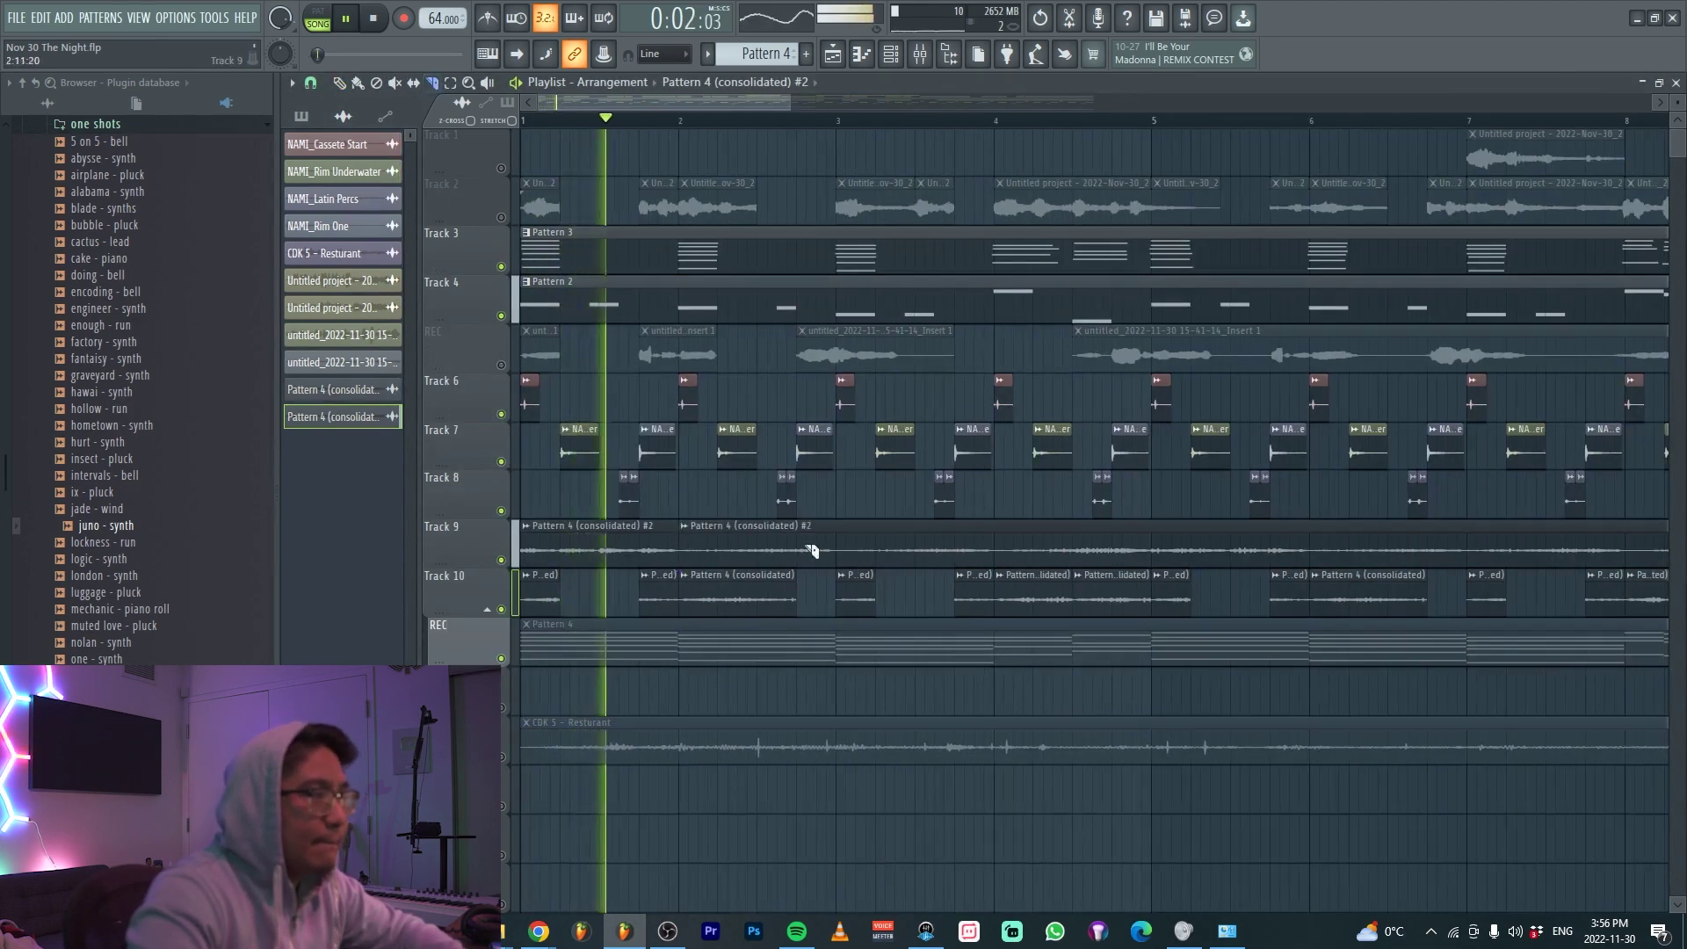
click(838, 554)
click(995, 554)
click(1152, 553)
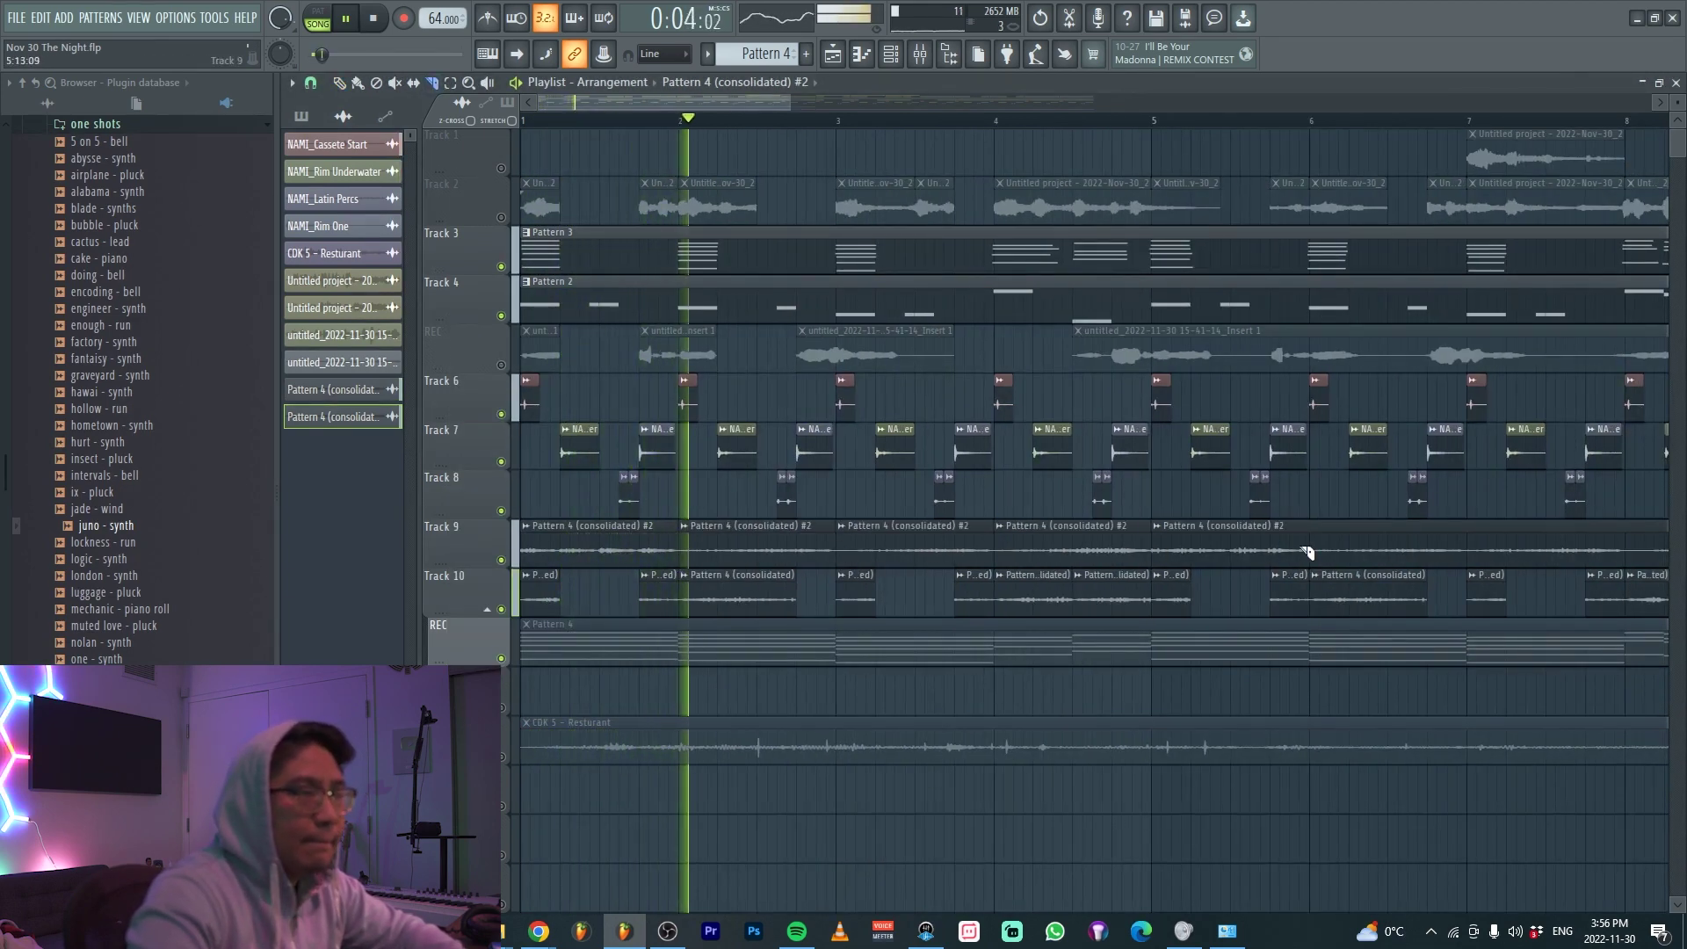
click(1309, 551)
click(1469, 549)
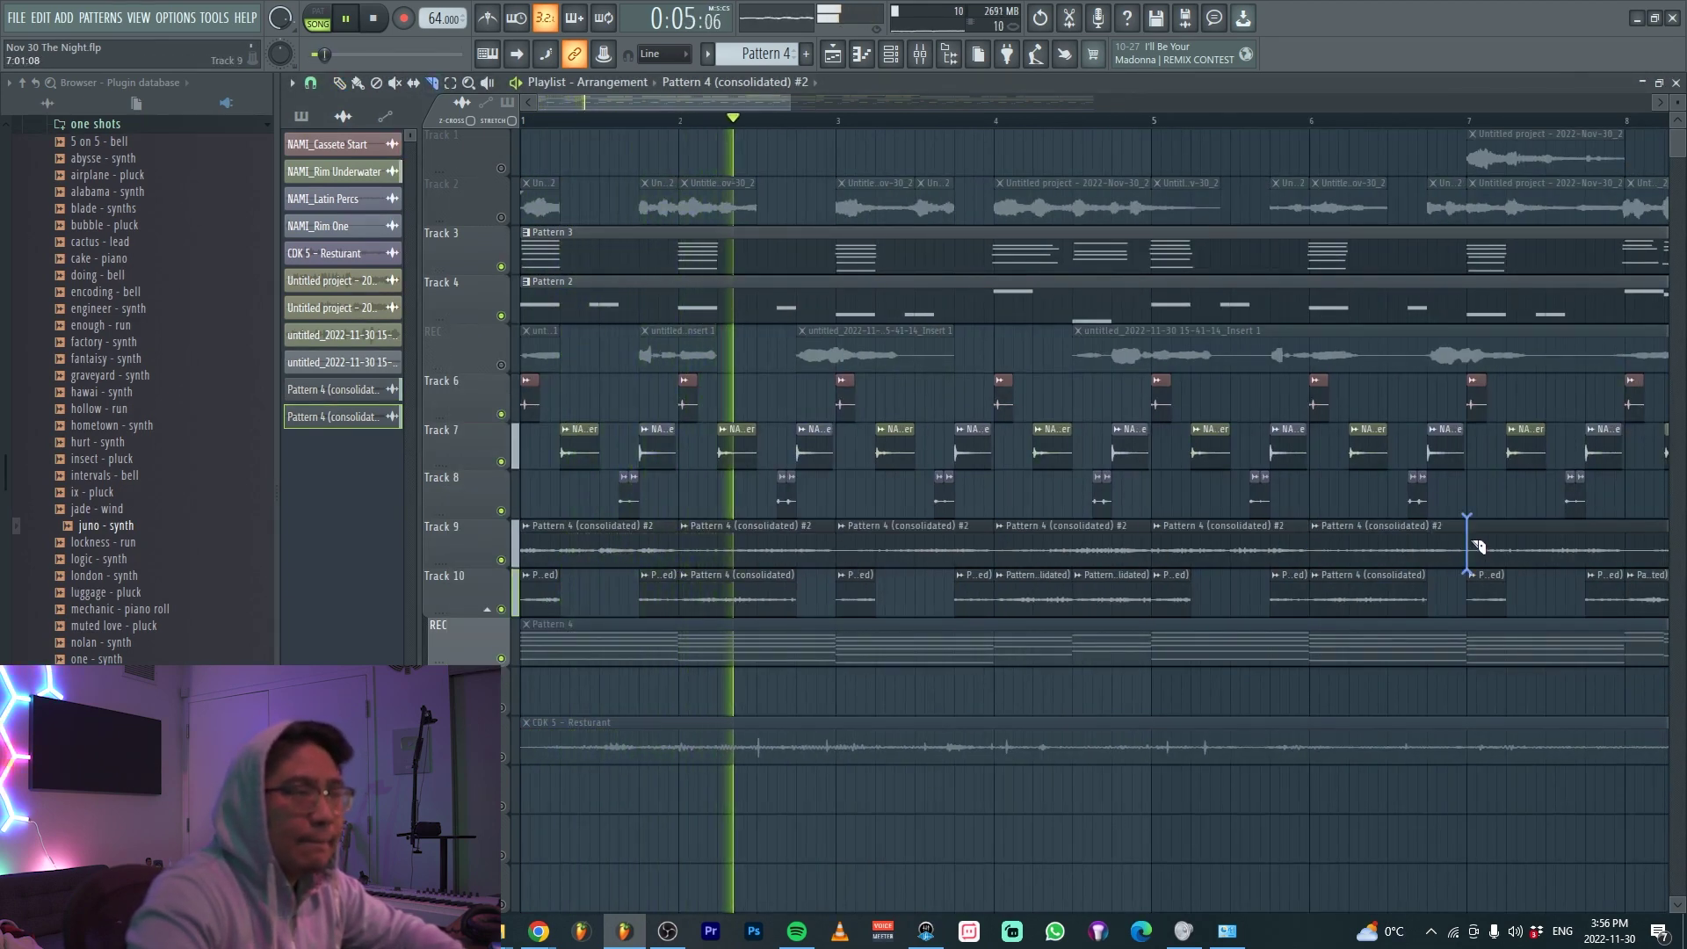
click(1632, 547)
Slice the Track 9 synth clip in bar 1 and delete both pieces
scroll(1243, 591, down, 2)
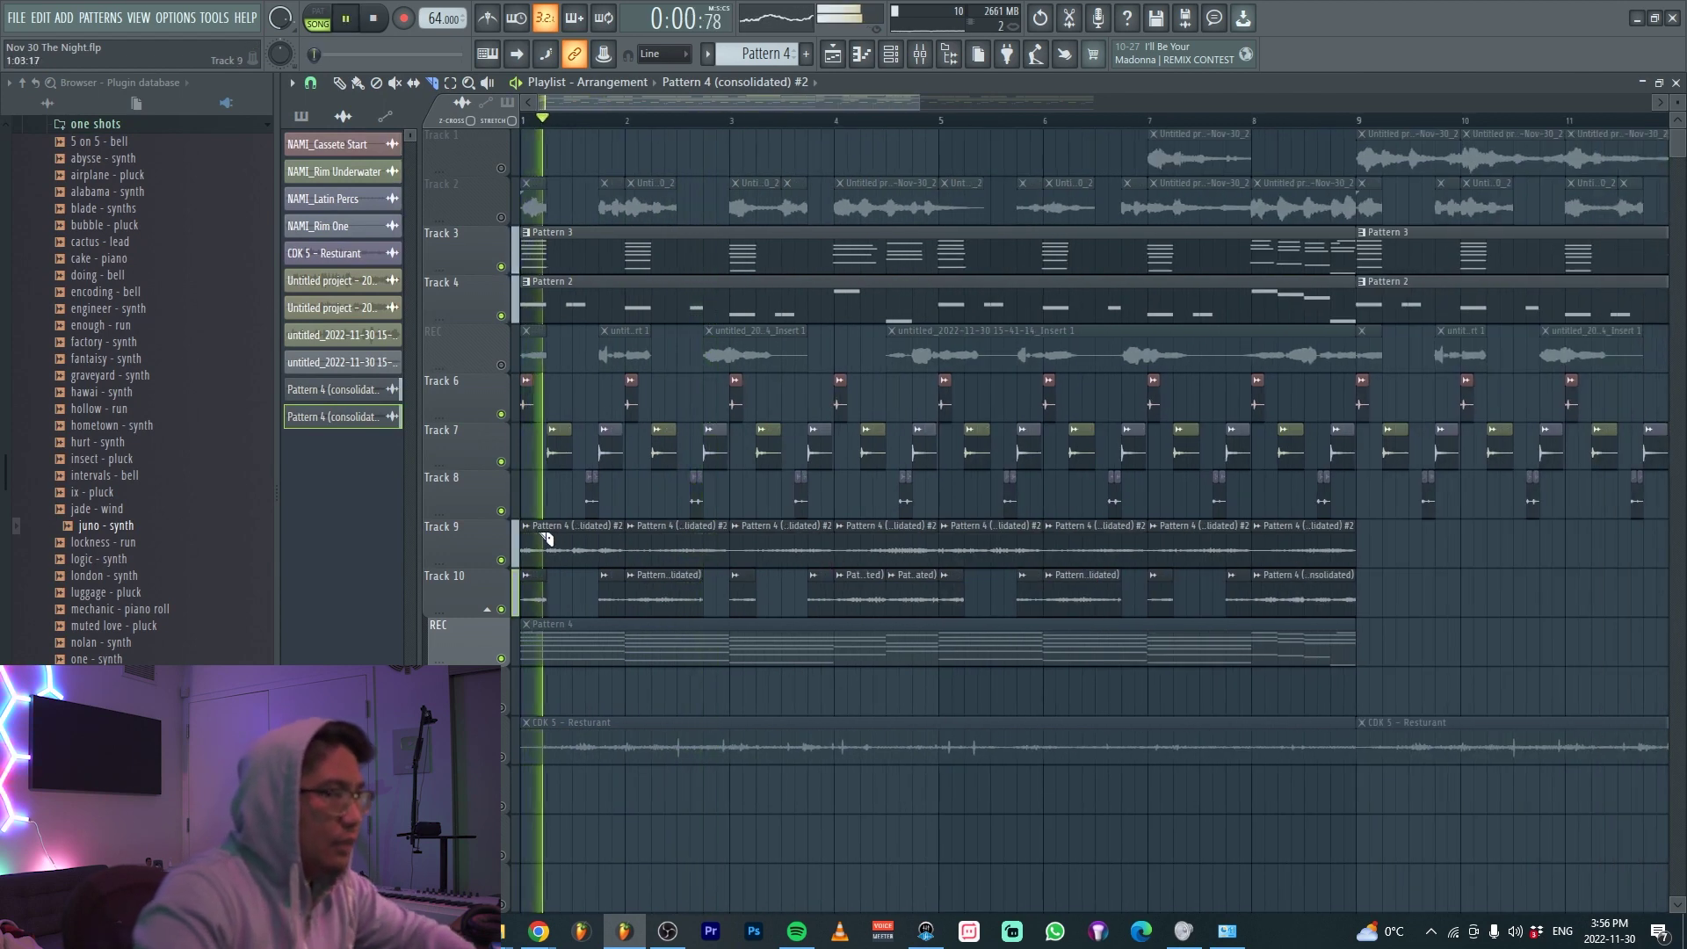
click(566, 548)
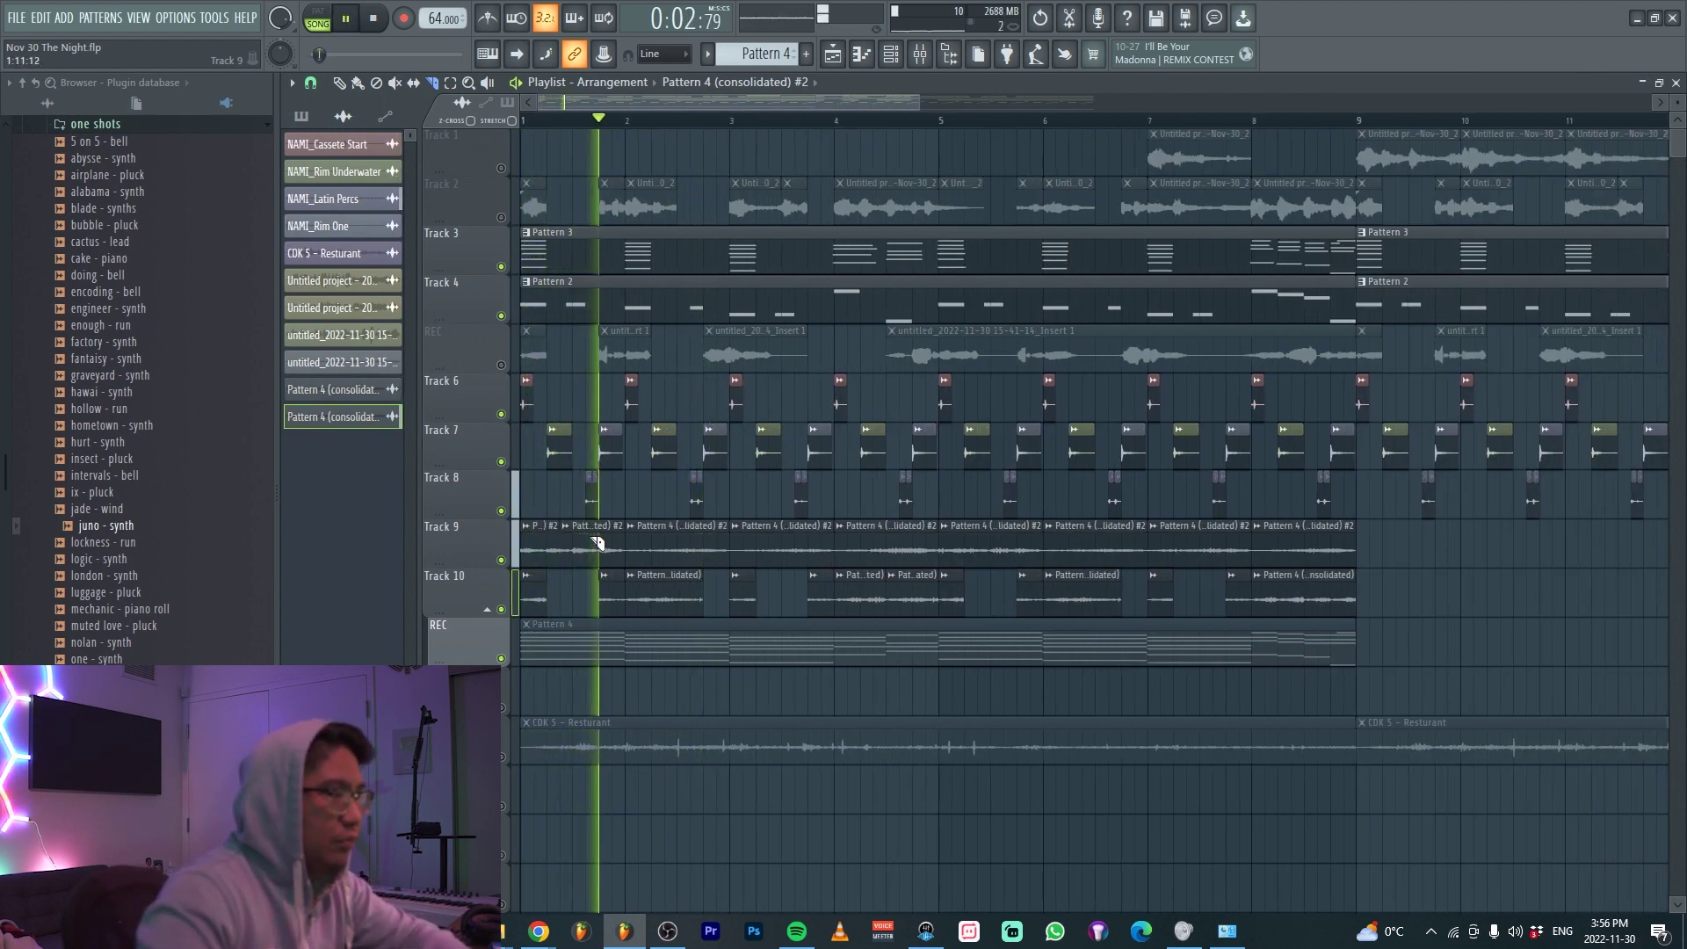
right_click(596, 544)
right_click(543, 546)
scroll(587, 569, up, 3)
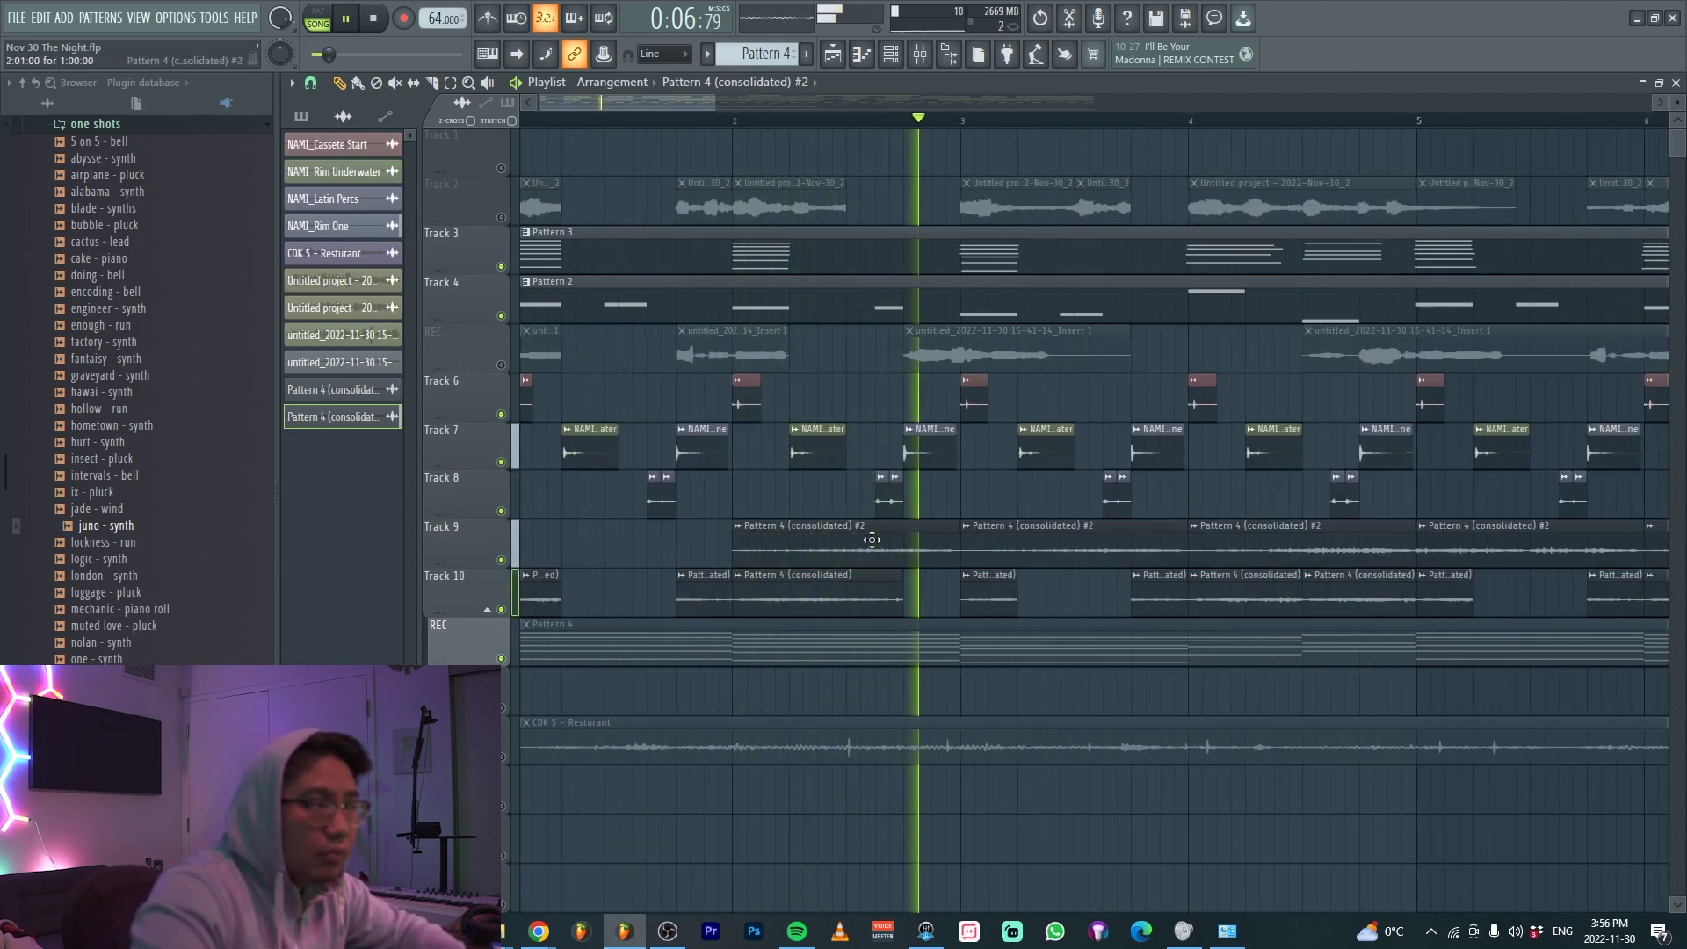
Set the bar 2 synth clip aside on the empty track below Pattern 4, move the bar 3 clip into bar 2 and play it
scroll(763, 557, down, 3)
drag(763, 557, 771, 704)
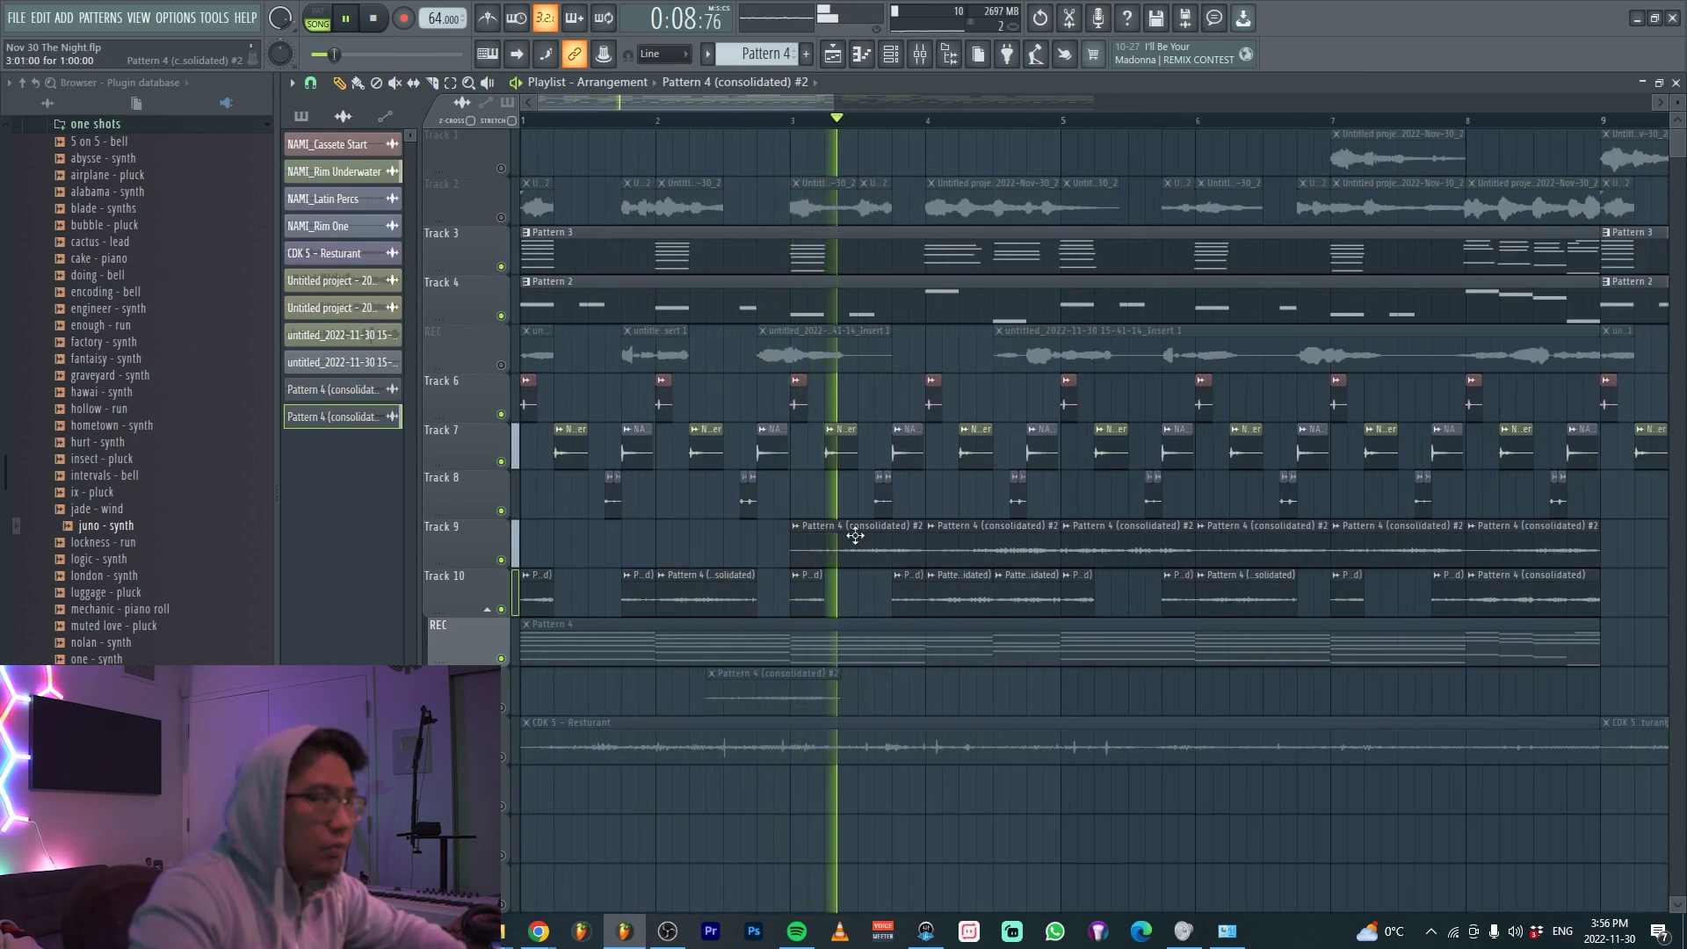
drag(855, 532, 717, 531)
click(655, 123)
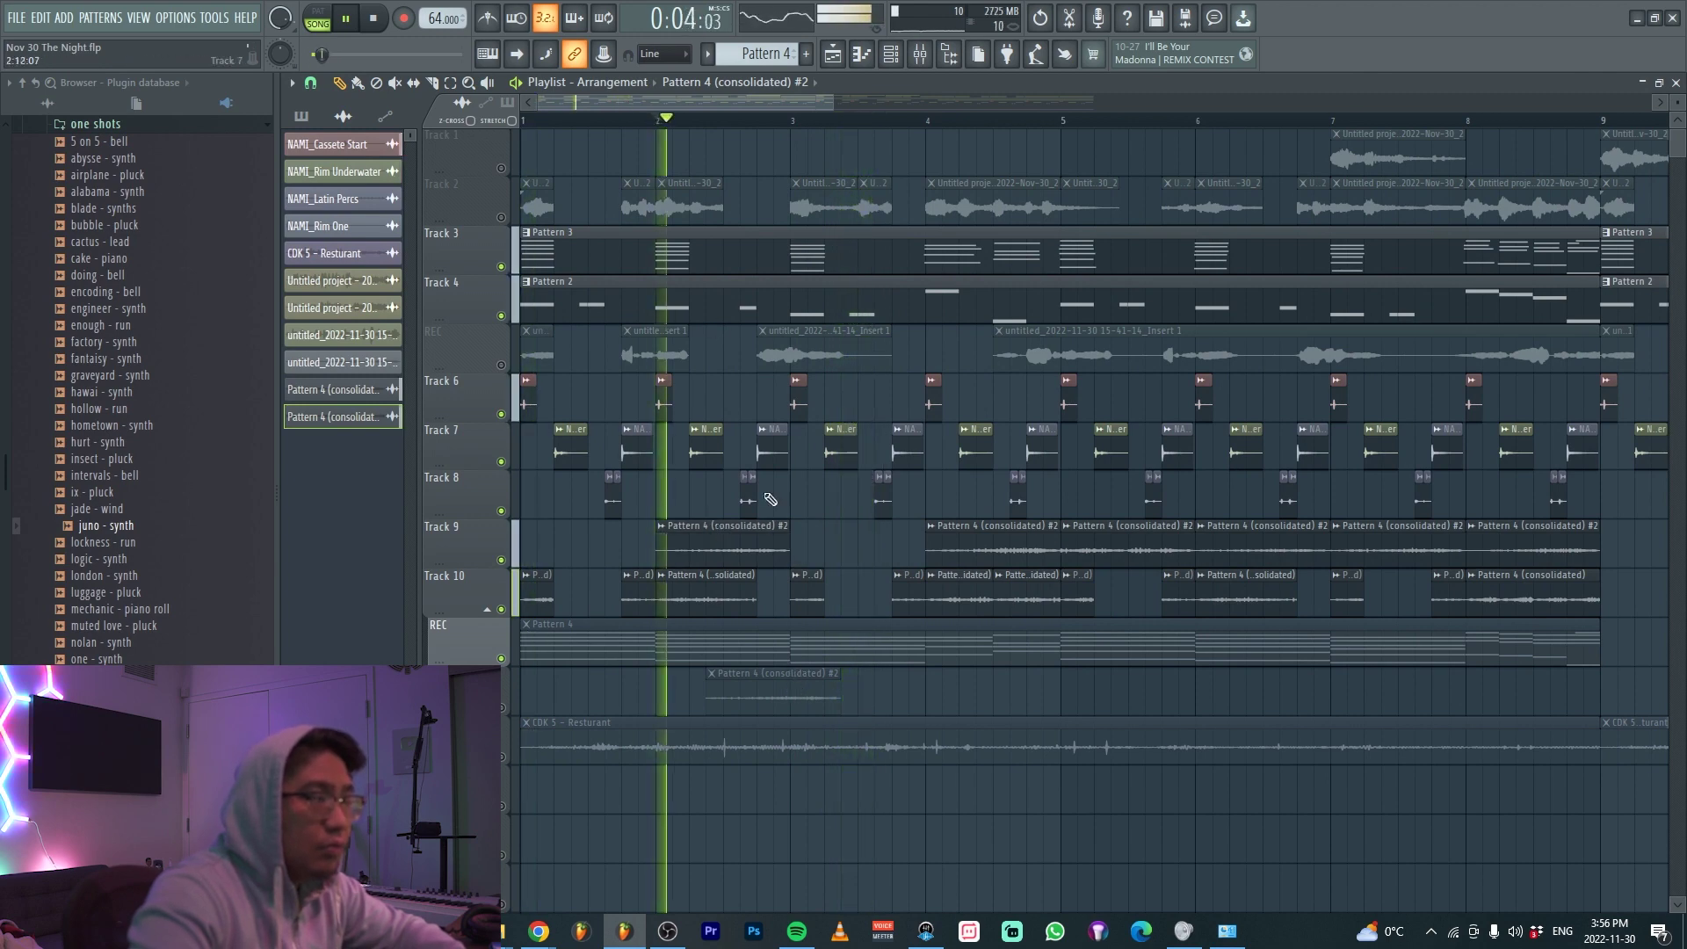
Cut the bar 2 synth clip on Track 9 down to beat 4 and set its declicking mode to Generic (bleeding)
scroll(764, 562, up, 3)
key(c)
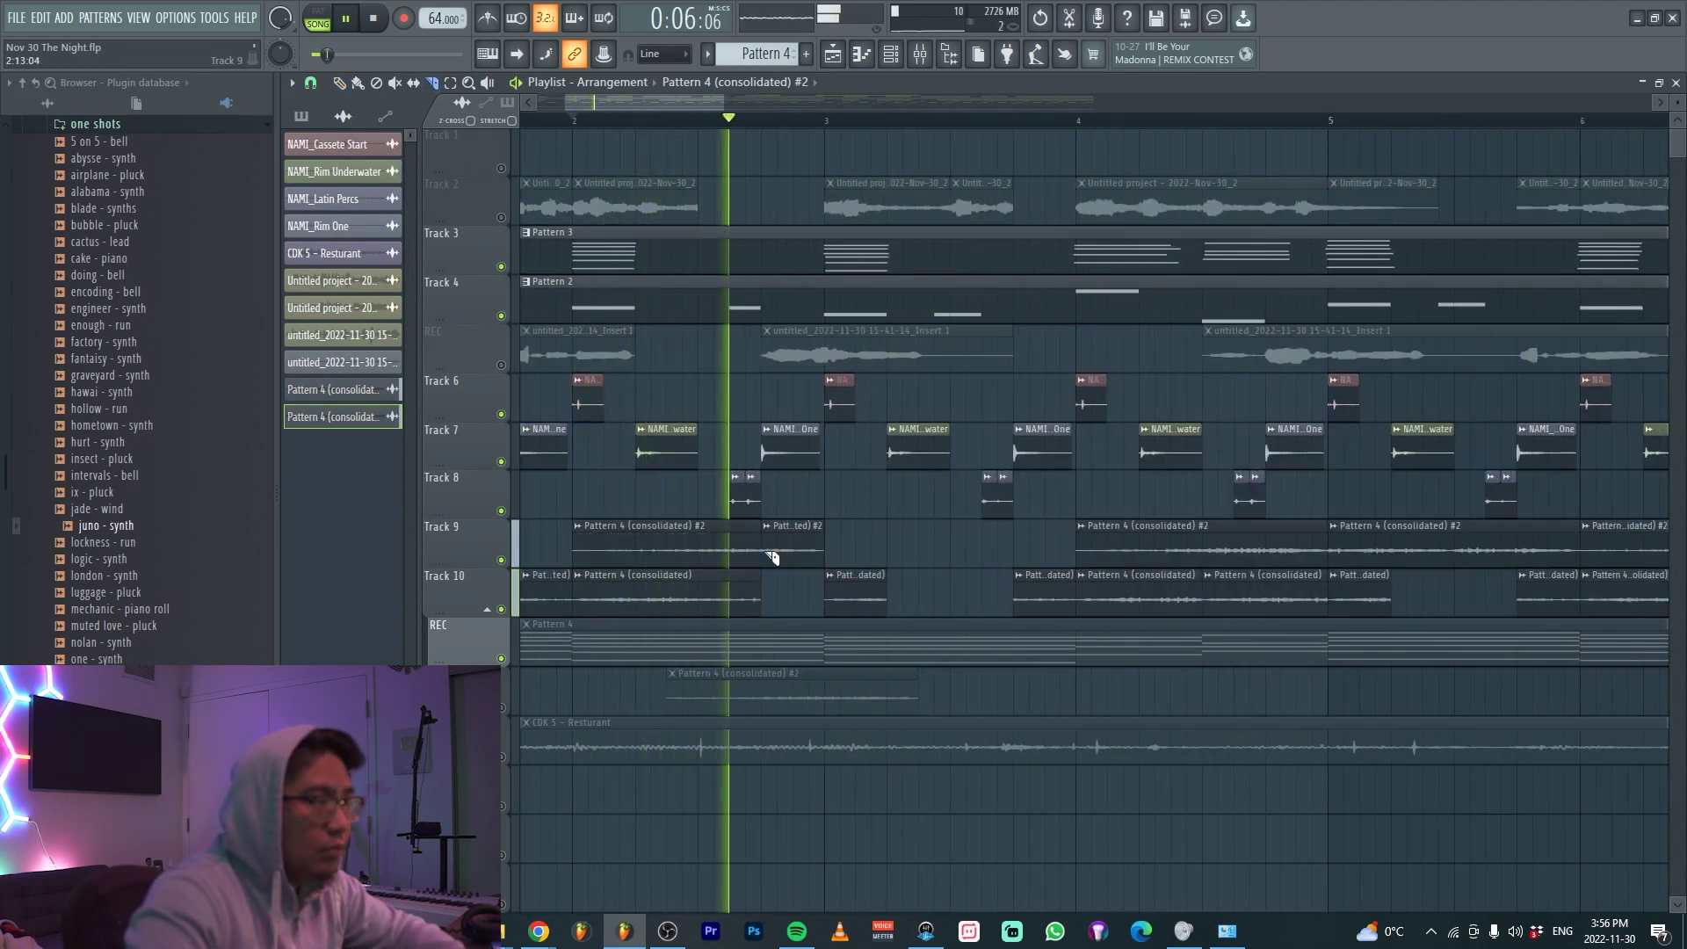
click(761, 549)
double_click(764, 547)
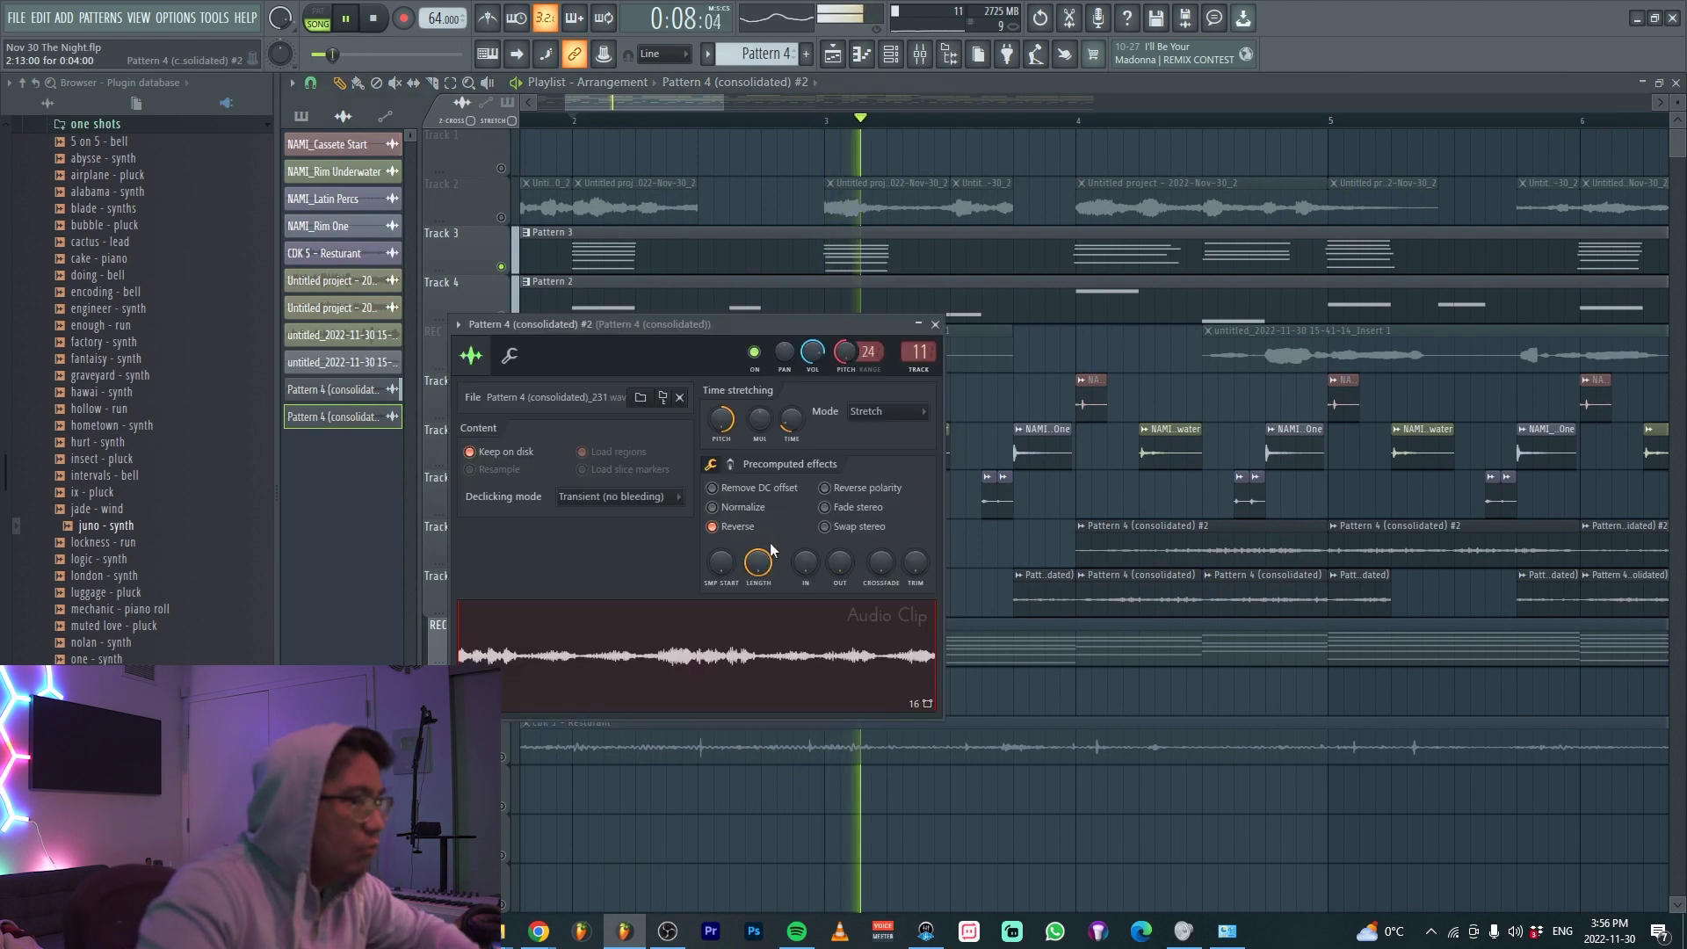
click(613, 499)
click(597, 565)
right_click(997, 552)
key(space)
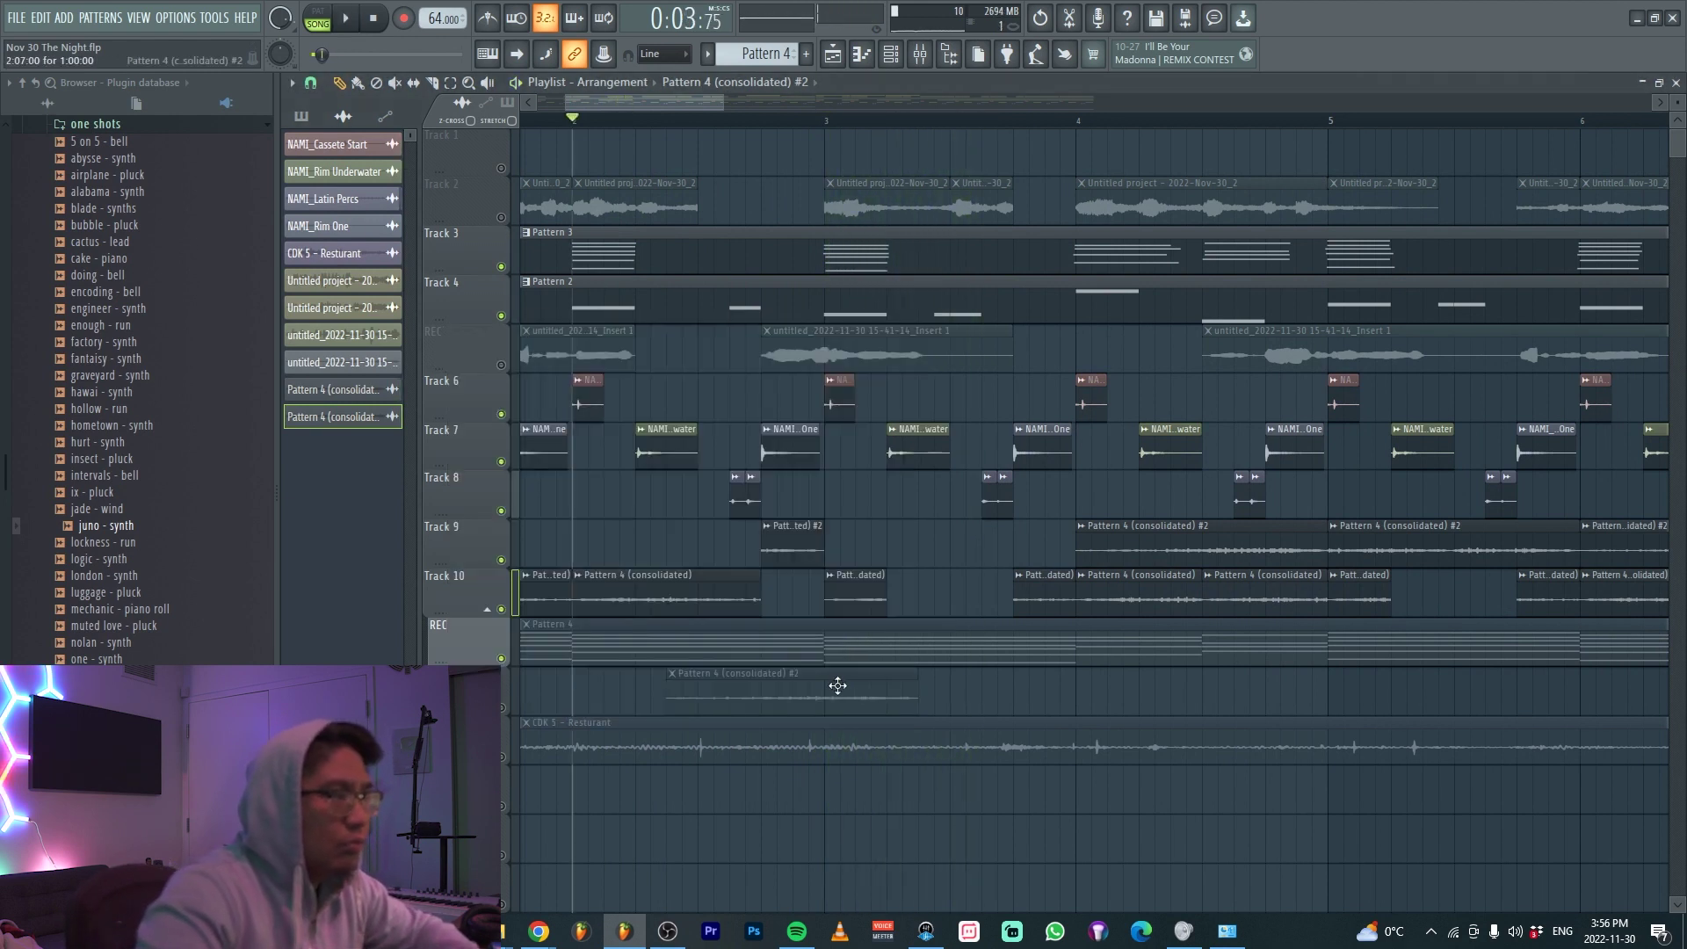
Move the set-aside synth clip into bar 3 of Track 9 and cut it down to beat 3
key(space)
click(833, 547)
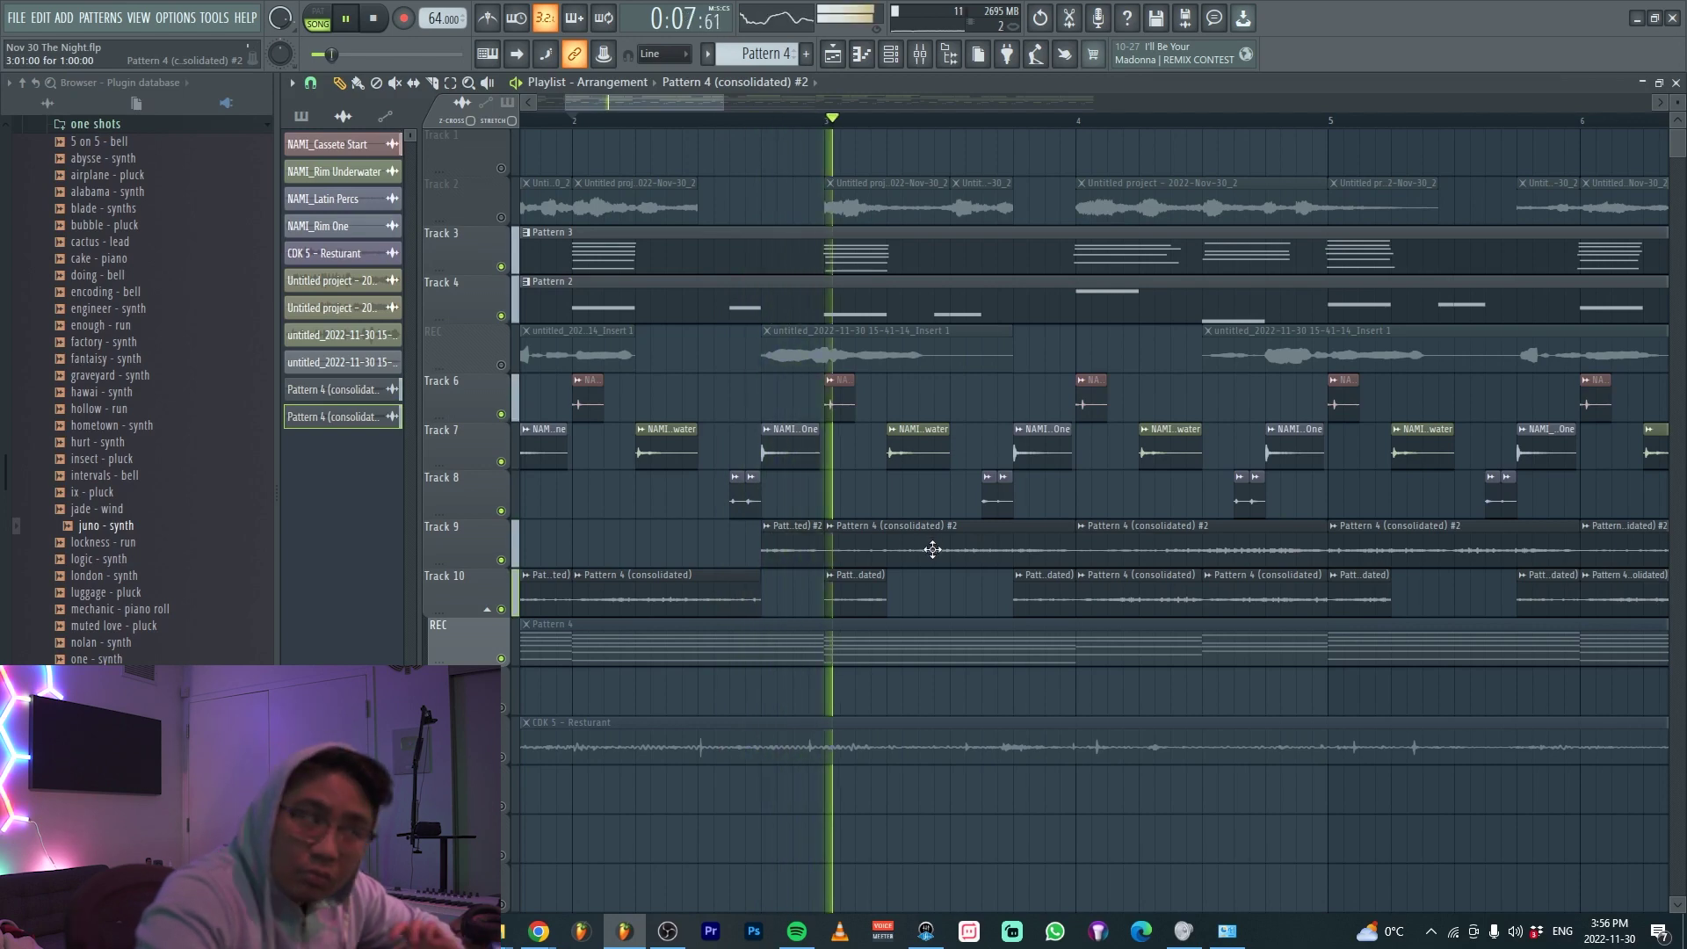
key(c)
click(962, 561)
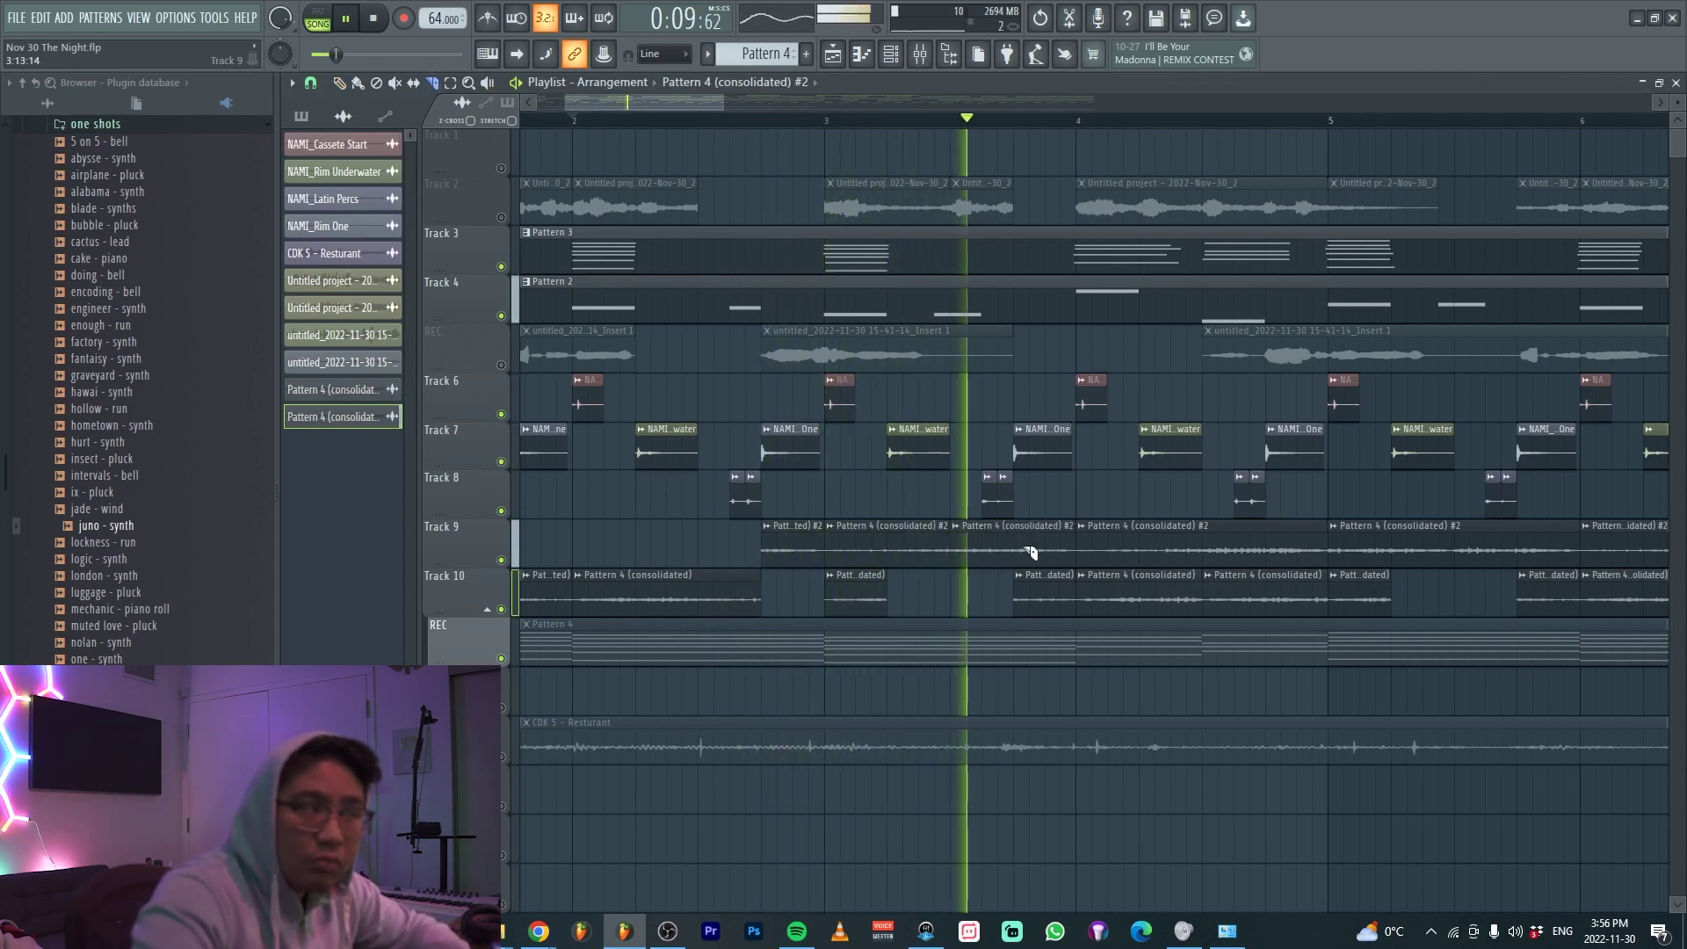
right_click(1015, 552)
key(p)
right_click(891, 550)
Delete the Track 9 synth clip in bar 4, move the bar 8 clip to bar 1 and play from the start
scroll(813, 550, down, 2)
scroll(904, 557, right, 3)
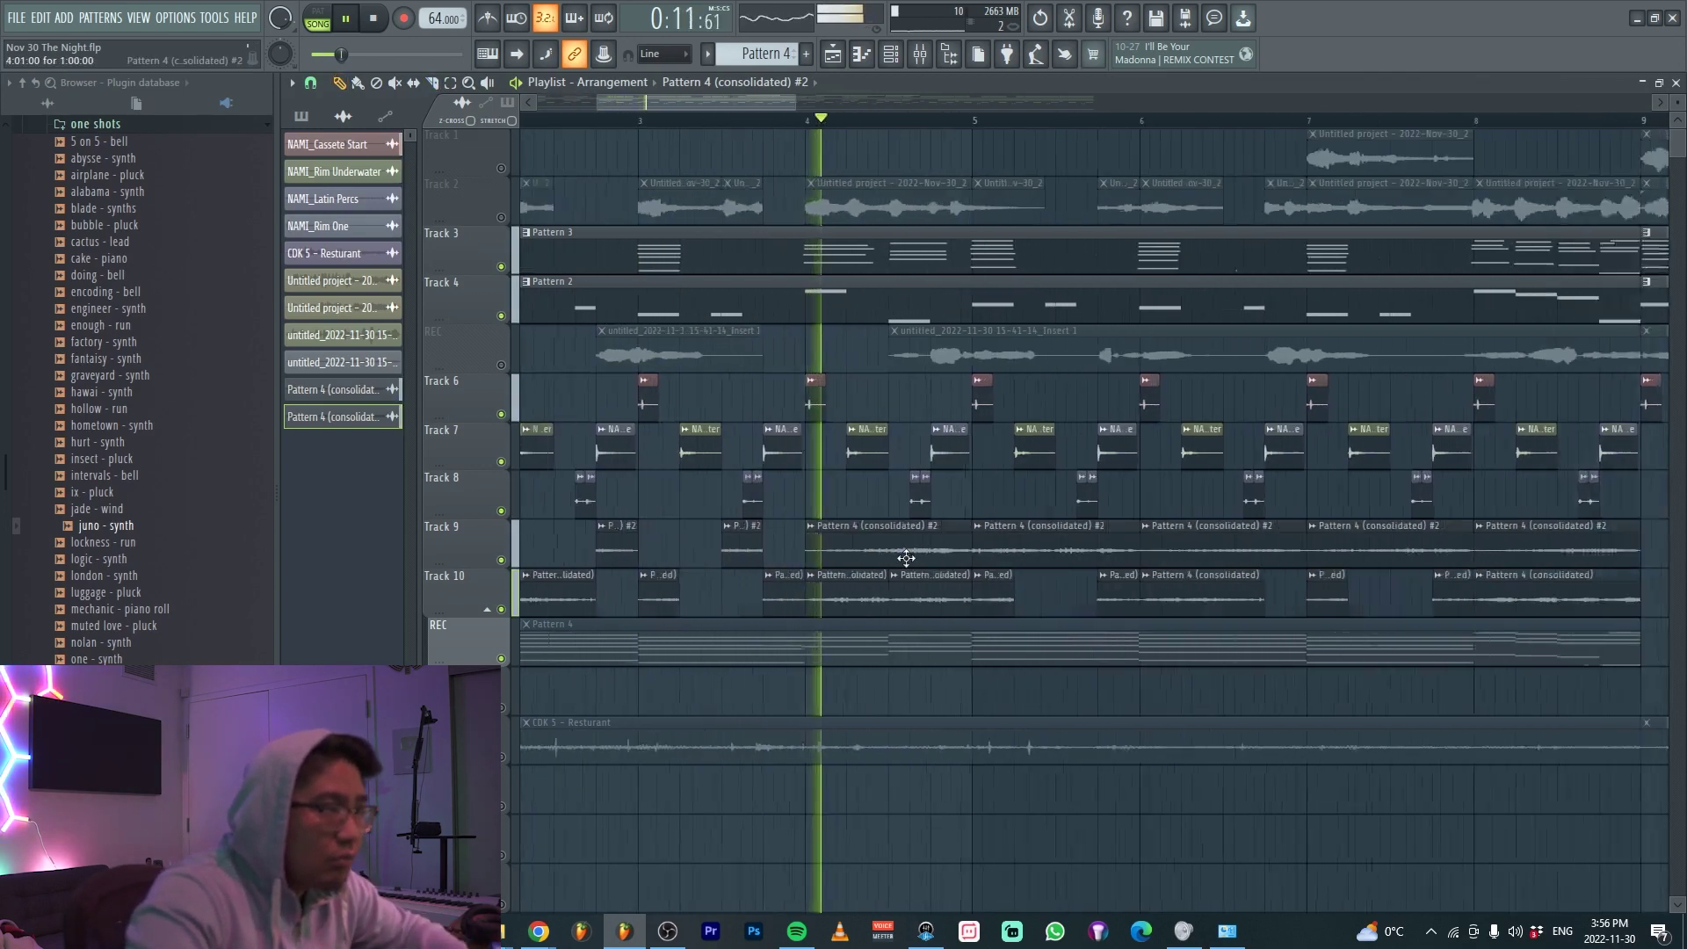
scroll(910, 562, up, 1)
scroll(912, 564, down, 3)
right_click(927, 553)
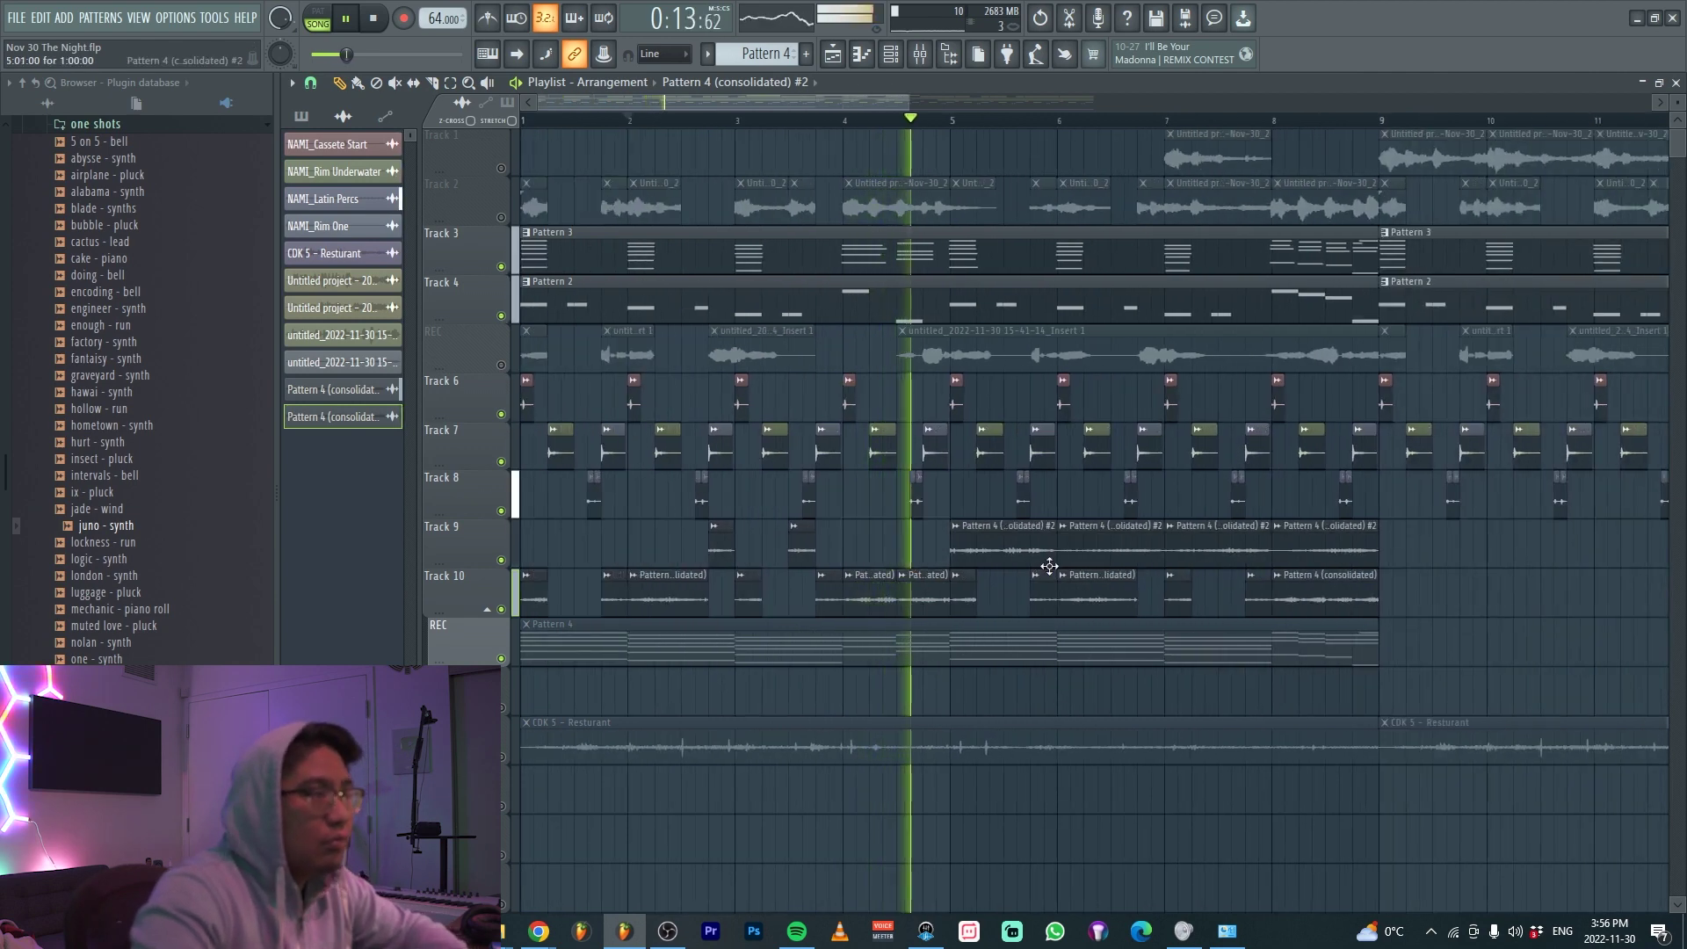
drag(1318, 558, 549, 550)
key(space)
key(space)
scroll(494, 552, up, 3)
click(527, 120)
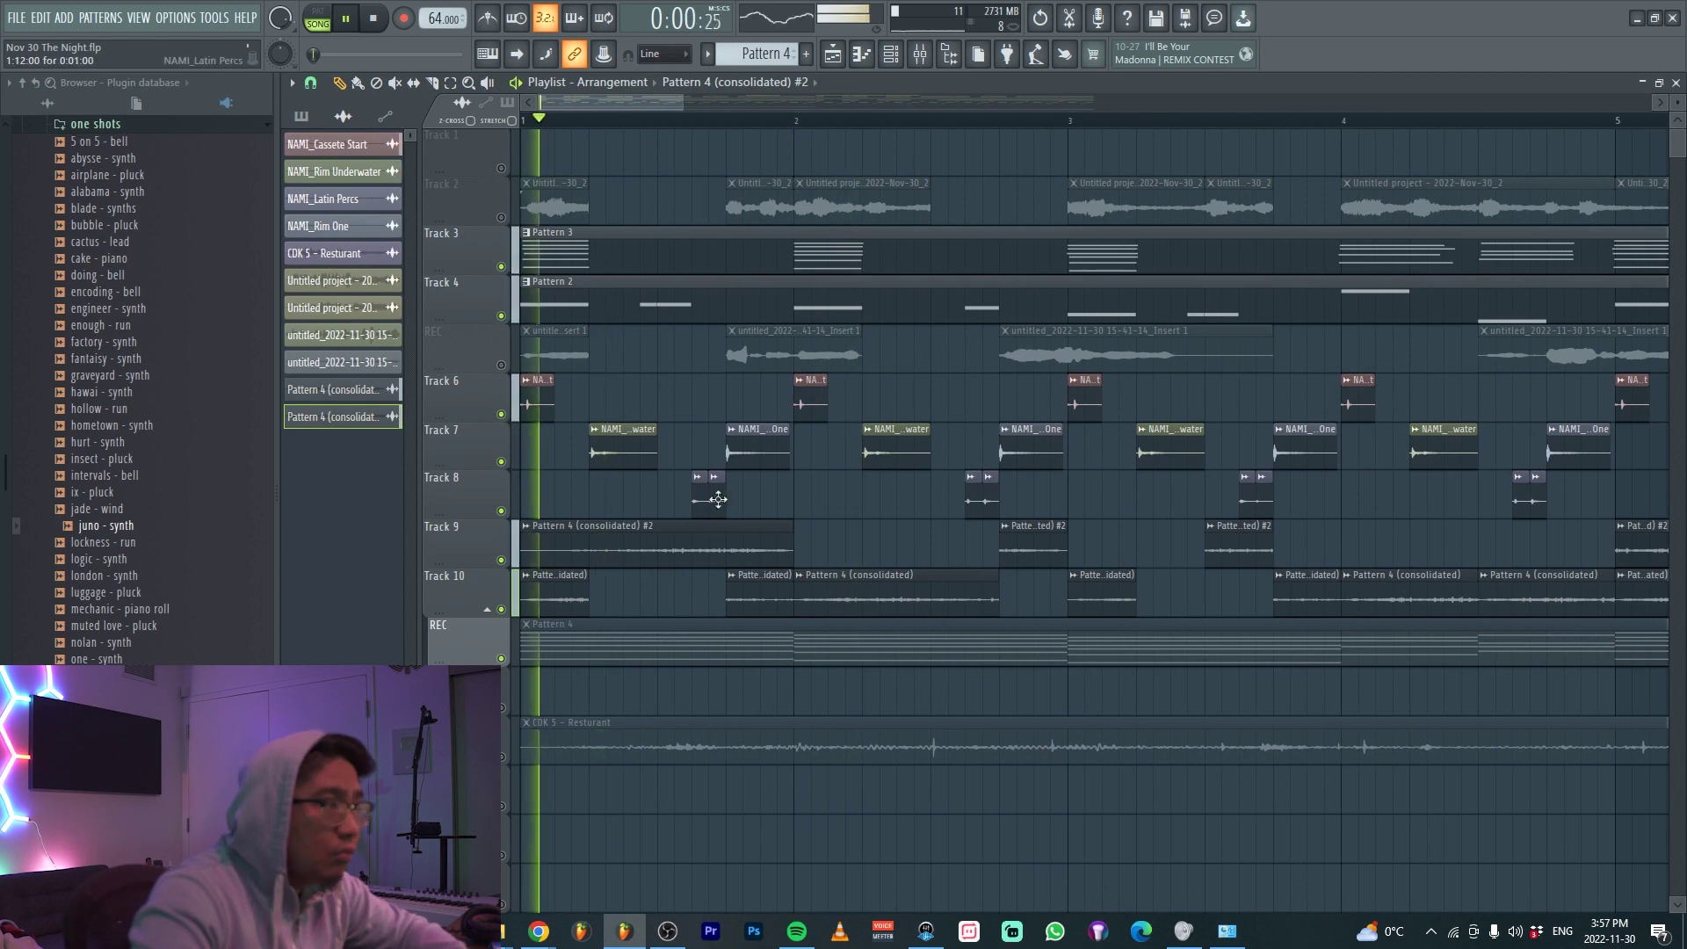
Cut the Track 9 synth clip in bar 1 down to beat 3
key(c)
click(659, 554)
right_click(727, 554)
key(p)
right_click(640, 553)
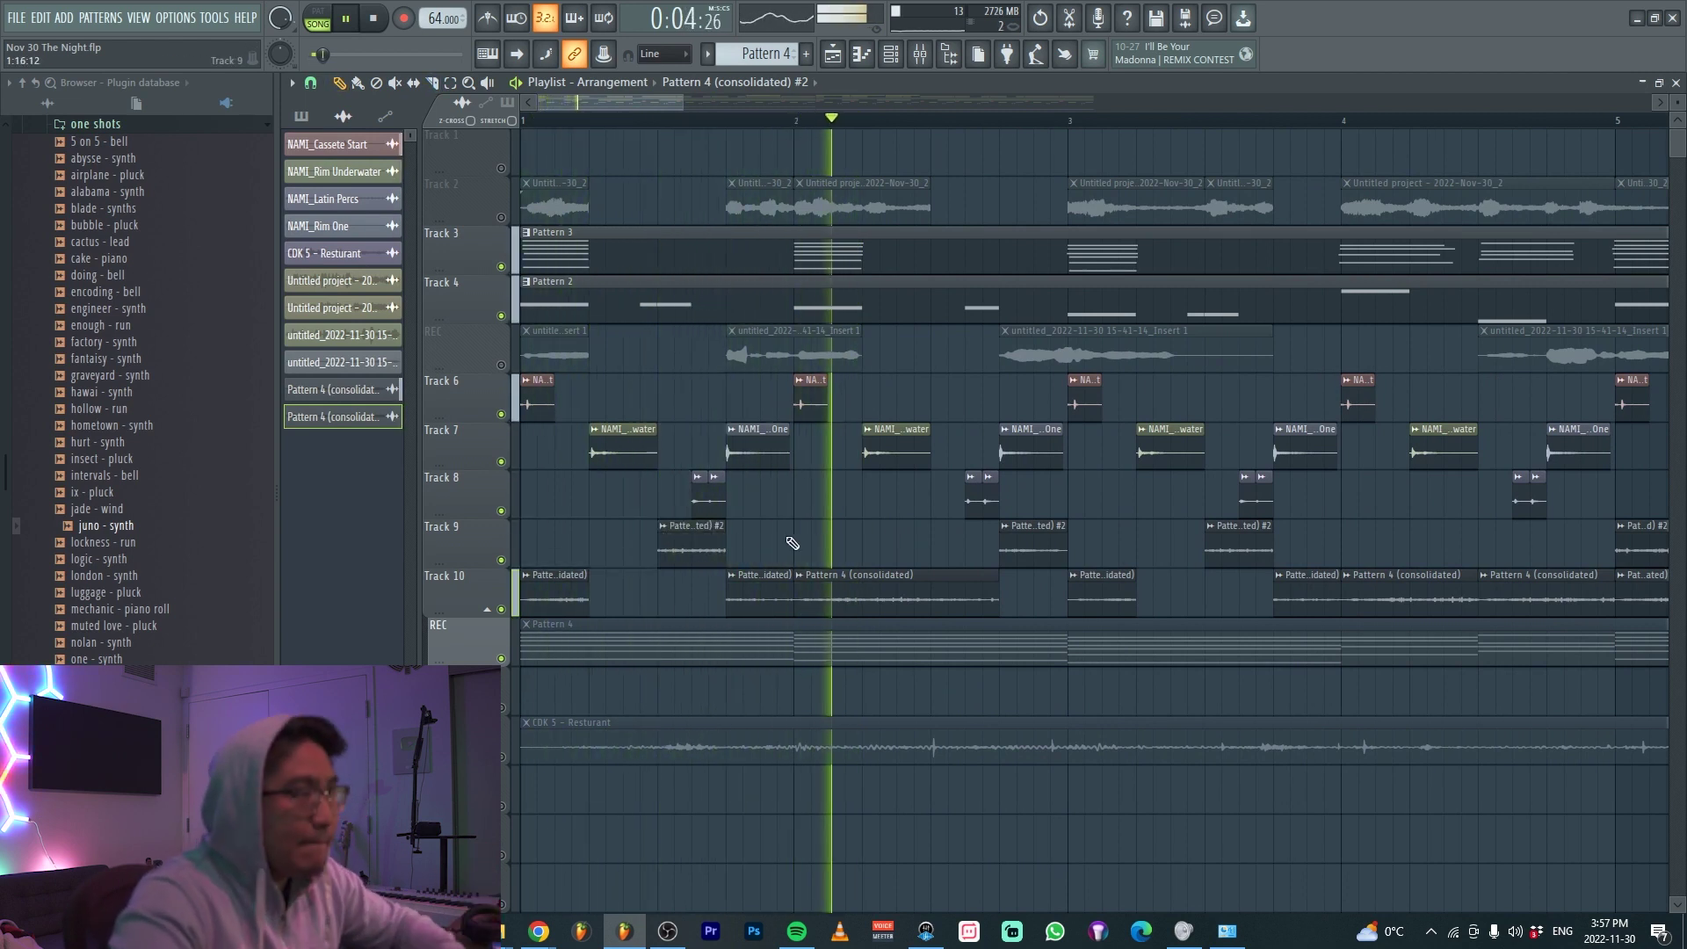
Replace the Track 9 synth clips in bars 5 to 7 with a copy of the chops from bars 1 to 3
scroll(734, 554, down, 3)
right_click(1142, 554)
right_click(1278, 547)
right_click(1406, 546)
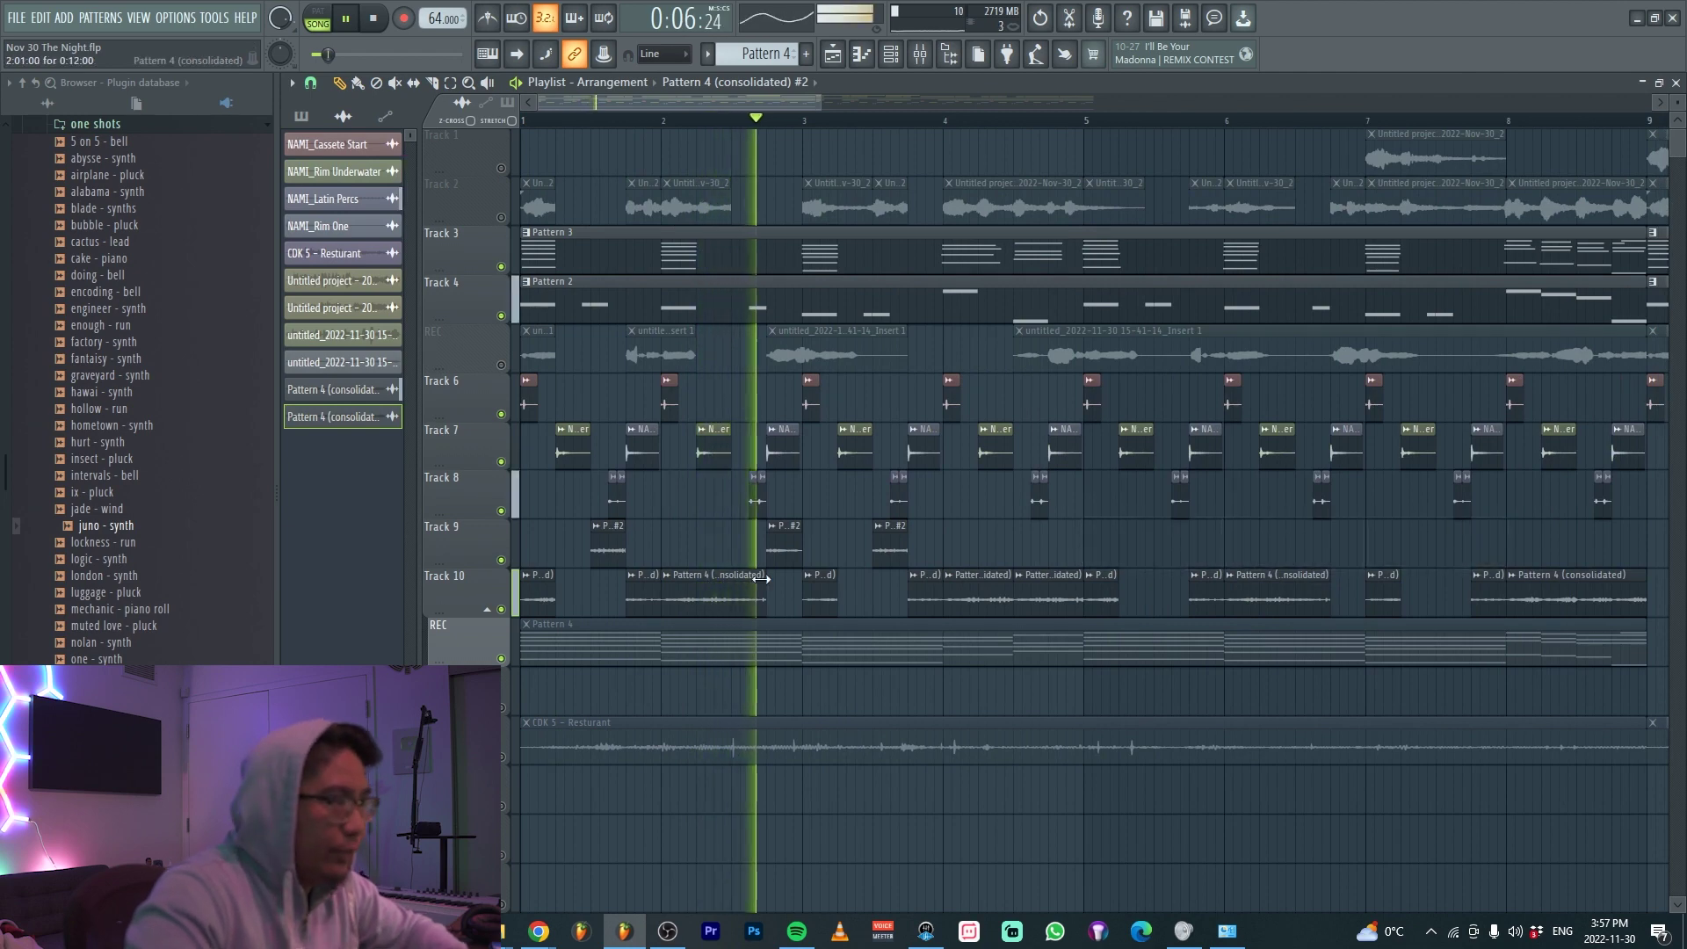
drag(965, 549, 1172, 552)
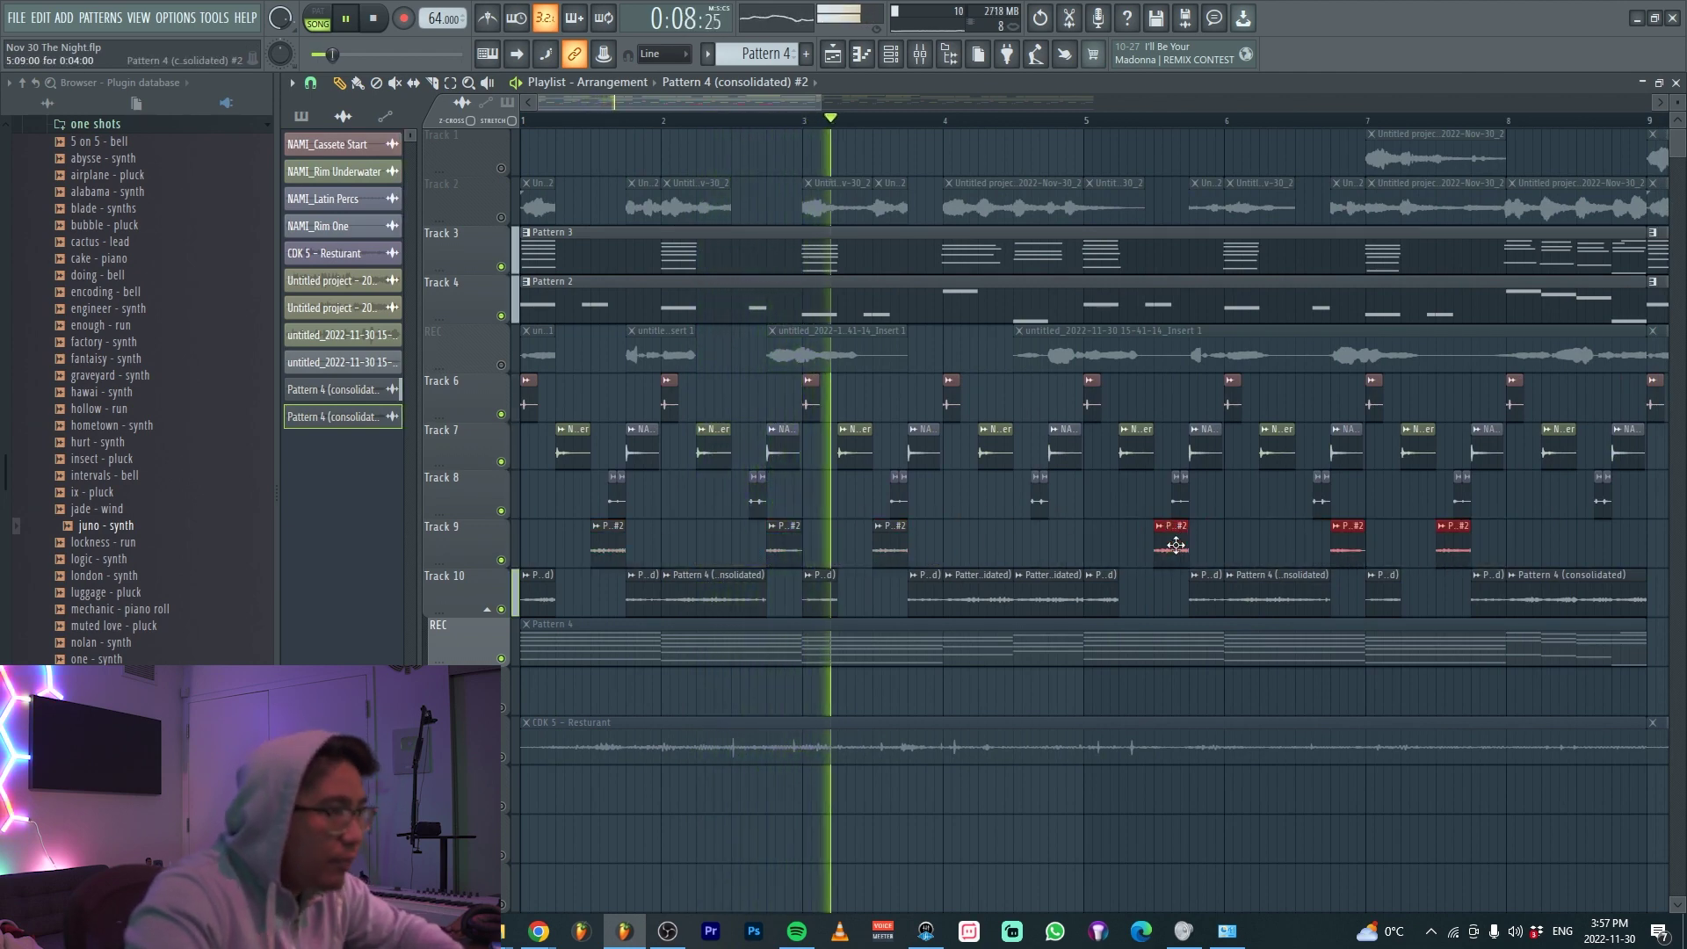
Route the reversed Track 9 synth audio to mixer track 12 and lower that mixer track's volume
double_click(1173, 552)
key(F9)
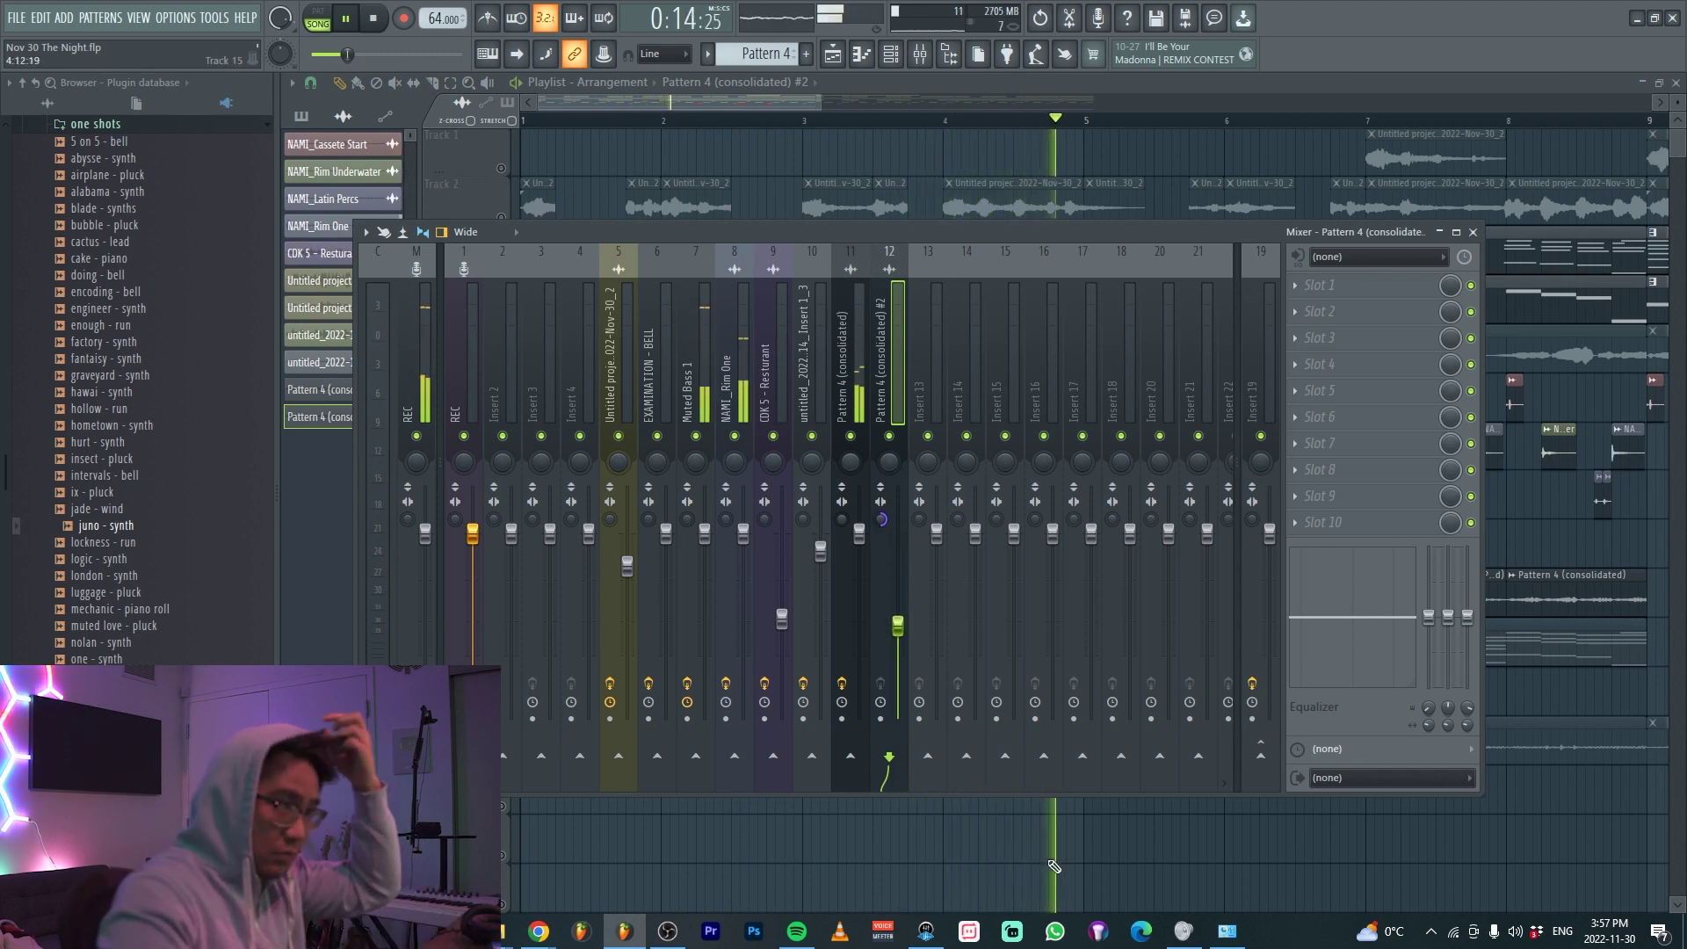
key(F9)
key(F9)
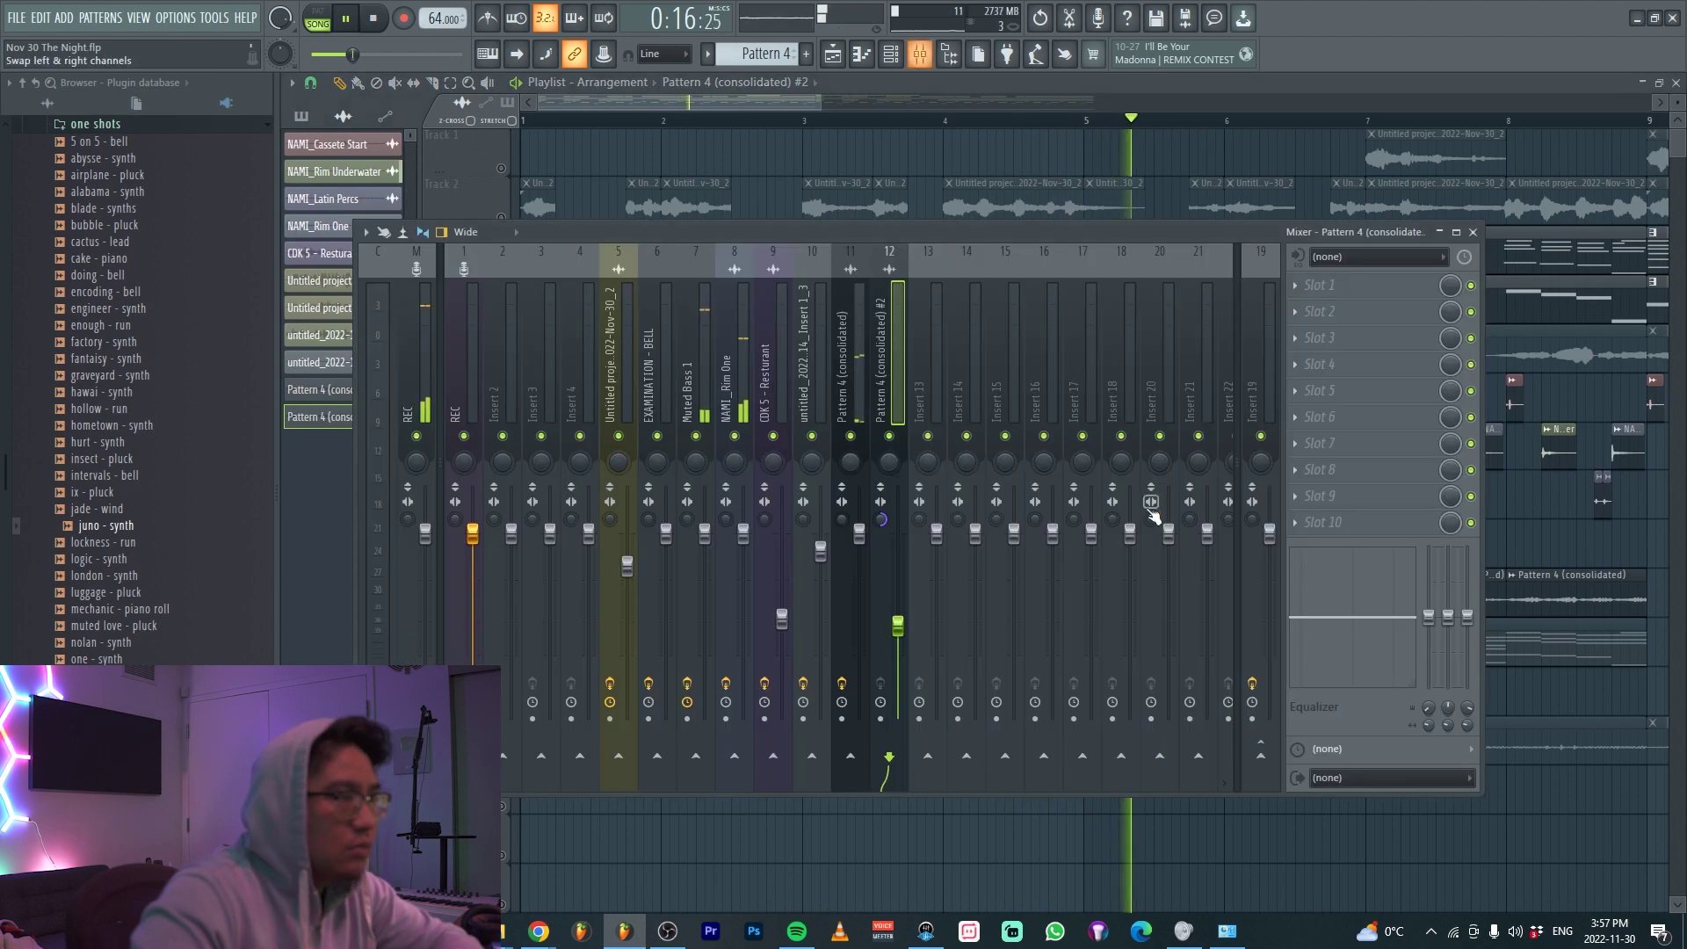
key(F9)
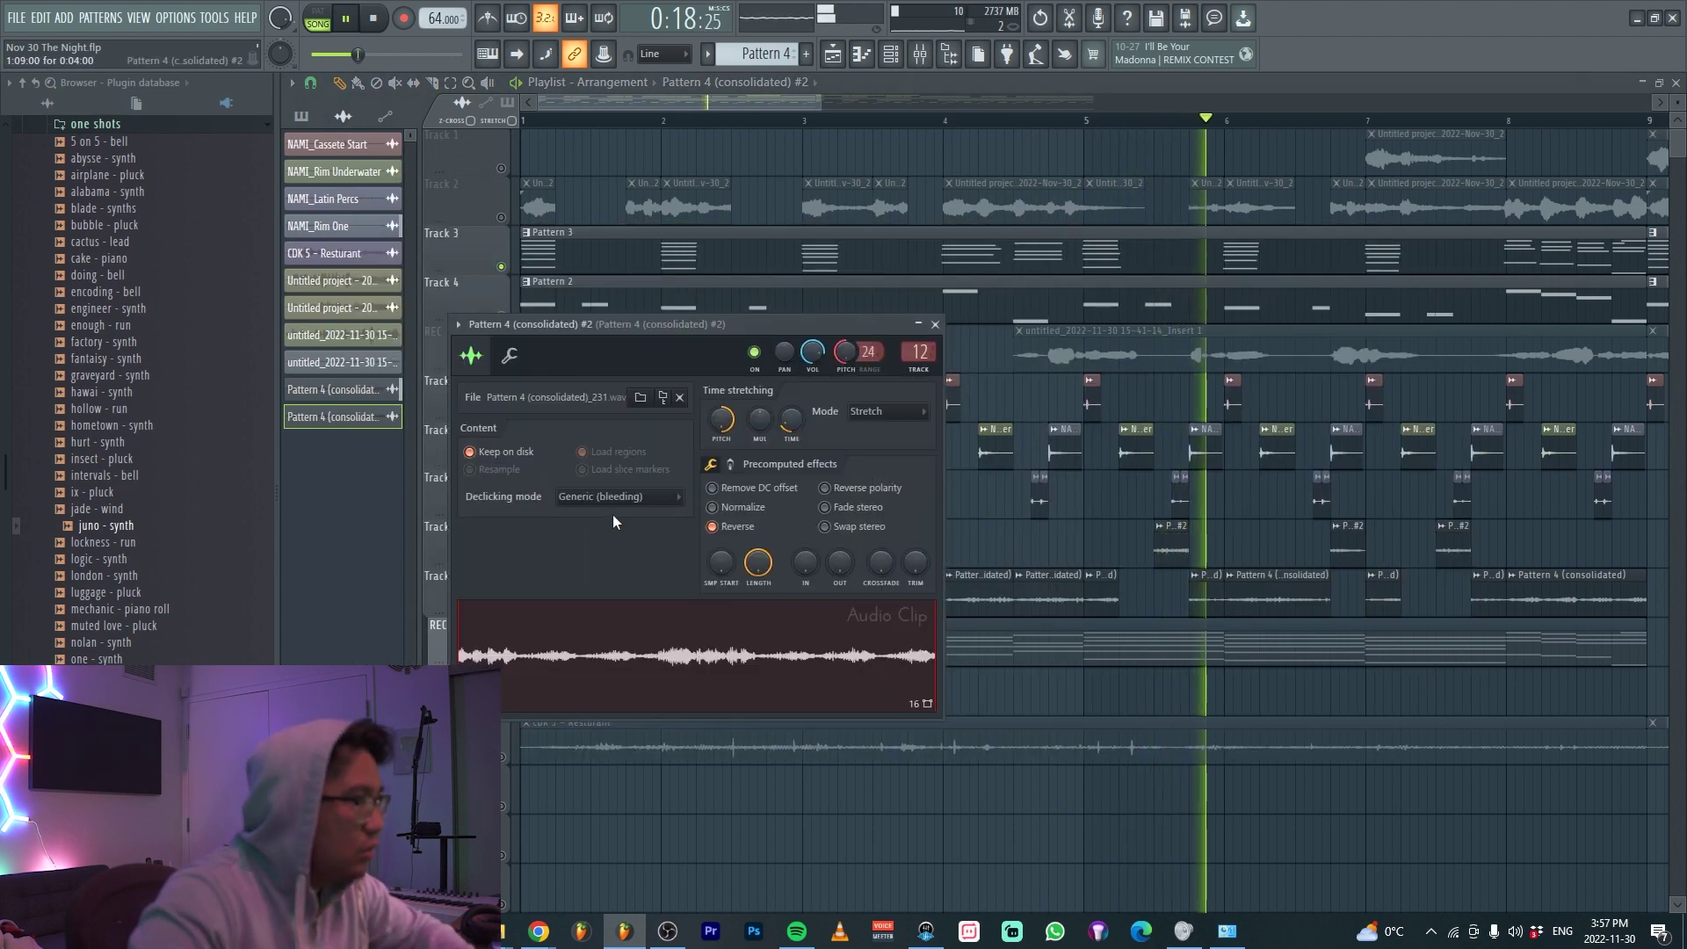
click(615, 497)
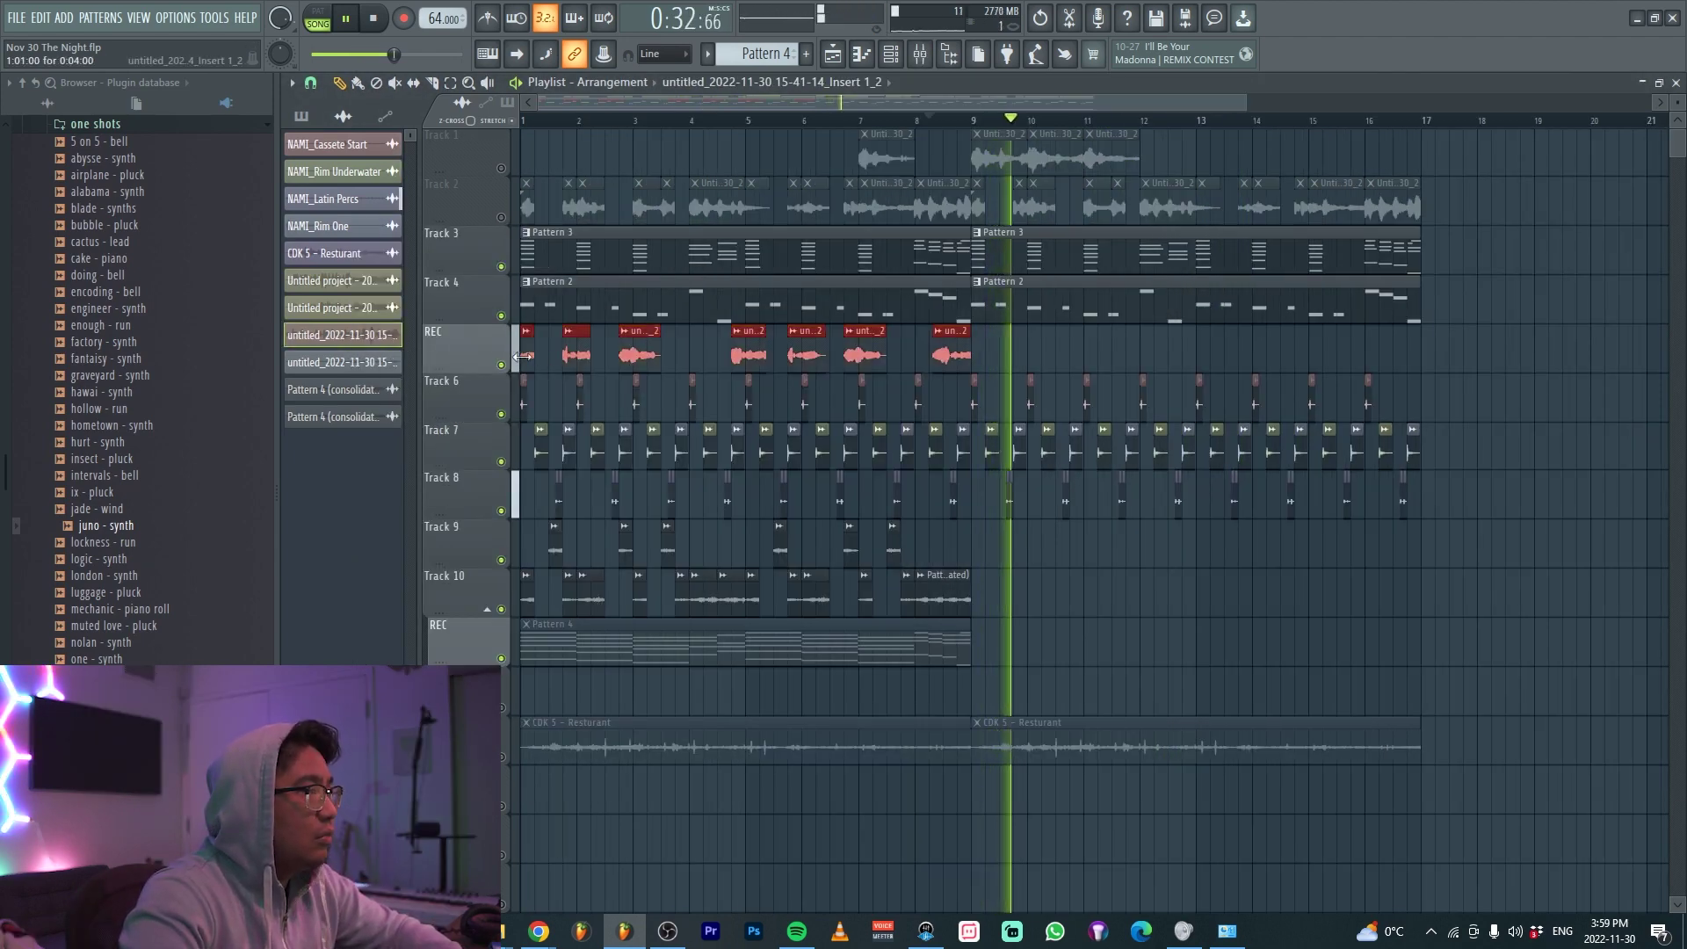
Select bars 1 to 8 as the playback range, unmute Track 2 and play the section
scroll(715, 346, up, 3)
scroll(957, 275, down, 3)
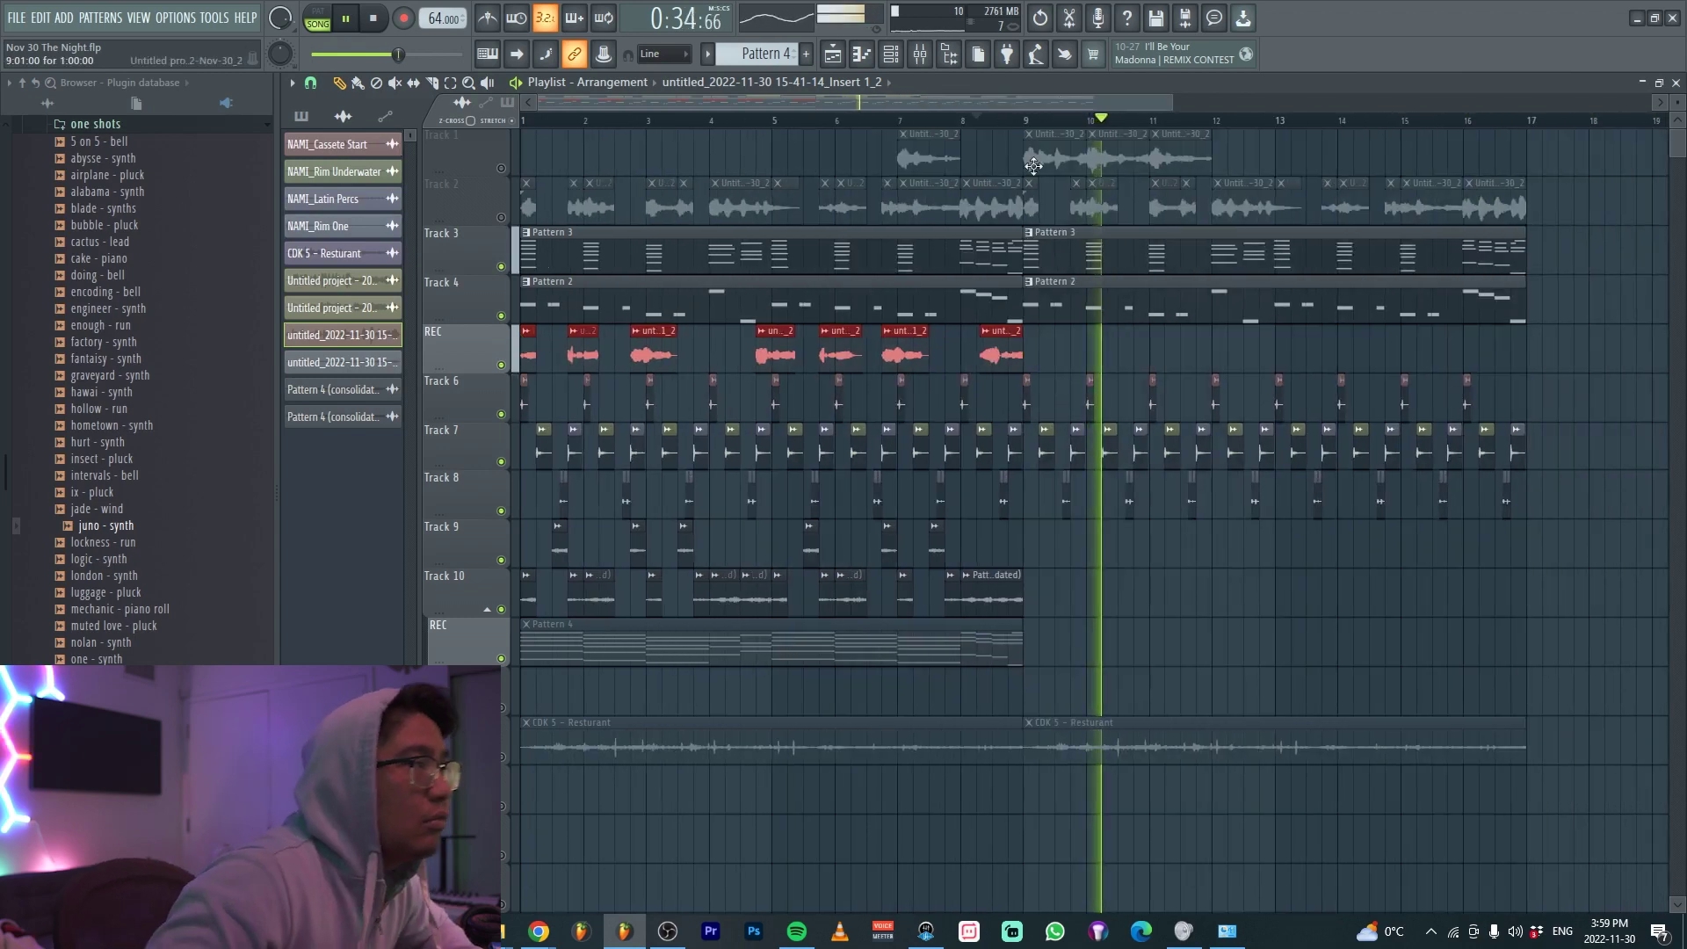
key(space)
drag(1026, 120, 68, 265)
click(501, 217)
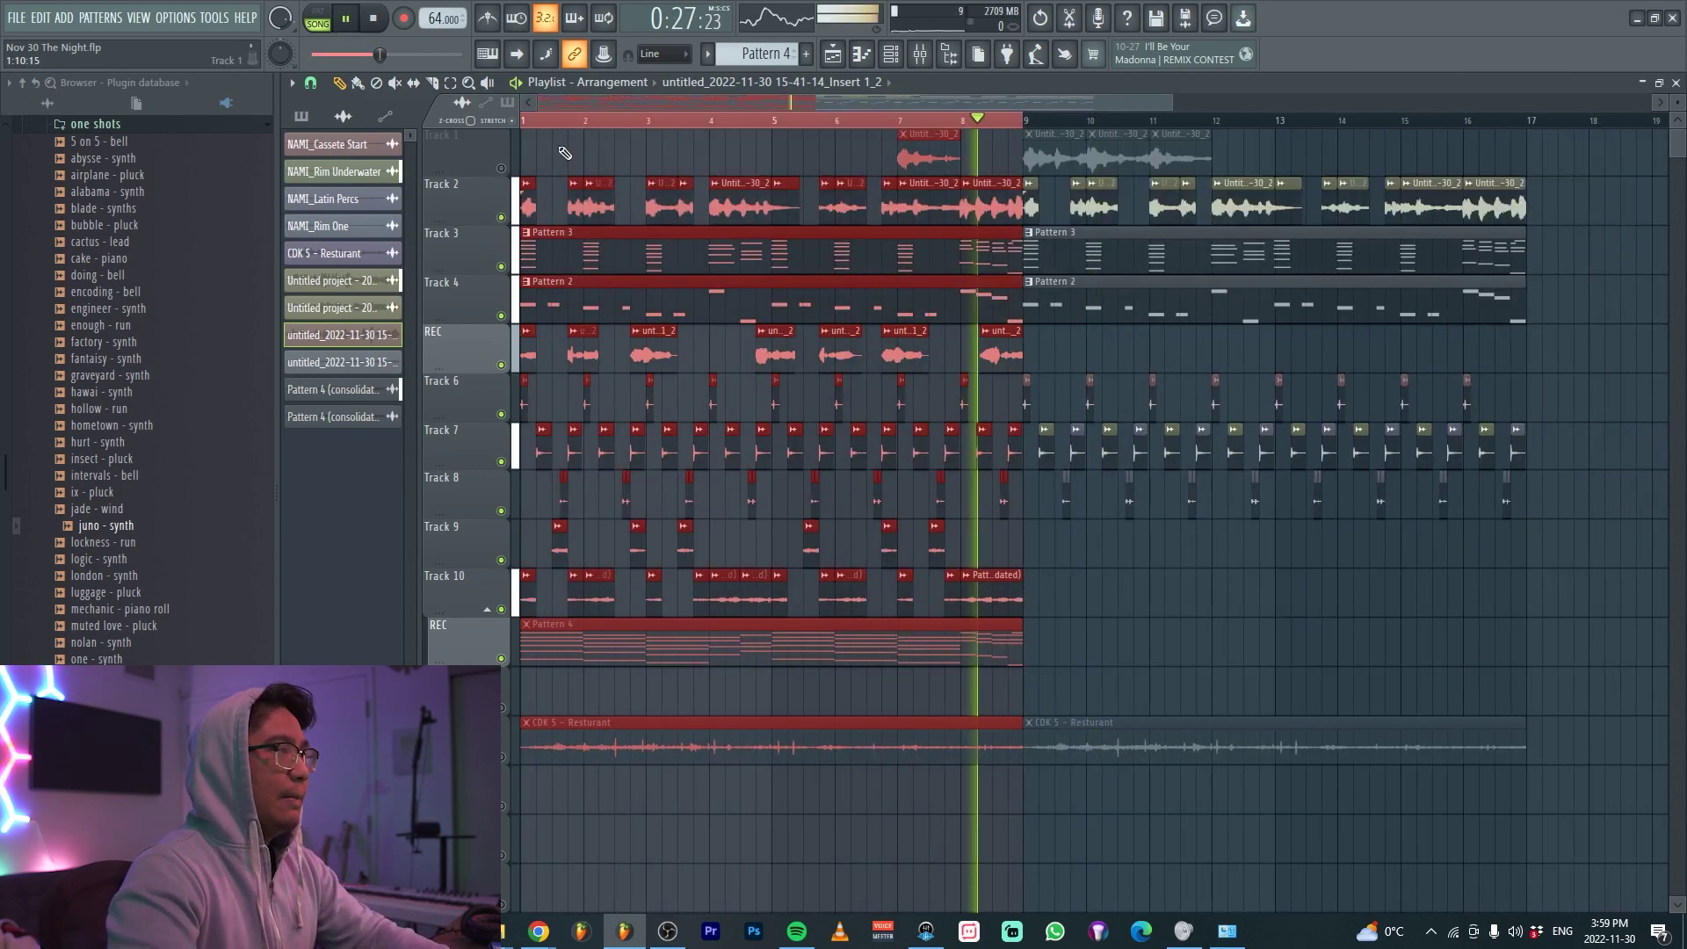
key(space)
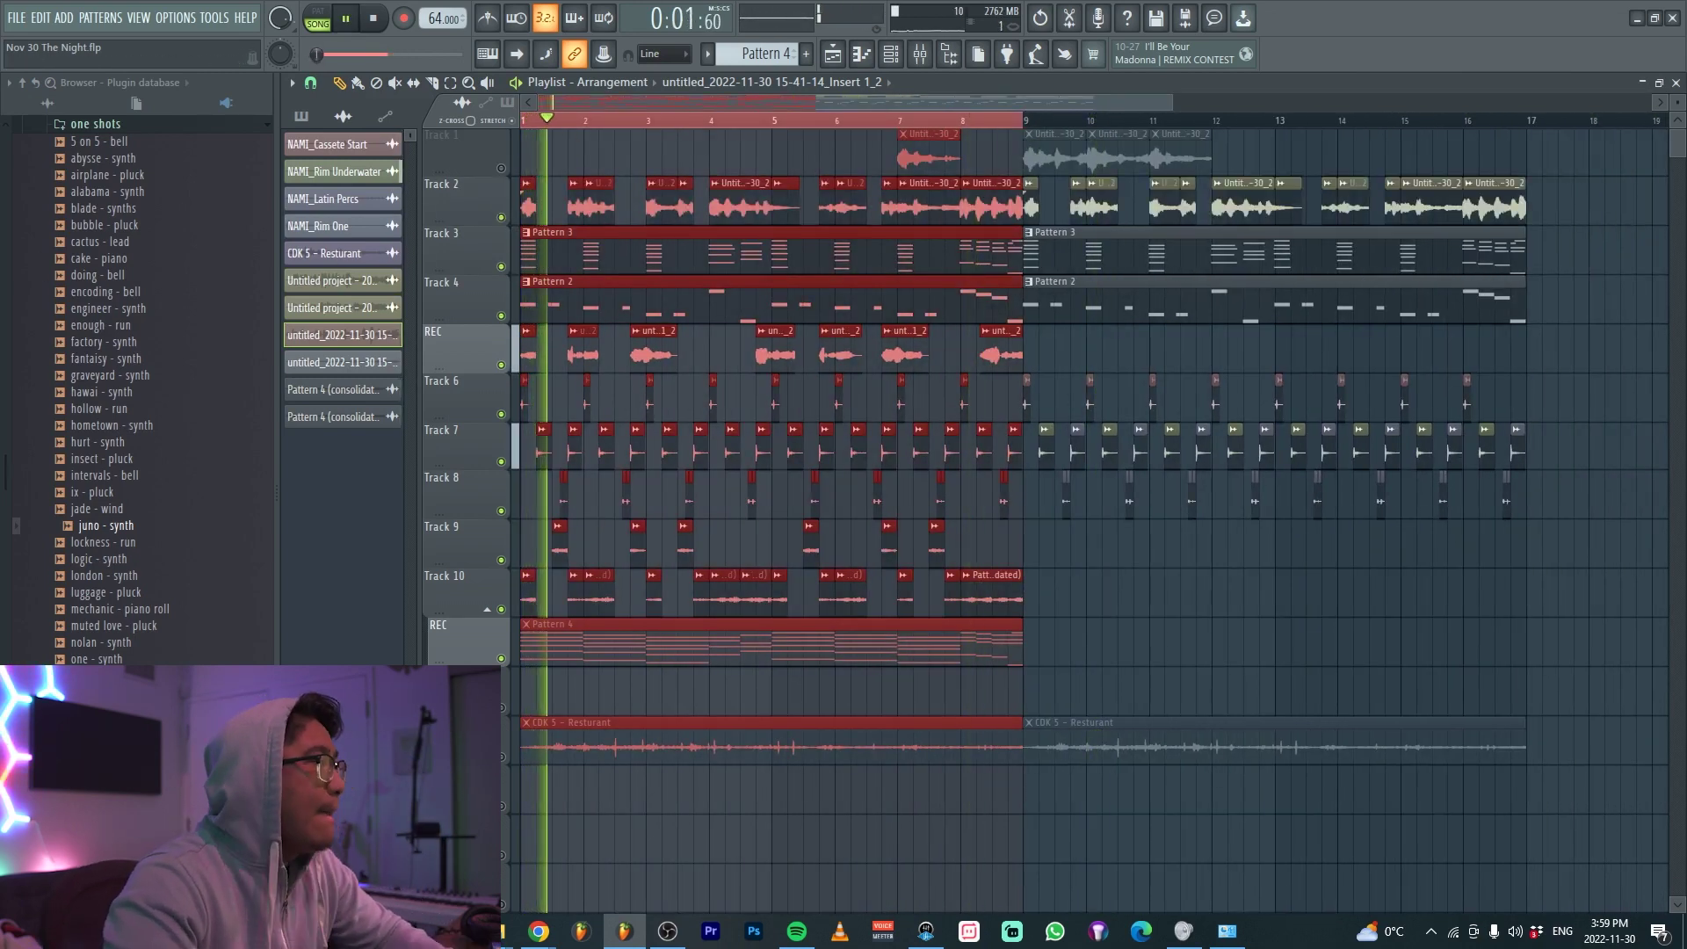
Add the engineer - synth one shot on beat 2 of bar 1 in the empty track below Pattern 4 and unmute that track
scroll(185, 601, up, 4)
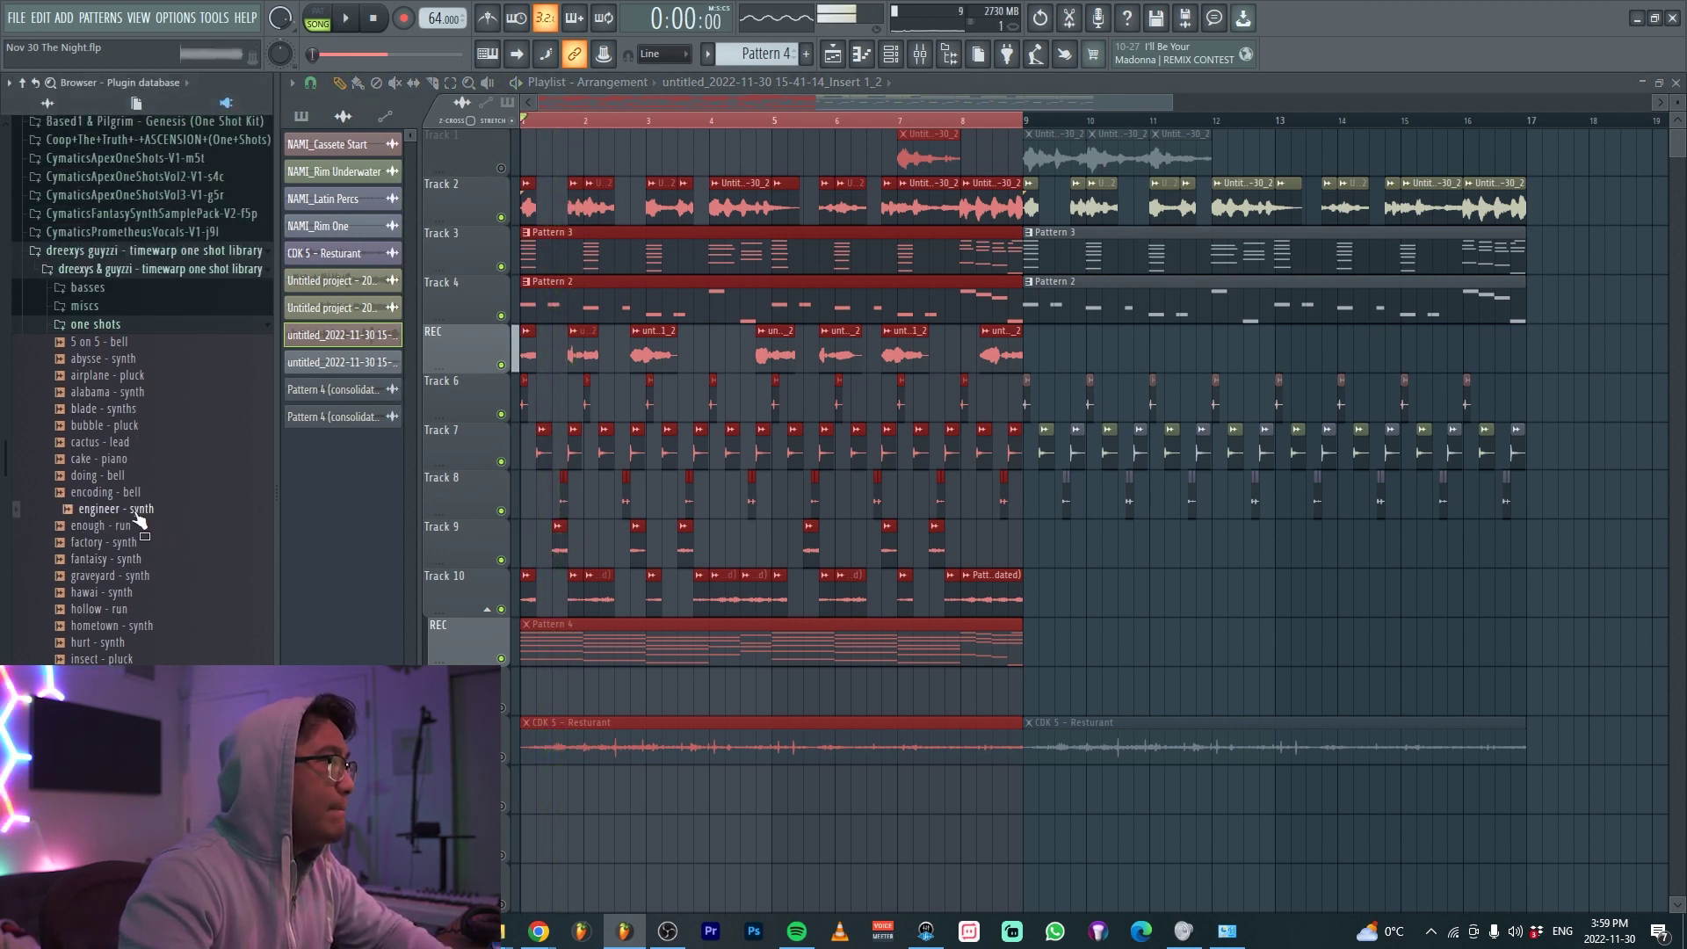
drag(139, 521, 561, 678)
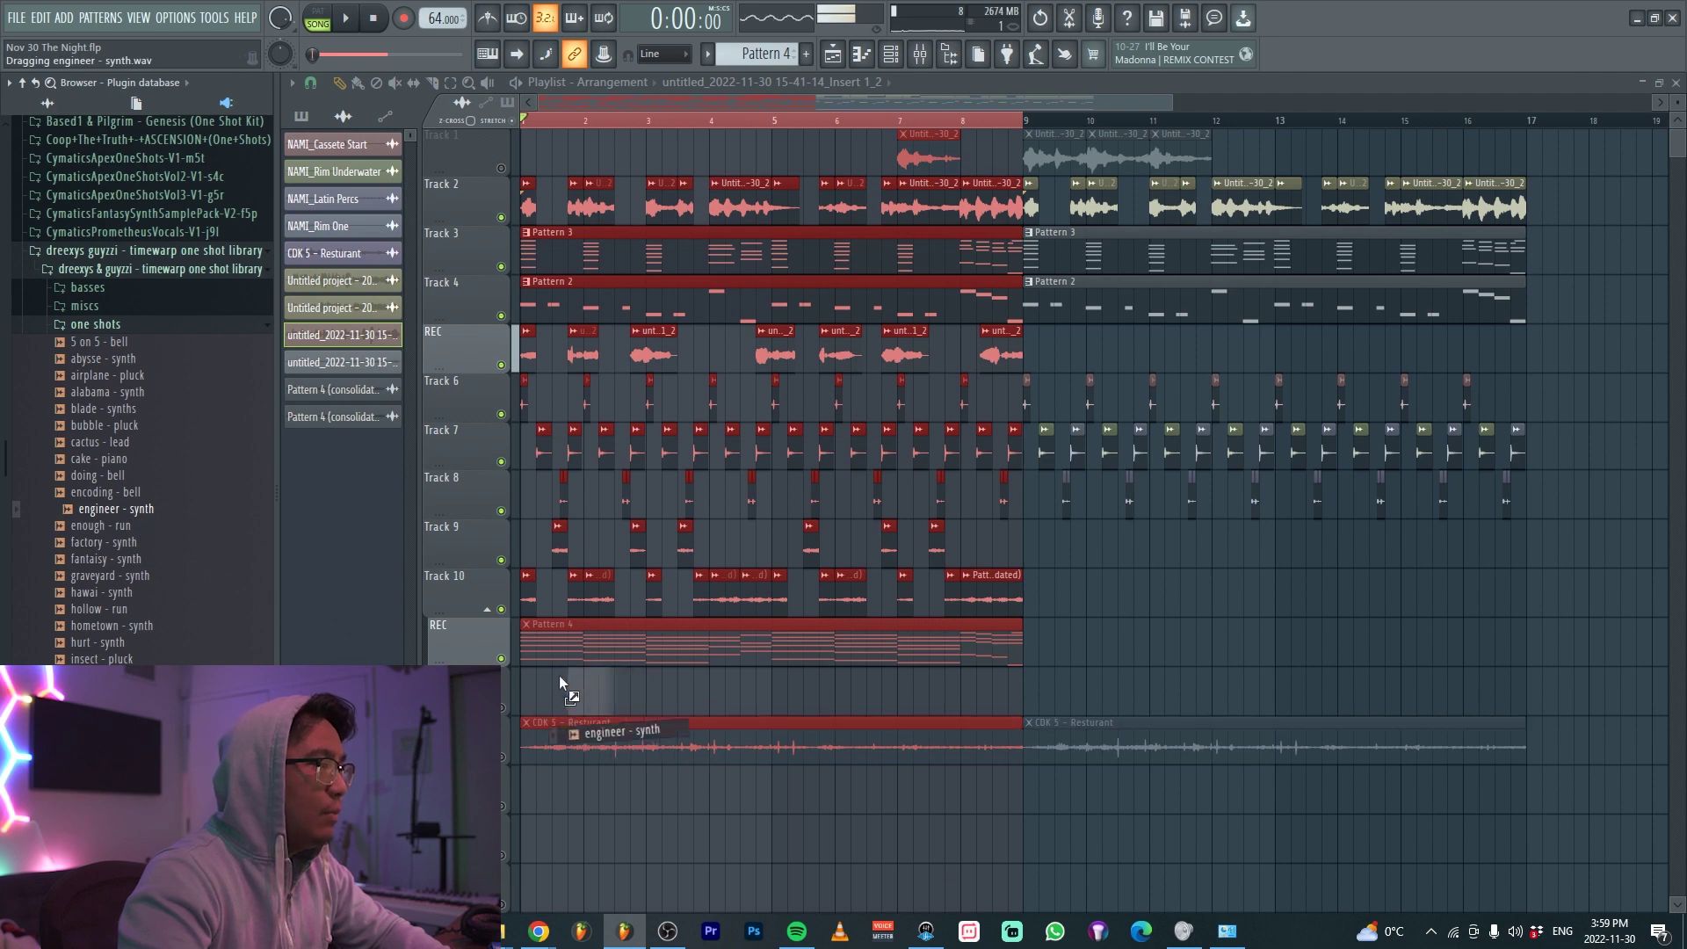
scroll(520, 710, up, 5)
click(502, 707)
scroll(520, 705, up, 3)
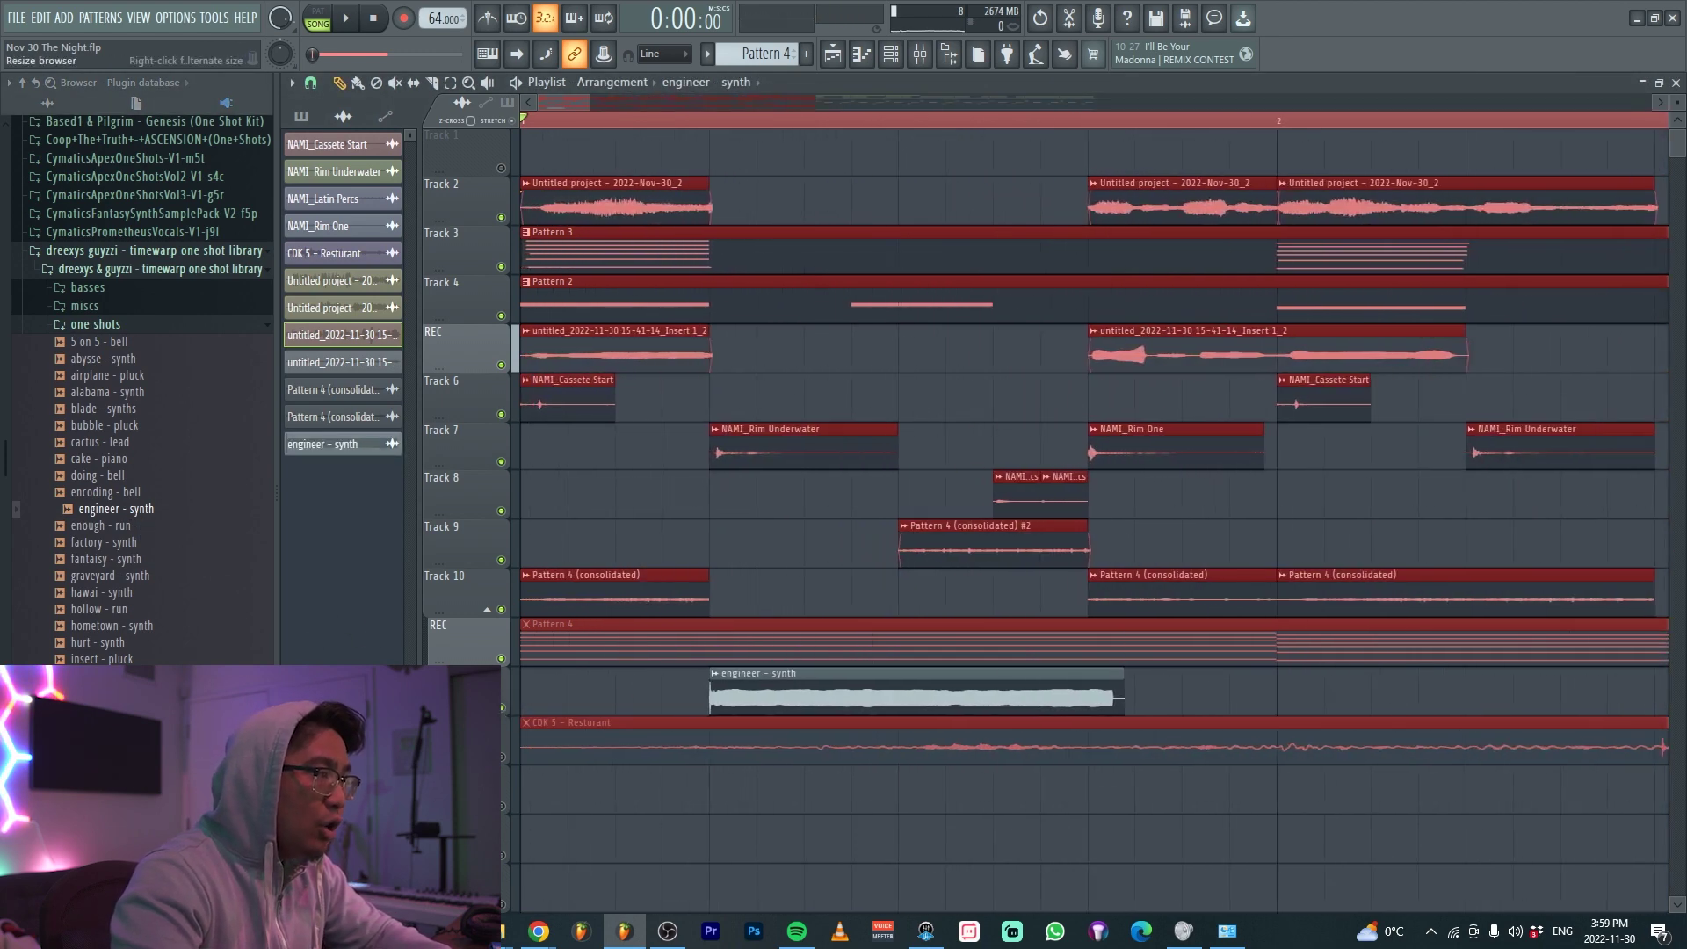
Lower the engineer - synth audio clip's pitch by 500 cents and trim the clip to a short piece on beat 2 of bar 1
key(space)
key(space)
double_click(817, 690)
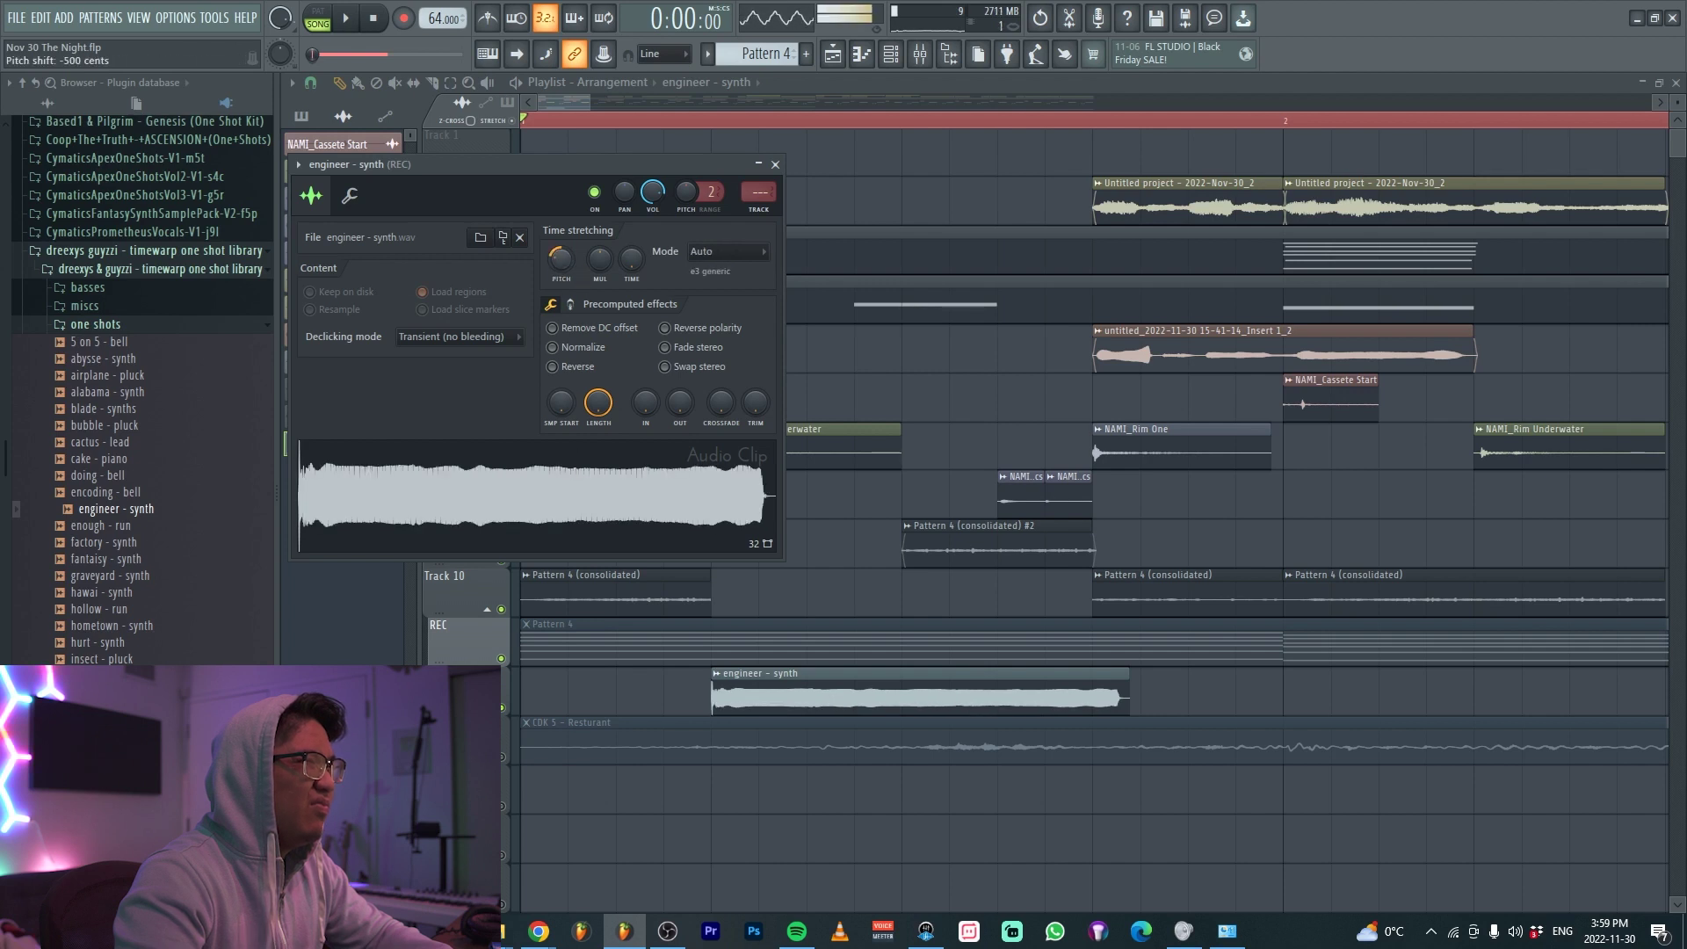
key(Escape)
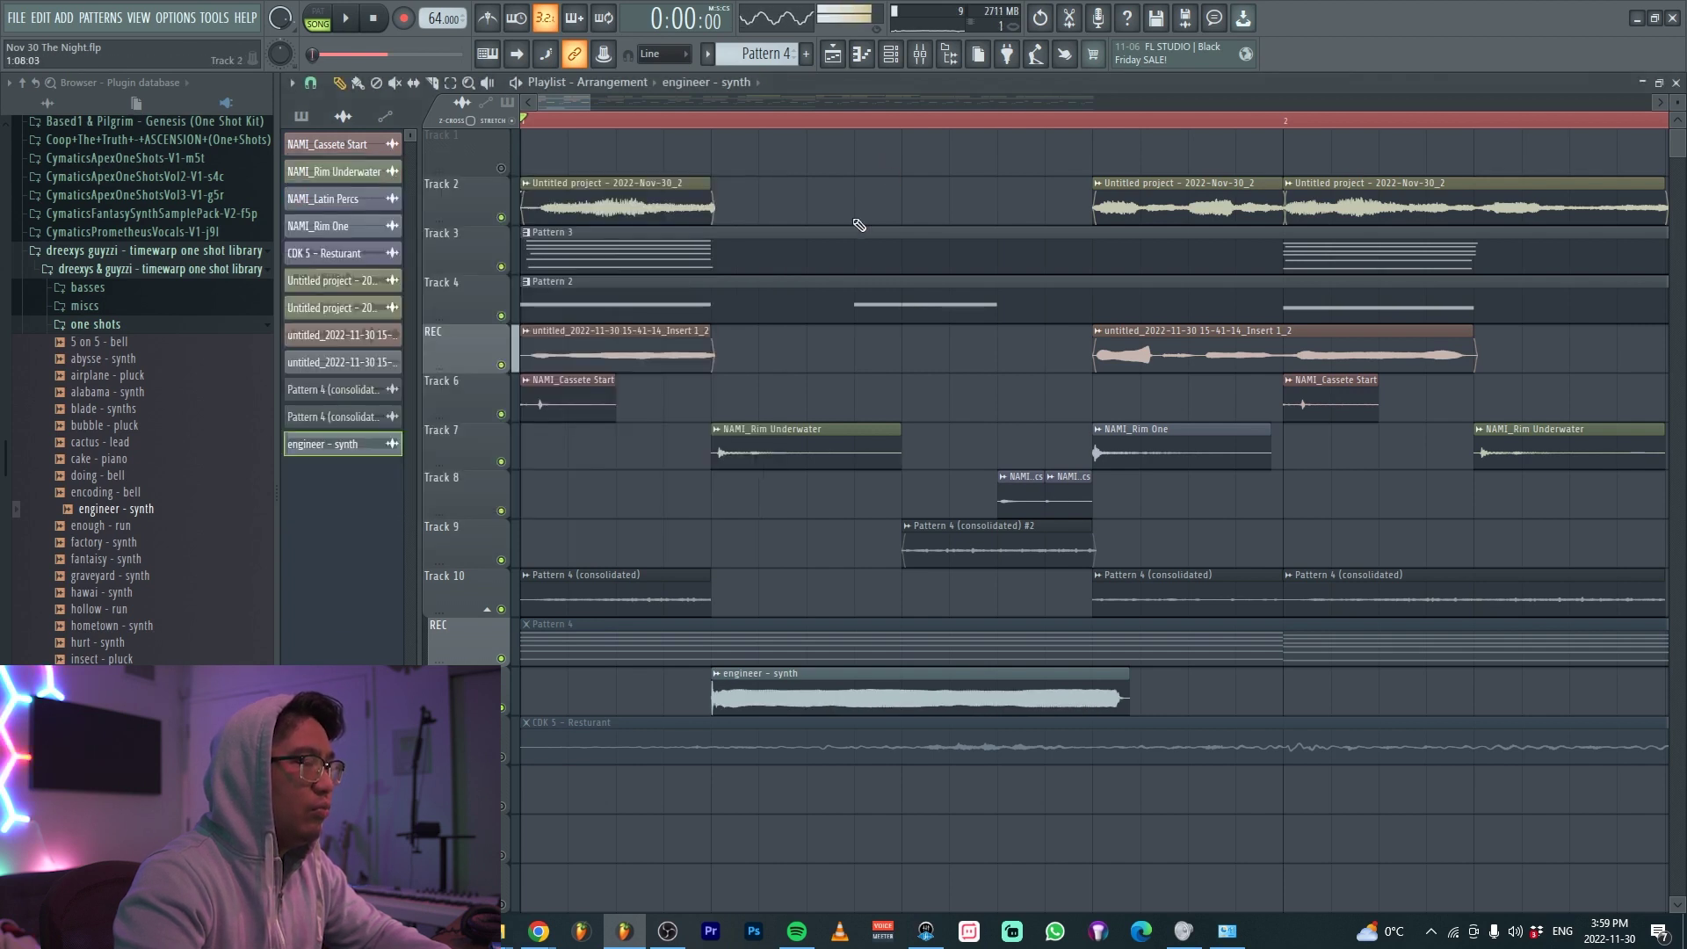
key(space)
right_click(832, 714)
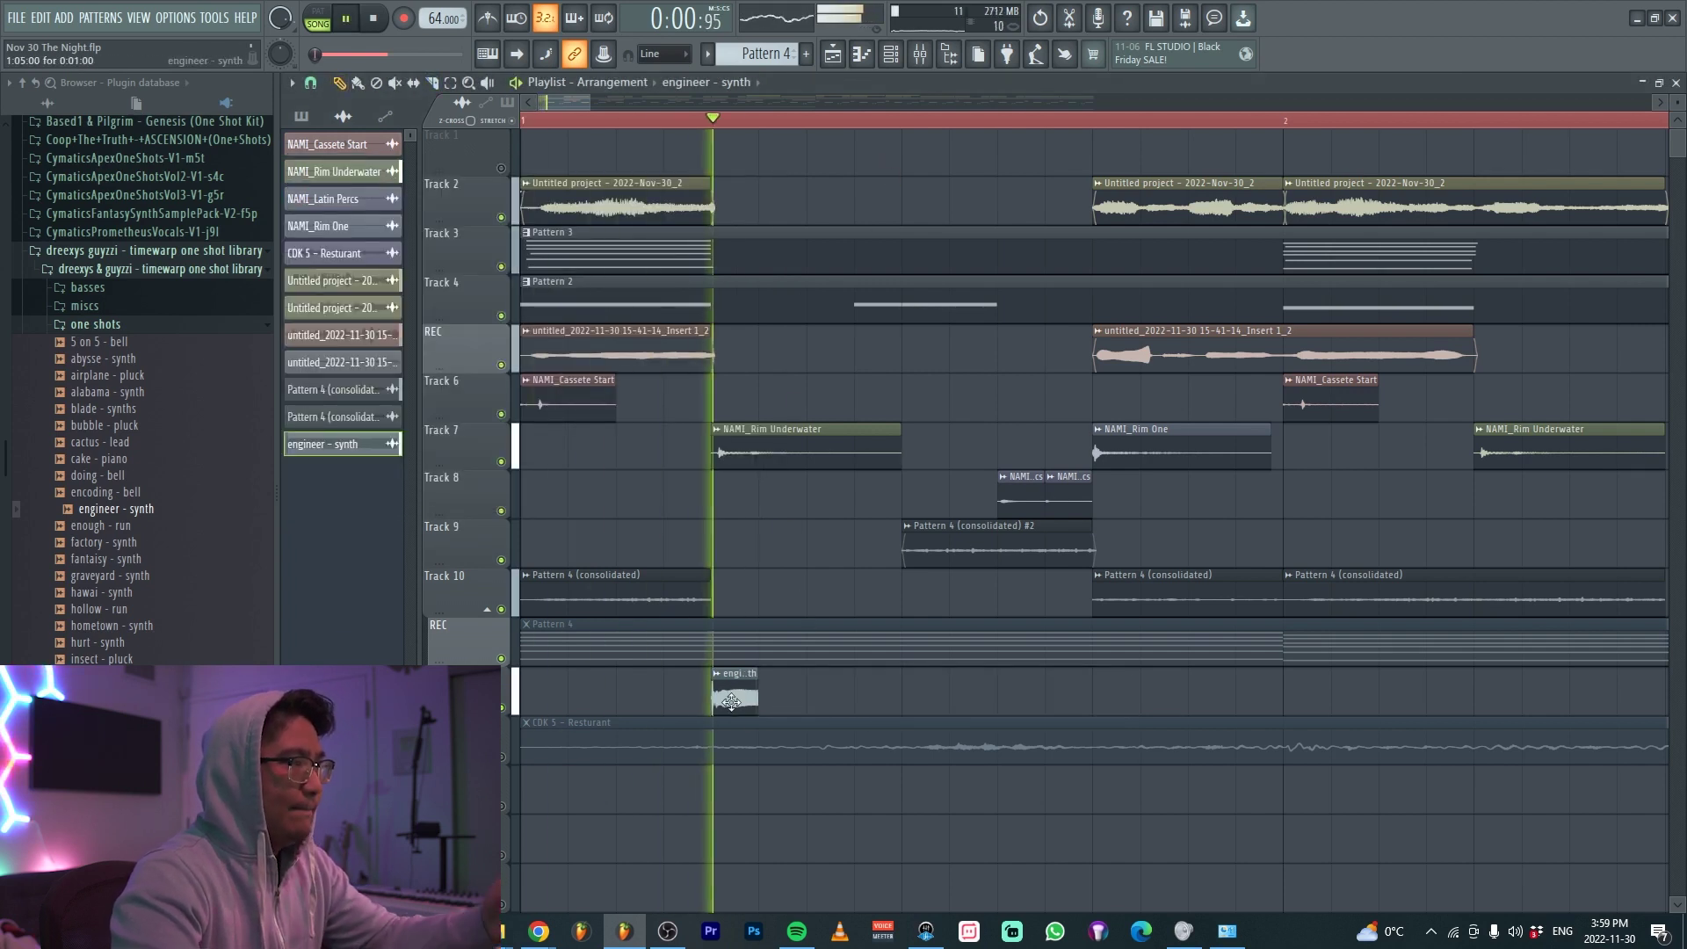
double_click(737, 696)
key(space)
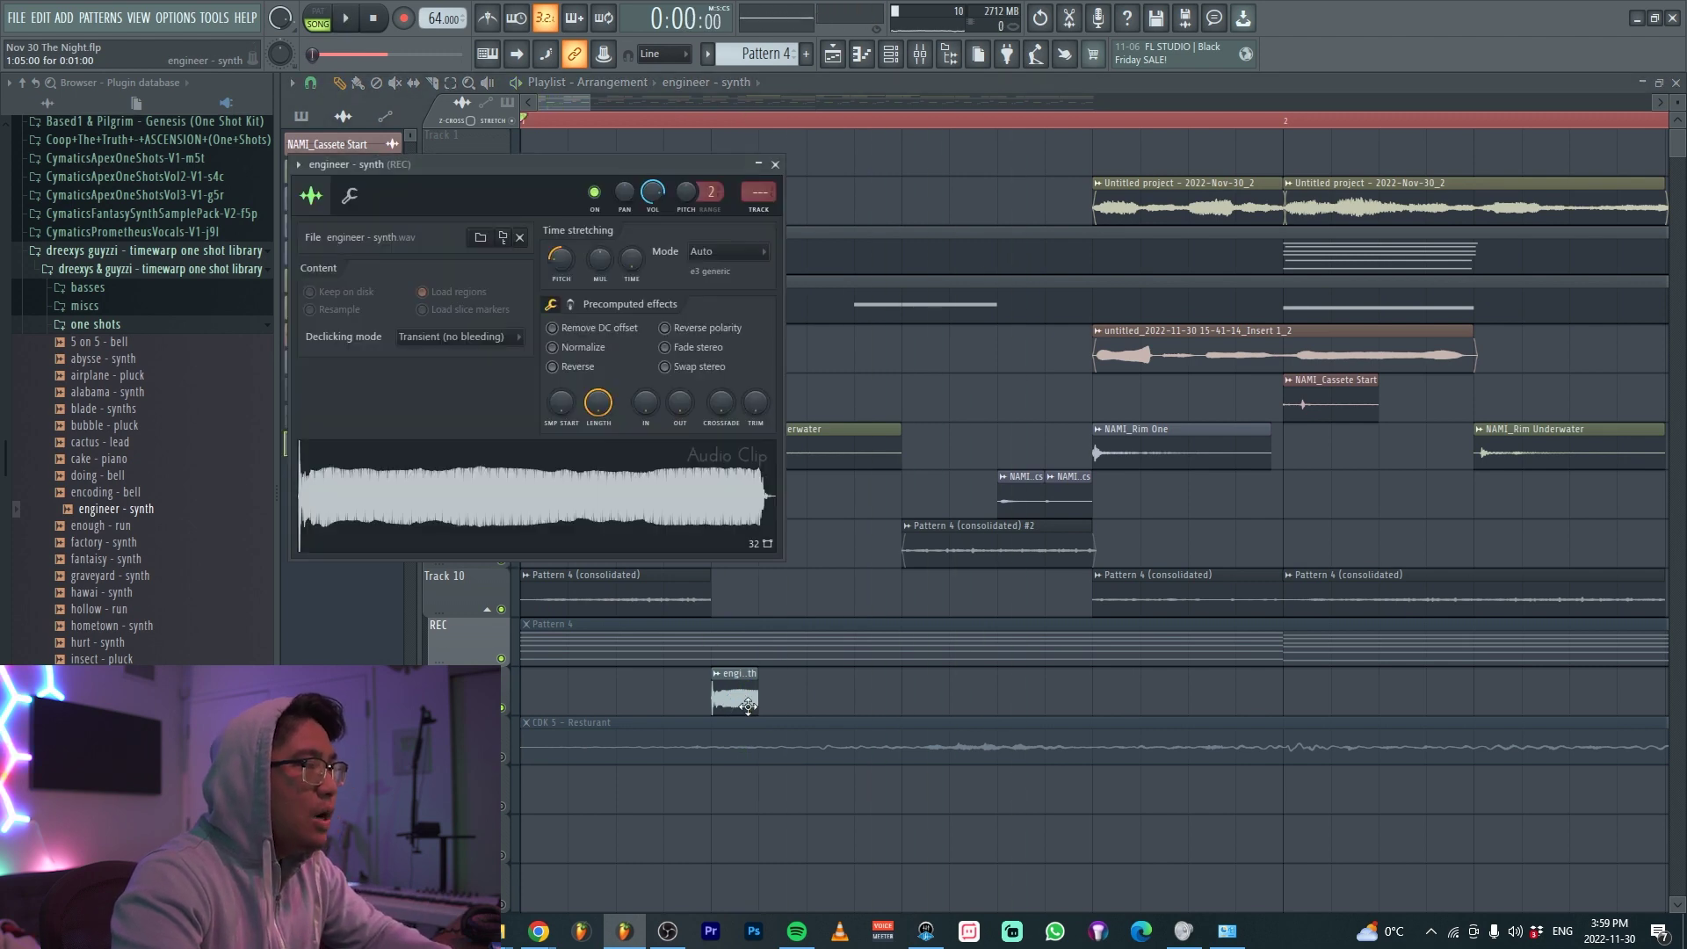
Delete the engineer - synth clip from the playlist and remove its audio clip channel from the channel rack
right_click(745, 702)
click(890, 55)
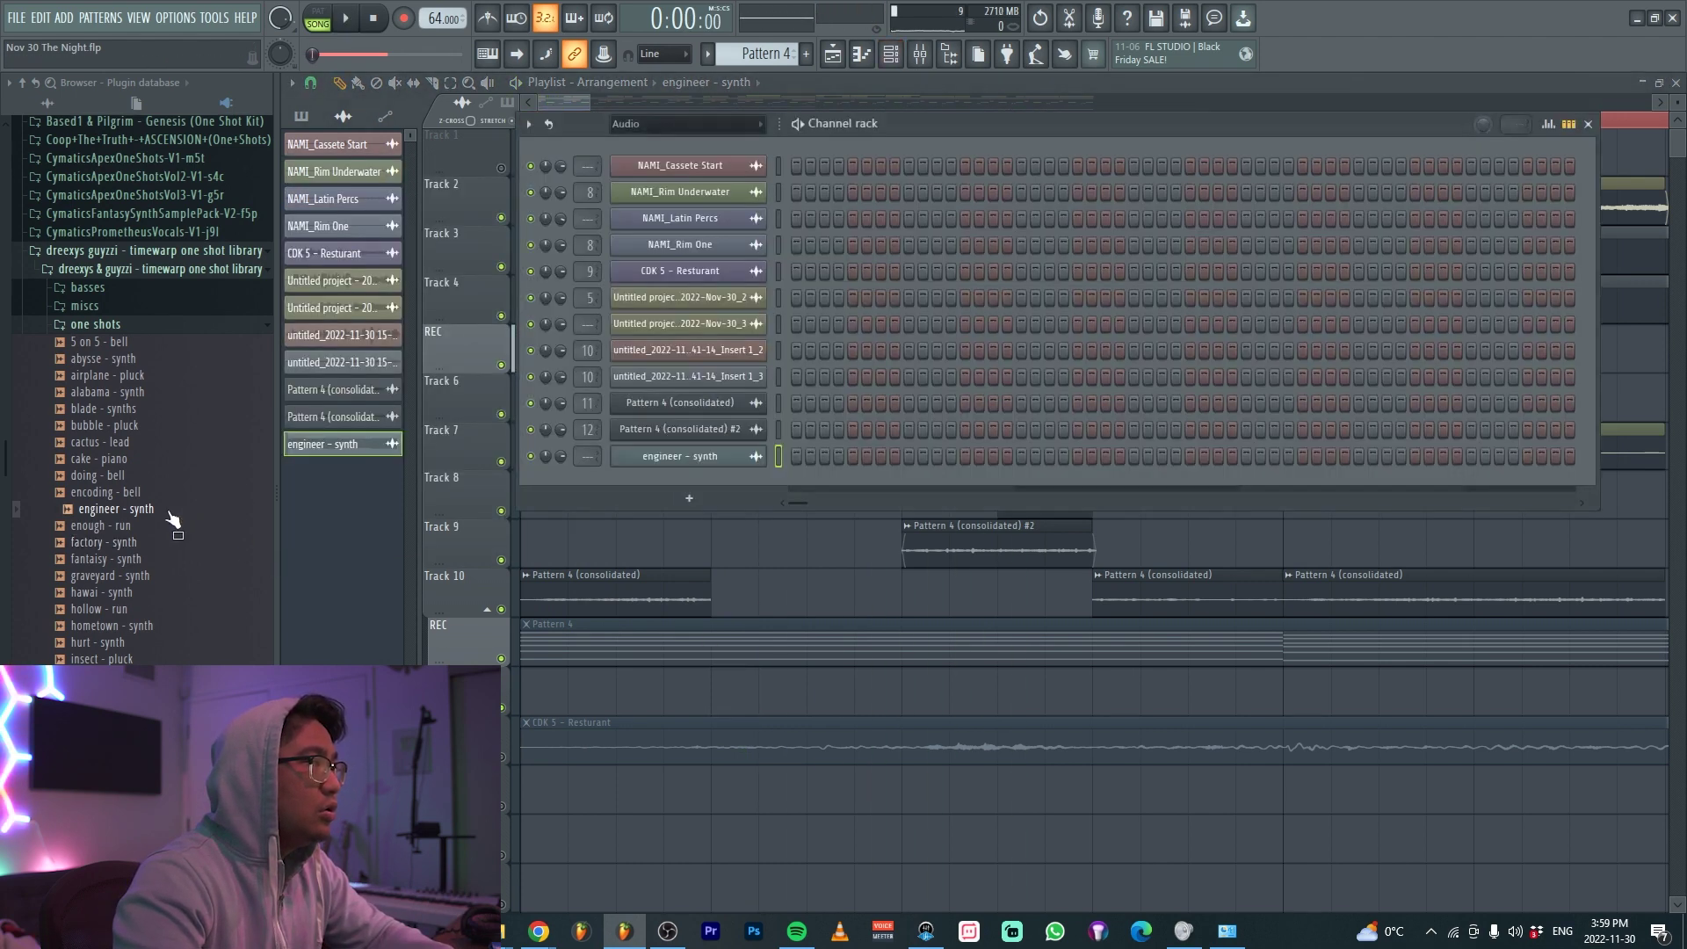
drag(677, 453, 237, 492)
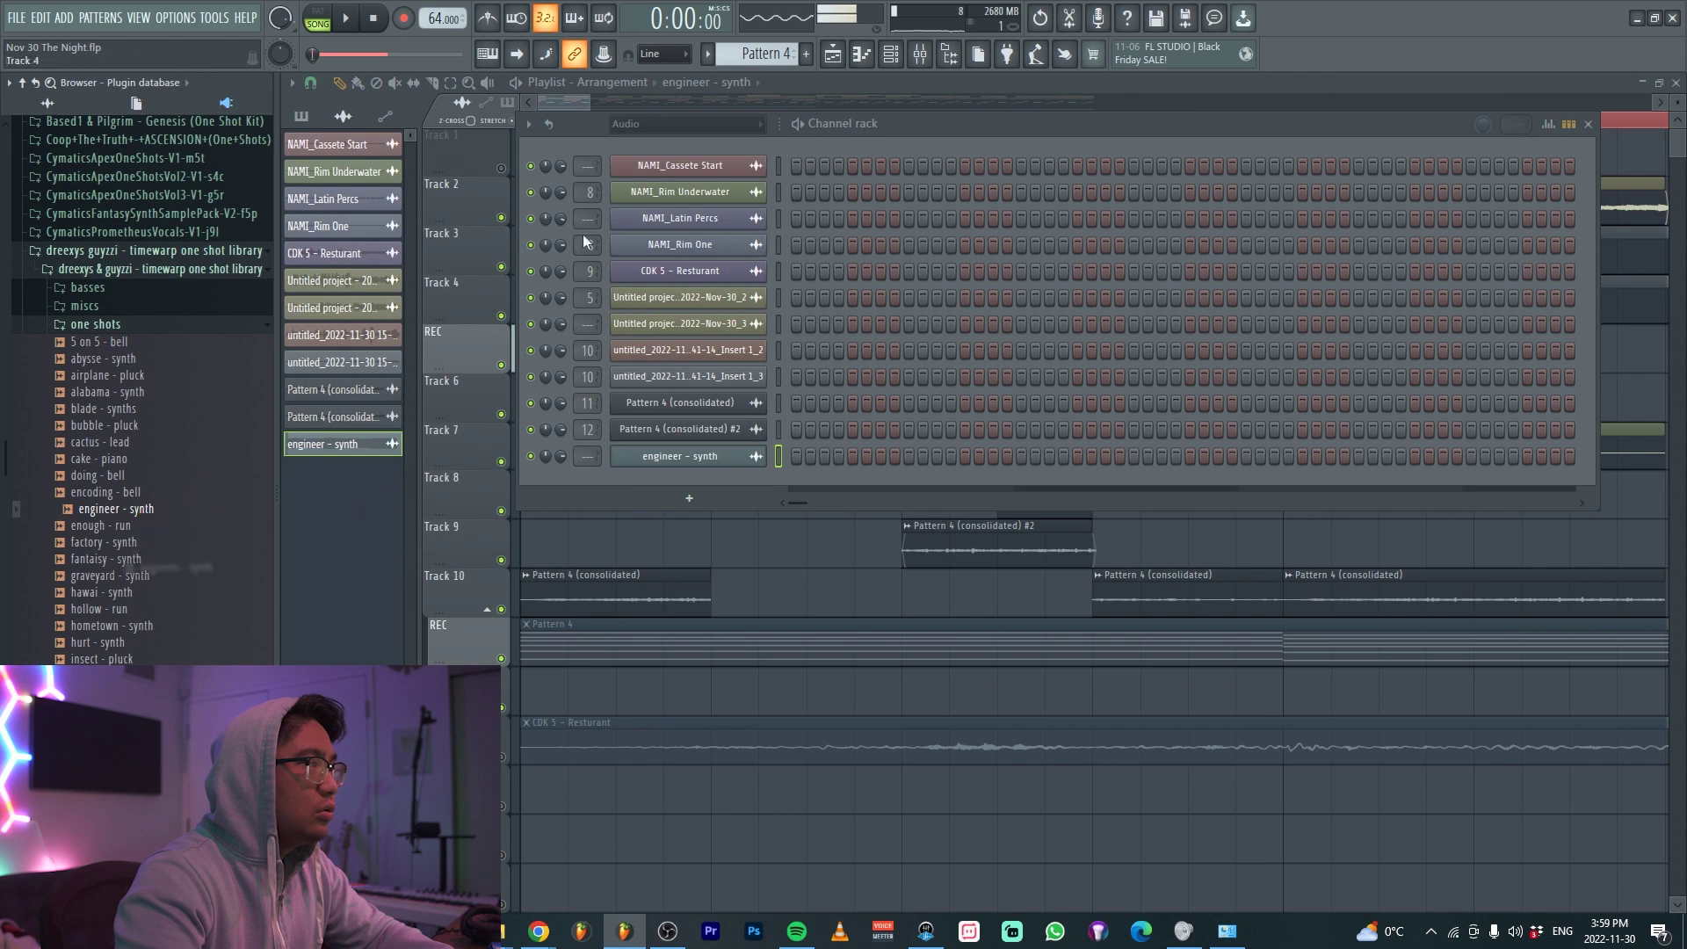
click(620, 143)
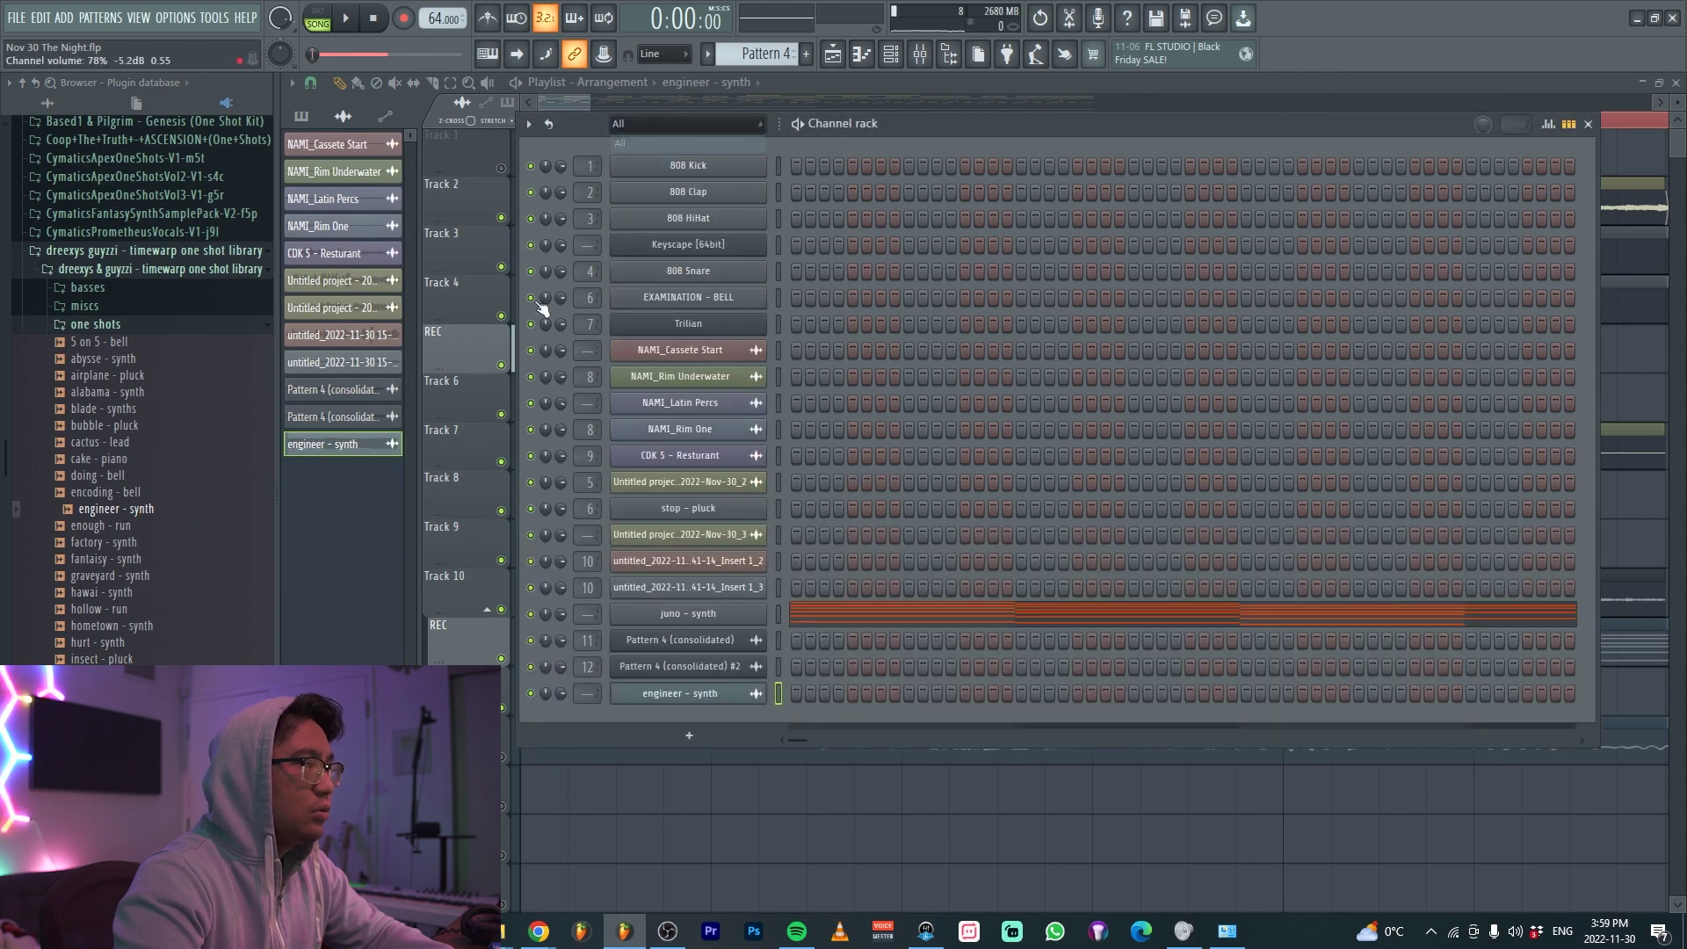
right_click(711, 708)
click(800, 848)
key(Return)
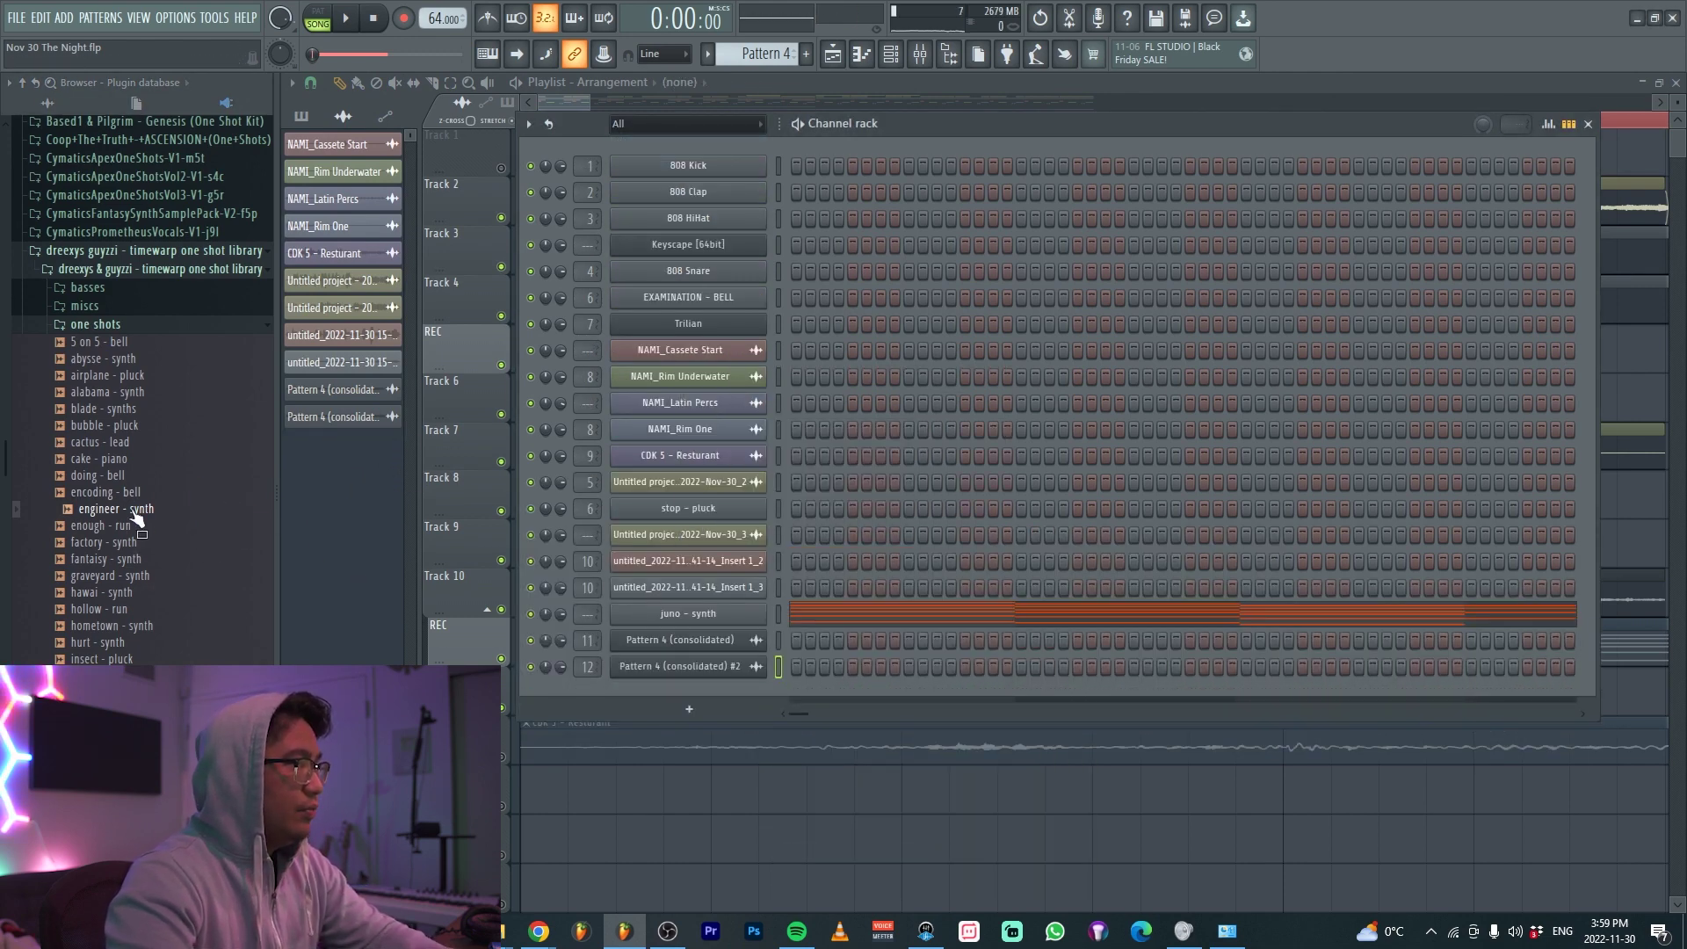
Load the engineer - synth one shot into a new sampler channel and give its volume envelope no hold, no sustain and a short decay
right_click(141, 504)
click(185, 526)
click(372, 220)
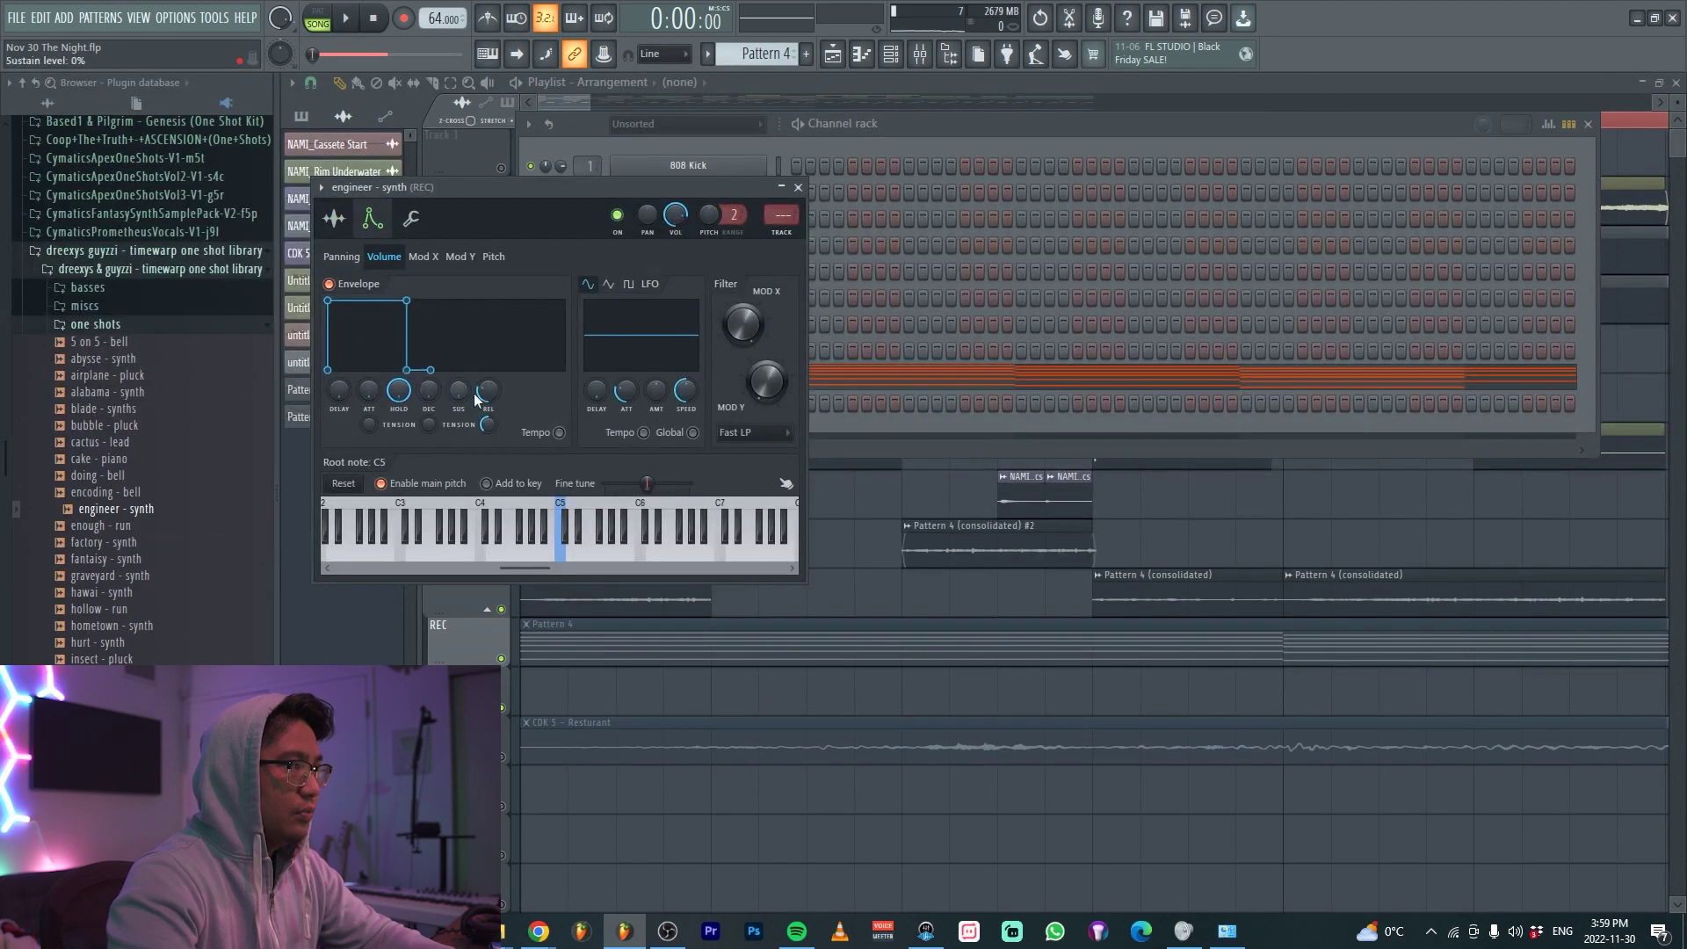
click(910, 144)
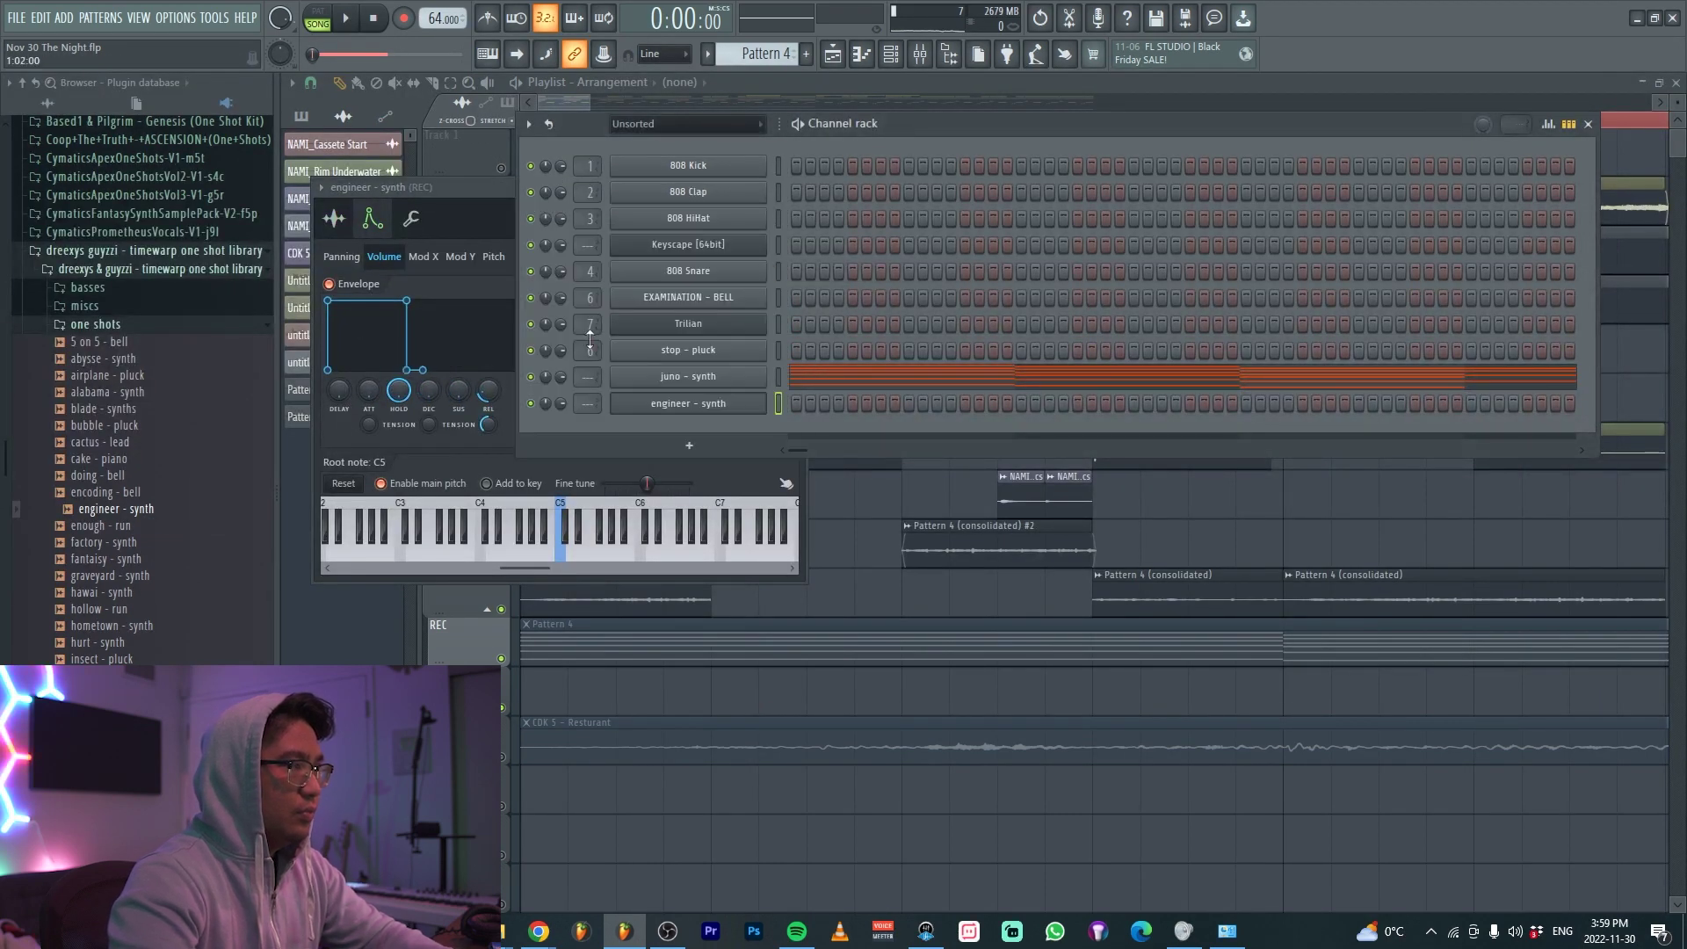
click(400, 391)
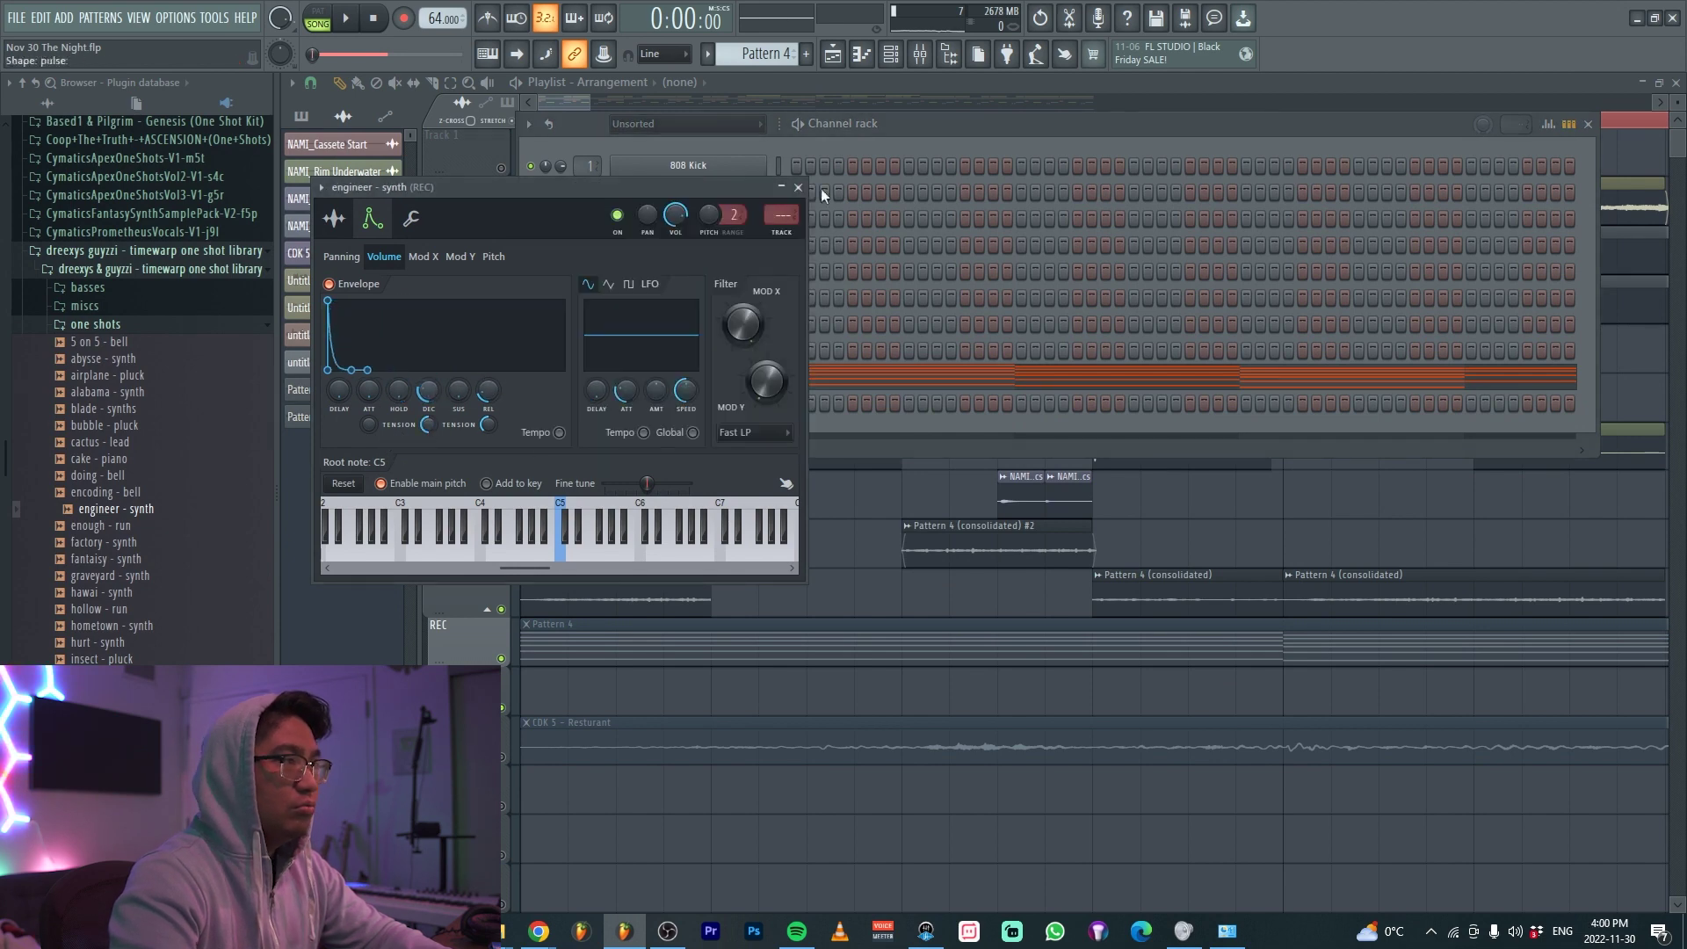
click(958, 144)
Write F#5 engineer - synth notes on beat 3 of bars 1 and 3 in a new Pattern 5 and place it below Pattern 4 in the playlist
key(F4)
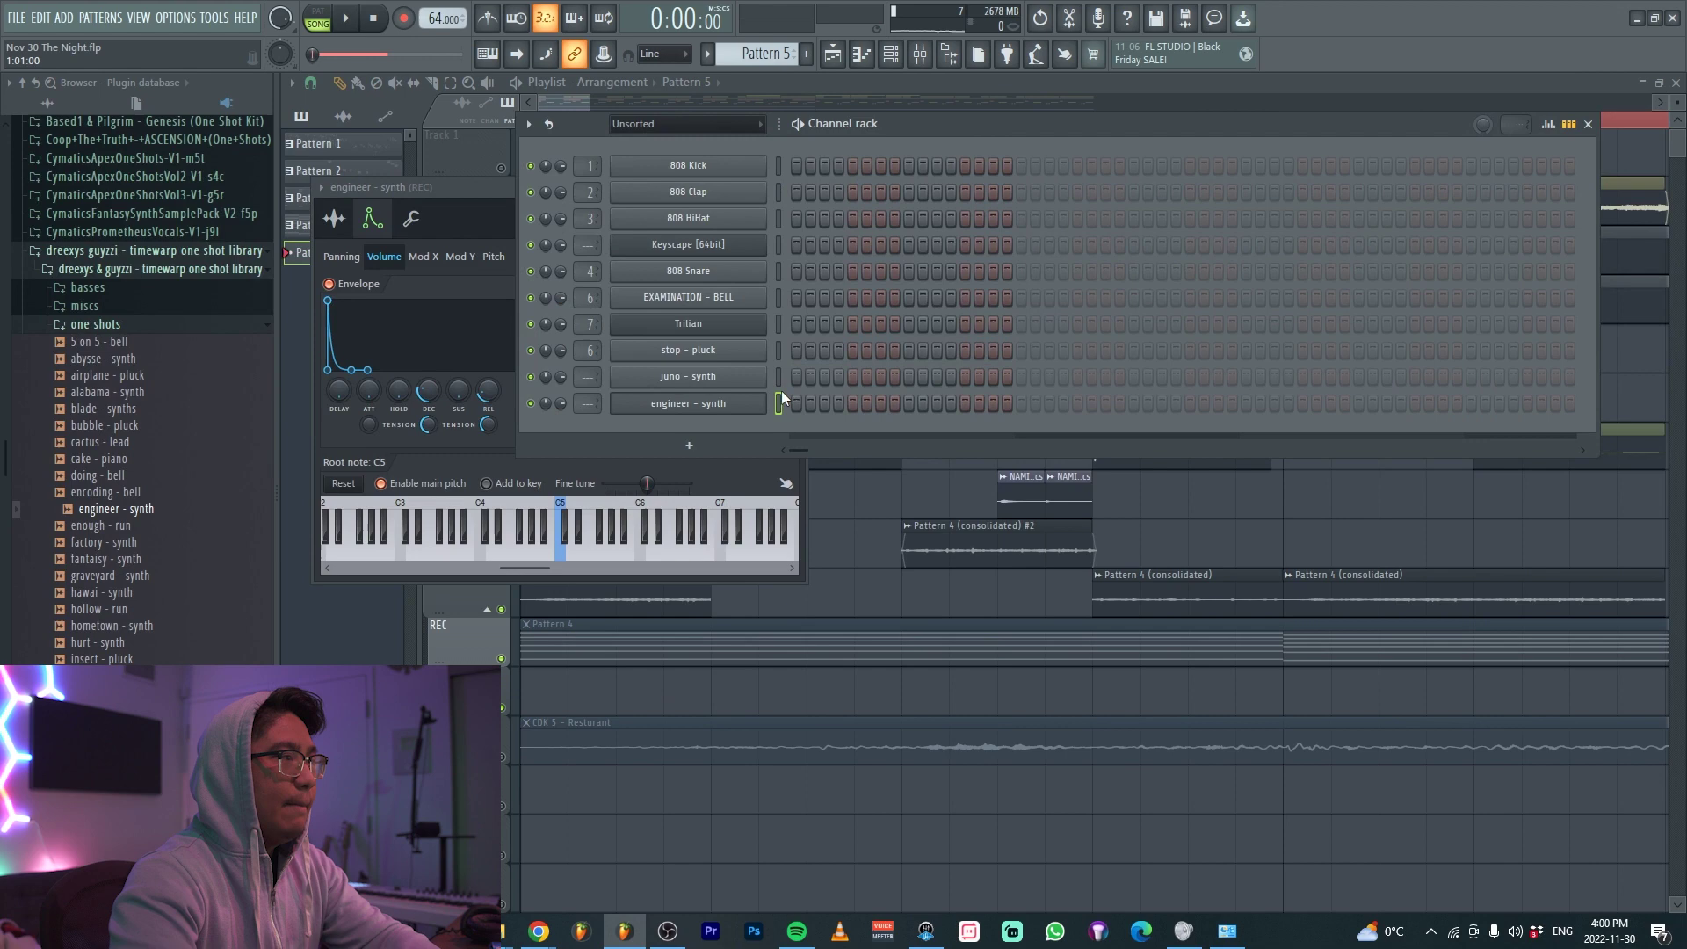
right_click(699, 402)
click(837, 404)
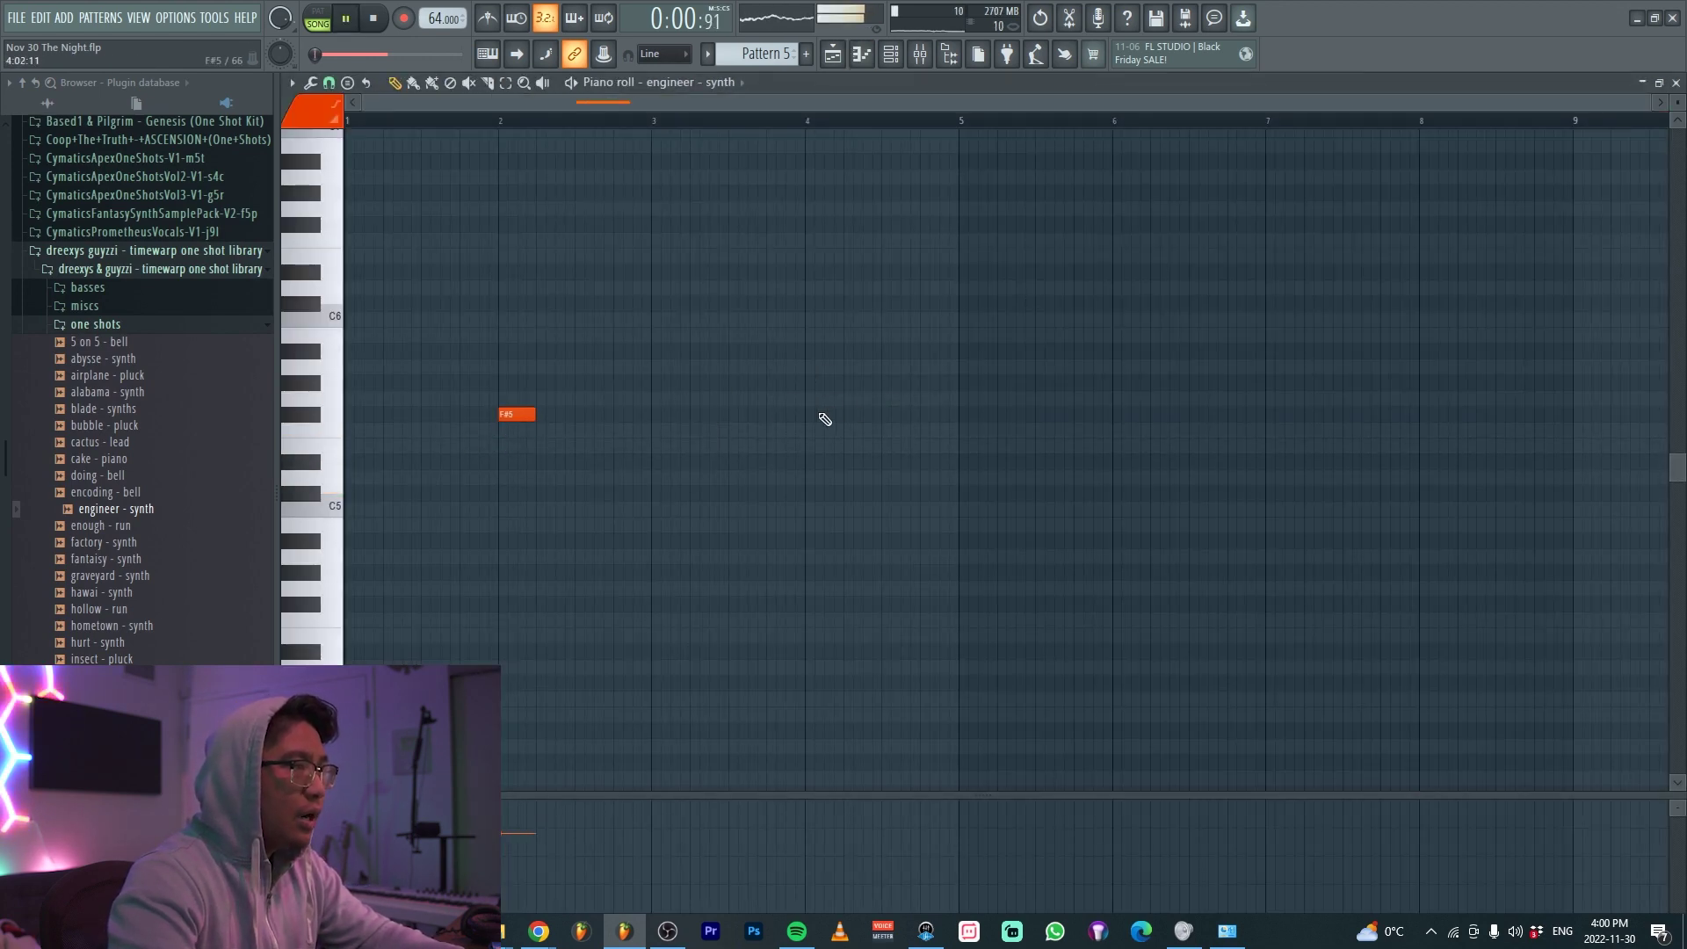
drag(911, 411, 435, 470)
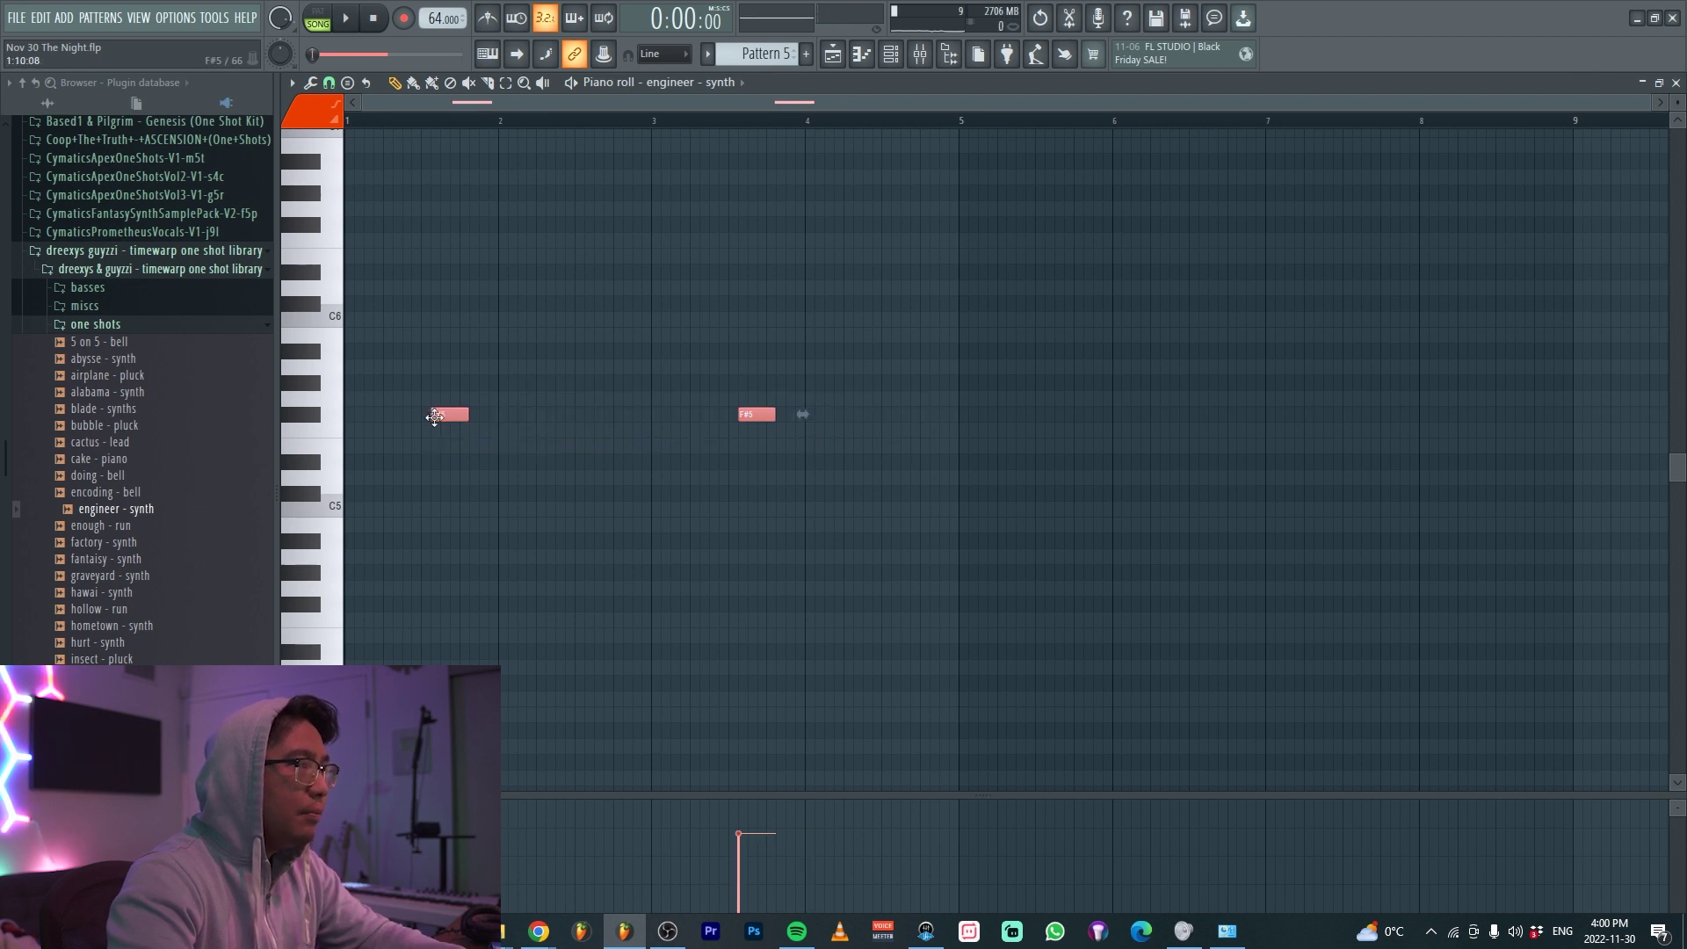
key(F5)
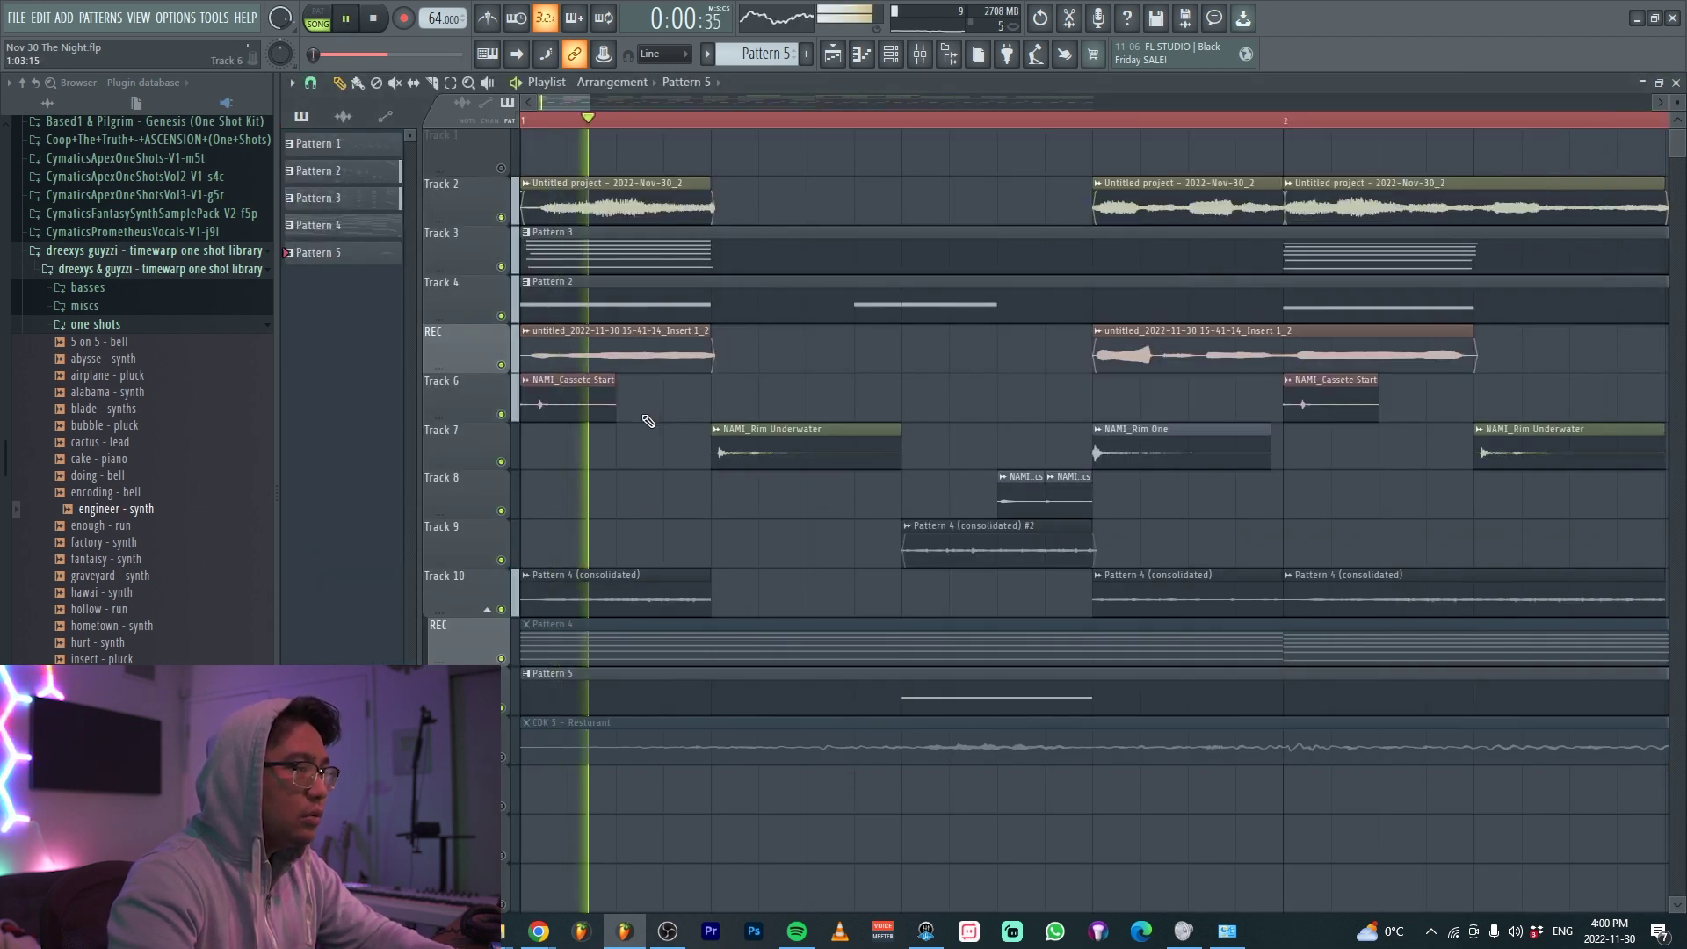
Move the two F#5 notes to beat 2 of bars 1 and 3 and lower them one octave to F#4
key(F7)
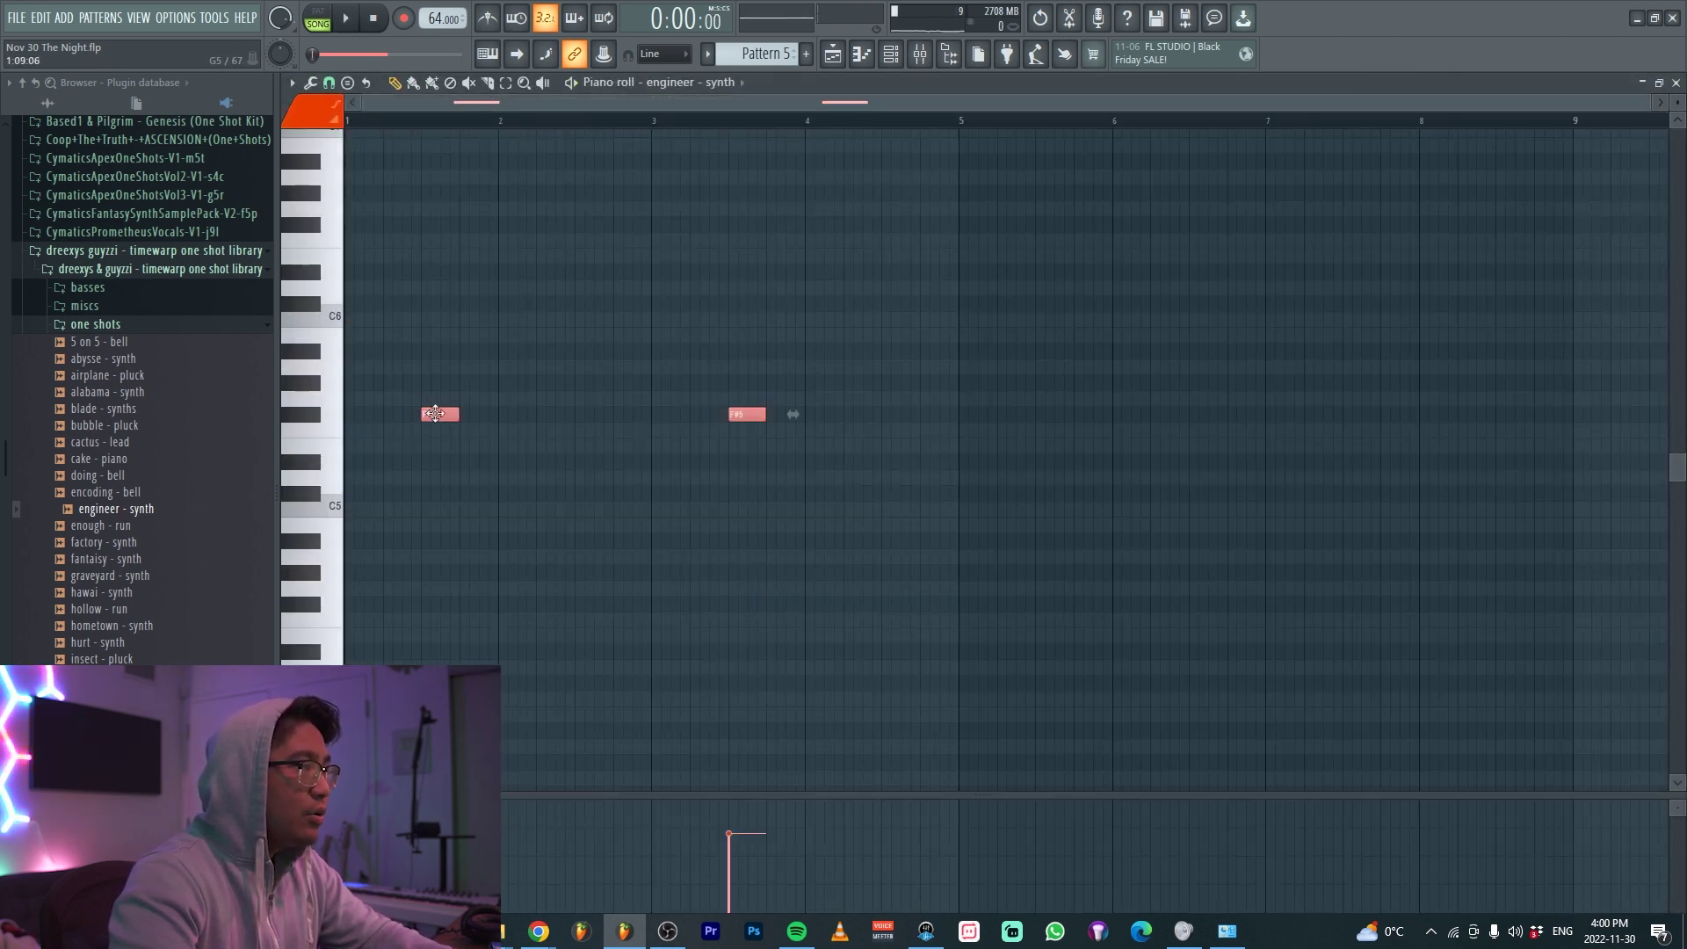
drag(390, 418, 407, 425)
scroll(331, 436, up, 2)
scroll(440, 464, down, 1)
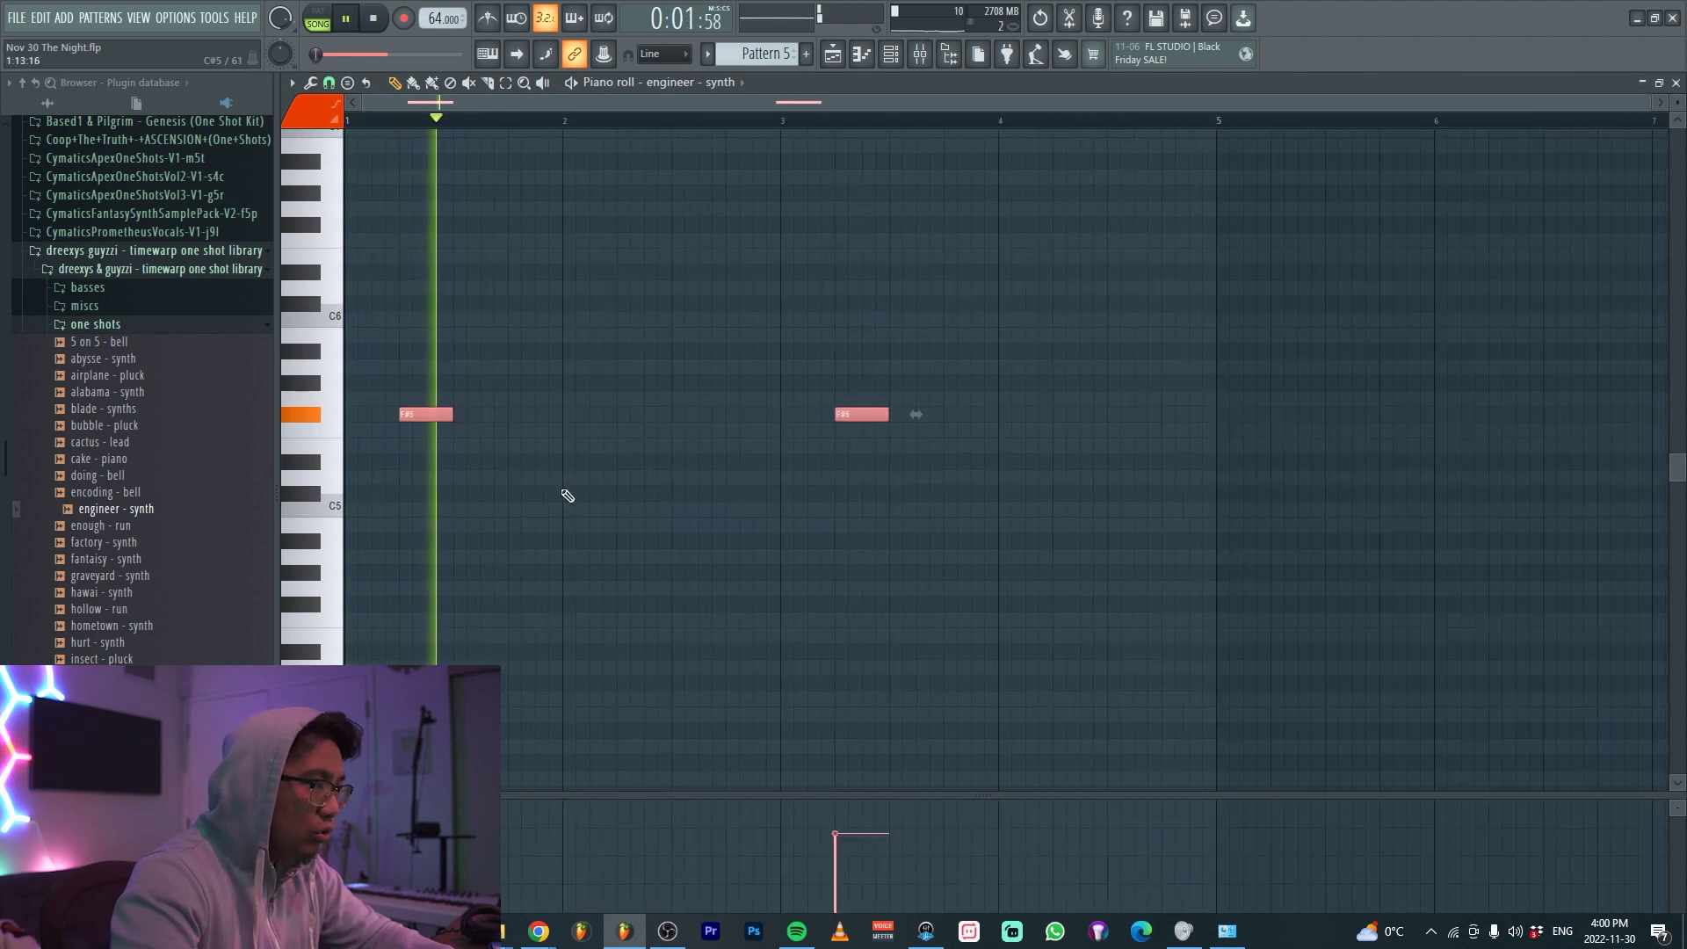
drag(909, 498, 357, 338)
key(ctrl+Down)
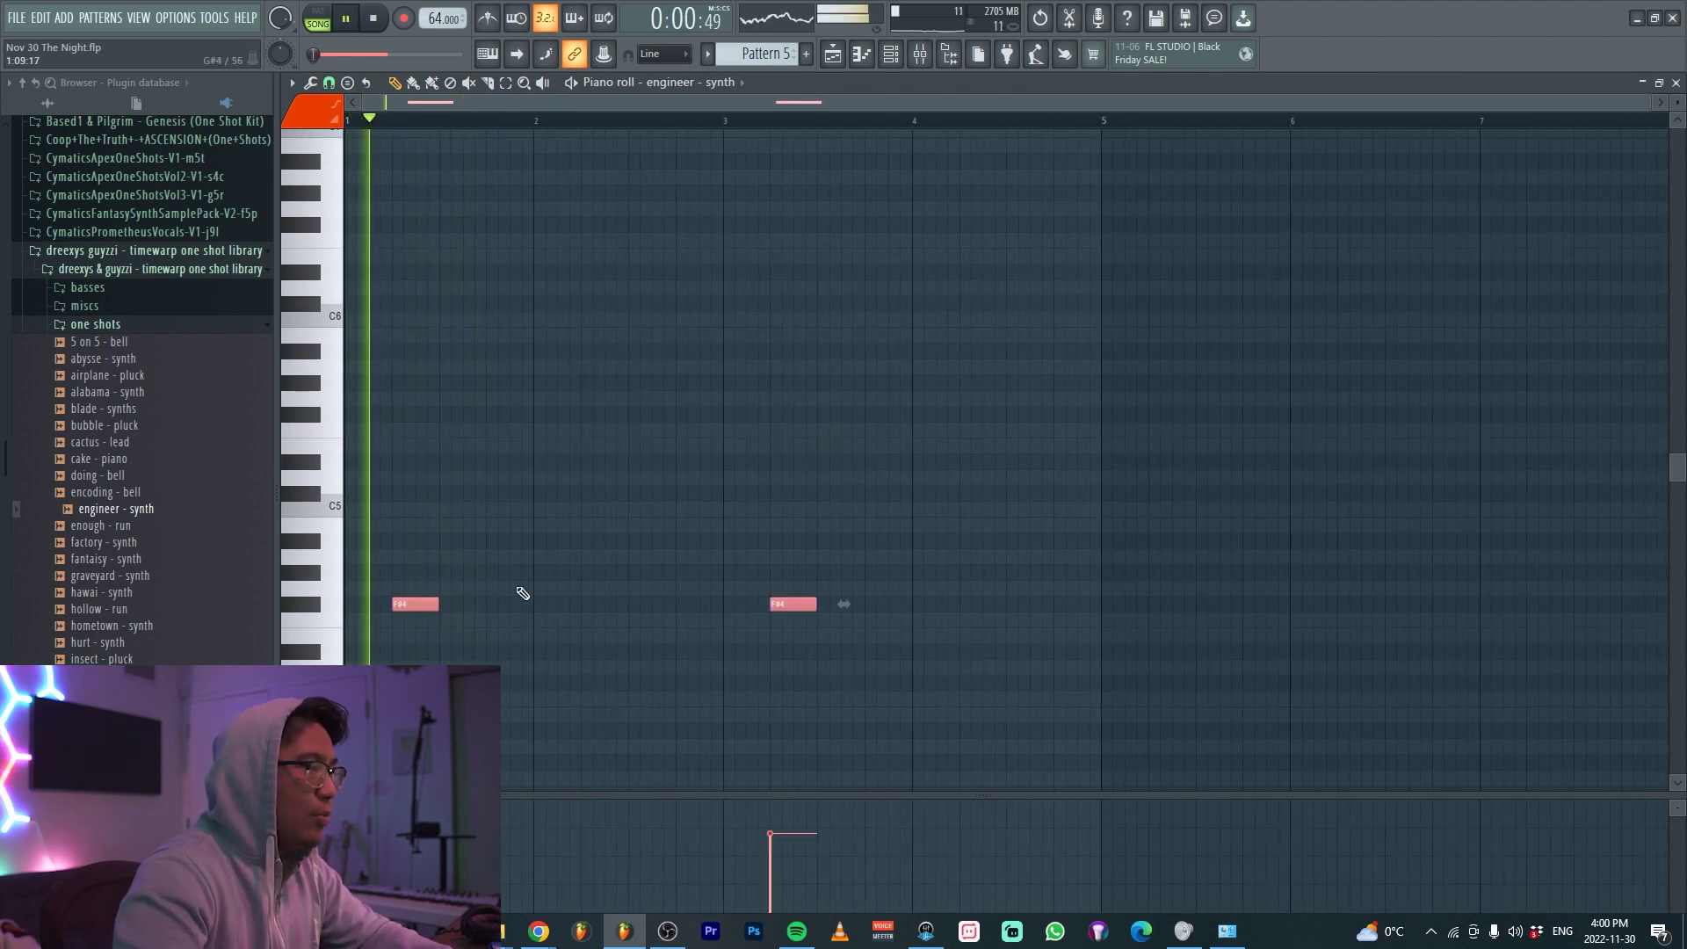
Duplicate the F#4 notes to repeat every half bar from beat 2 of bar 1 to beat 2 of bar 4, and raise their velocities
drag(918, 672, 418, 538)
key(ctrl+b)
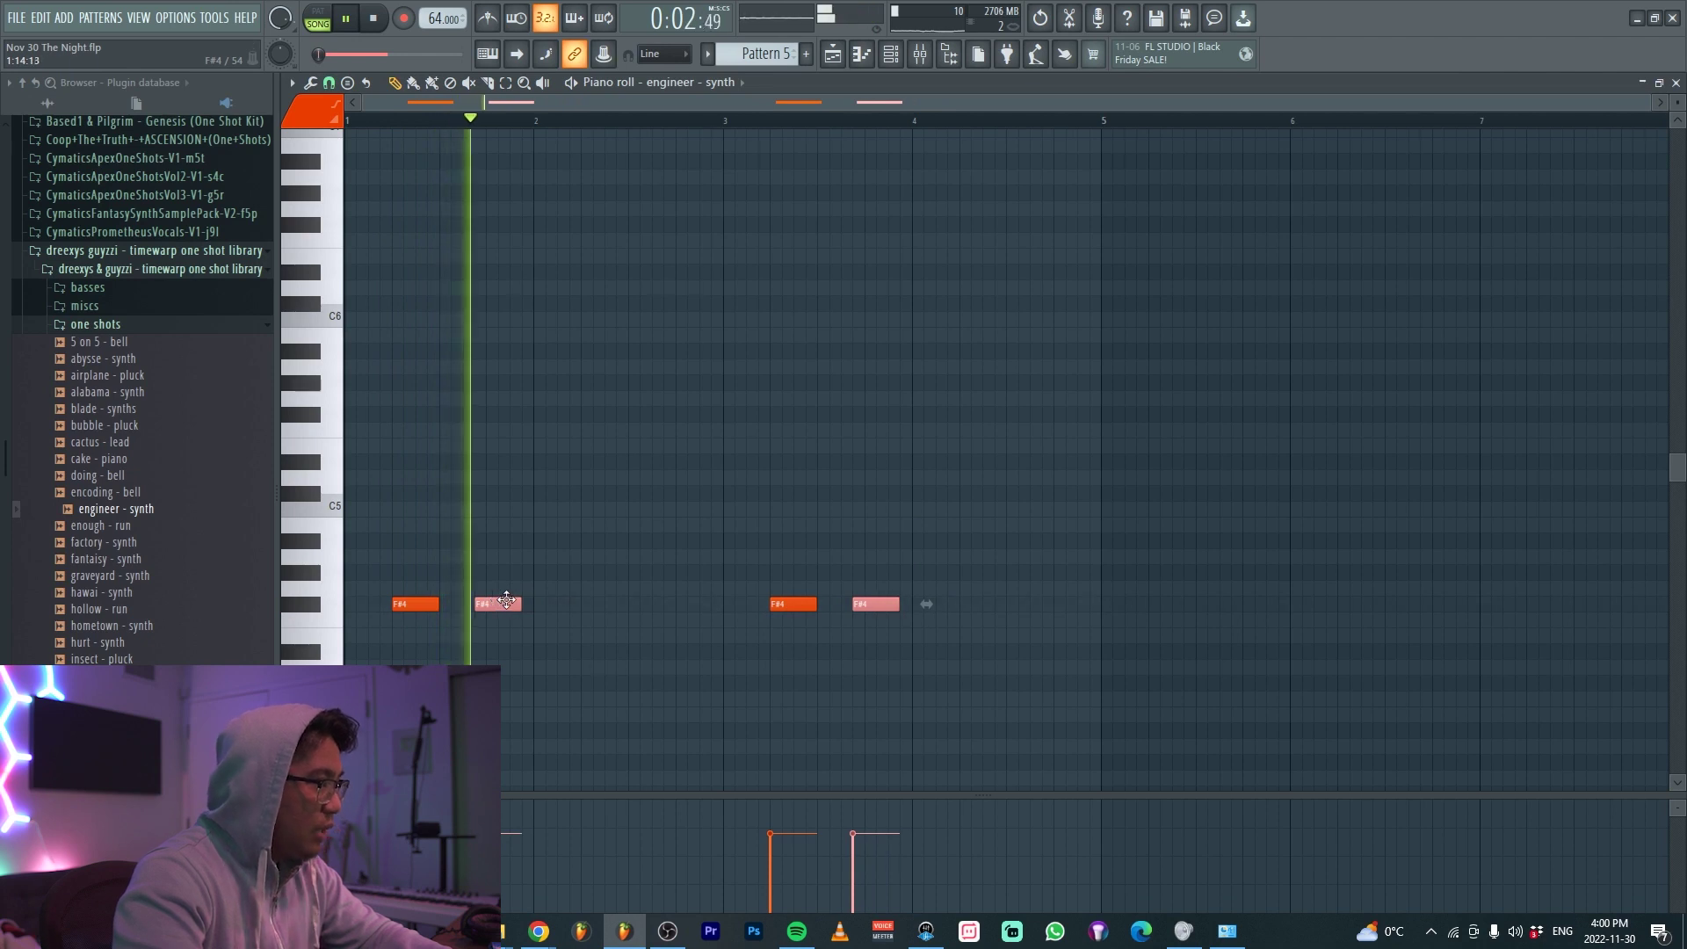
drag(1001, 638, 606, 602)
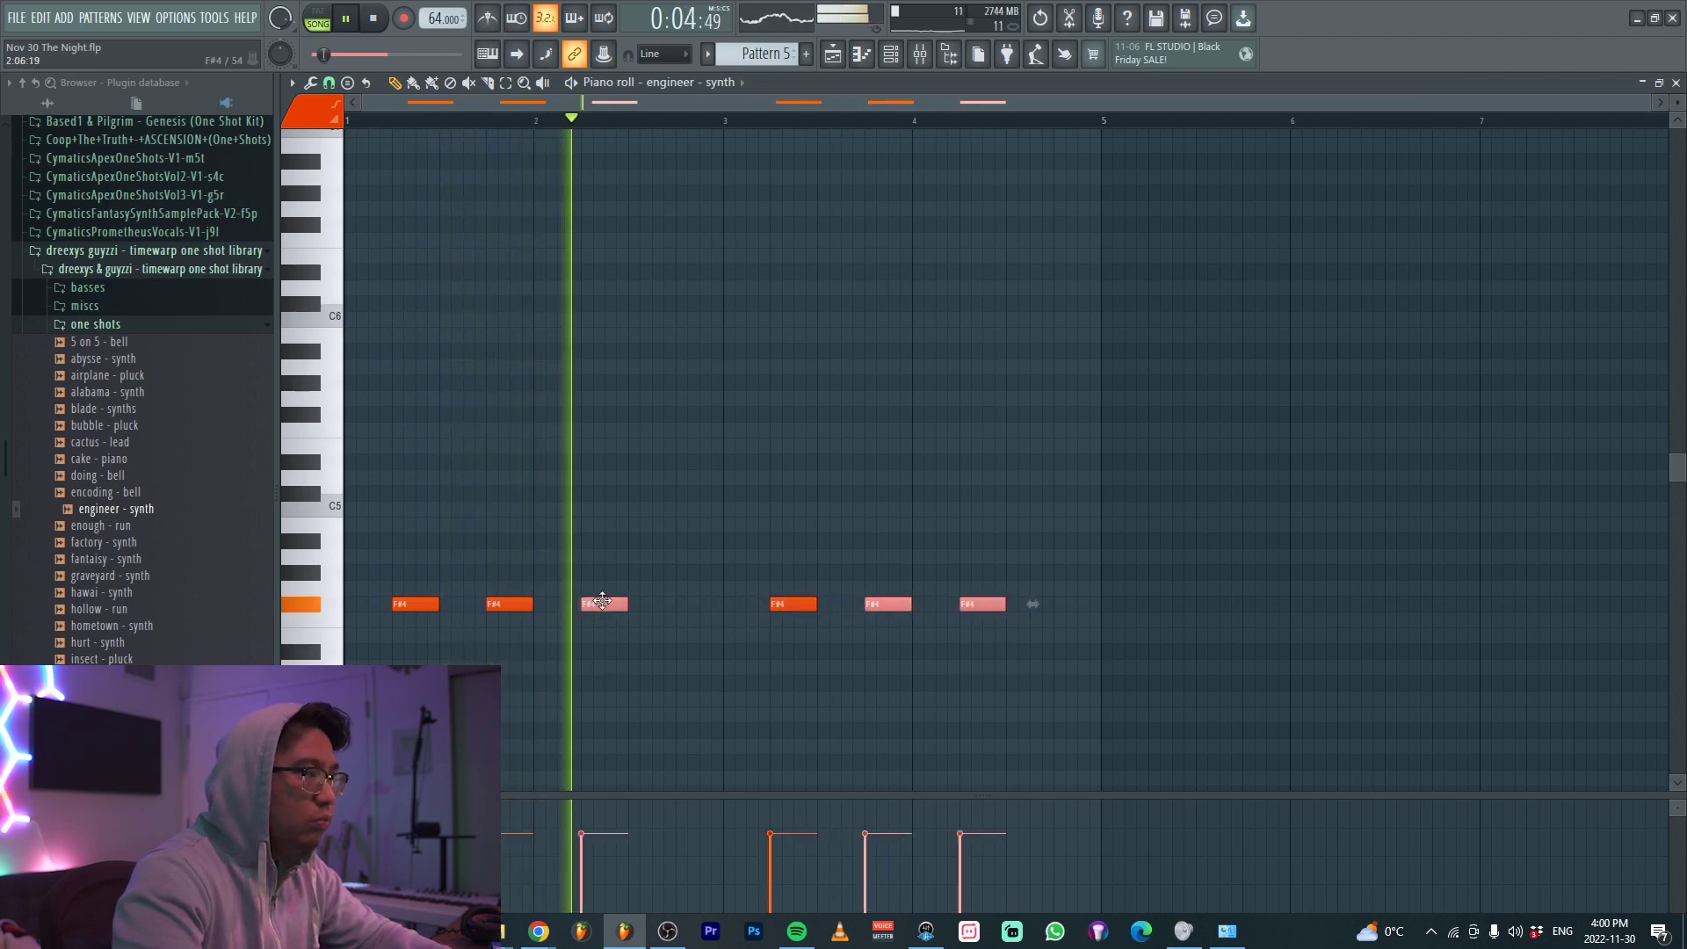
ctrl+click(693, 624)
click(697, 605)
scroll(866, 582, down, 1)
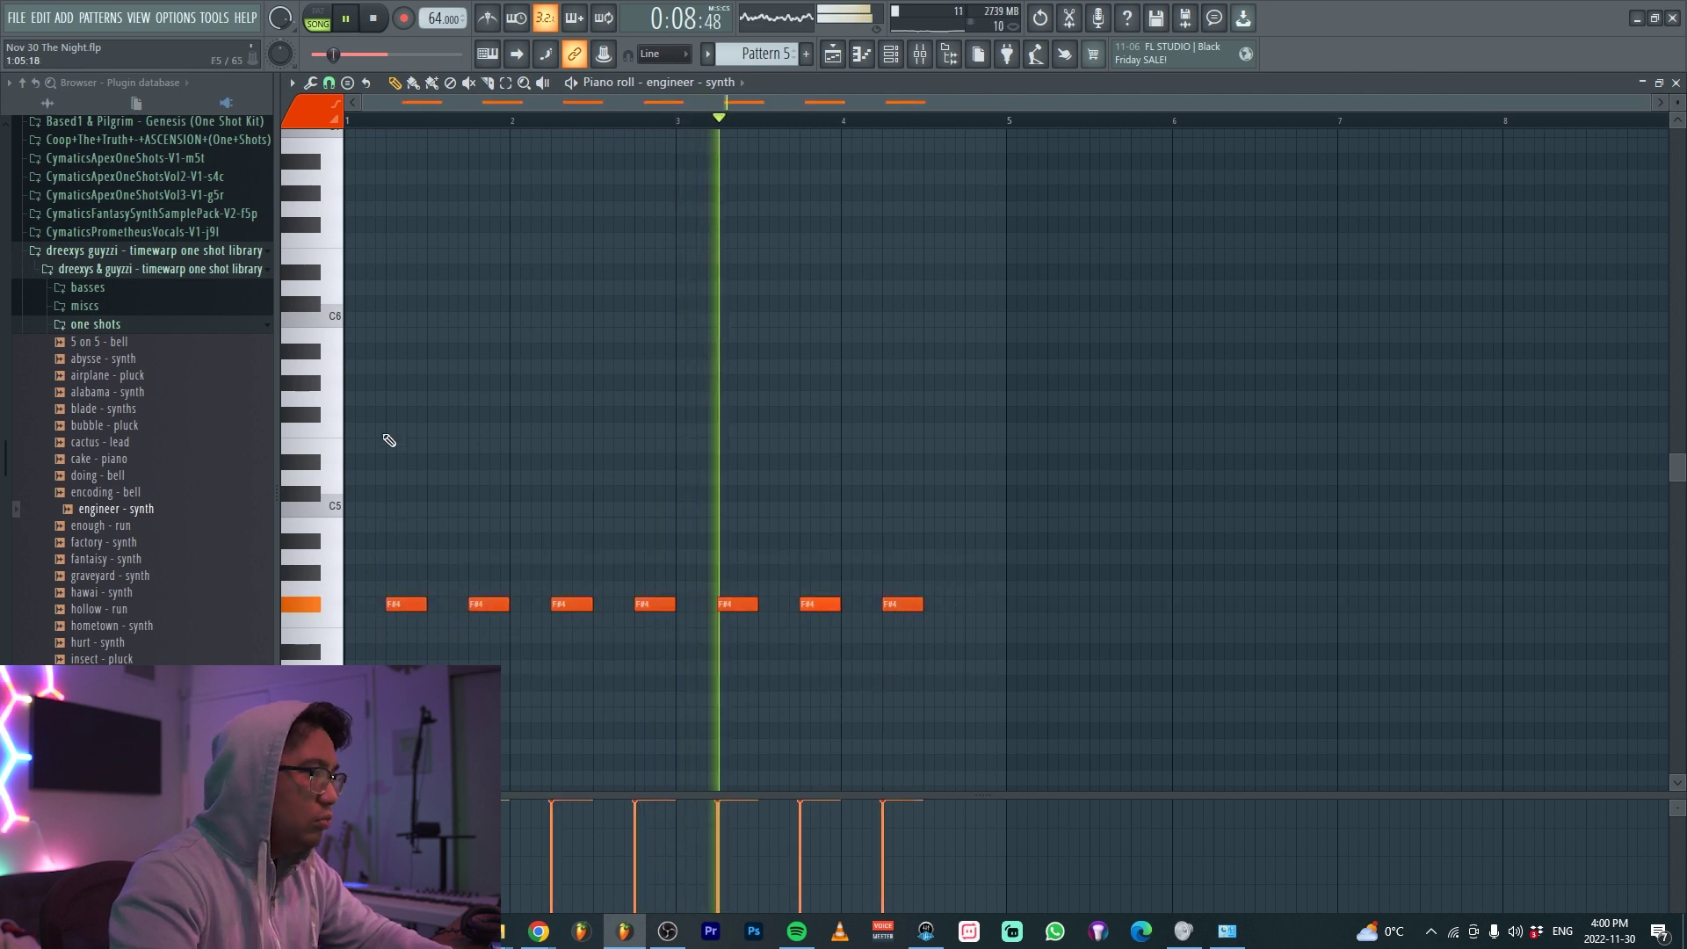
Make the engineer - synth channel cut itself by setting both its cut and cut-by groups to 3
scroll(360, 466, up, 3)
scroll(360, 465, down, 2)
click(890, 54)
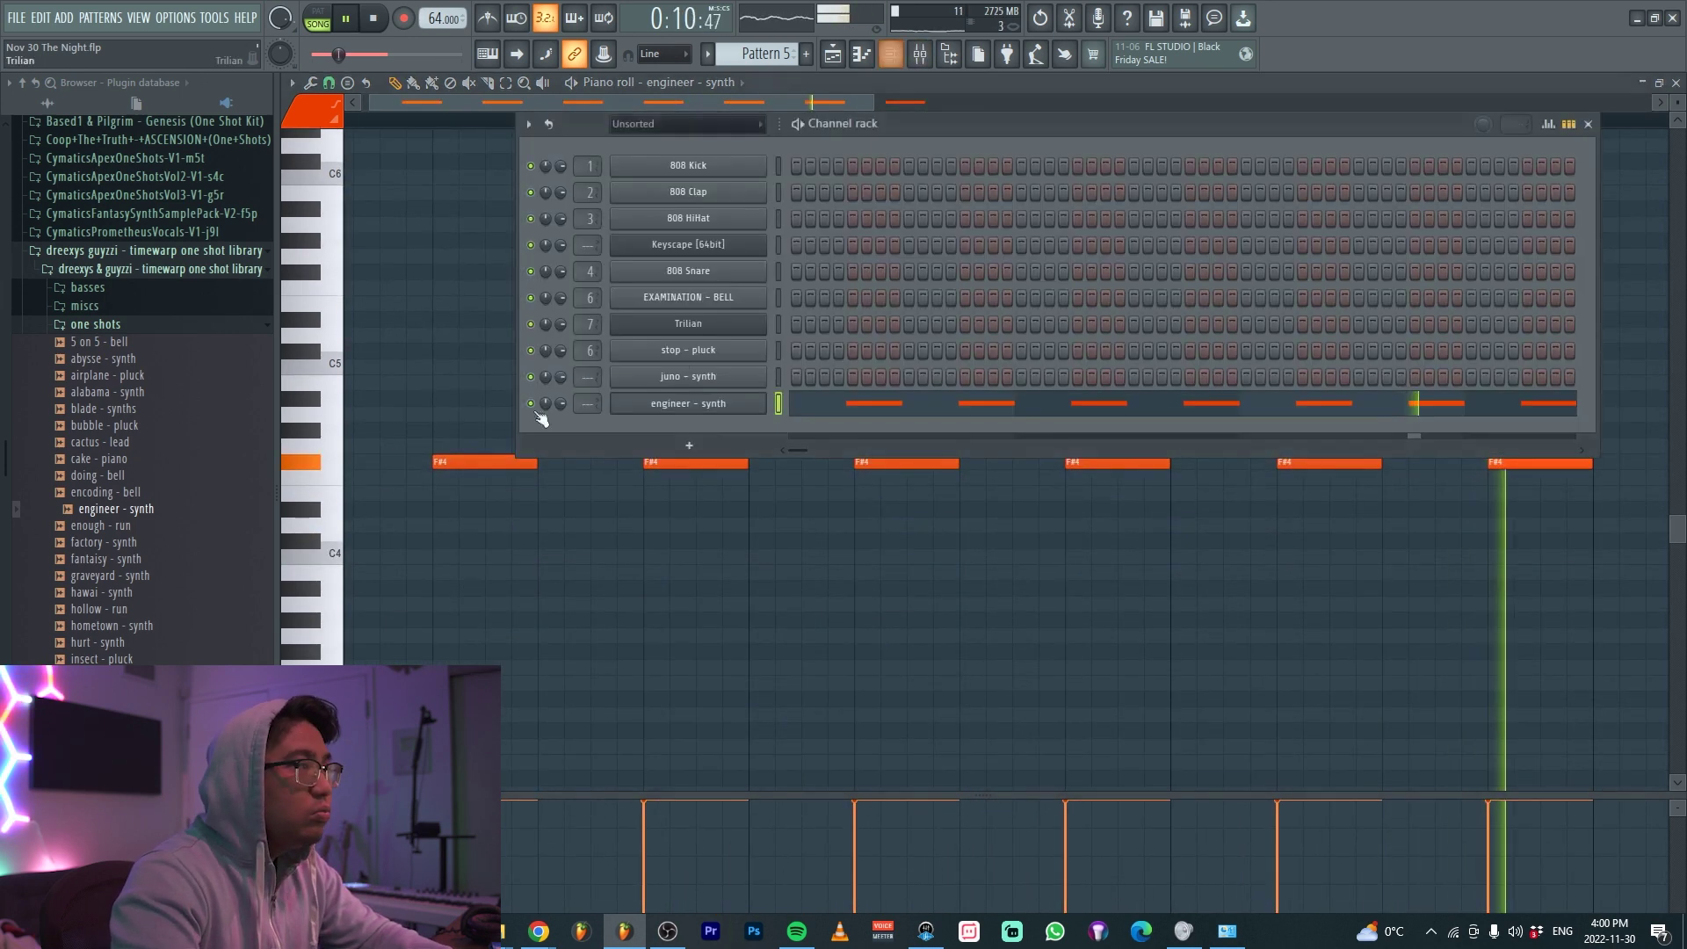
click(703, 406)
key(space)
click(414, 219)
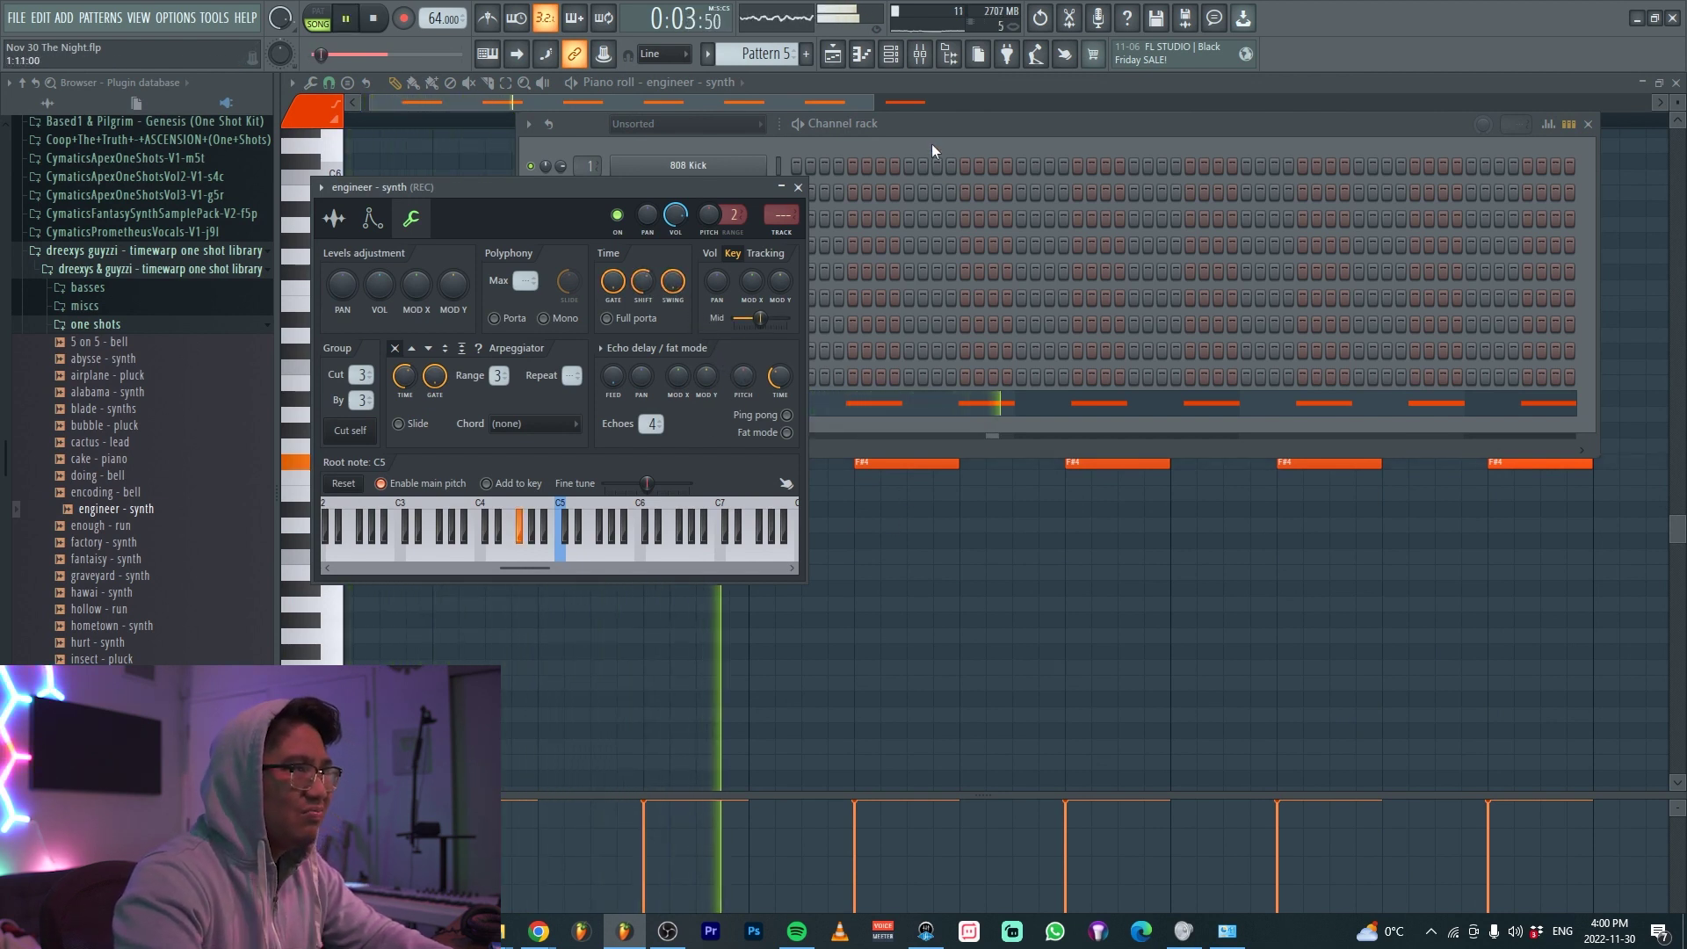
click(975, 123)
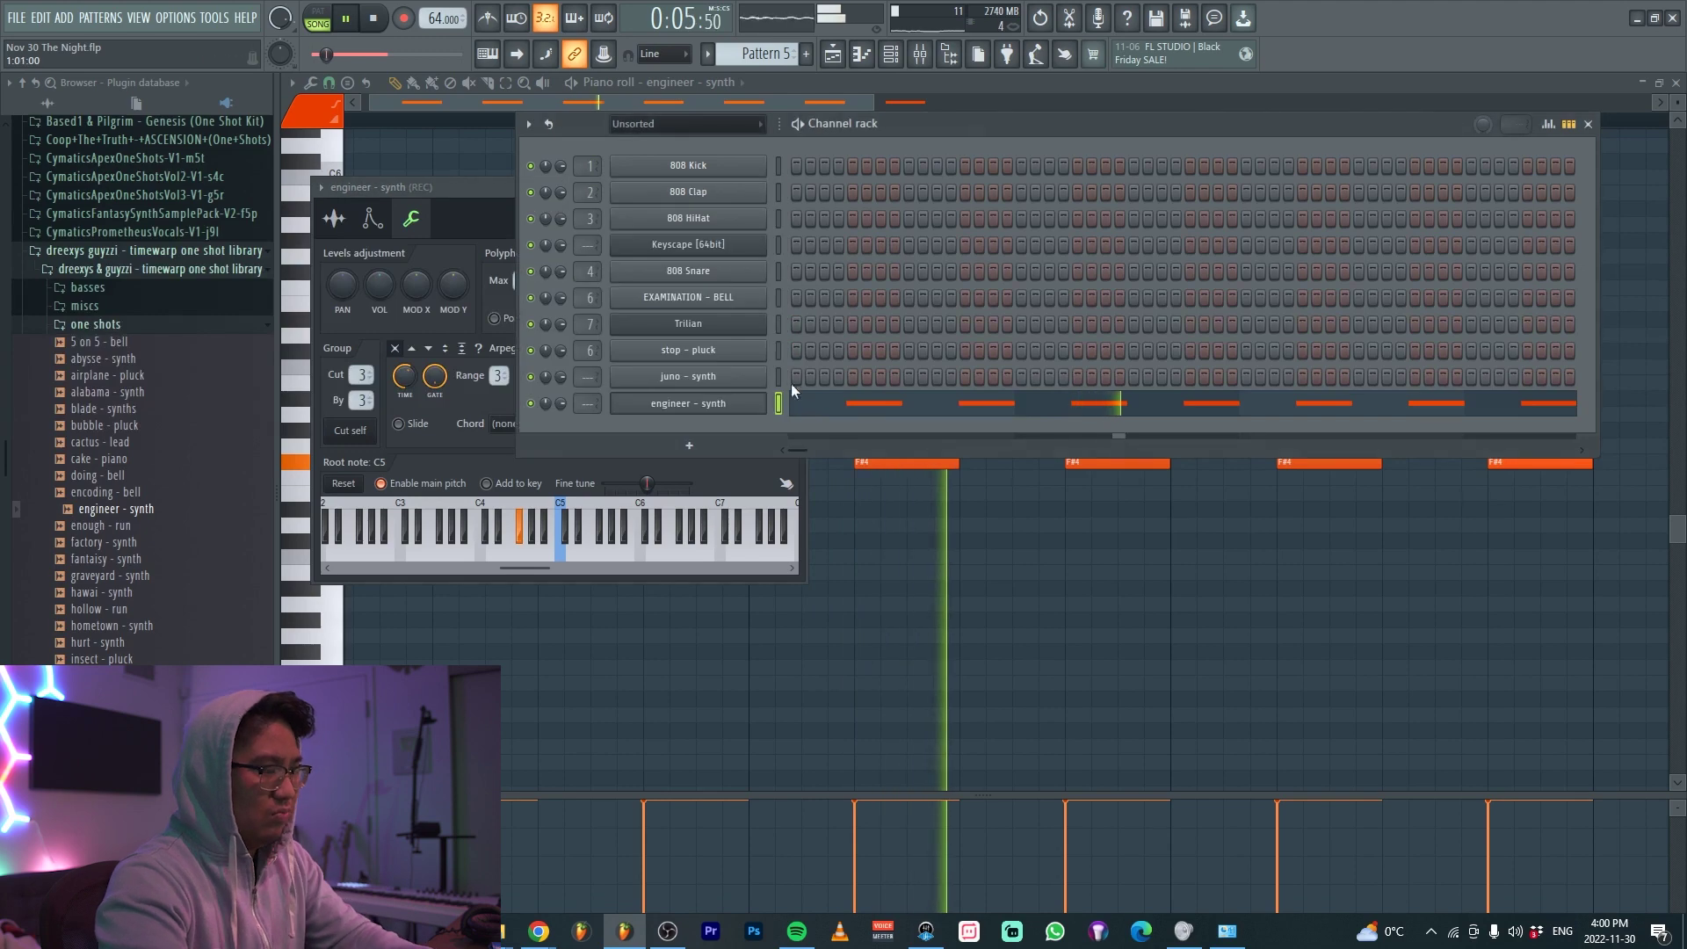
Route the engineer - synth channel to mixer track 13 and insert the Reels effect in slot 4
key(F9)
click(1239, 494)
click(1182, 419)
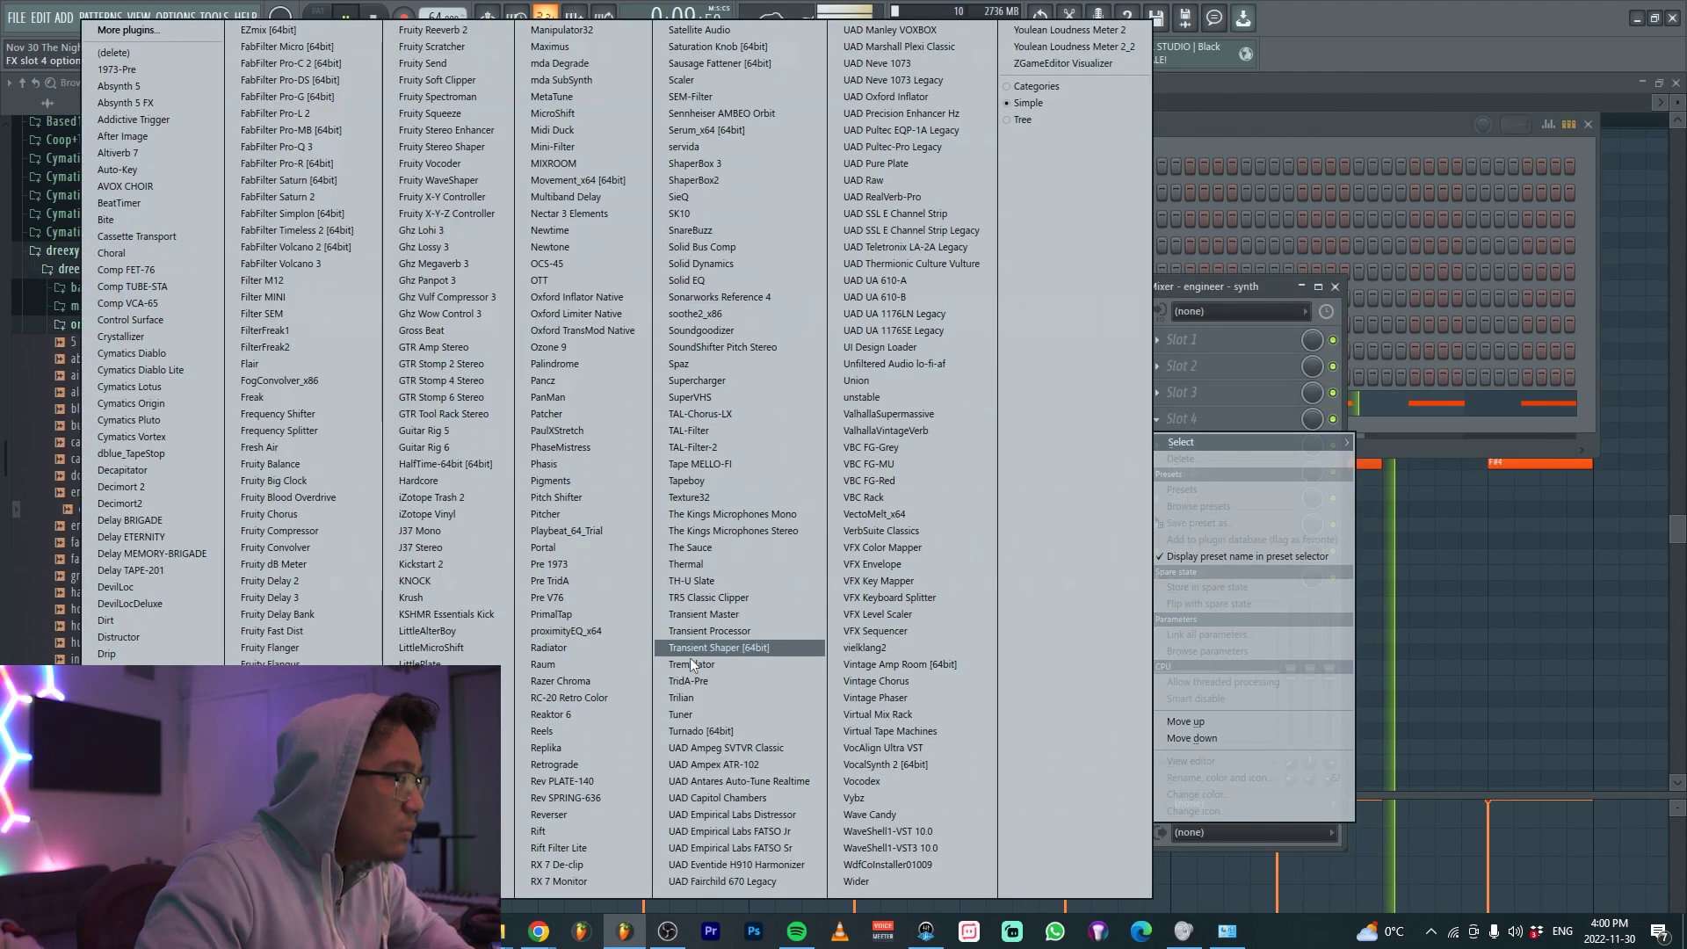
click(581, 735)
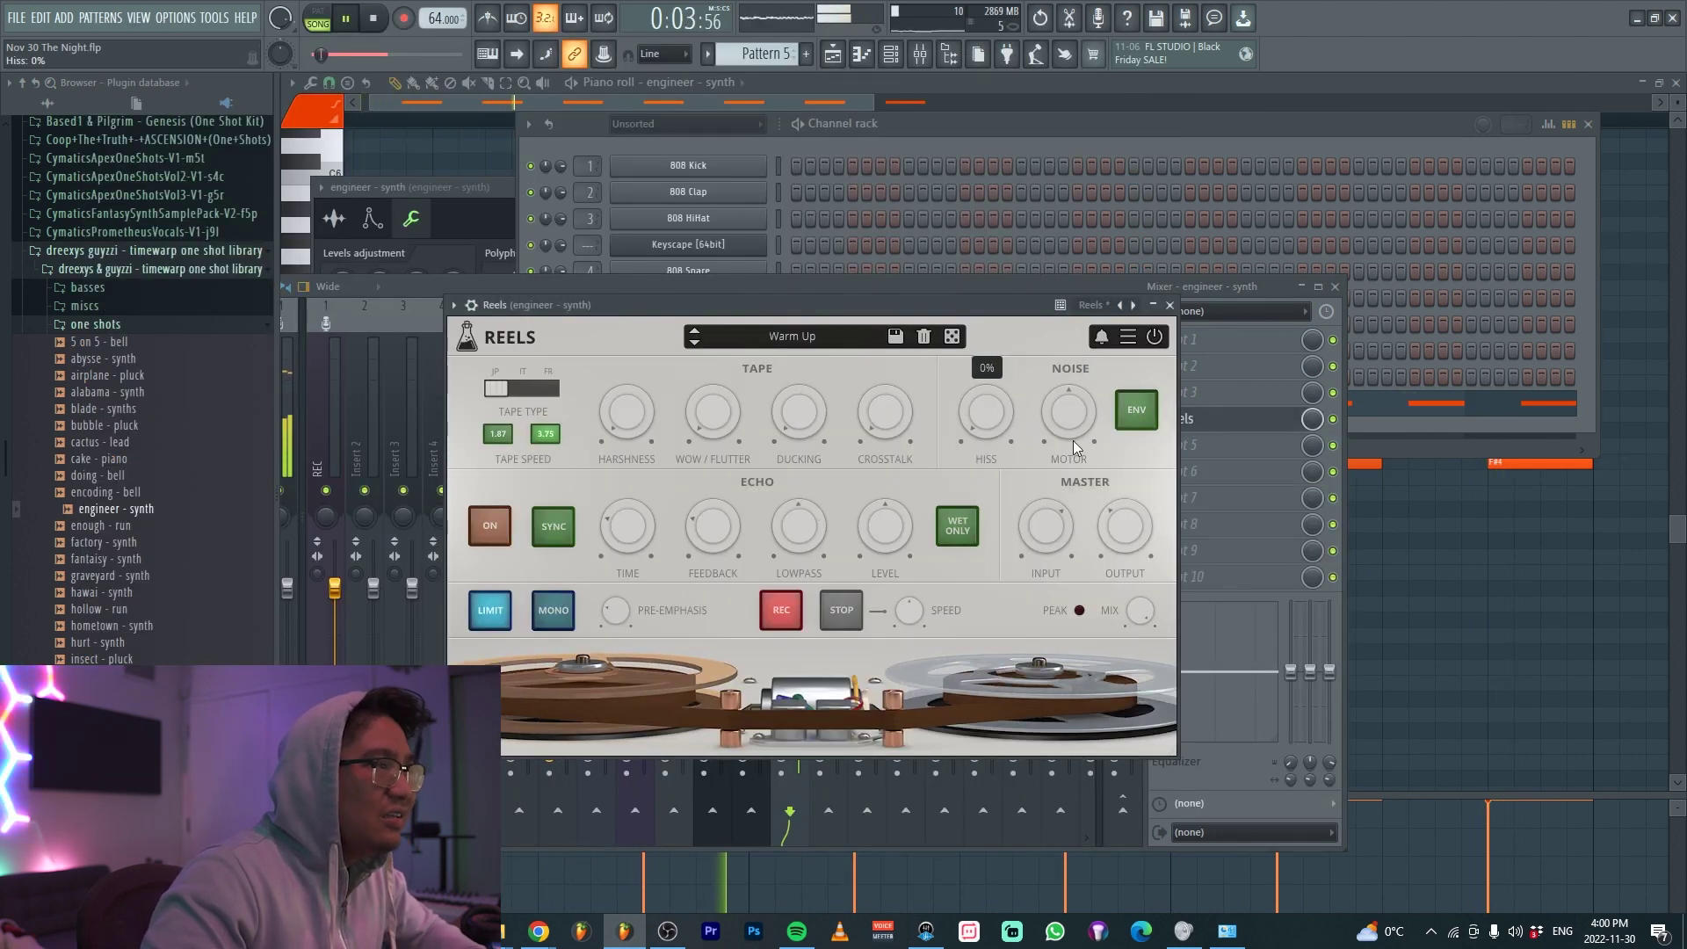
Load the Still Bad preset in Reels and set its hiss to 0%
click(695, 337)
click(1209, 285)
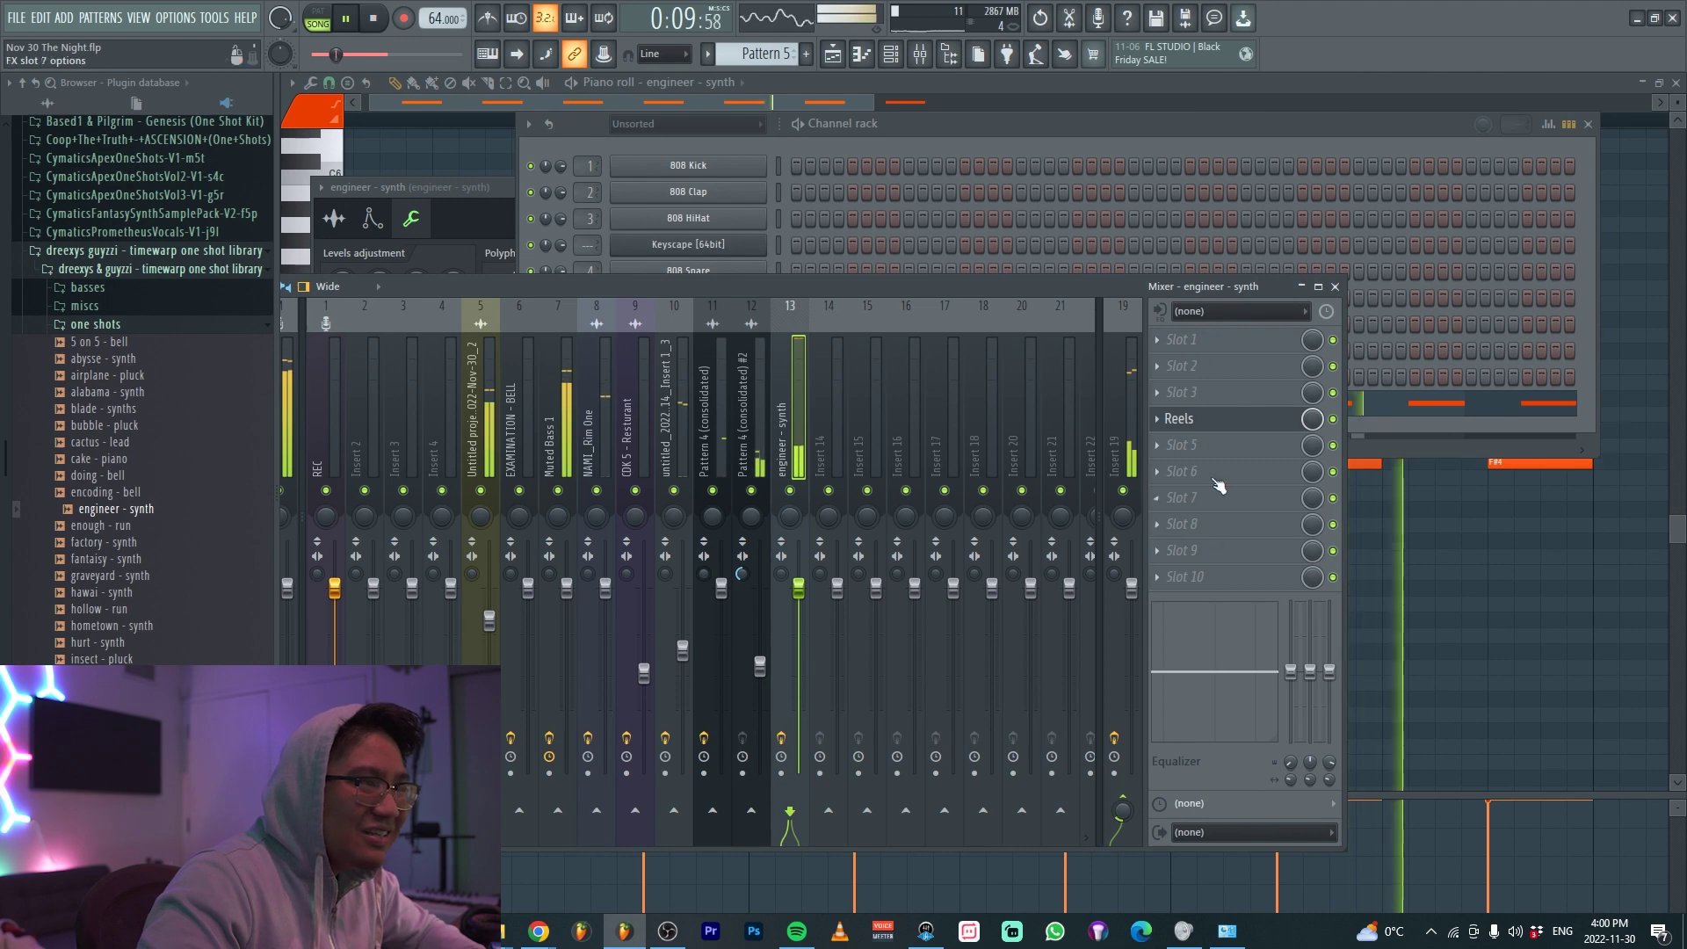
click(1210, 422)
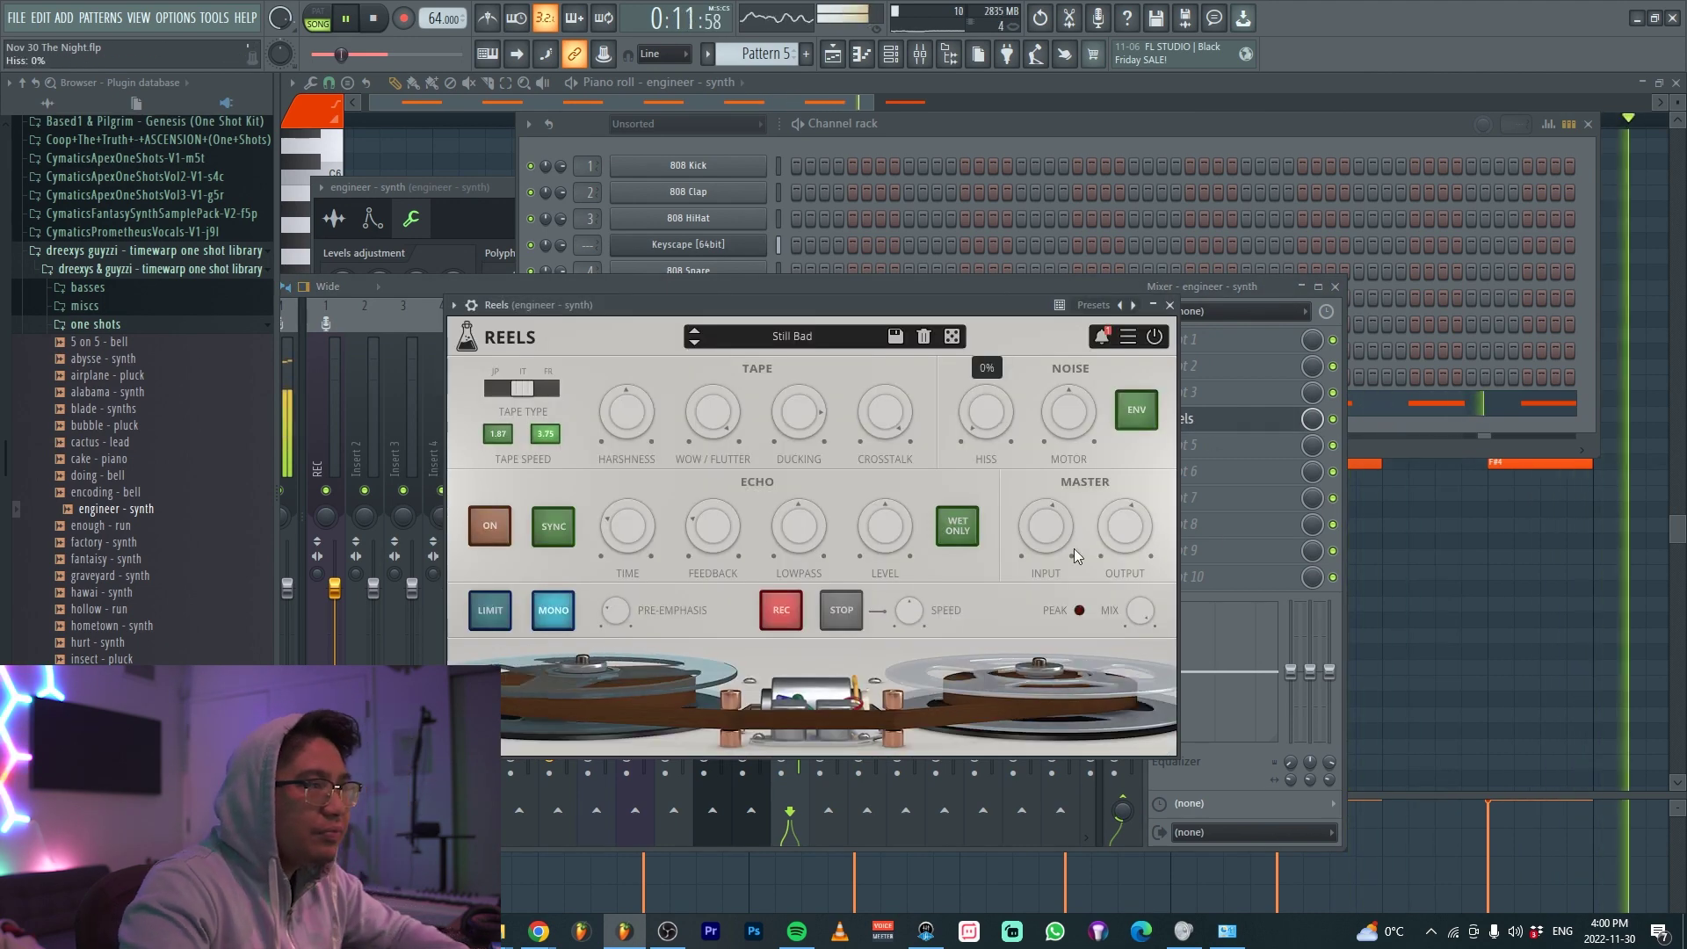
click(1055, 132)
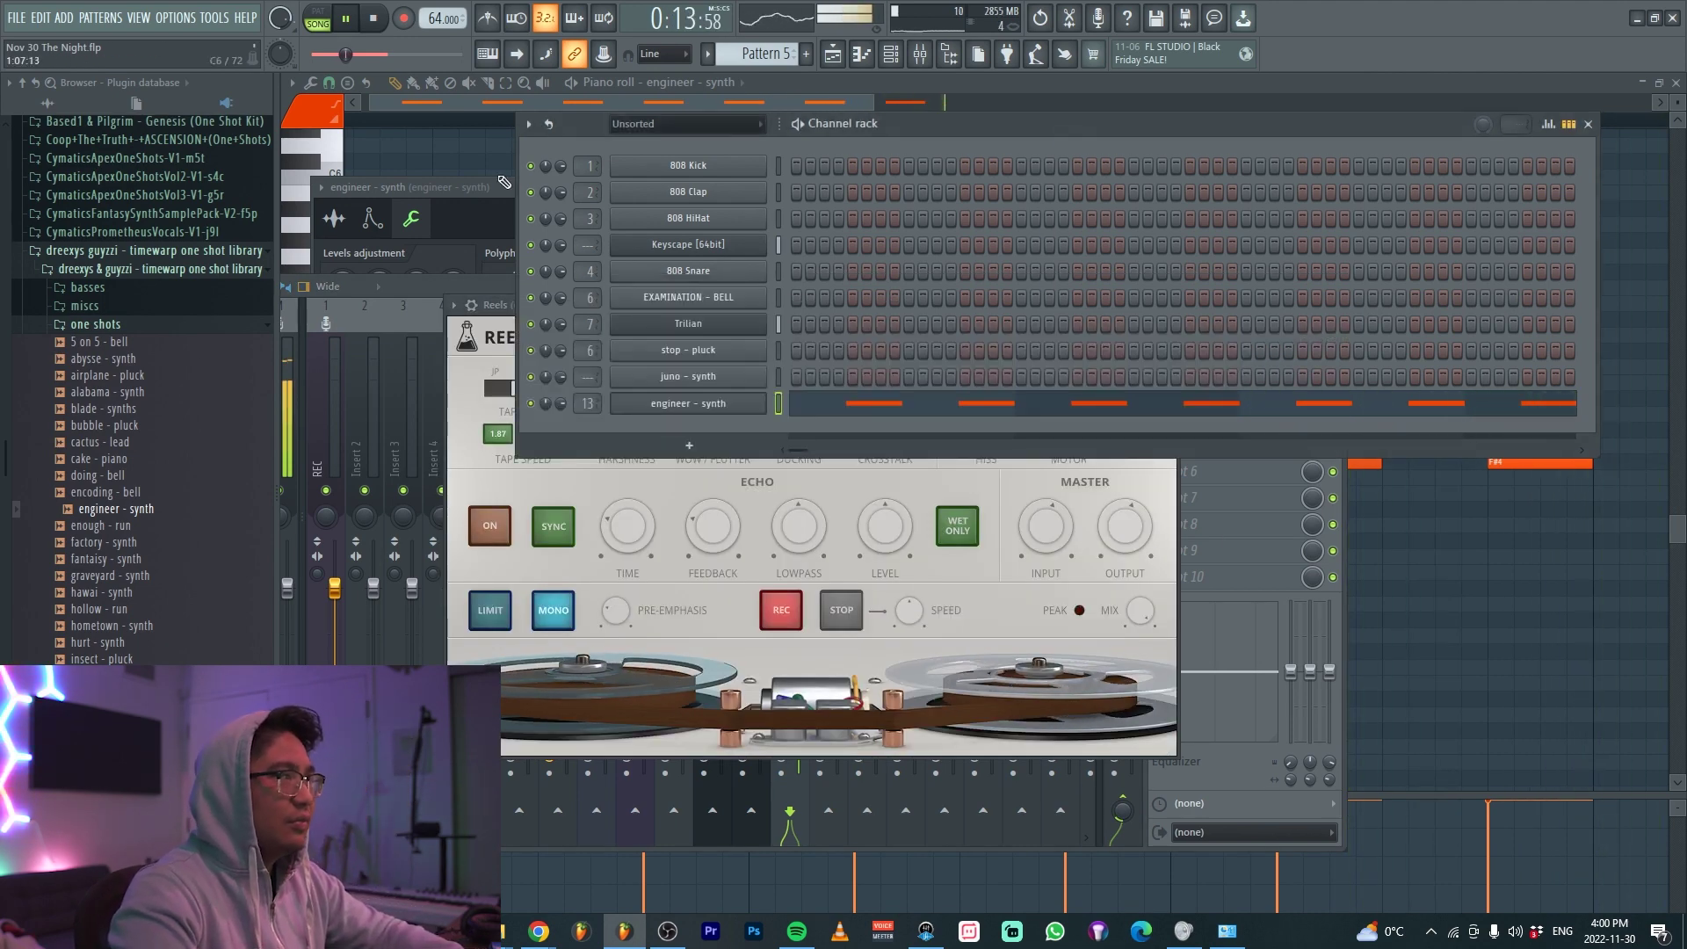
click(439, 287)
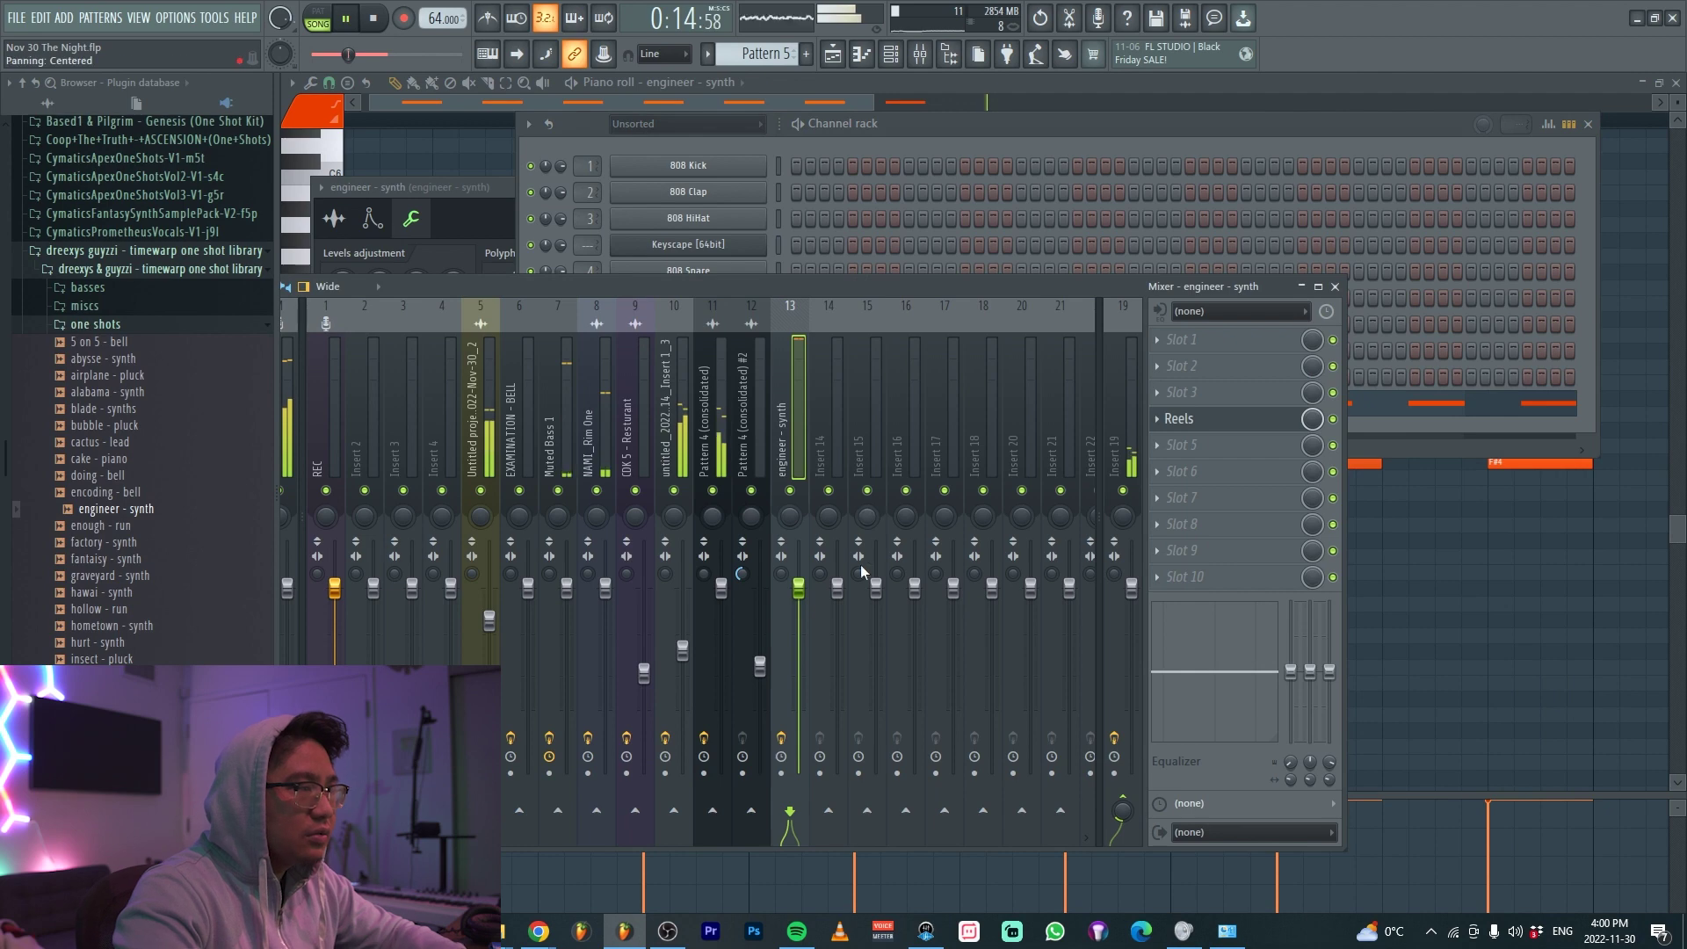
Try a short C#4 note directly before the first F#4 note of Pattern 5 and delete it
right_click(1404, 634)
key(space)
key(space)
scroll(481, 650, up, 2)
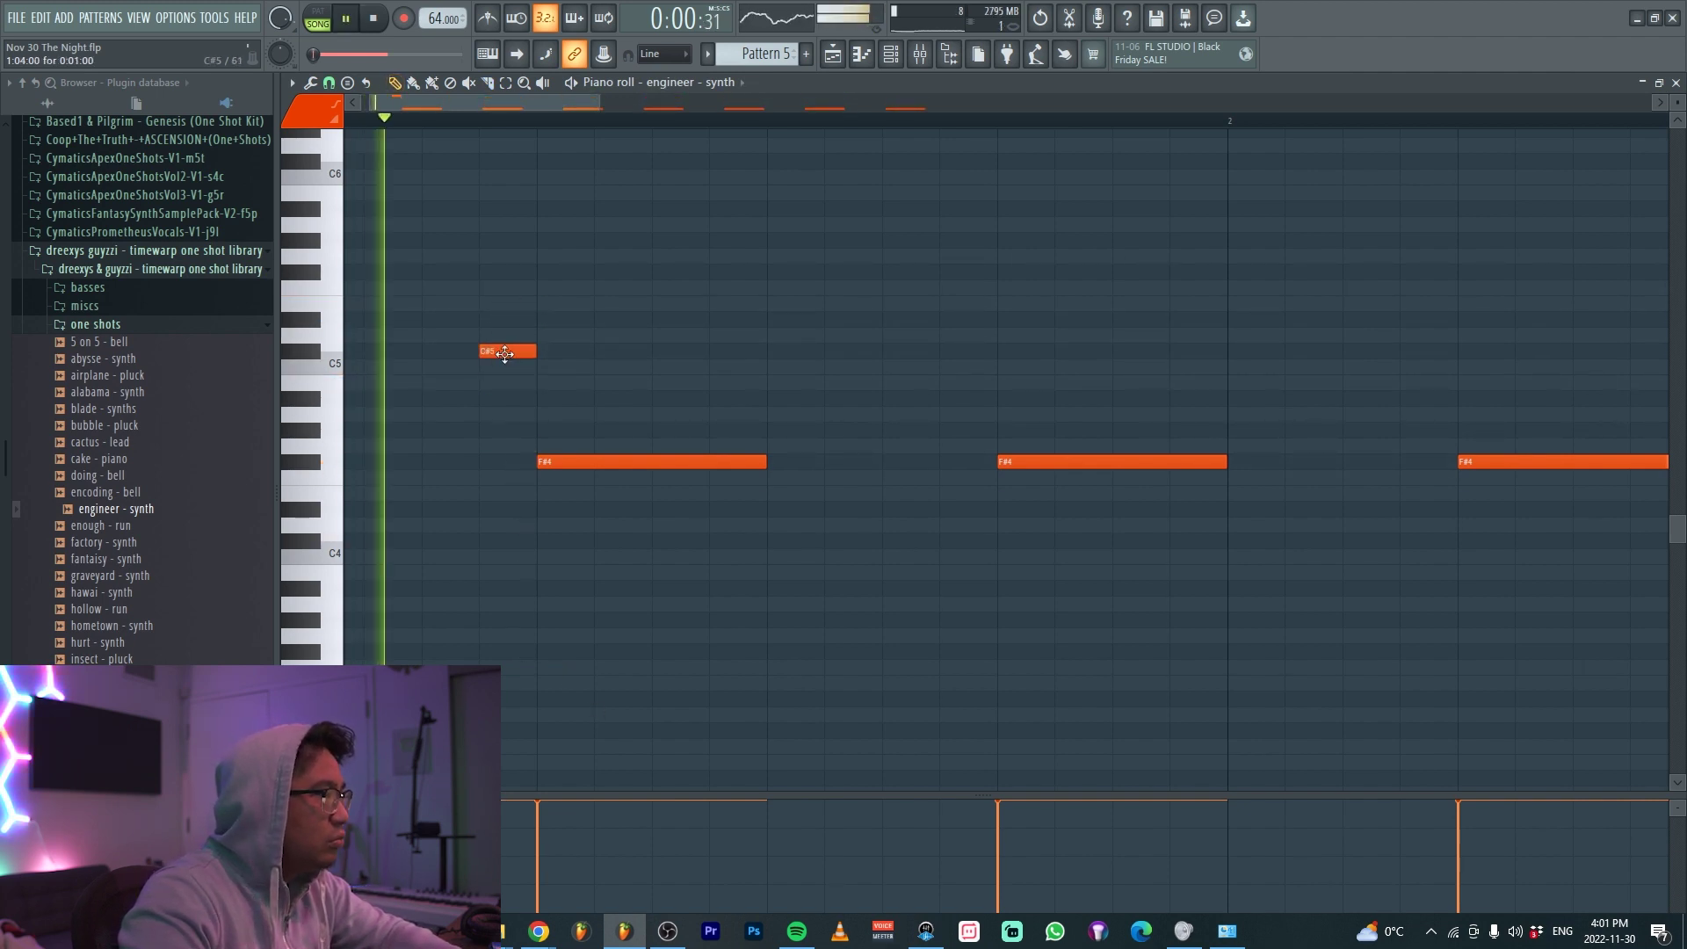
drag(505, 354, 511, 540)
key(space)
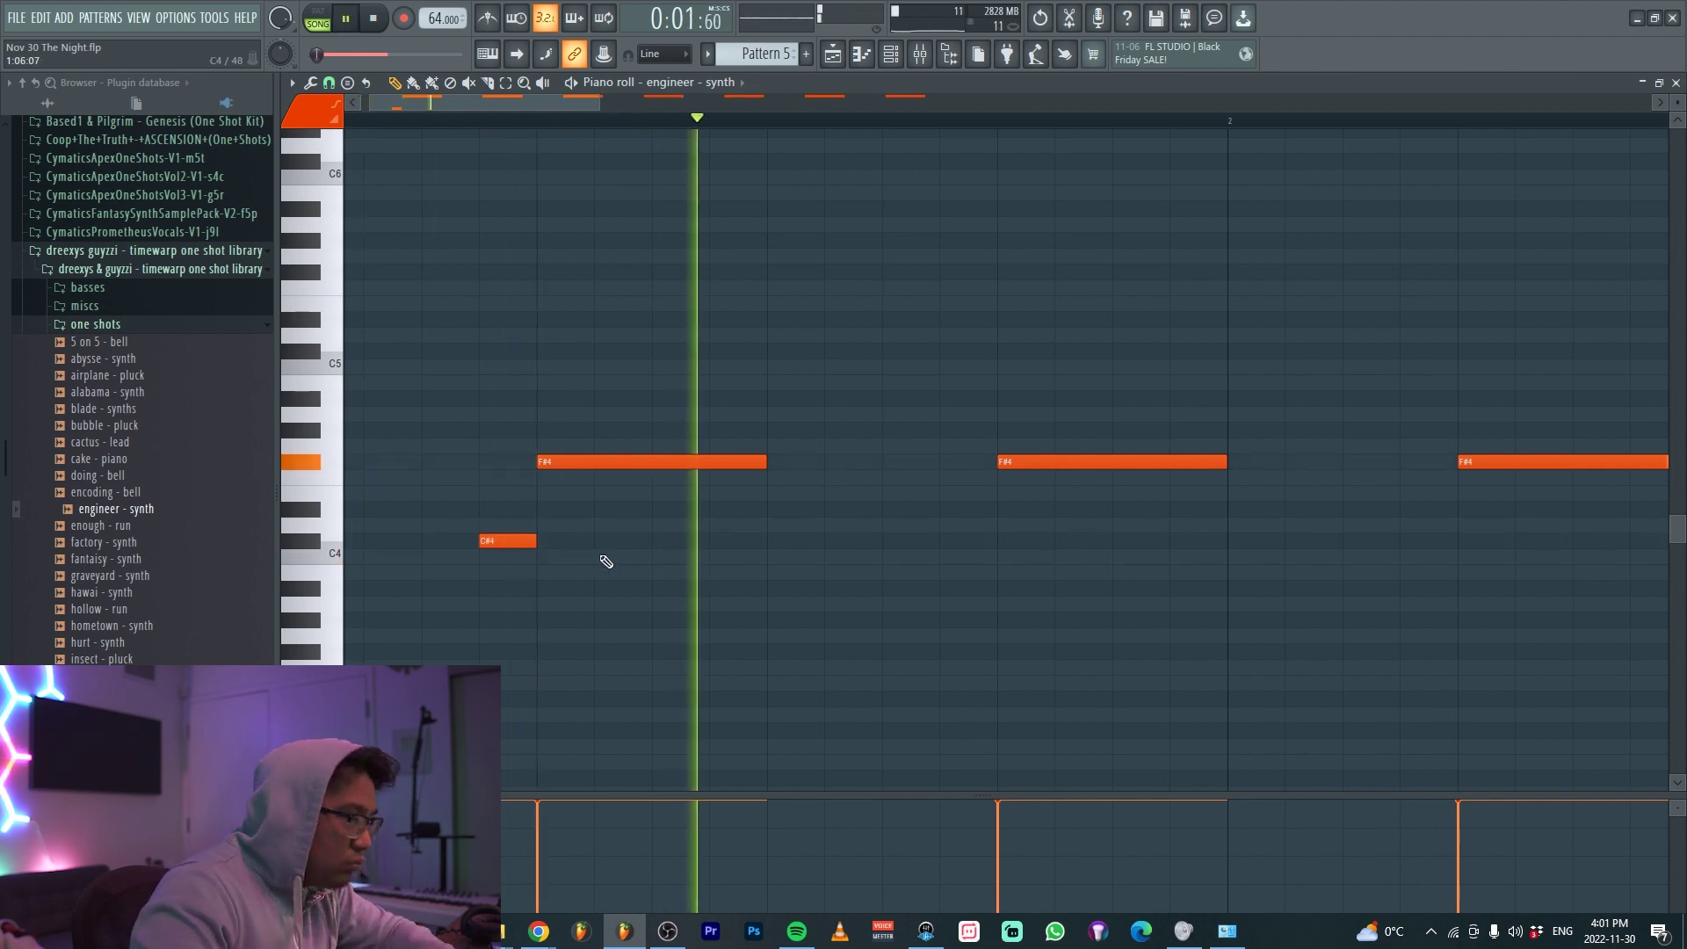
scroll(602, 564, down, 2)
right_click(440, 542)
Lower the velocities of all the F#4 notes slightly and add a short G3 note directly before the first one
scroll(591, 558, down, 3)
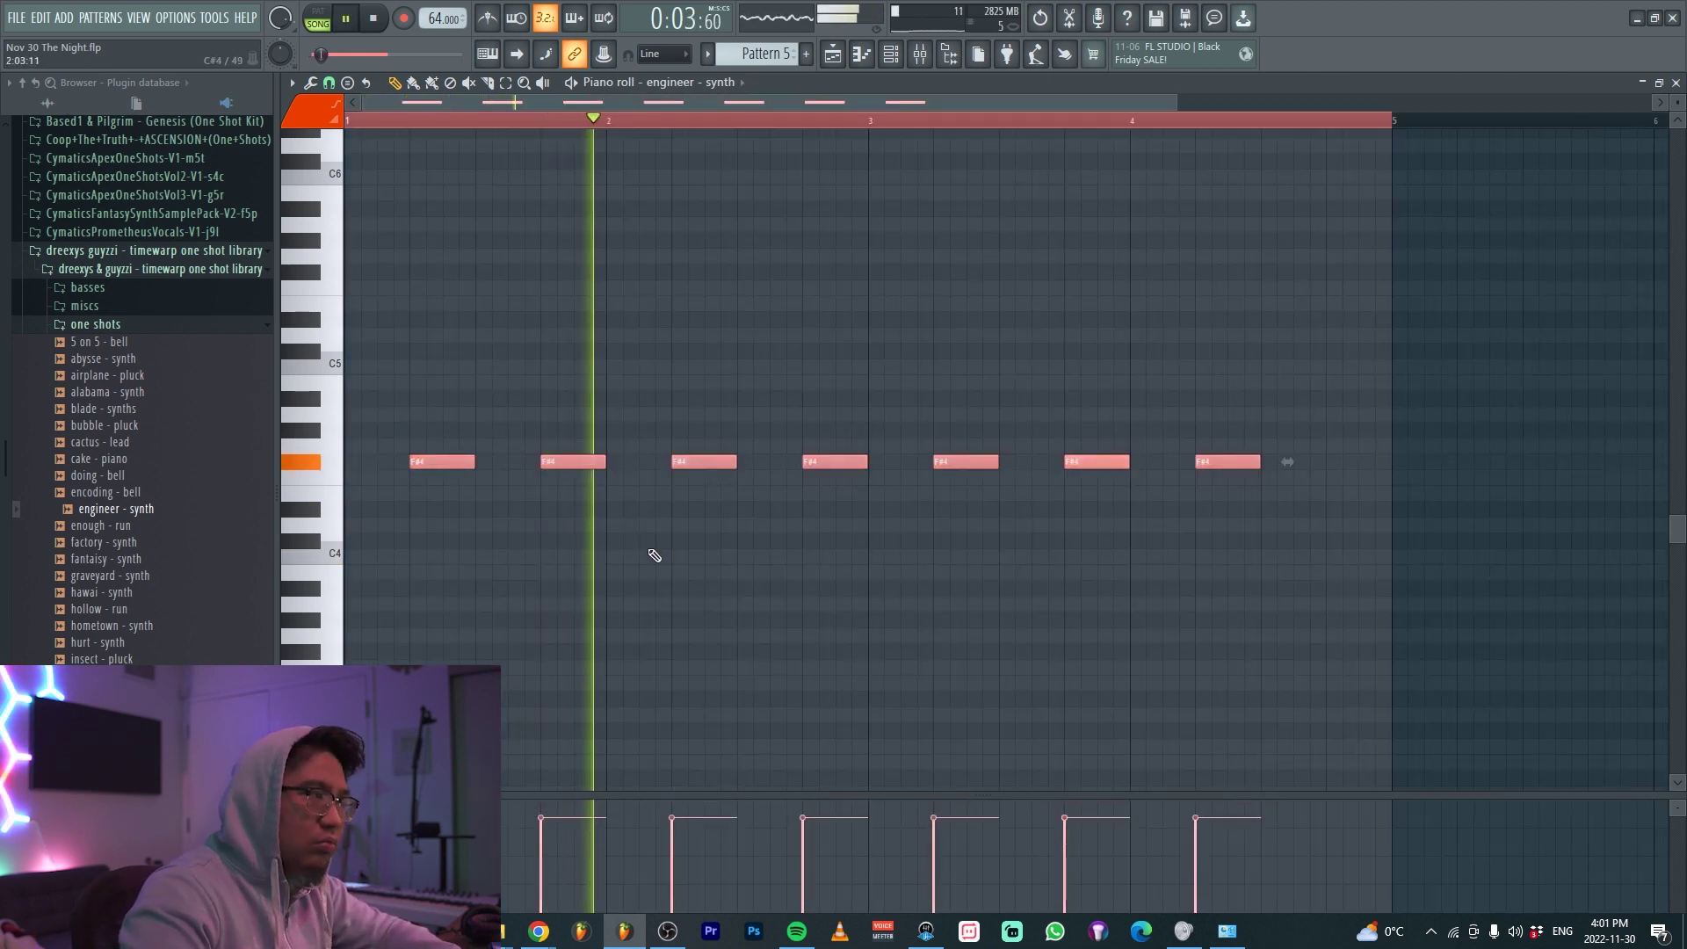
scroll(602, 596, up, 3)
key(space)
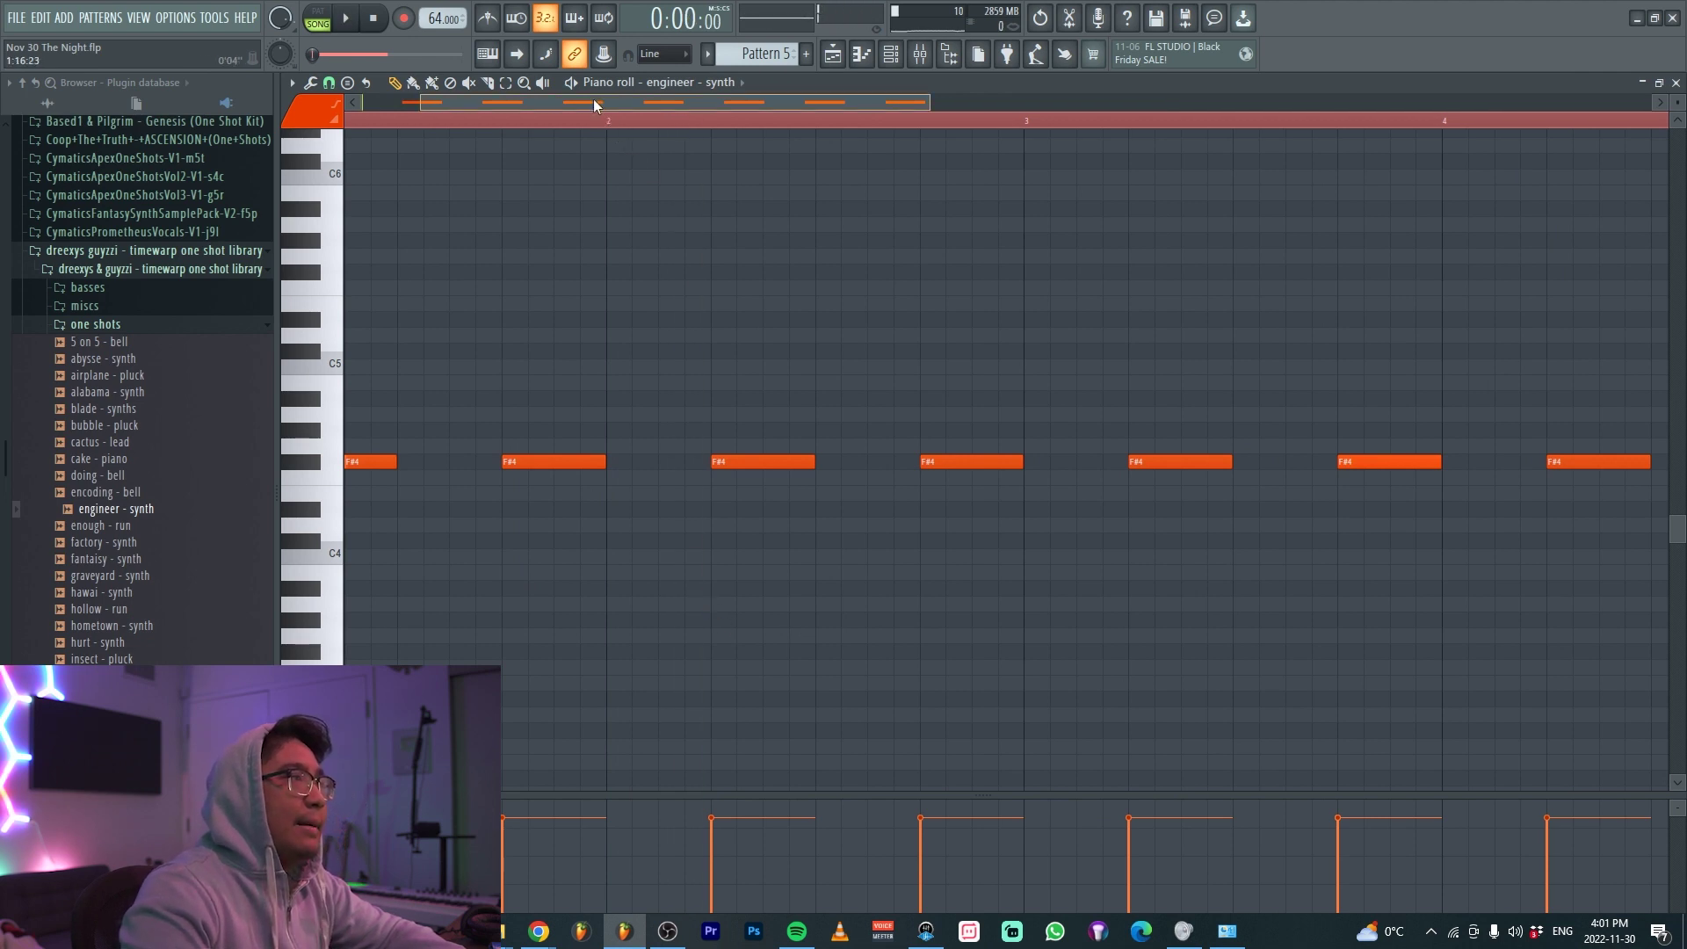
drag(594, 104, 404, 351)
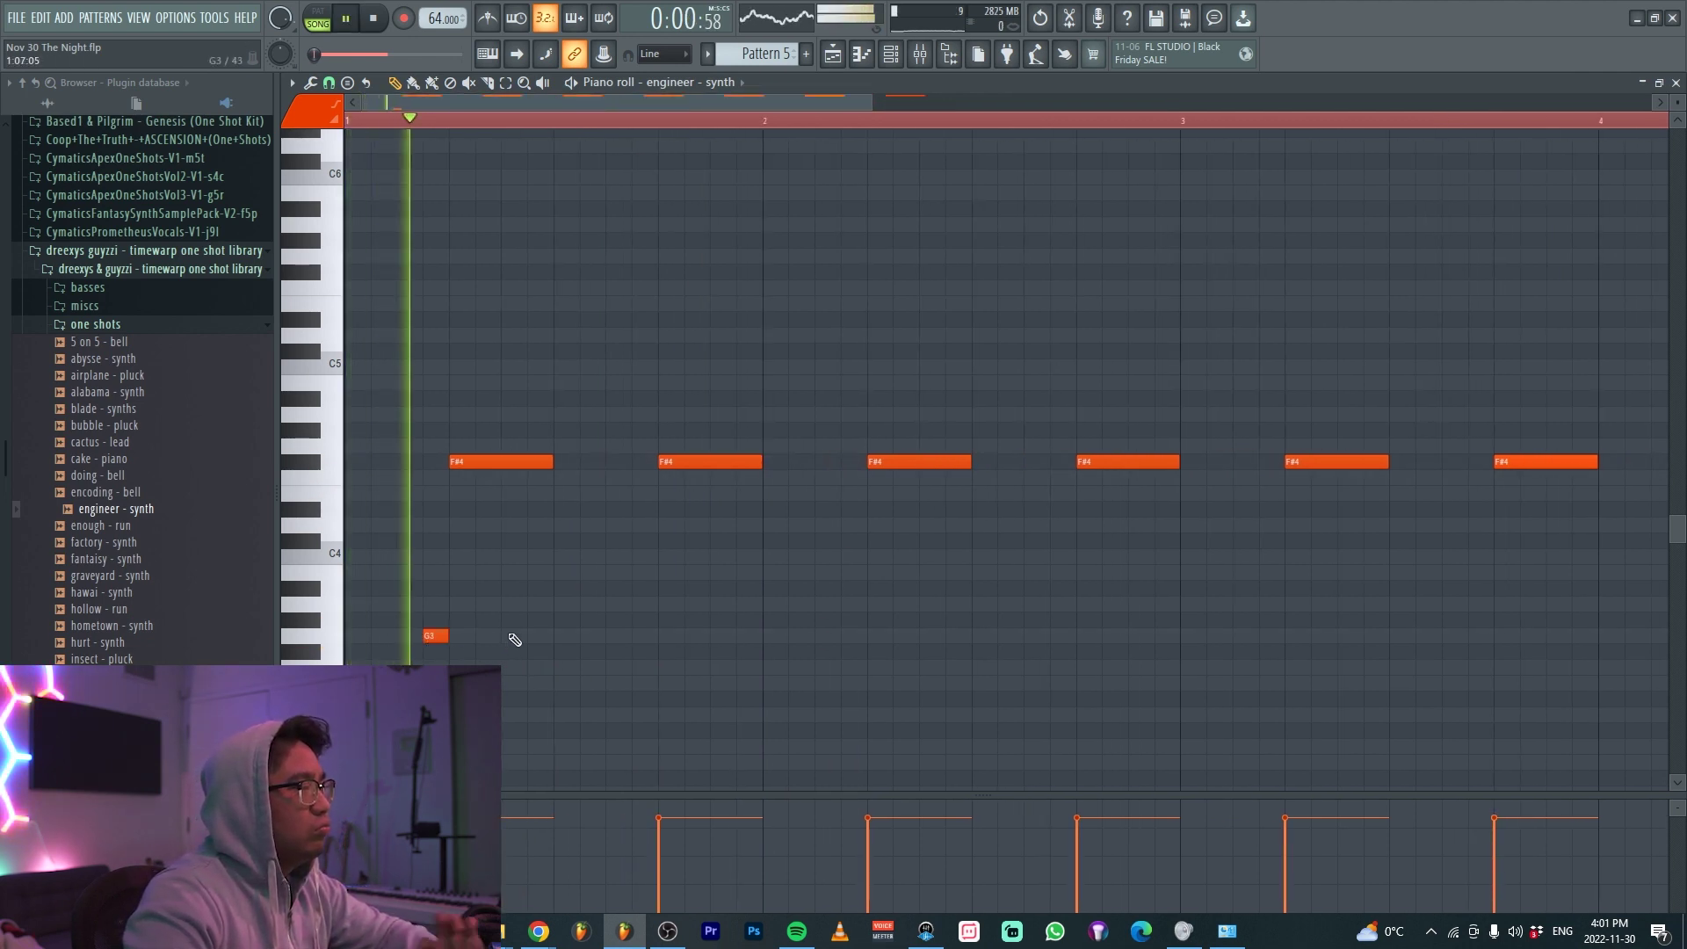
Add short low notes directly before later F#4 notes of Pattern 5: F#3 before the third, E3 before the fifth and sixth
click(651, 638)
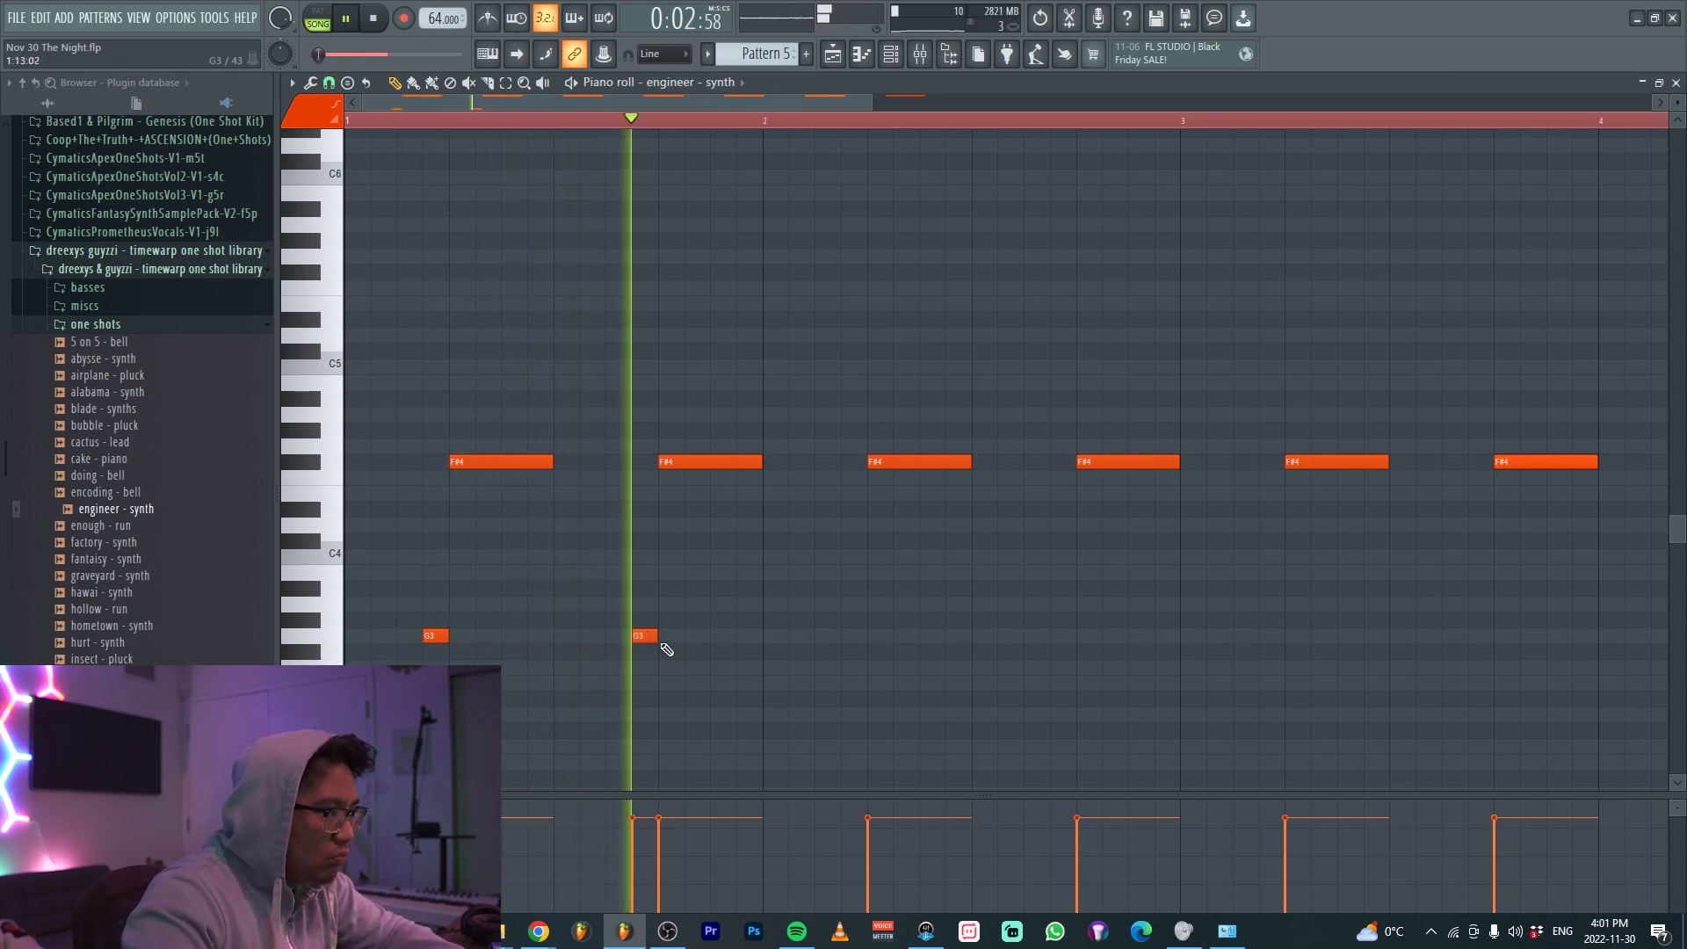
drag(647, 639, 854, 654)
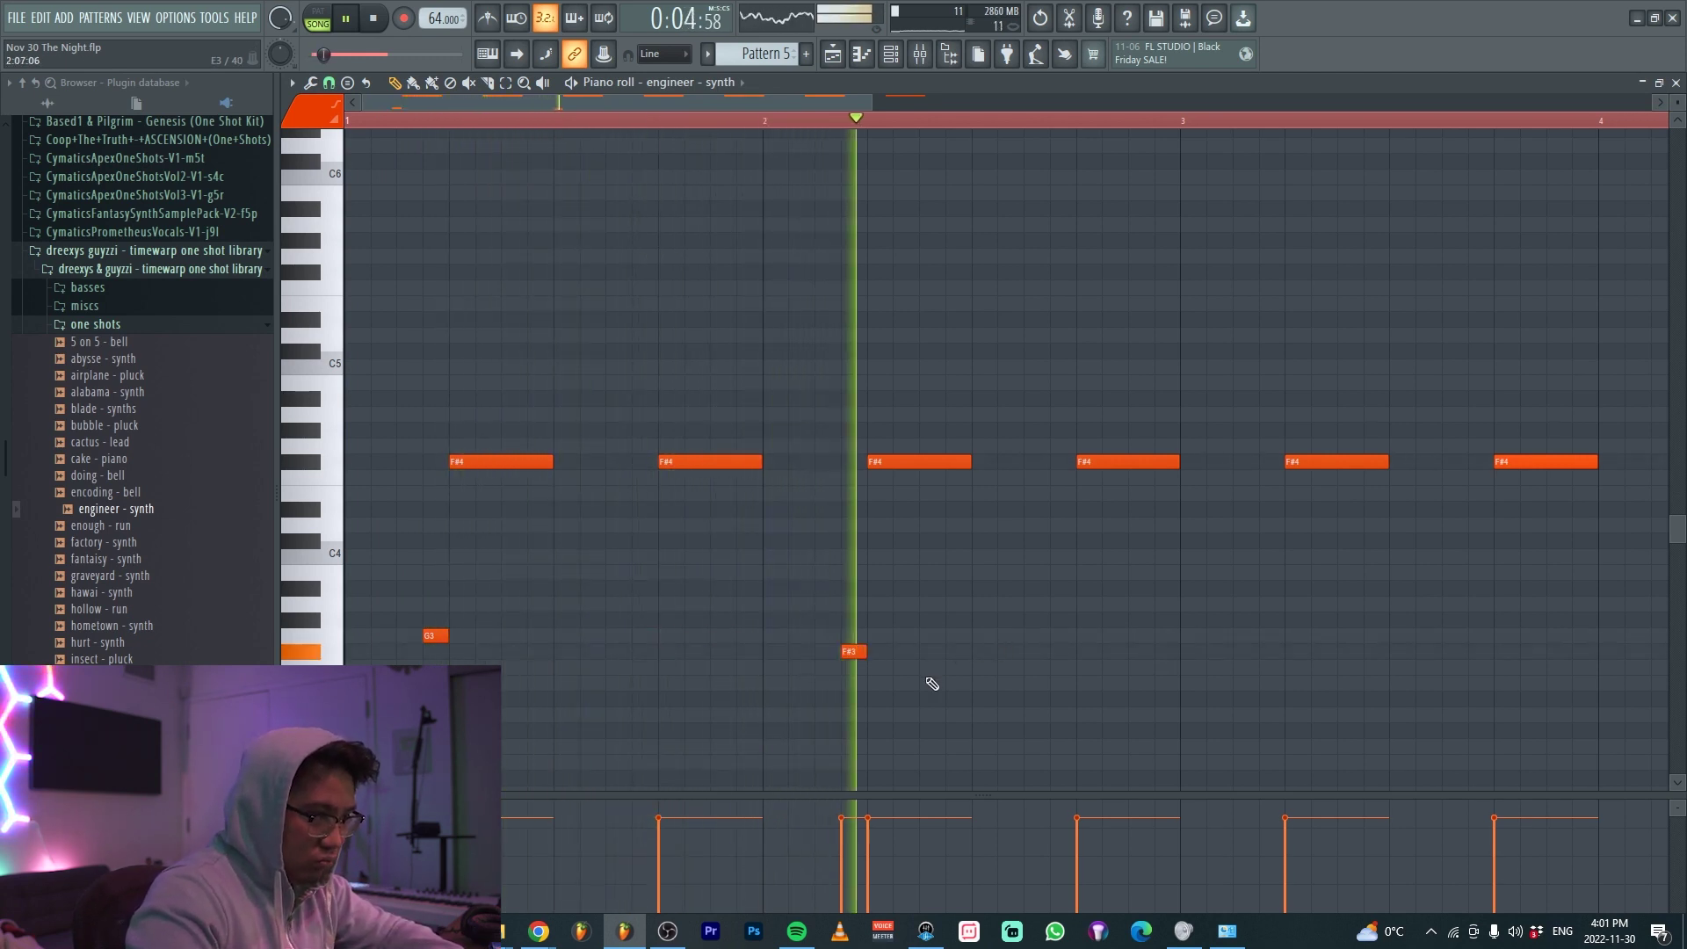
click(1269, 683)
click(1476, 683)
drag(1575, 721, 413, 606)
scroll(410, 626, down, 4)
drag(1040, 746, 353, 606)
scroll(1058, 704, up, 3)
right_click(1082, 708)
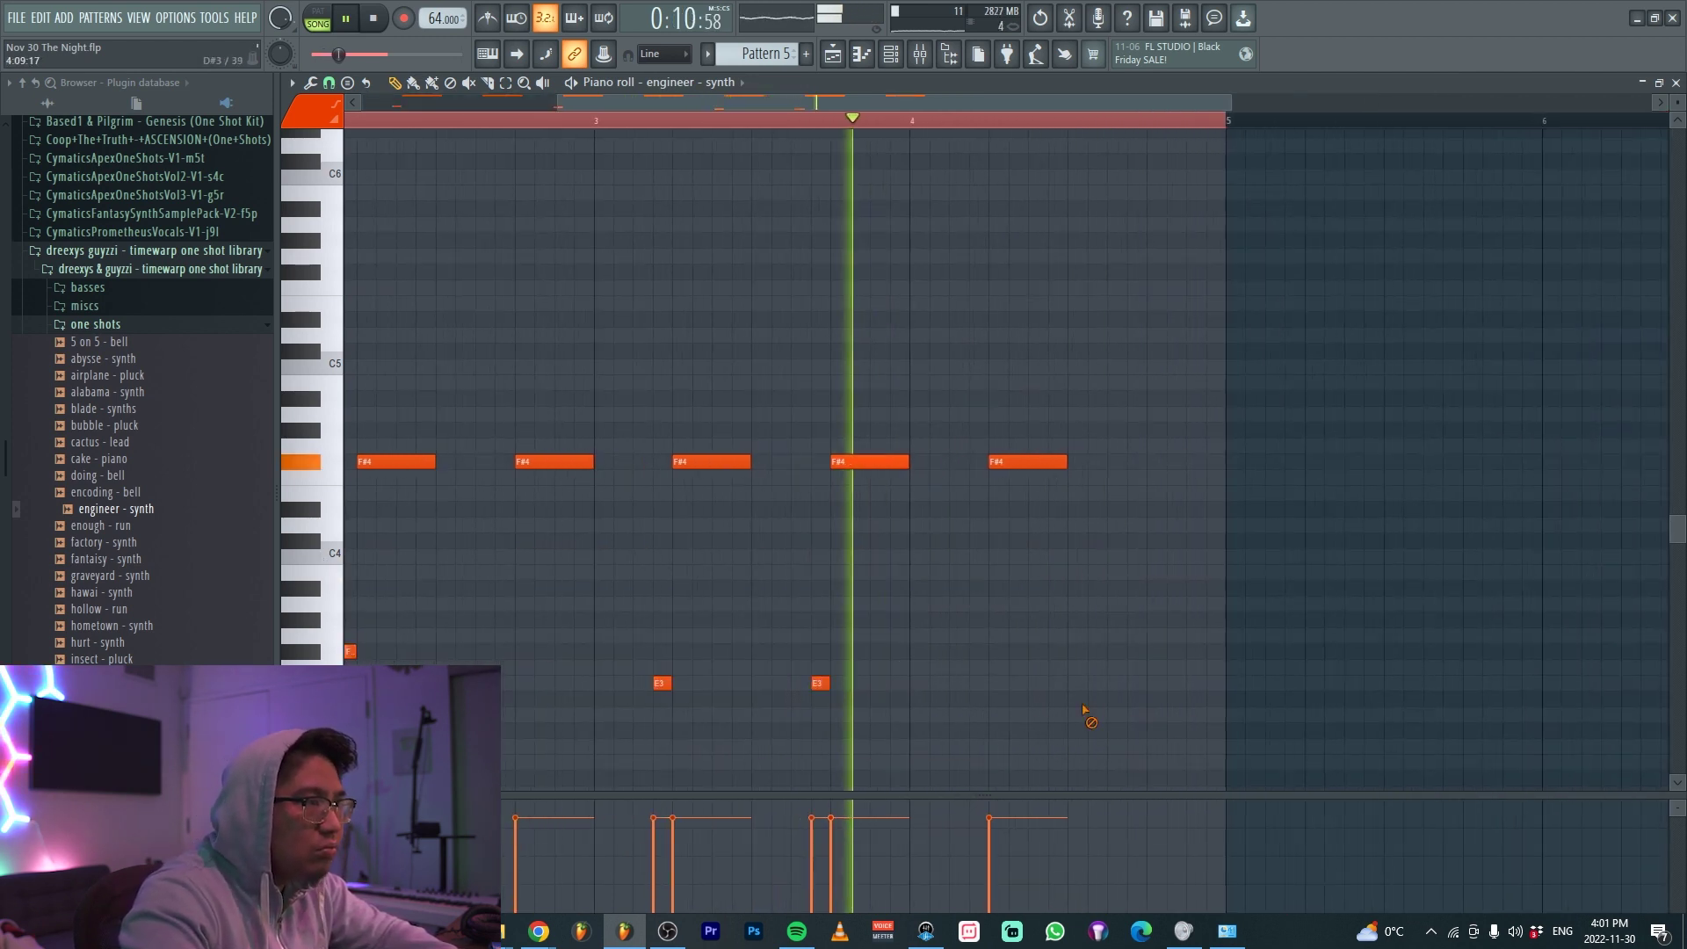
Try two more F#4 notes in bar 4 of Pattern 5 and delete them
click(1145, 461)
scroll(908, 555, down, 2)
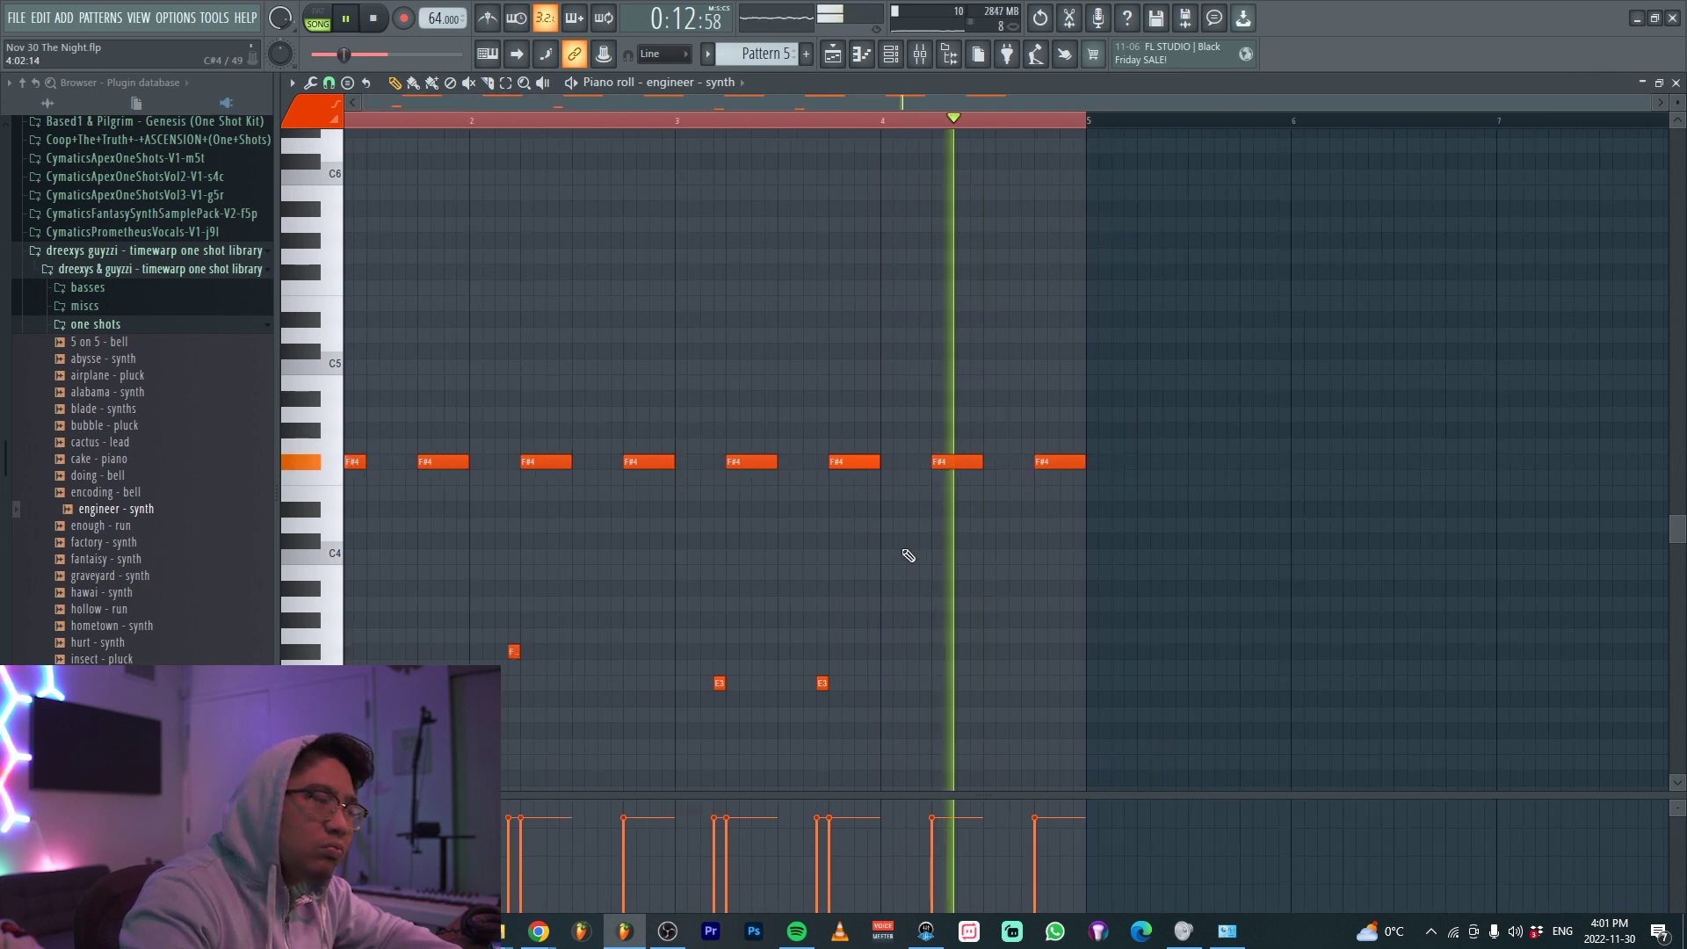
scroll(908, 555, down, 1)
right_click(907, 458)
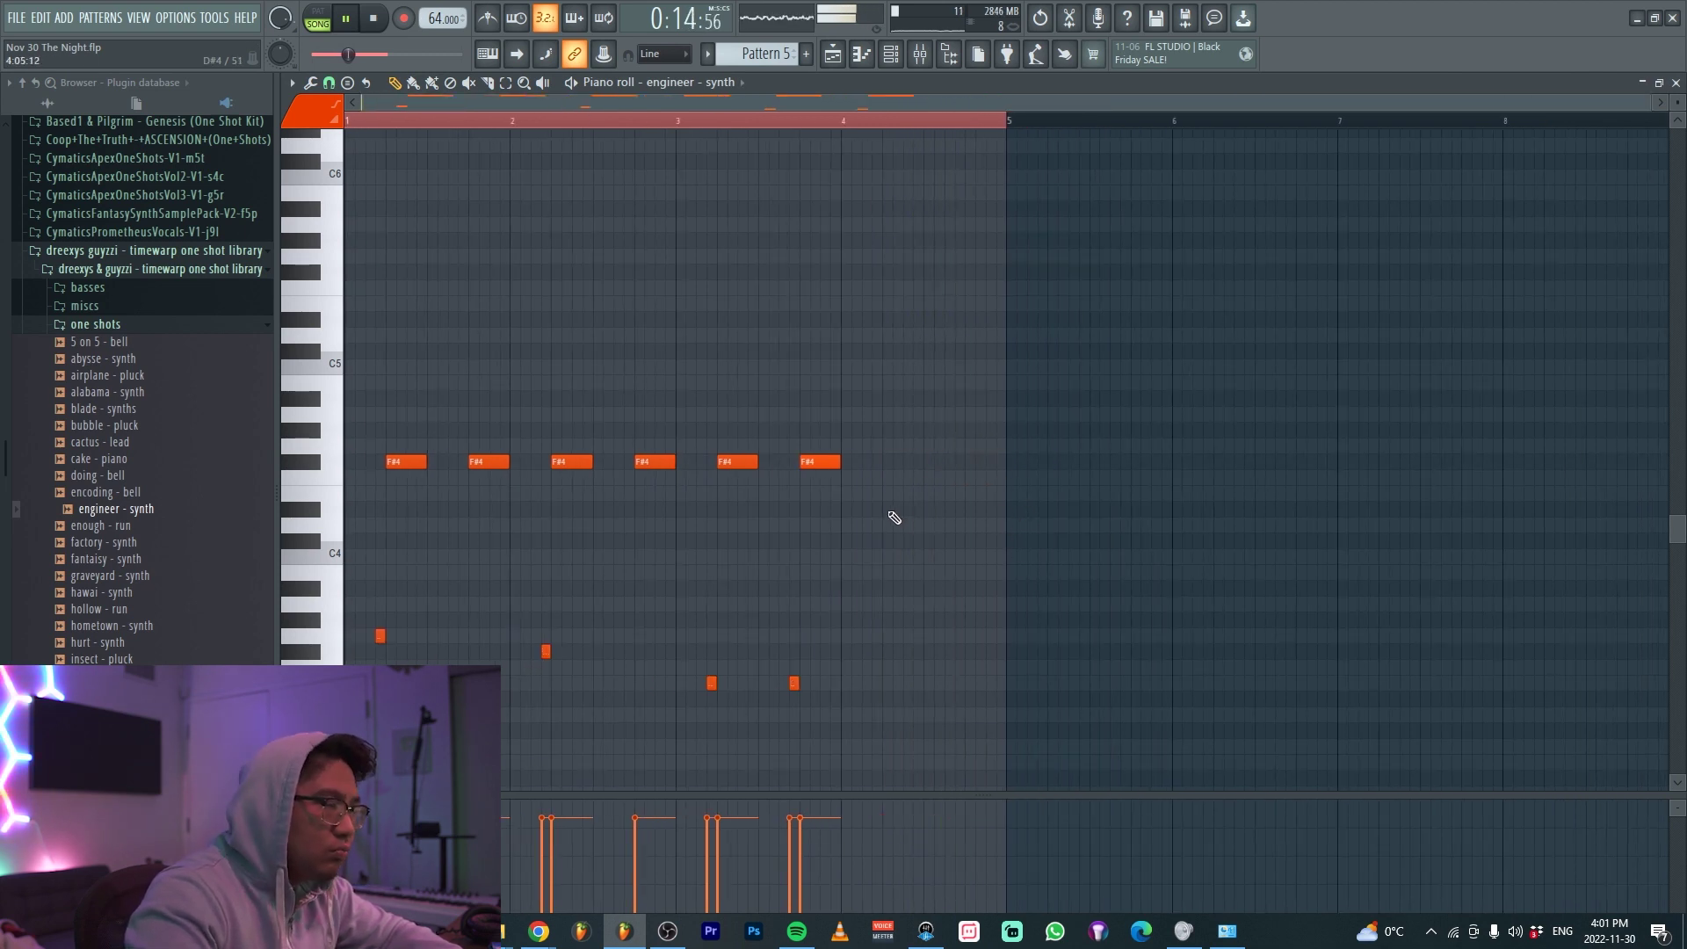
Copy the Pattern 5 clip to bar 9 of the playlist and move the song position back to the opening bars
key(F7)
right_click(1419, 881)
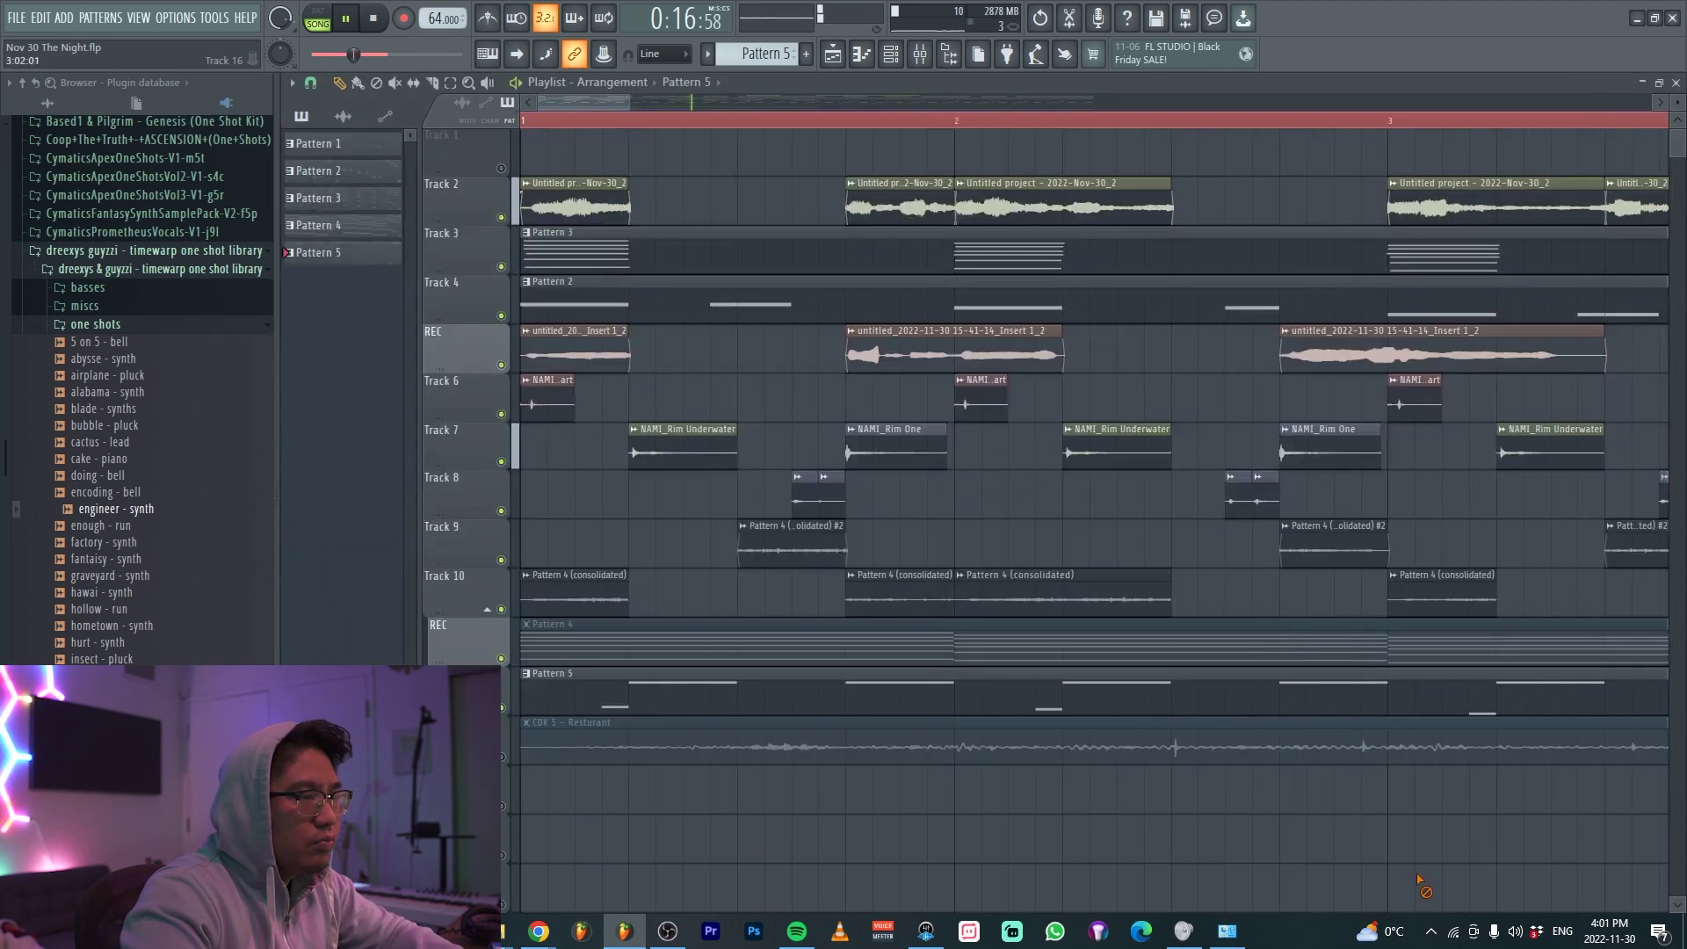
key(space)
scroll(742, 738, down, 3)
key(space)
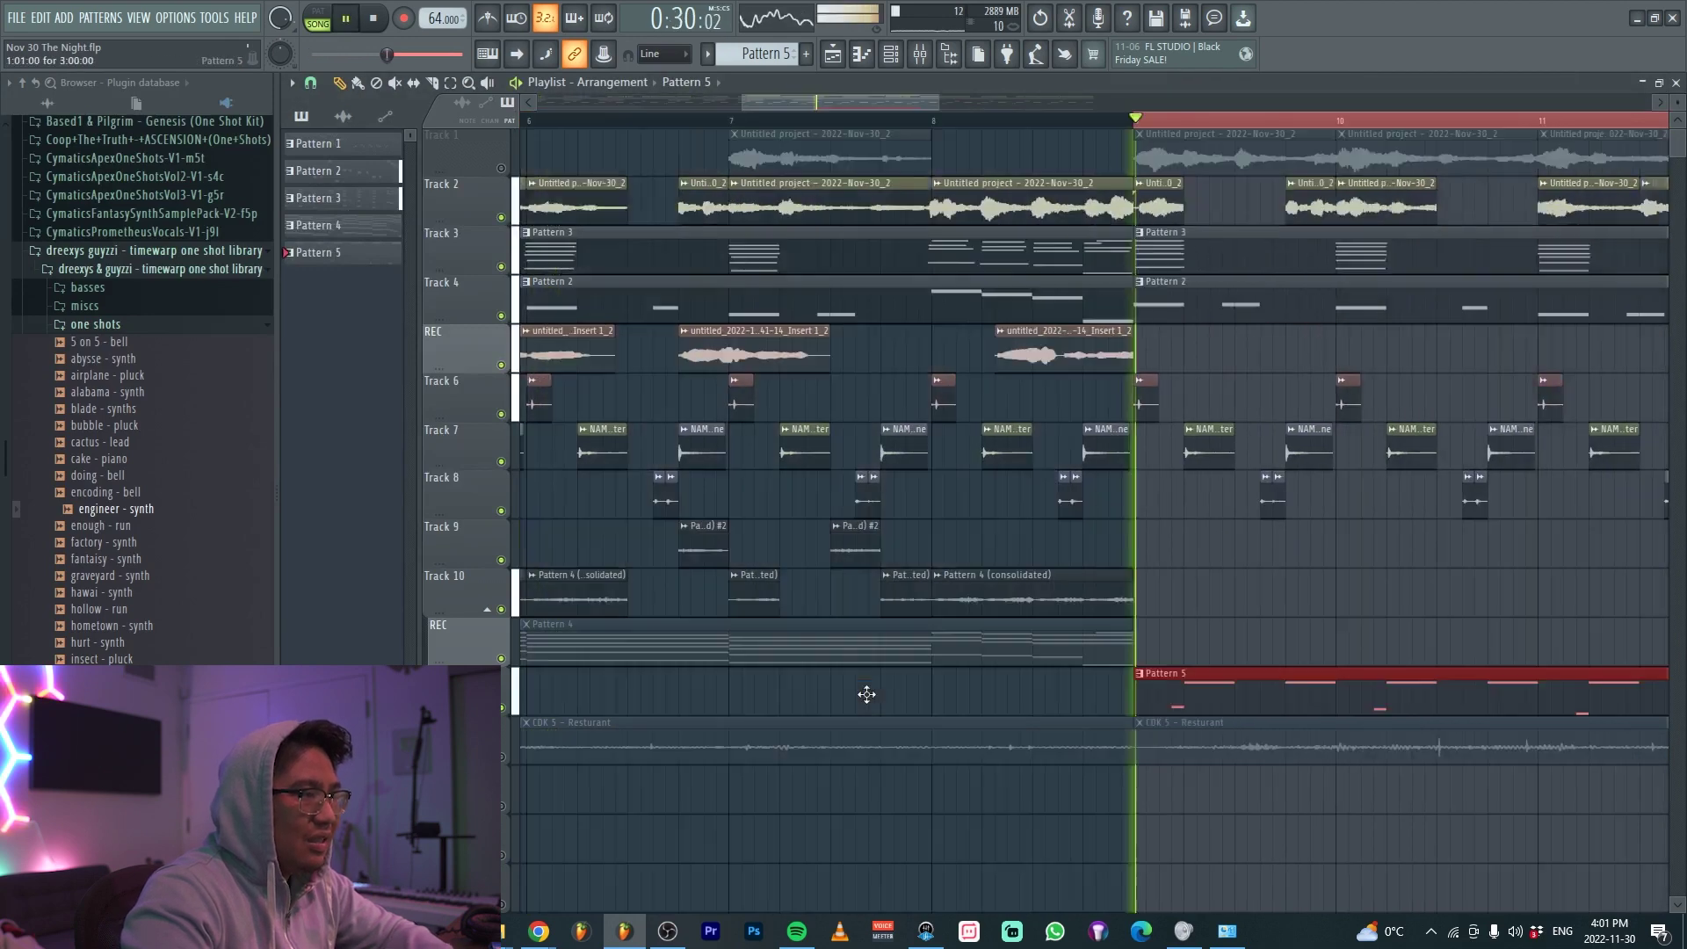
scroll(865, 691, down, 4)
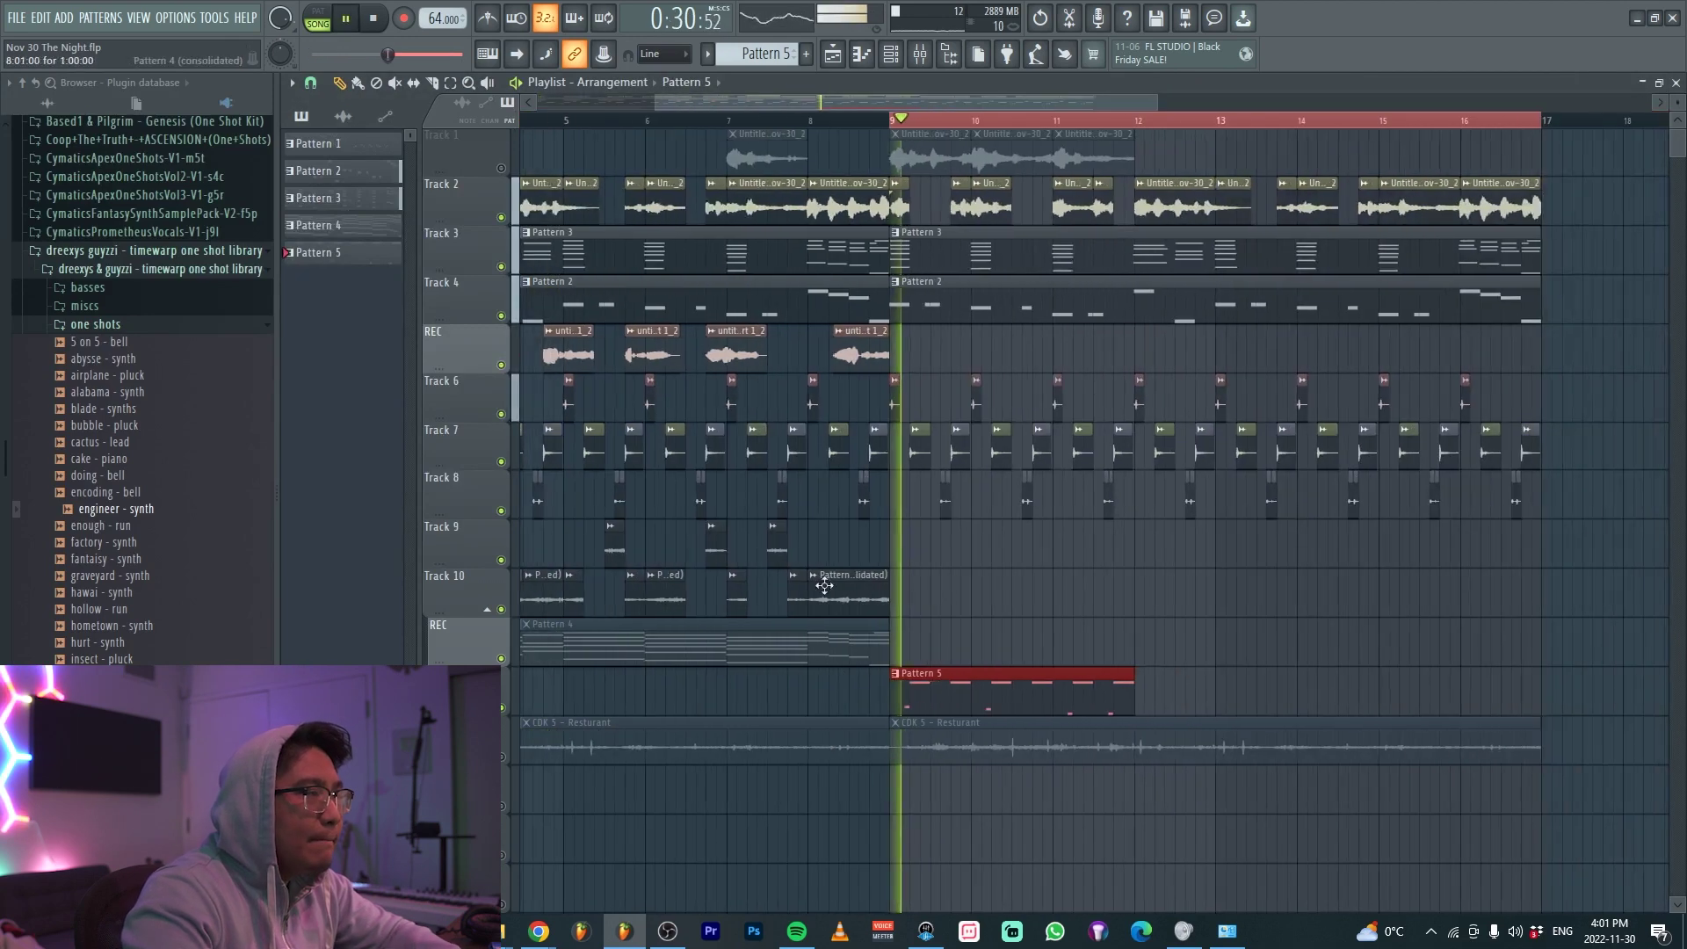
key(space)
click(583, 121)
scroll(627, 166, down, 3)
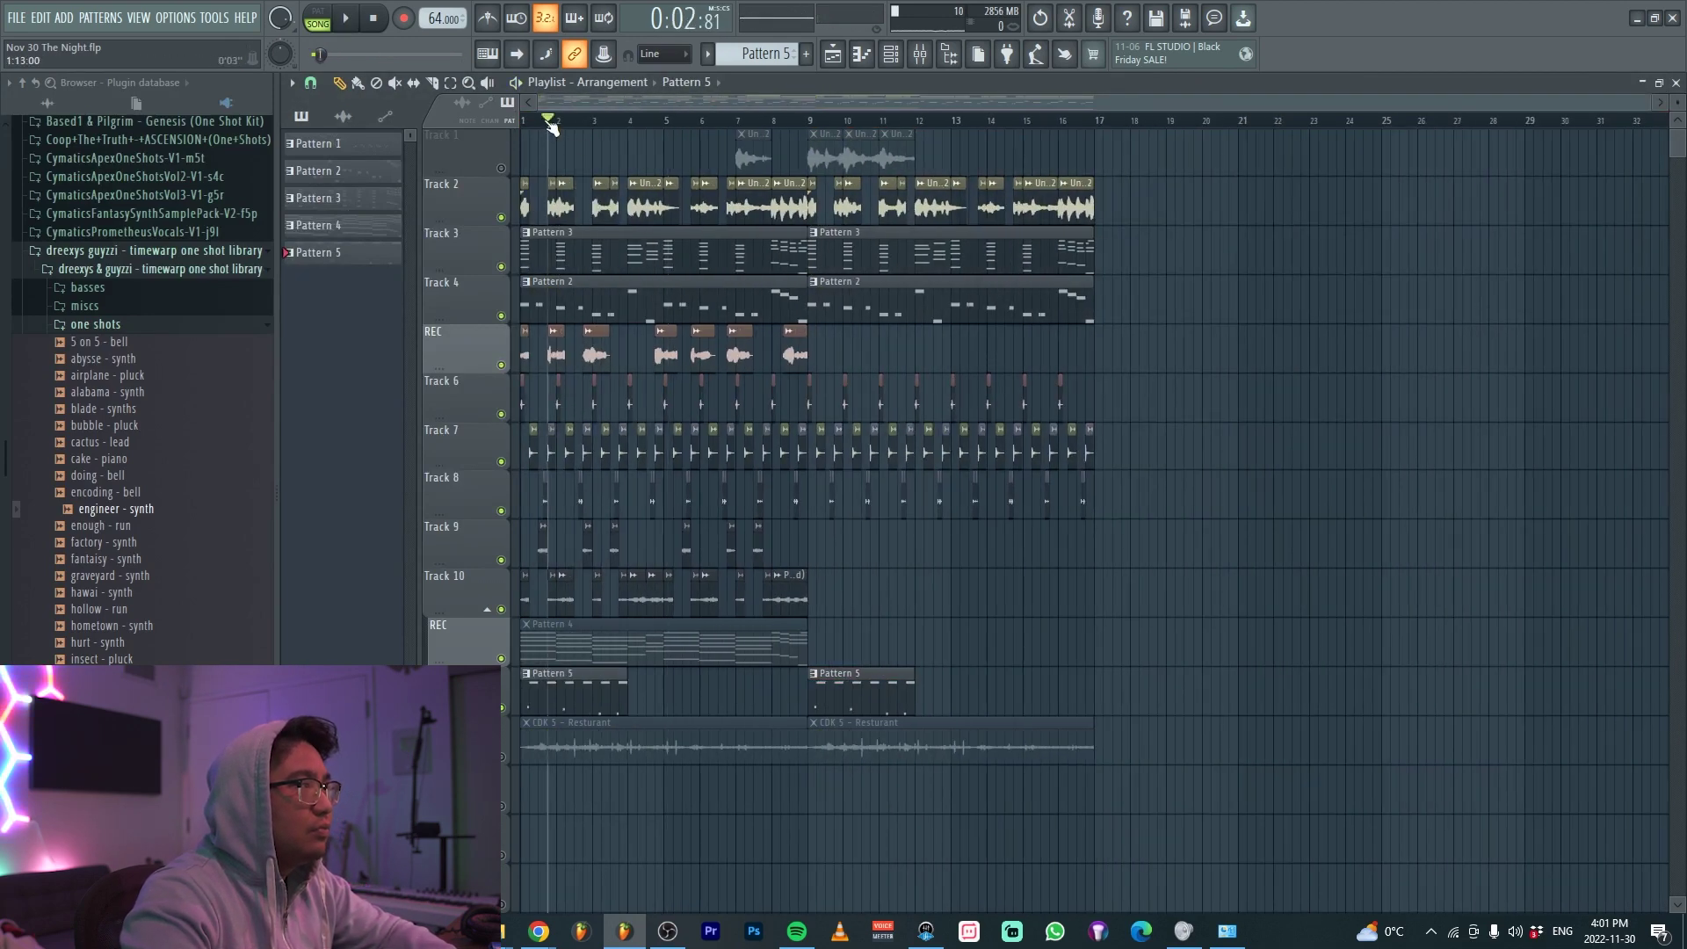
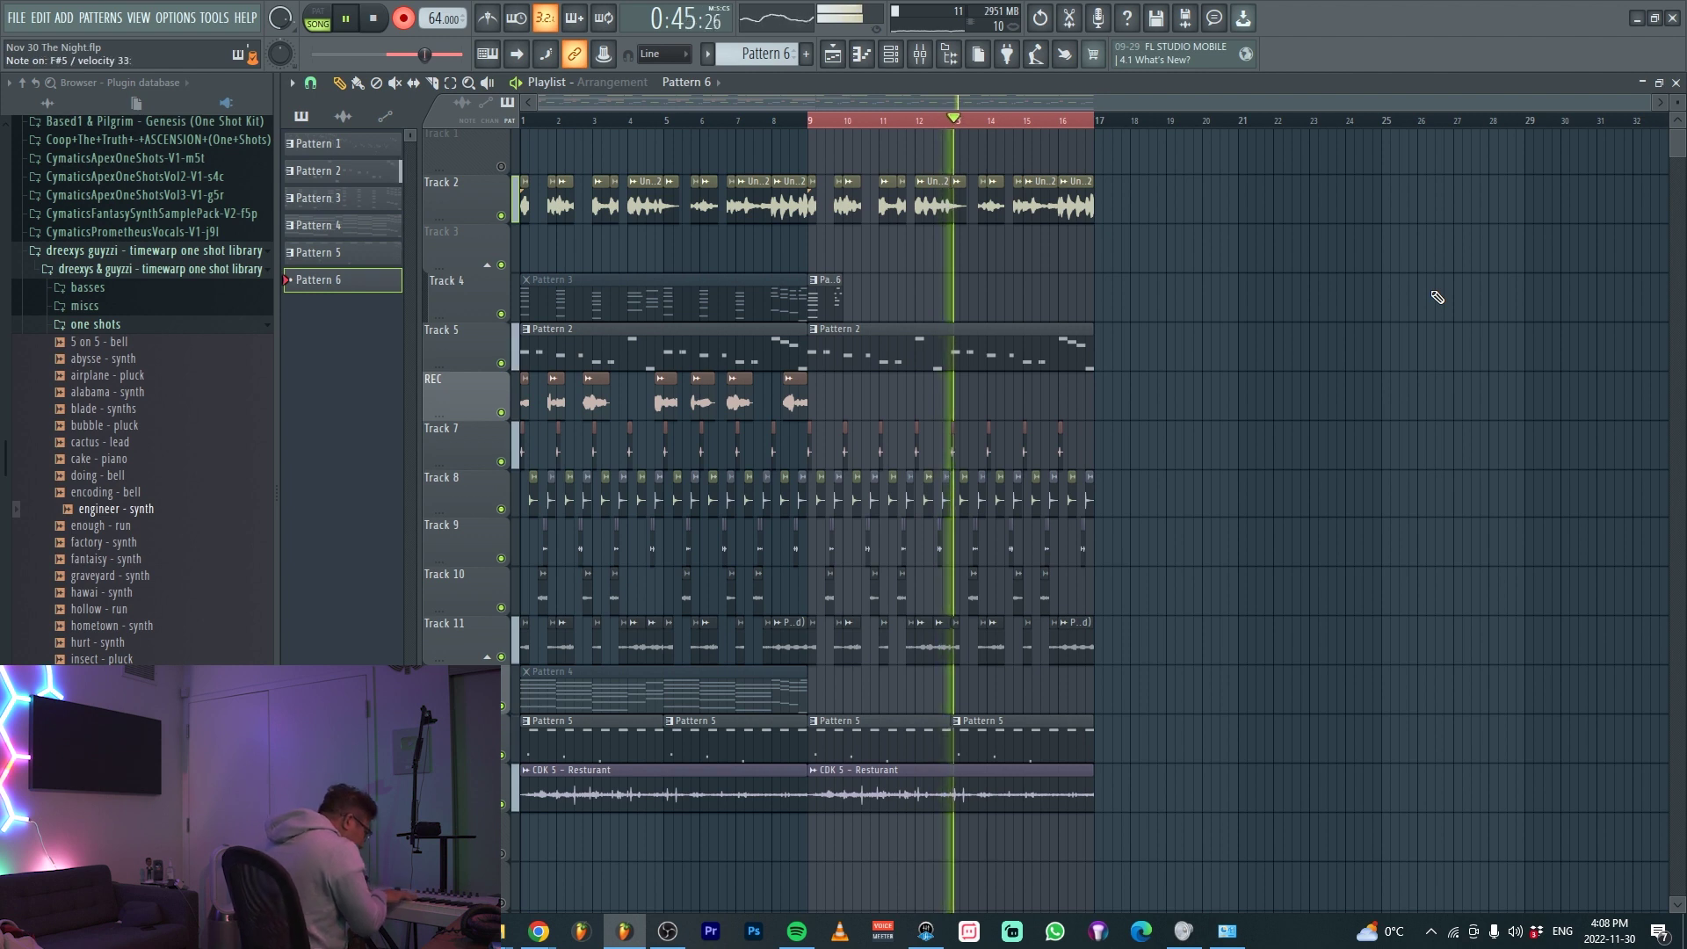
Play the arrangement in song mode from bar 9 to hear the airplane - pluck notes of Pattern 7 in context
key(space)
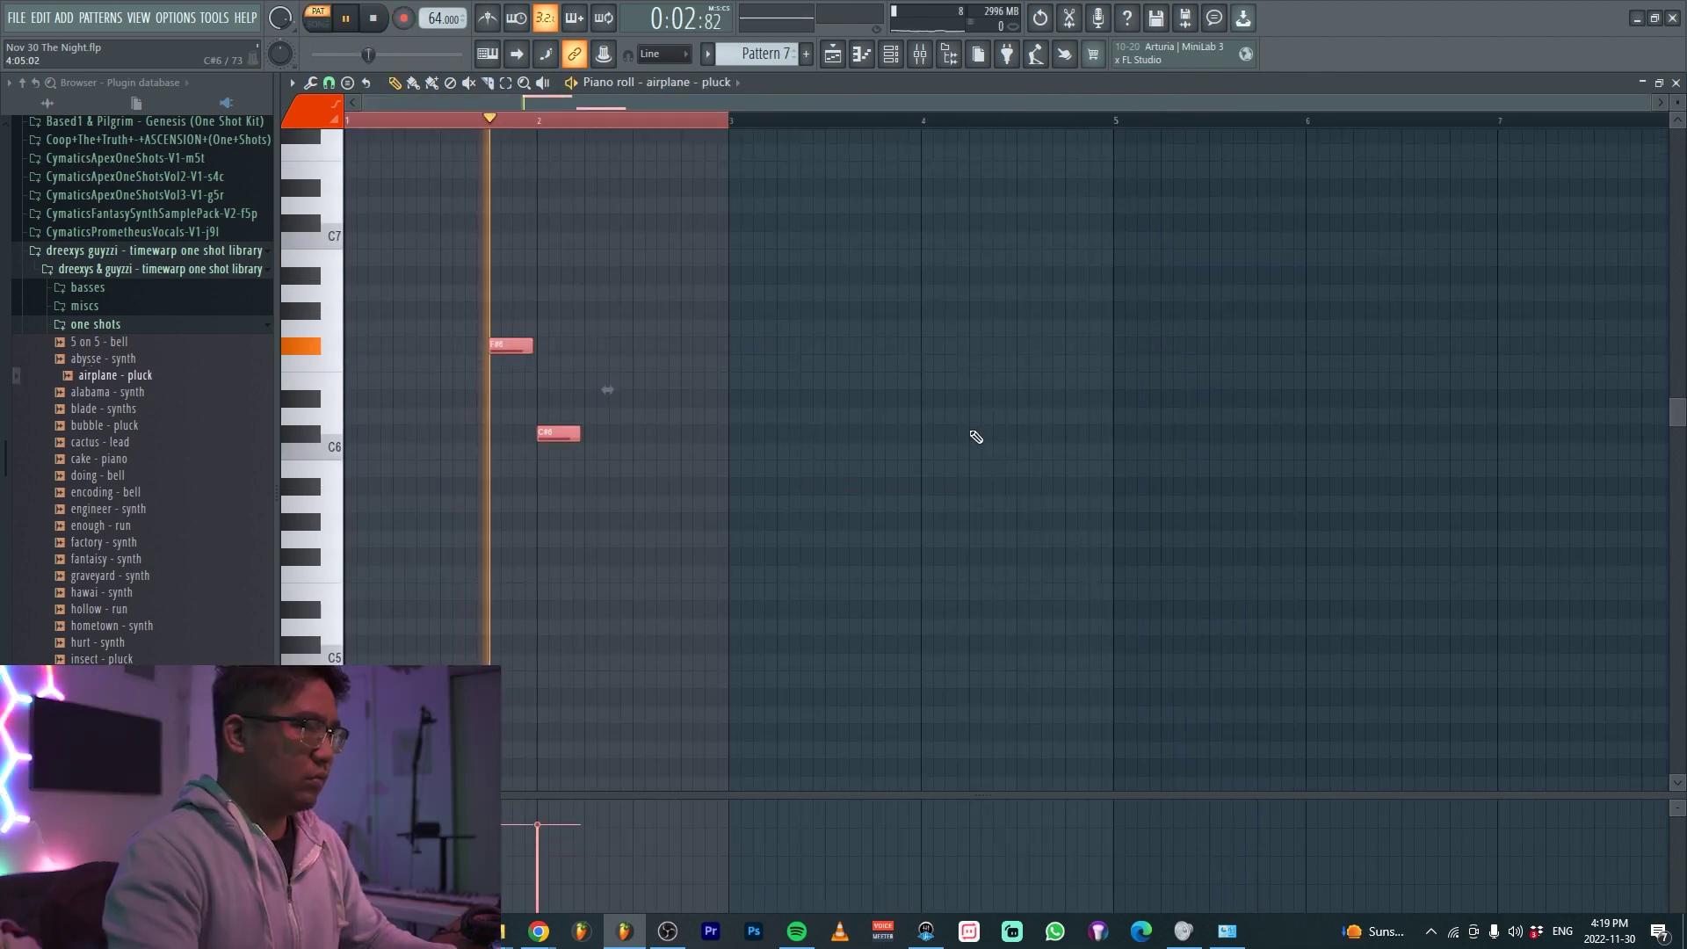
key(F7)
key(F5)
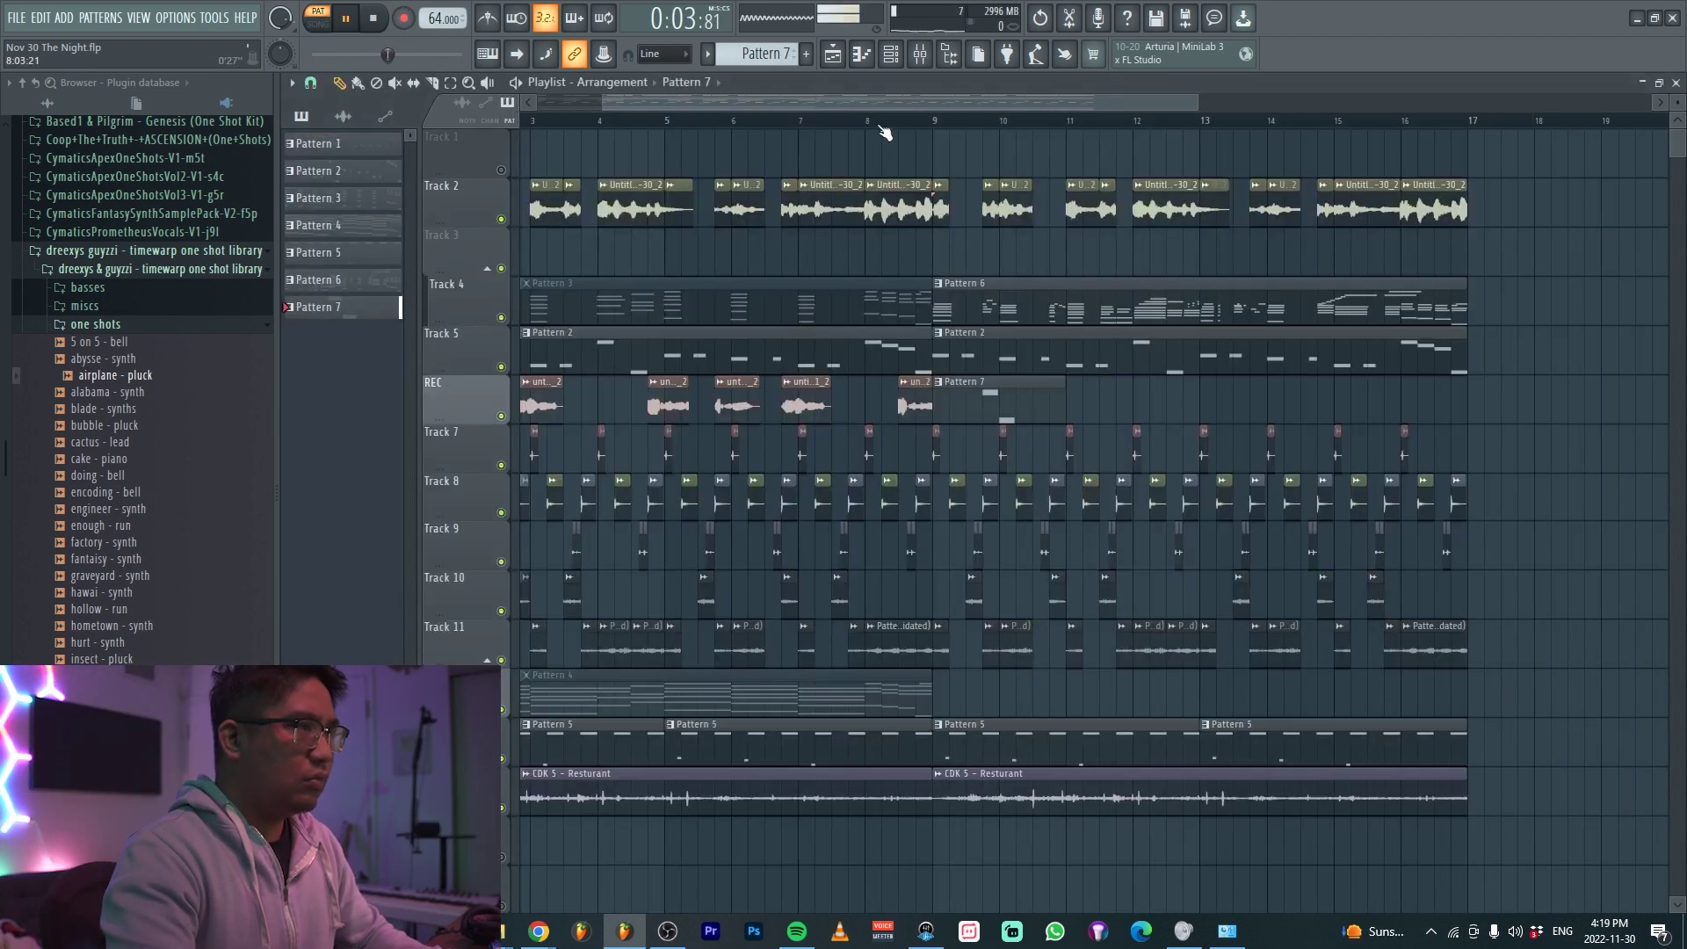
click(930, 130)
scroll(929, 130, up, 3)
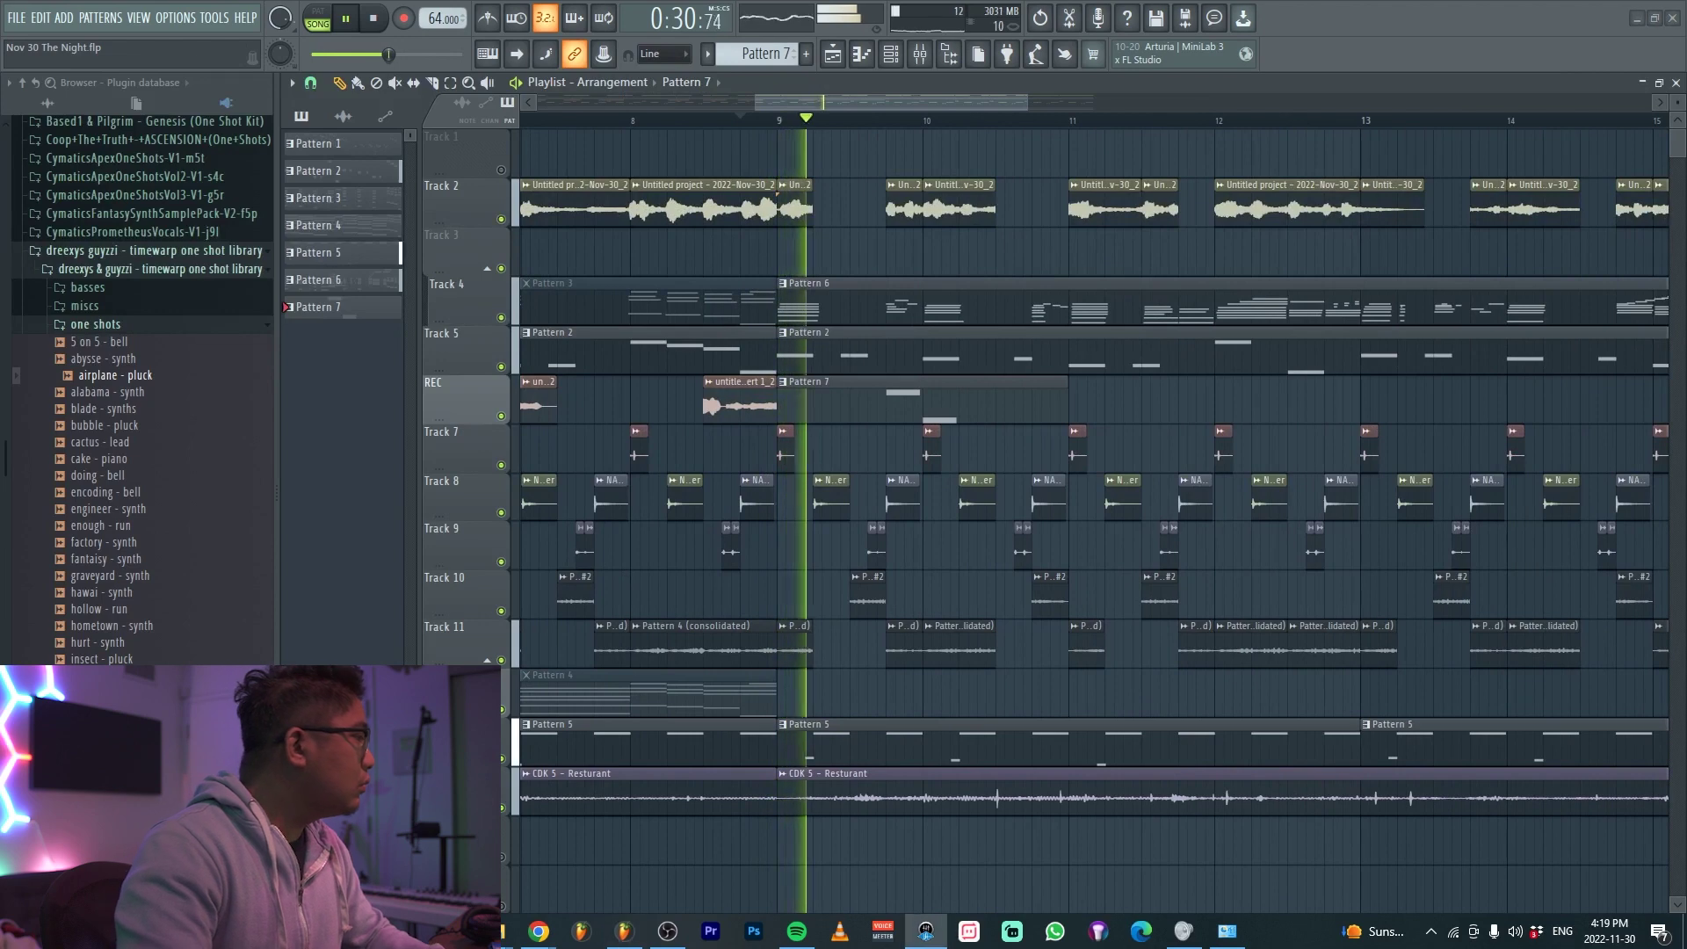
scroll(888, 246, up, 4)
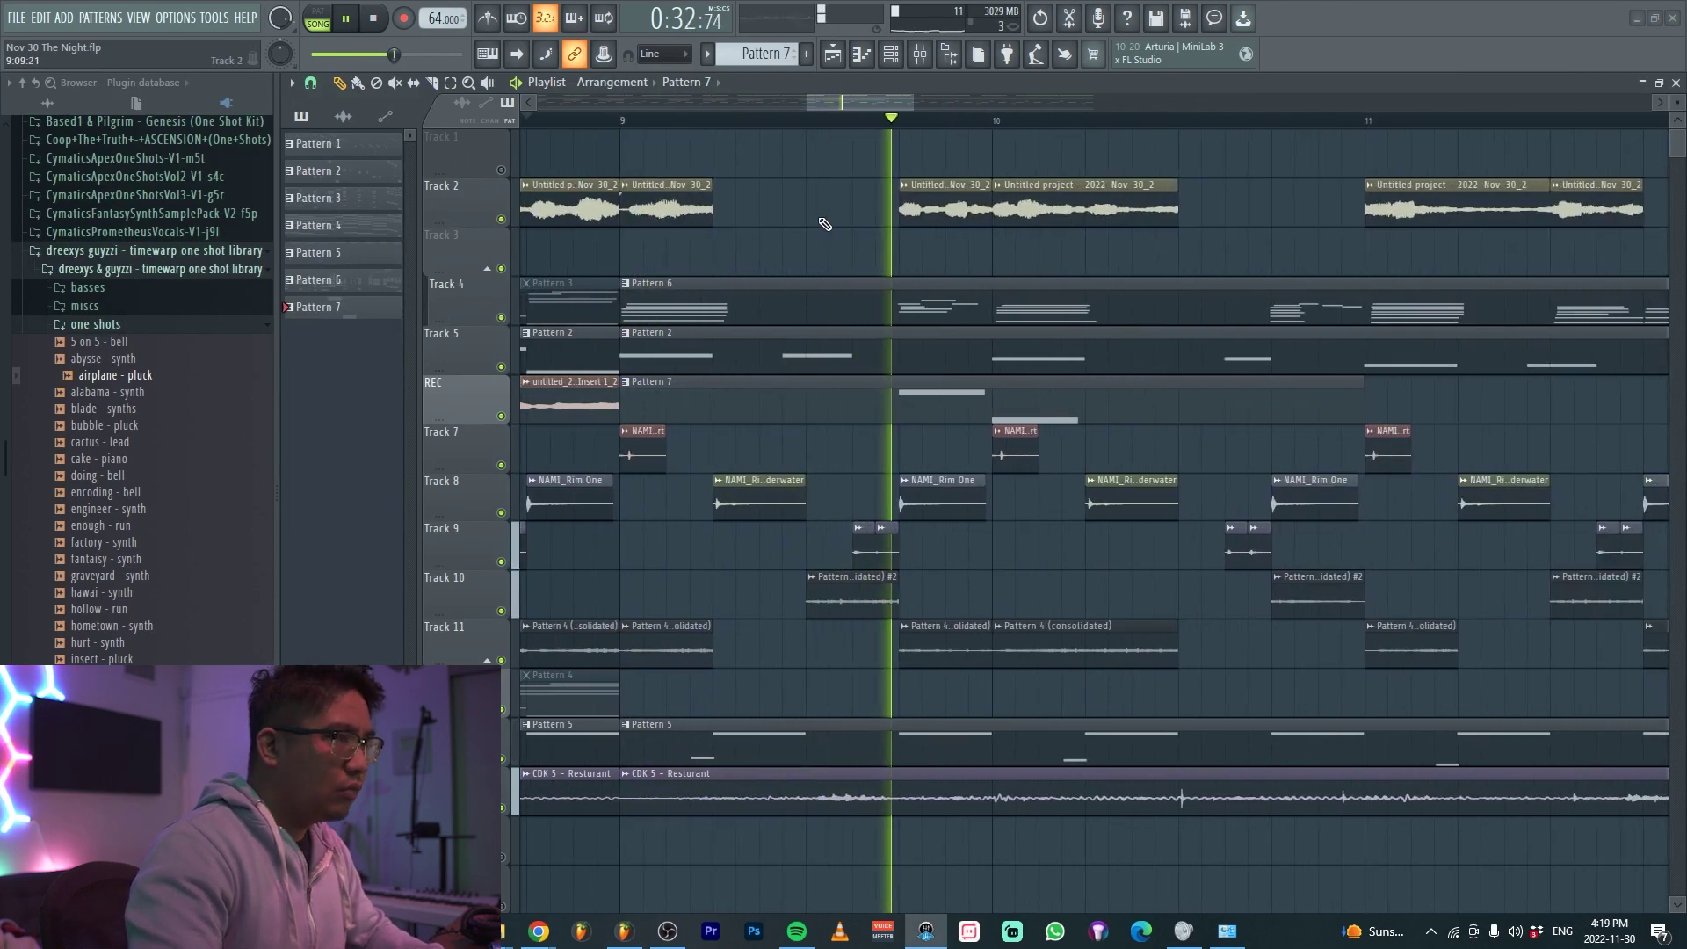
scroll(834, 352, down, 3)
Add an F#5 note midway through bar 2 and a B5 note at bar 3 of the airplane - pluck part in Pattern 7
key(F6)
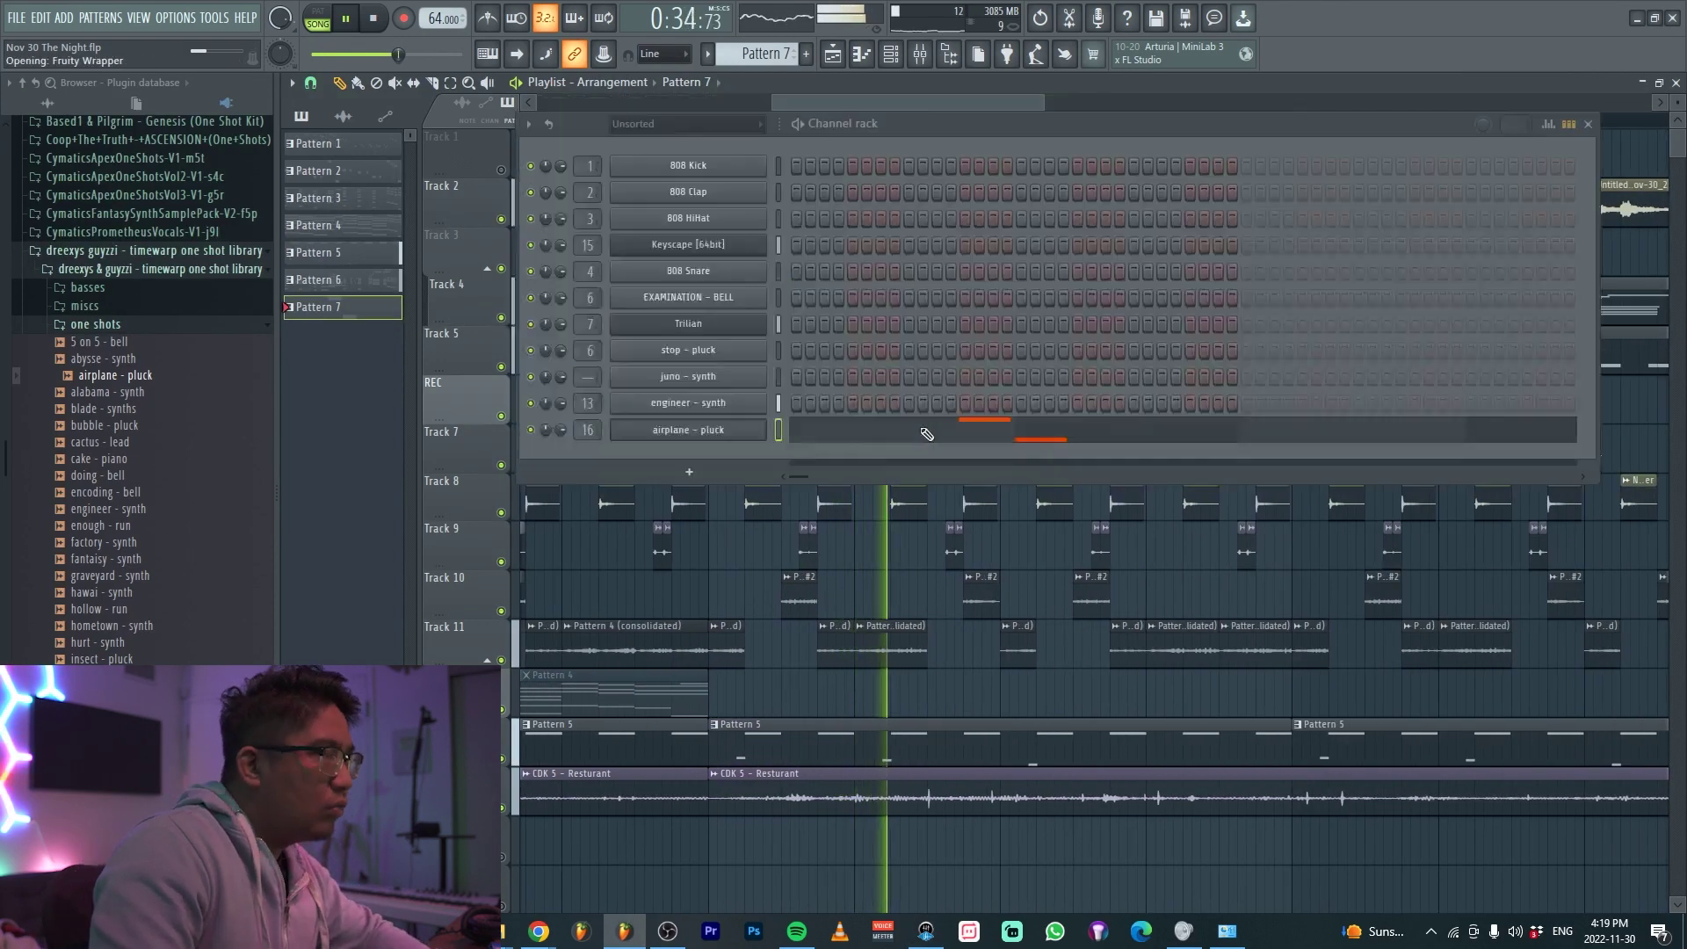
click(927, 434)
key(space)
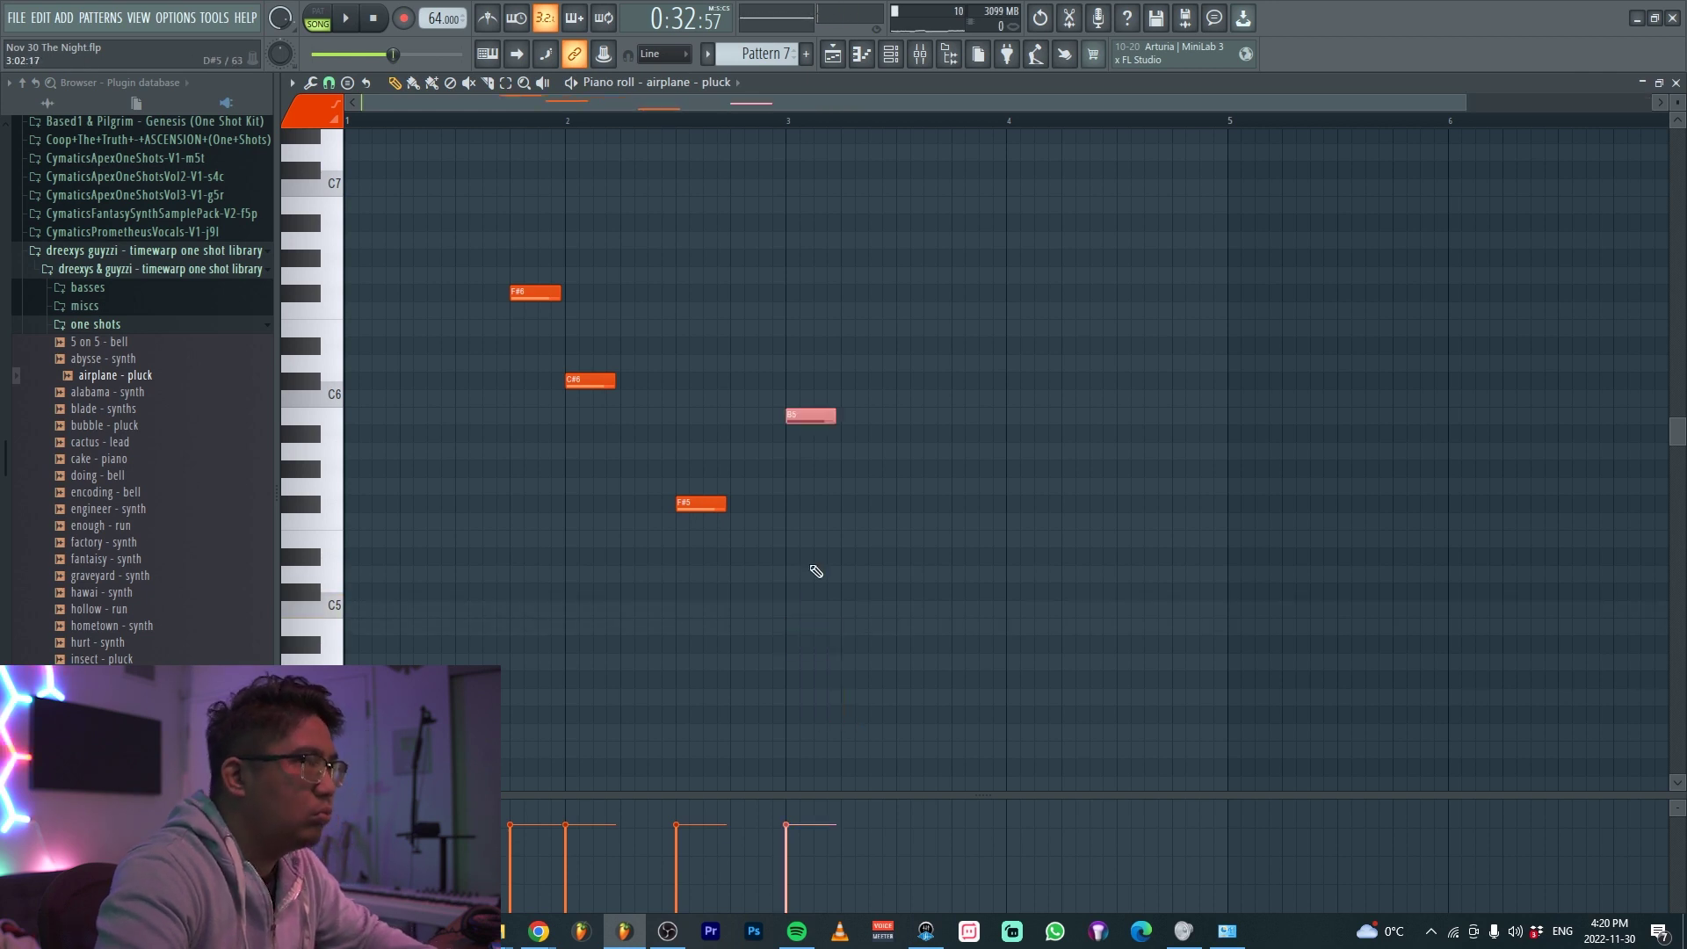
key(space)
key(F7)
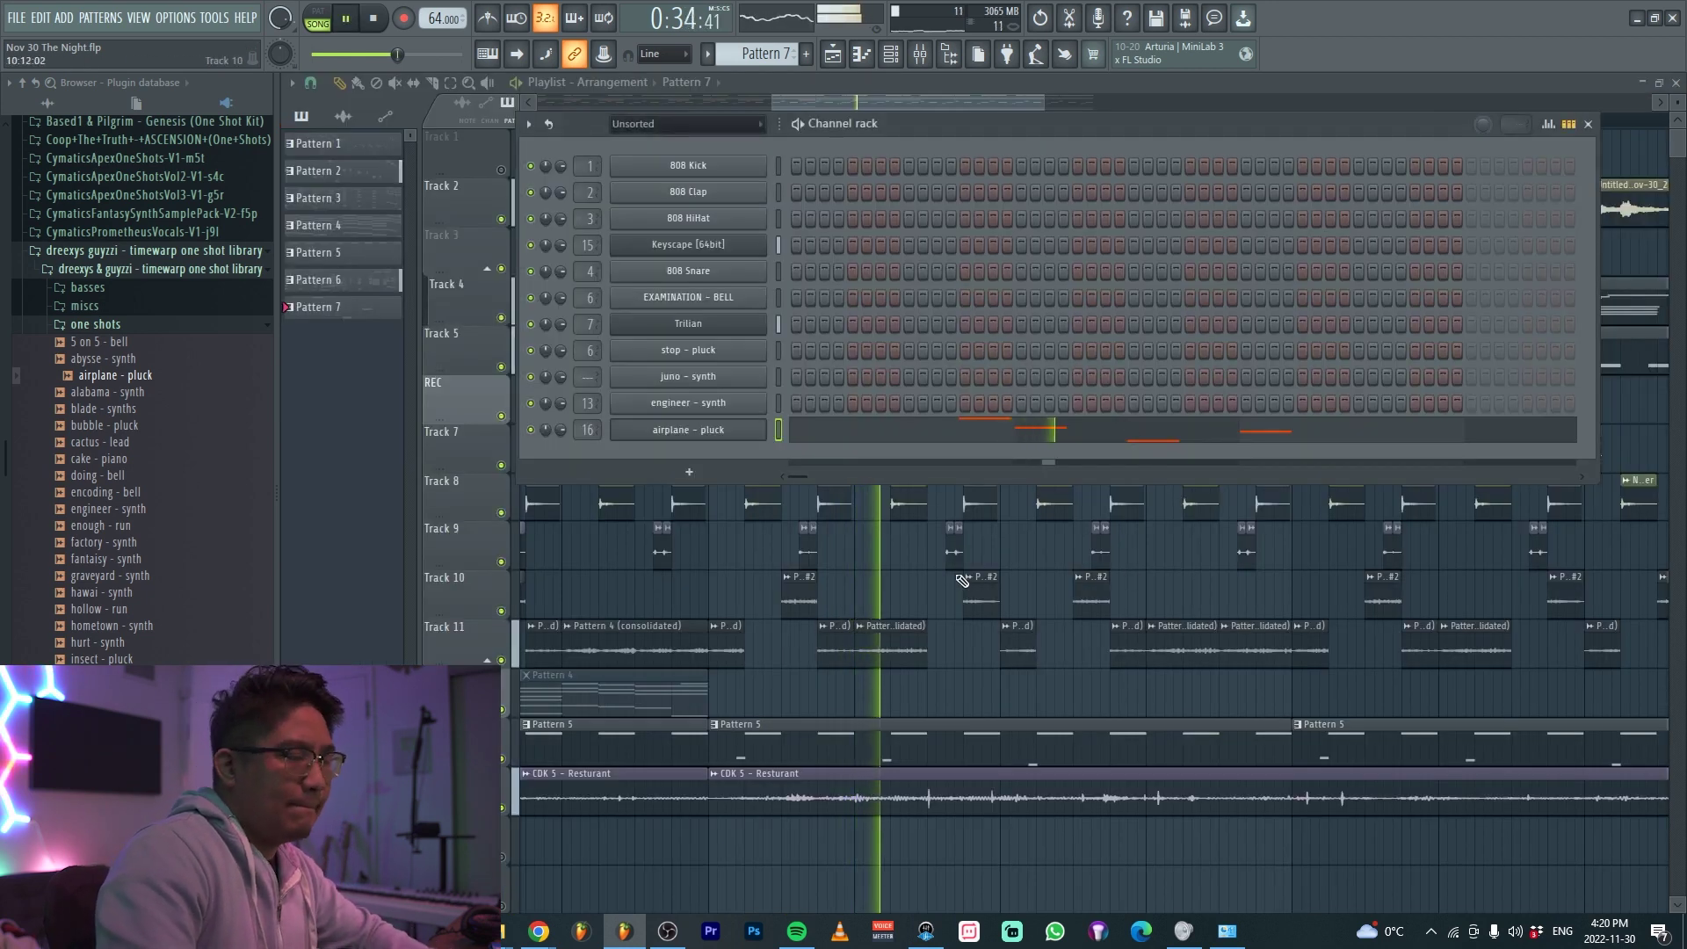
Set the stereo separation of the airplane - pluck mixer track to 64% separated
key(F9)
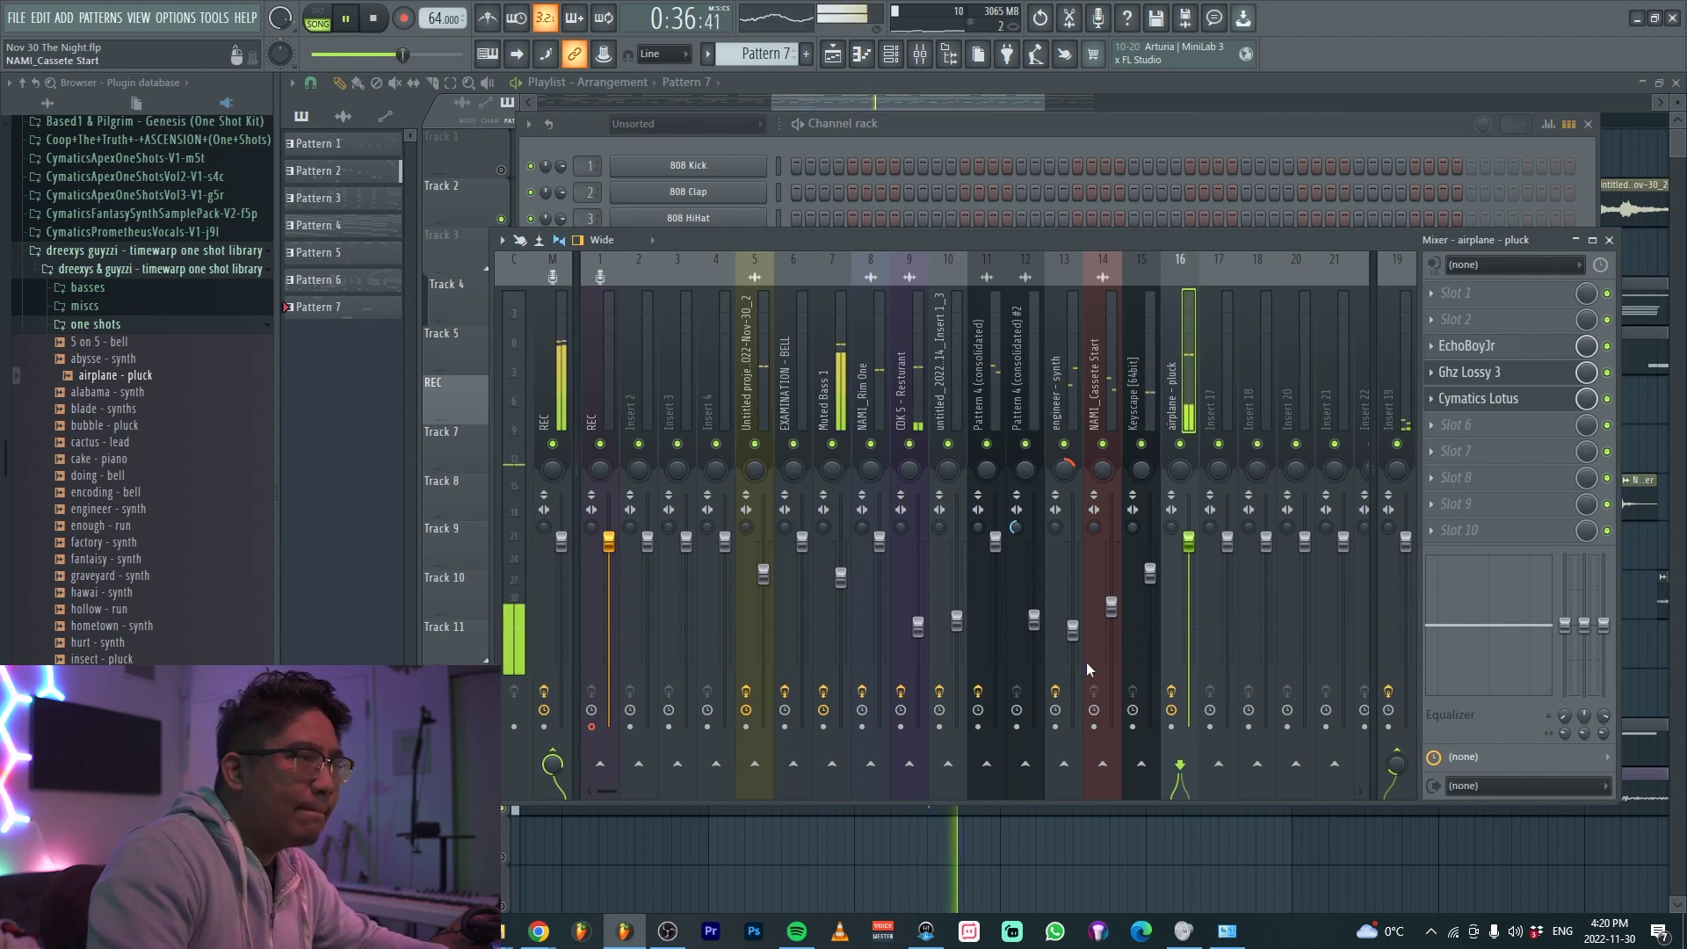
drag(1172, 527, 1172, 563)
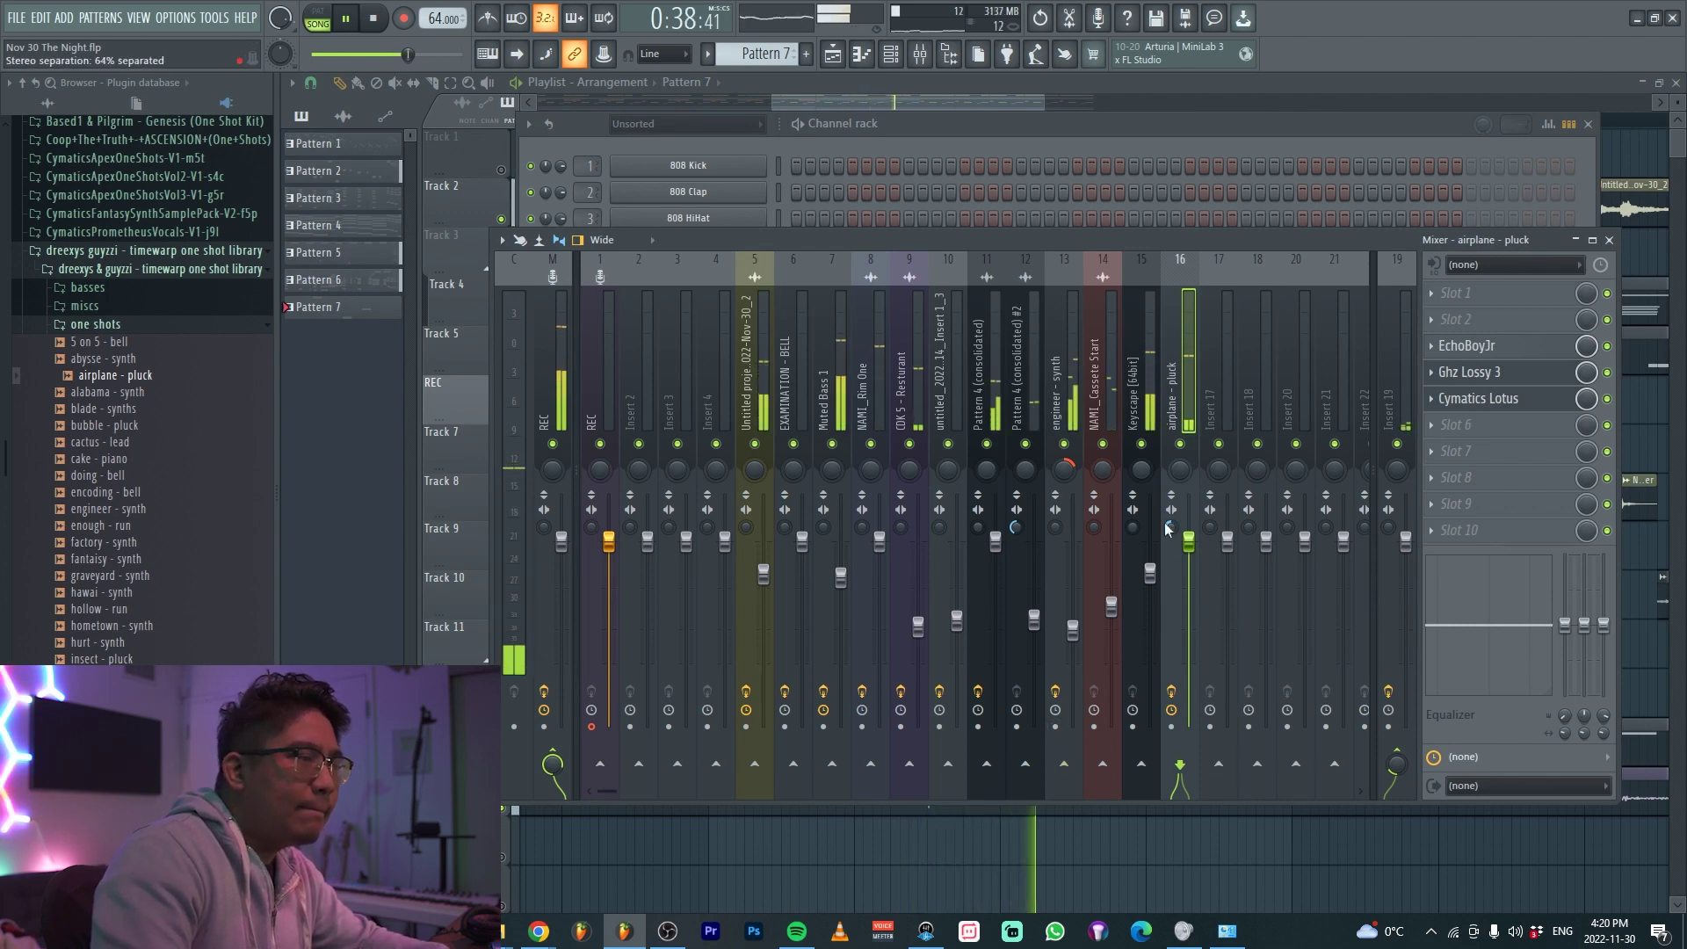
key(F9)
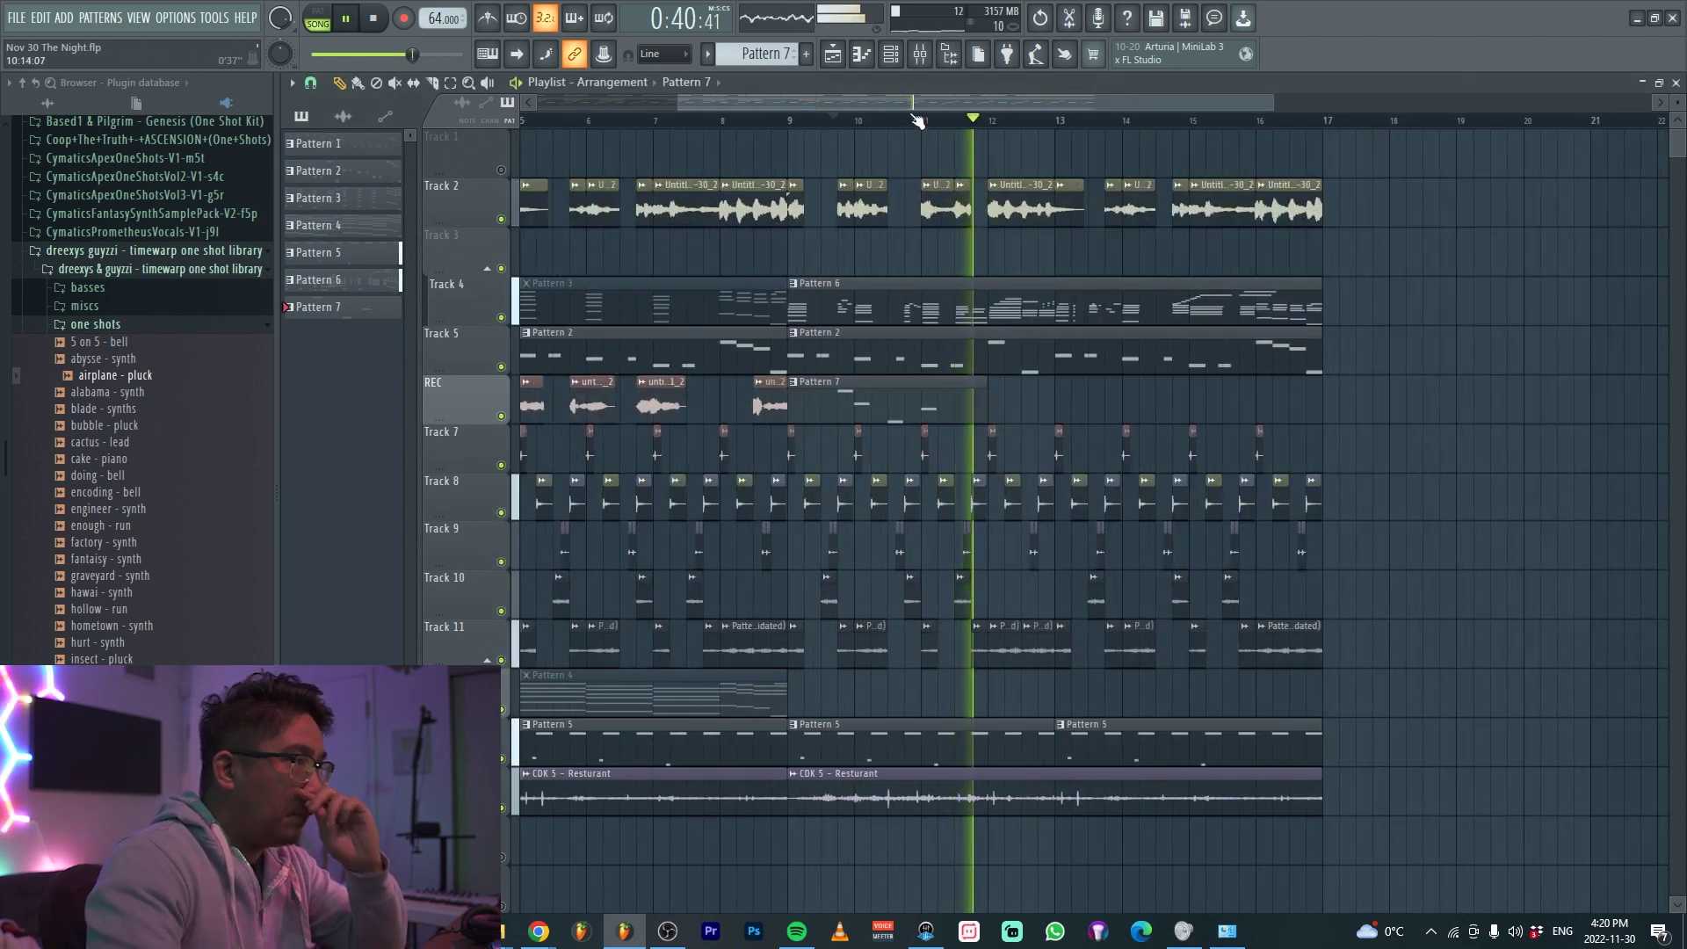
Raise the bar 3 B5 note of Pattern 7 to E6 and play it back
double_click(939, 404)
click(856, 432)
key(space)
drag(749, 415, 736, 324)
key(space)
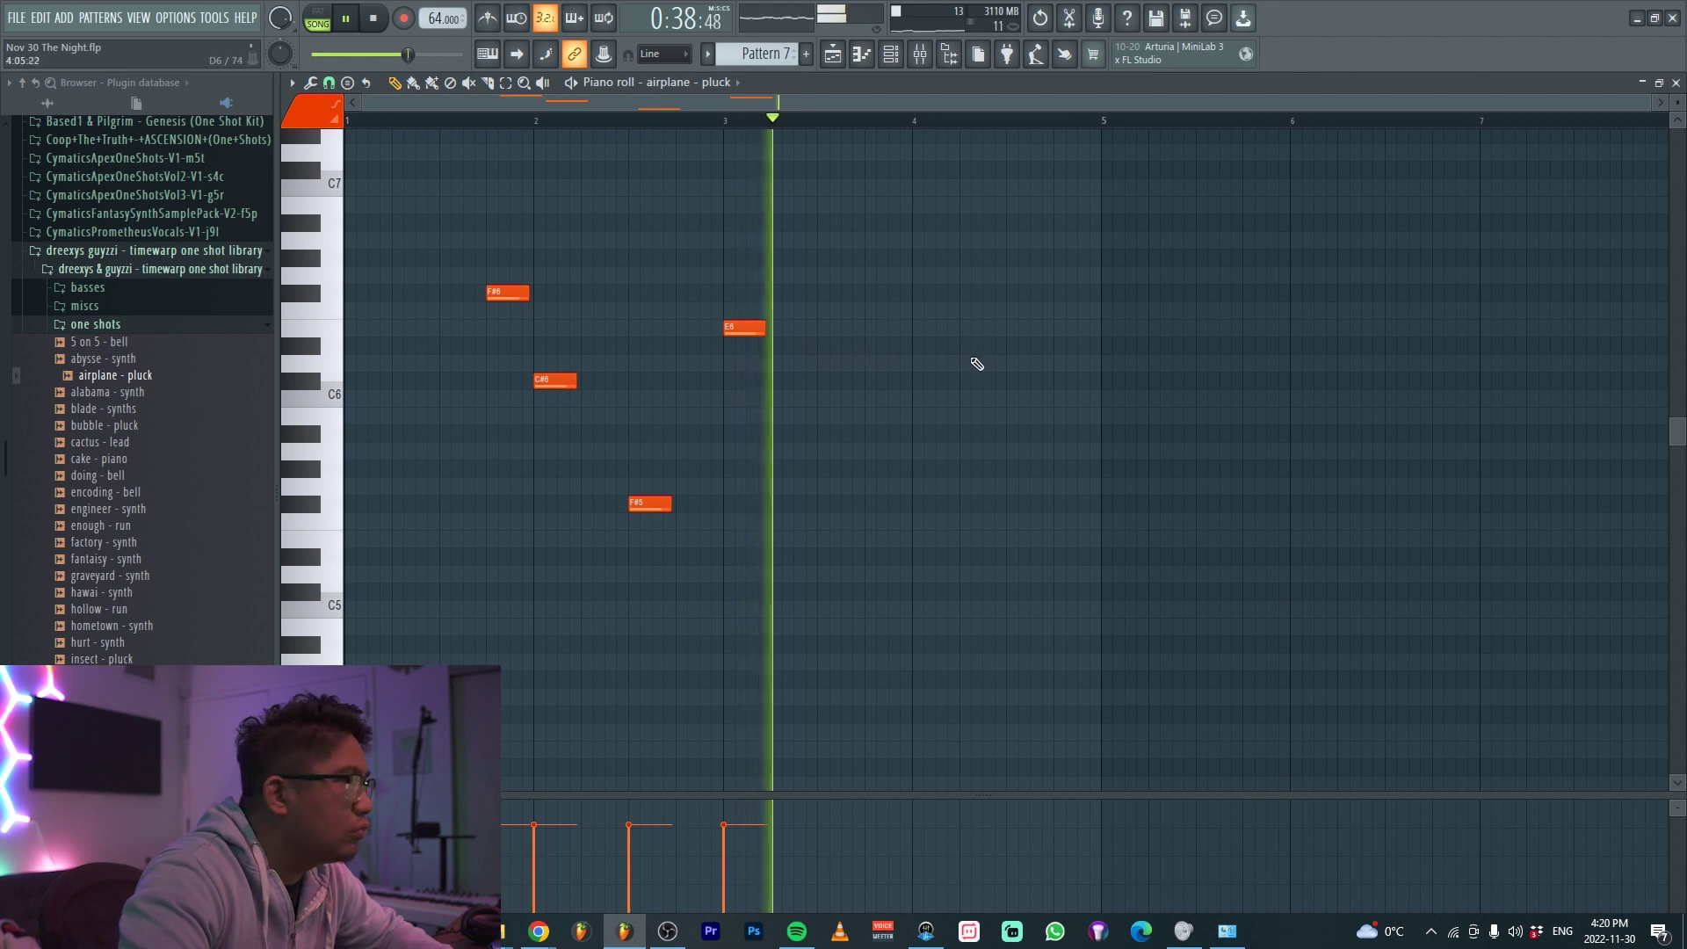
Replace the E6 note at the start of bar 3 with one at 3:13 and add an F#6 note at bar 4
right_click(739, 330)
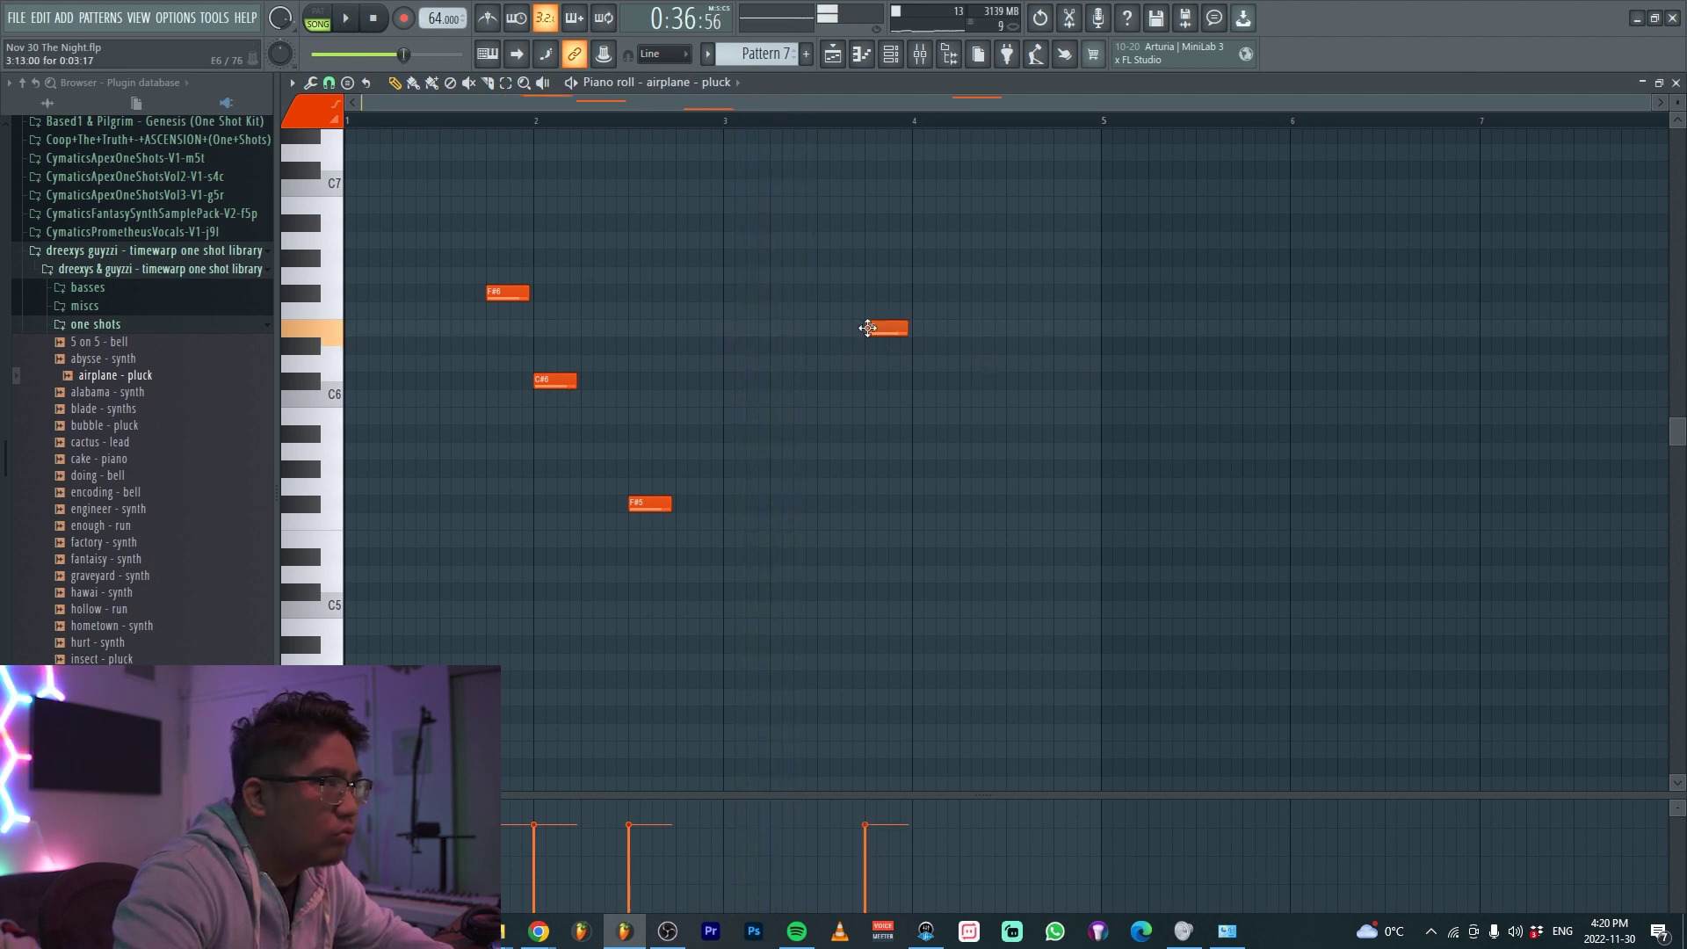
key(space)
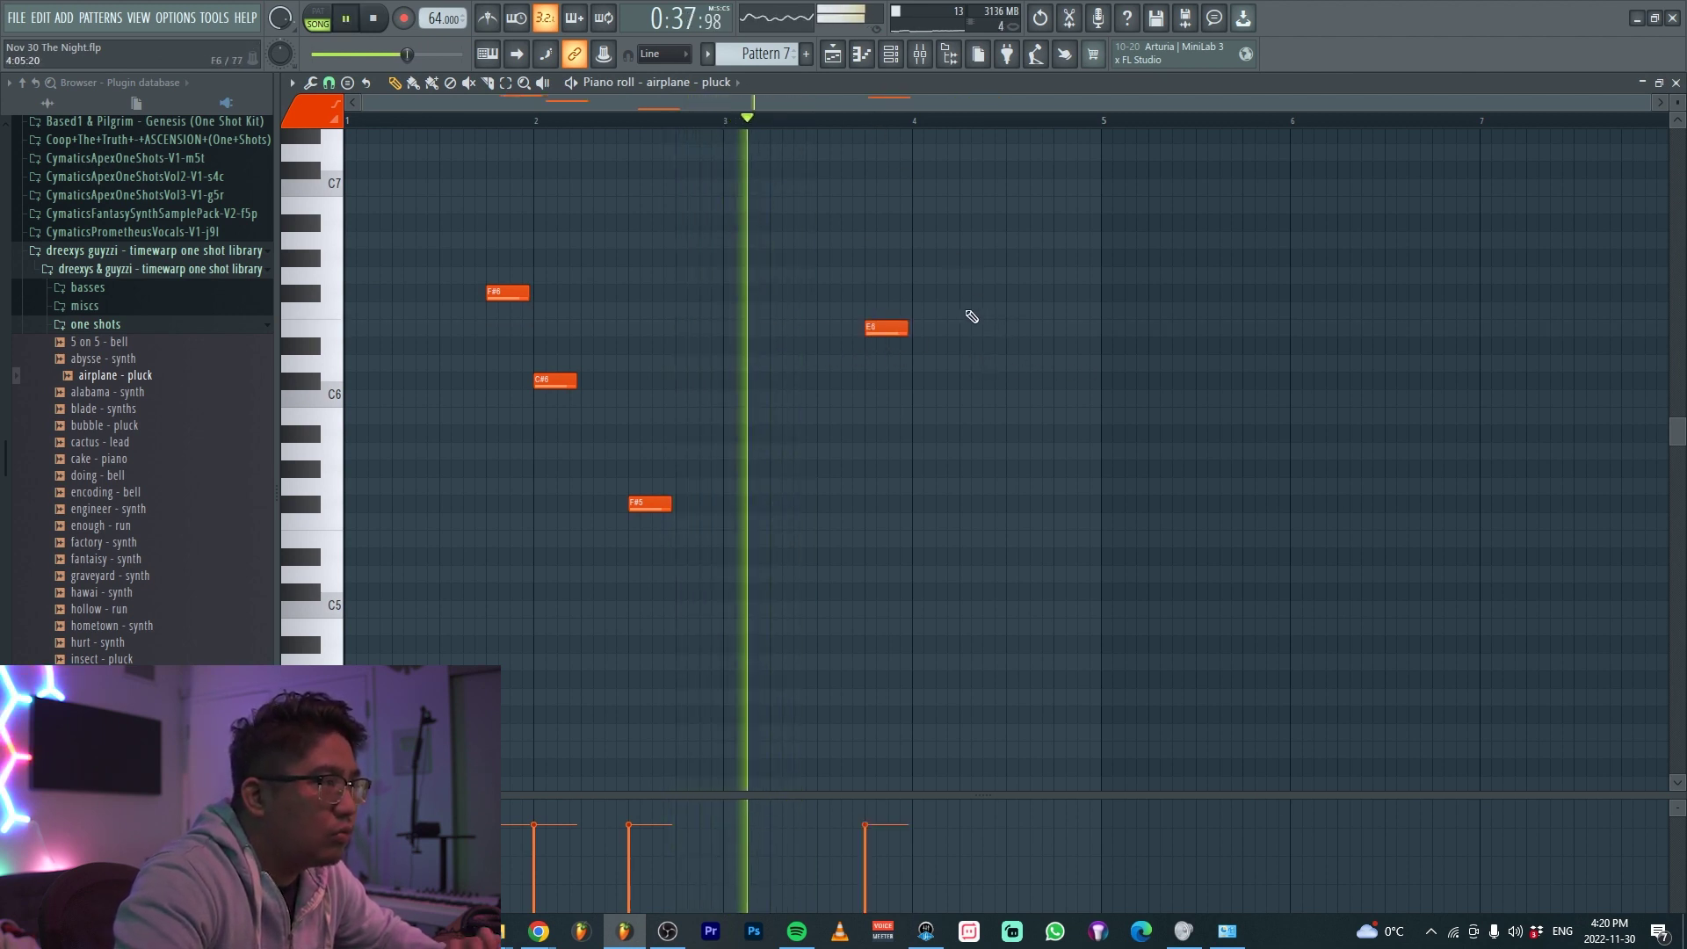
click(918, 292)
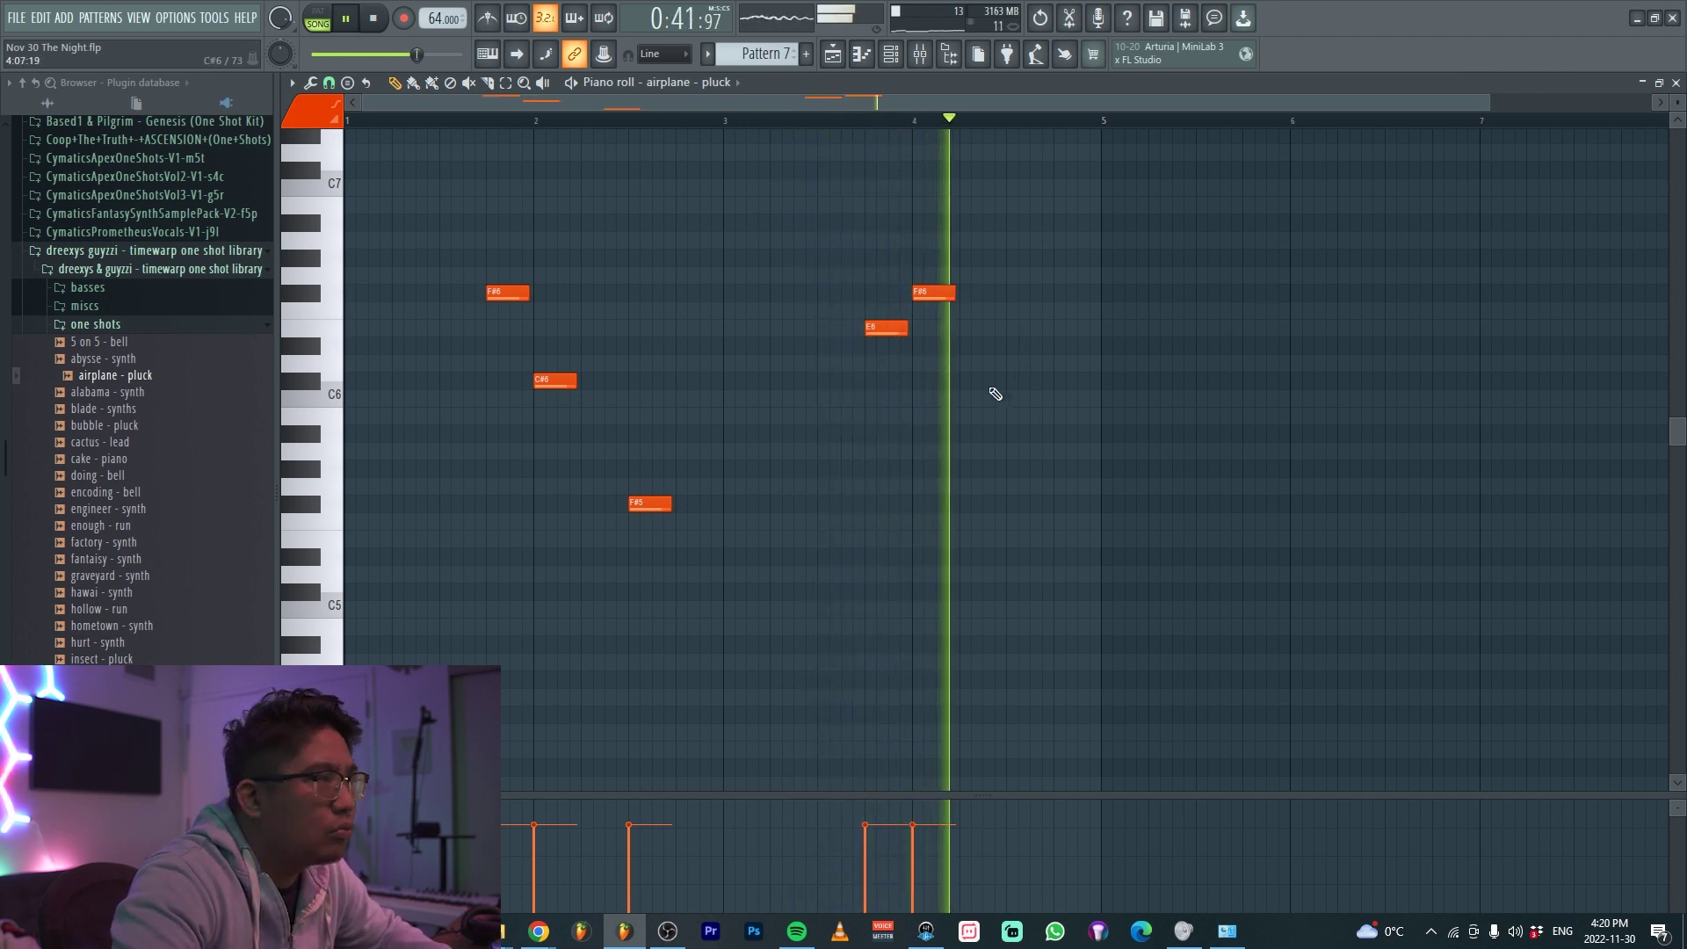
Duplicate all airplane - pluck notes of Pattern 7 into bars 5 to 8 and check the part in the playlist and mixer
key(ctrl+a)
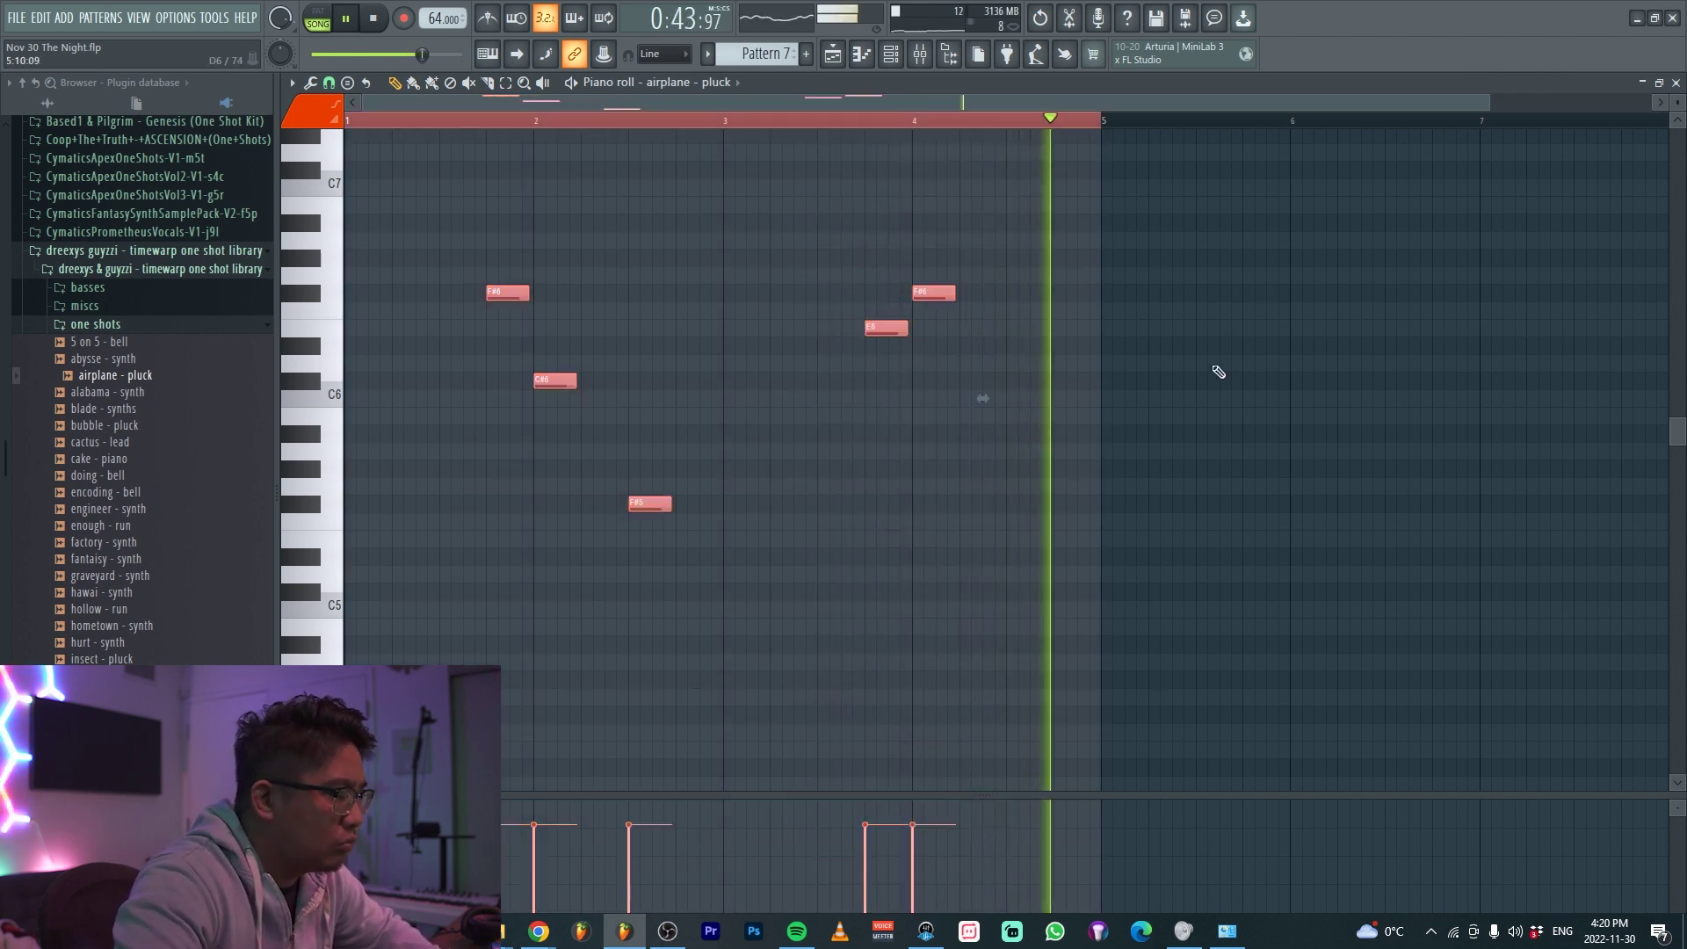
key(ctrl+b)
key(F7)
key(F6)
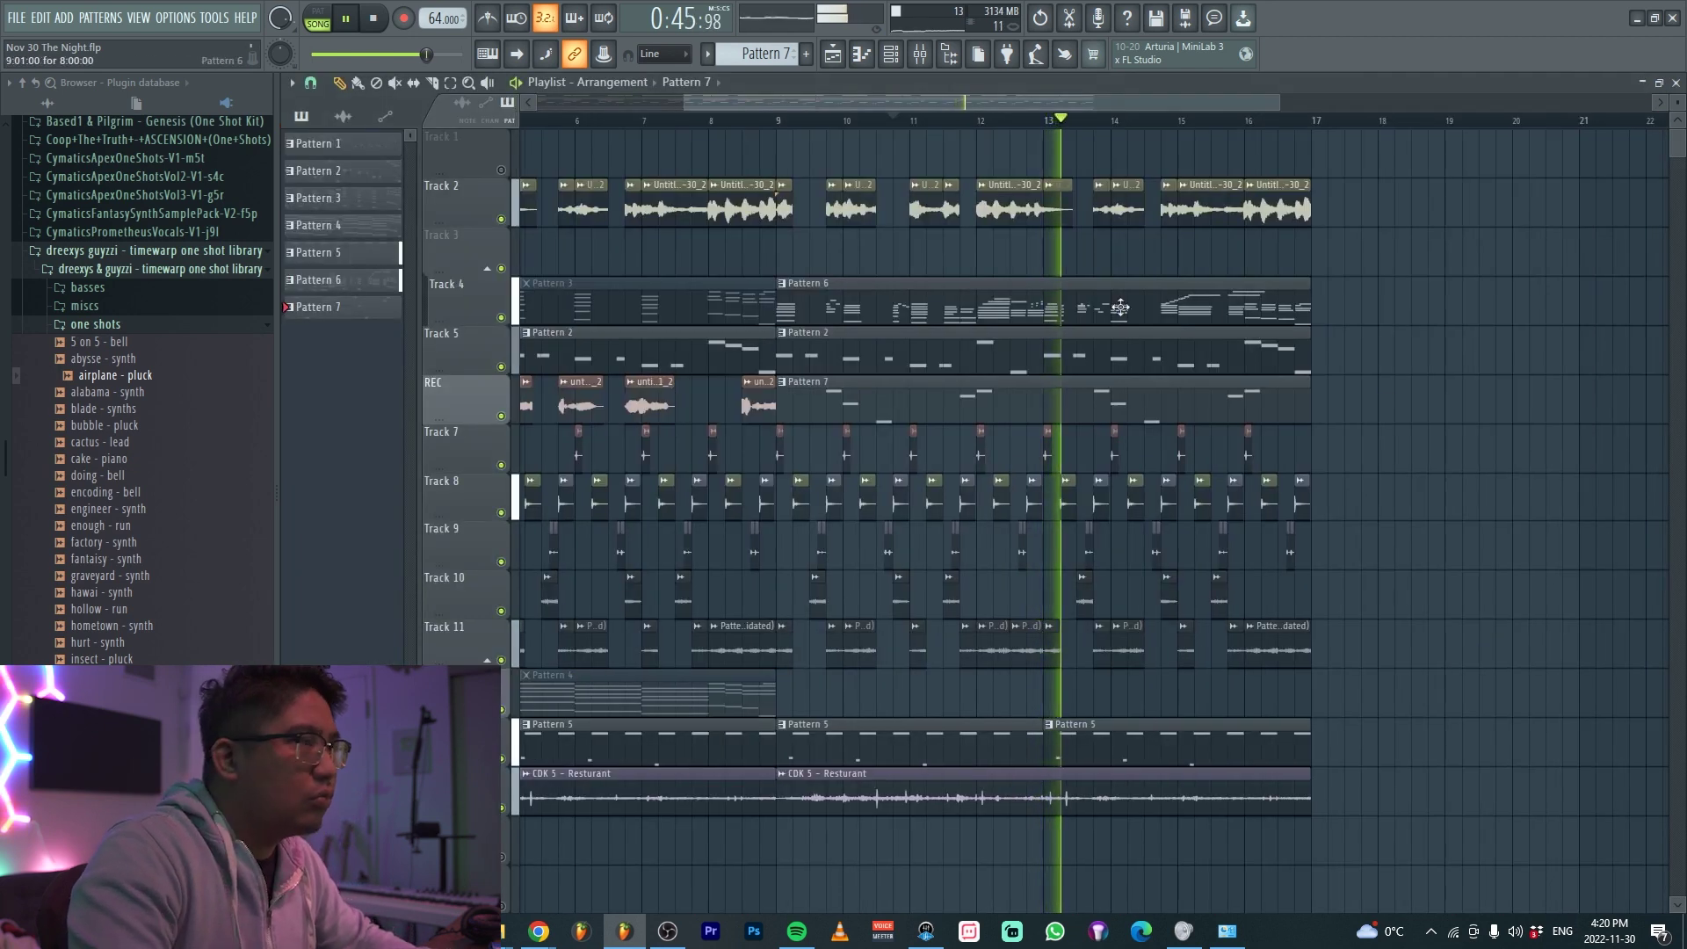
scroll(1033, 363, down, 2)
key(F9)
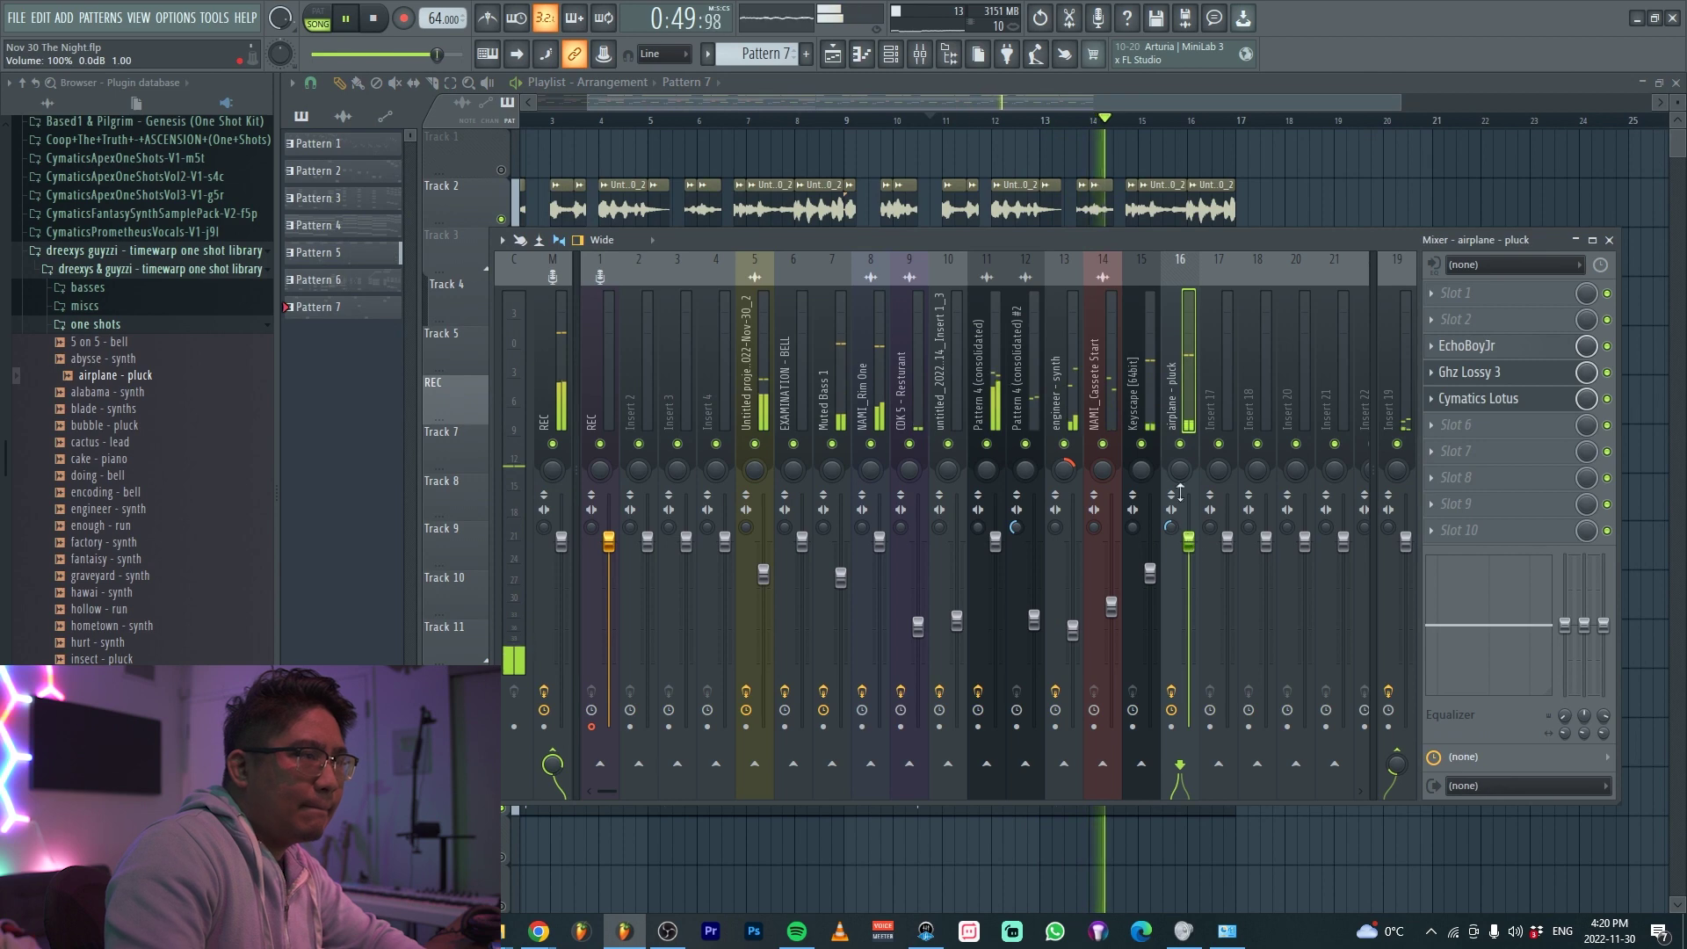
key(F9)
Pan individual airplane - pluck notes of Pattern 7 to varying sides, left and right, across the whole pattern, and stop playback
key(F7)
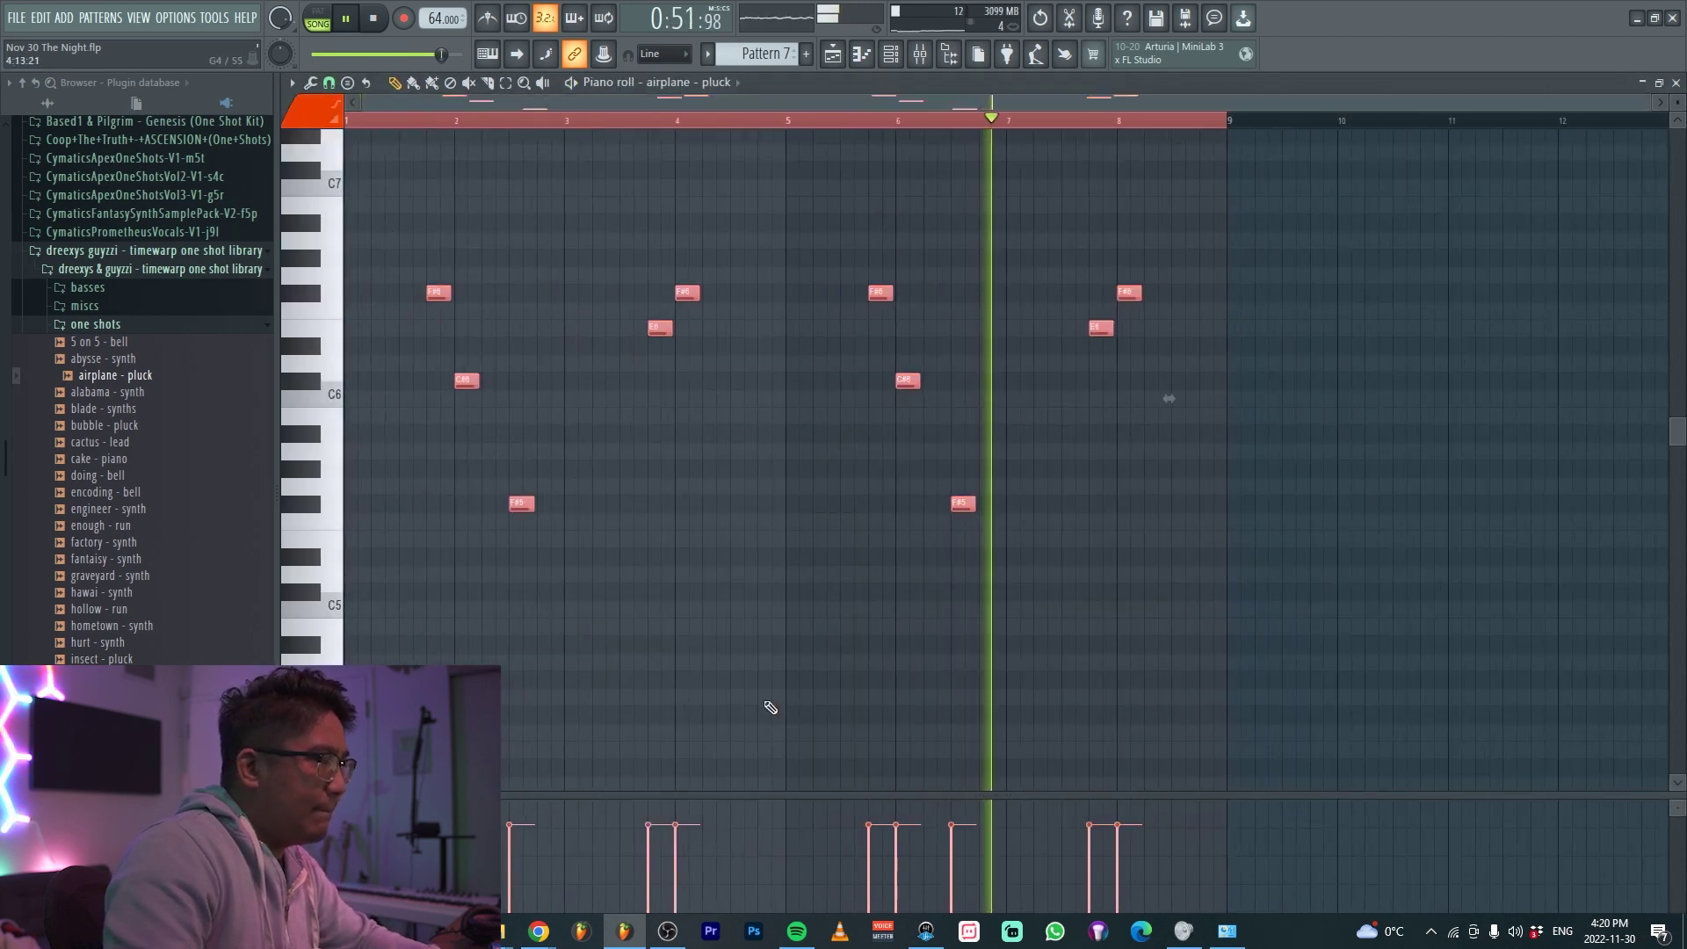
click(312, 810)
click(441, 807)
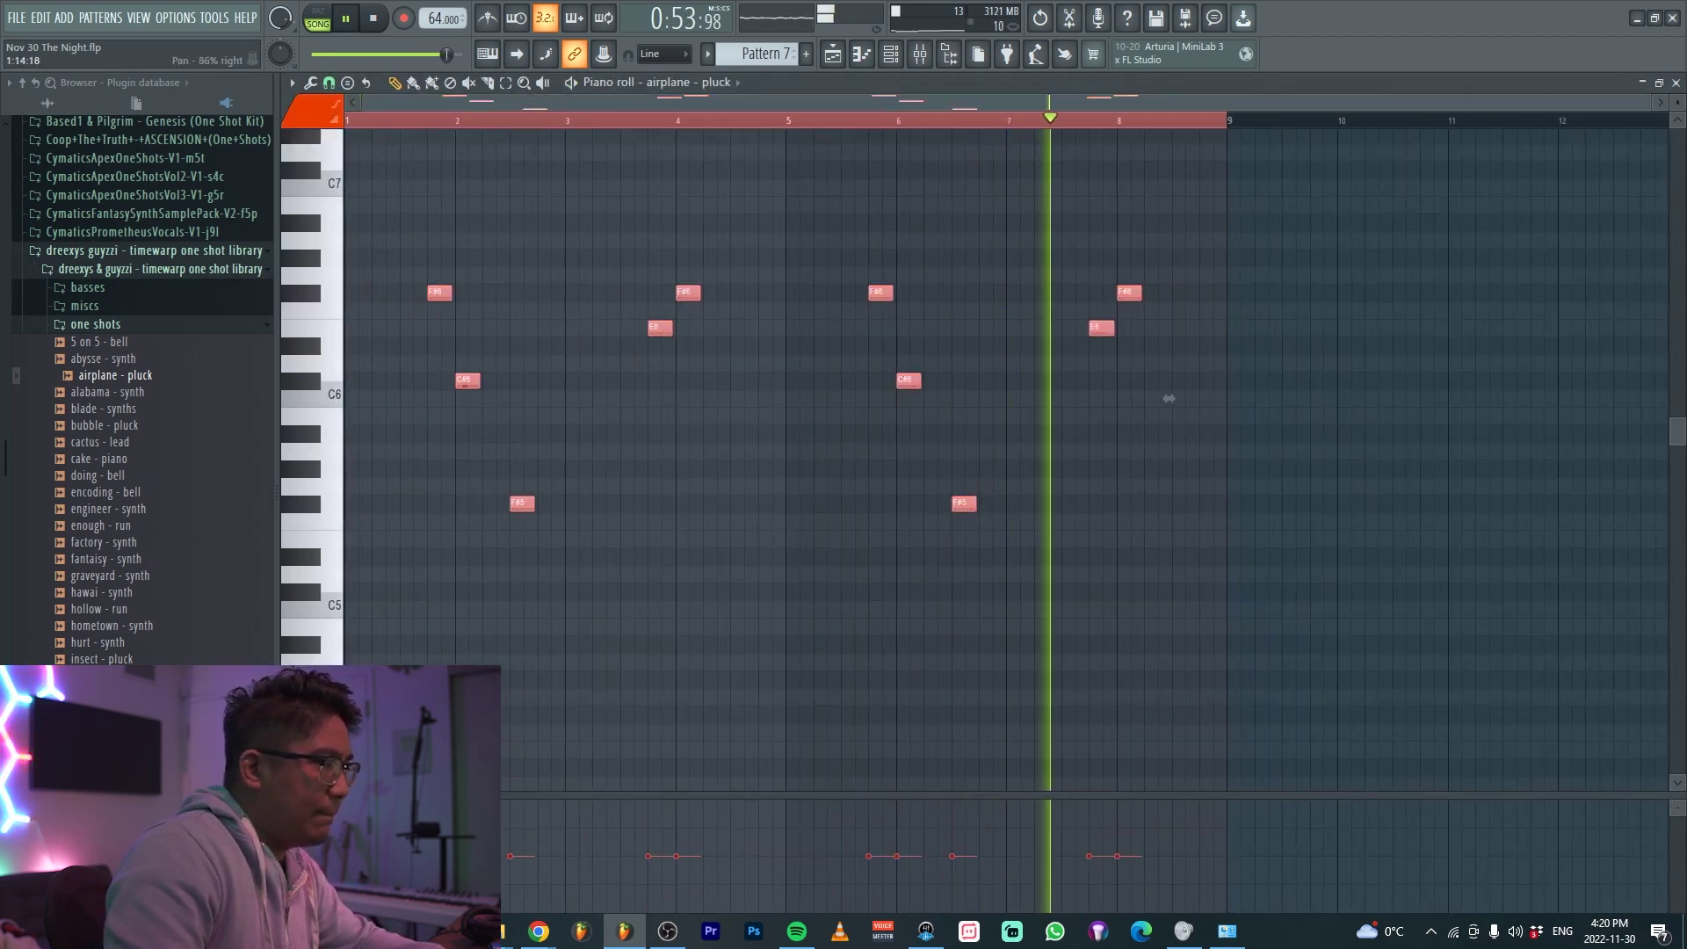
click(439, 812)
click(523, 887)
click(680, 814)
click(656, 886)
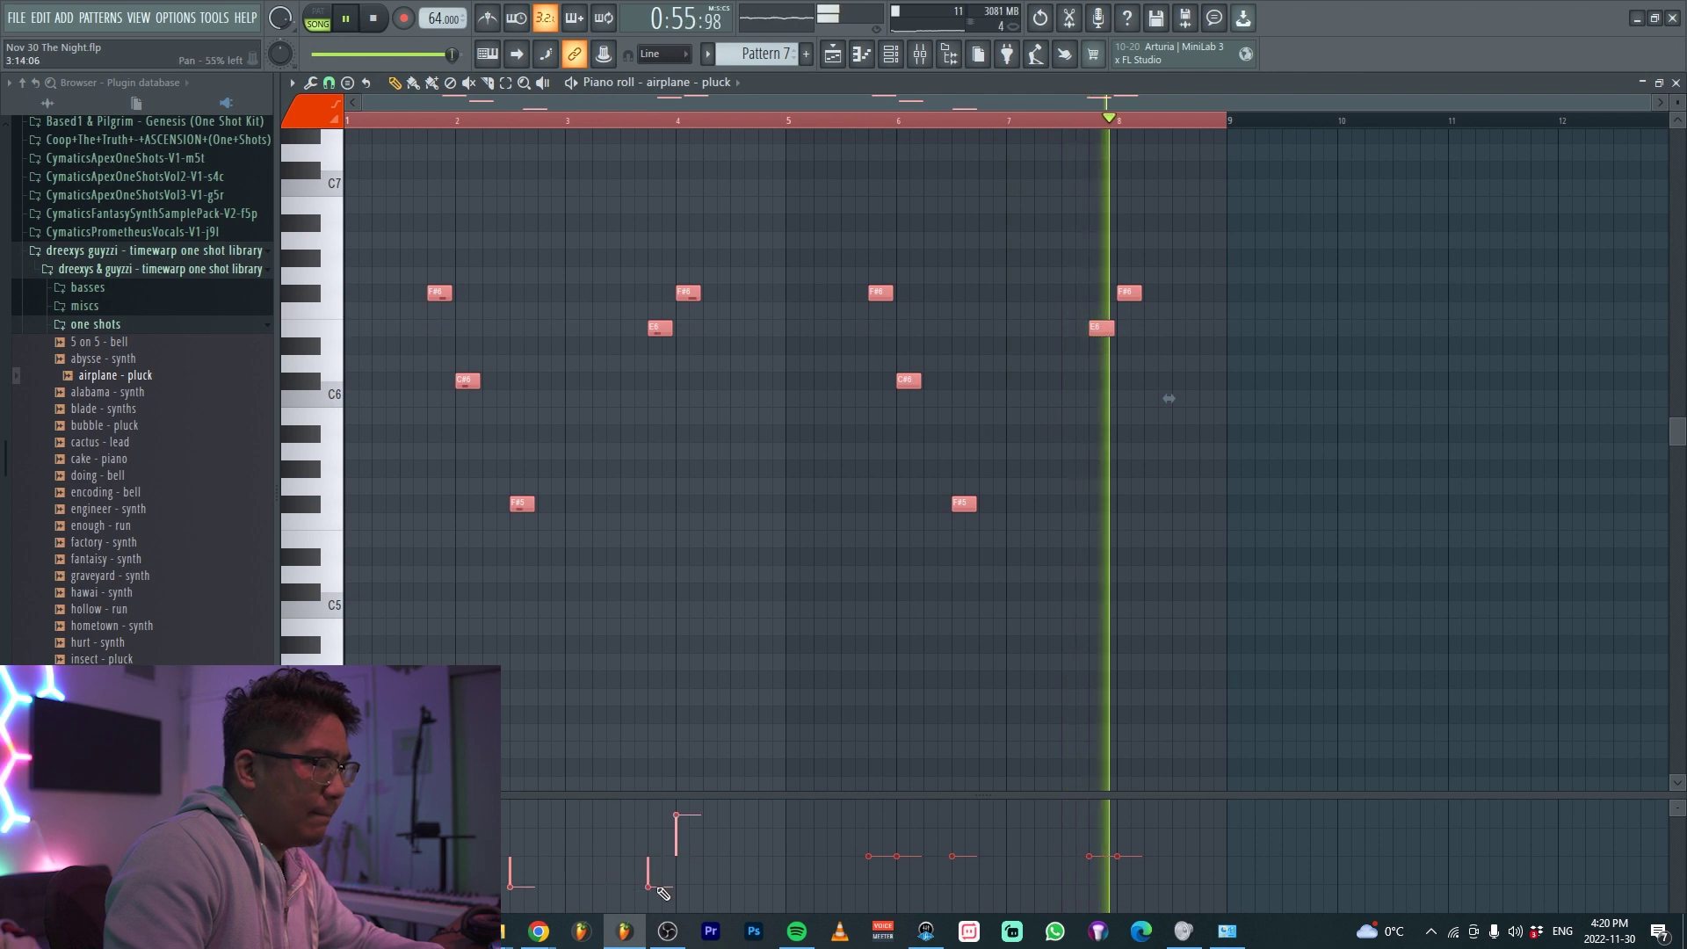
click(868, 820)
click(896, 888)
click(952, 828)
click(1117, 889)
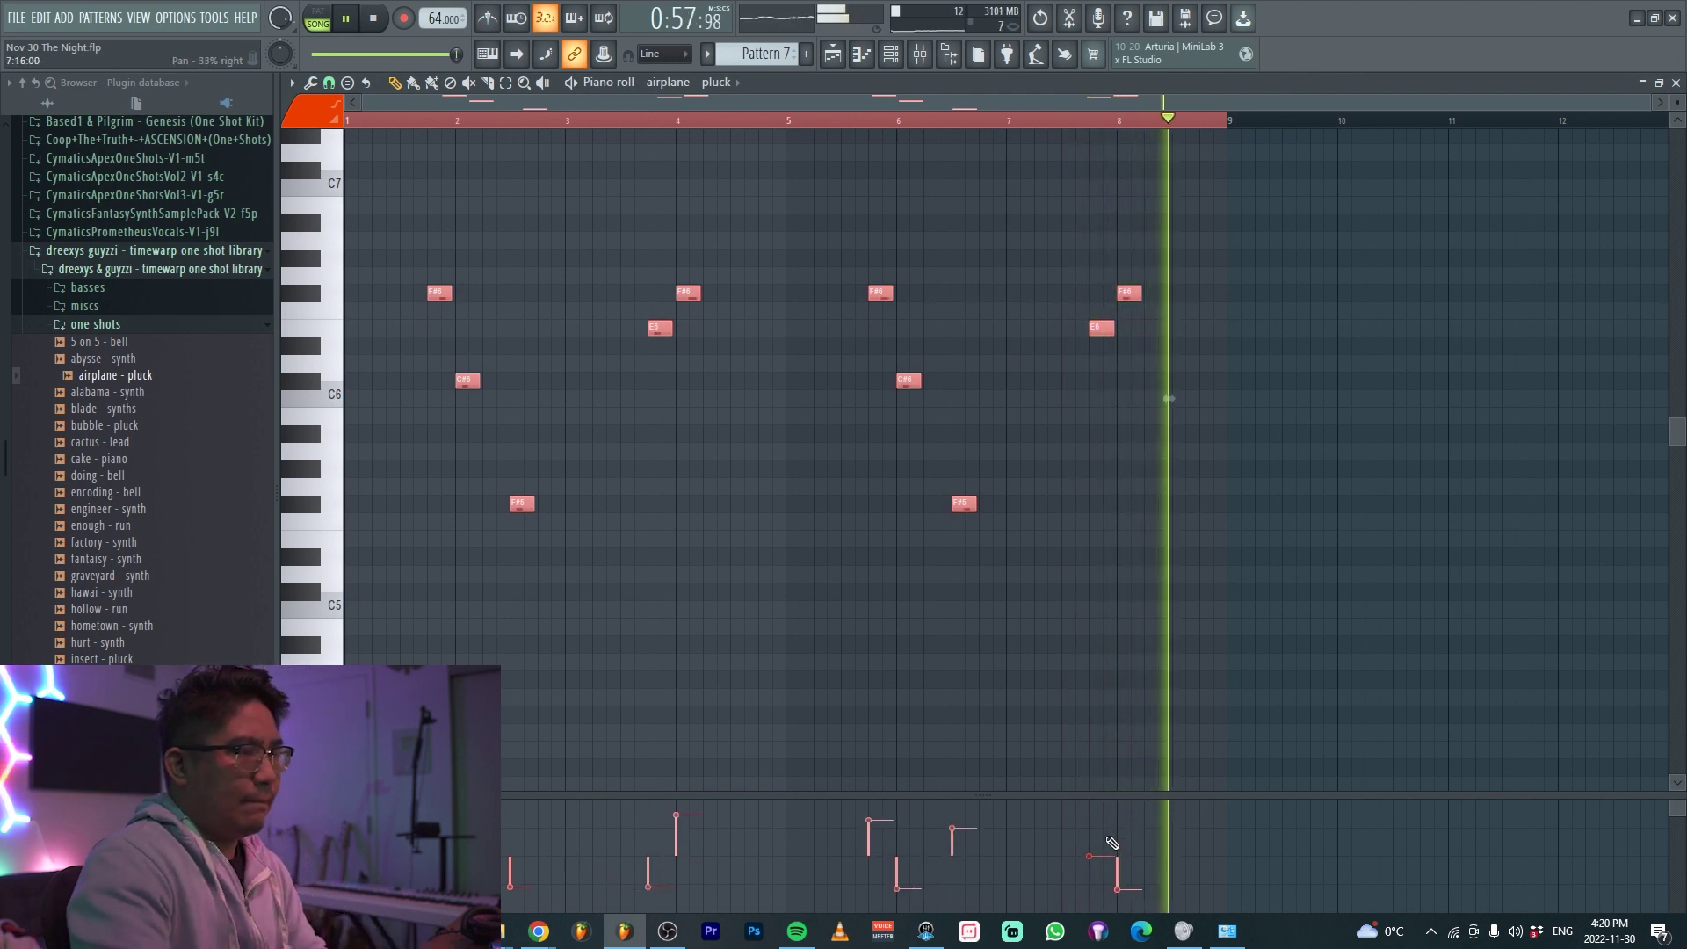
key(Escape)
key(Escape)
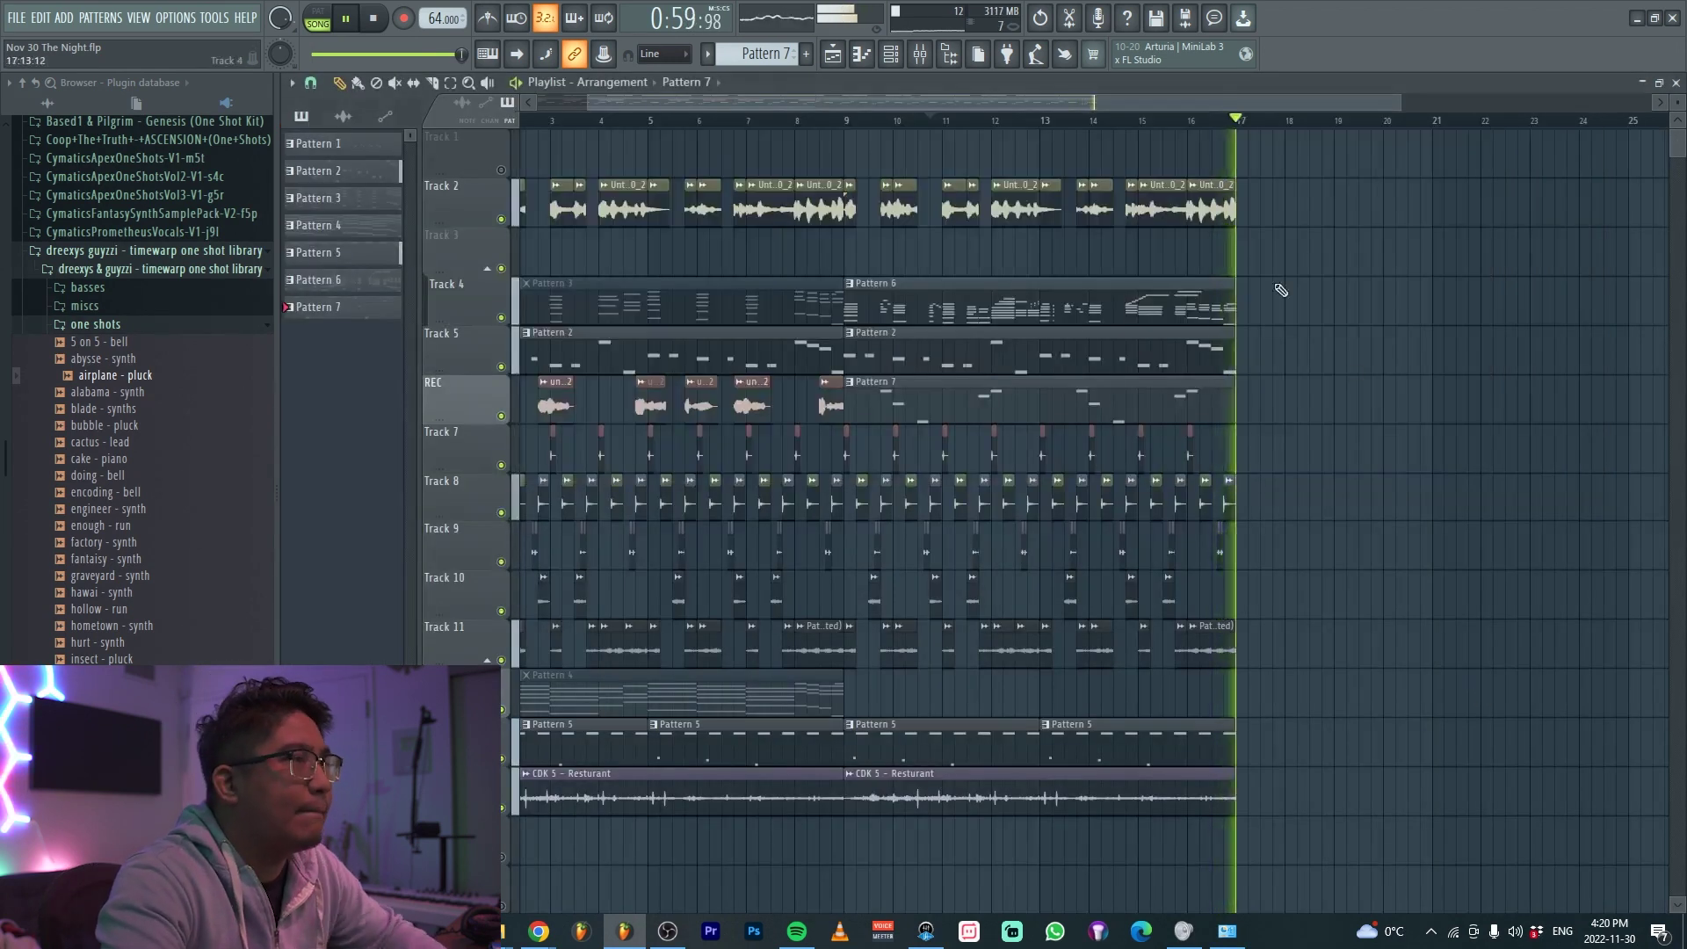
key(space)
click(1014, 397)
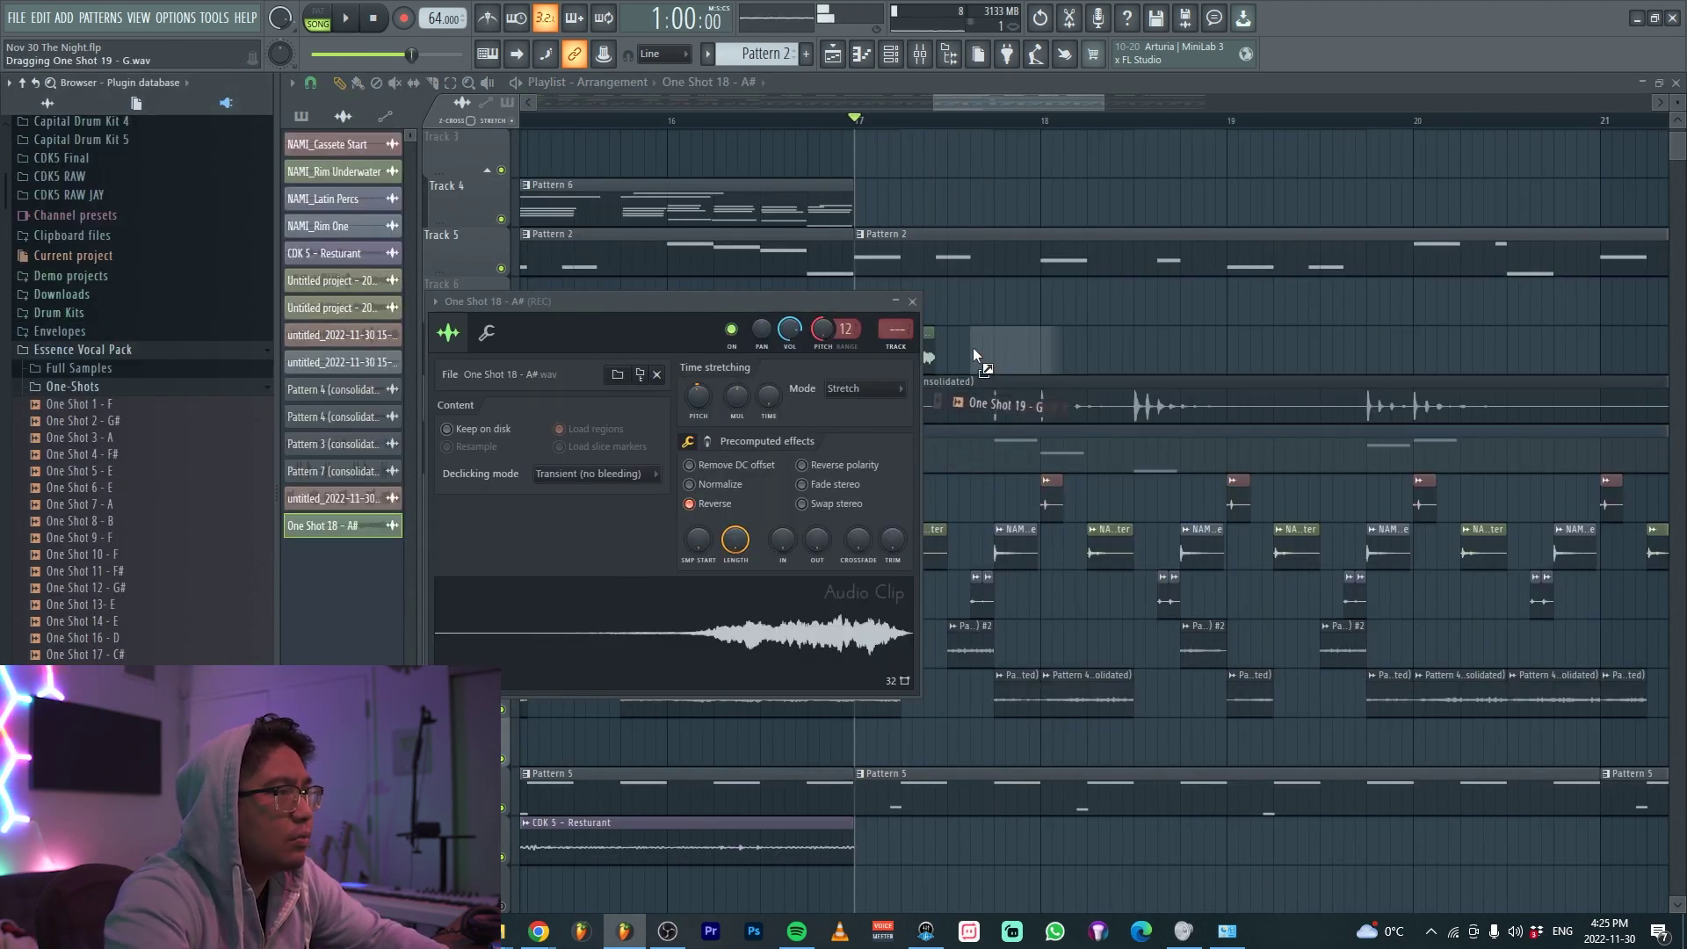
Move the One Shot 19 - G clip on Track 7 to 17:13 and play the arrangement from that point
key(Escape)
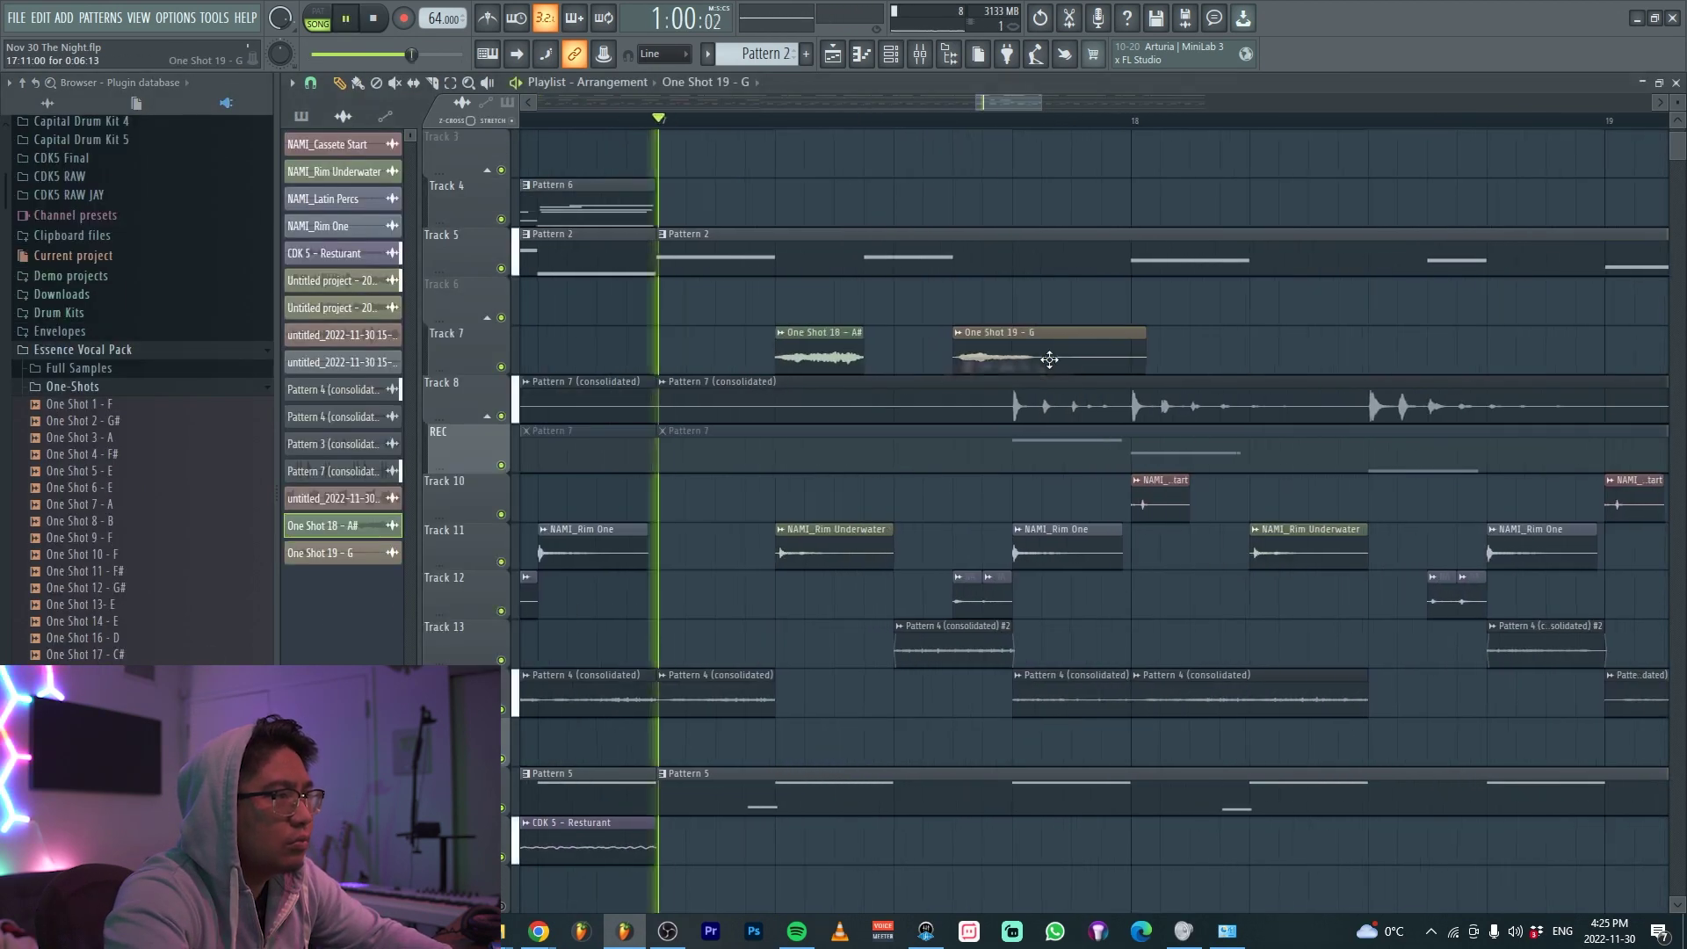
drag(1018, 353, 1090, 357)
key(space)
double_click(1070, 357)
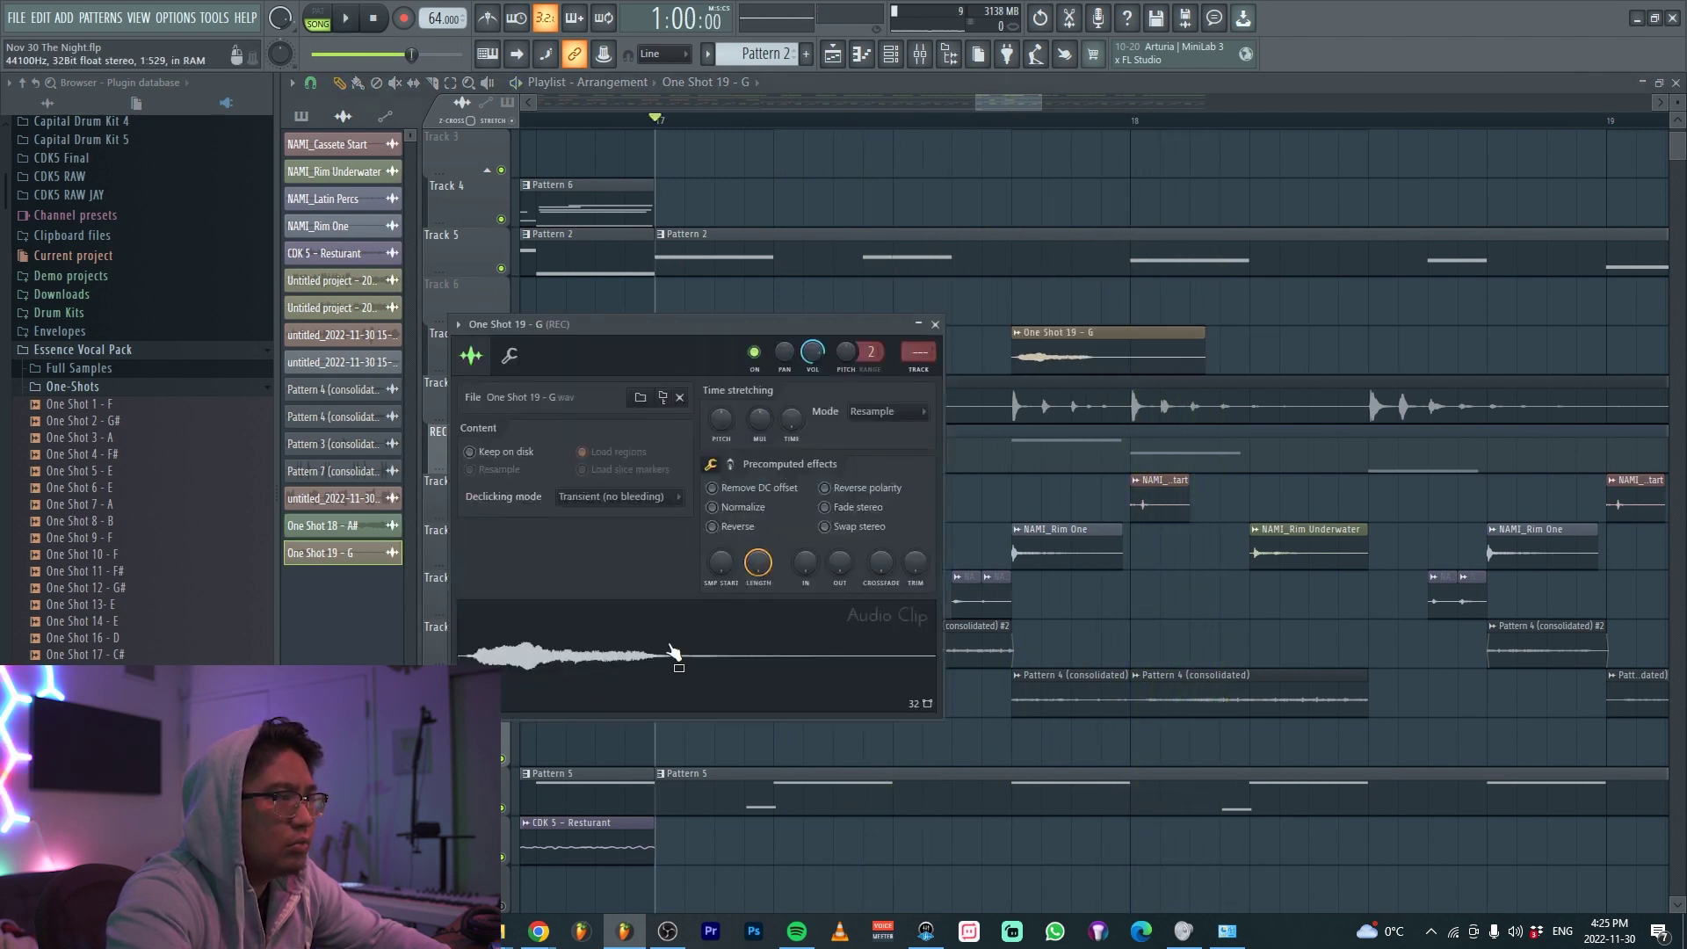
click(1014, 121)
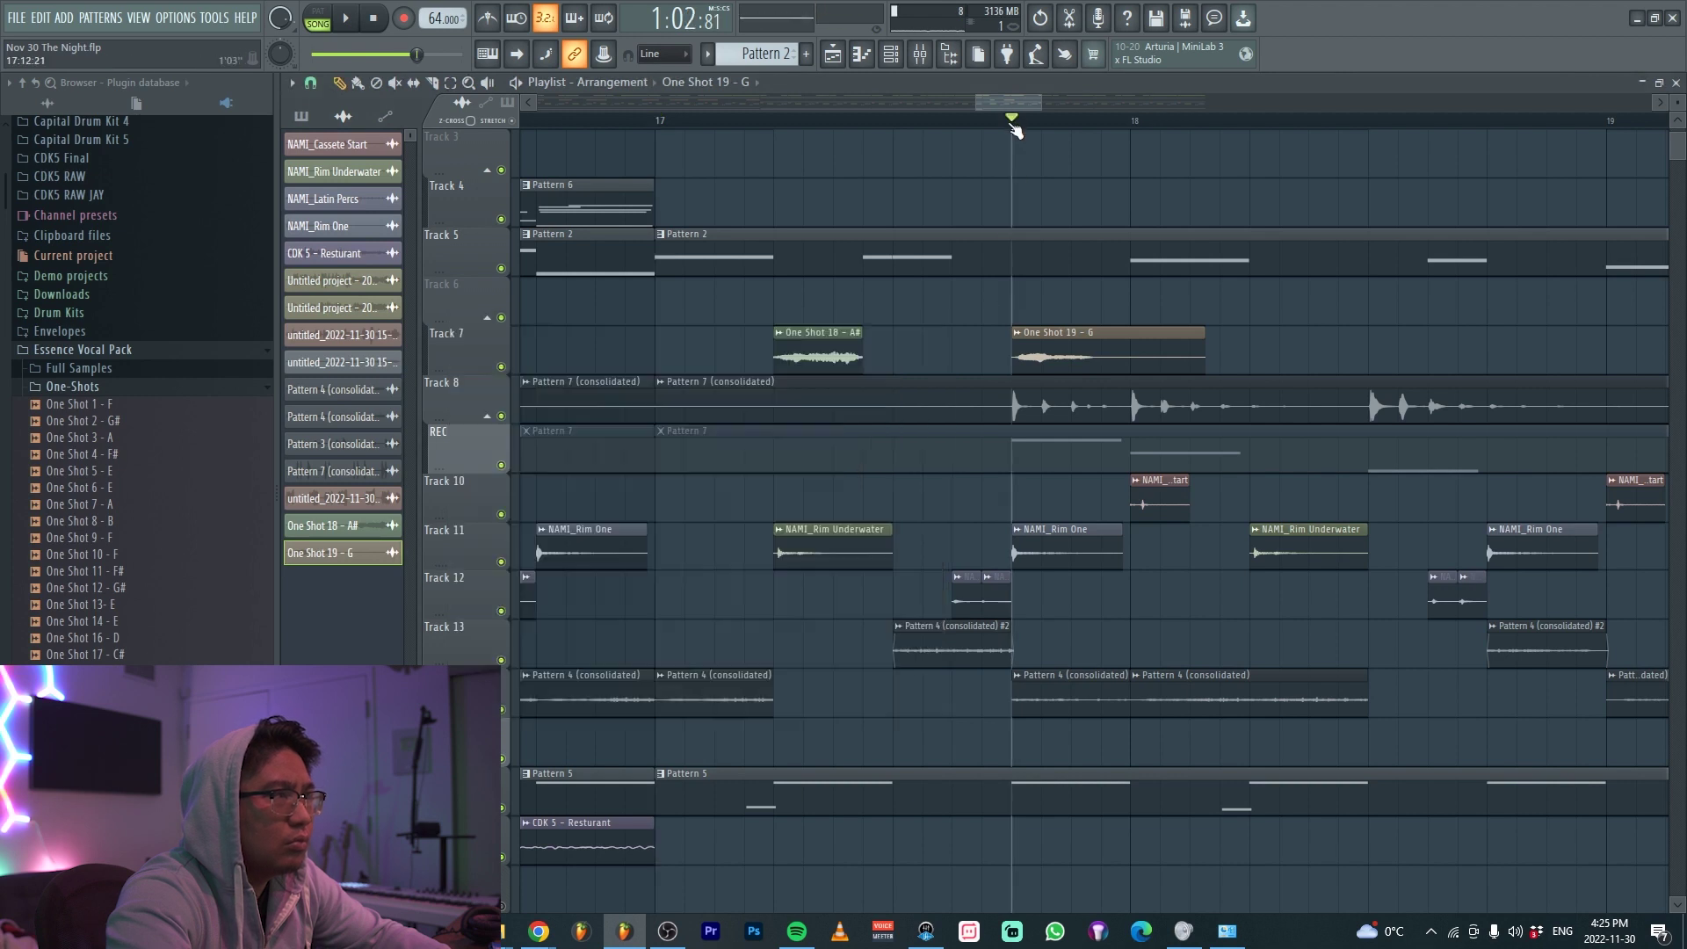
key(space)
key(space)
key(space)
scroll(1121, 393, up, 3)
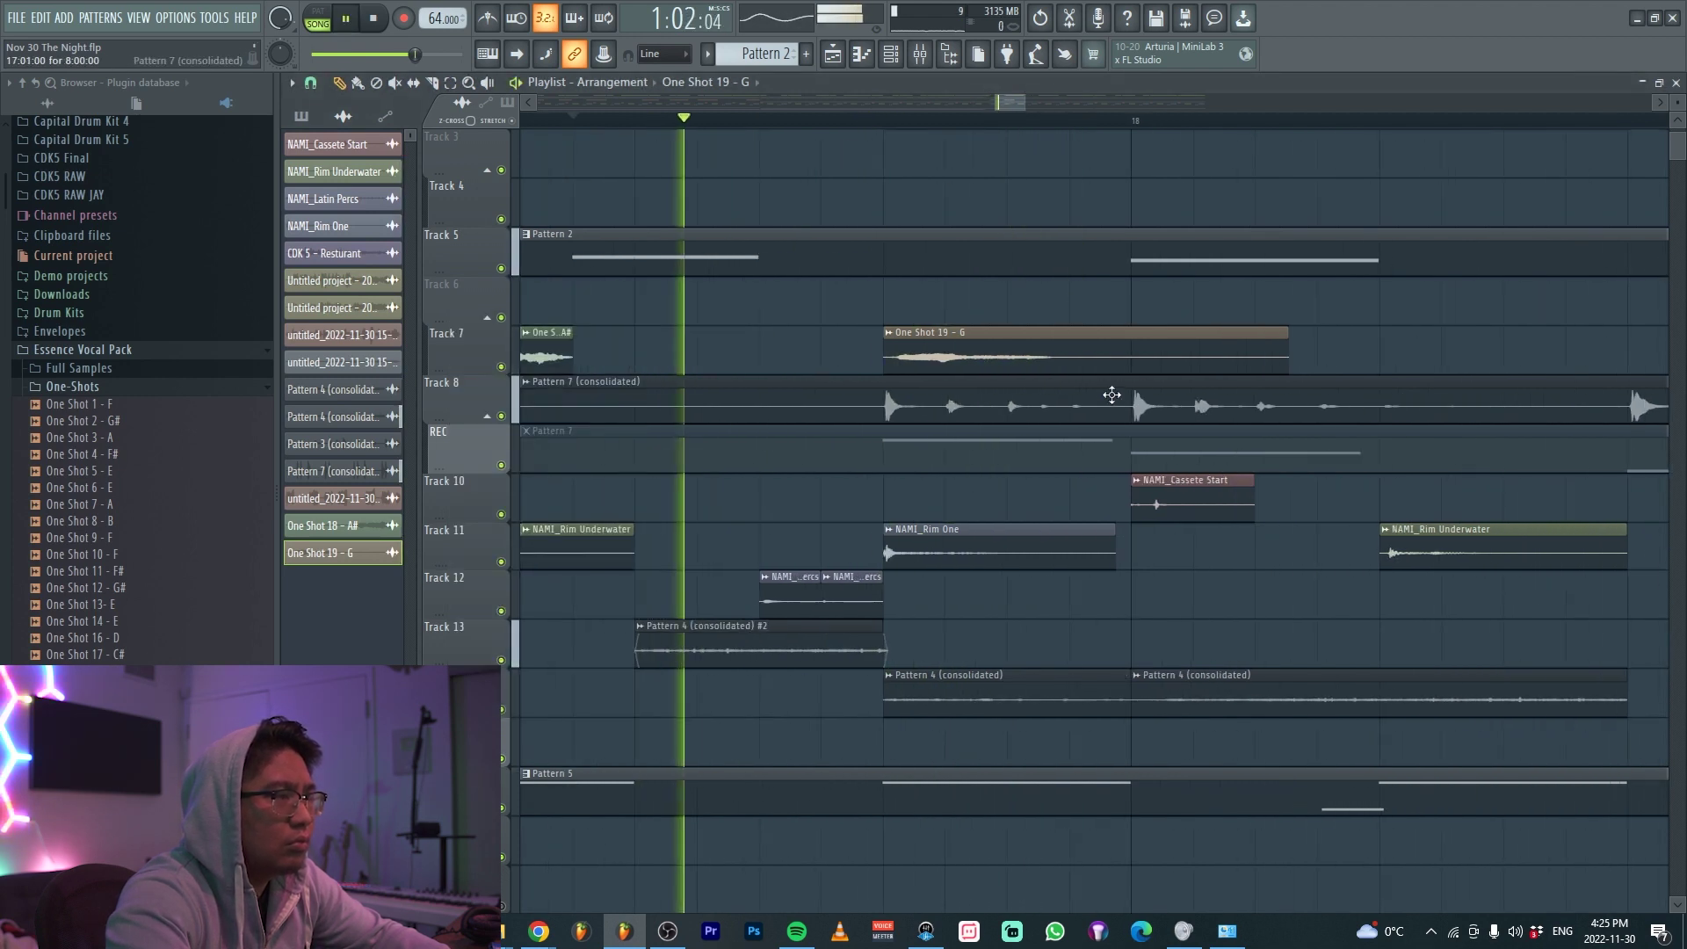
Try pitch shifts of -700, -900 and -1000 cents on One Shot 19 - G during playback
double_click(972, 363)
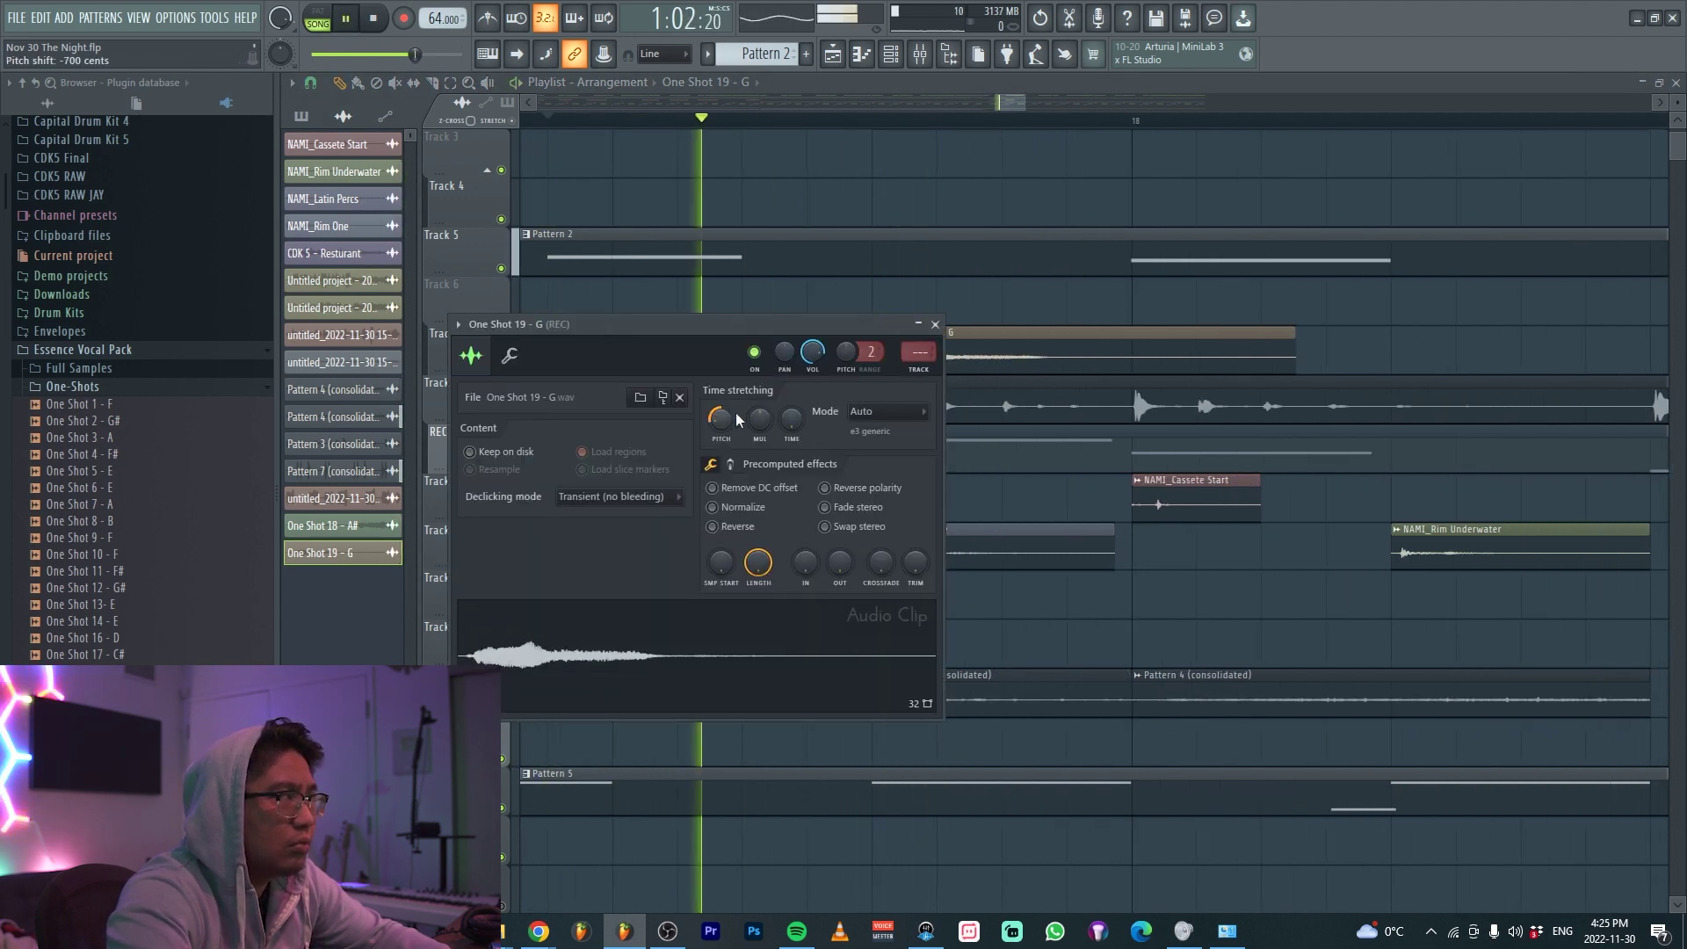
key(space)
drag(725, 420, 725, 429)
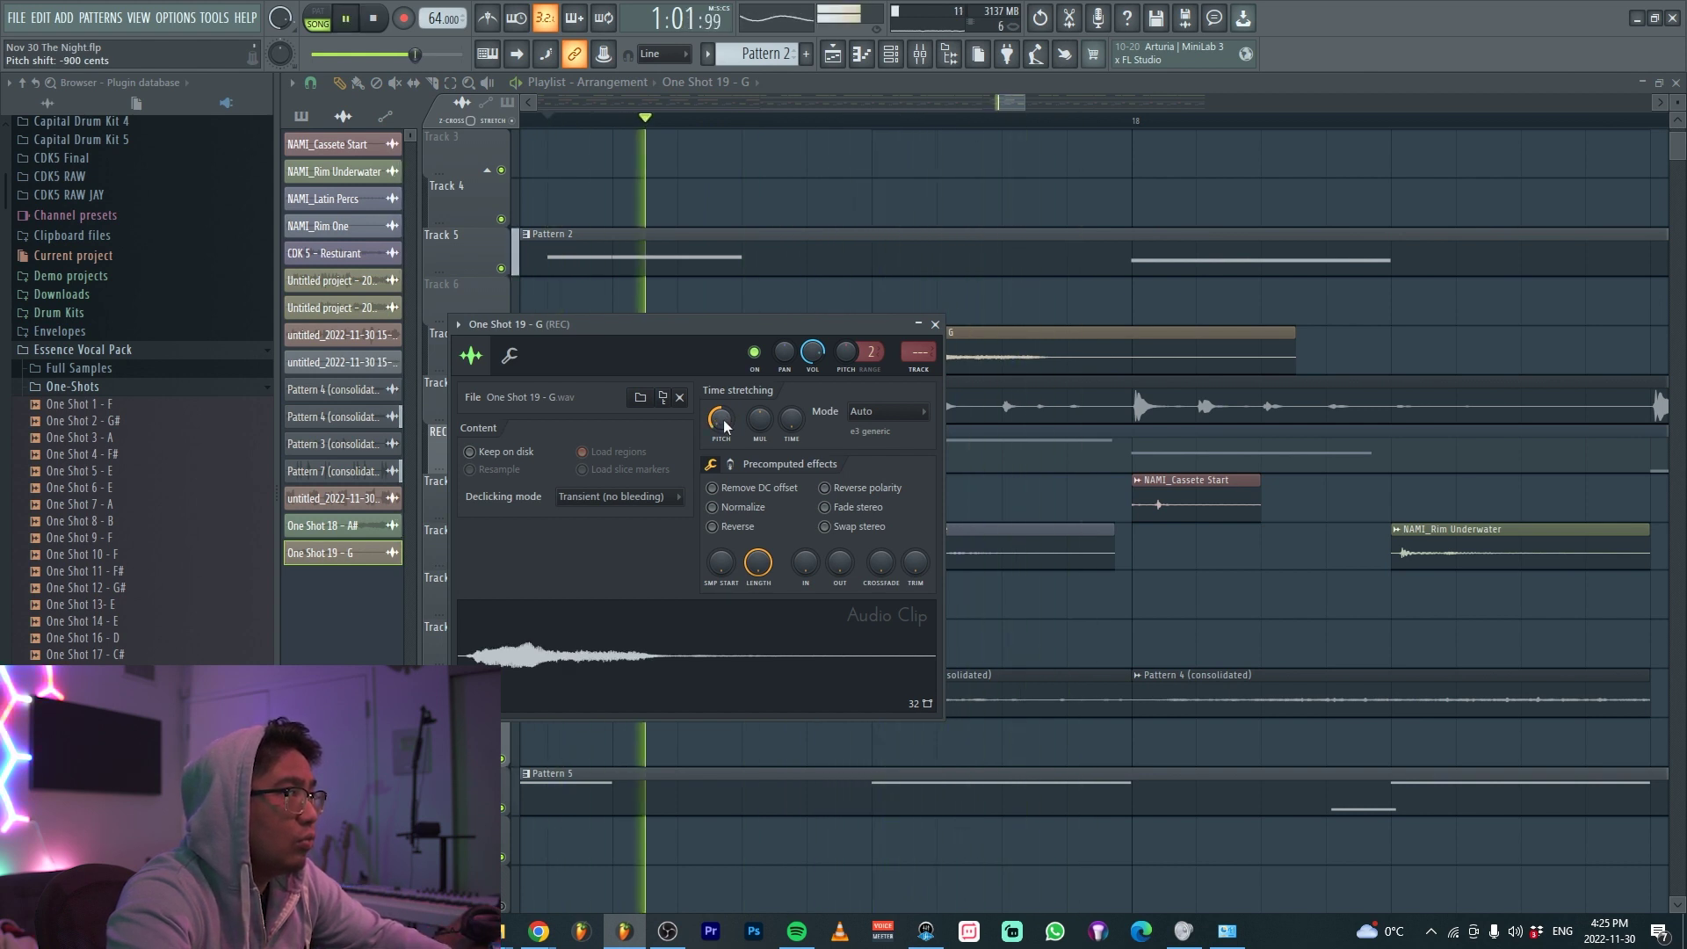
key(space)
scroll(725, 425, down, 1)
key(space)
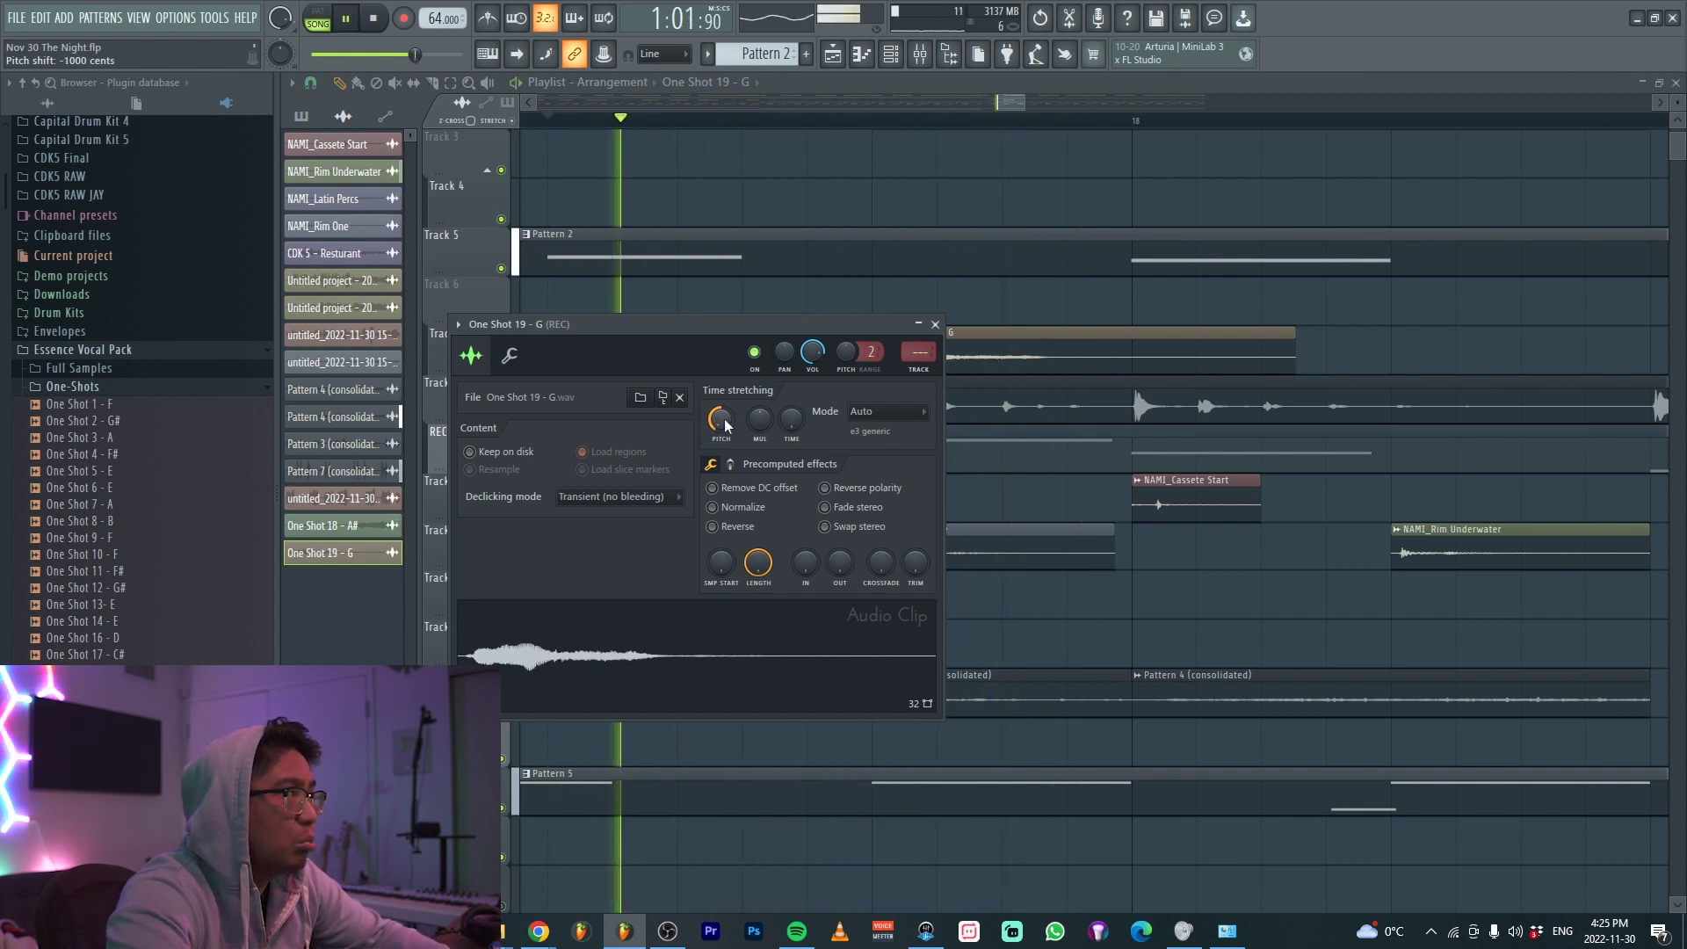
Check the target note on the Keyscape [64bit] channel and set One Shot 19 - G's pitch shift to -100 cents
click(890, 54)
key(space)
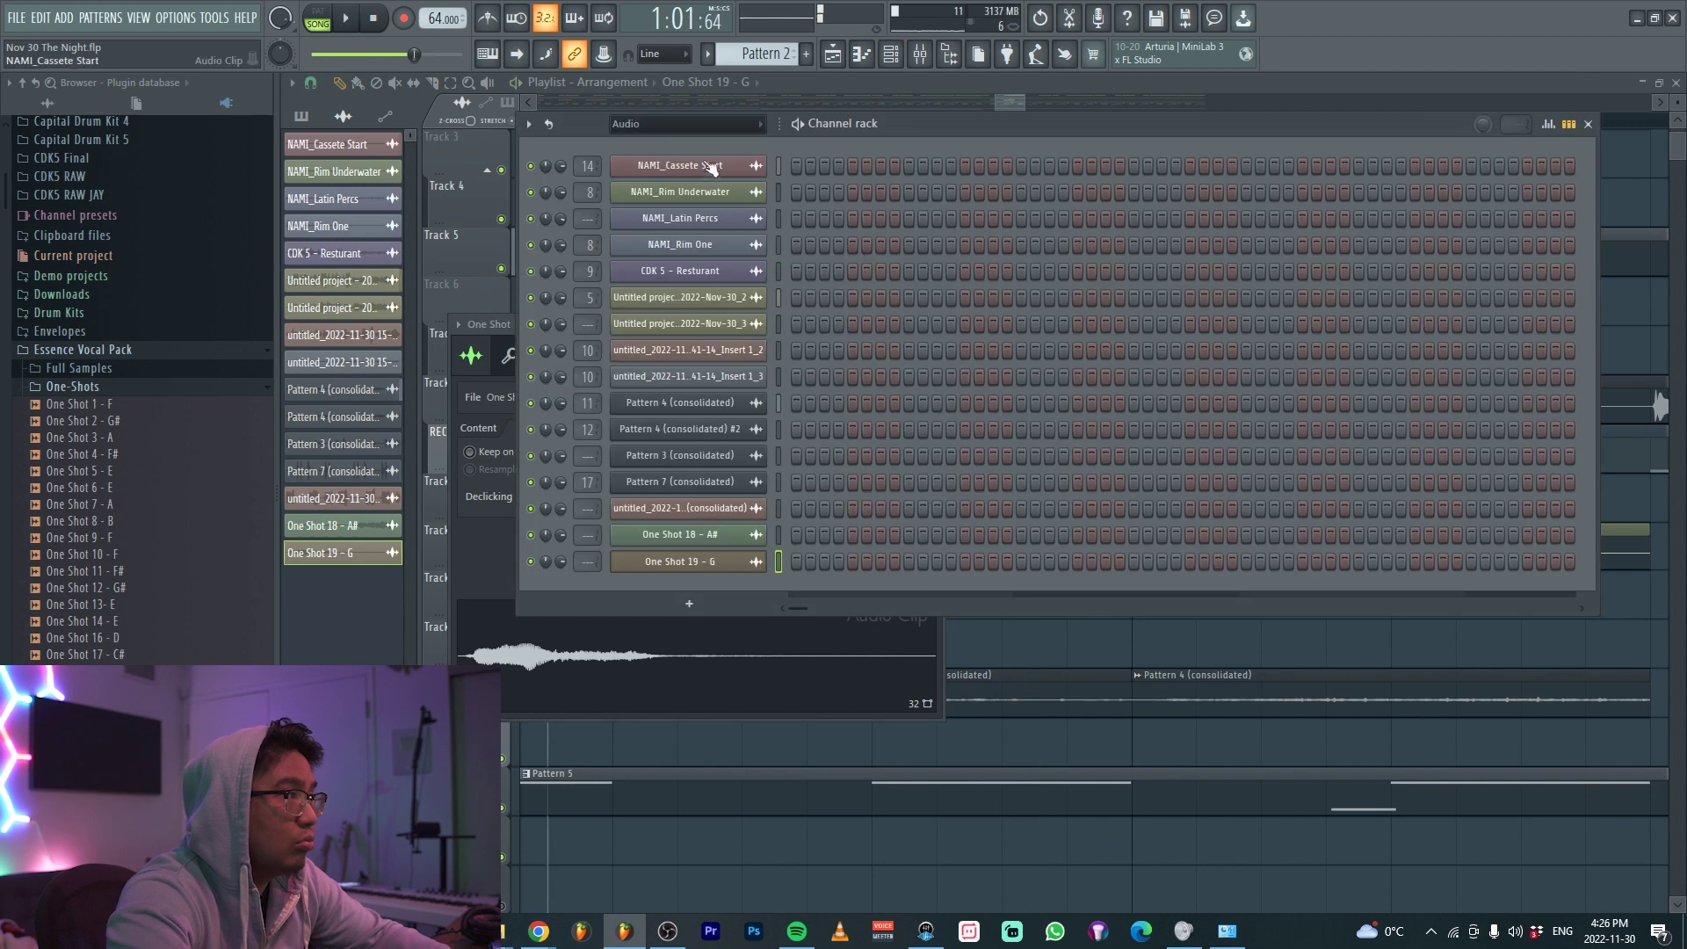
click(685, 145)
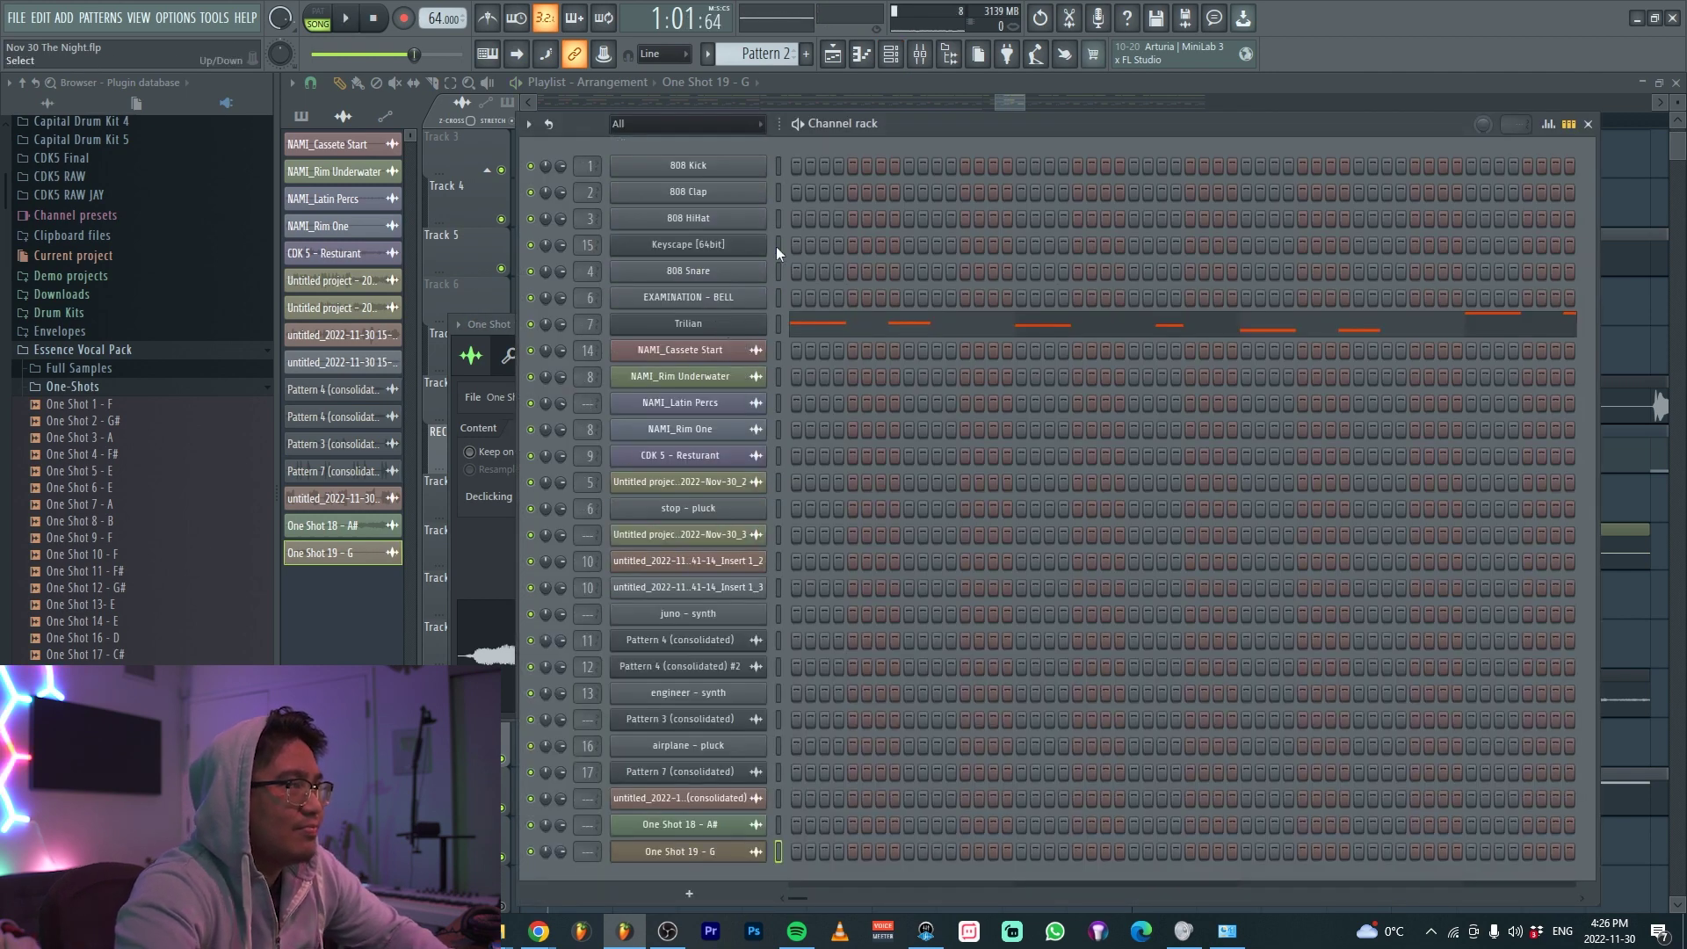
click(506, 626)
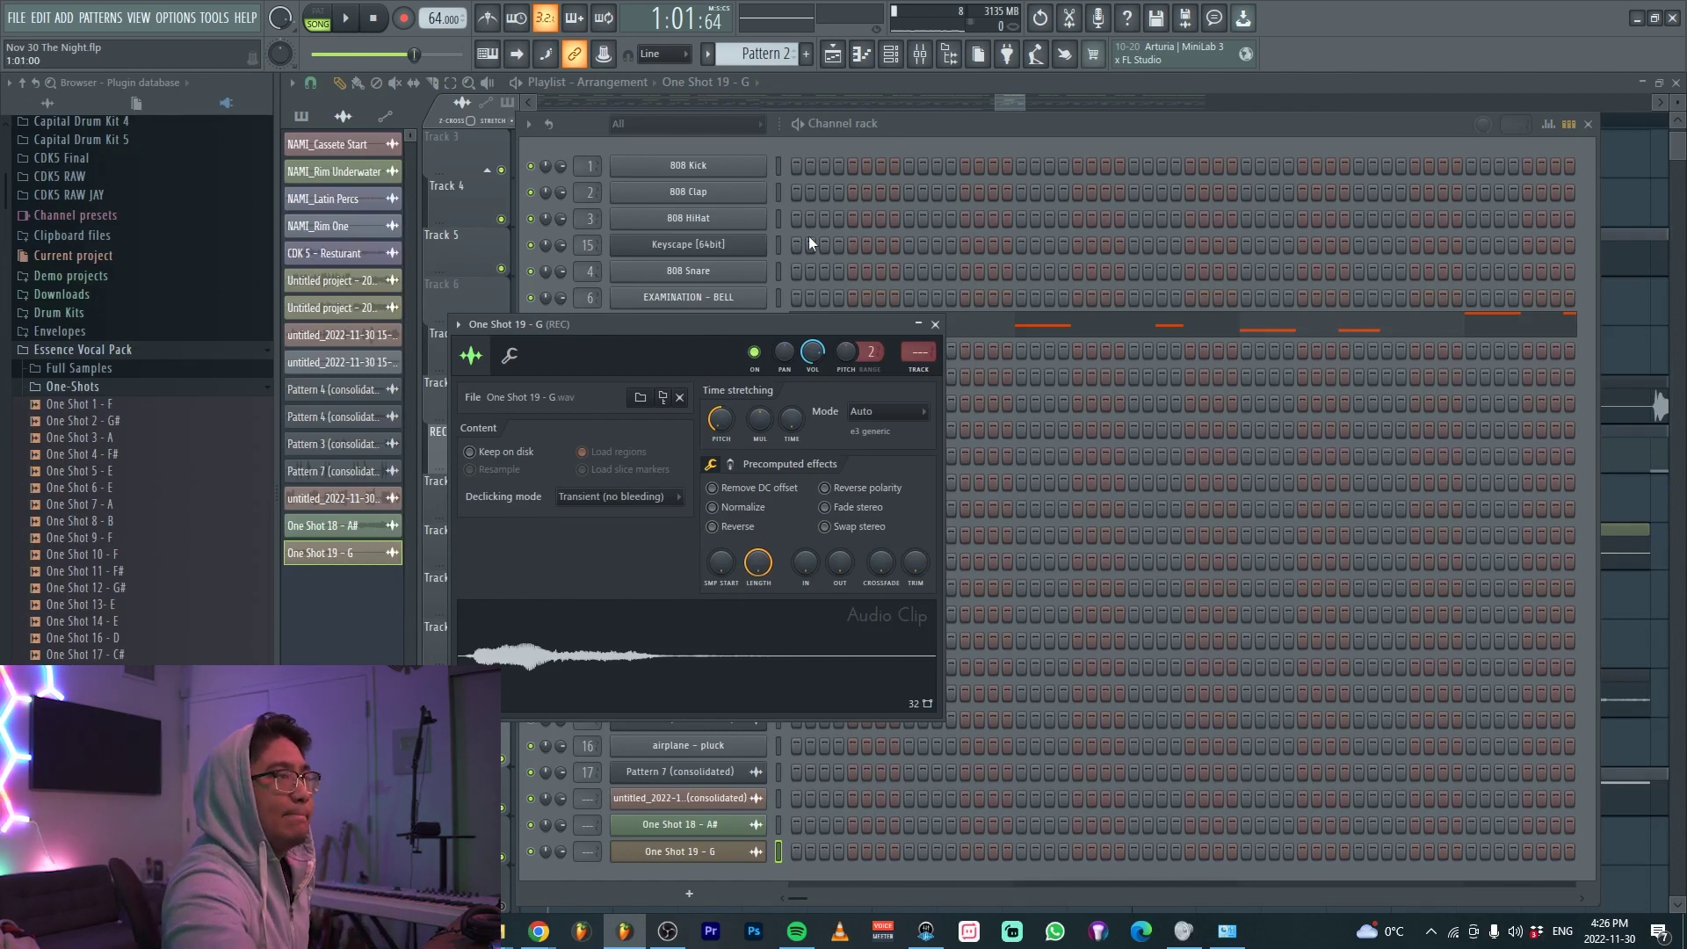
click(779, 244)
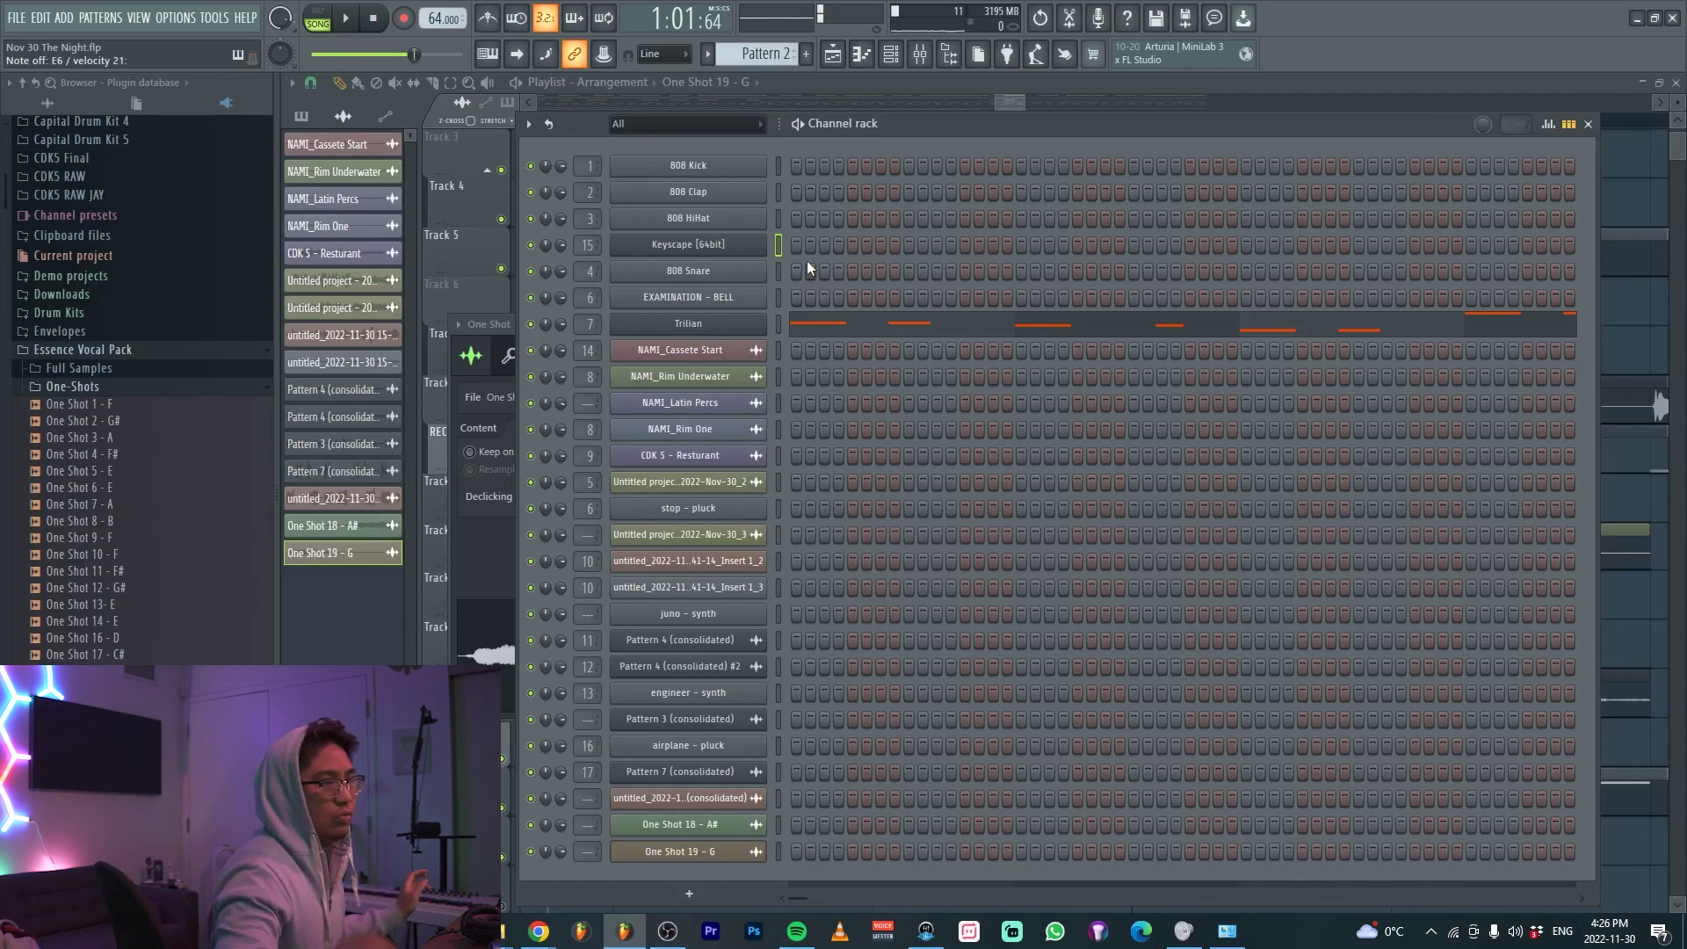
click(511, 555)
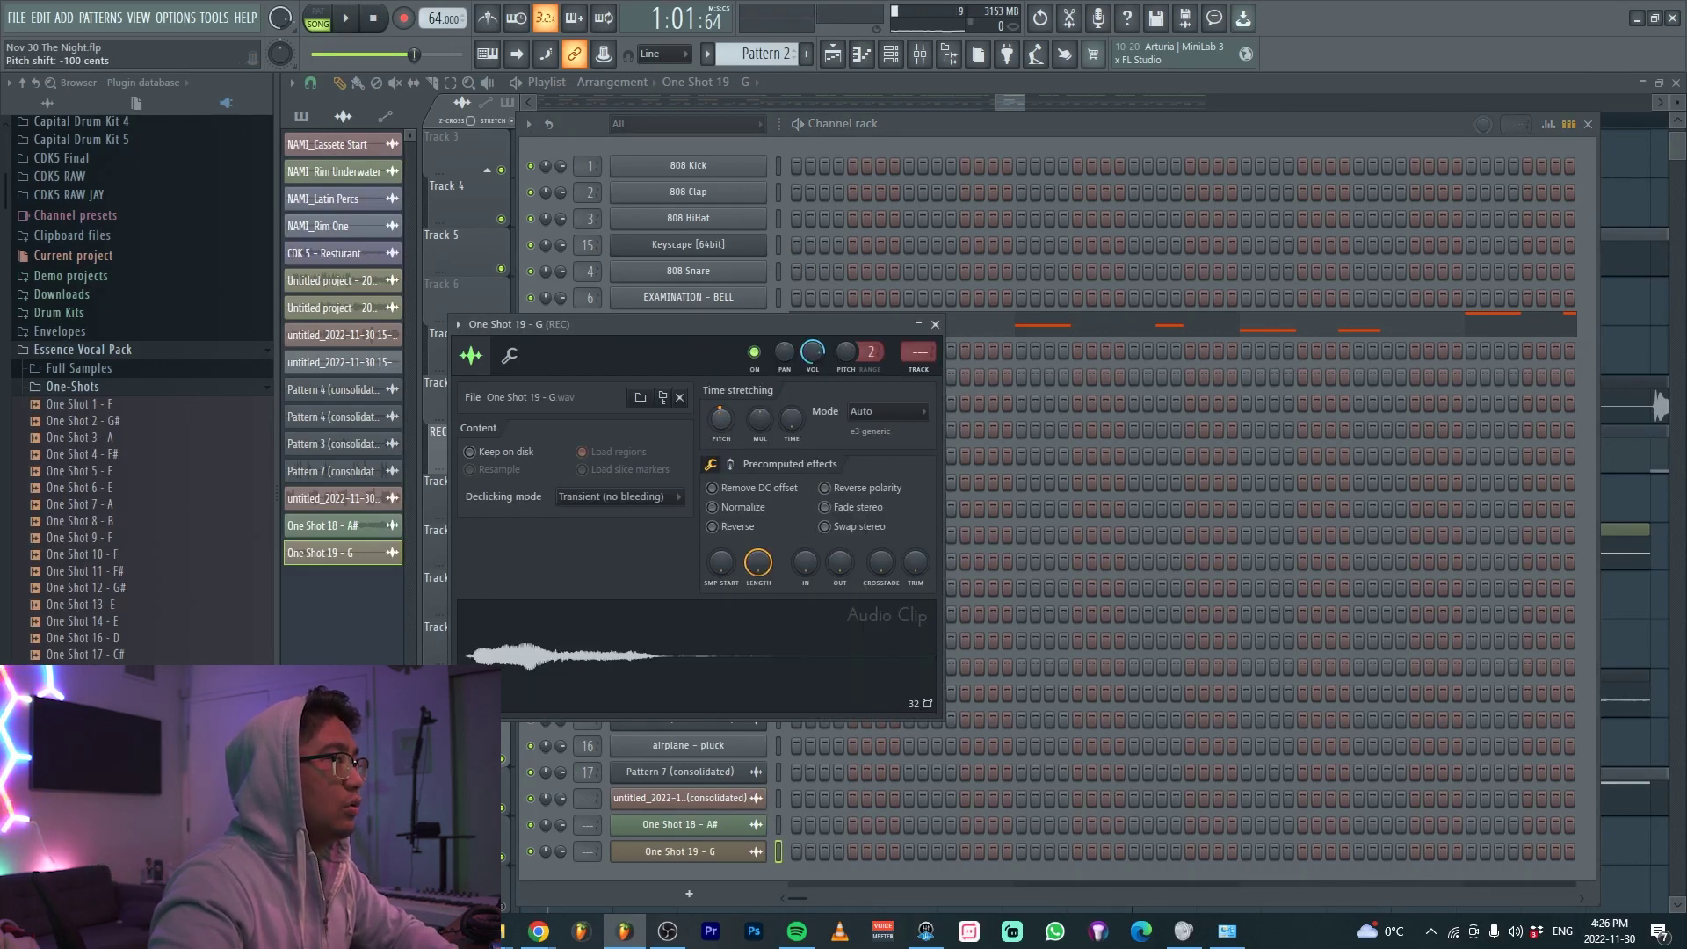
Slice the One Shot 19 - G clip at bar 18, remove its tail, and play back from bar 17
key(F5)
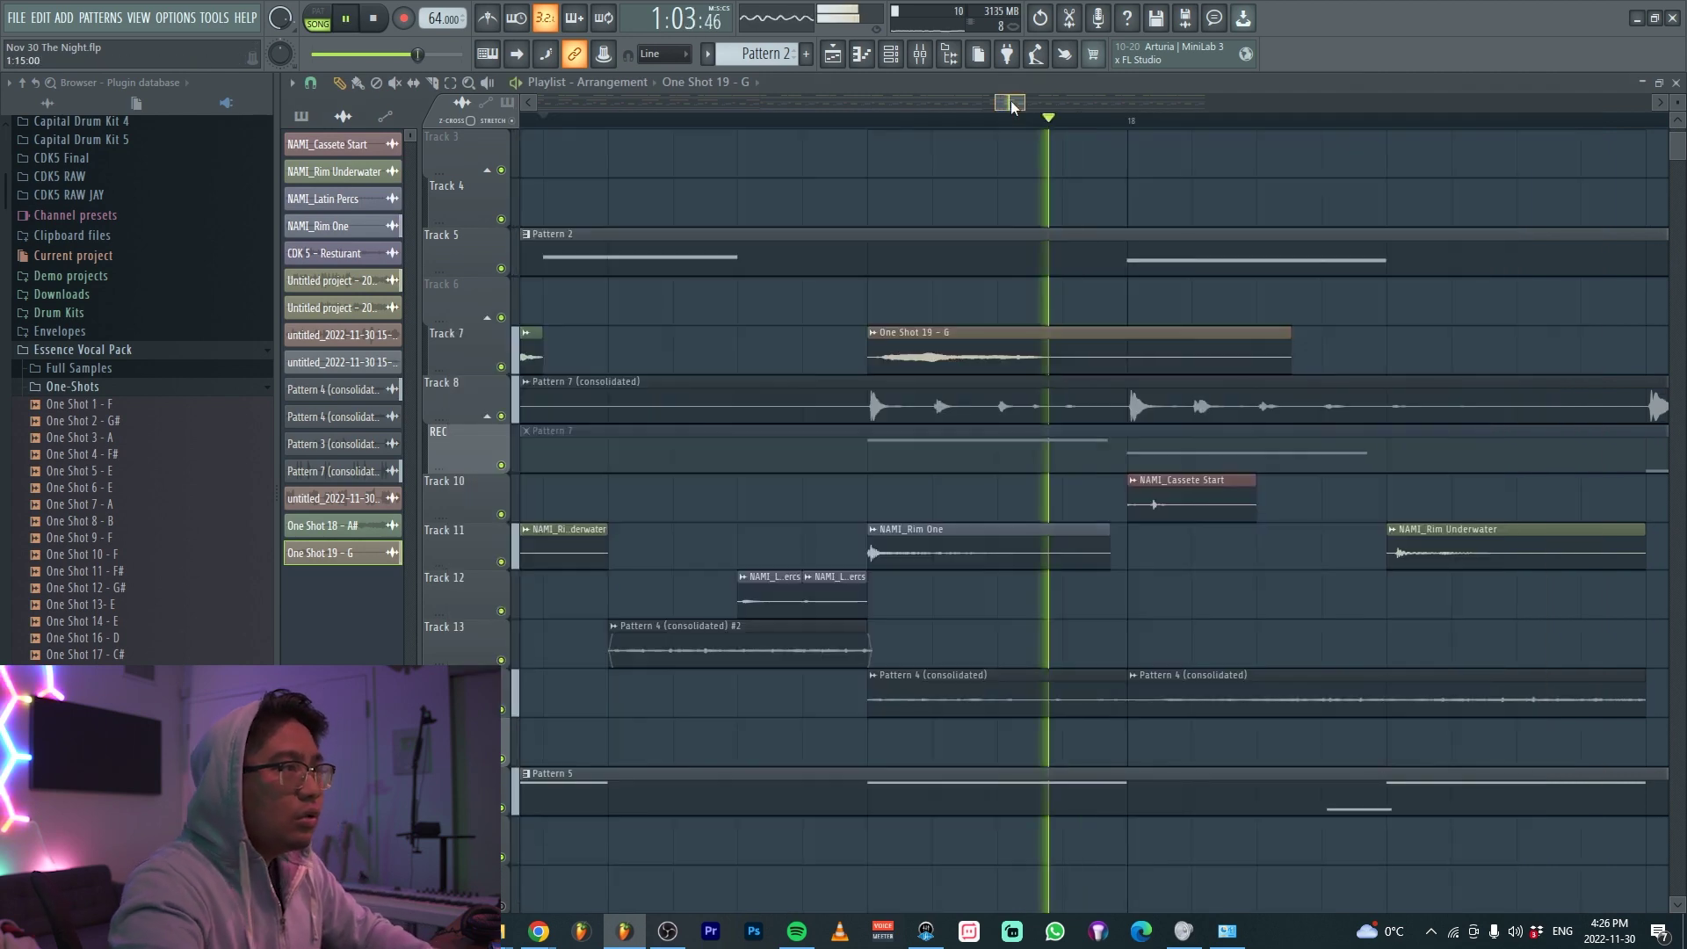
scroll(1152, 230, down, 5)
scroll(1010, 386, up, 2)
key(c)
drag(993, 323, 990, 371)
scroll(982, 357, down, 3)
click(888, 120)
click(822, 119)
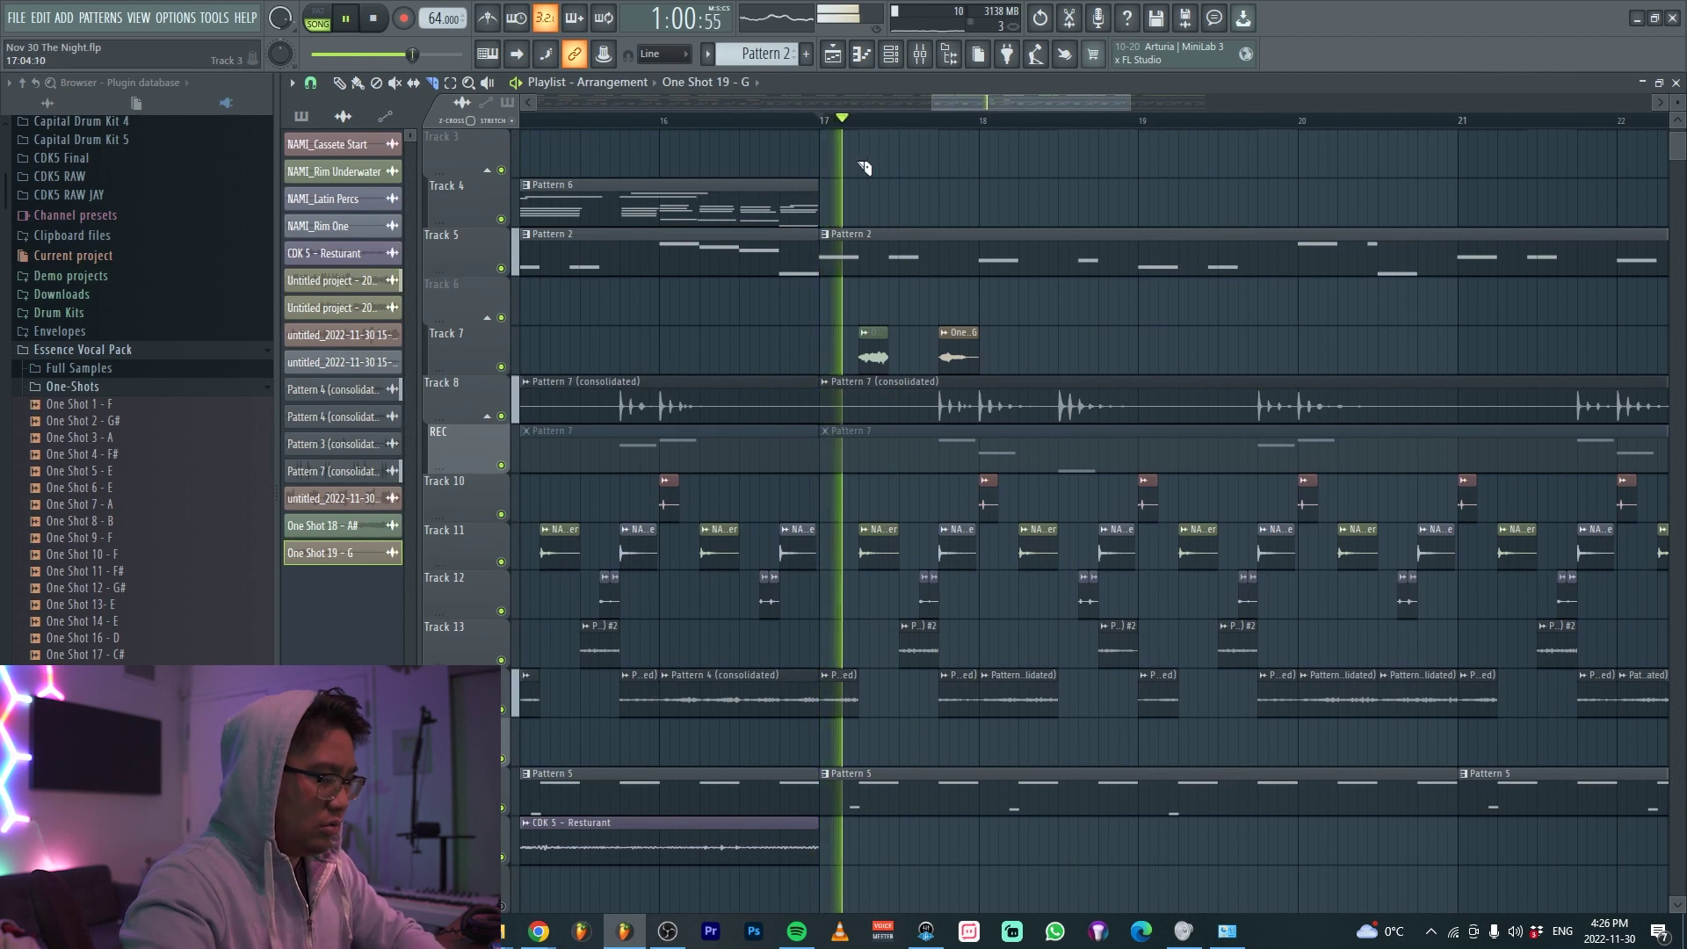
key(F9)
key(F9)
scroll(950, 351, up, 3)
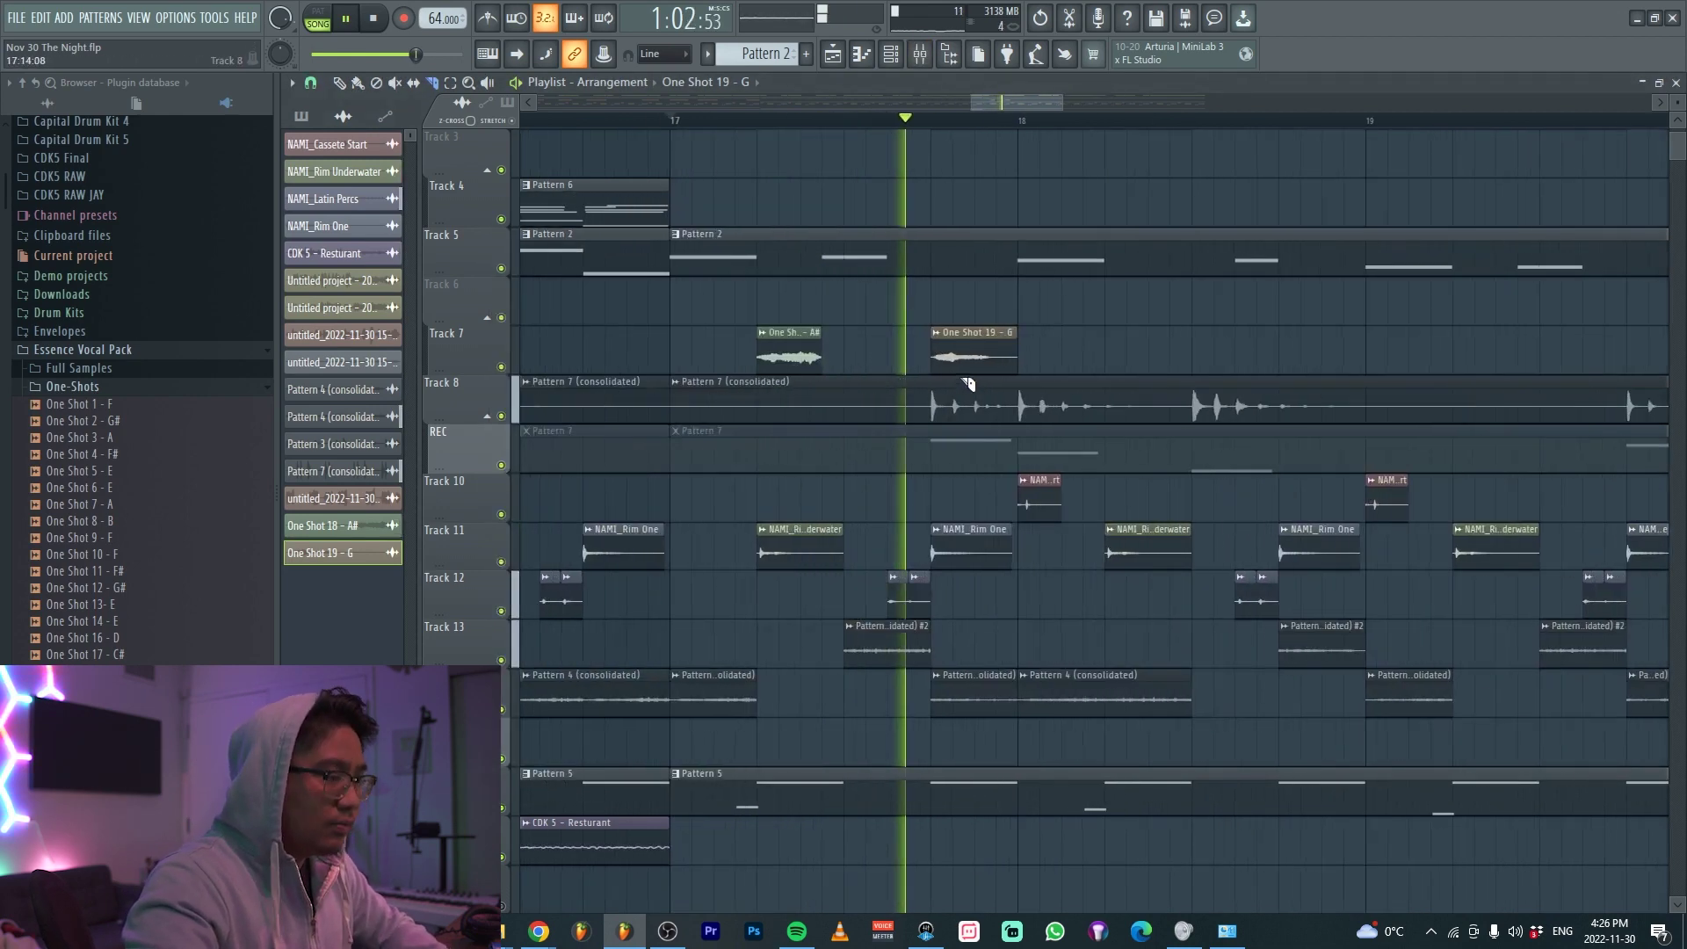
Copy the One Shot 19 - G clip to 18:13 on Track 7 as a unique clip and lower the copy's pitch
key(space)
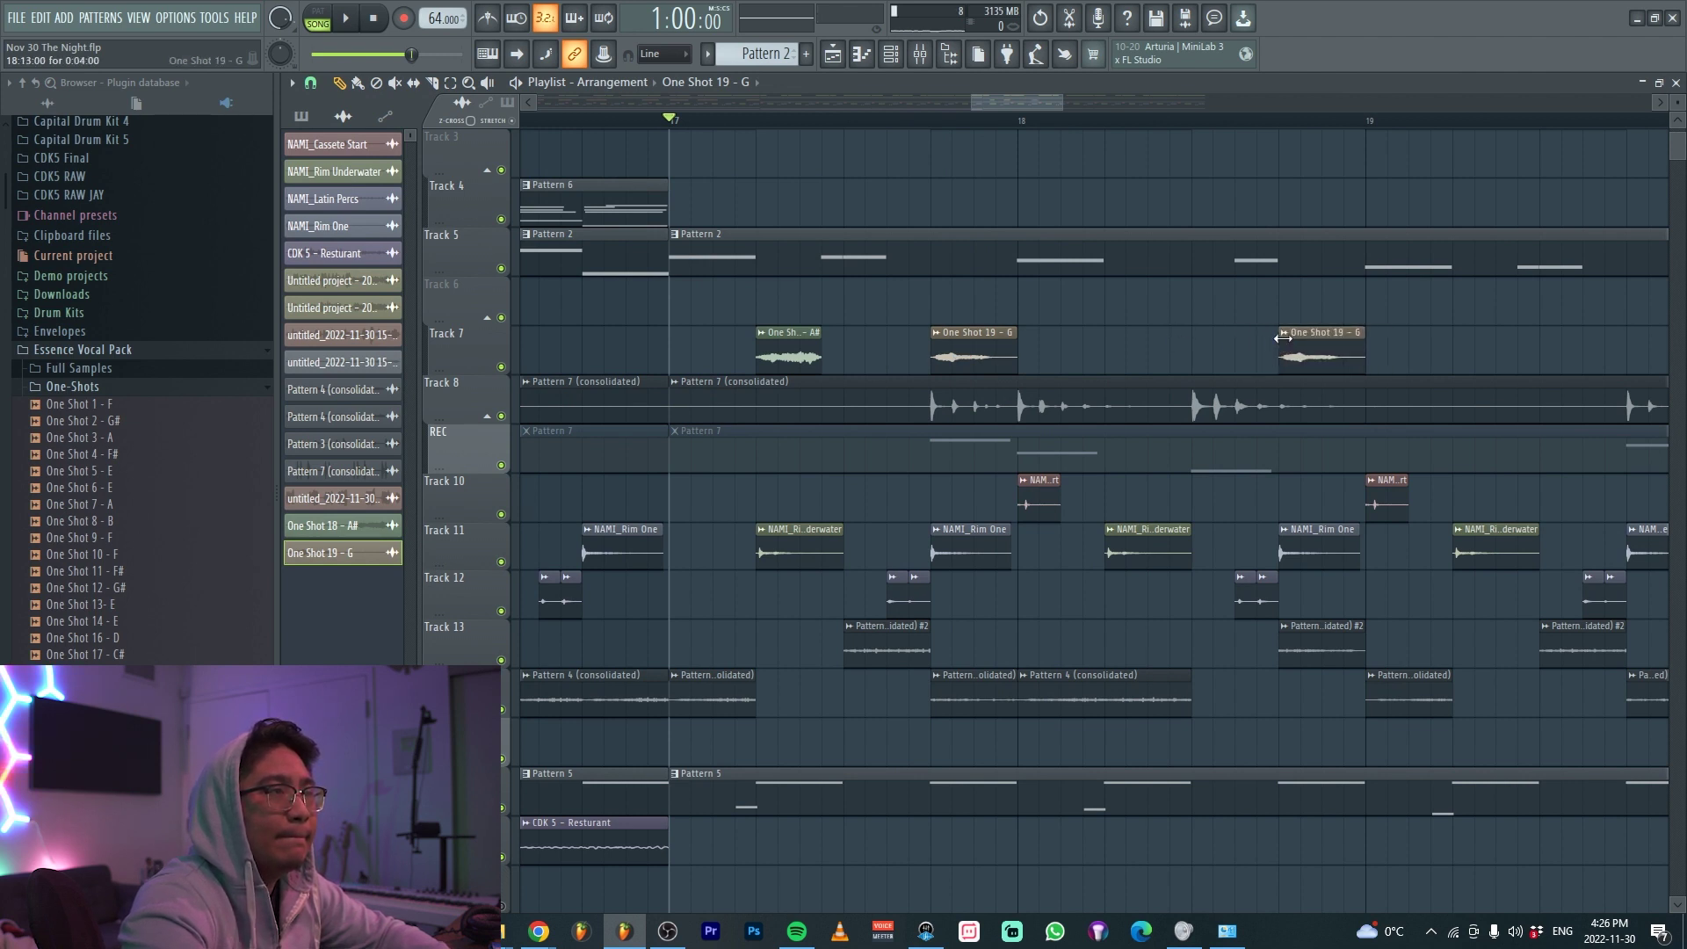
key(space)
click(1283, 332)
click(1318, 466)
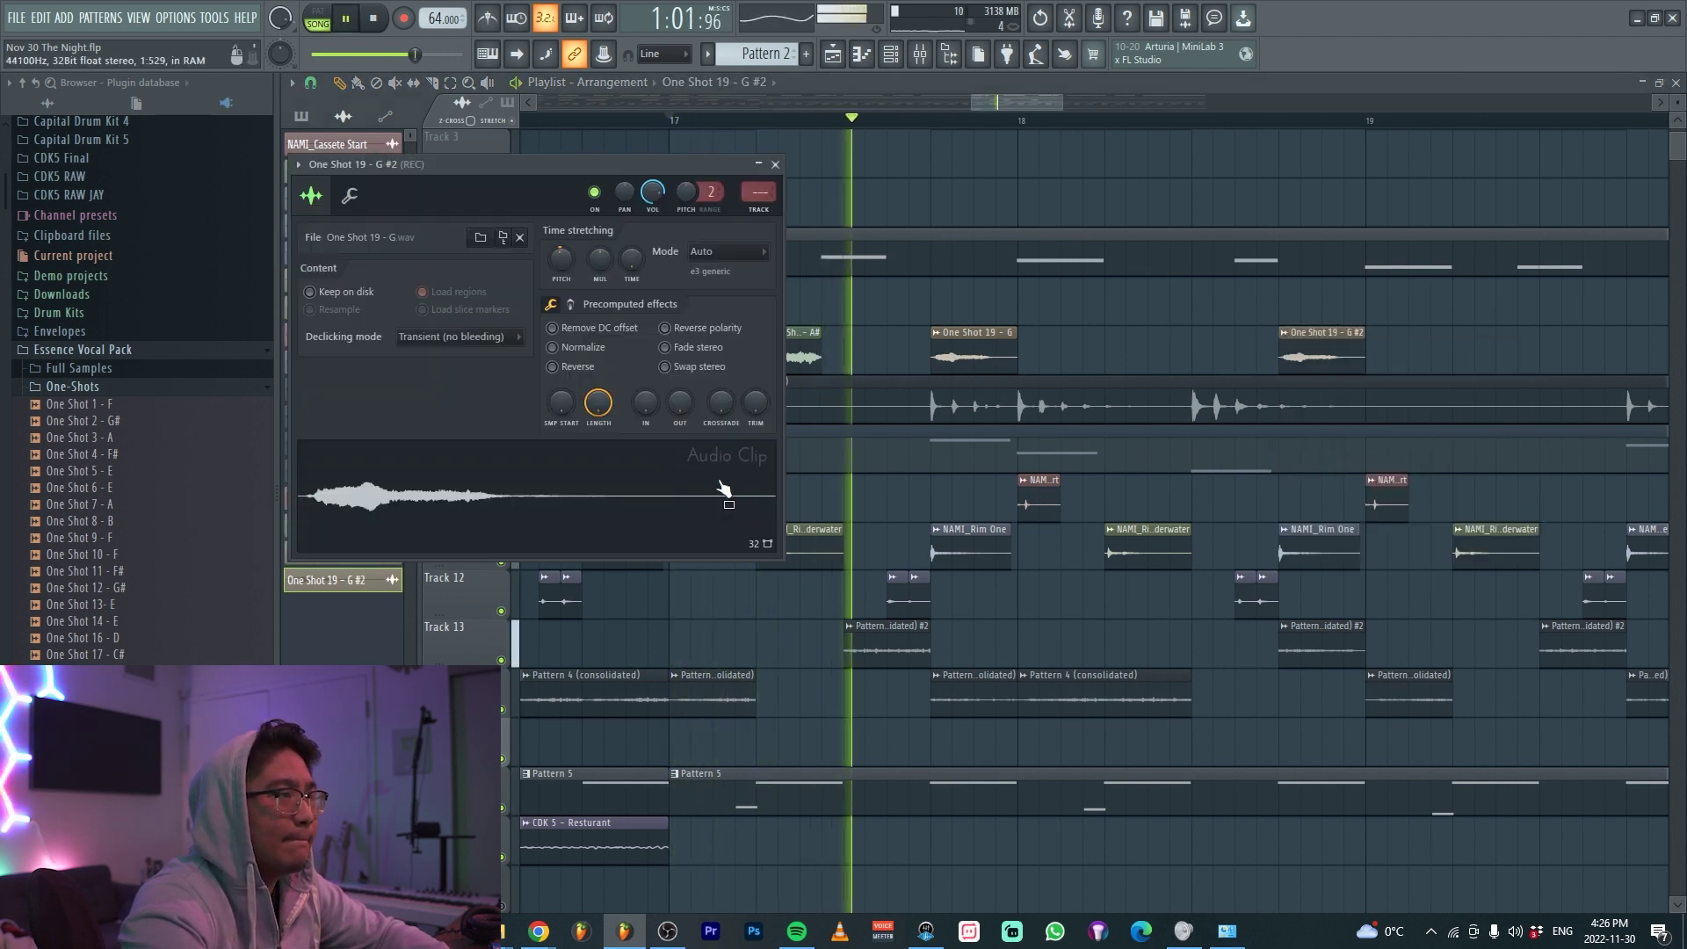
drag(560, 258, 561, 282)
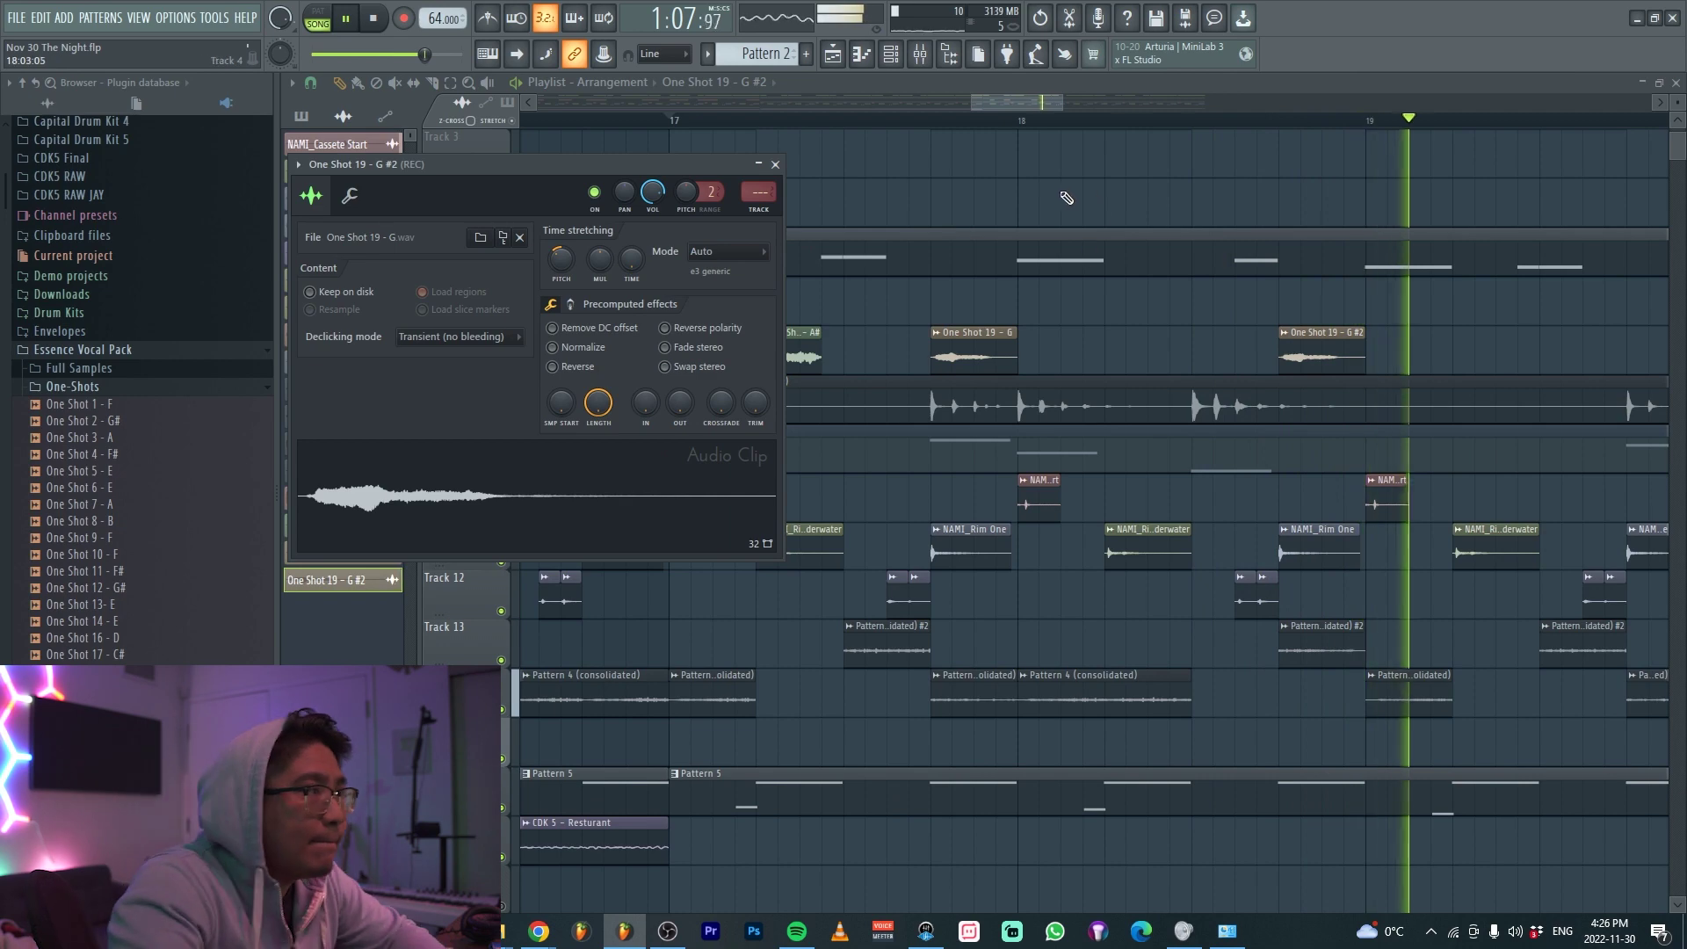
key(Escape)
Check notes on the Keyscape [64bit] channel and adjust One Shot 19 - G #2's pitch shift to about -660 cents
key(space)
click(890, 55)
click(678, 124)
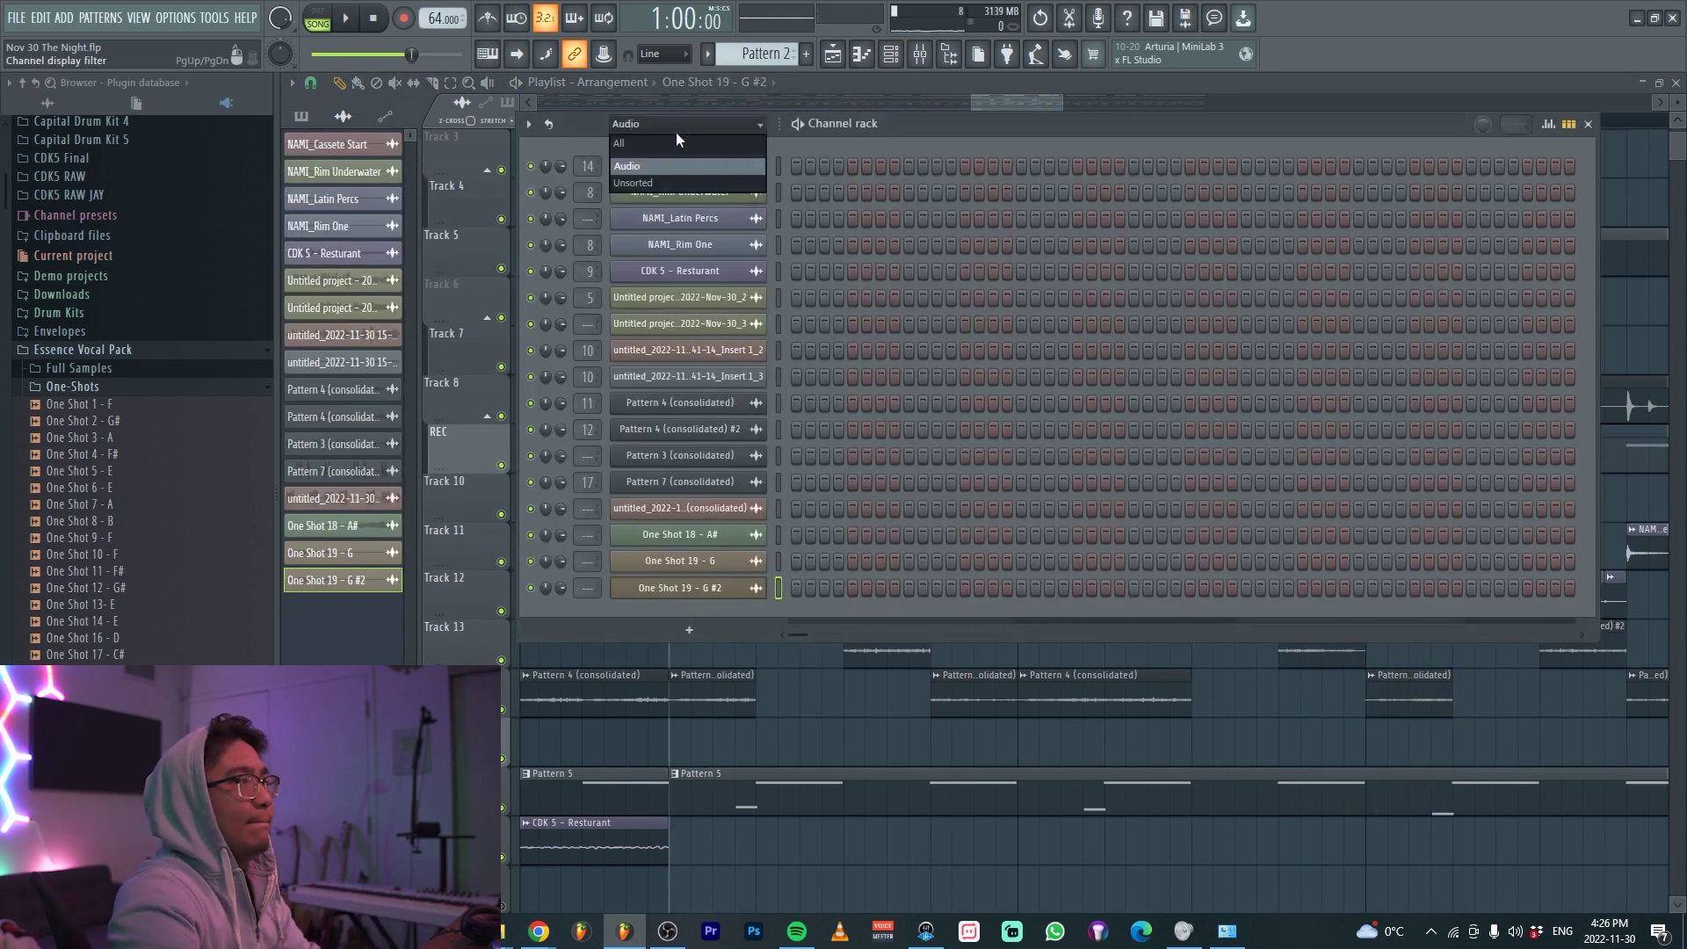
click(677, 136)
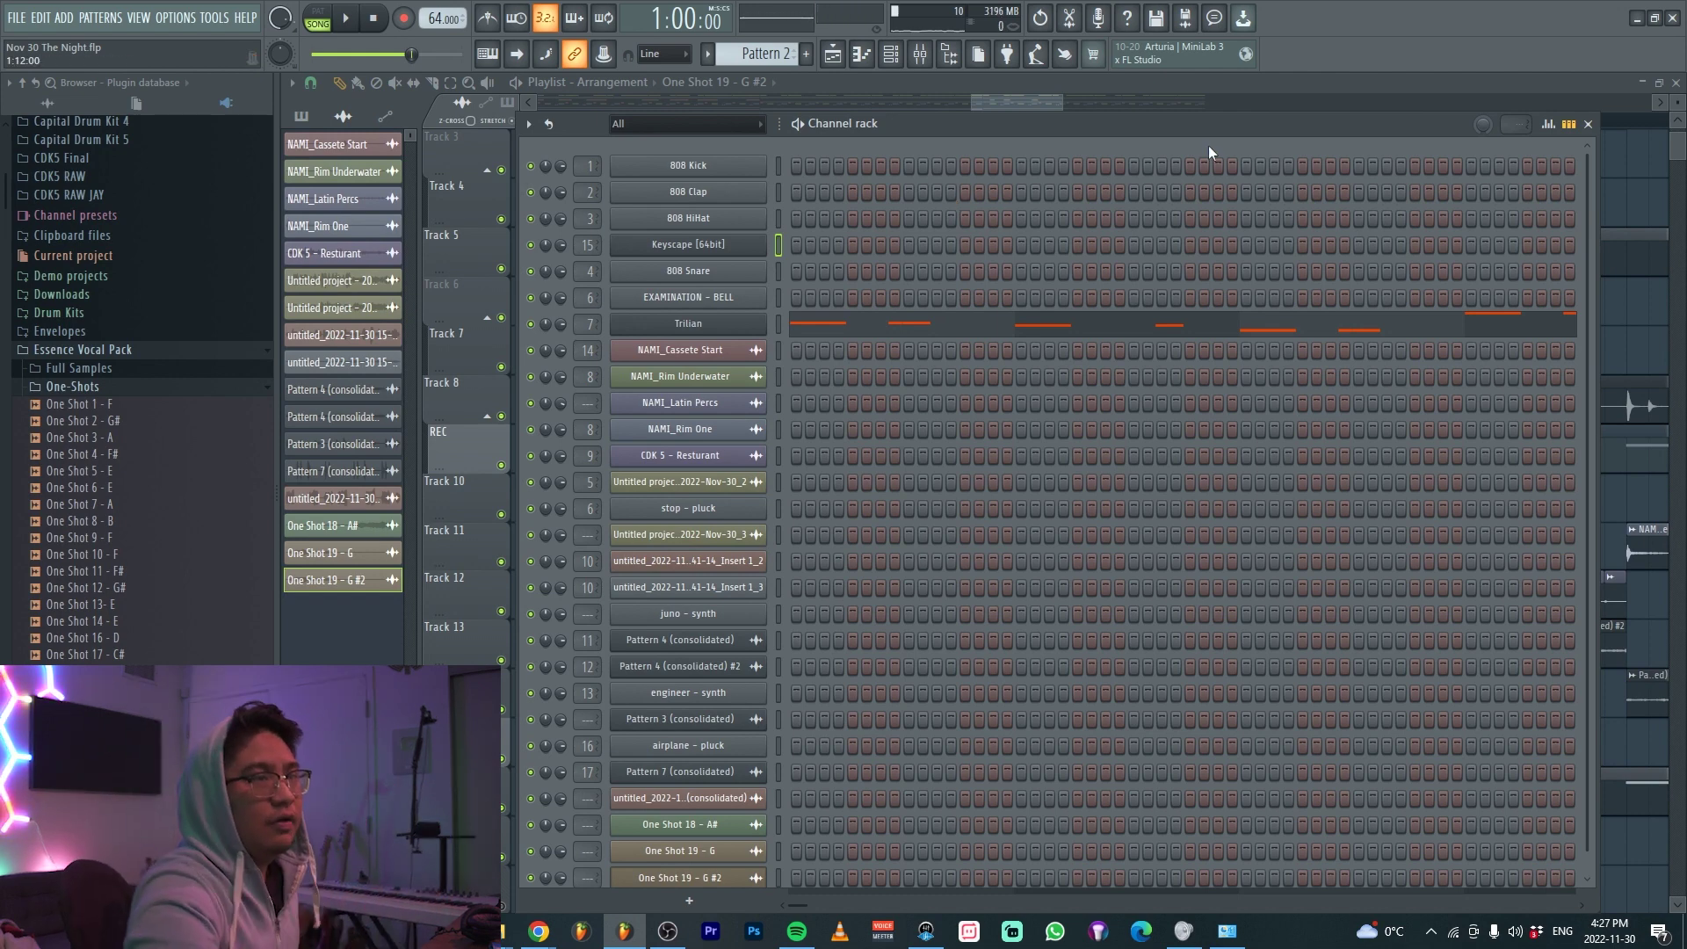
key(F6)
double_click(942, 352)
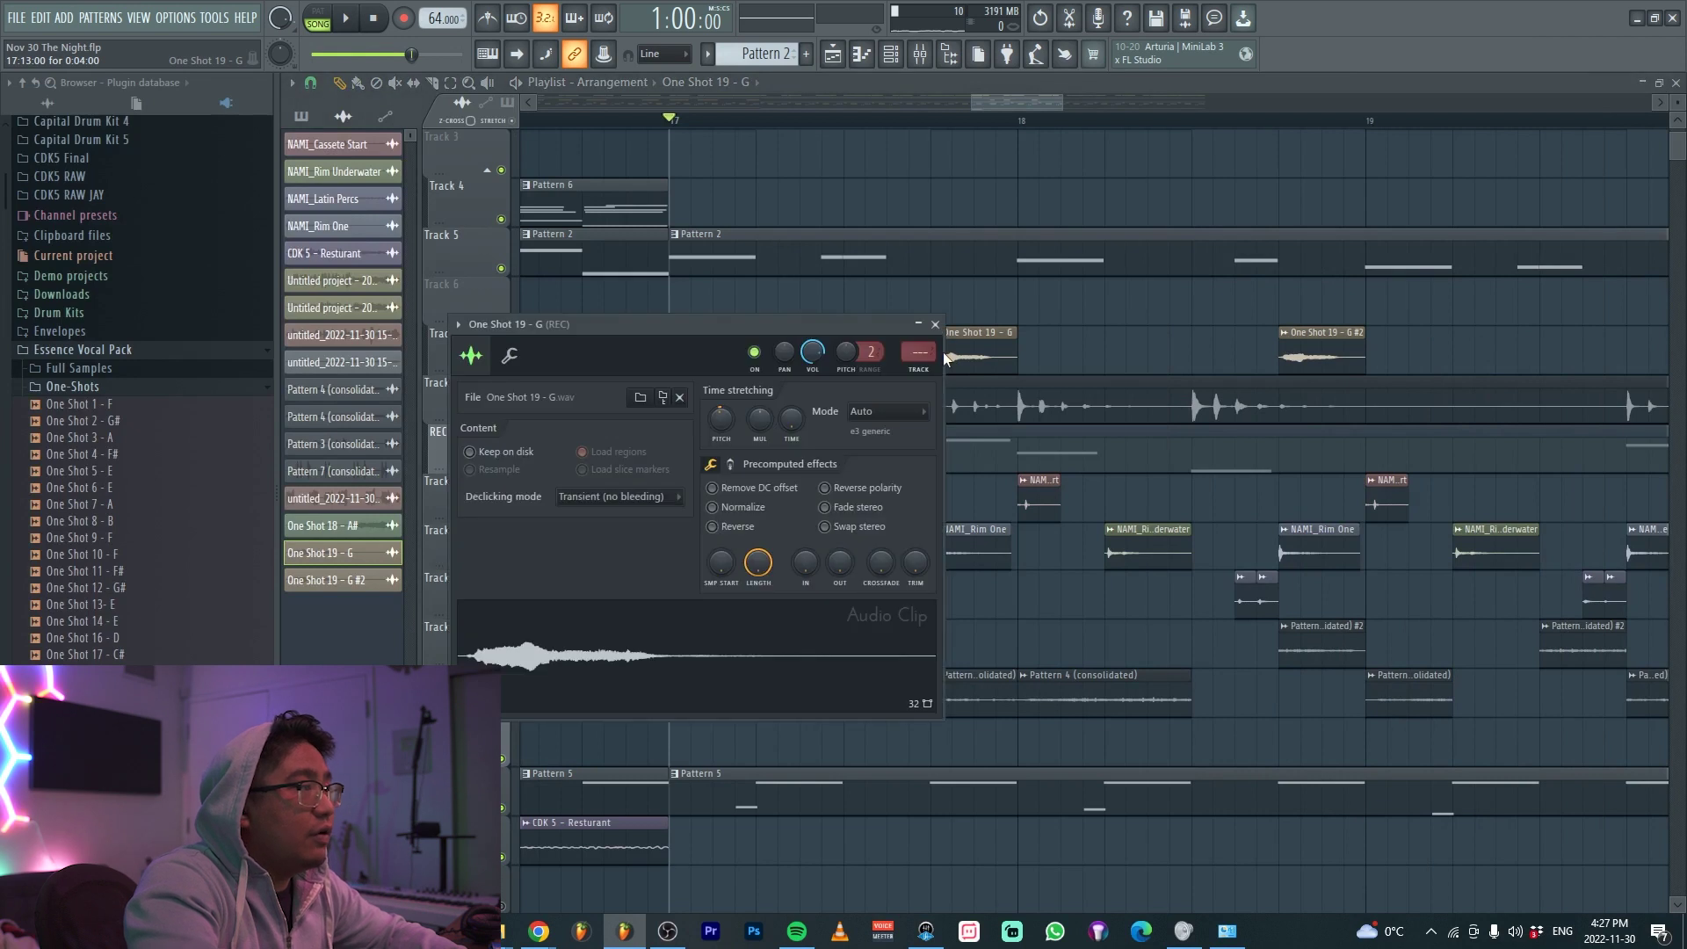
double_click(1289, 352)
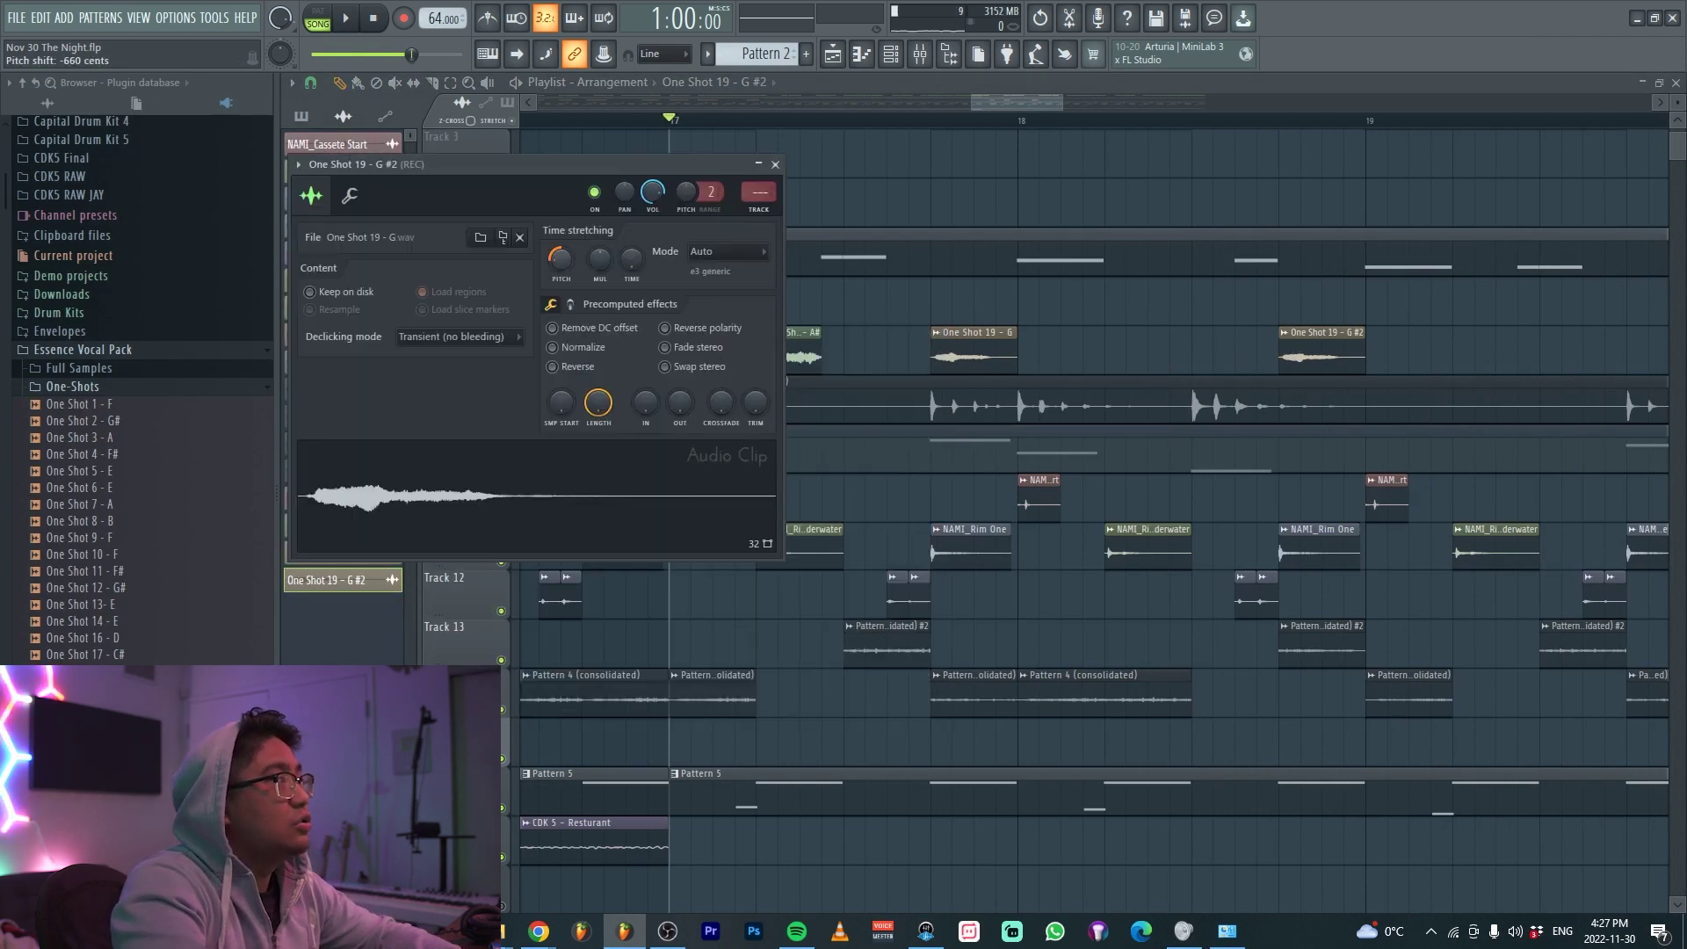
Play back the vocal one-shots on Track 7 around bars 18 and 19
key(space)
click(1266, 120)
scroll(1263, 188, down, 3)
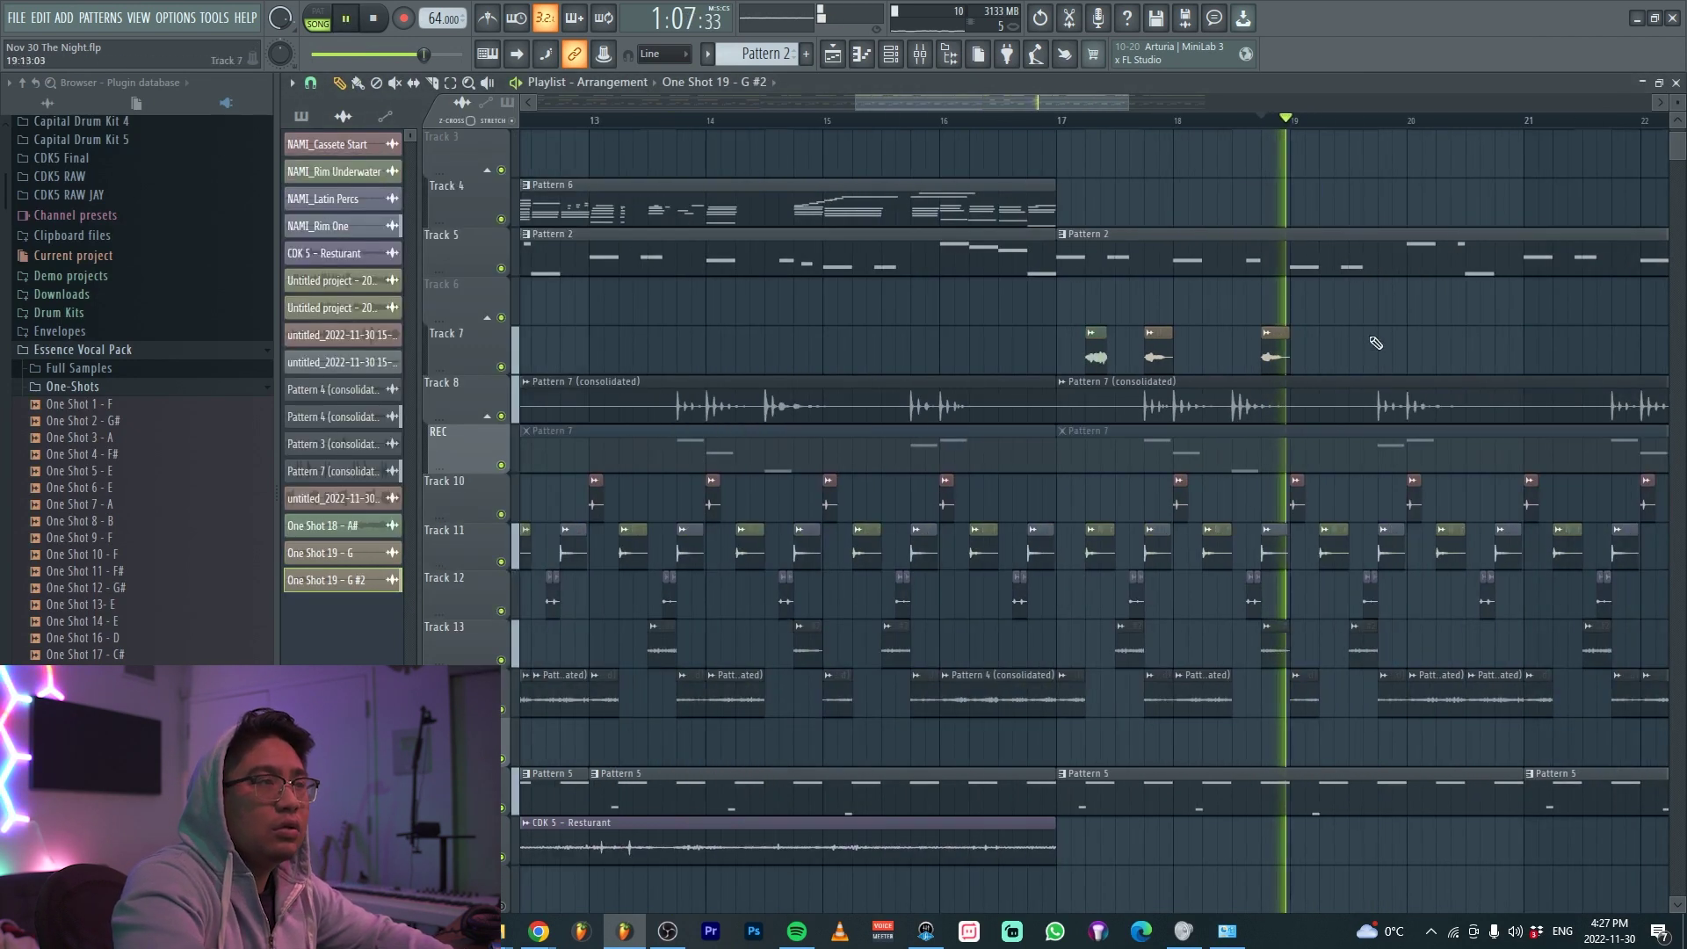
scroll(1273, 215, up, 3)
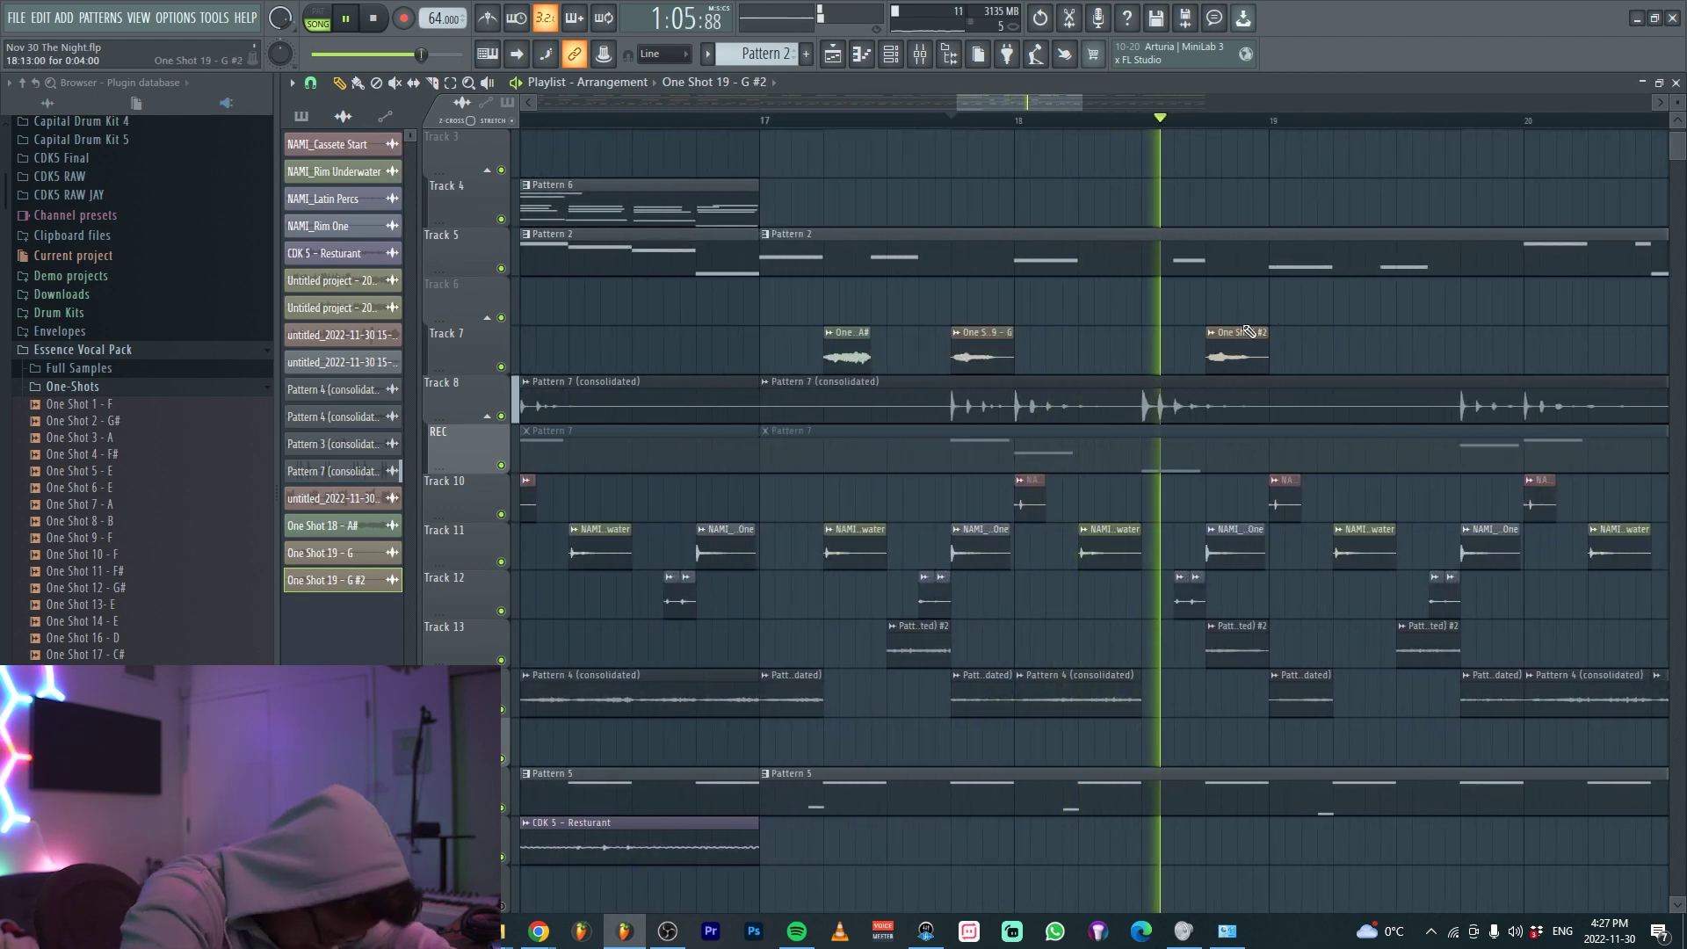
scroll(1242, 334, down, 4)
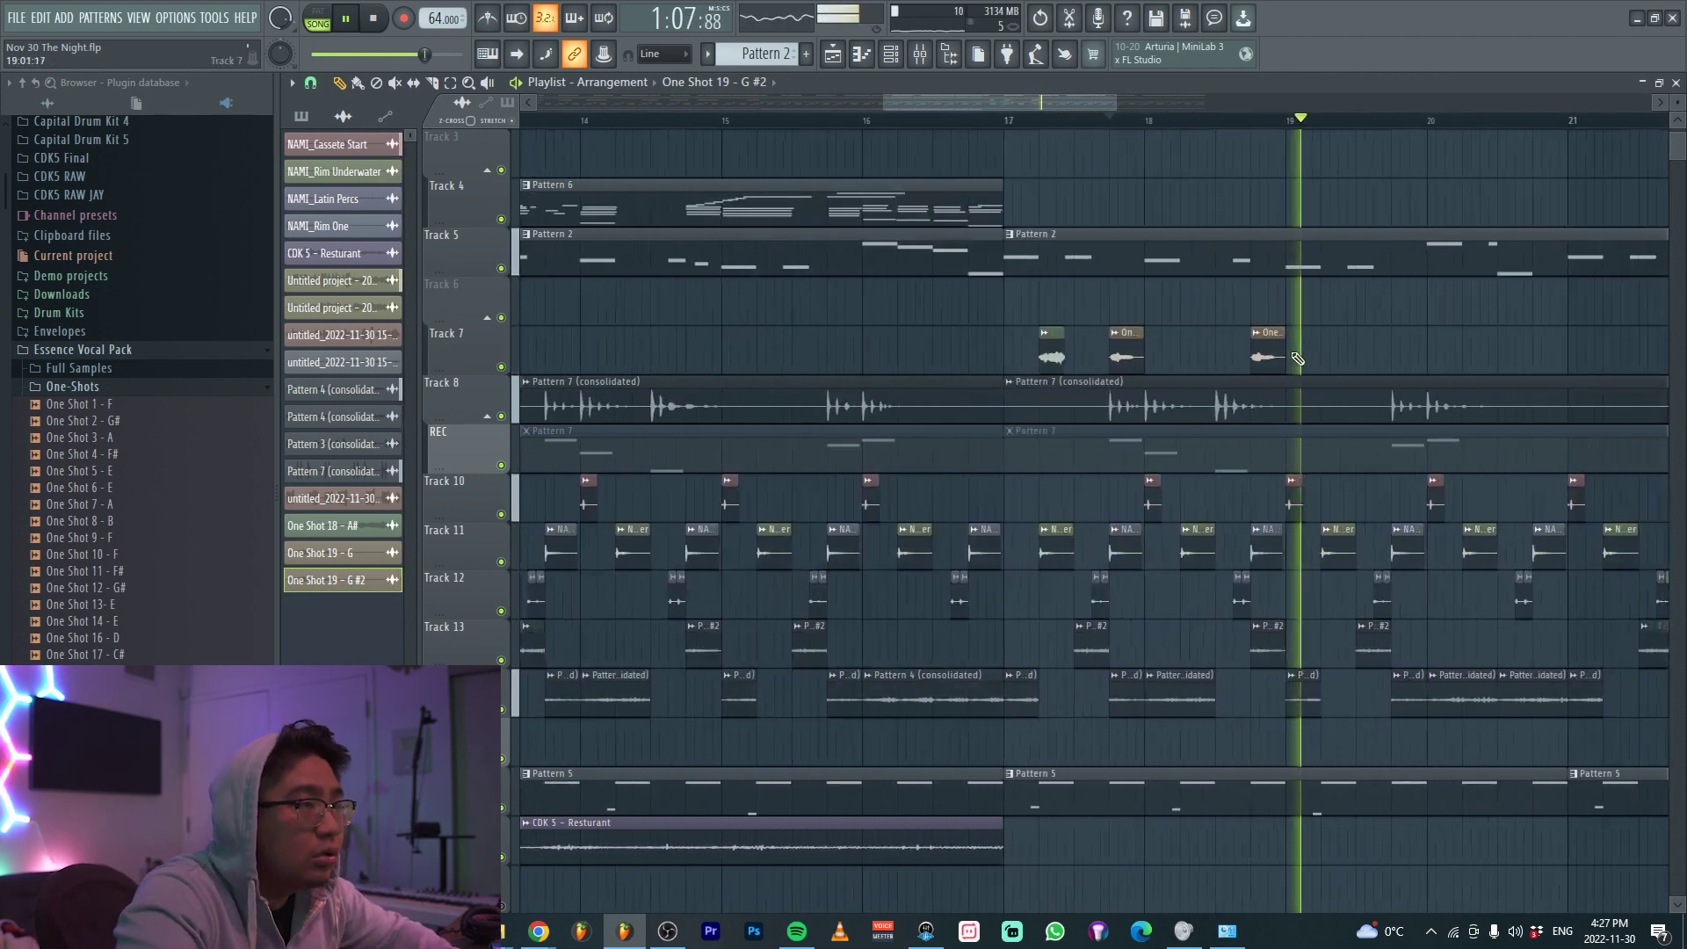
Duplicate the three vocal one-shot clips on Track 7 four bars onward, starting in bar 21
drag(1366, 352, 1126, 352)
ctrl+click(1331, 361)
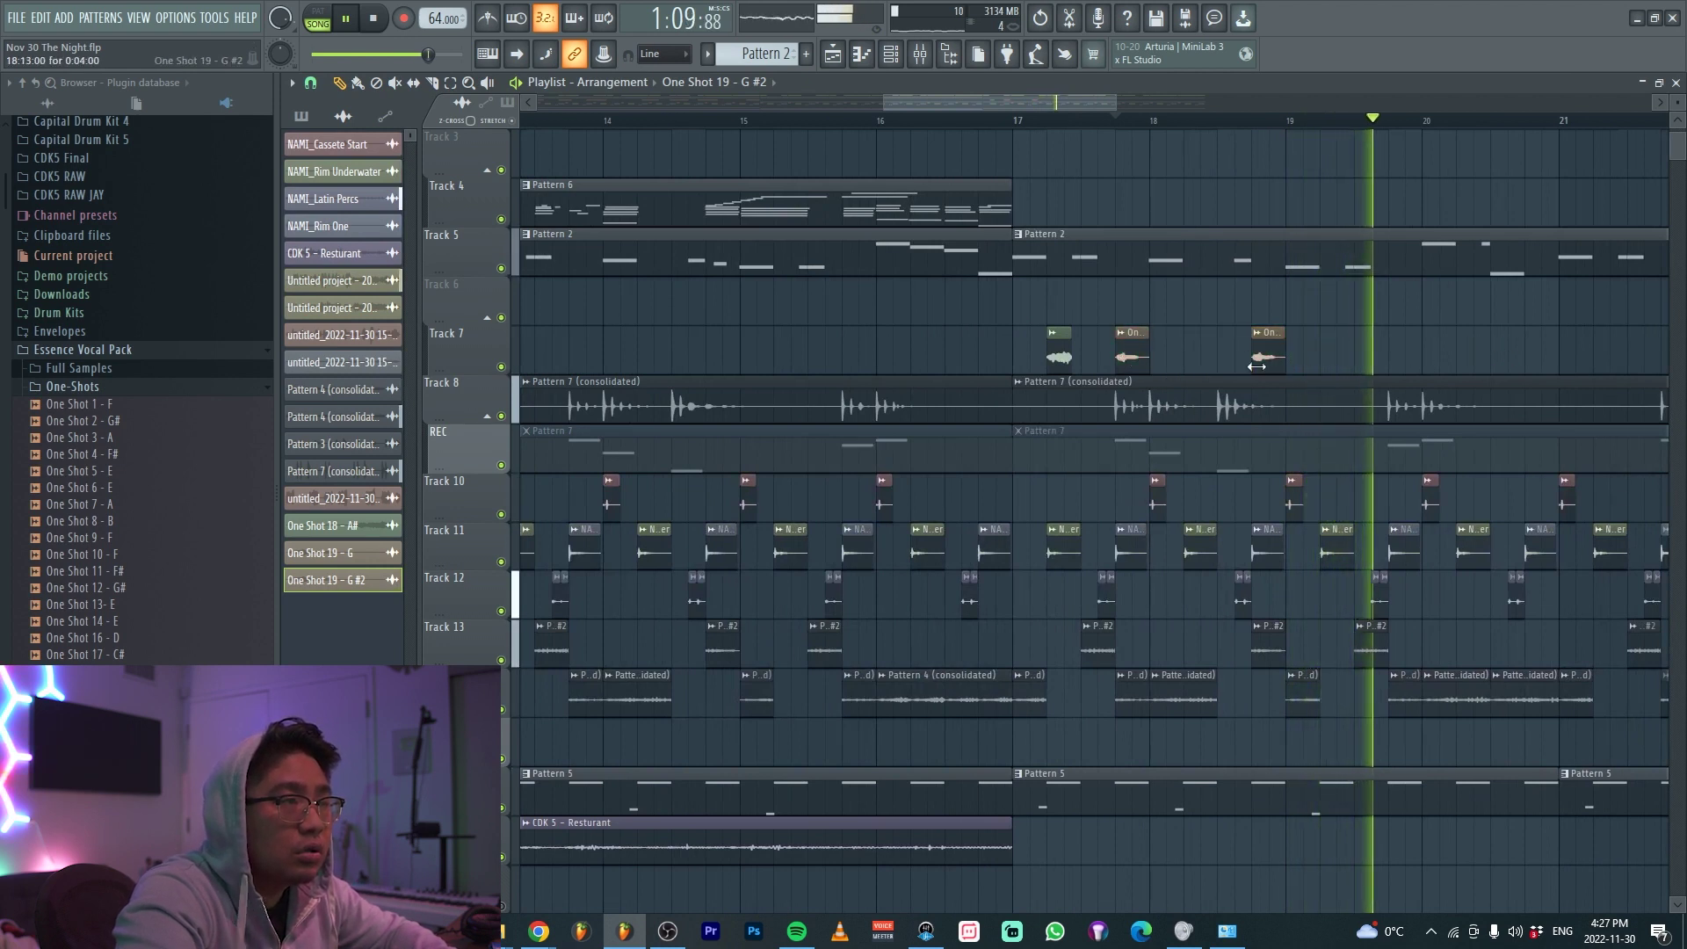
drag(1331, 361, 1061, 373)
drag(1063, 353, 1587, 337)
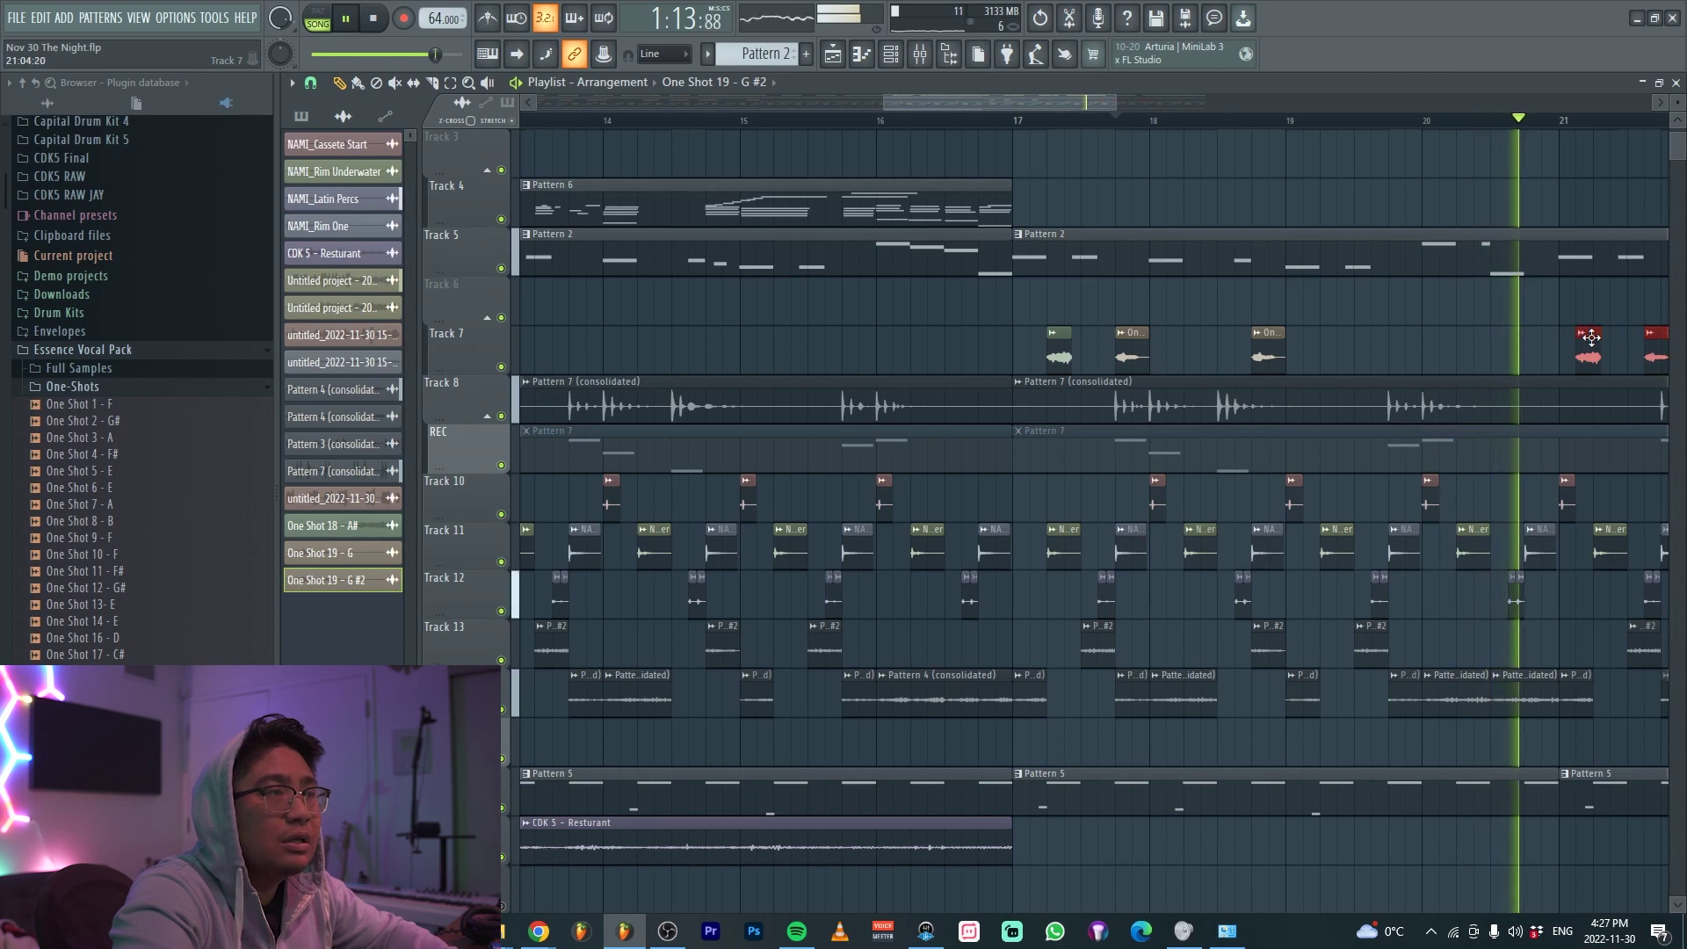
scroll(1322, 364, down, 3)
scroll(1441, 347, up, 3)
ctrl+click(1087, 316)
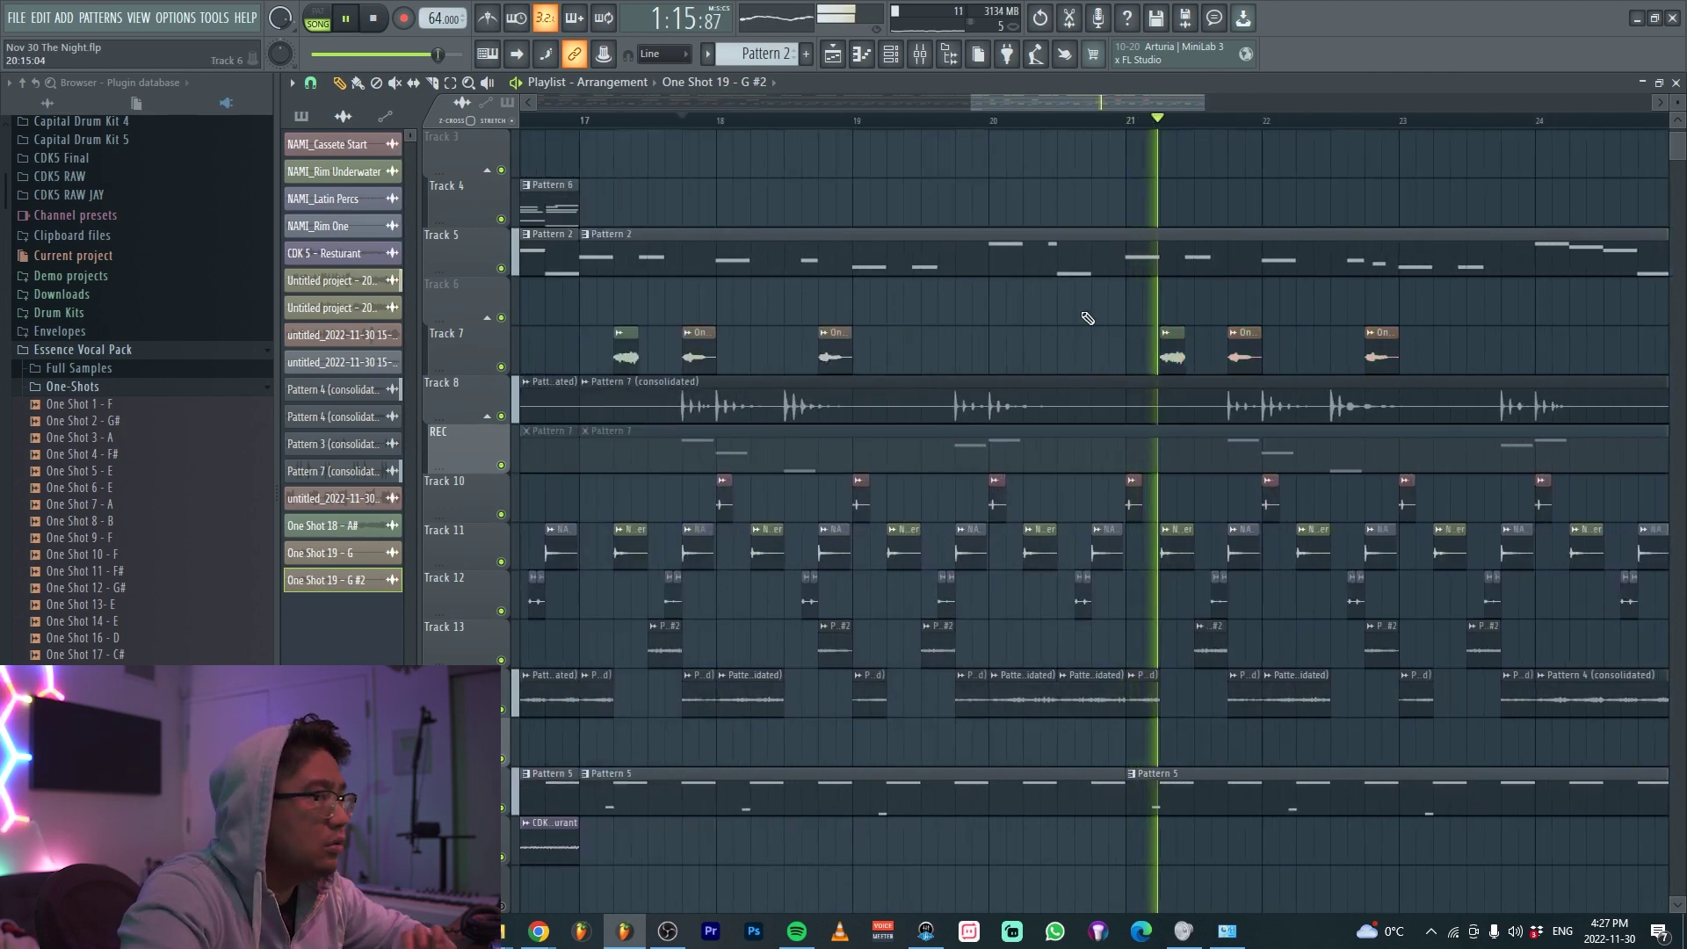
Check One Shot 18 - A#'s channel settings, pan One Shot 19 - G to the right, and stop playback
double_click(626, 354)
click(912, 302)
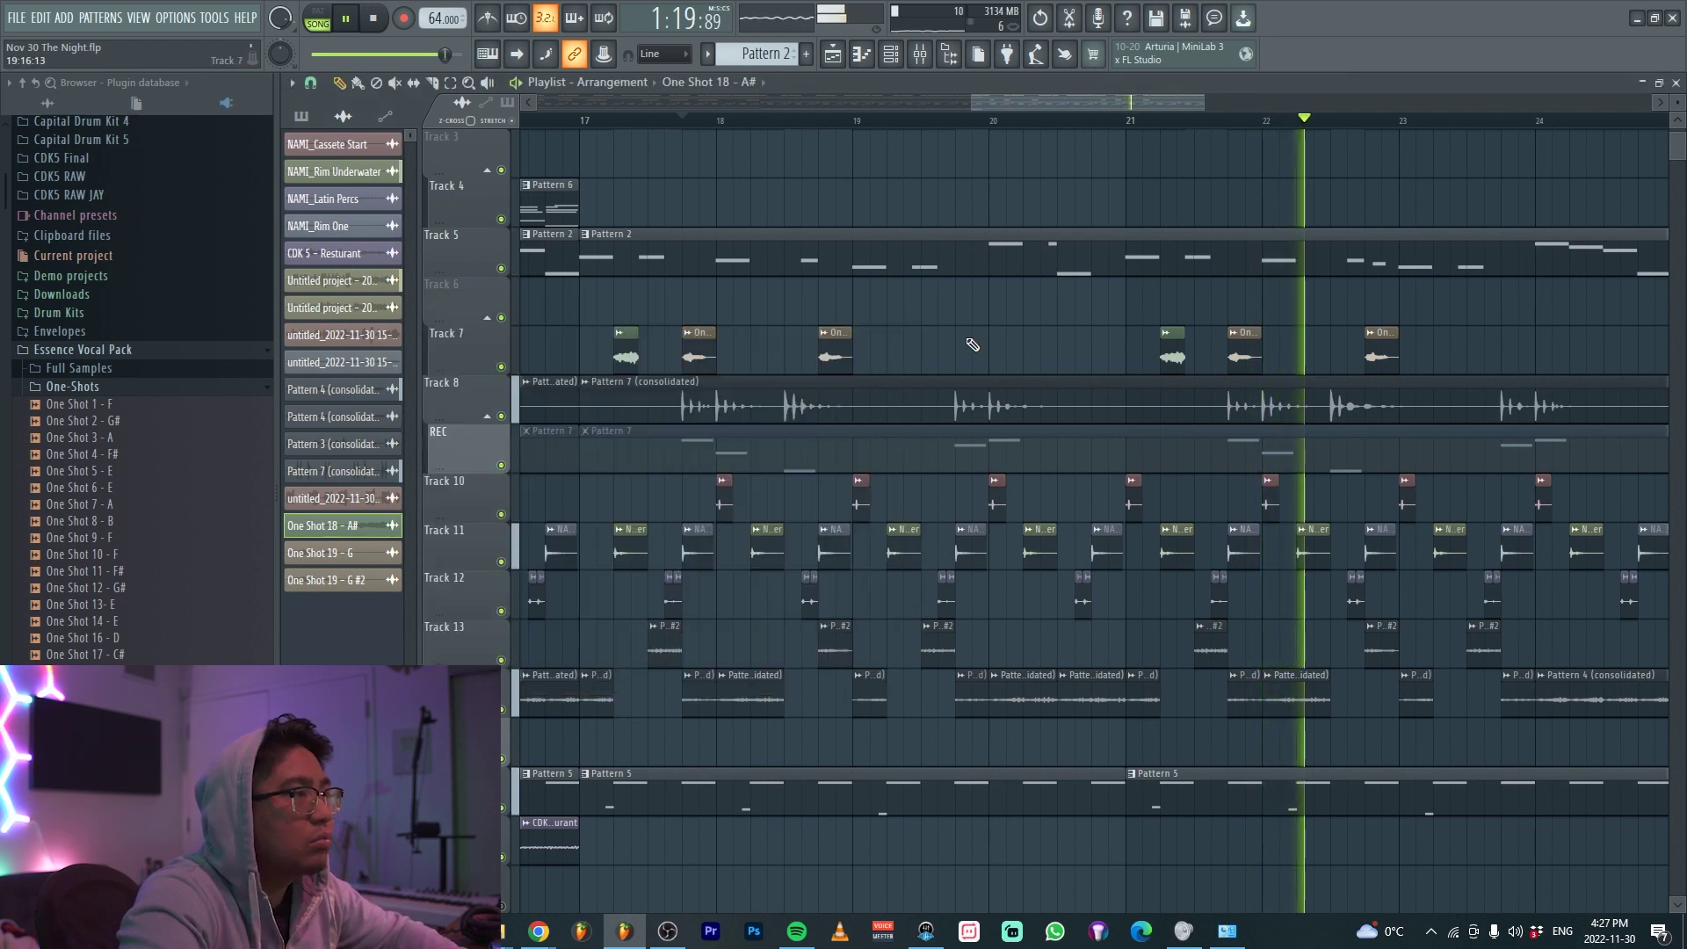
double_click(694, 355)
drag(783, 353, 784, 316)
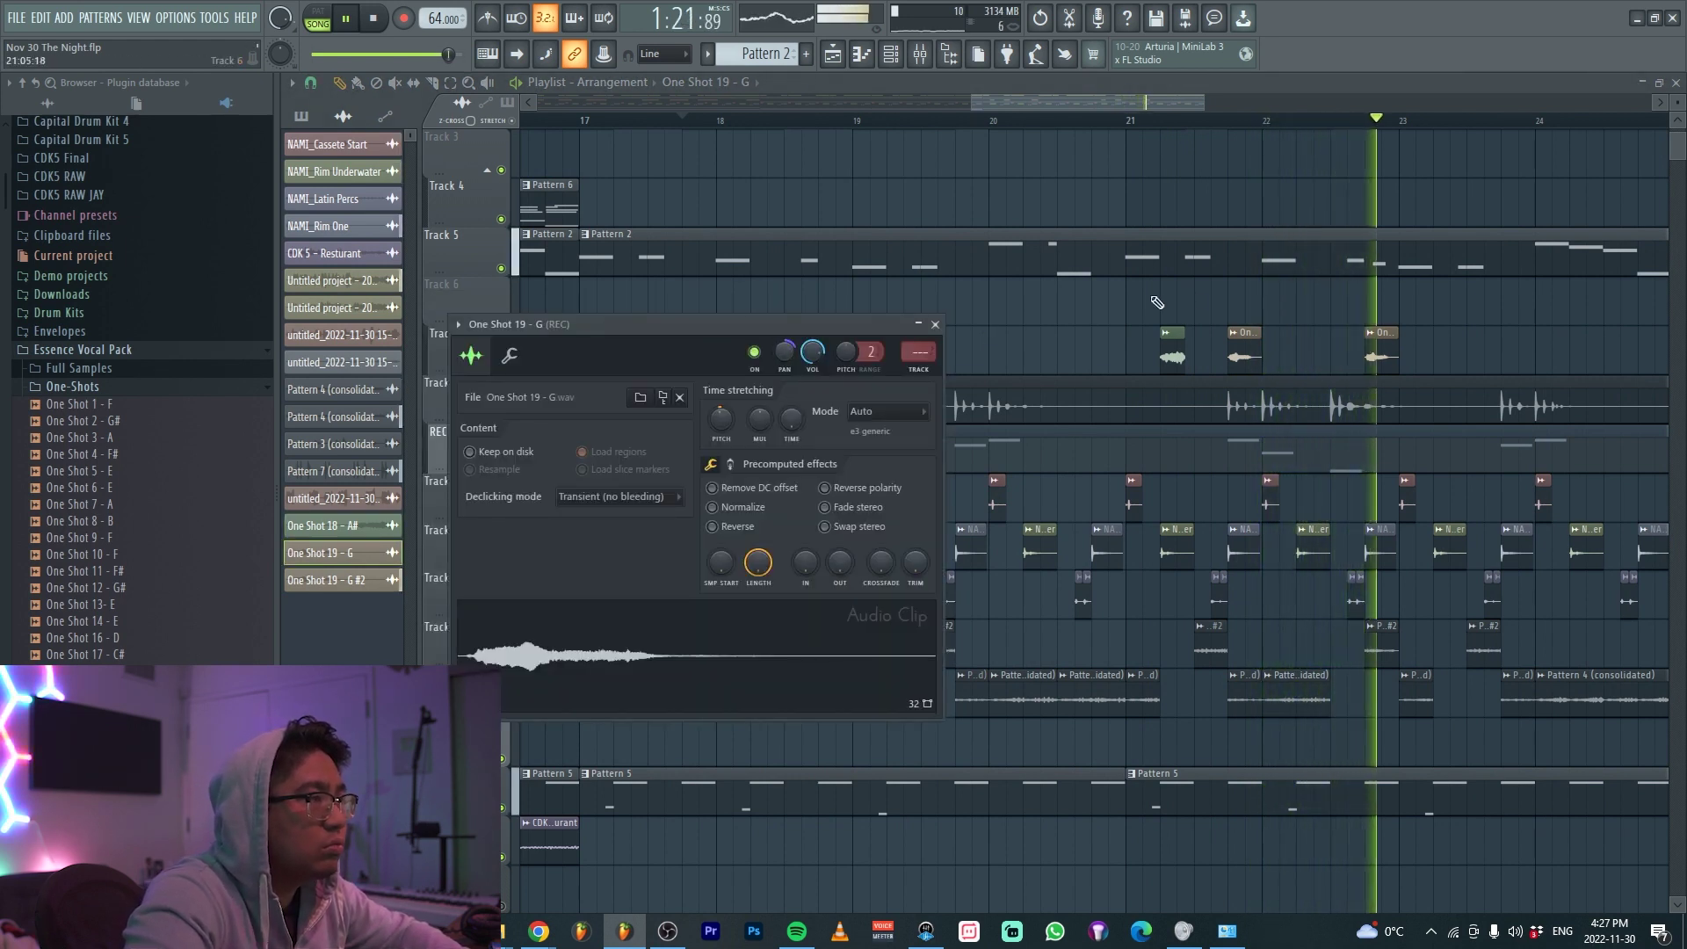
click(935, 324)
key(space)
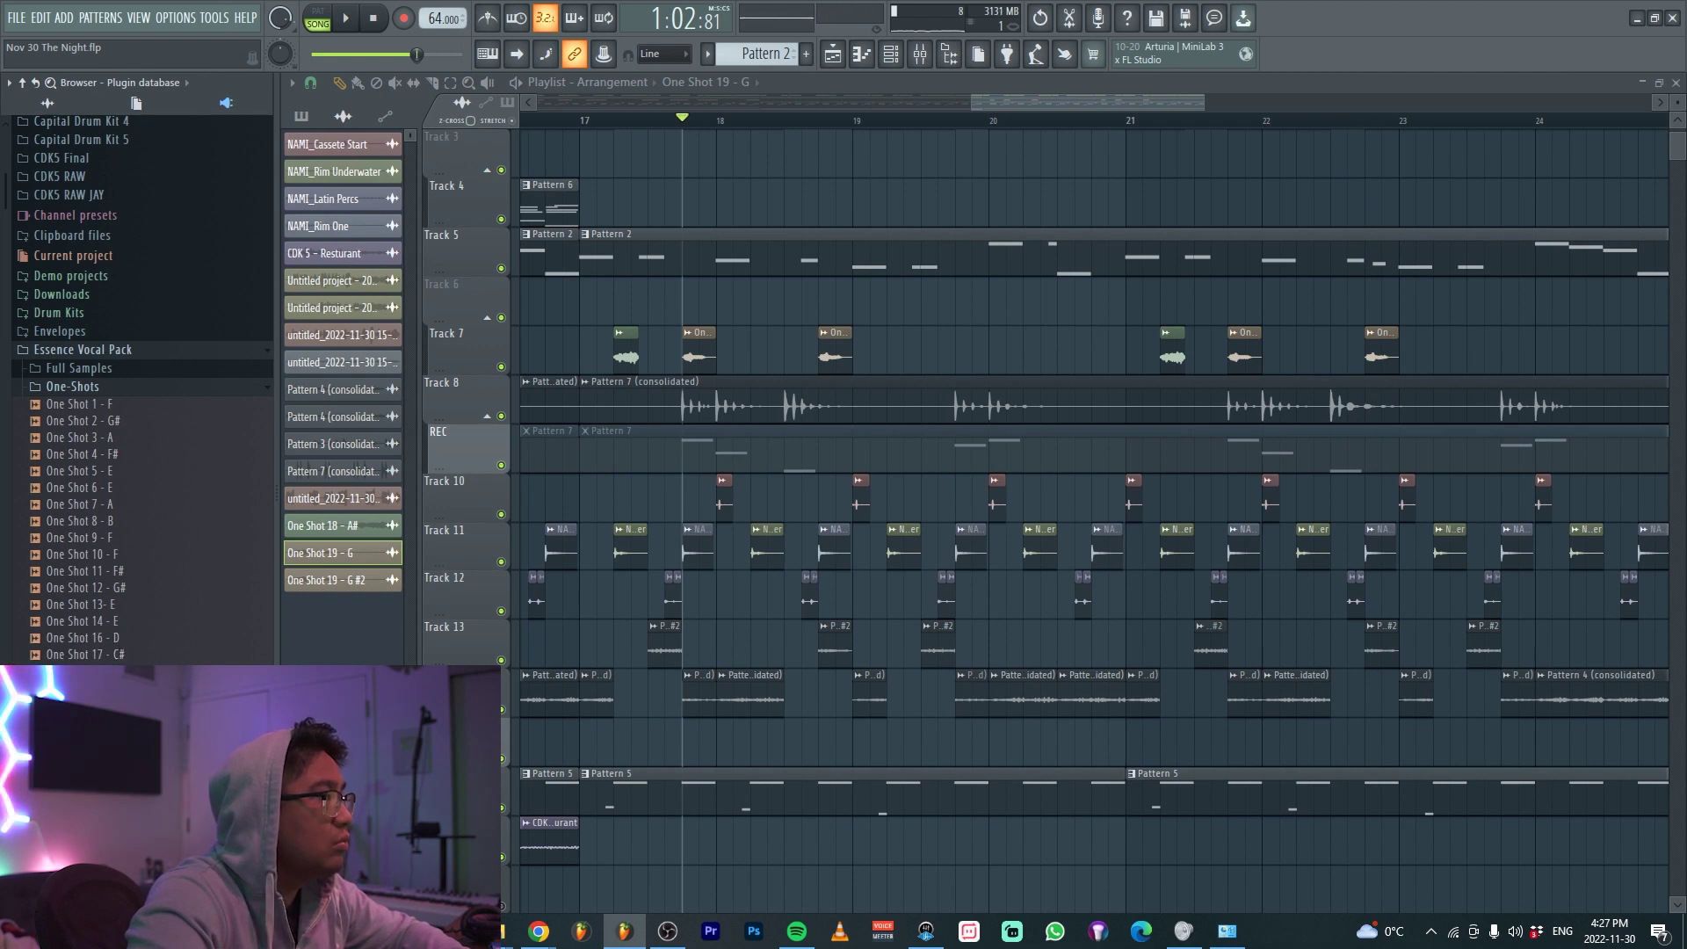
Place One Shot 22 - G on Track 7 at 19:09 and halve the clip's length to 0:03:21
drag(869, 344, 926, 360)
key(space)
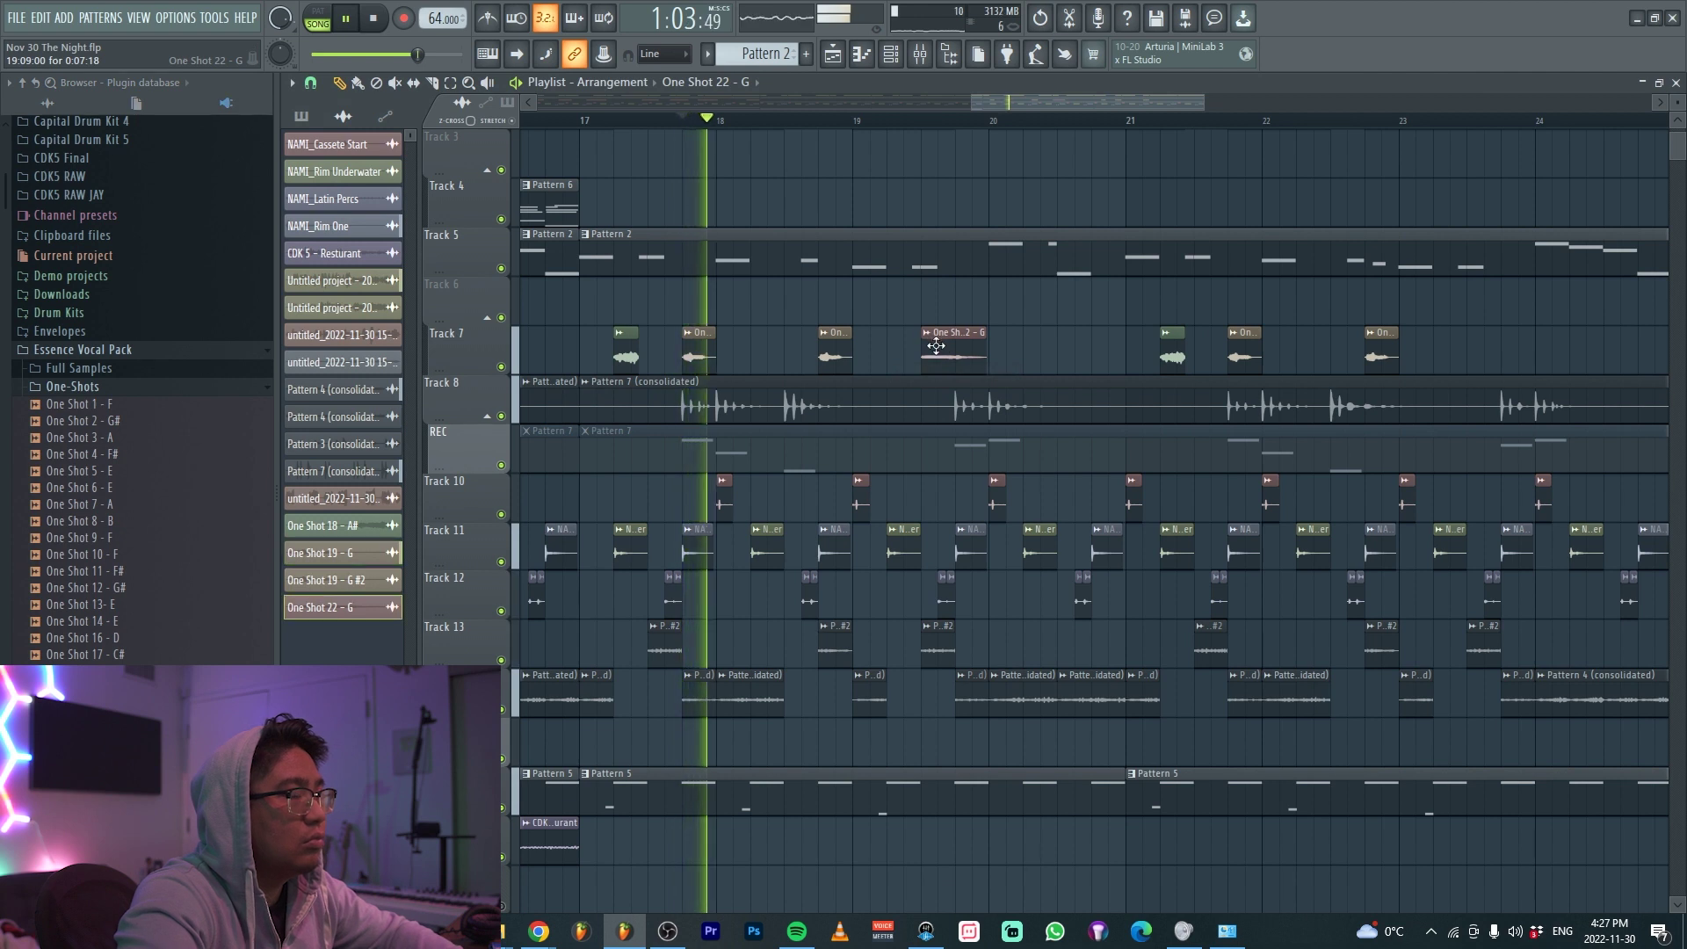
double_click(936, 347)
drag(622, 282, 622, 316)
key(Escape)
Move the One Shot 22 - G clip on Track 7 to 19:13 and stop playback
scroll(988, 371, up, 3)
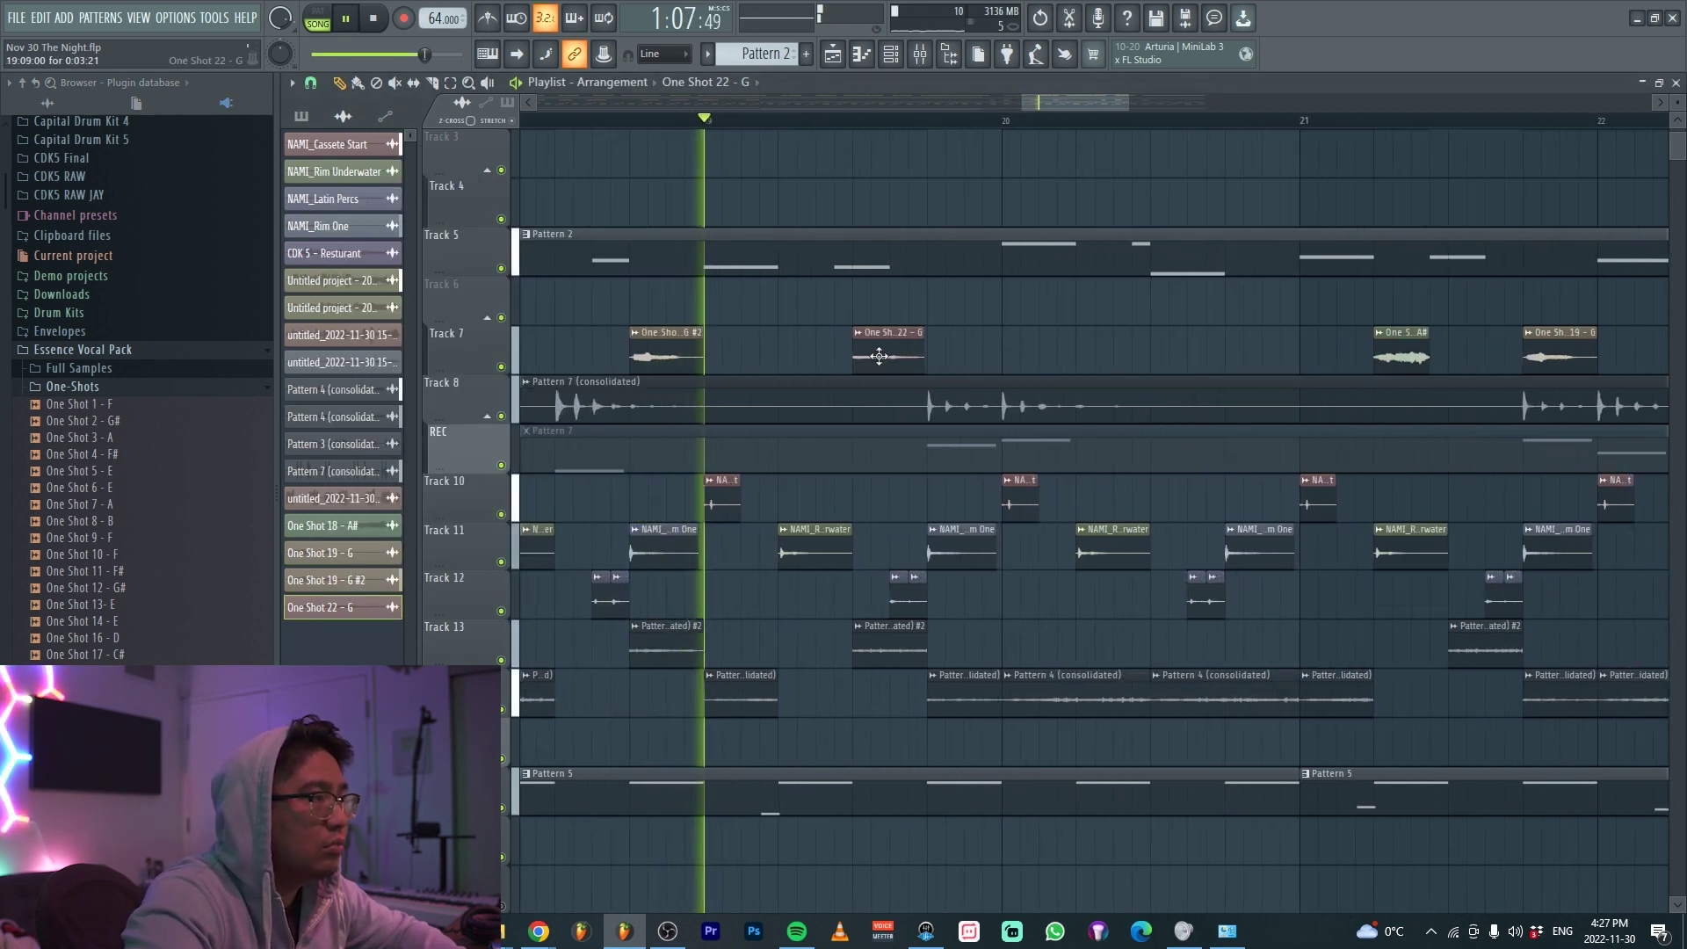
drag(879, 354, 941, 359)
scroll(940, 359, down, 3)
key(space)
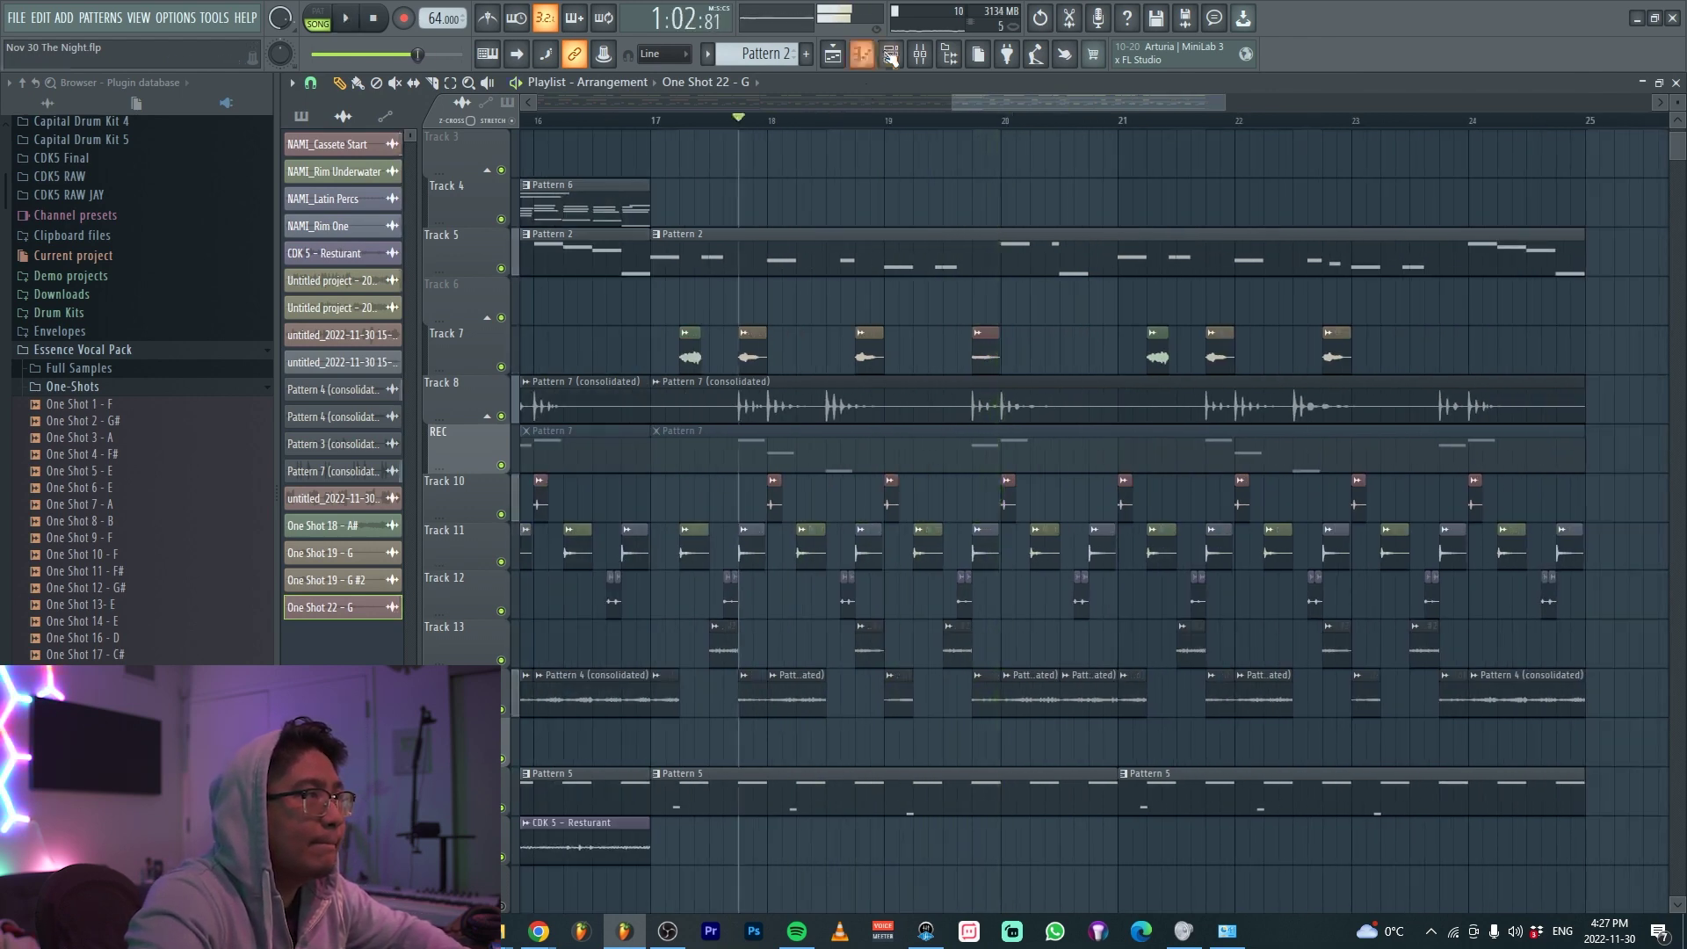
key(F6)
key(F6)
scroll(869, 567, up, 3)
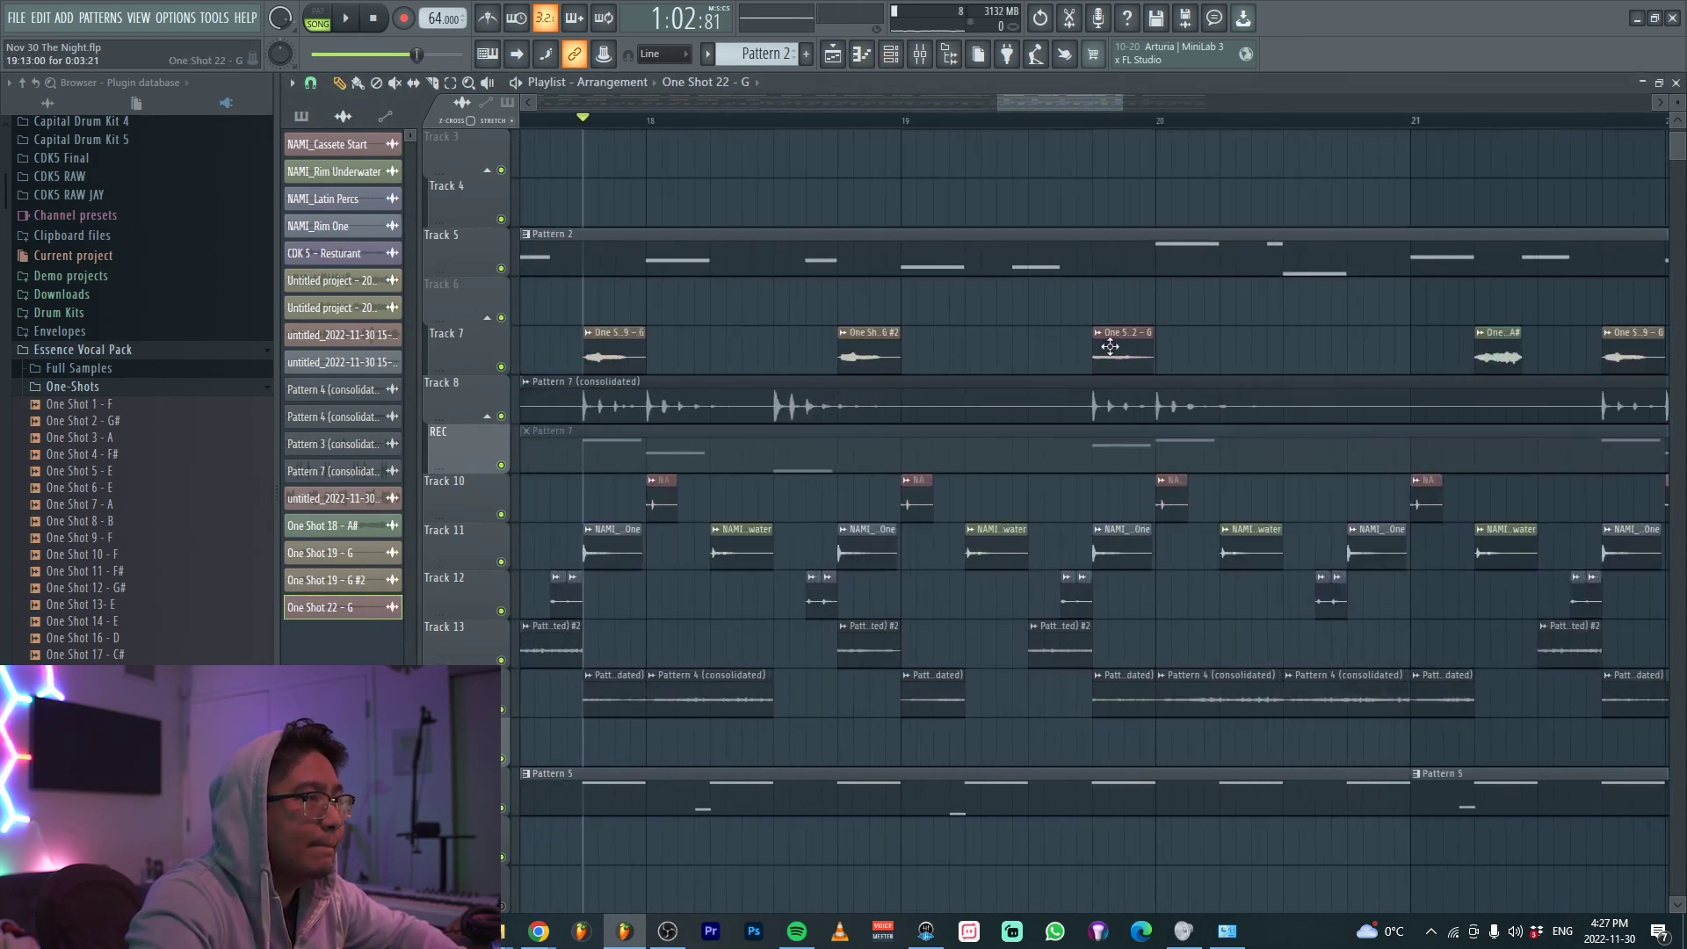
Check One Shot 22 - G's channel settings, show all channels in the Channel rack, and return to the Playlist
double_click(1104, 343)
click(890, 54)
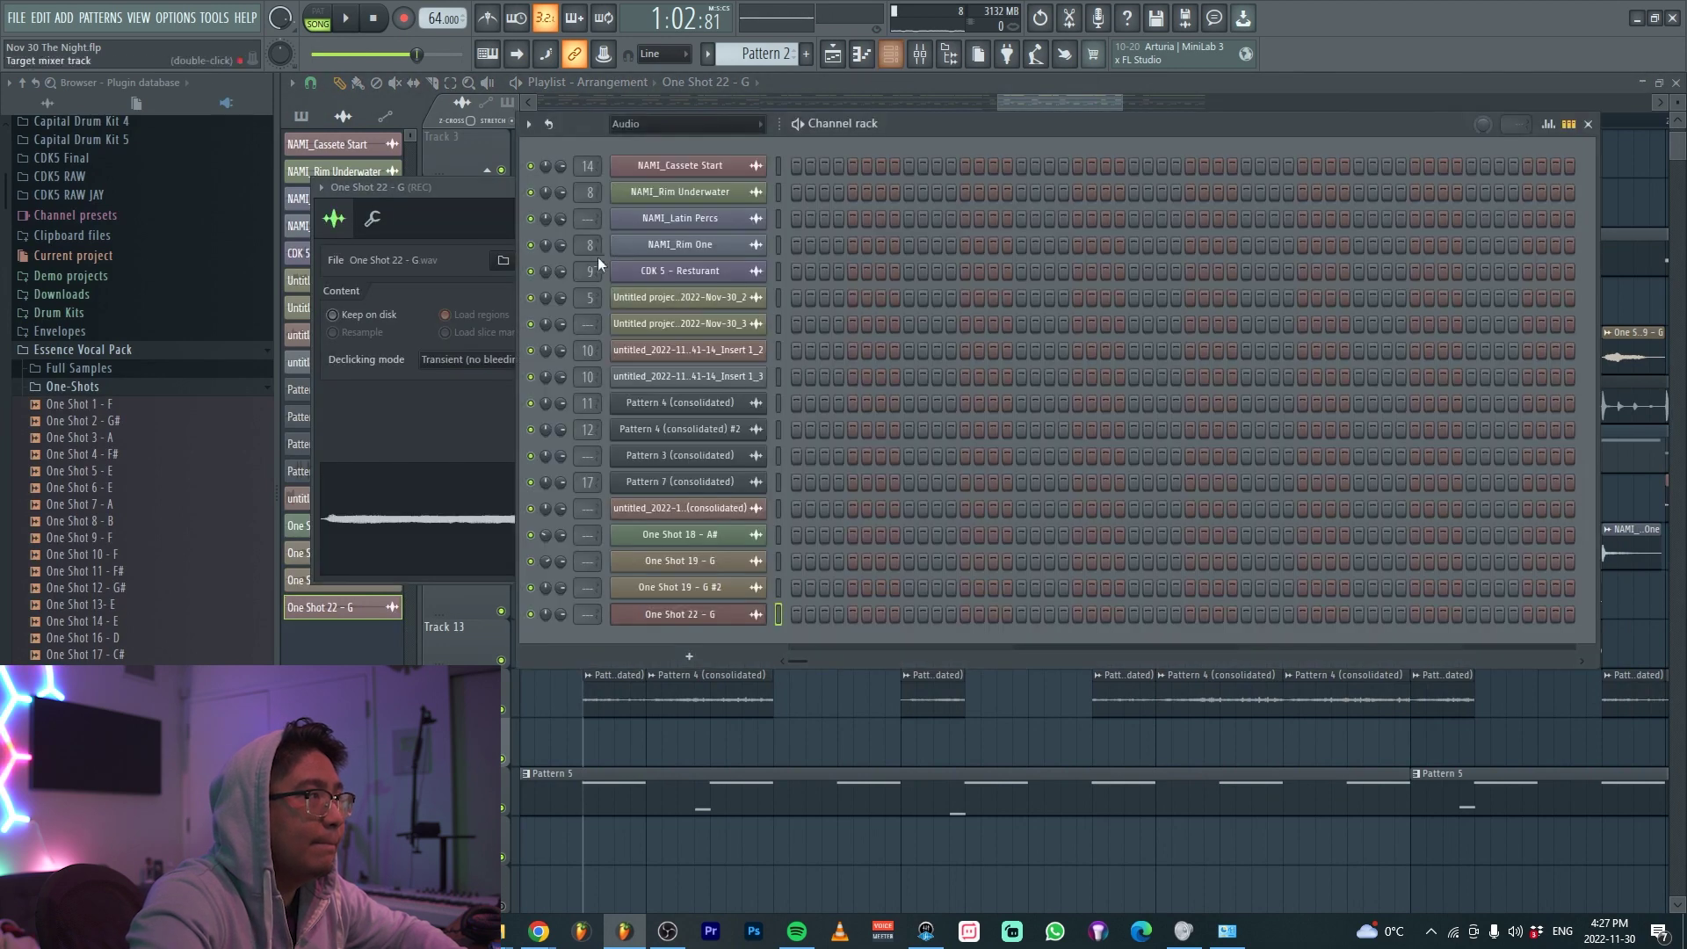
click(664, 146)
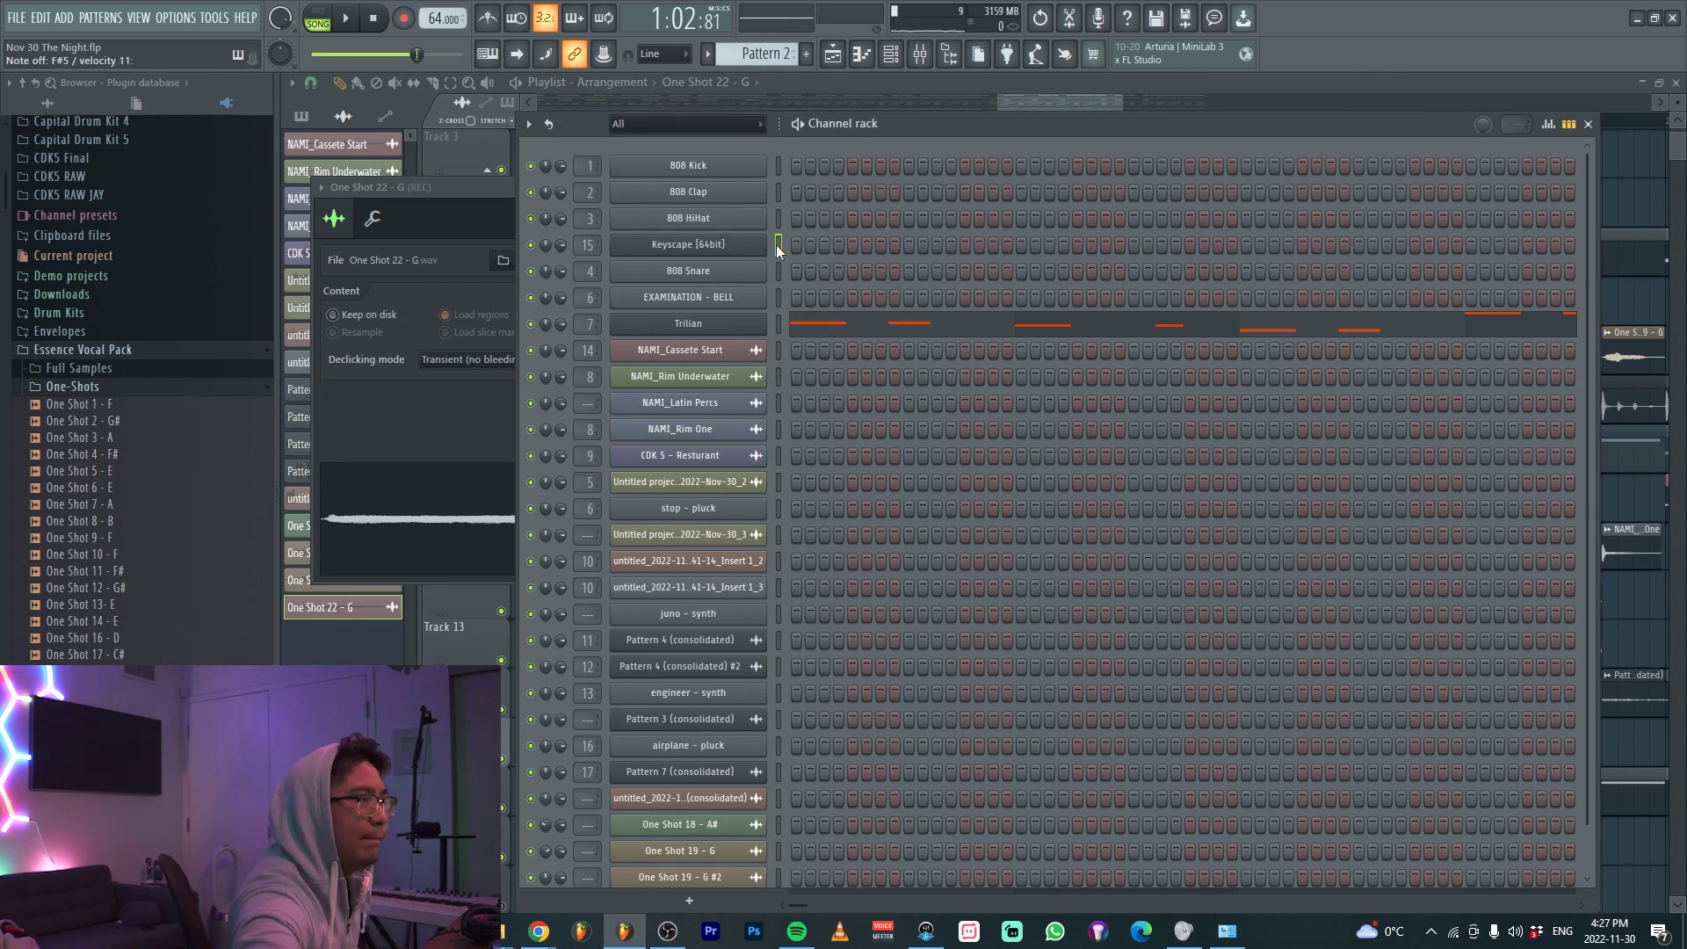
click(467, 571)
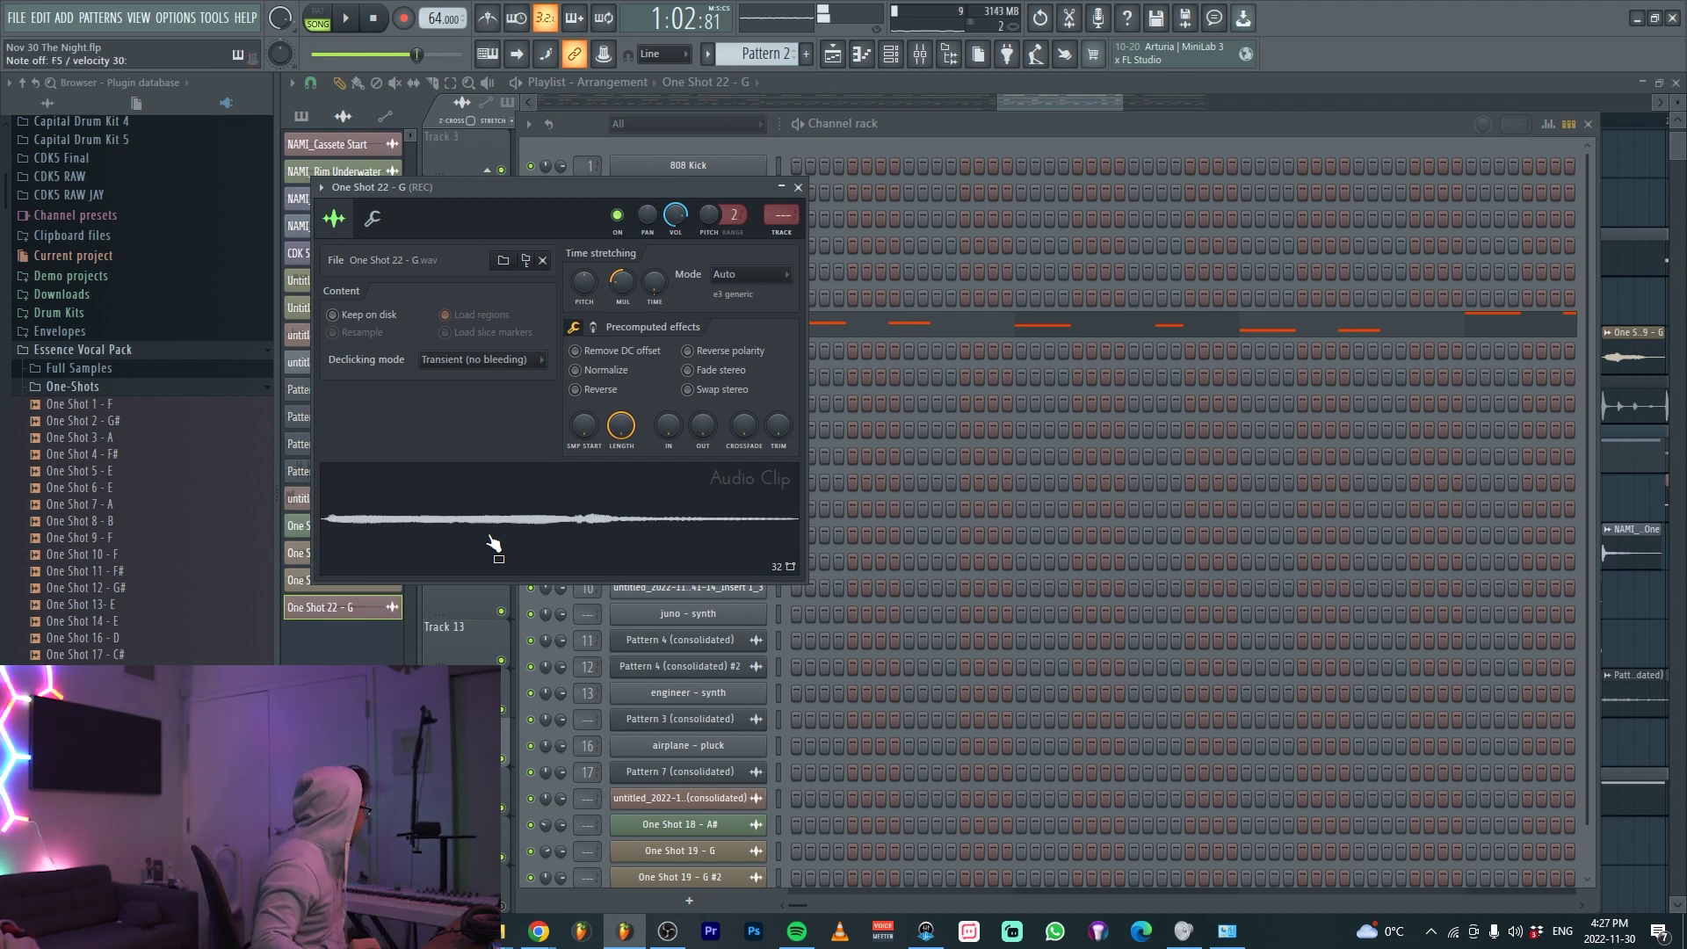
click(1162, 160)
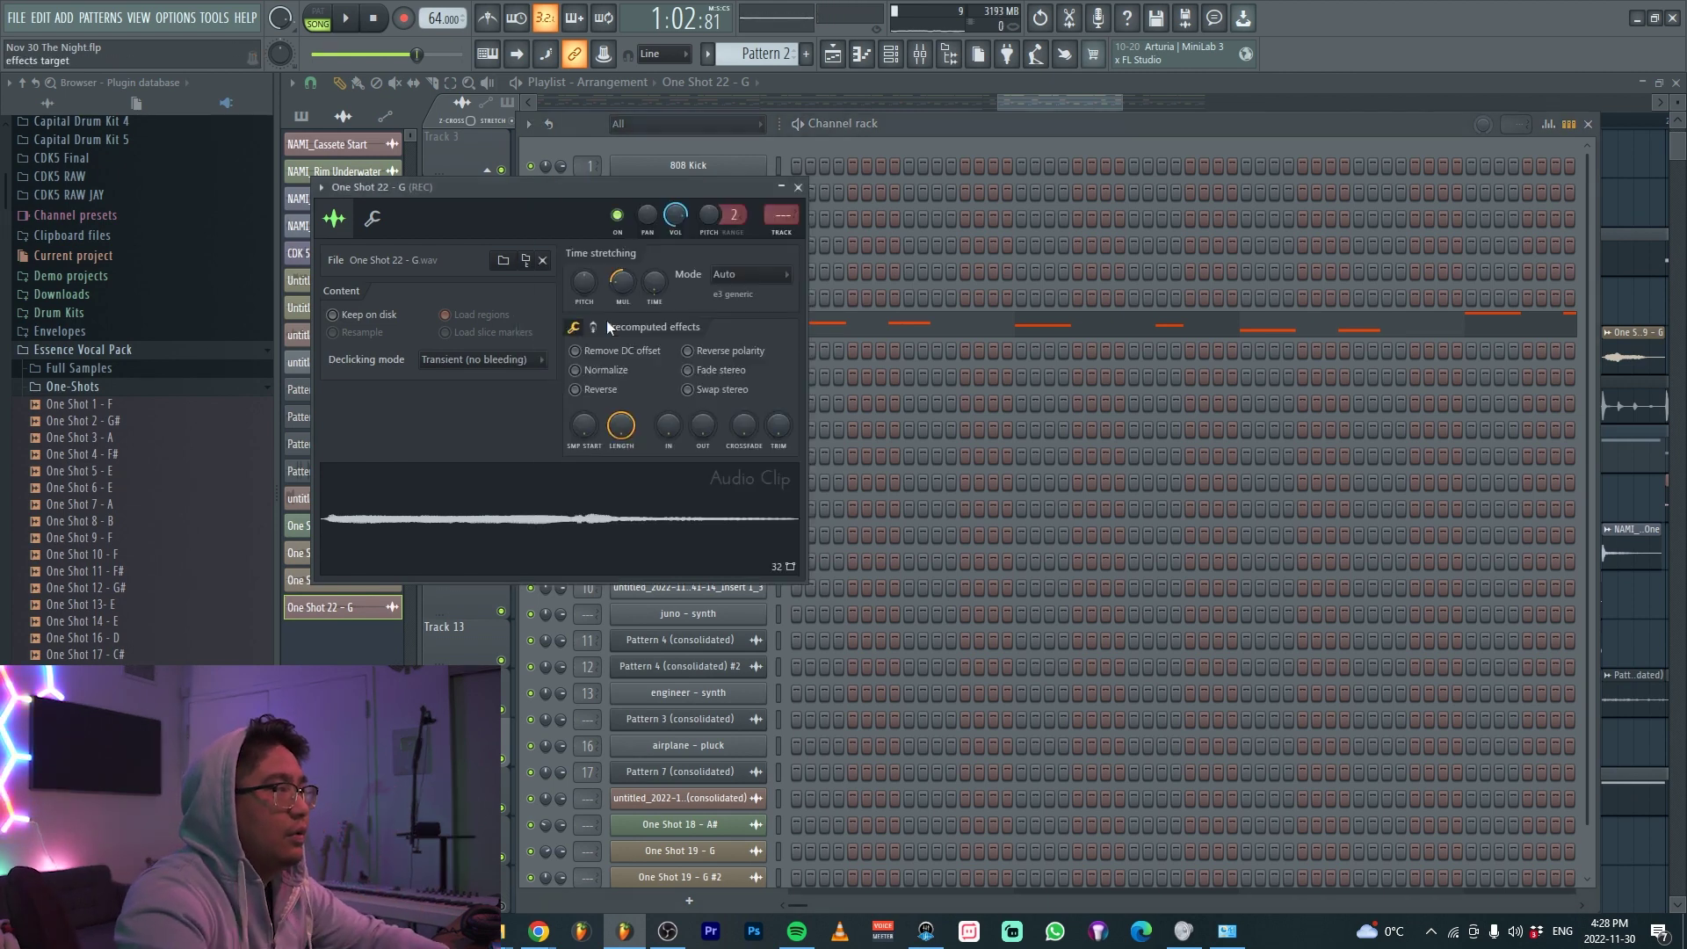
click(1033, 103)
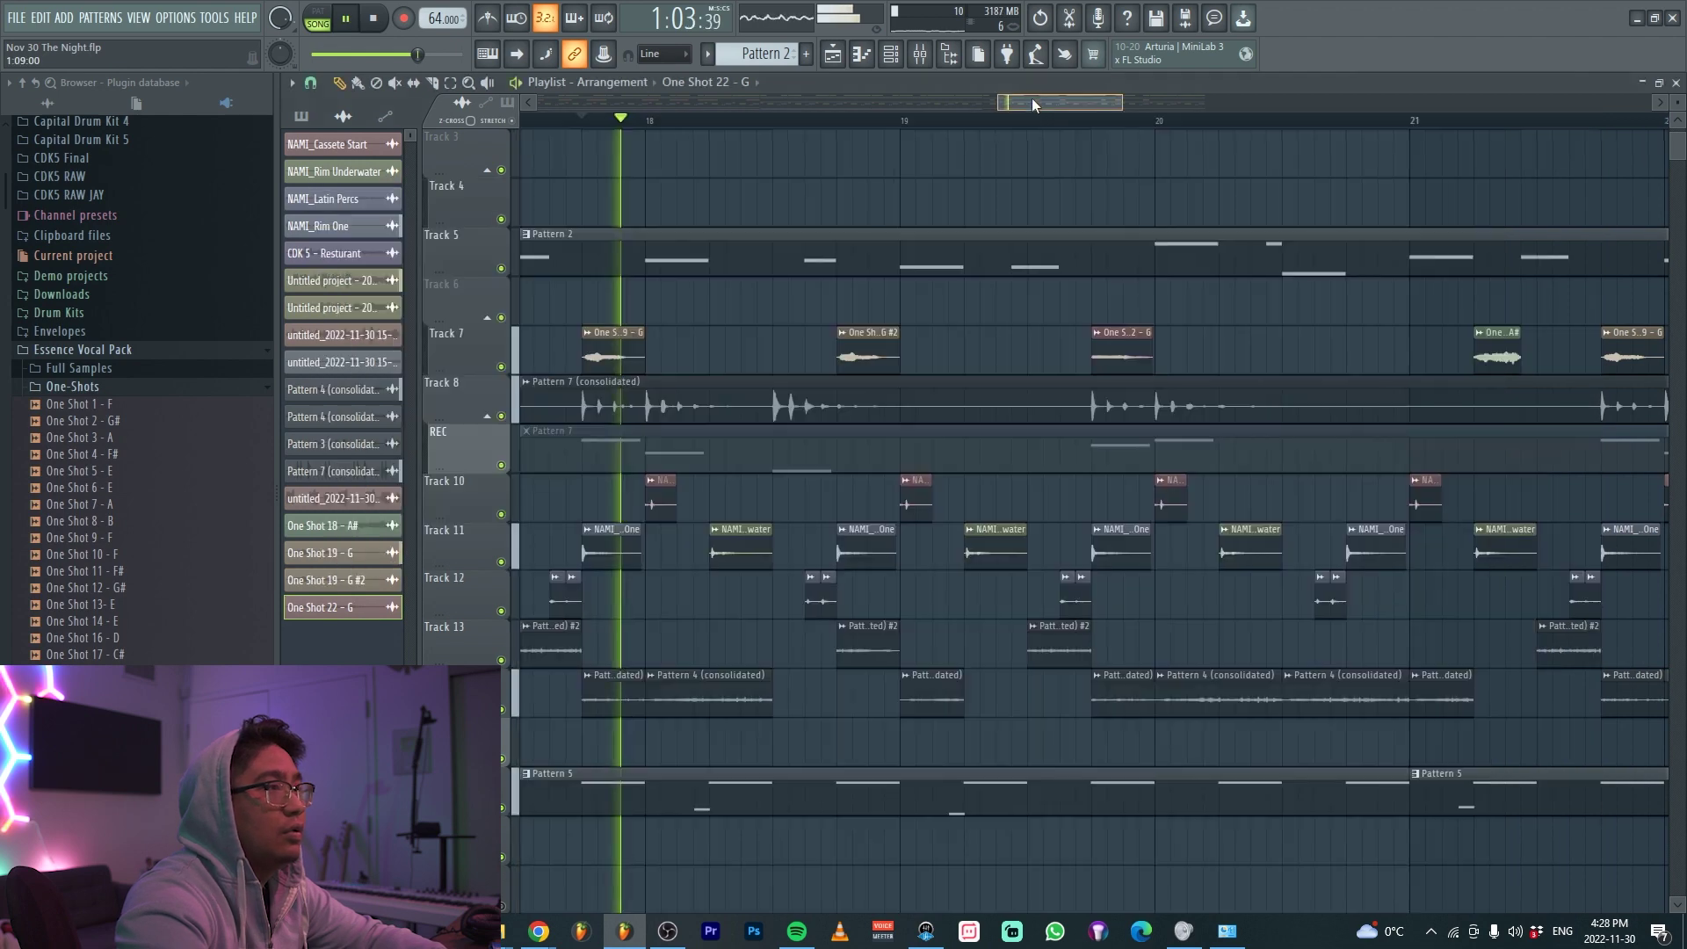
Repeat the One Shot 22 - G clip on Track 7 four bars onward, at 23:13
click(1095, 121)
scroll(1073, 240, down, 4)
scroll(1155, 348, up, 2)
scroll(1155, 352, down, 1)
scroll(1124, 358, up, 2)
drag(1123, 356, 531, 369)
scroll(728, 350, down, 2)
key(ctrl+d)
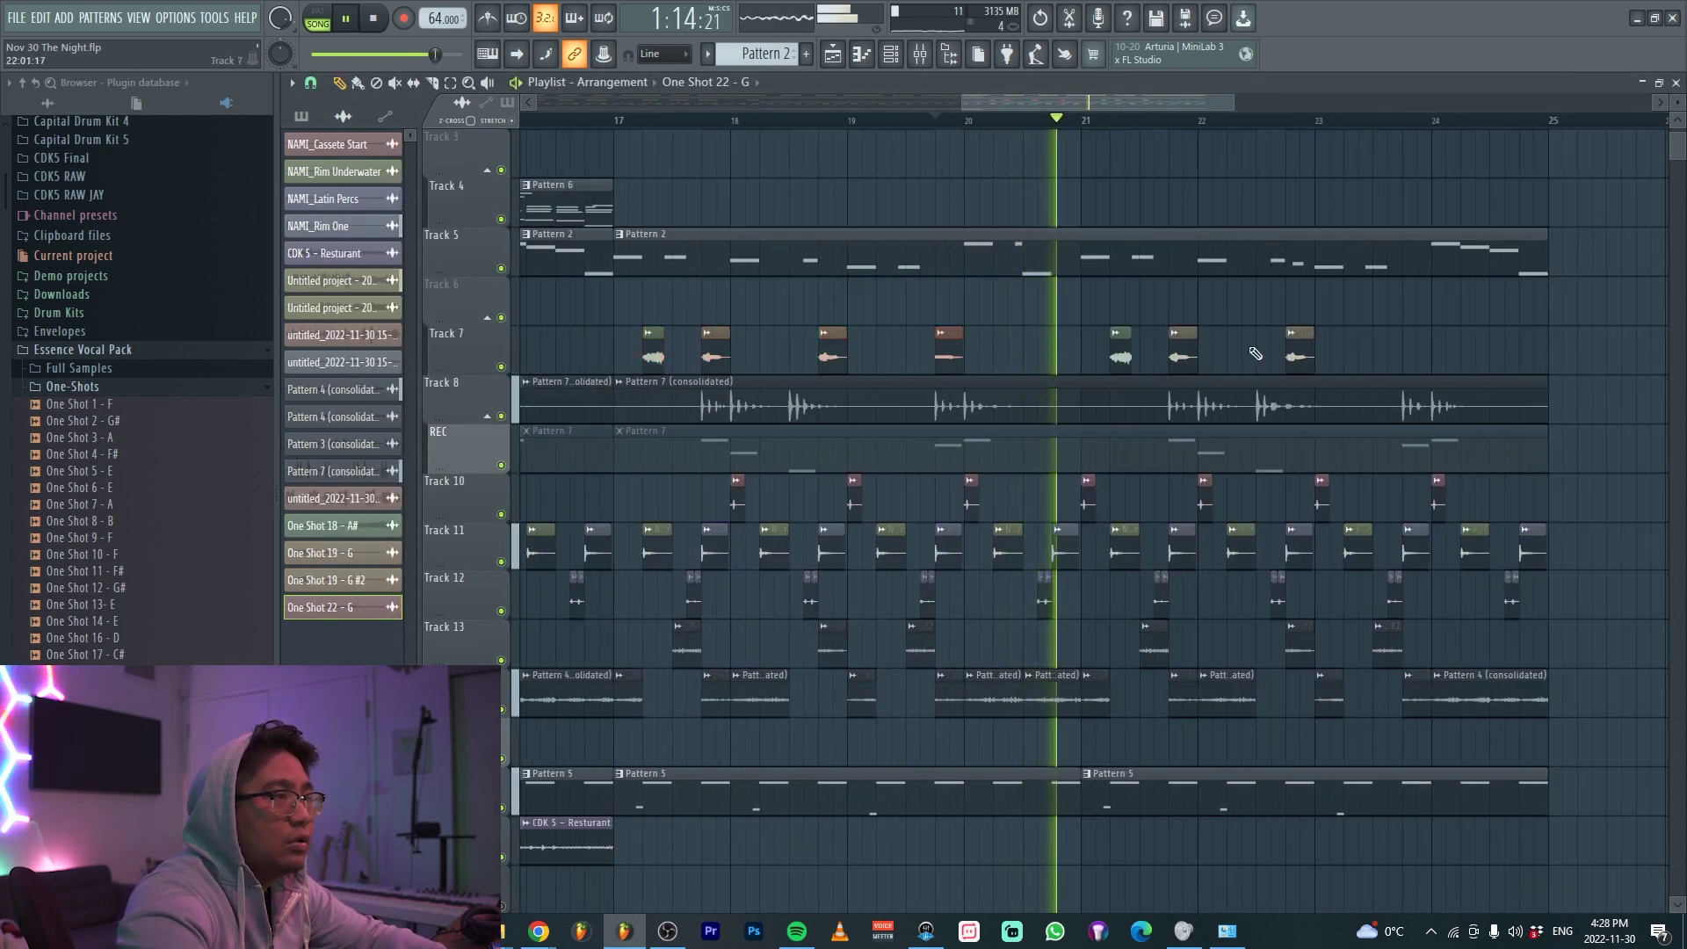
drag(1459, 358, 1416, 358)
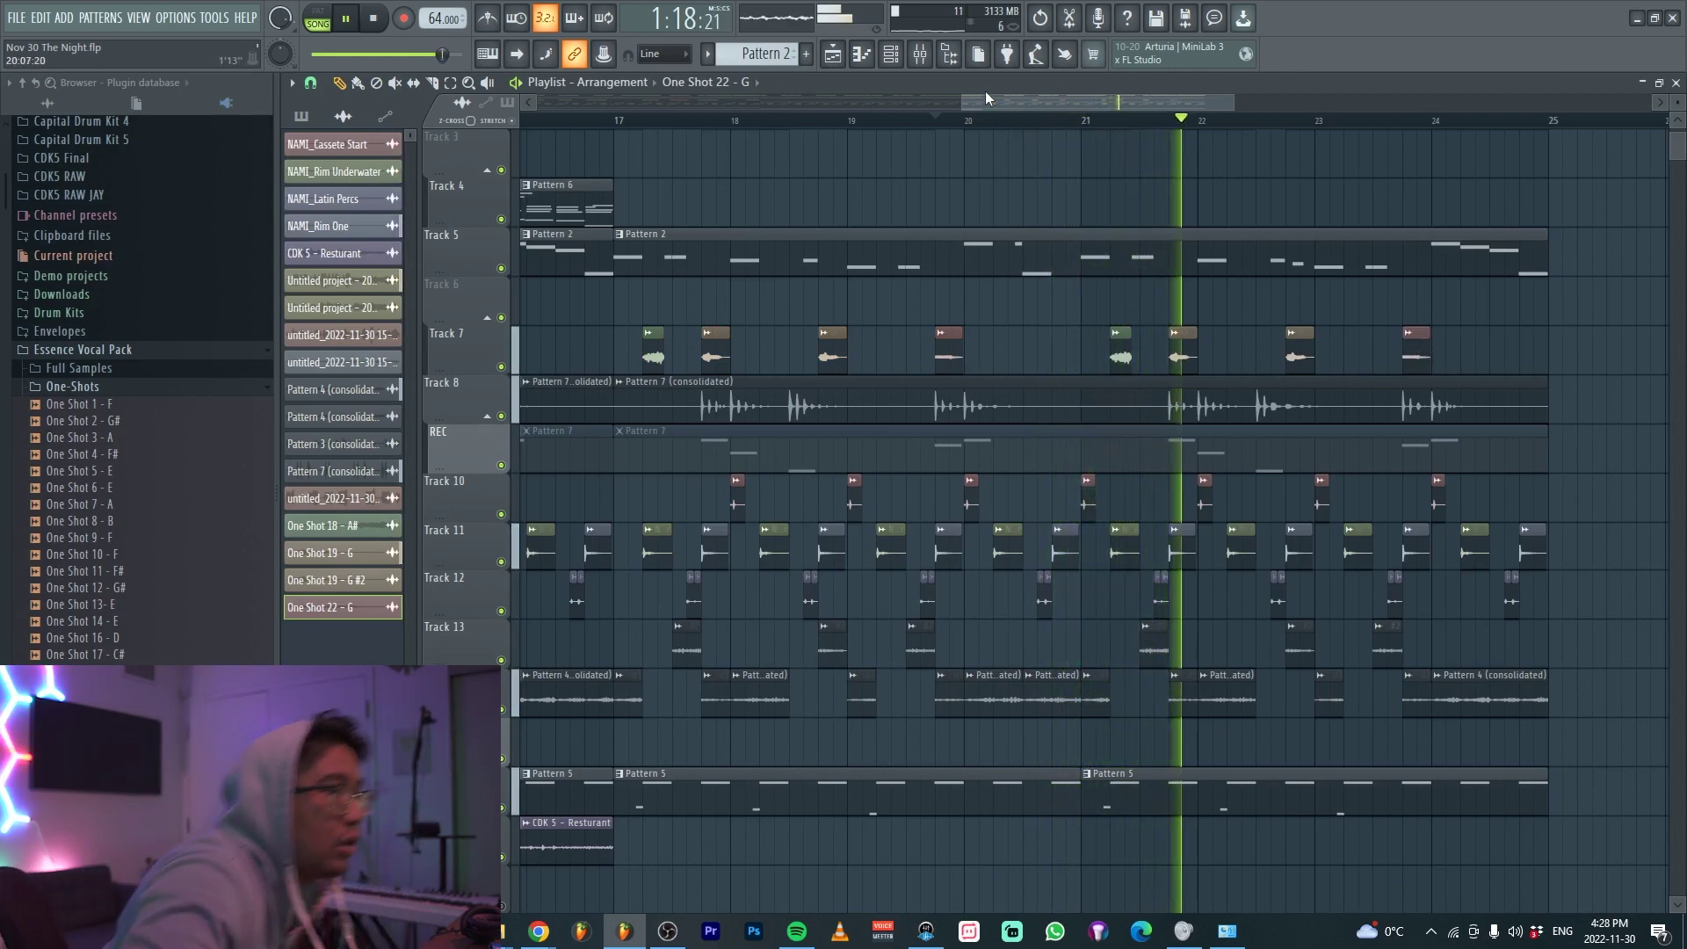
Select the four vocal channels, One Shot 18 - A# through One Shot 22 - G, and bring up the mixer for routing them
key(F6)
scroll(783, 700, down, 2)
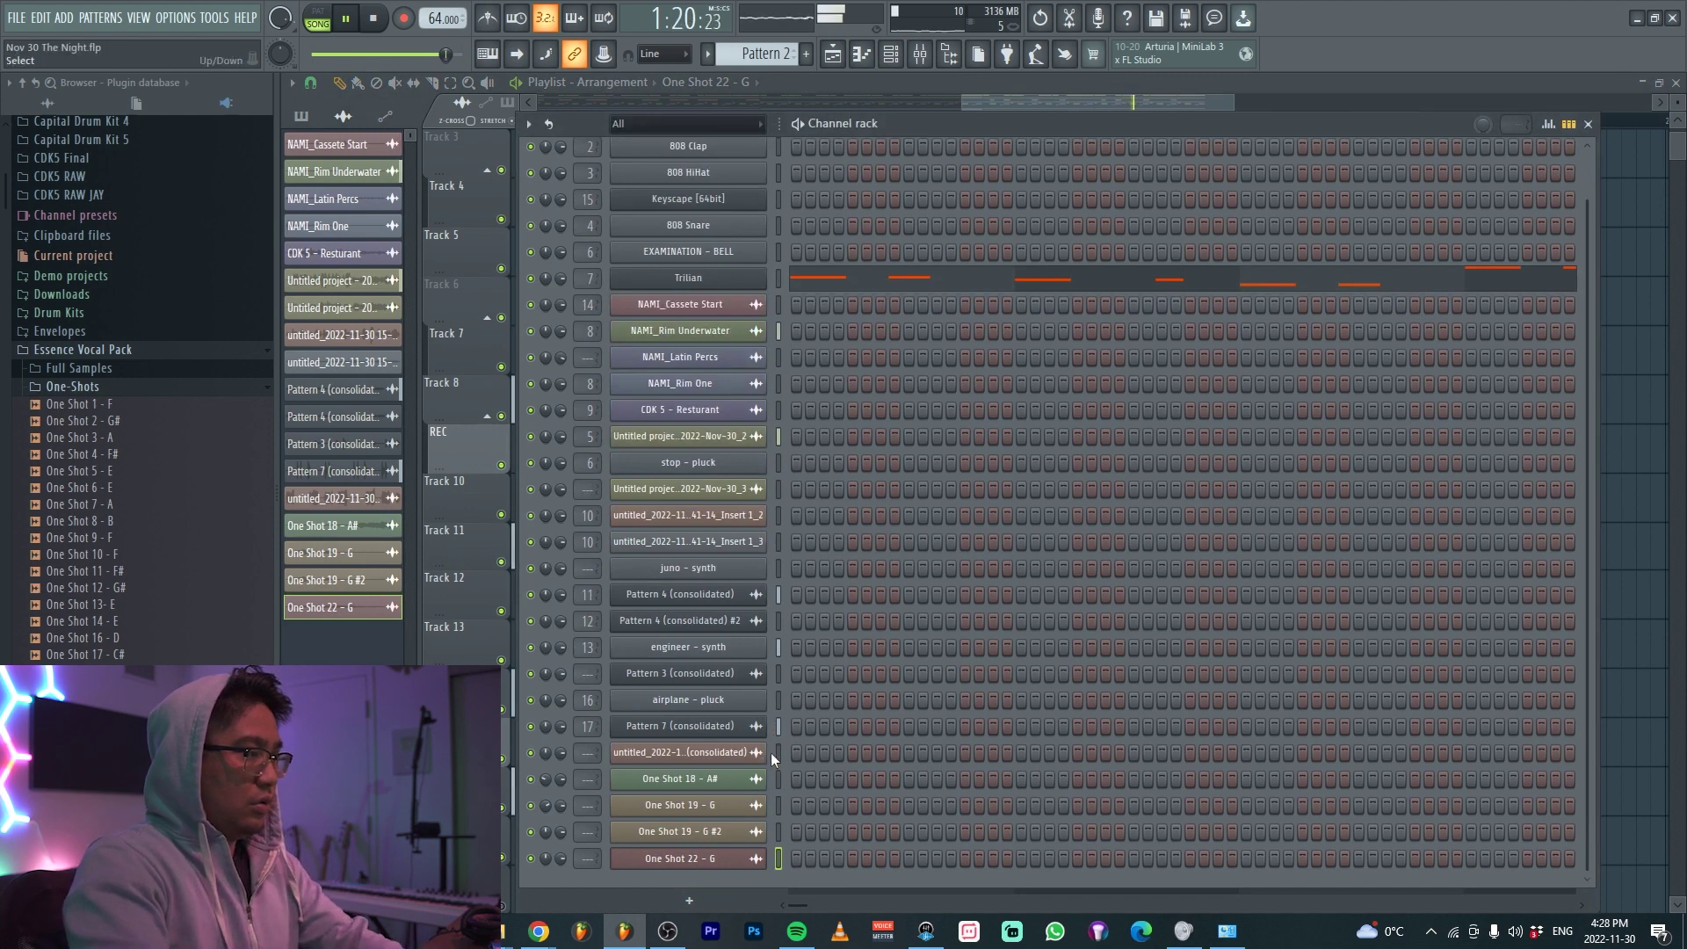
drag(777, 778, 778, 861)
key(ctrl+l)
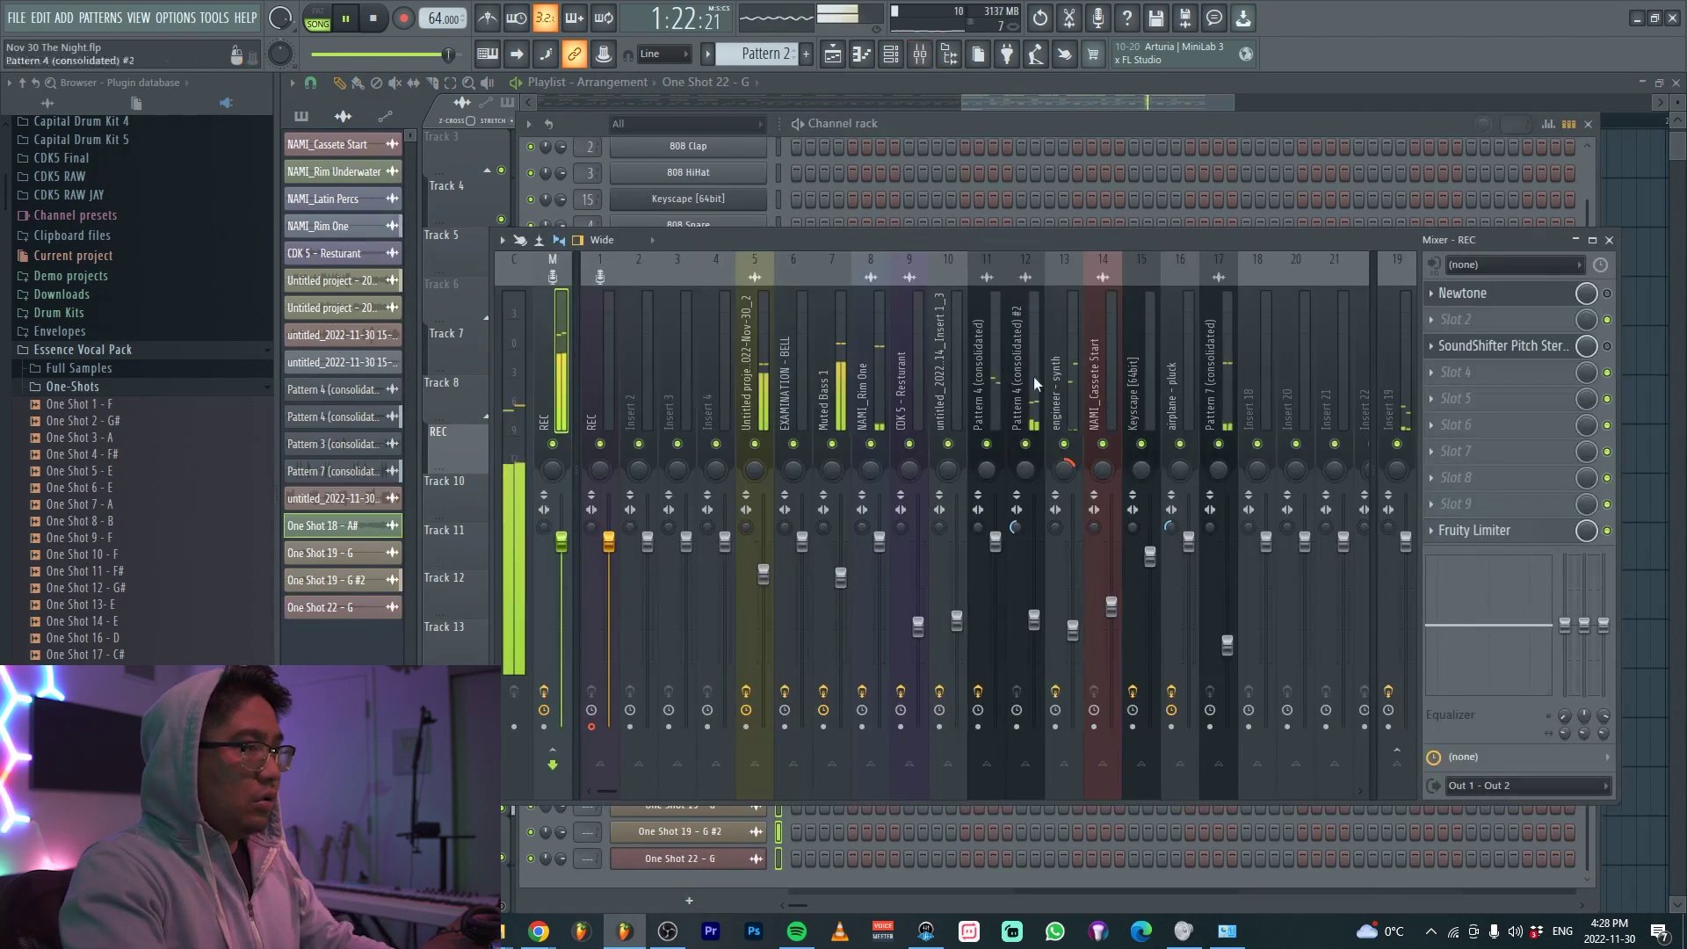
click(1474, 343)
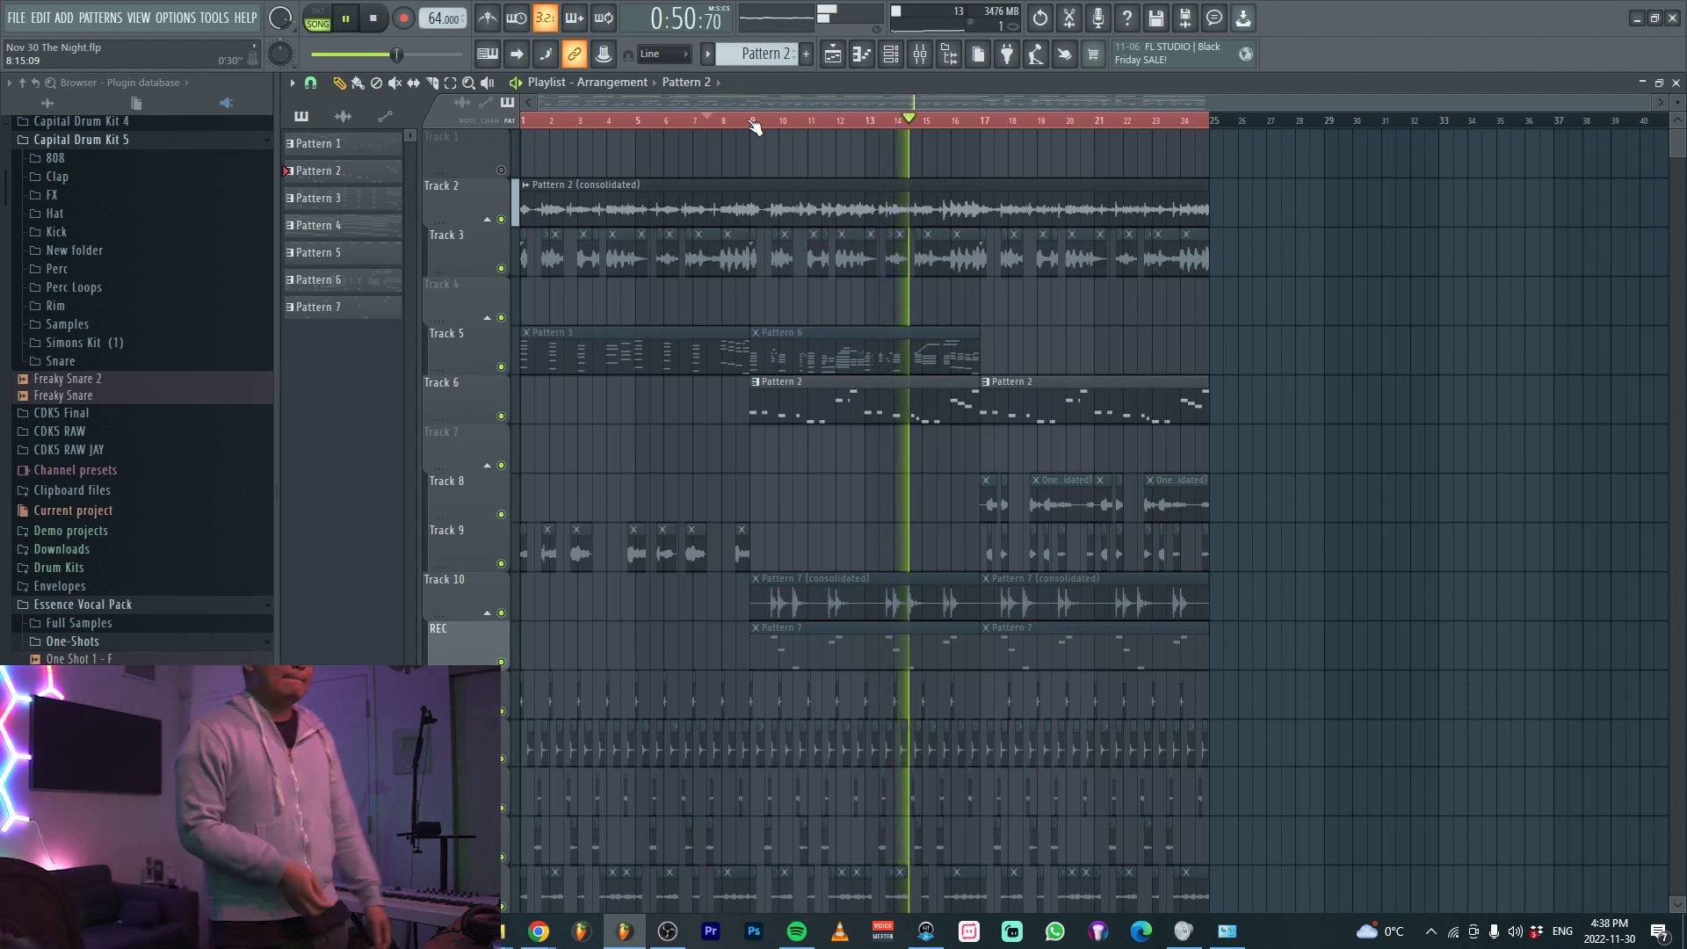
Play the full arrangement from the beginning
double_click(636, 120)
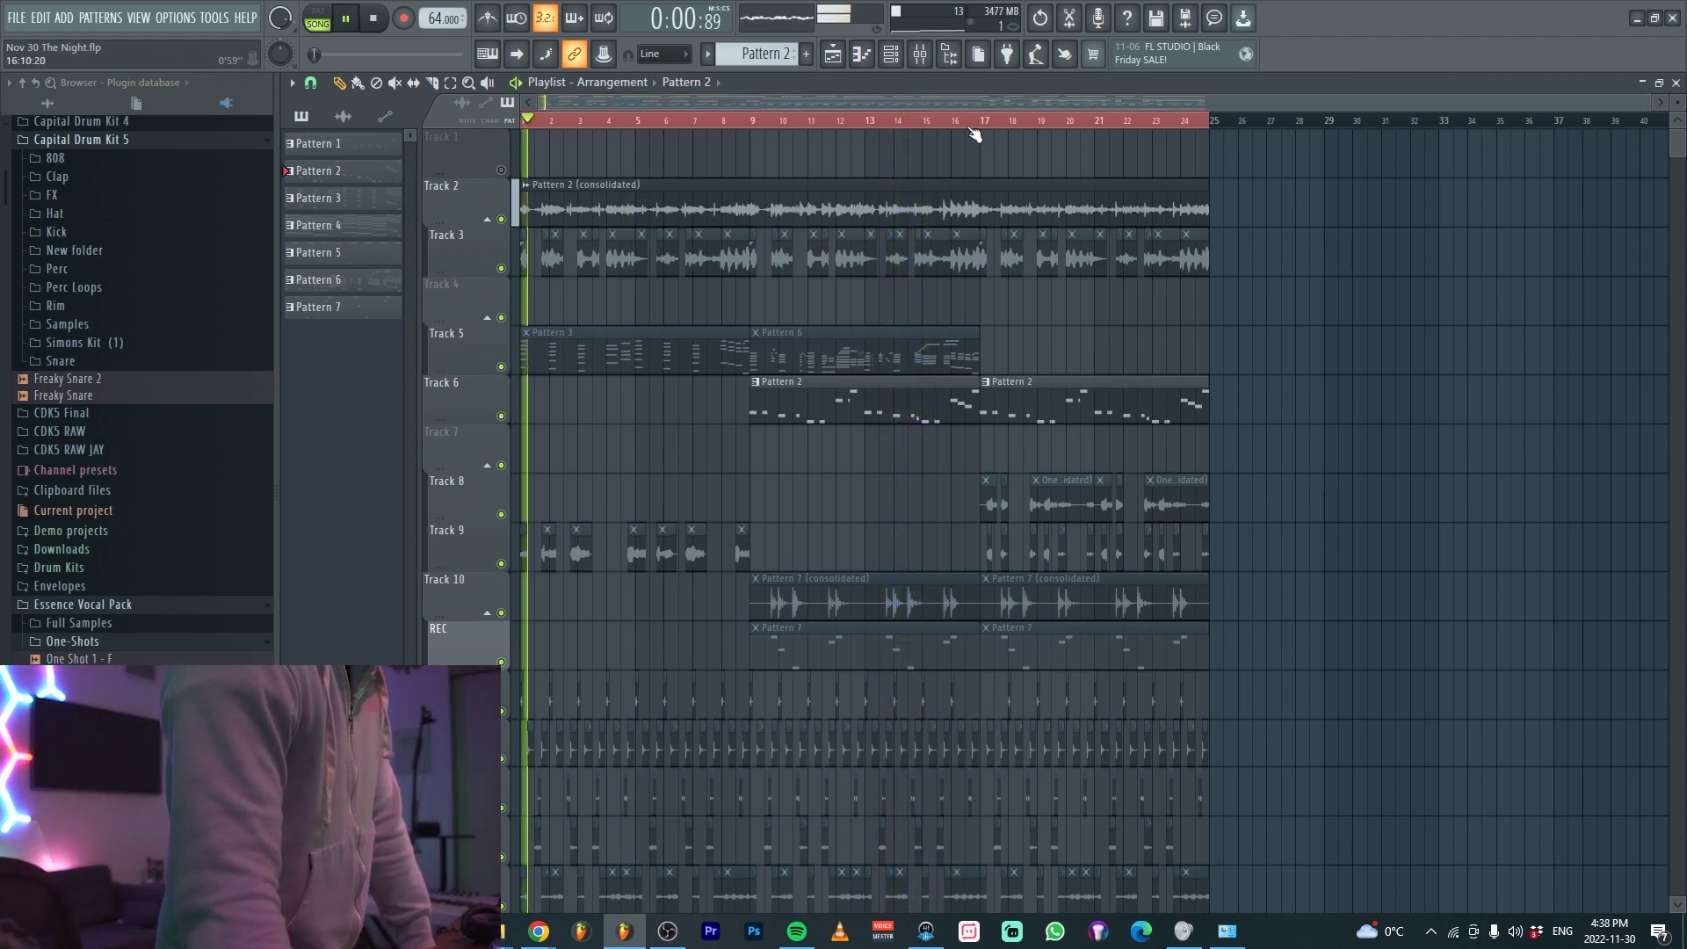